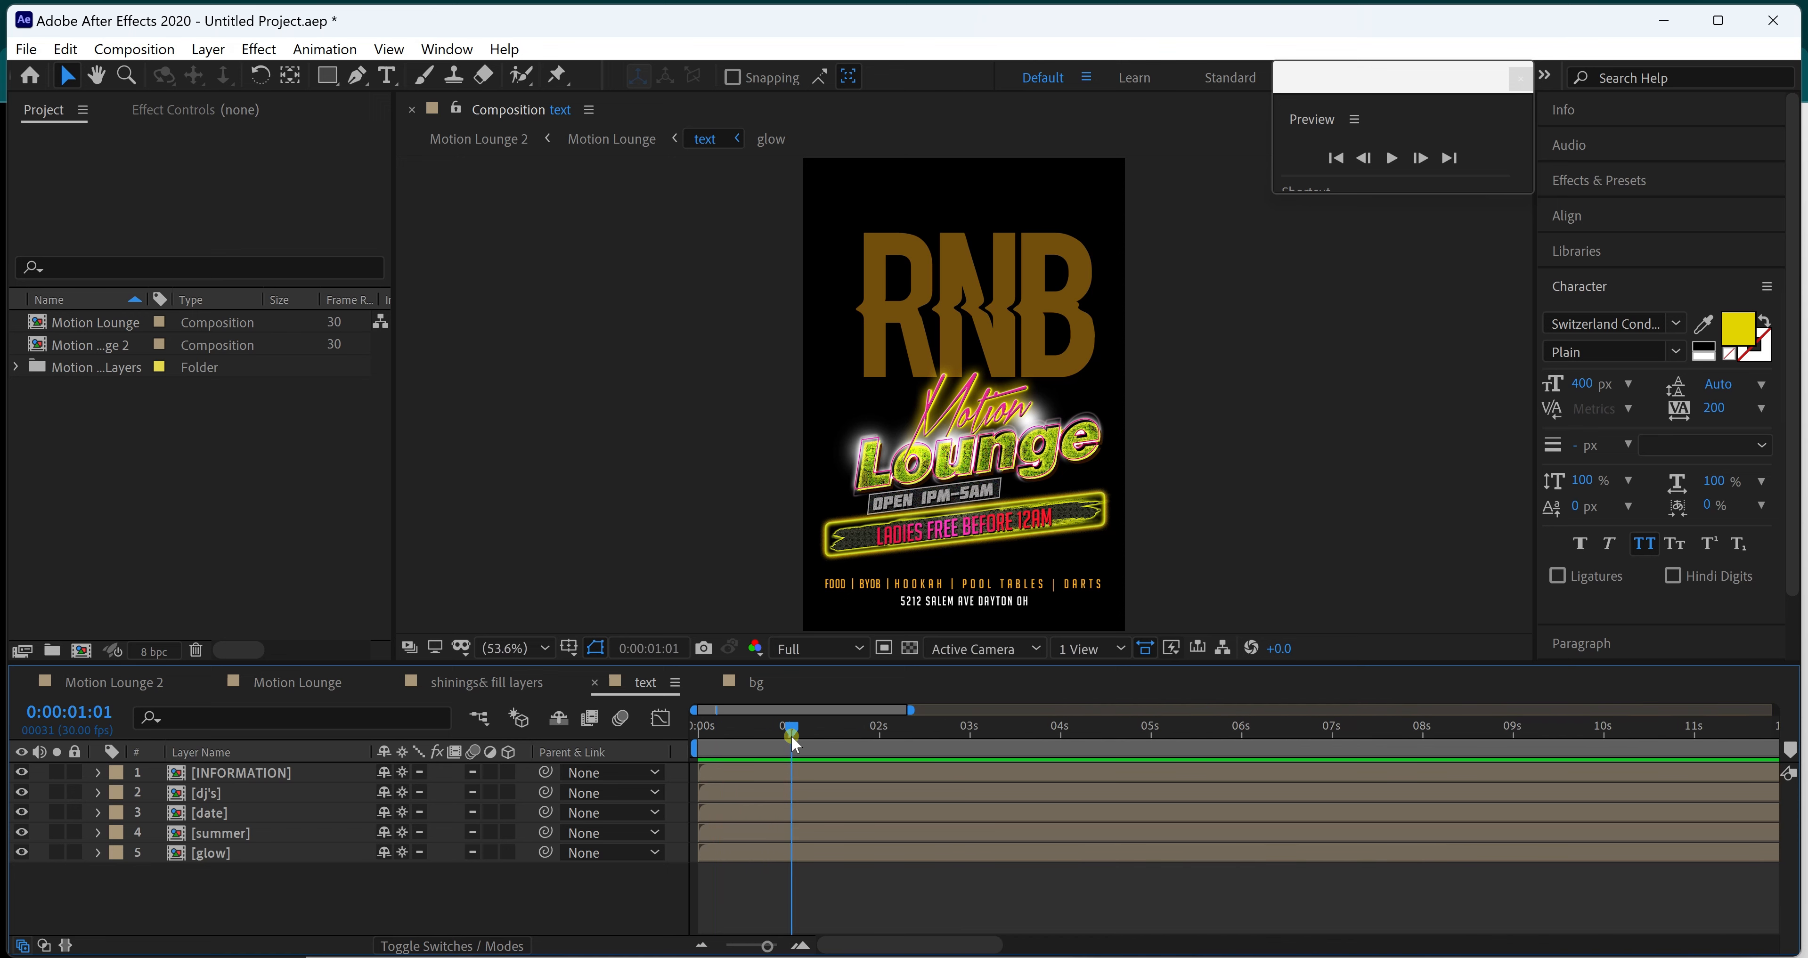
# - Open the summer precomp inside the text composition and convert both Motion layers to editable text
pyautogui.click(275, 832)
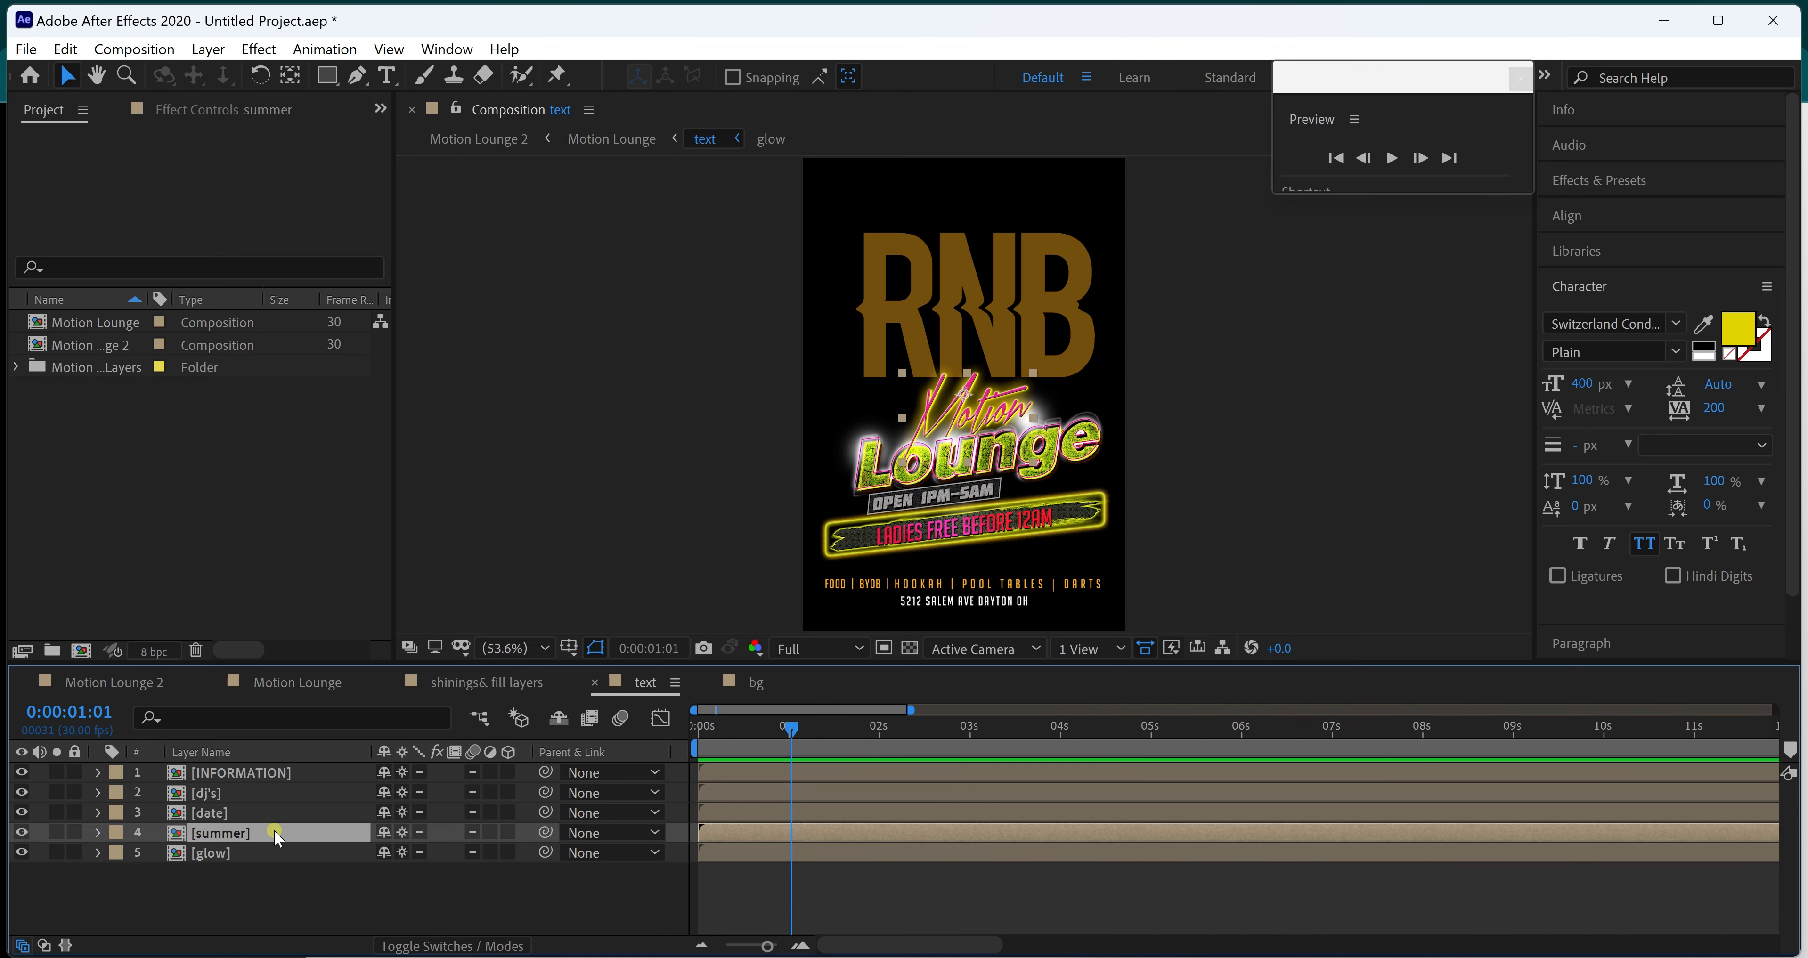
pyautogui.doubleClick(328, 835)
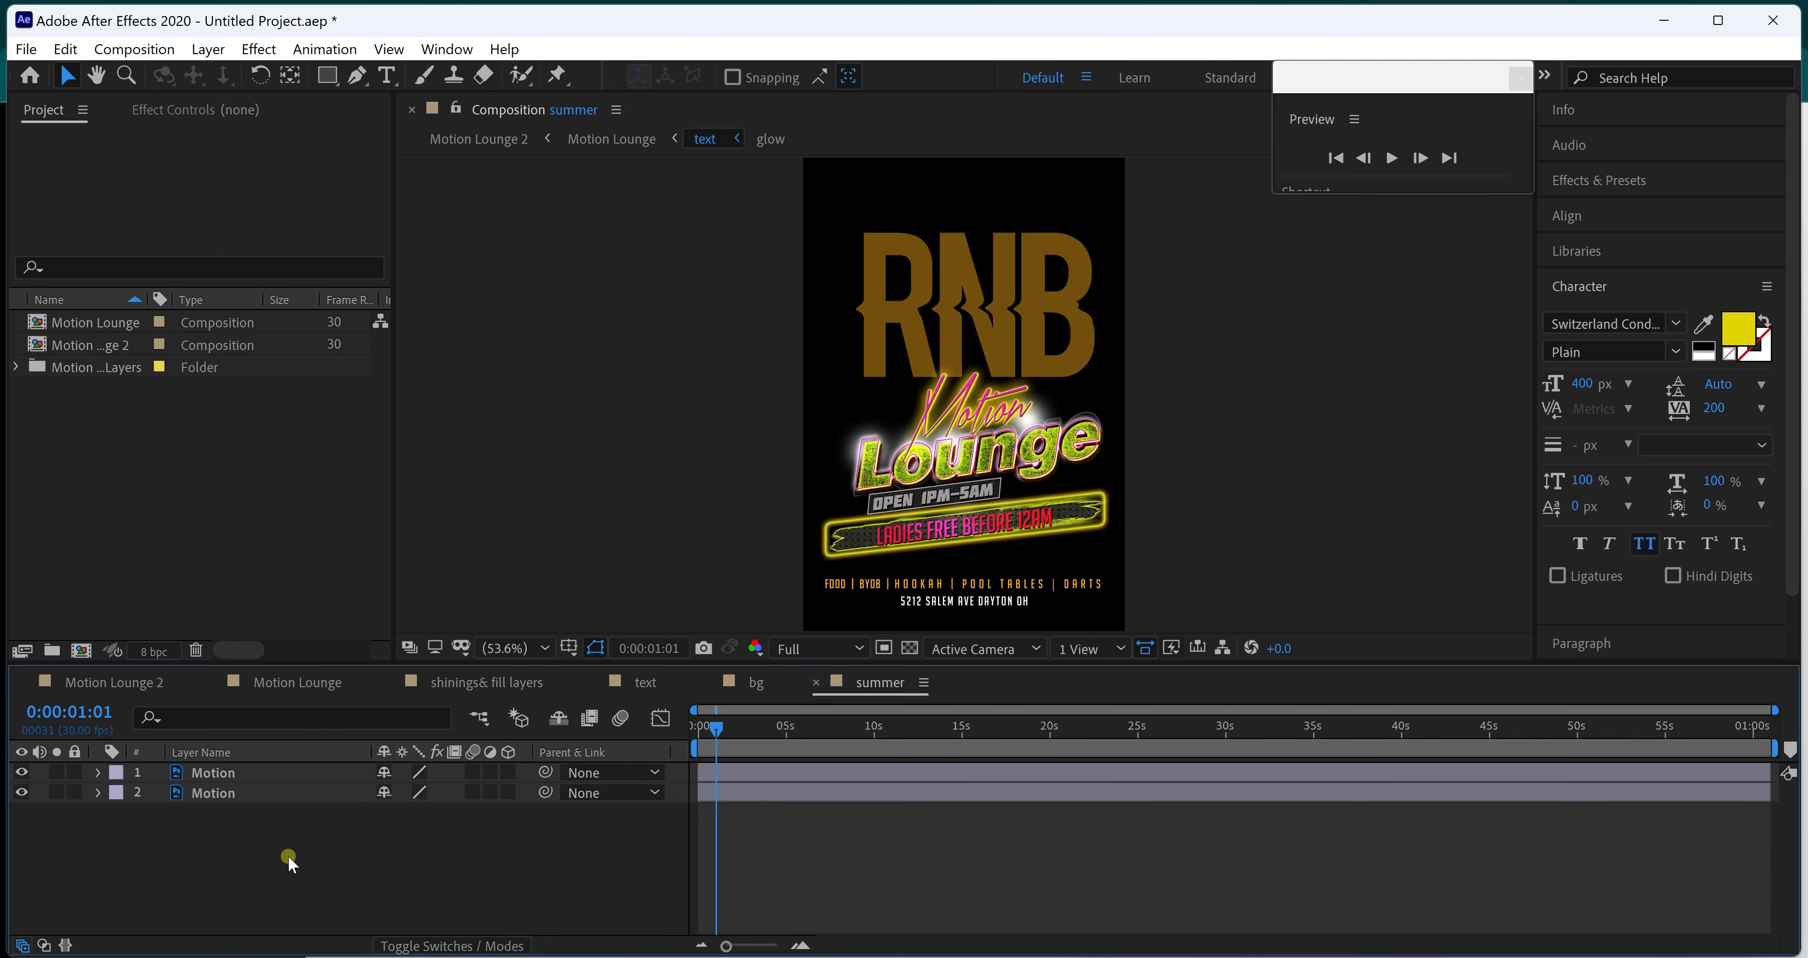
pyautogui.click(259, 773)
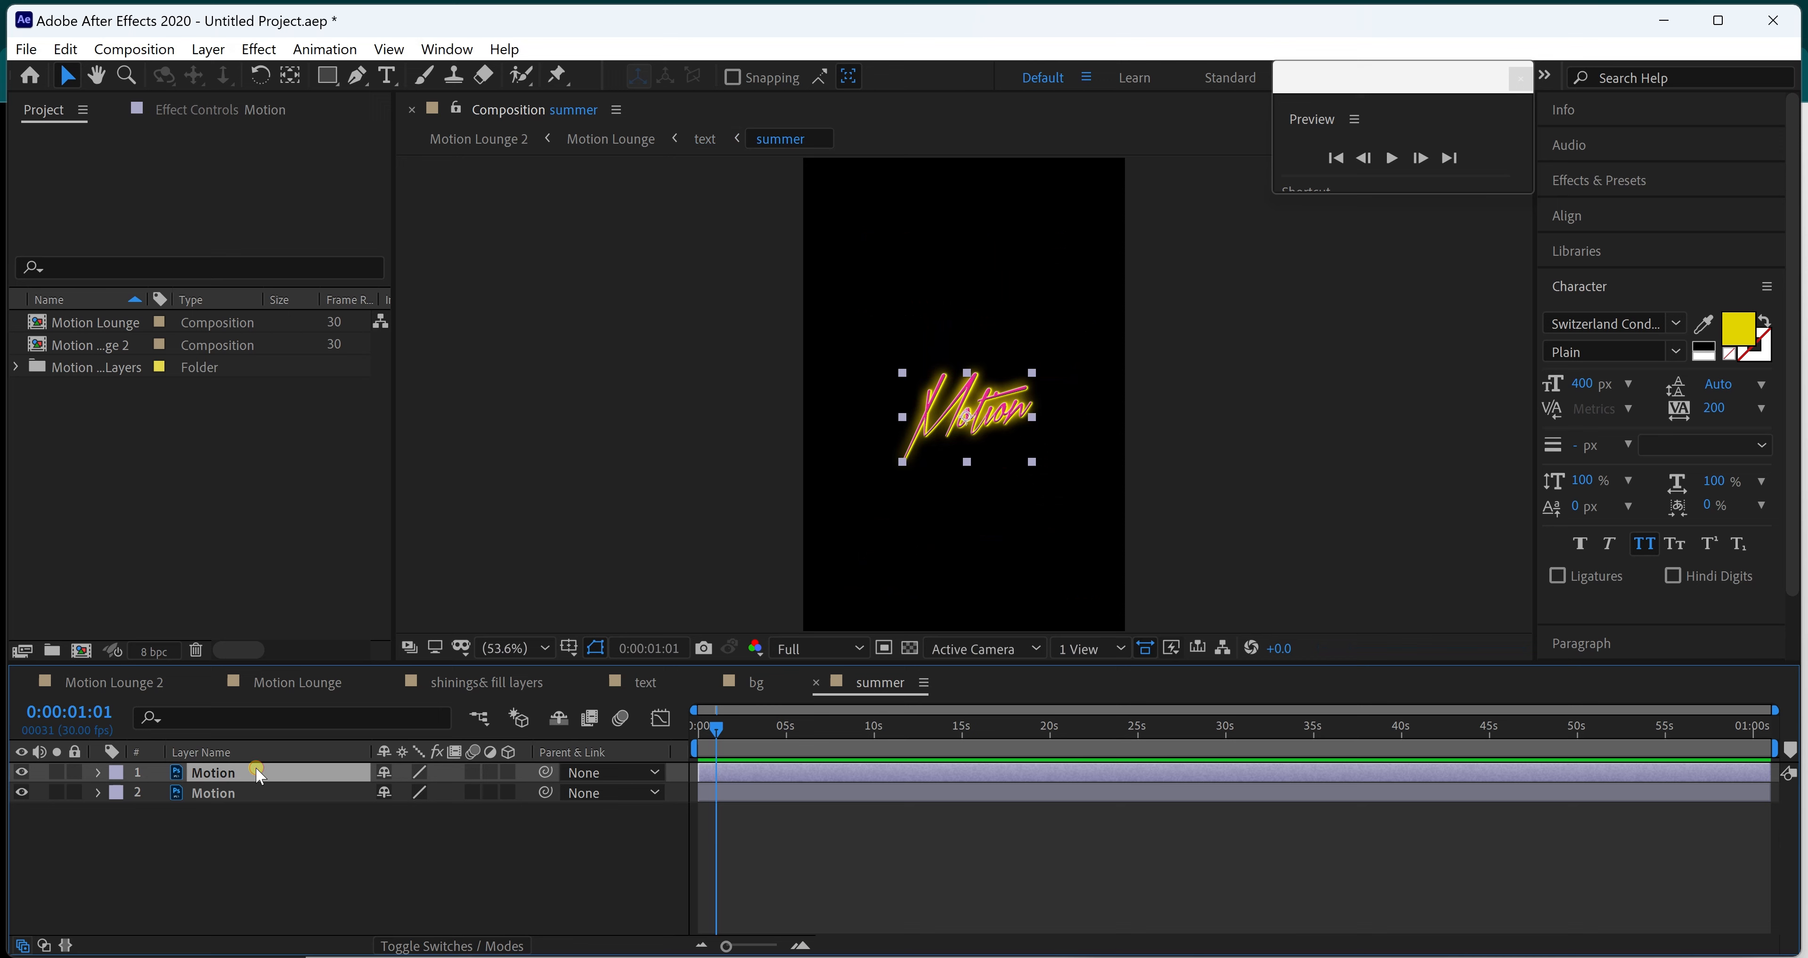
pyautogui.click(260, 793)
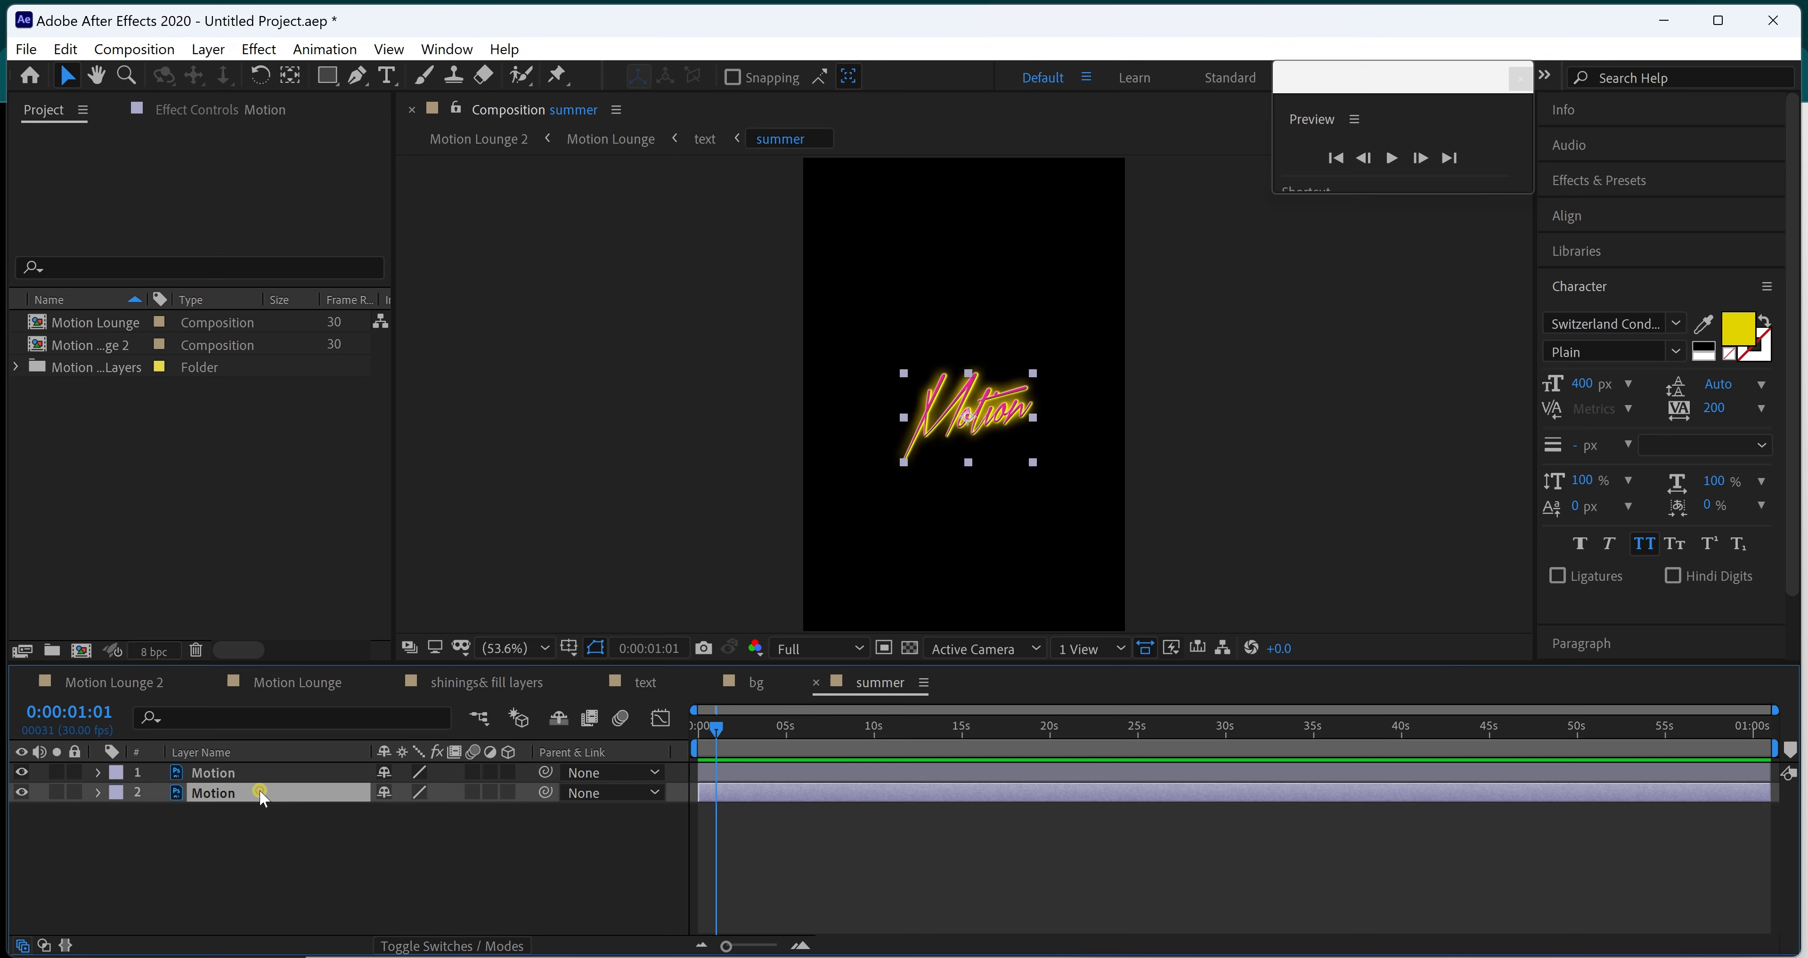
pyautogui.moveTo(309, 863); pyautogui.dragTo(217, 780)
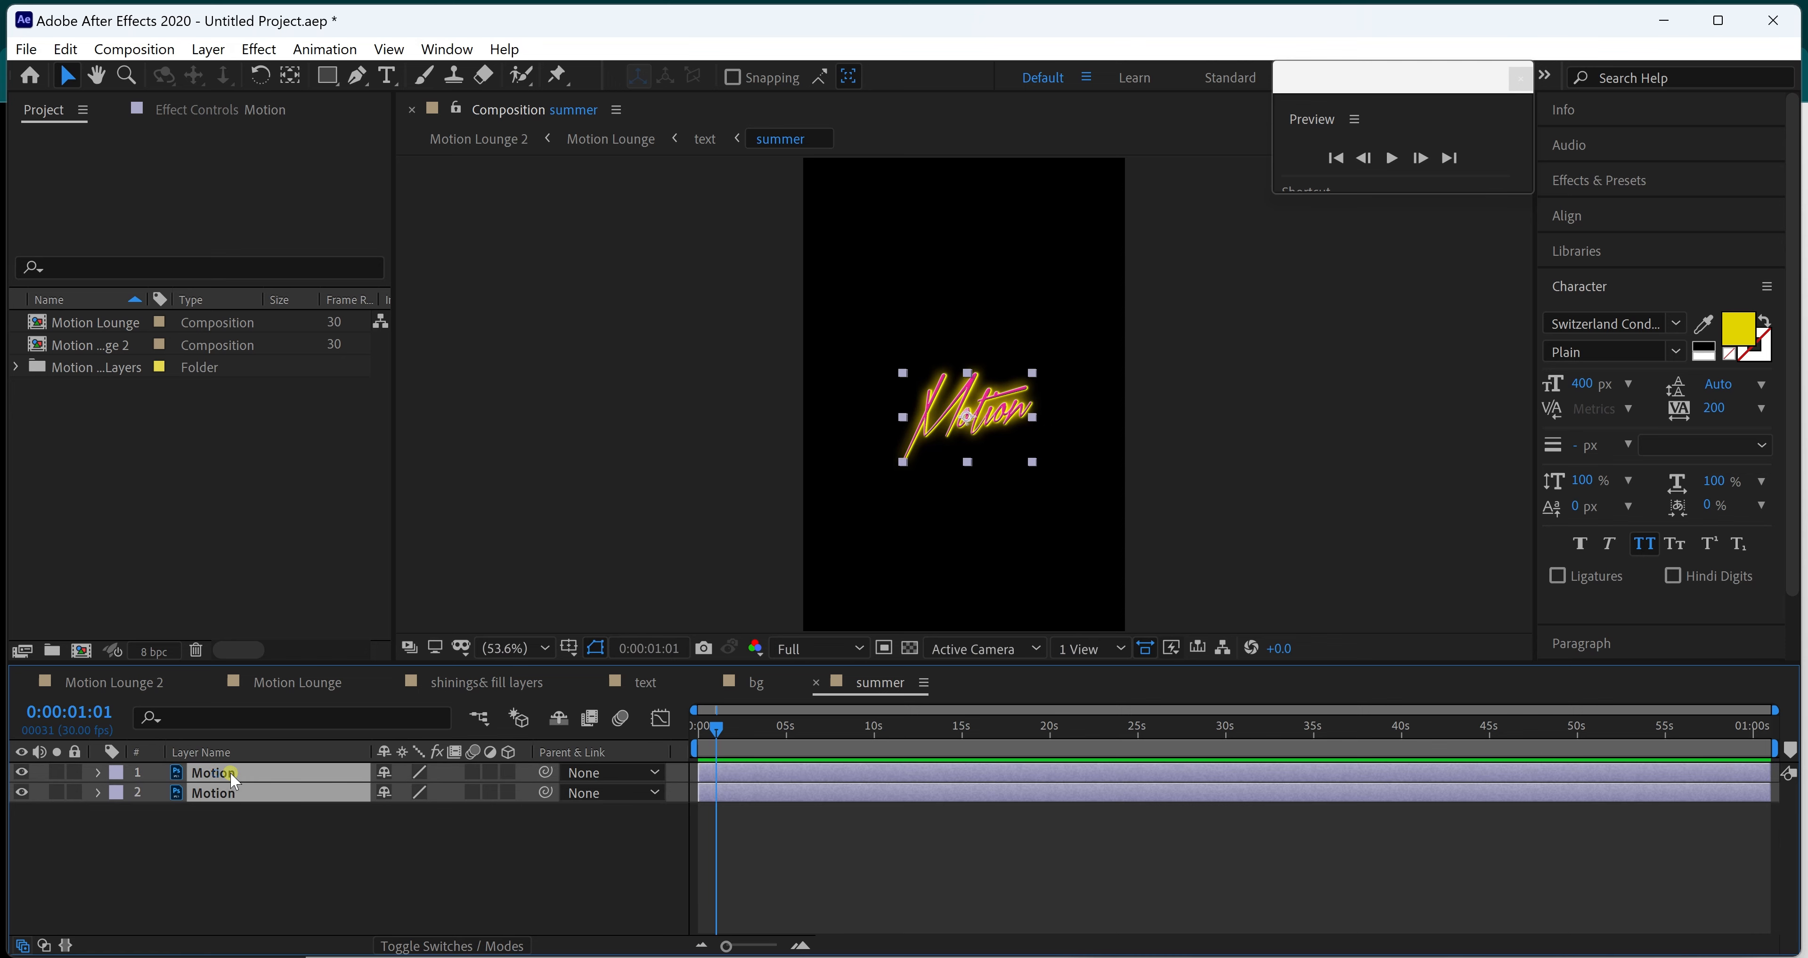
pyautogui.rightClick(289, 779)
pyautogui.moveTo(384, 596)
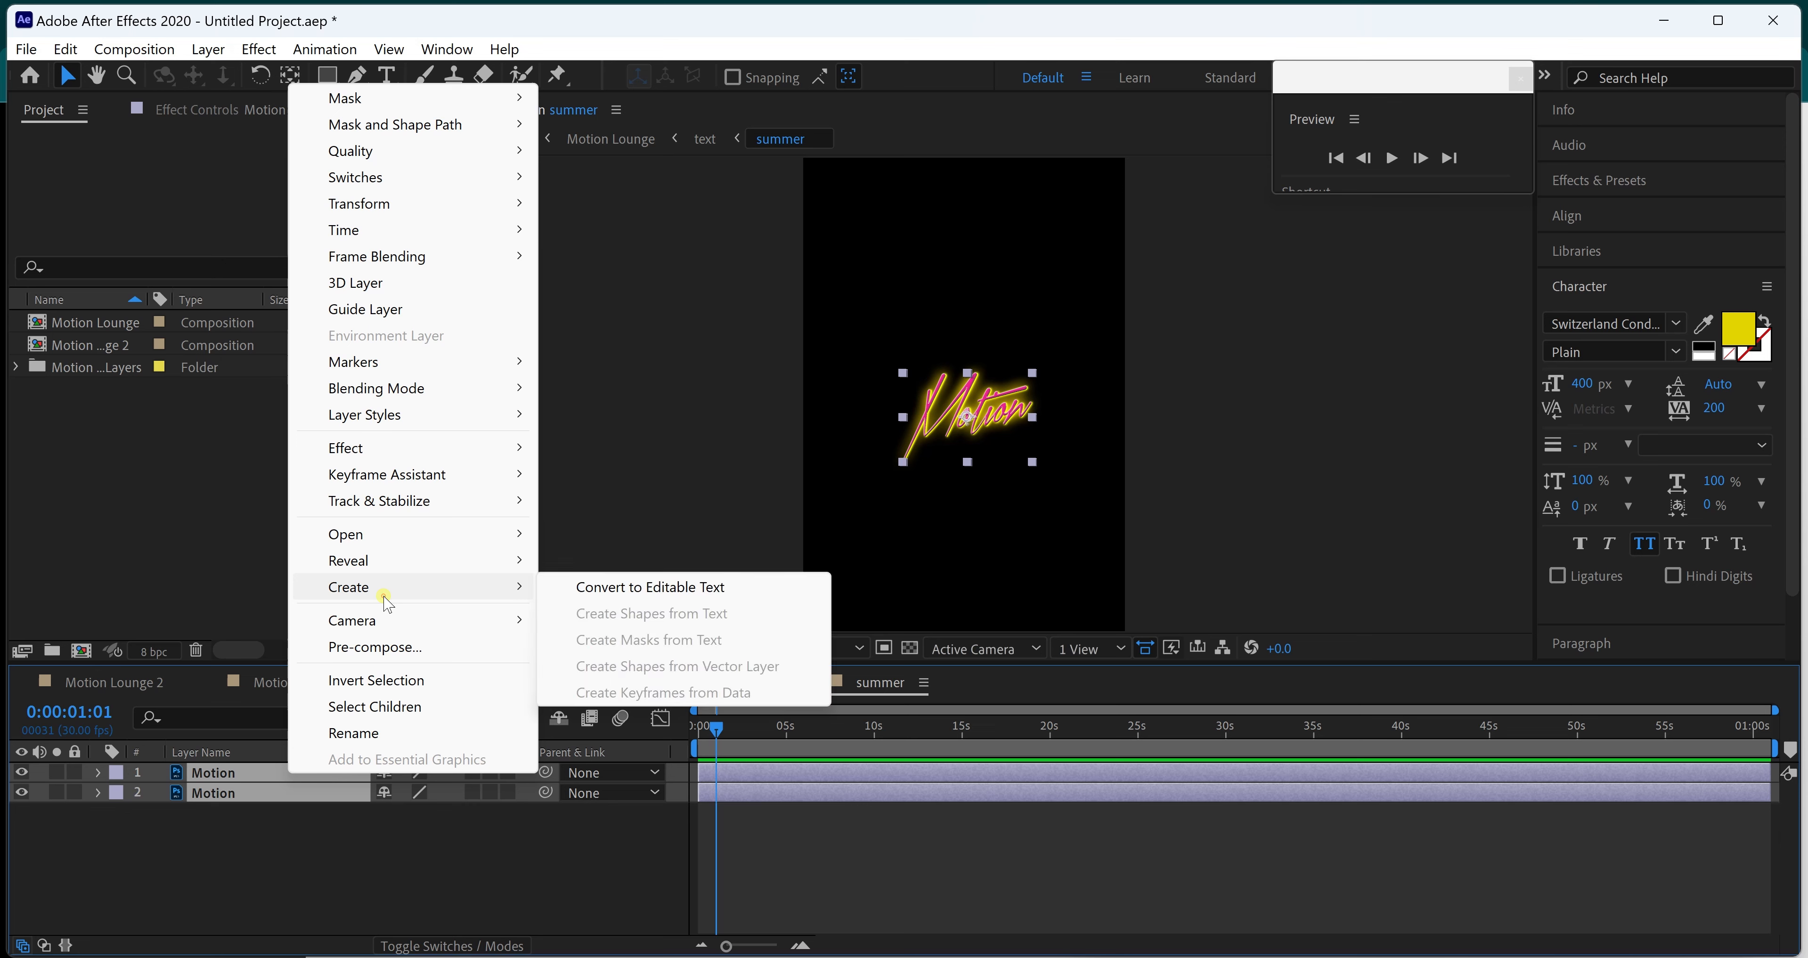
pyautogui.click(610, 590)
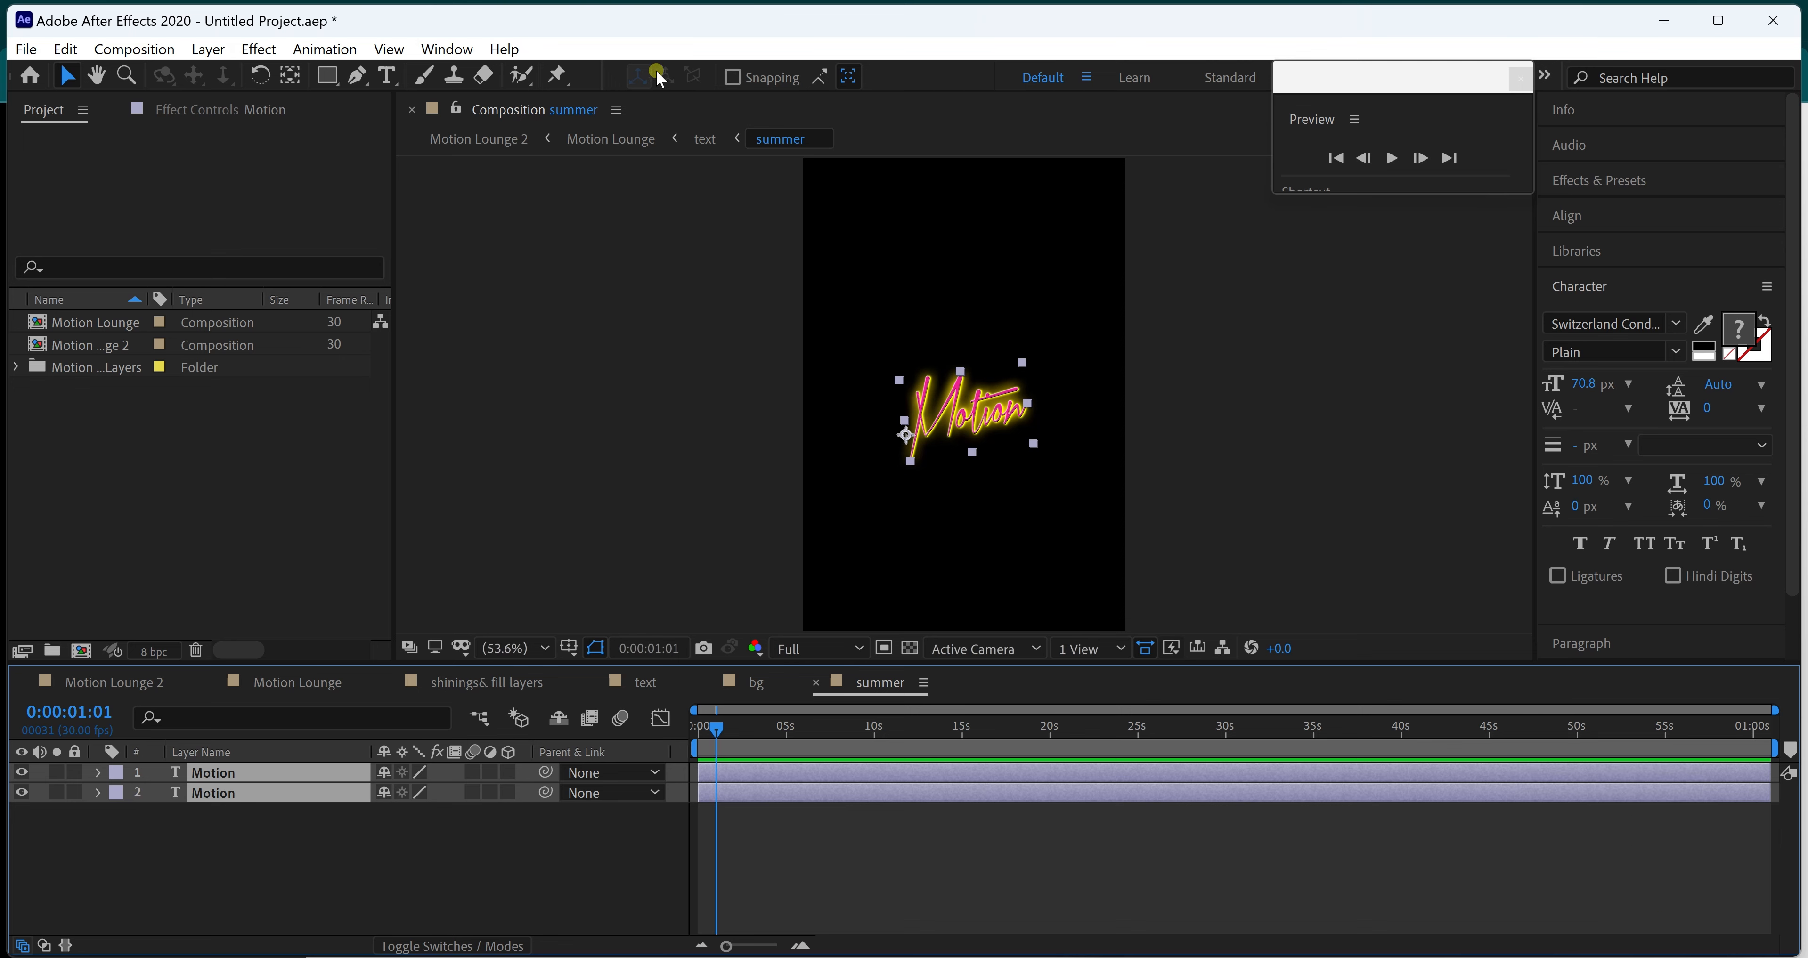
# - Find the Typewriter animation preset by searching for "ty" and apply it to both Motion text layers
pyautogui.click(388, 48)
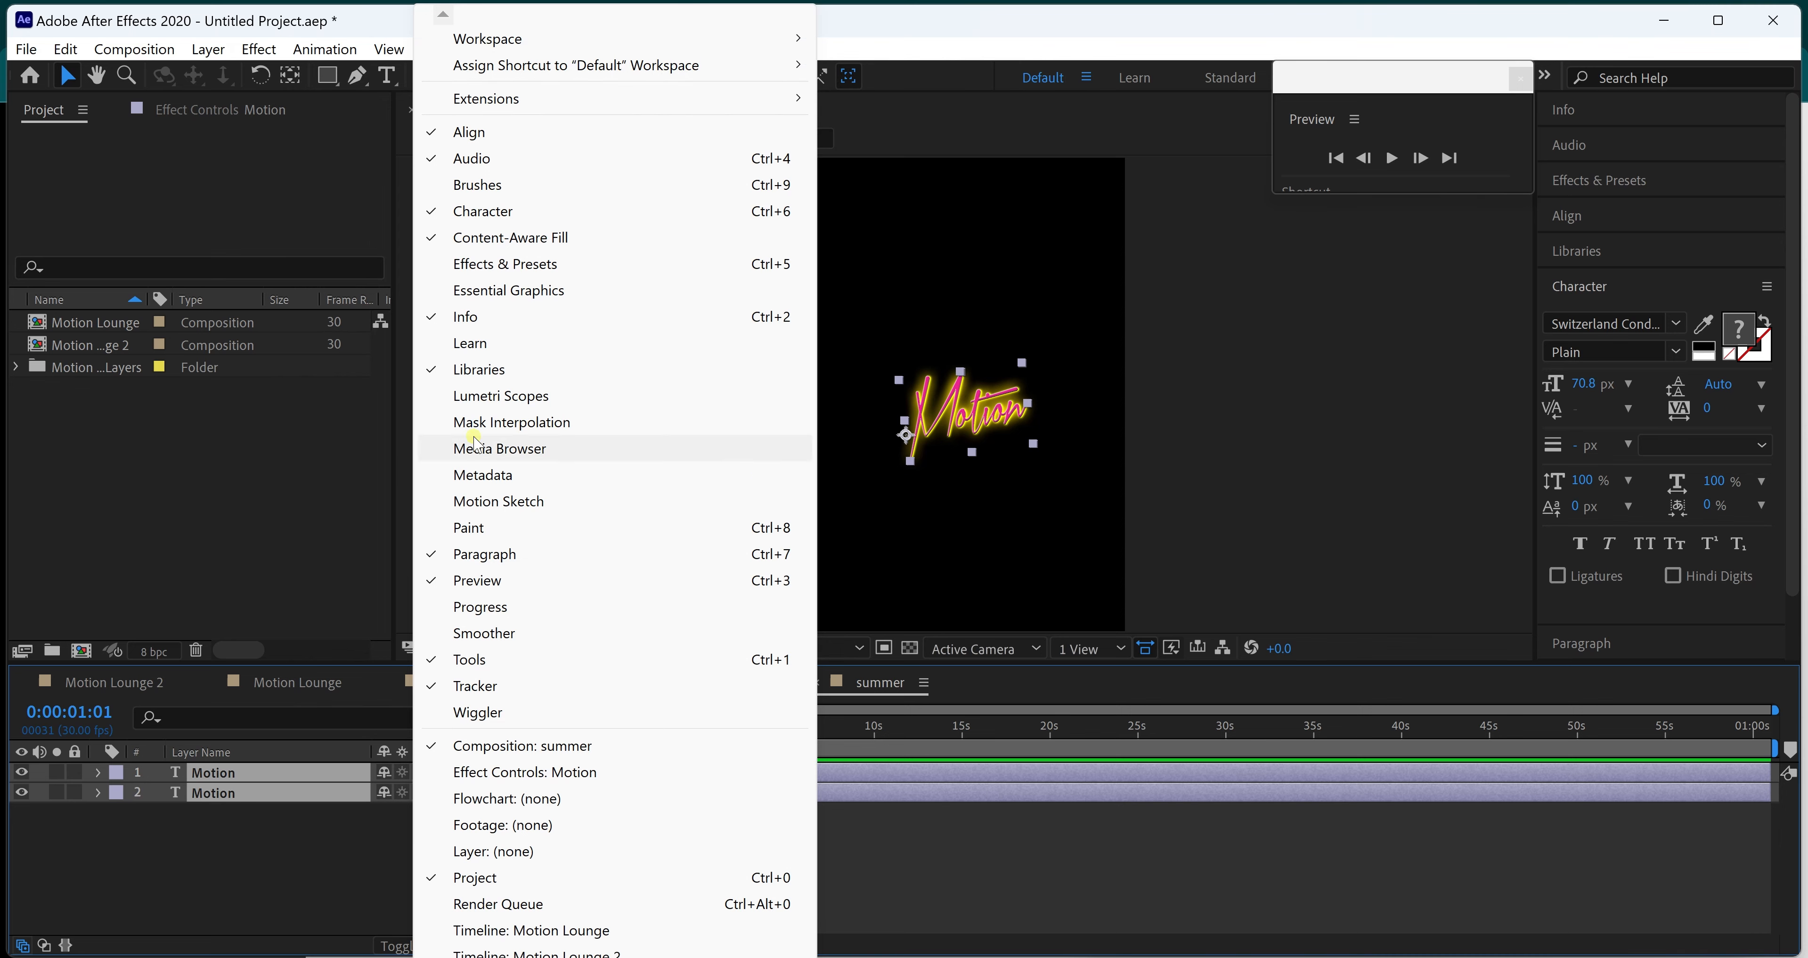
pyautogui.click(492, 265)
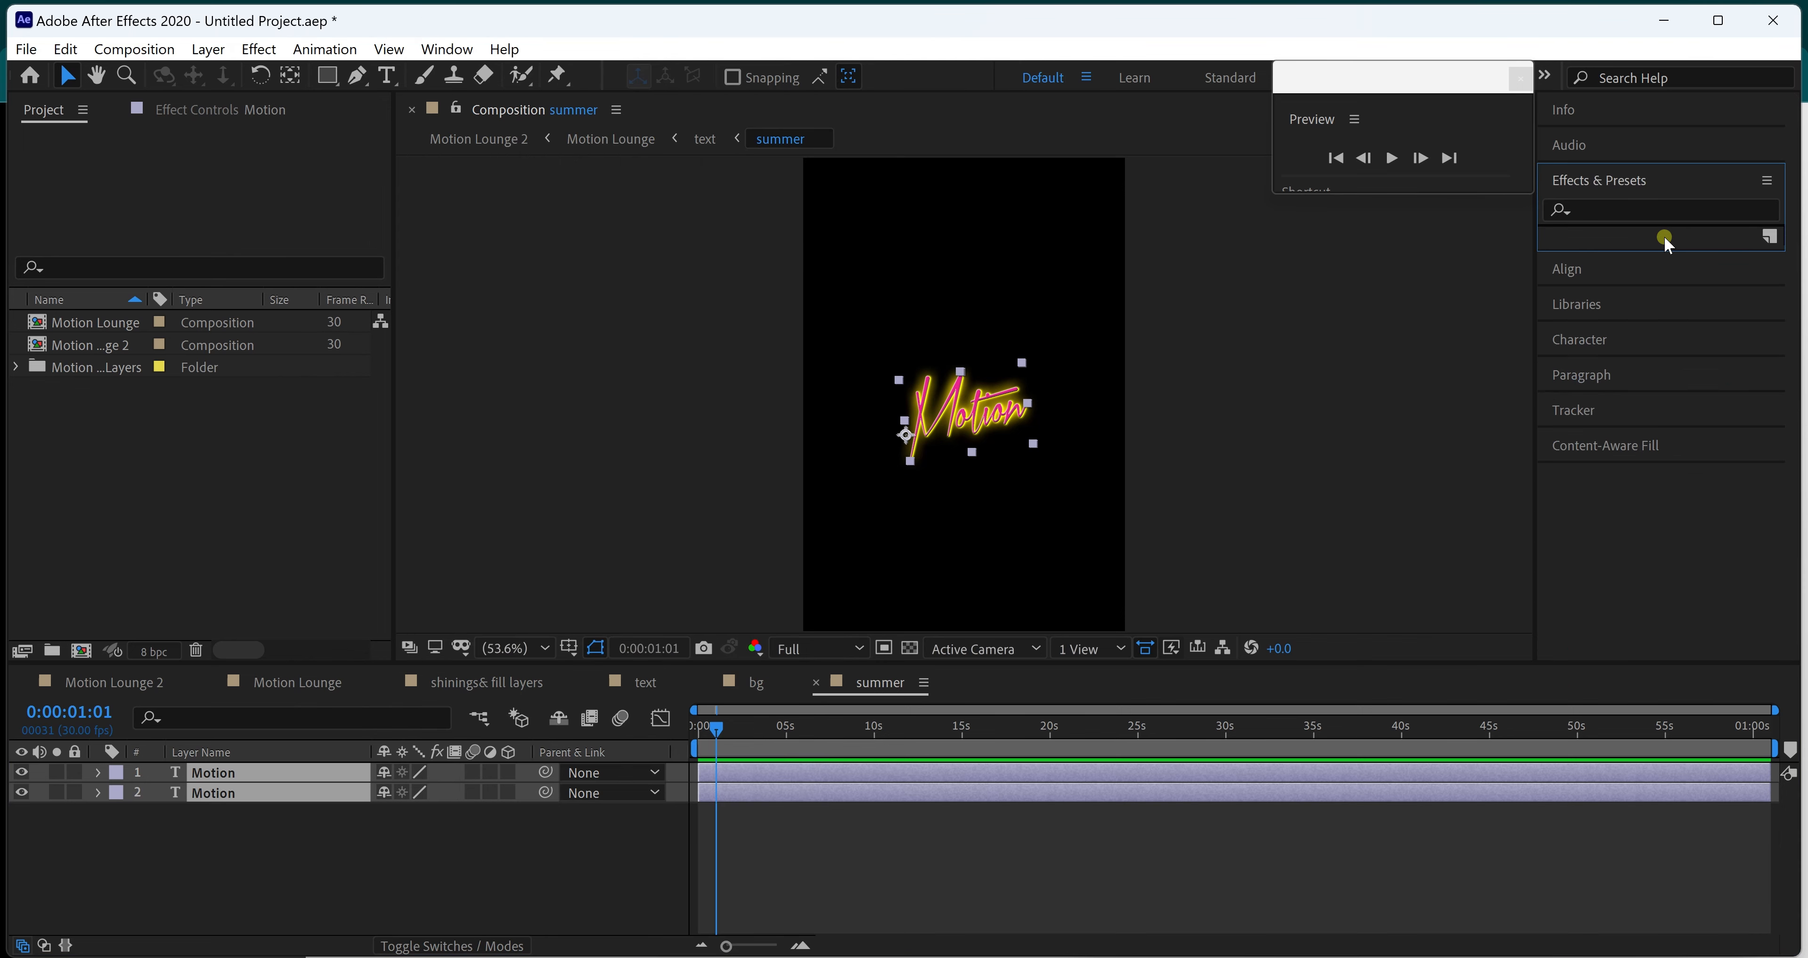
pyautogui.click(1606, 207)
pyautogui.write('ty')
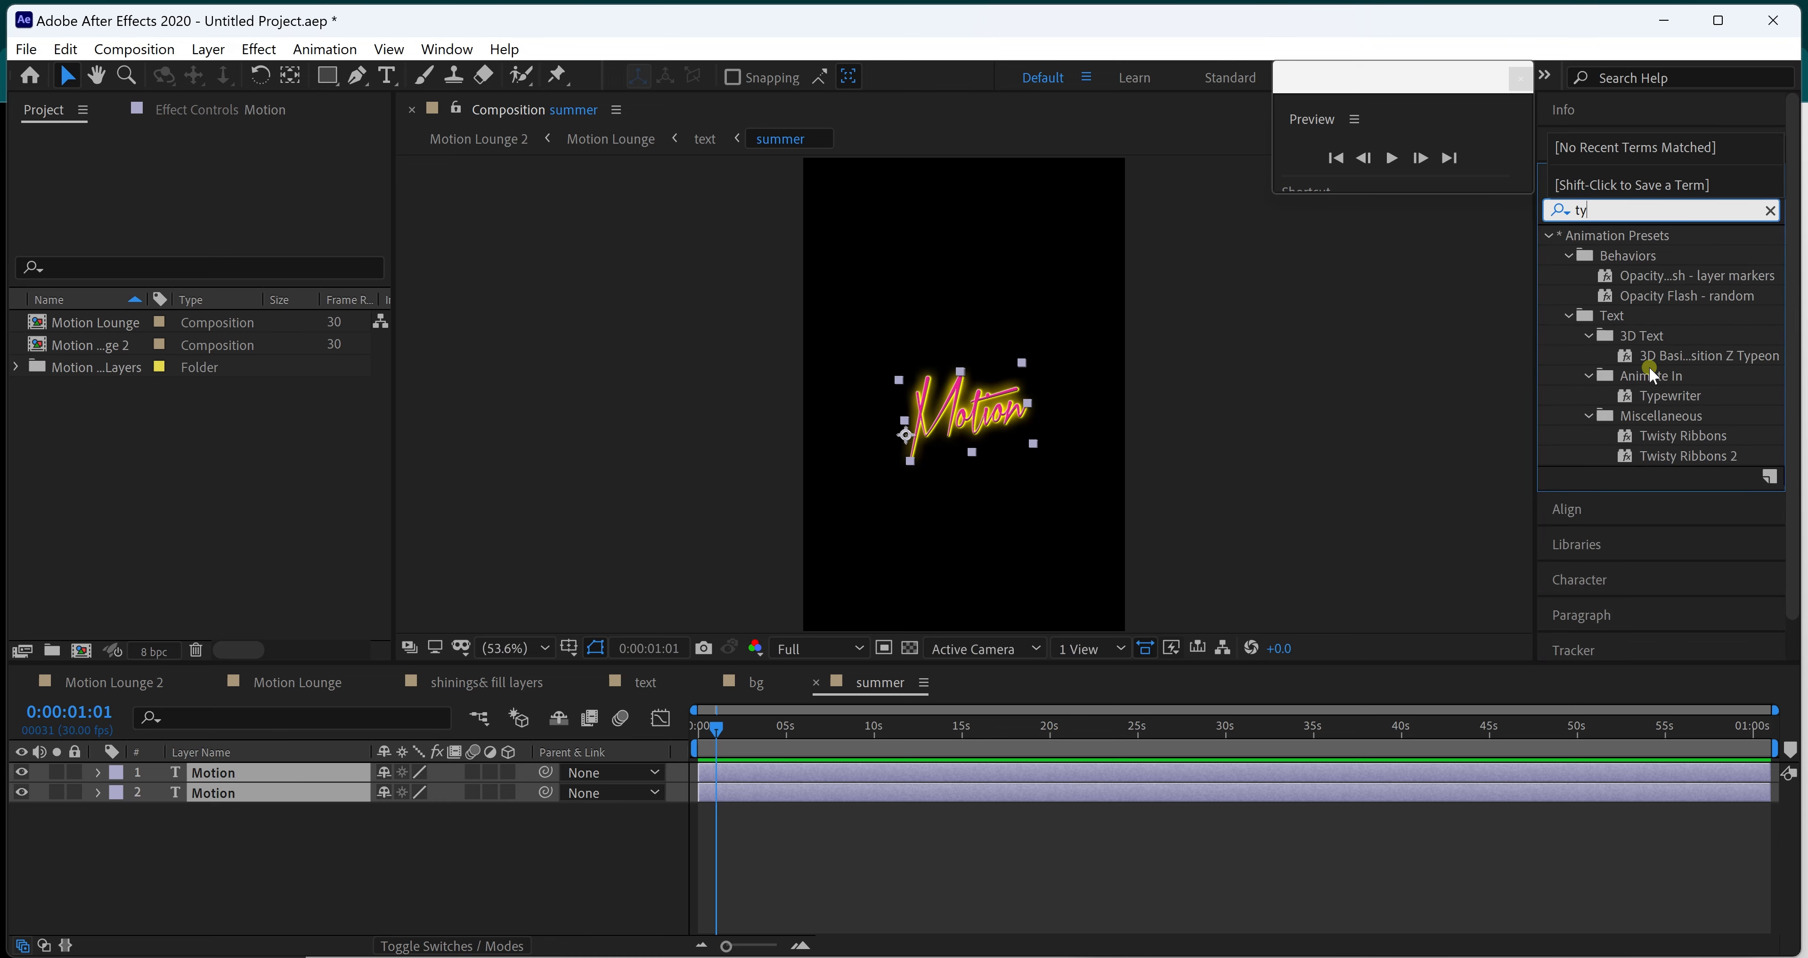
pyautogui.scroll(-2, 1652, 322)
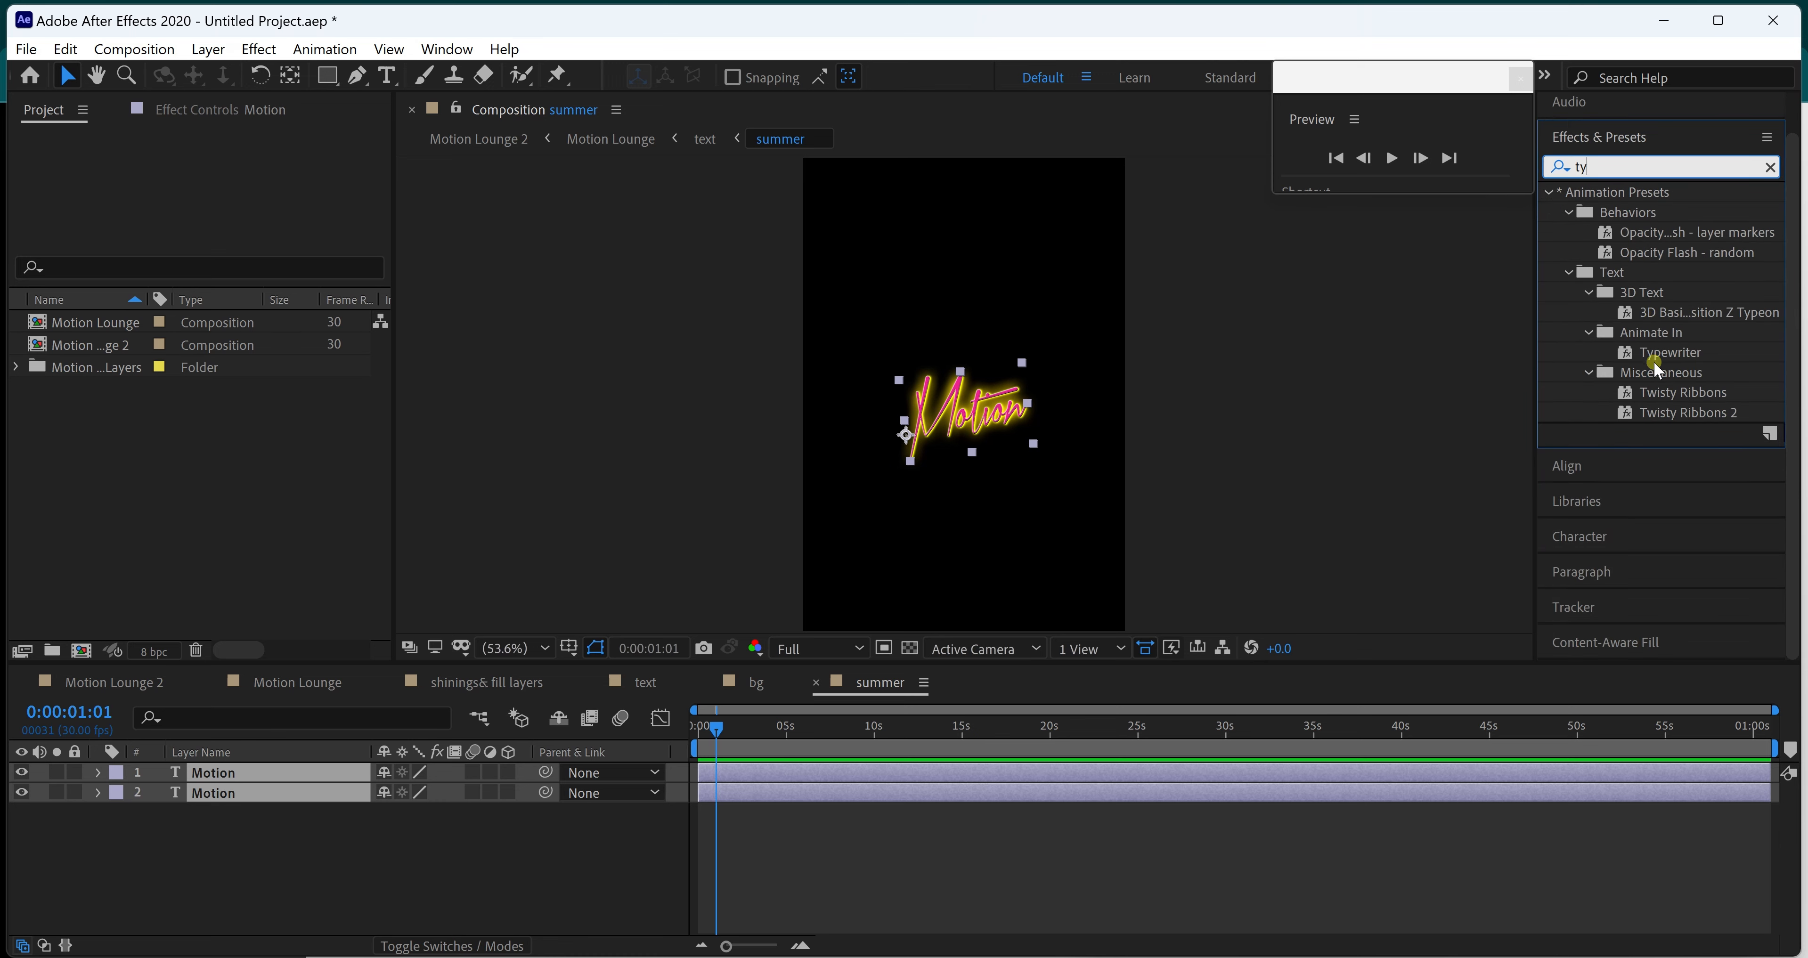
pyautogui.click(1671, 352)
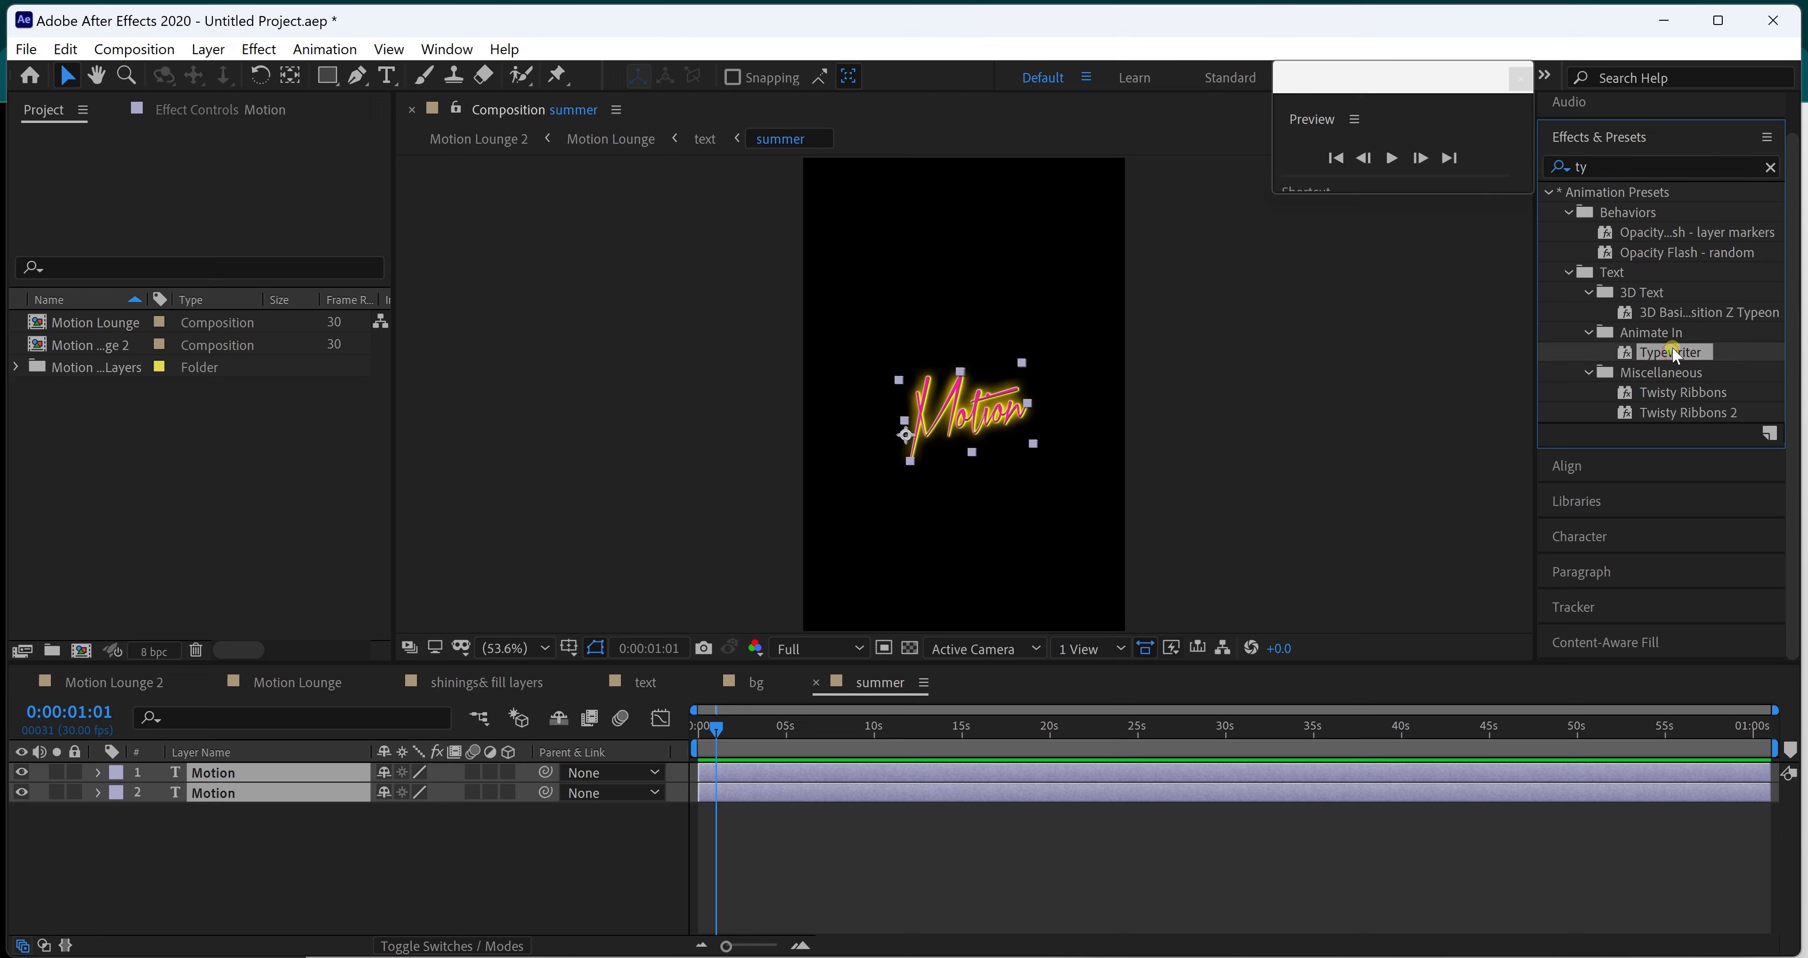
pyautogui.moveTo(1638, 387); pyautogui.dragTo(304, 780)
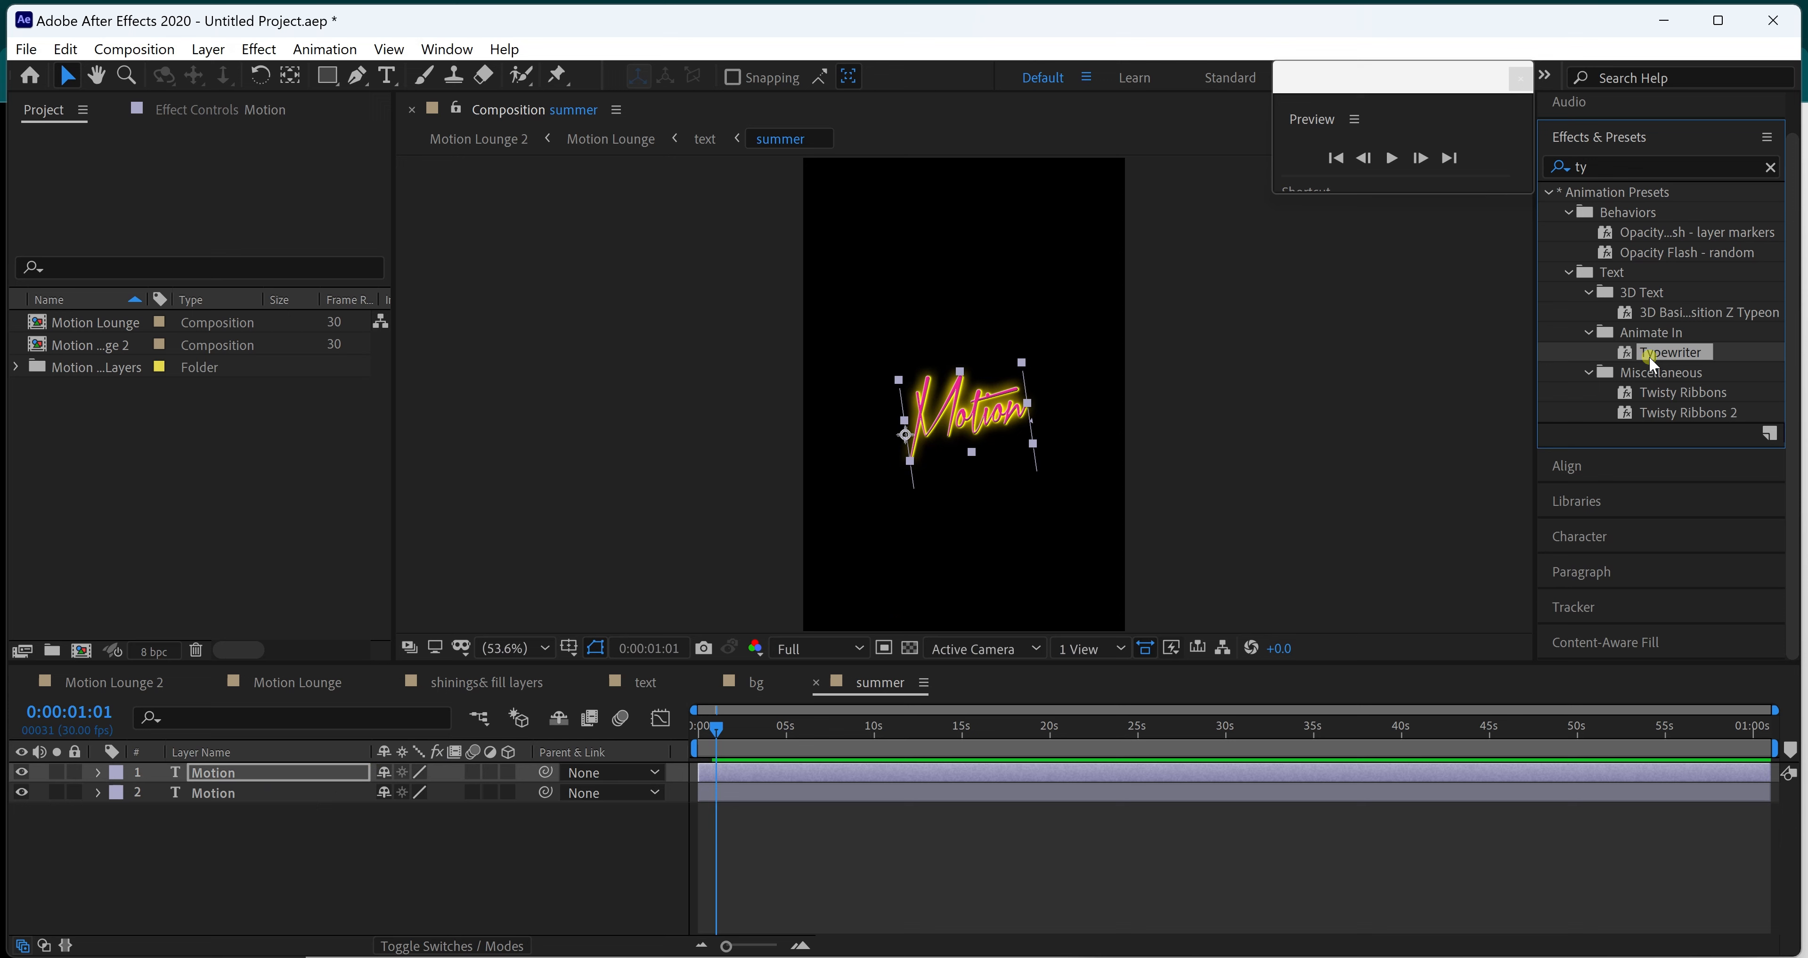
pyautogui.click(274, 793)
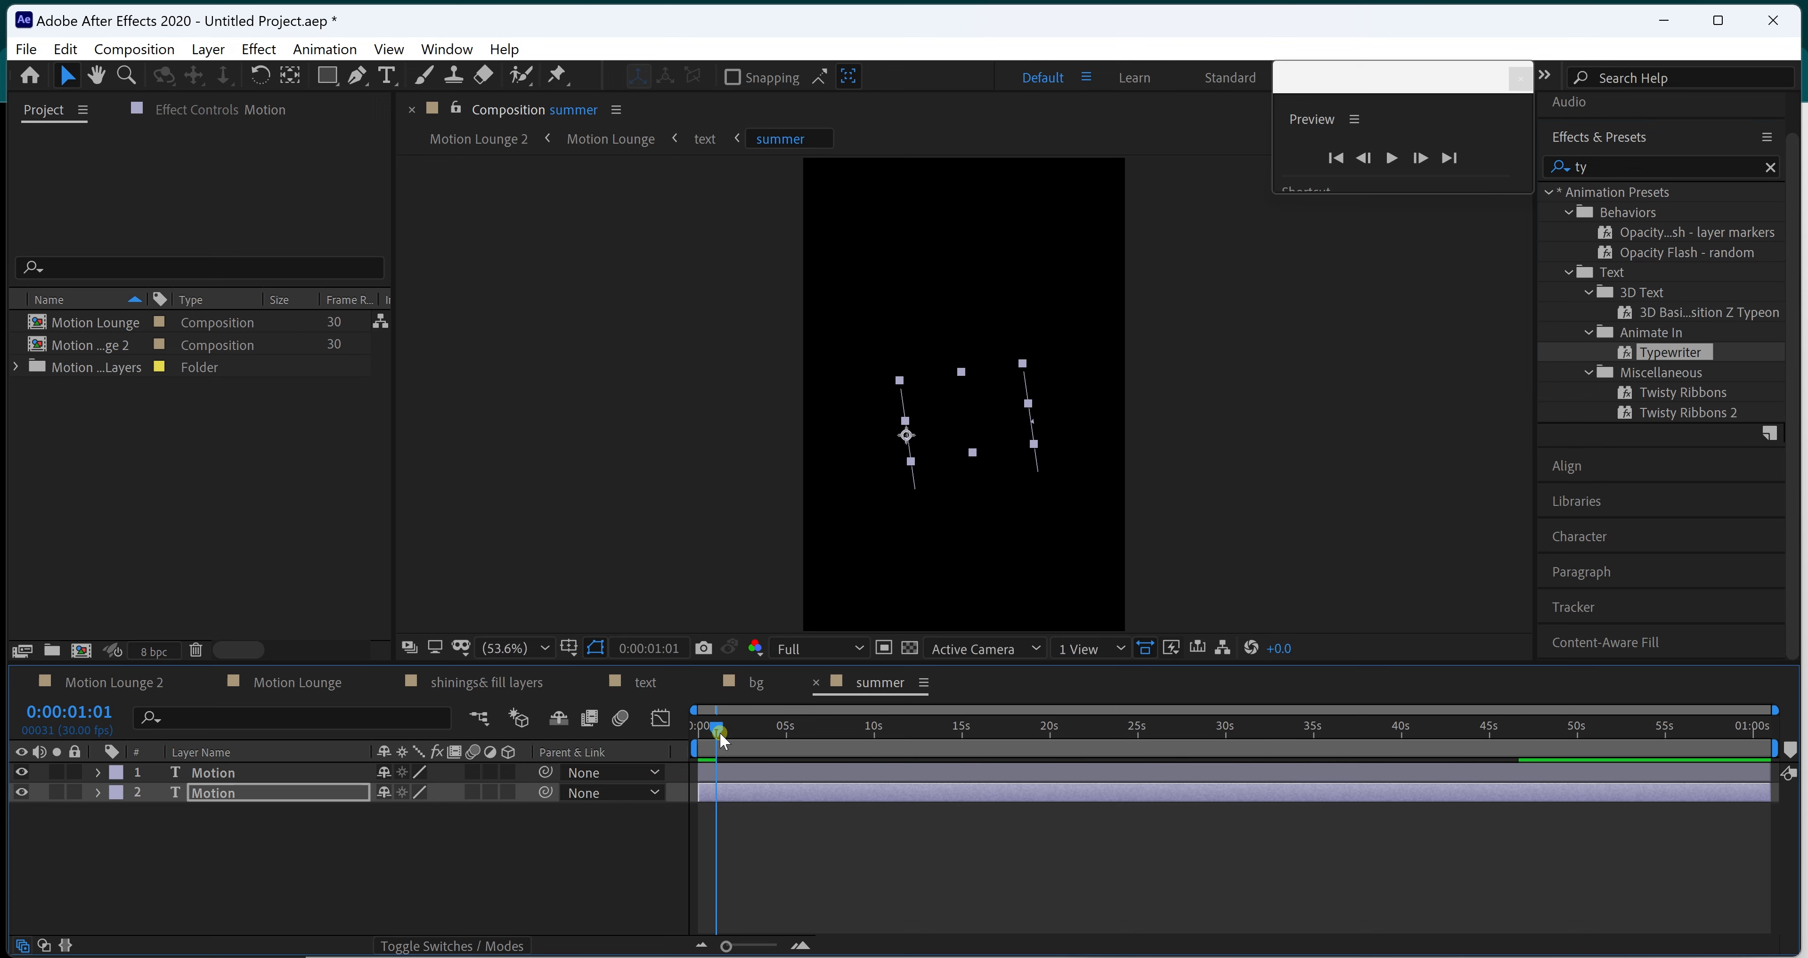
# - Reveal the keyframes of both Motion layers and select the final Range Selector Start keyframe on each
pyautogui.moveTo(722, 732)
pyautogui.mouseDown()
pyautogui.moveTo(827, 736)
pyautogui.moveTo(704, 734)
pyautogui.mouseUp()
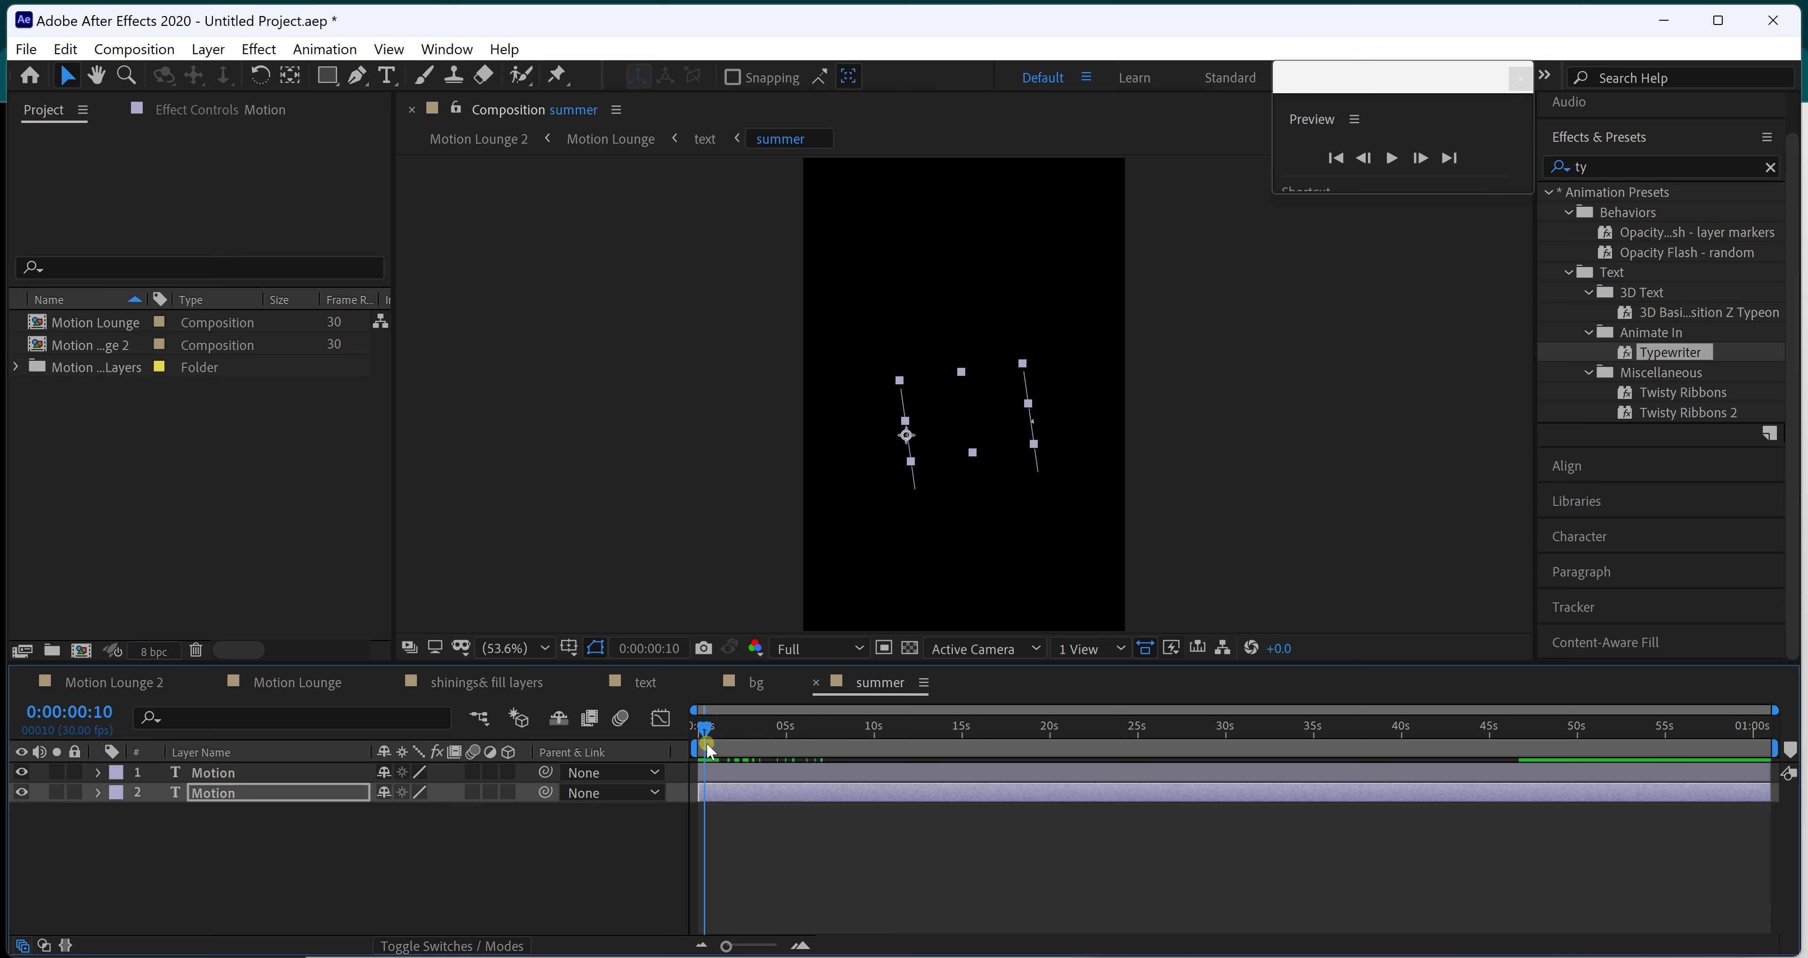
pyautogui.keyDown('shift'); pyautogui.click(281, 773); pyautogui.keyUp('shift')
pyautogui.press('u')
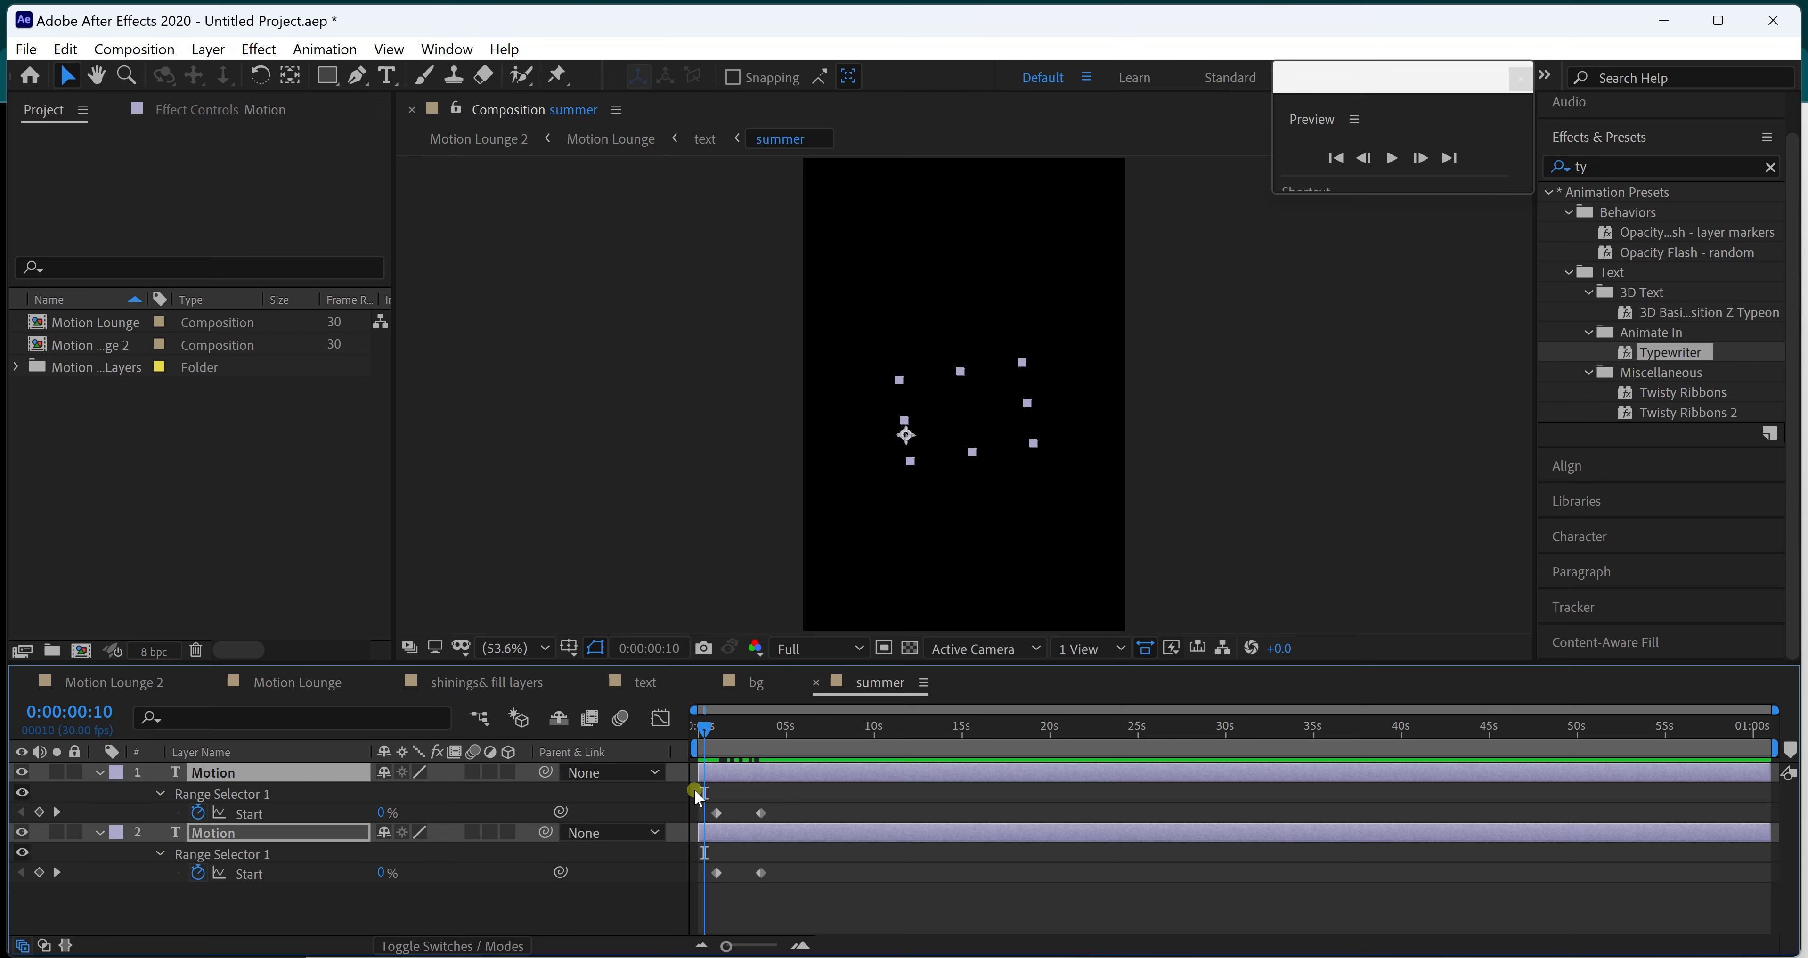
pyautogui.moveTo(694, 798); pyautogui.dragTo(762, 817)
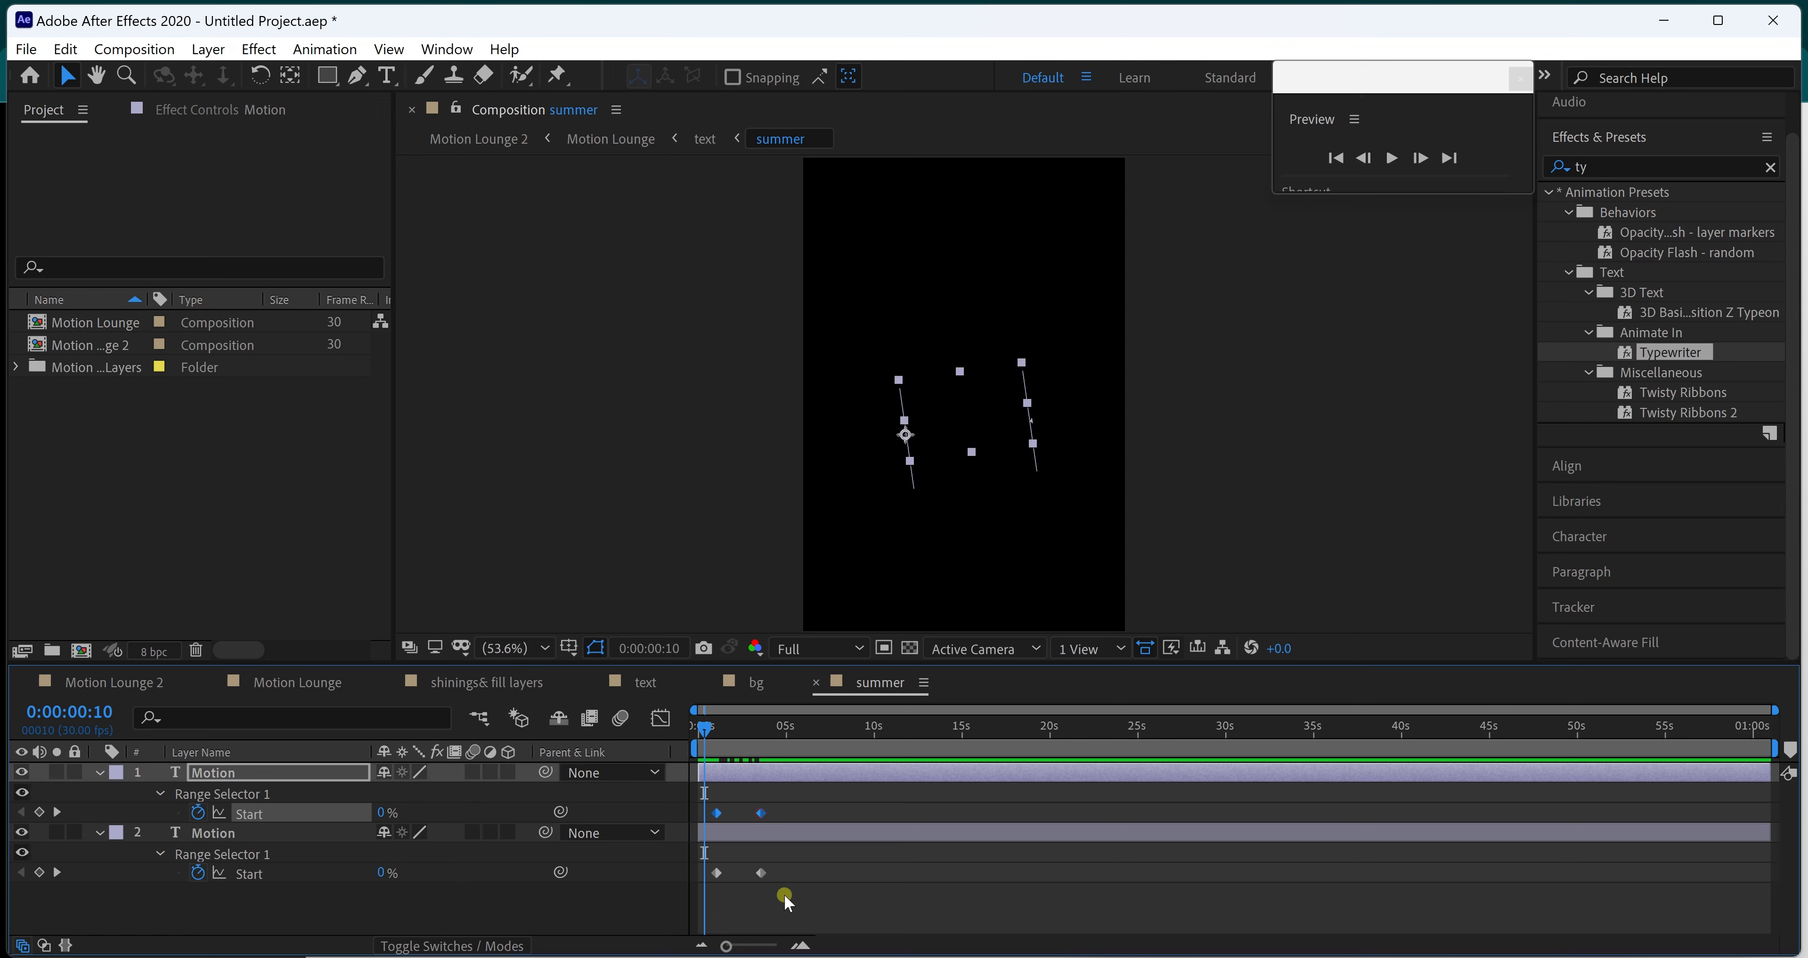
pyautogui.click(637, 893)
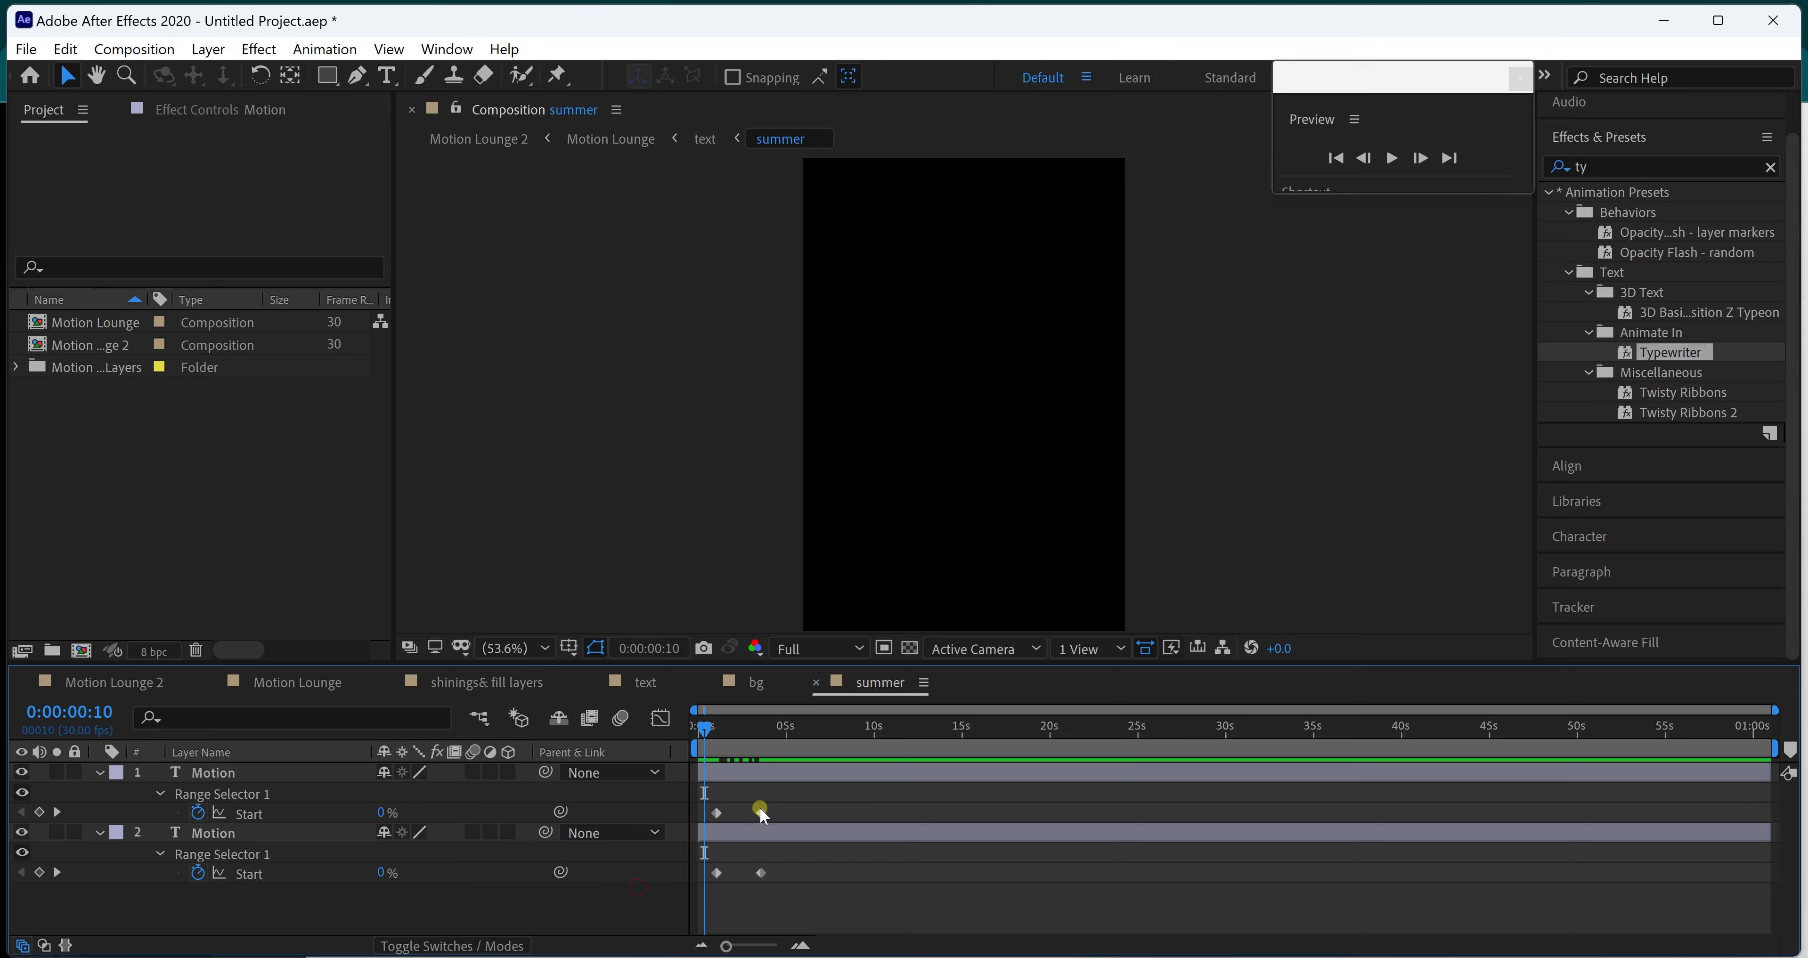
pyautogui.moveTo(756, 796); pyautogui.dragTo(769, 887)
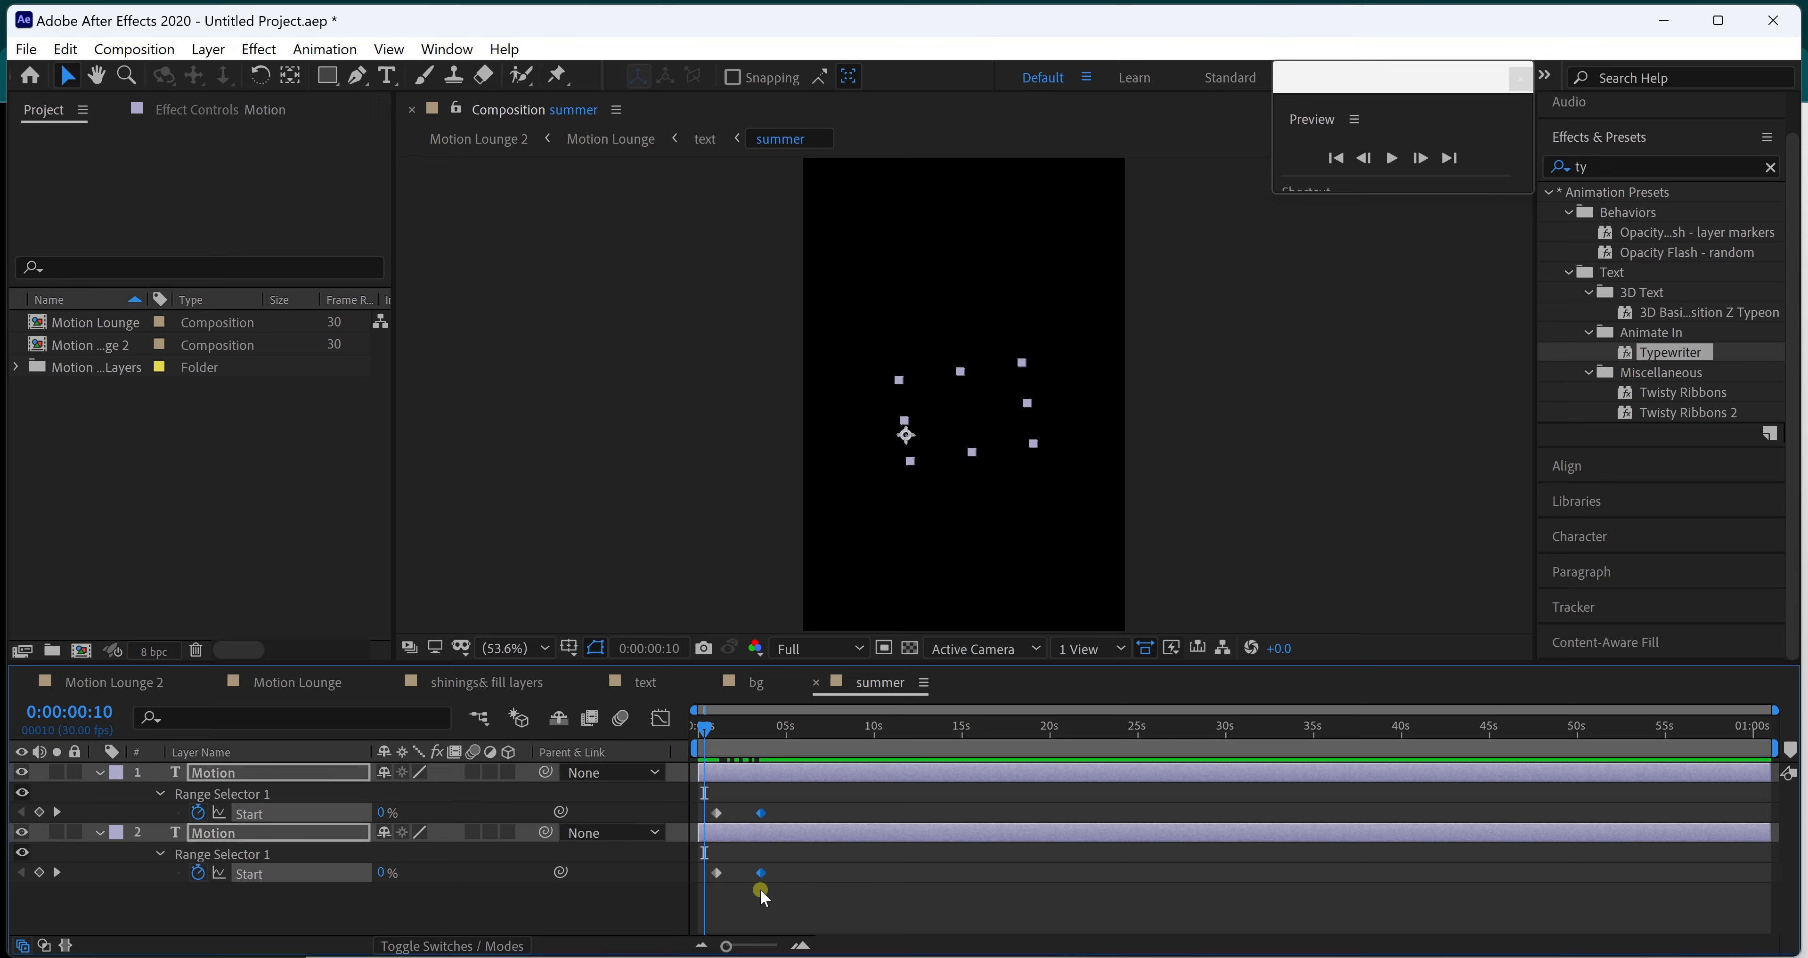
pyautogui.moveTo(726, 945); pyautogui.dragTo(774, 946)
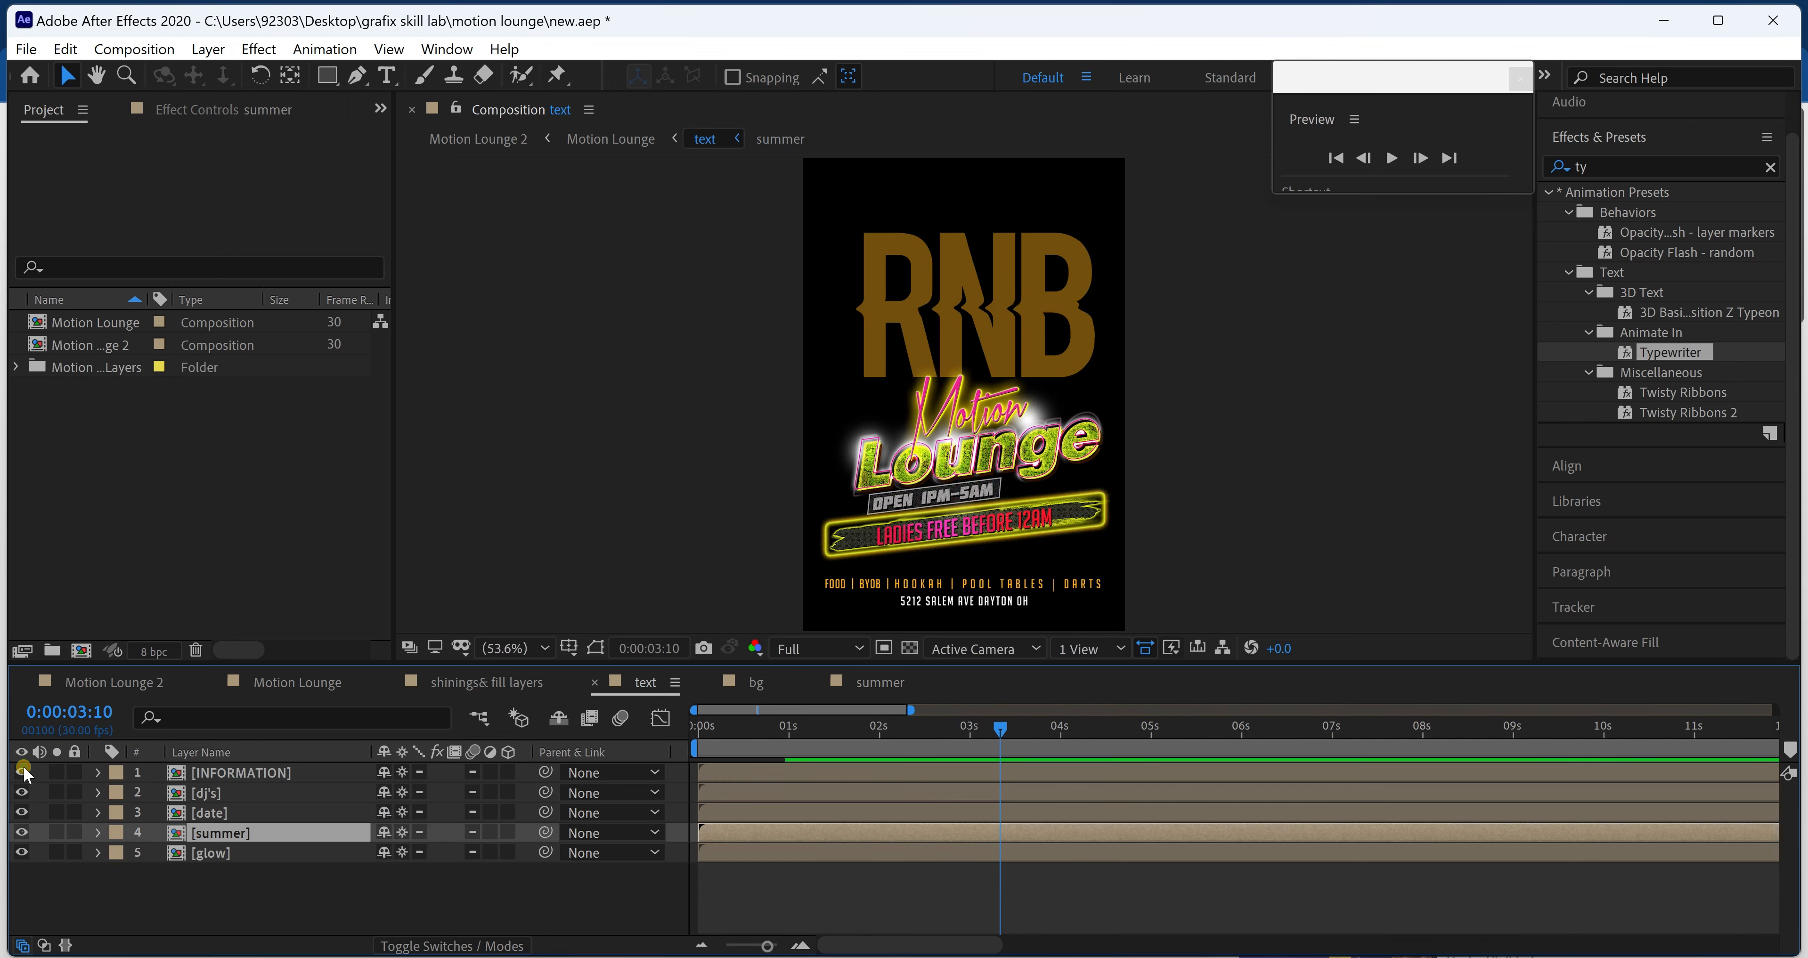
# - Toggle the glow layer's visibility in the text composition to identify its content, and open the glow precomp
pyautogui.click(20, 853)
pyautogui.click(21, 854)
pyautogui.click(21, 853)
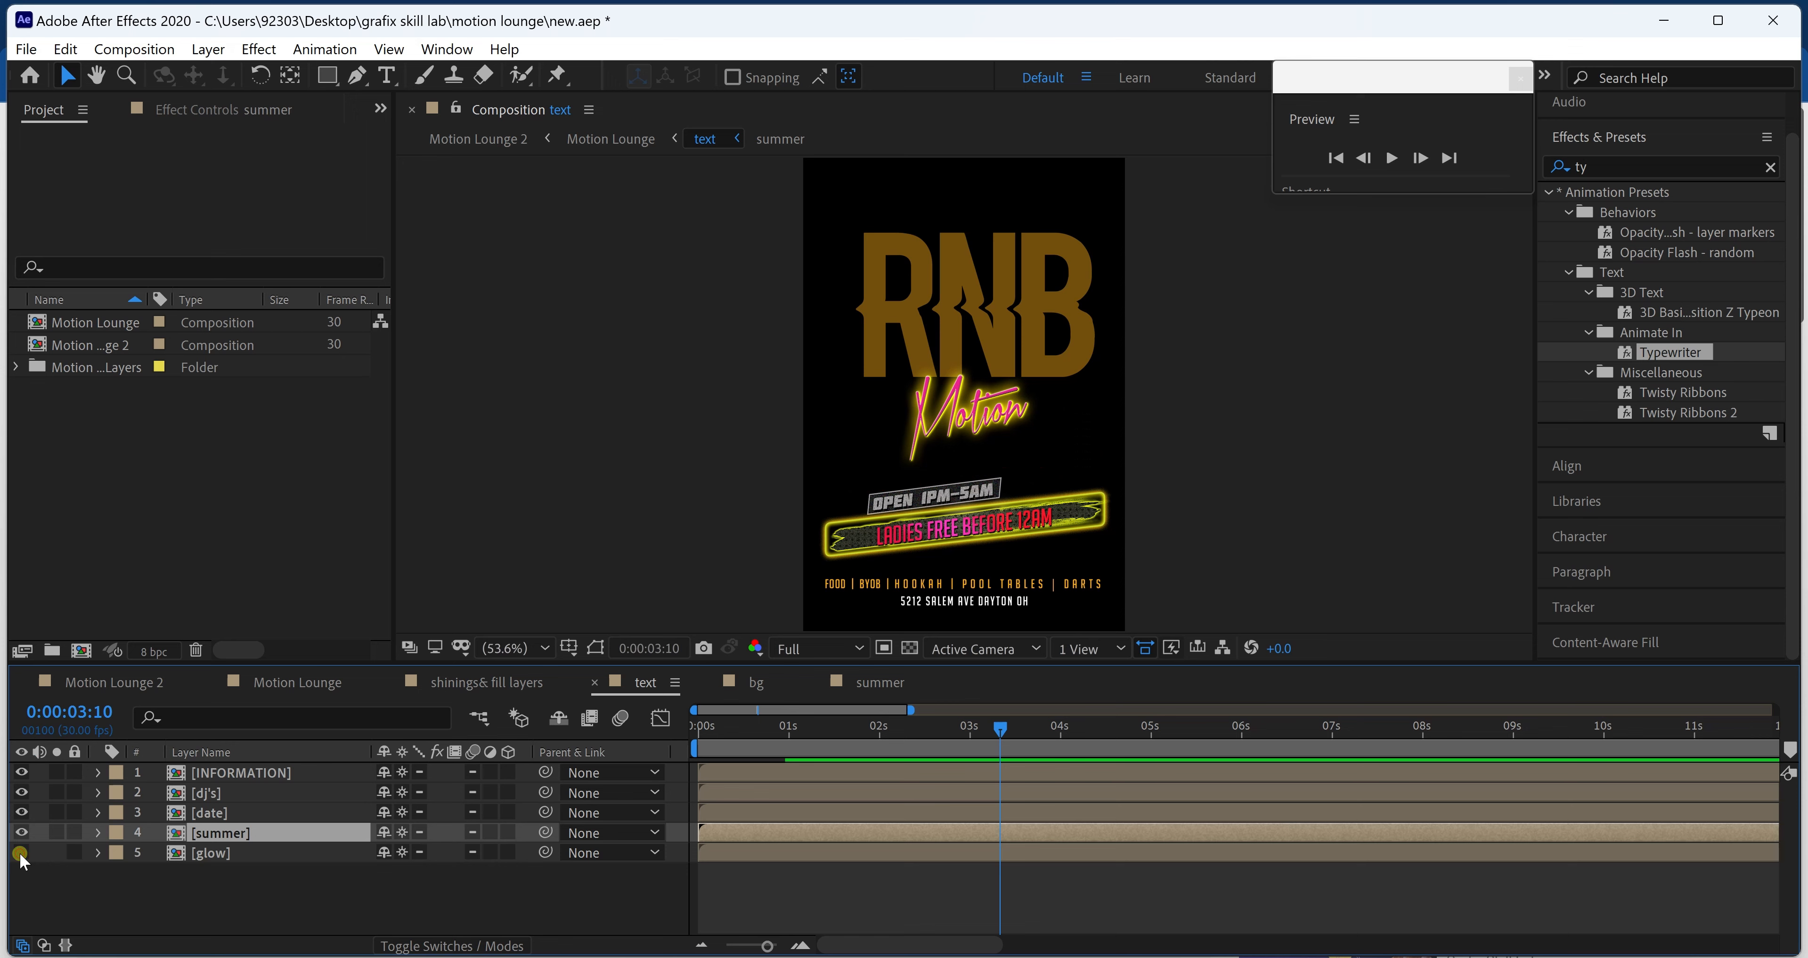
pyautogui.click(20, 854)
pyautogui.click(232, 854)
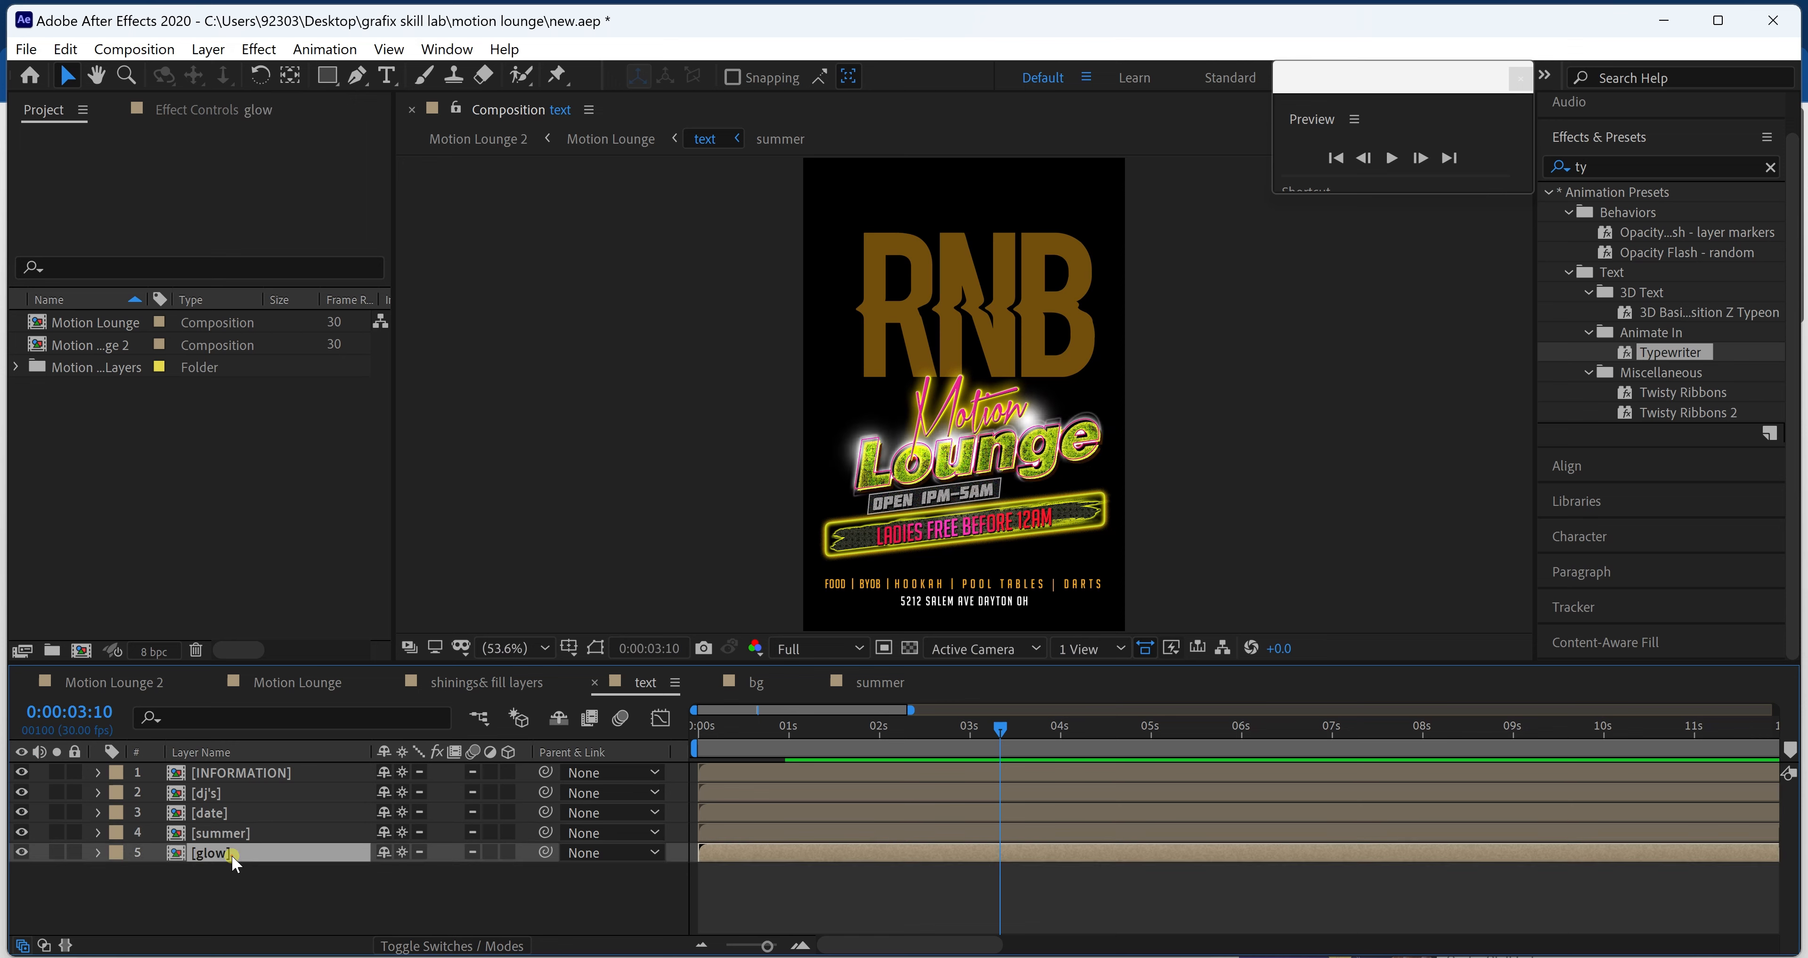
pyautogui.doubleClick(232, 854)
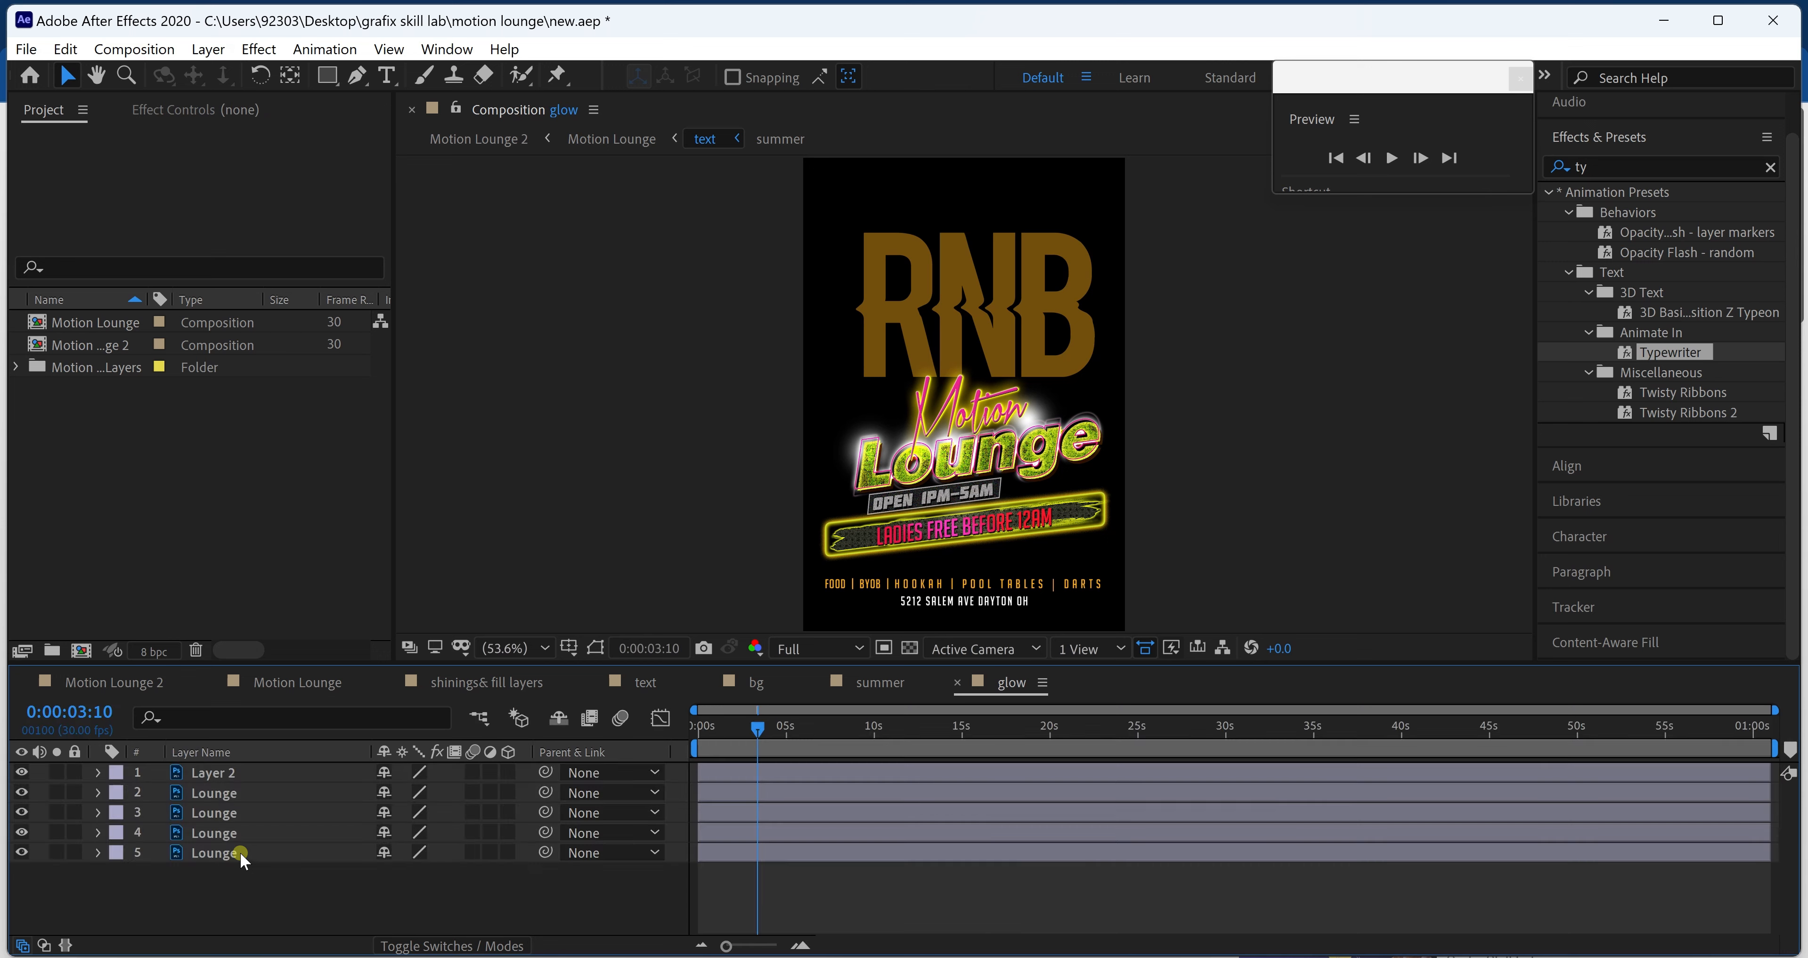
# - Toggle the visibility of the upper Lounge layers to check what each contributes to the lettering
pyautogui.click(22, 793)
pyautogui.click(18, 794)
pyautogui.click(18, 795)
pyautogui.click(18, 795)
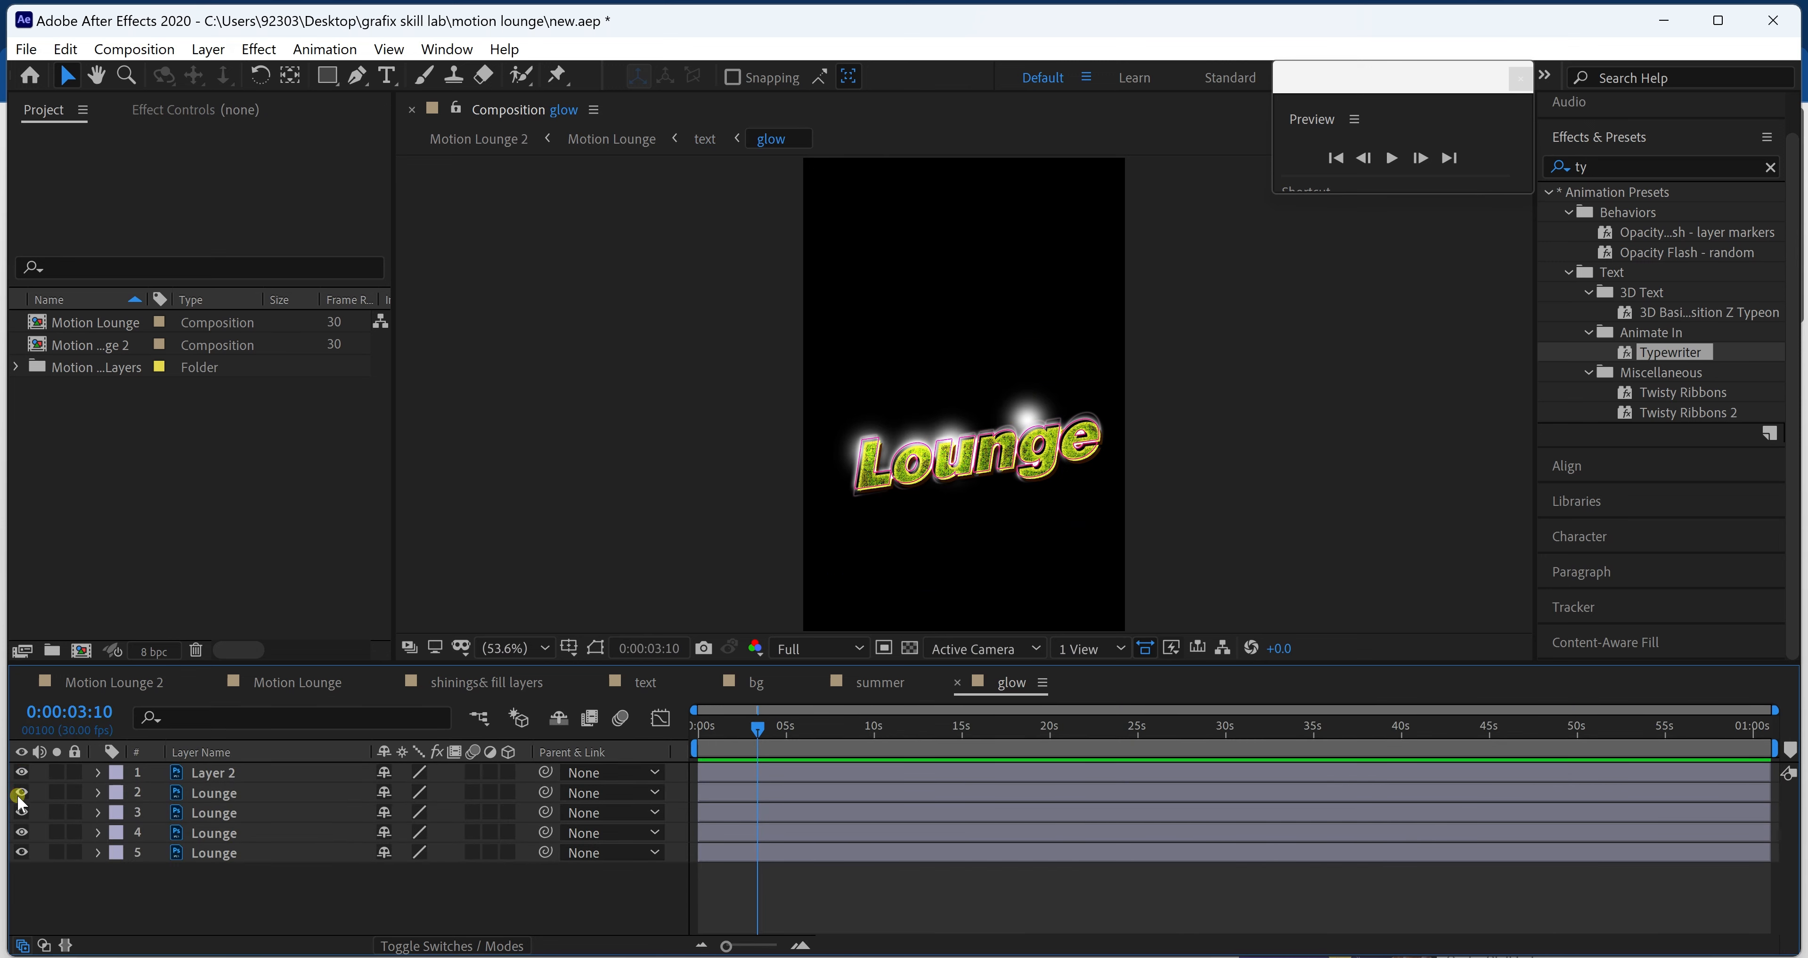
pyautogui.click(18, 814)
# - Select all layers in the glow composition and set a Position keyframe on each at 0:00:03:28
pyautogui.moveTo(315, 912); pyautogui.dragTo(258, 770)
pyautogui.press('t')
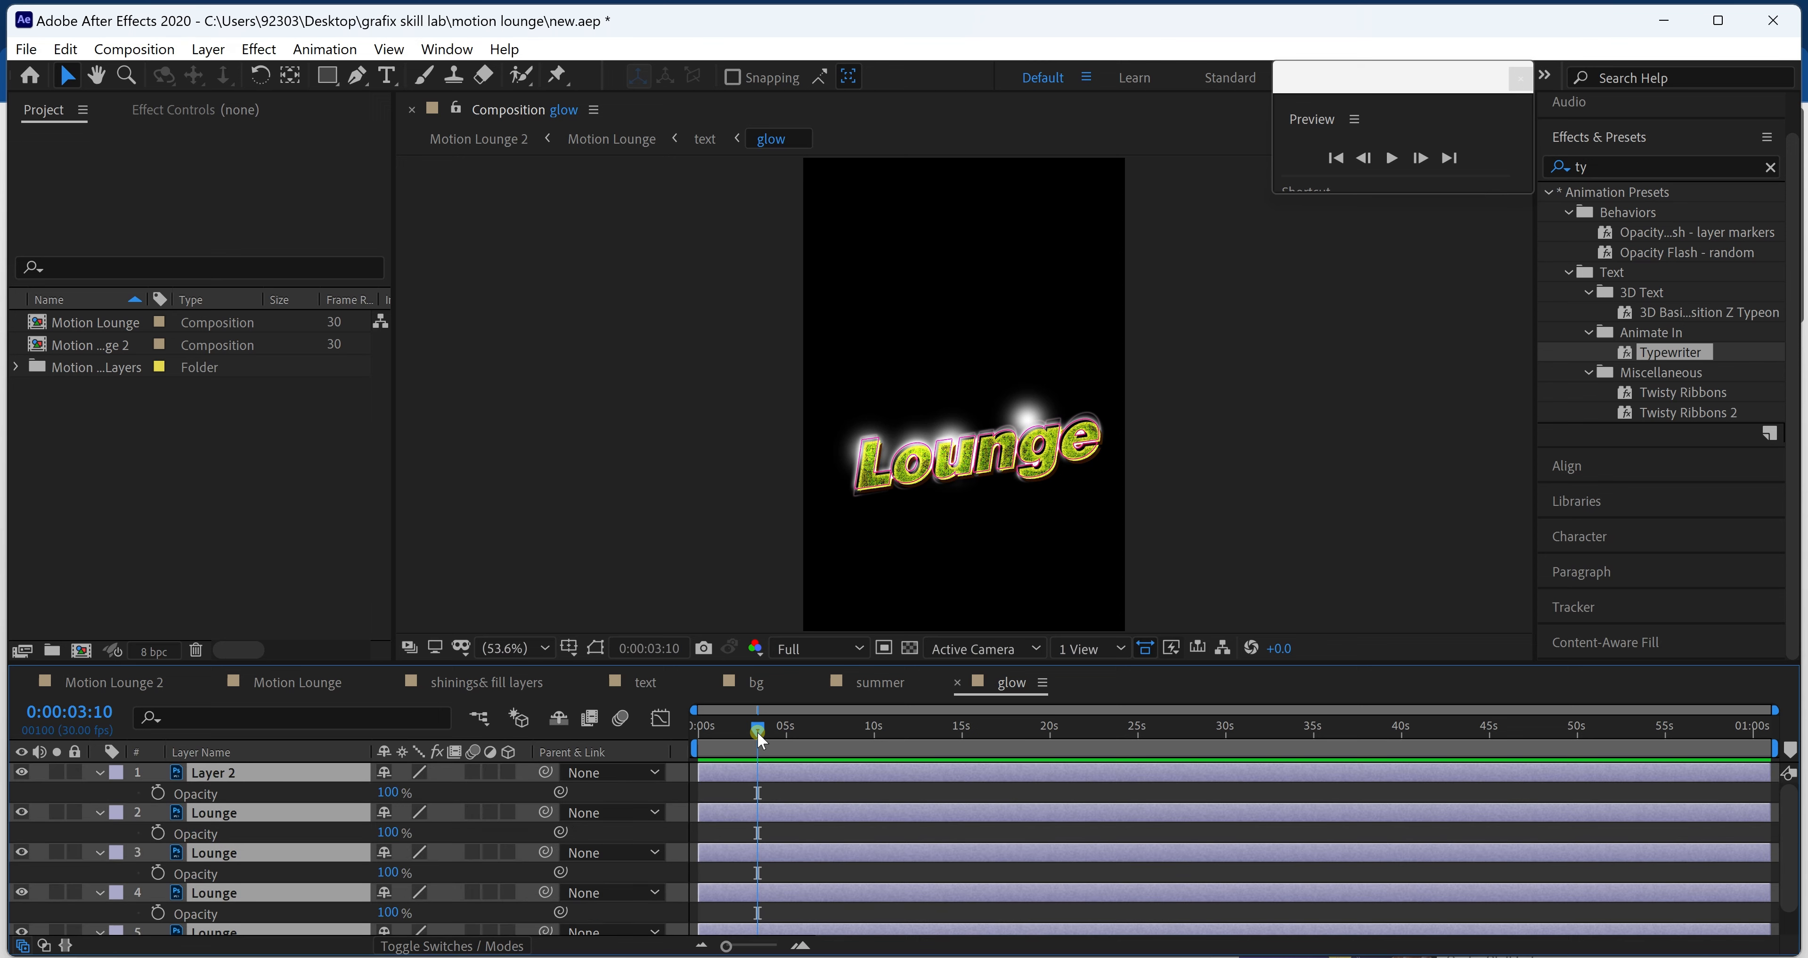
pyautogui.moveTo(758, 730); pyautogui.dragTo(699, 737)
pyautogui.click(280, 805)
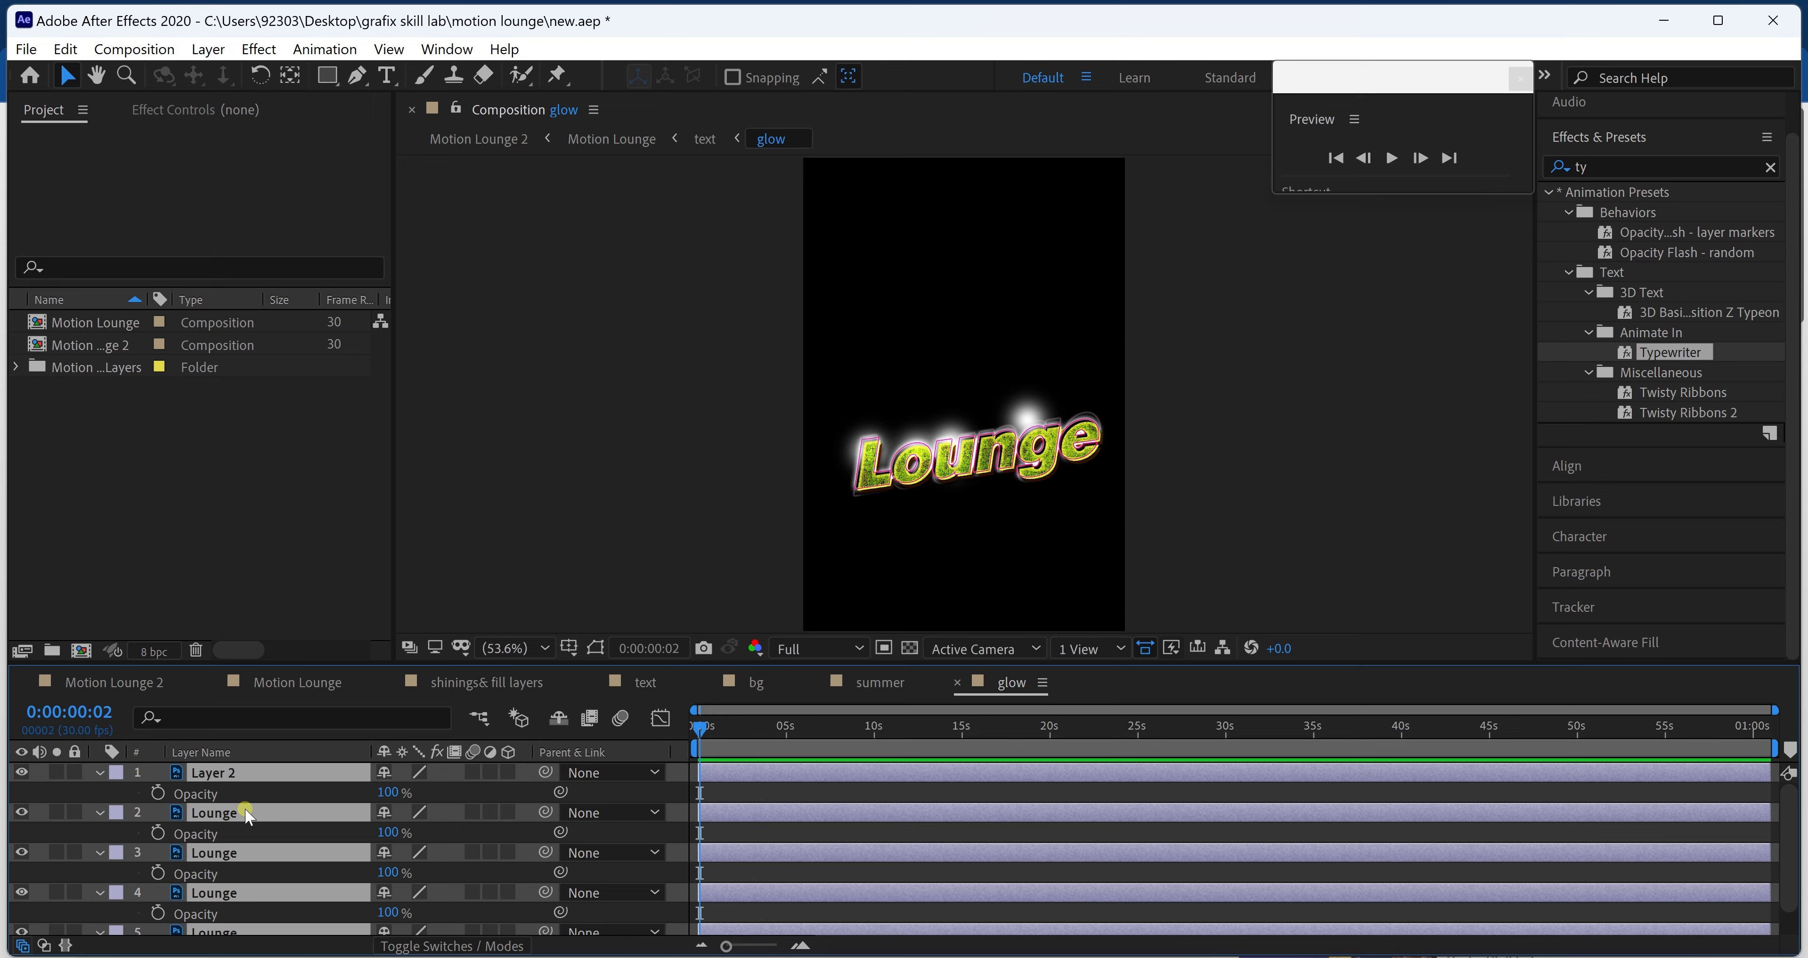
pyautogui.press('s')
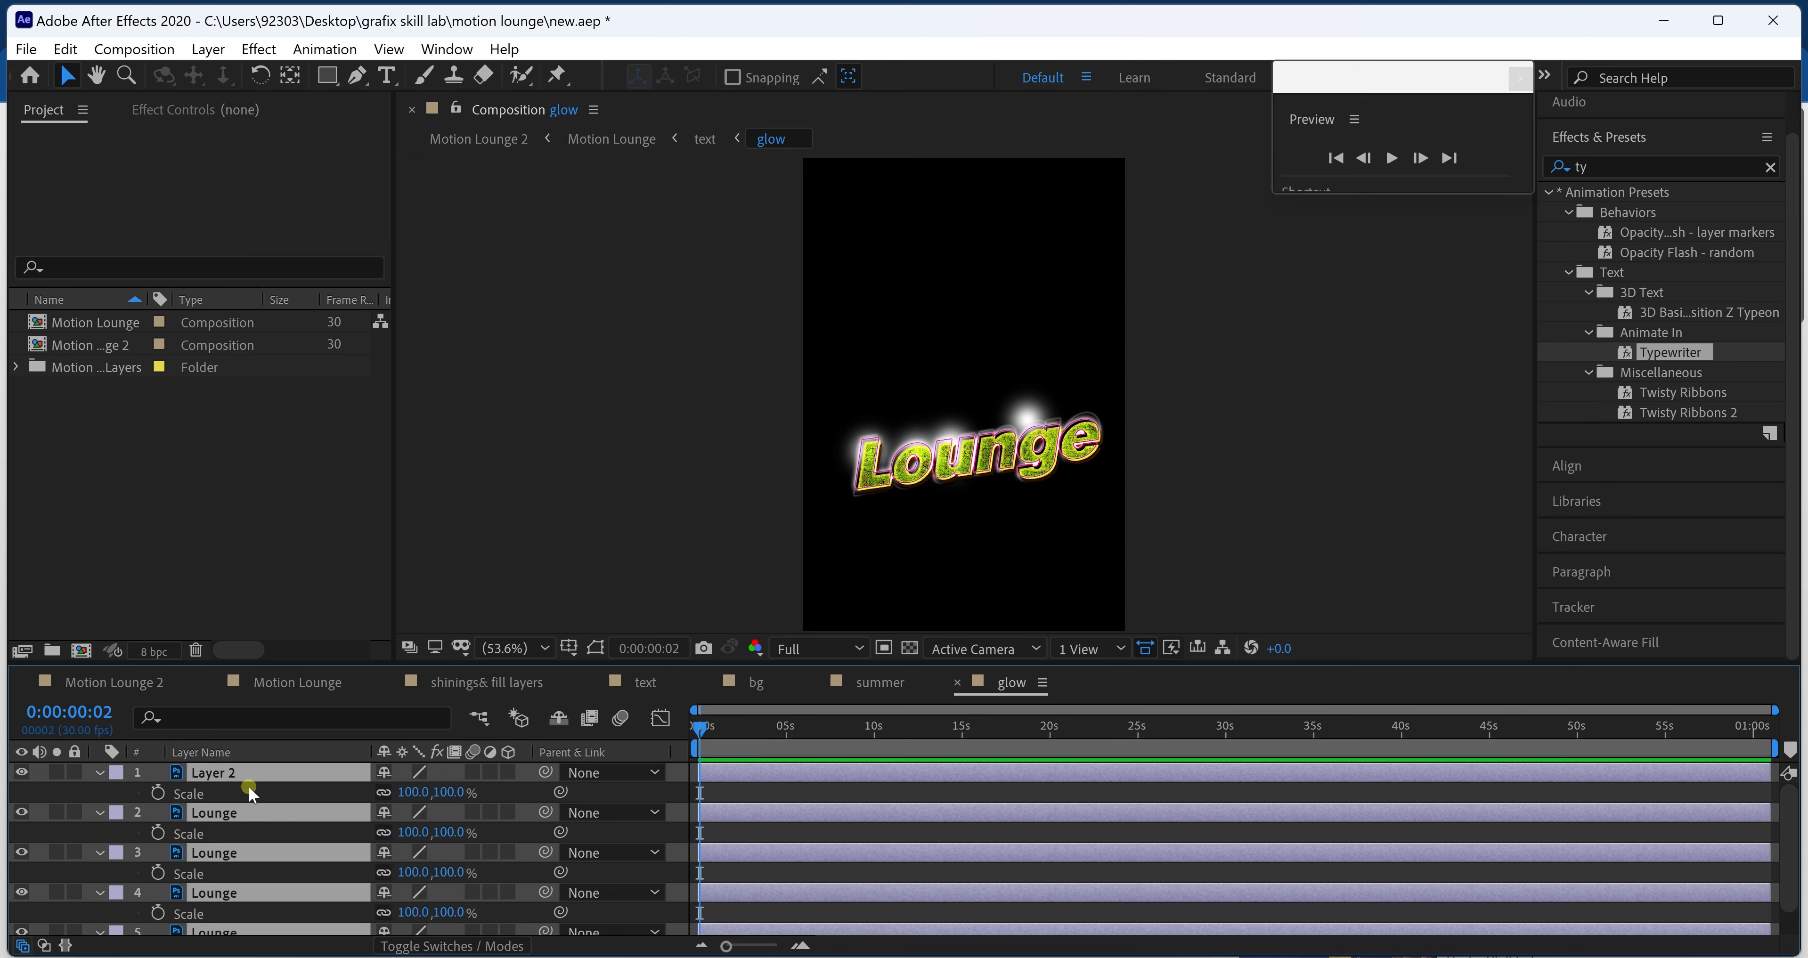
pyautogui.press('p')
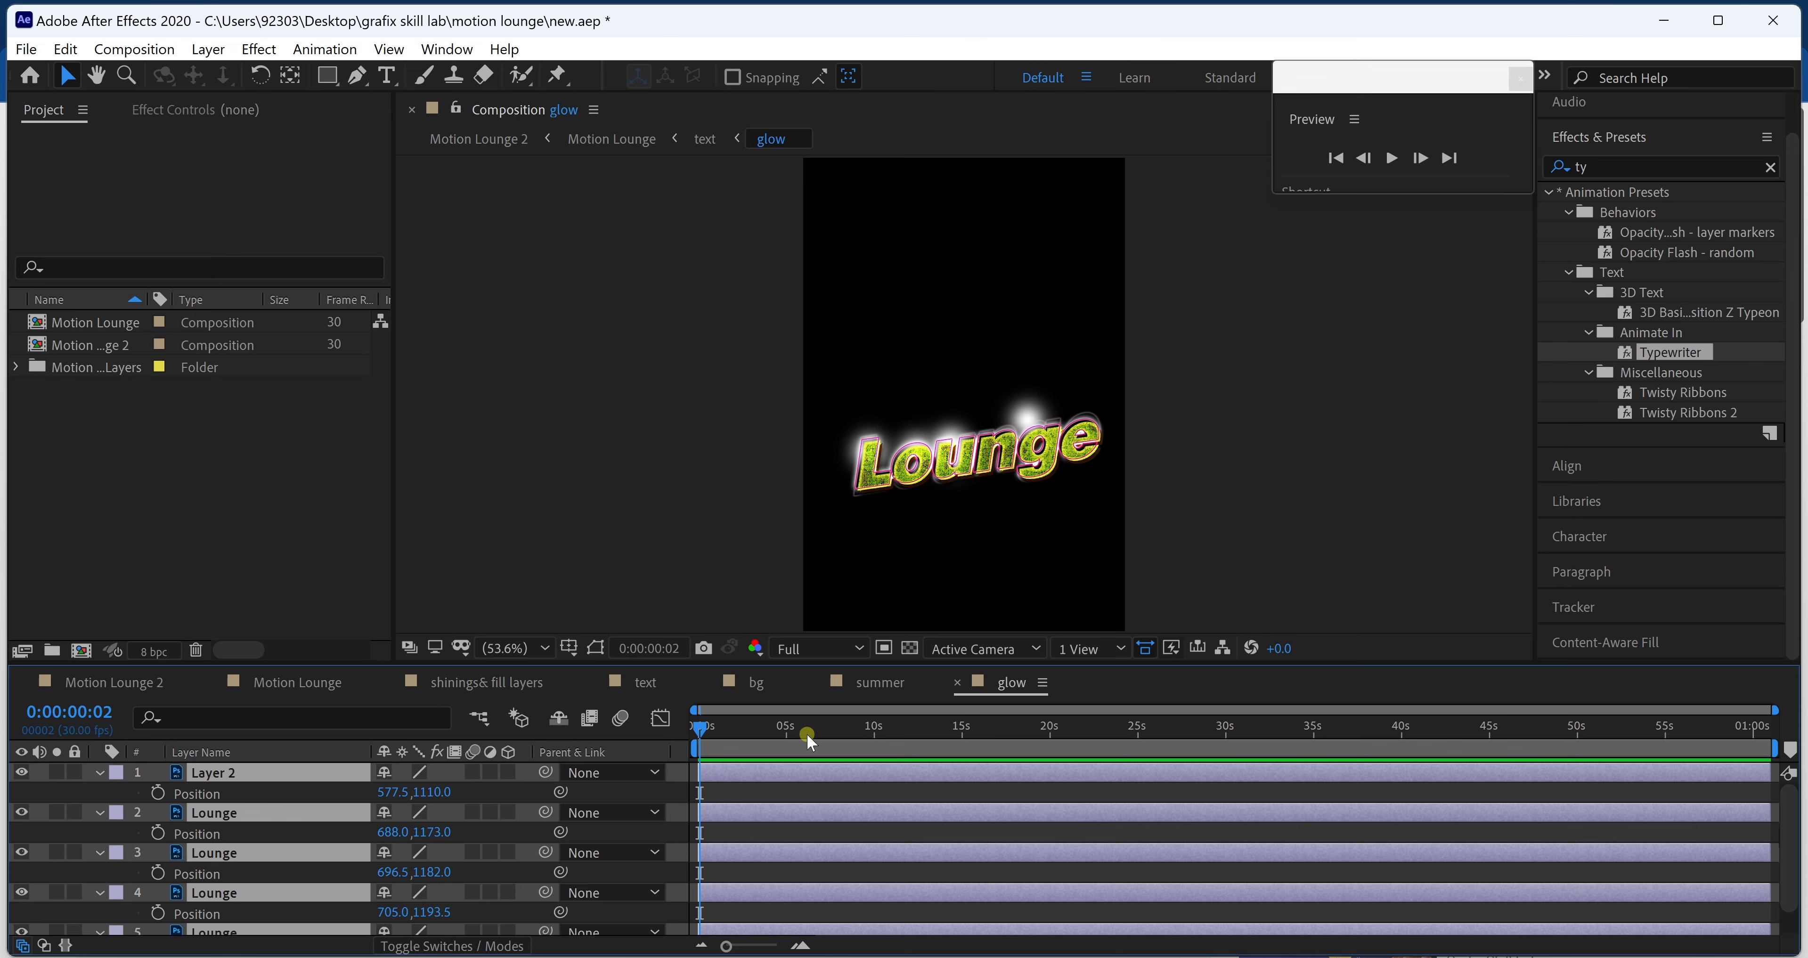
pyautogui.click(751, 947)
pyautogui.click(833, 733)
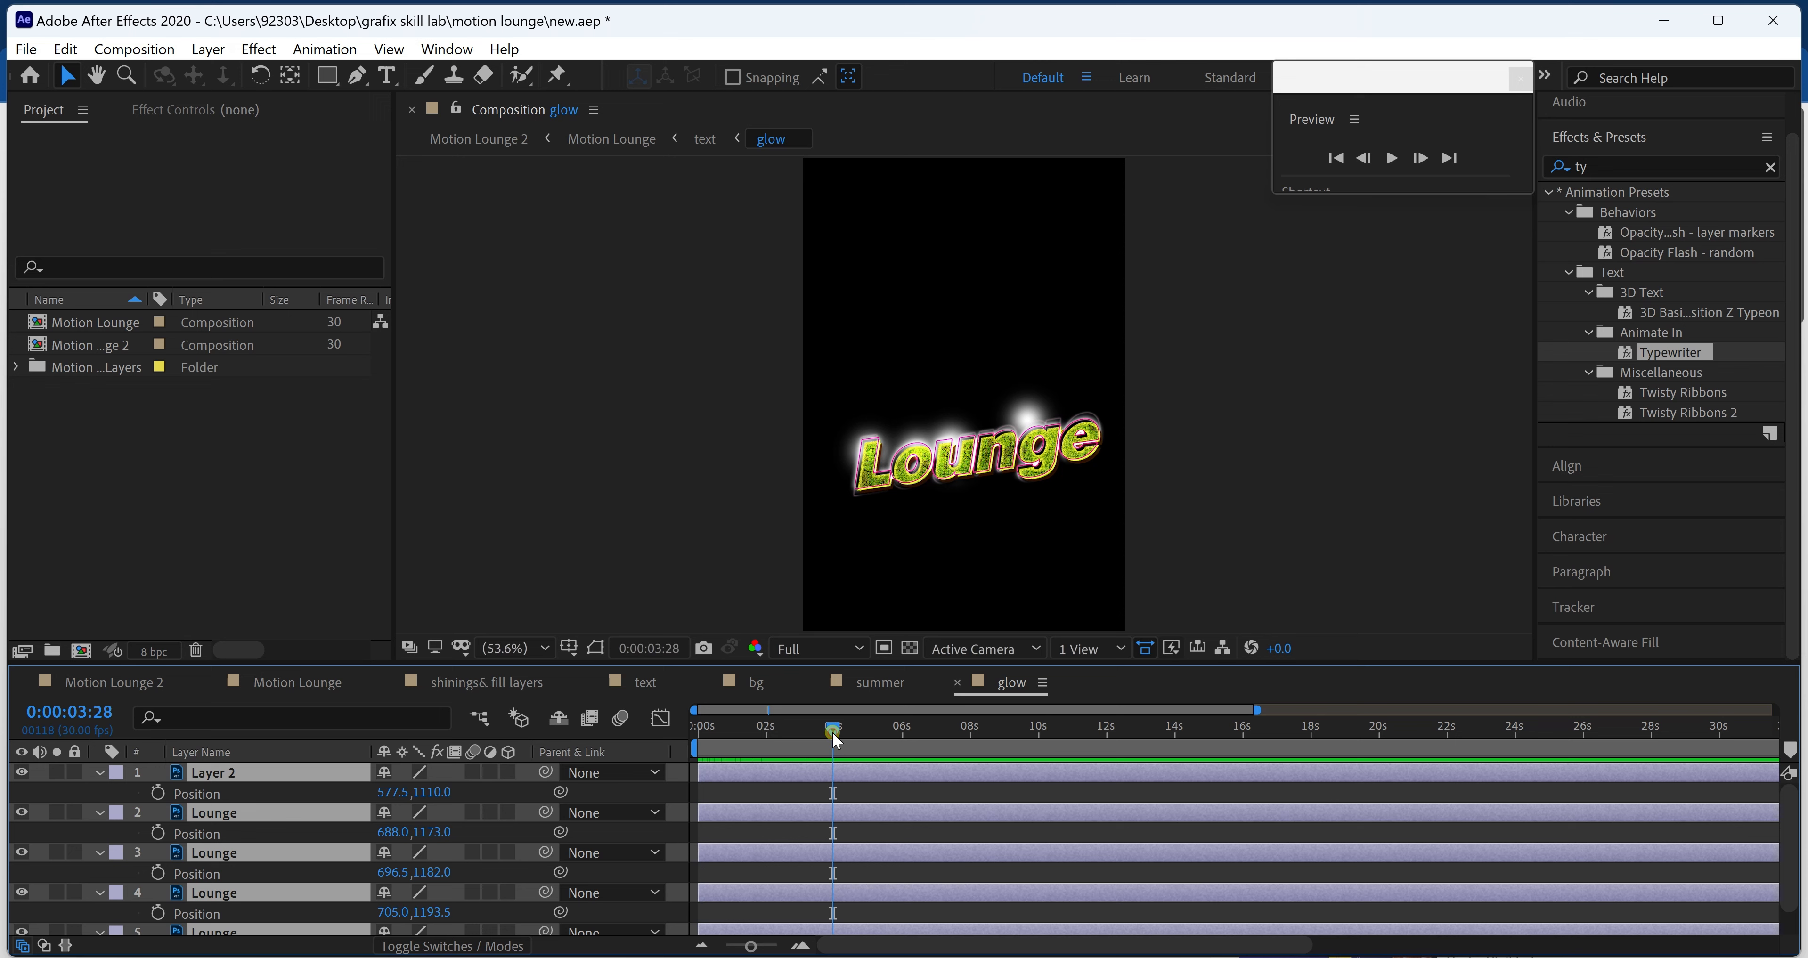
pyautogui.click(158, 793)
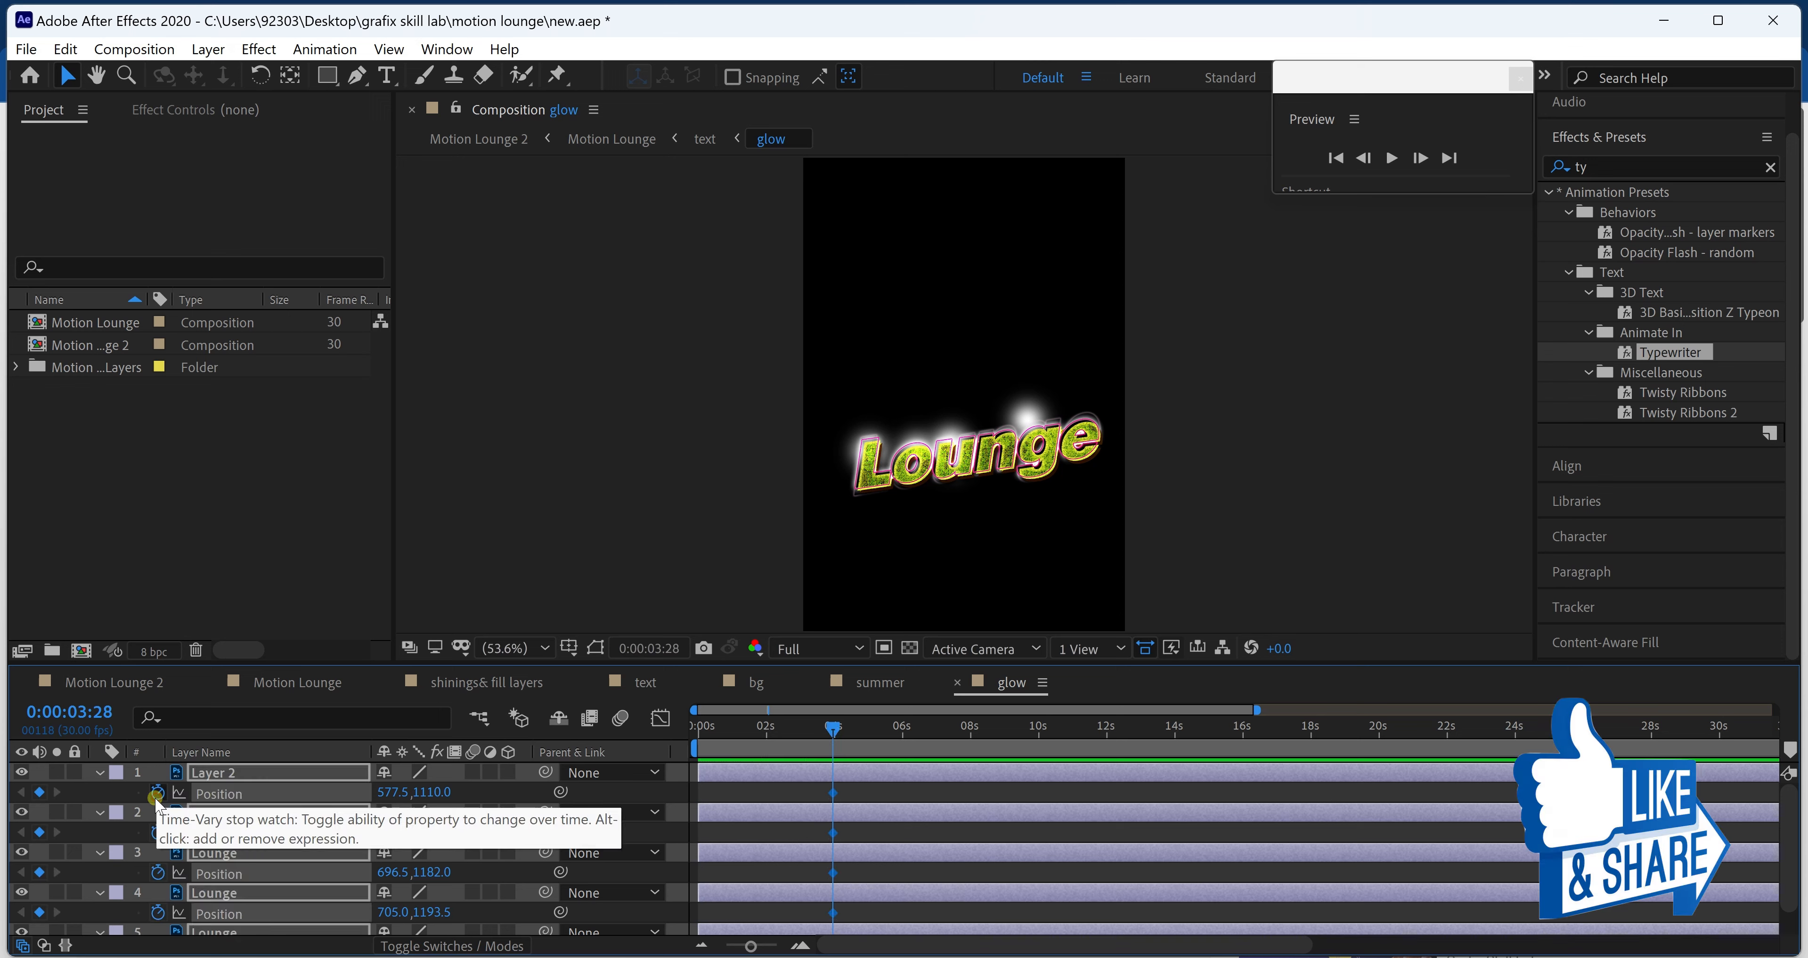
# - Go to 0:00:01:29, show the rulers and frame the Lounge lettering with two horizontal and two vertical guides
pyautogui.click(766, 730)
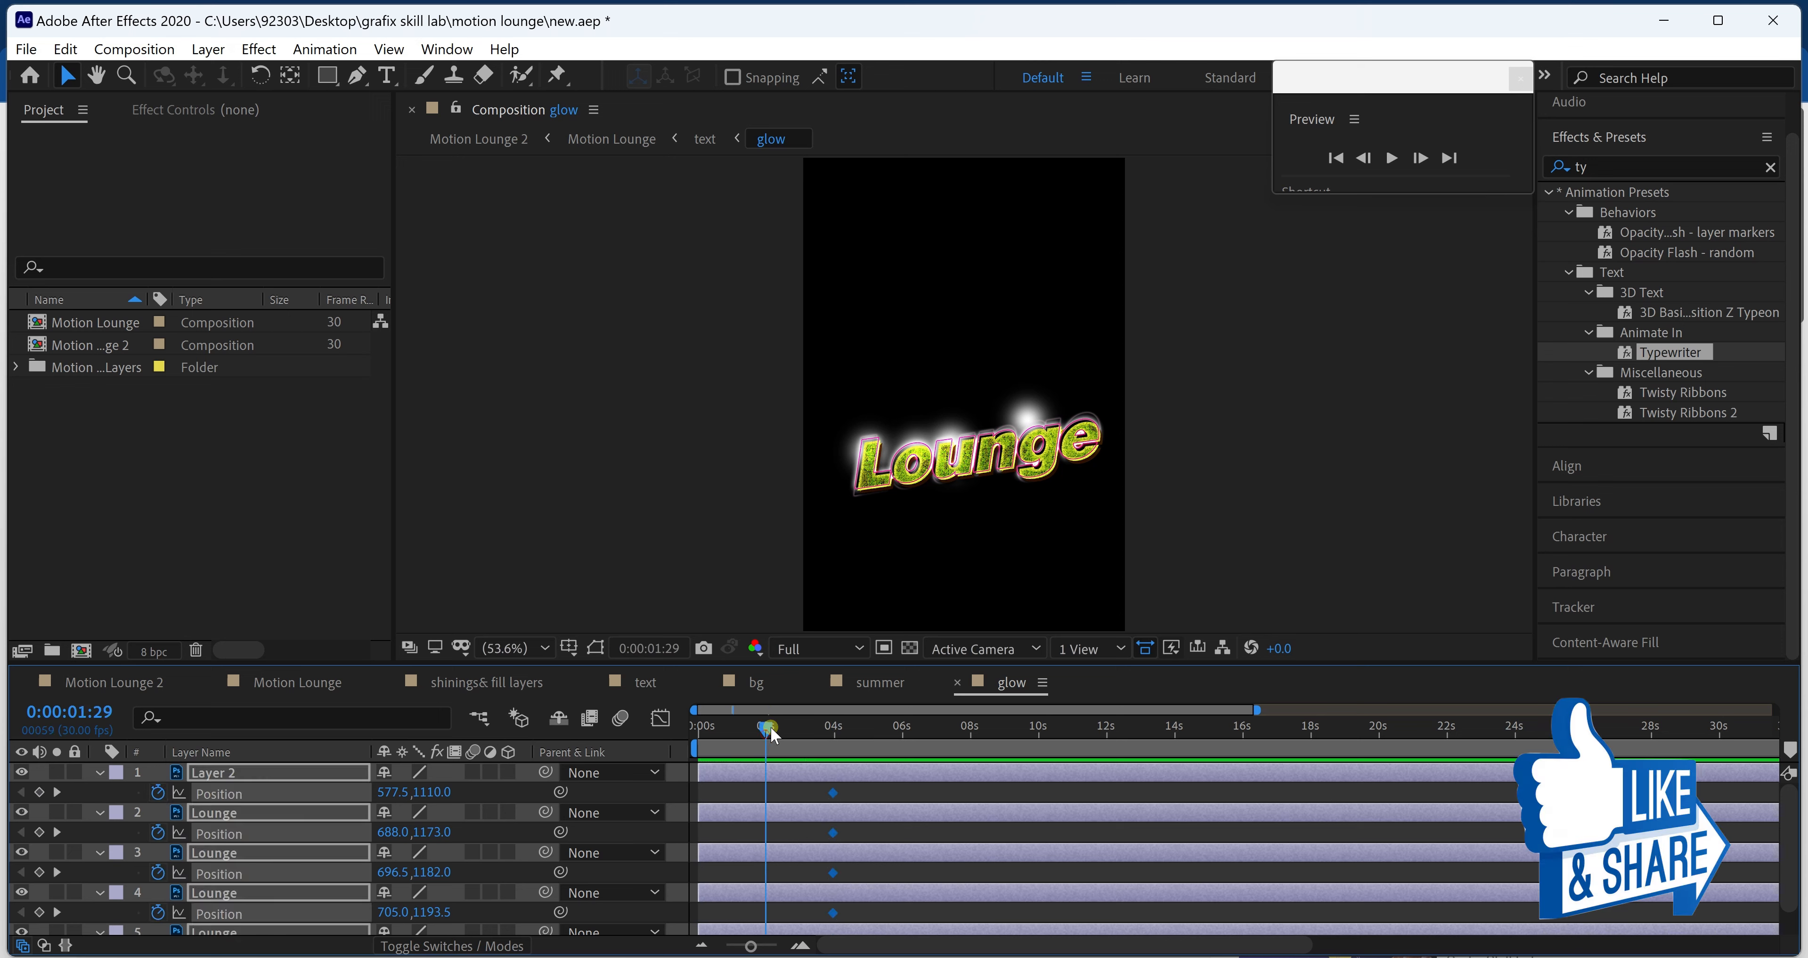
pyautogui.moveTo(1022, 456); pyautogui.dragTo(1166, 424)
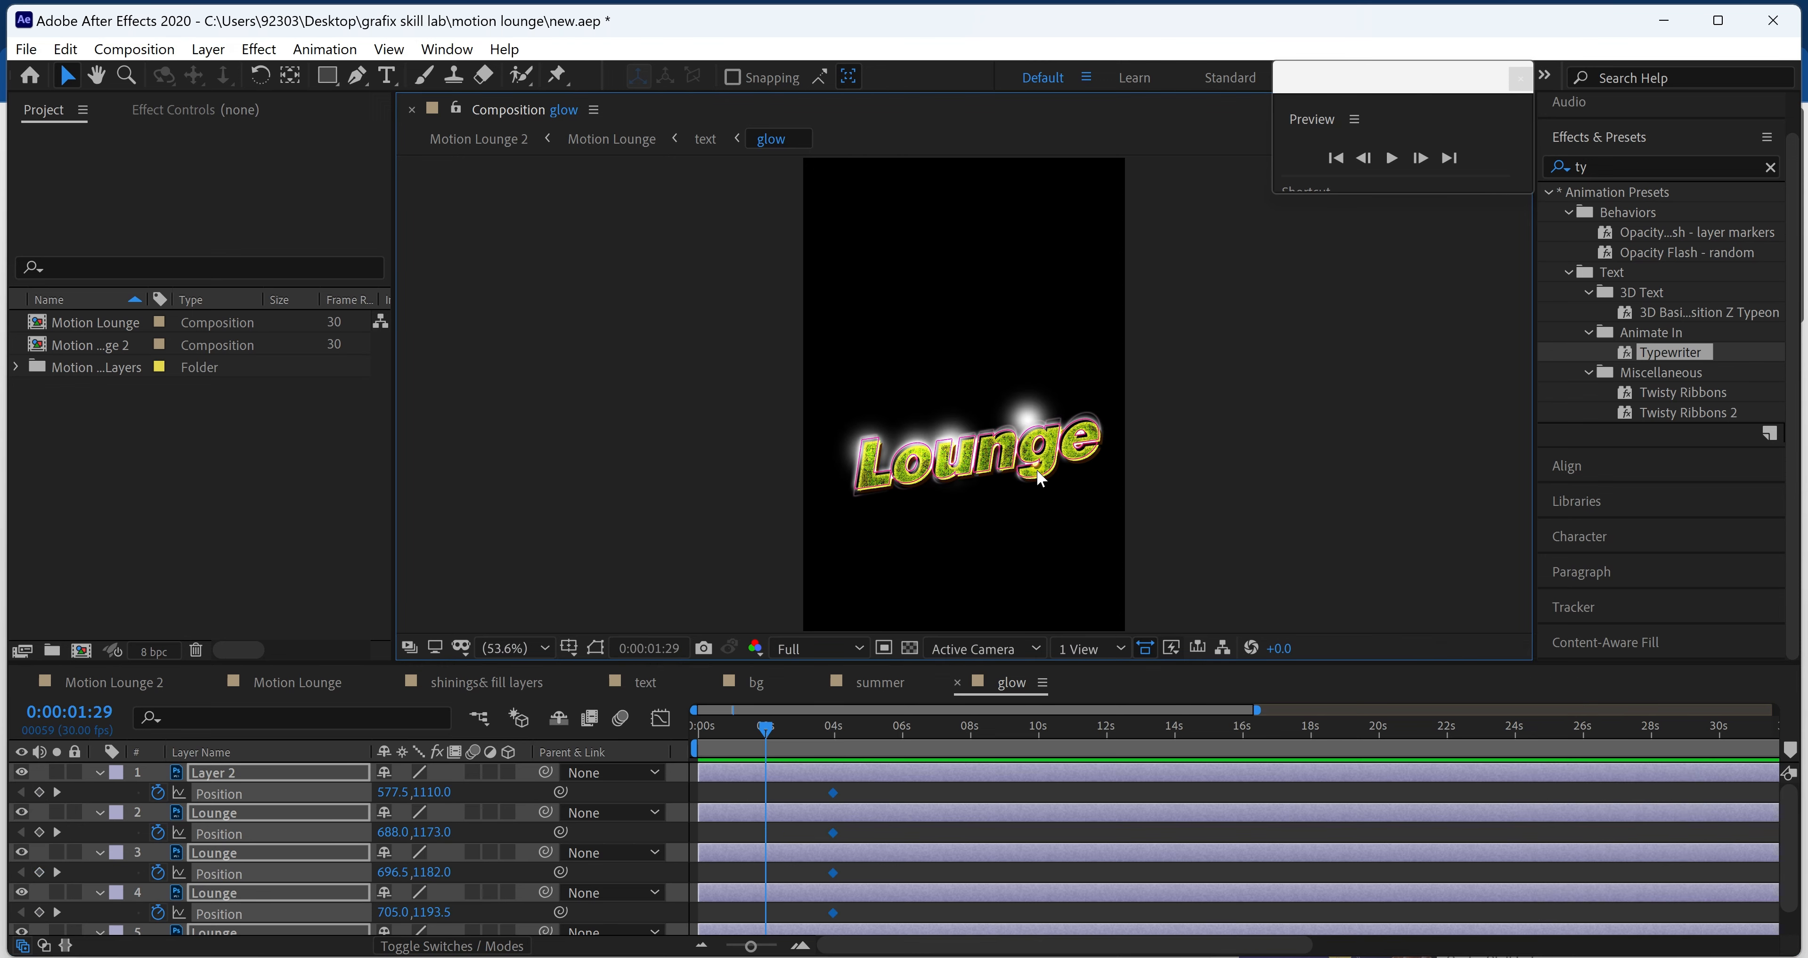
pyautogui.hotkey('ctrl', 'r')
pyautogui.moveTo(405, 523); pyautogui.dragTo(871, 551)
pyautogui.moveTo(1008, 175); pyautogui.dragTo(1011, 491)
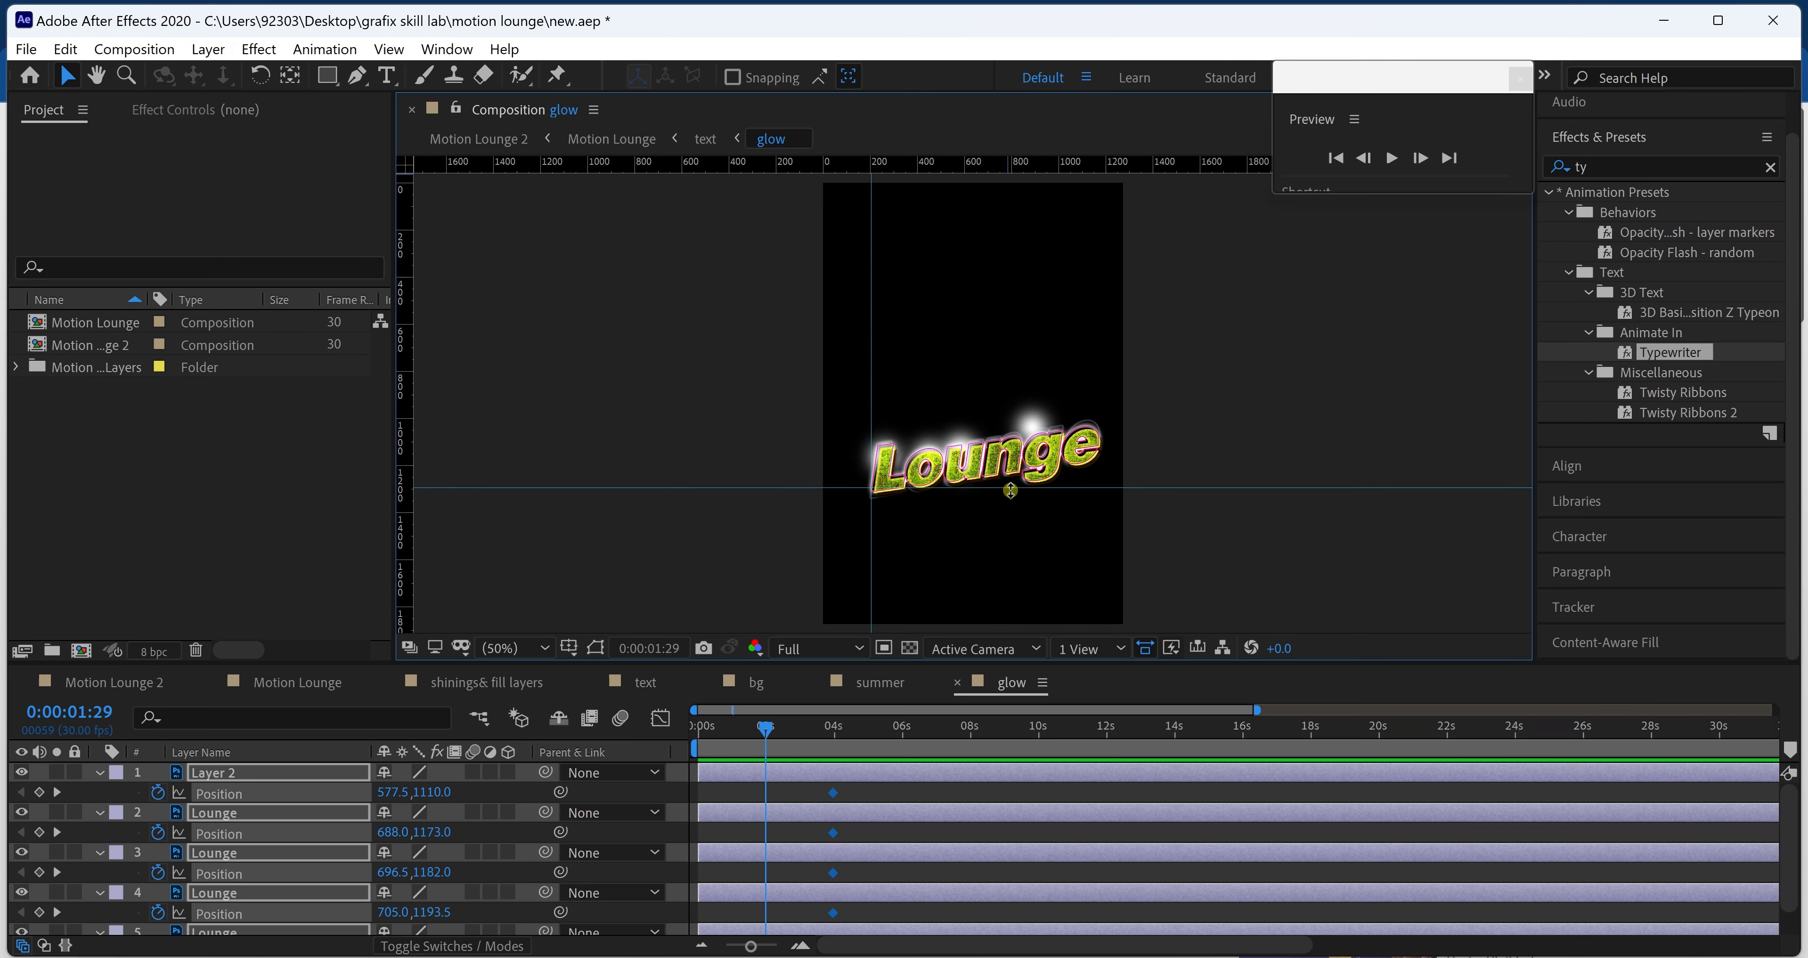
pyautogui.moveTo(989, 165); pyautogui.dragTo(1009, 445)
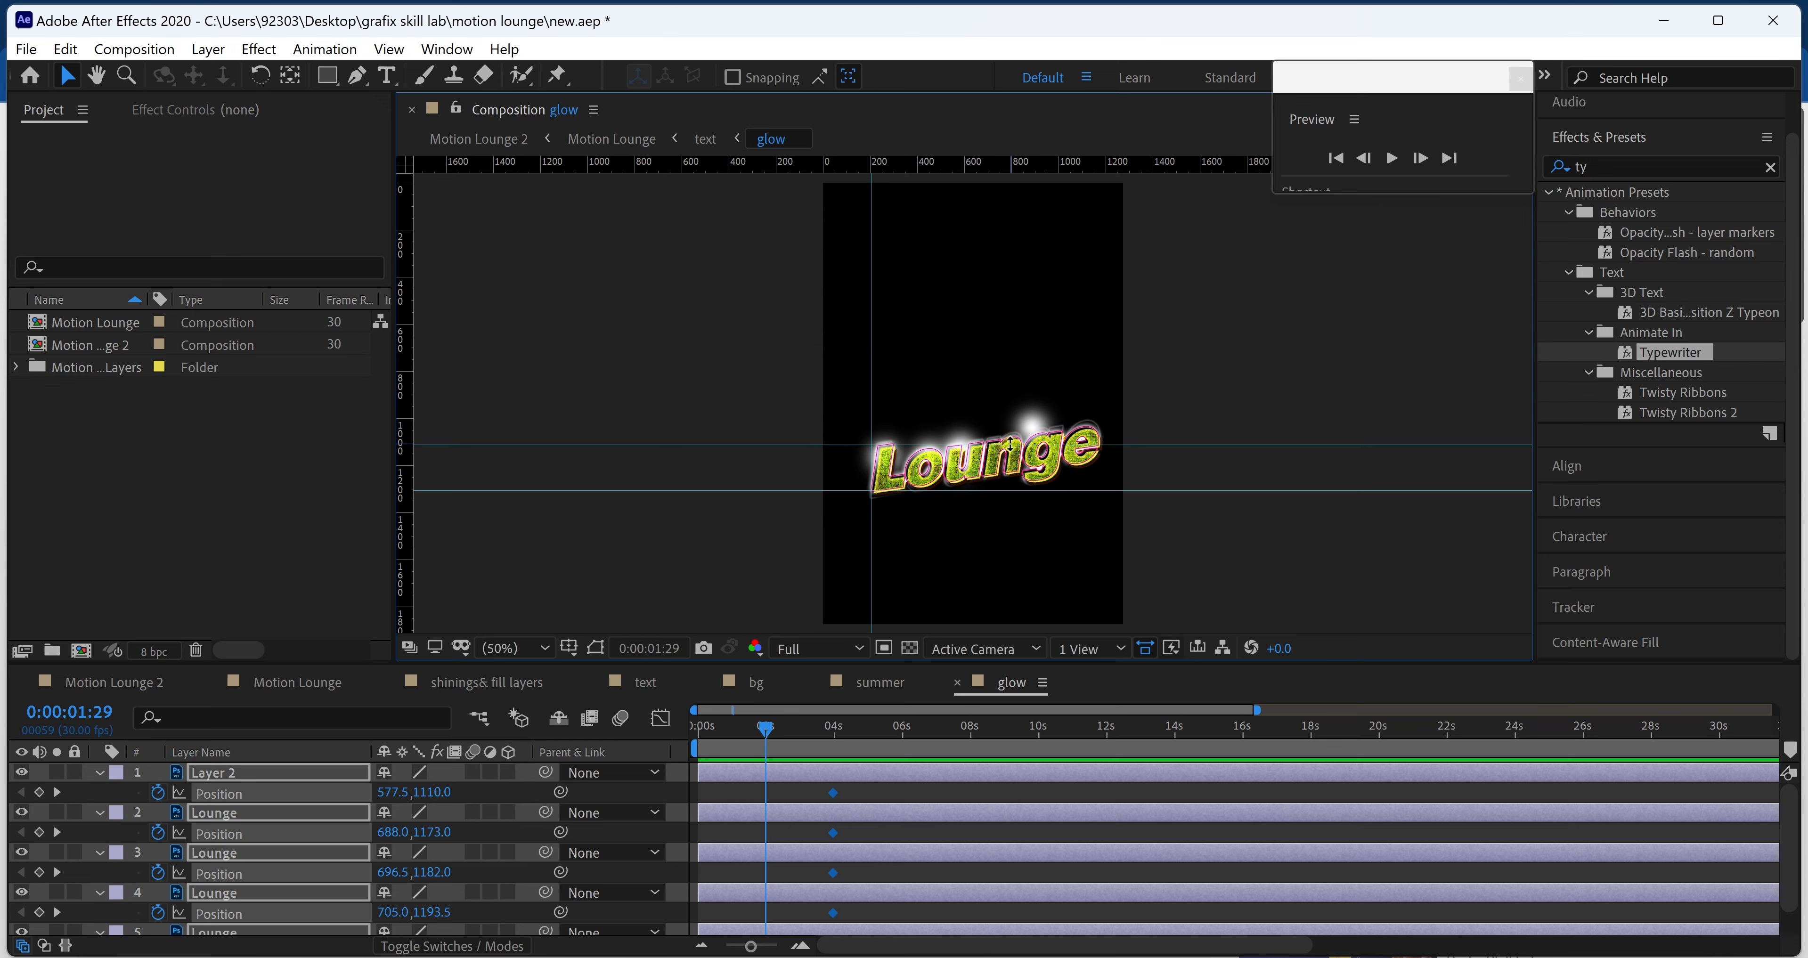
pyautogui.click(443, 512)
pyautogui.moveTo(405, 532); pyautogui.dragTo(1099, 494)
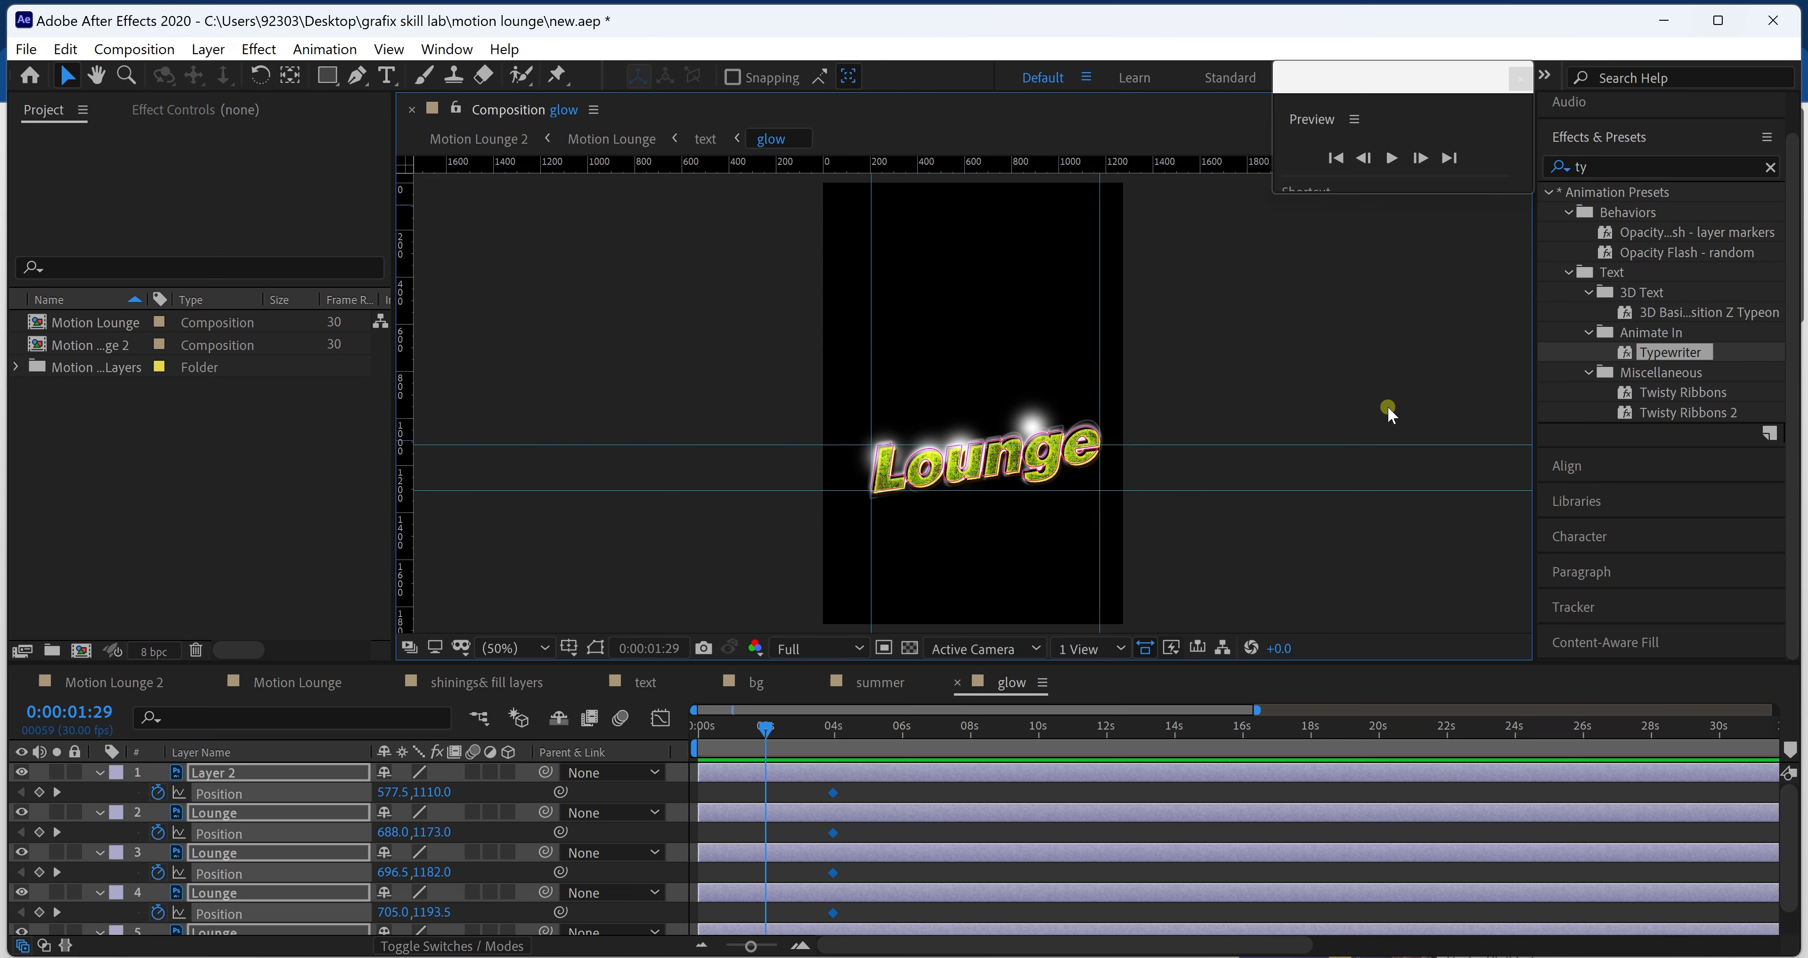
# - At 0:00:01:28, move the Lounge lettering horizontally past the canvas's right edge as its starting Position keyframe, and preview the slide-in
pyautogui.click(756, 722)
pyautogui.moveTo(982, 471); pyautogui.dragTo(1263, 432)
pyautogui.click(770, 722)
pyautogui.moveTo(777, 738)
pyautogui.mouseDown()
pyautogui.moveTo(865, 745)
pyautogui.moveTo(766, 751)
pyautogui.mouseUp()
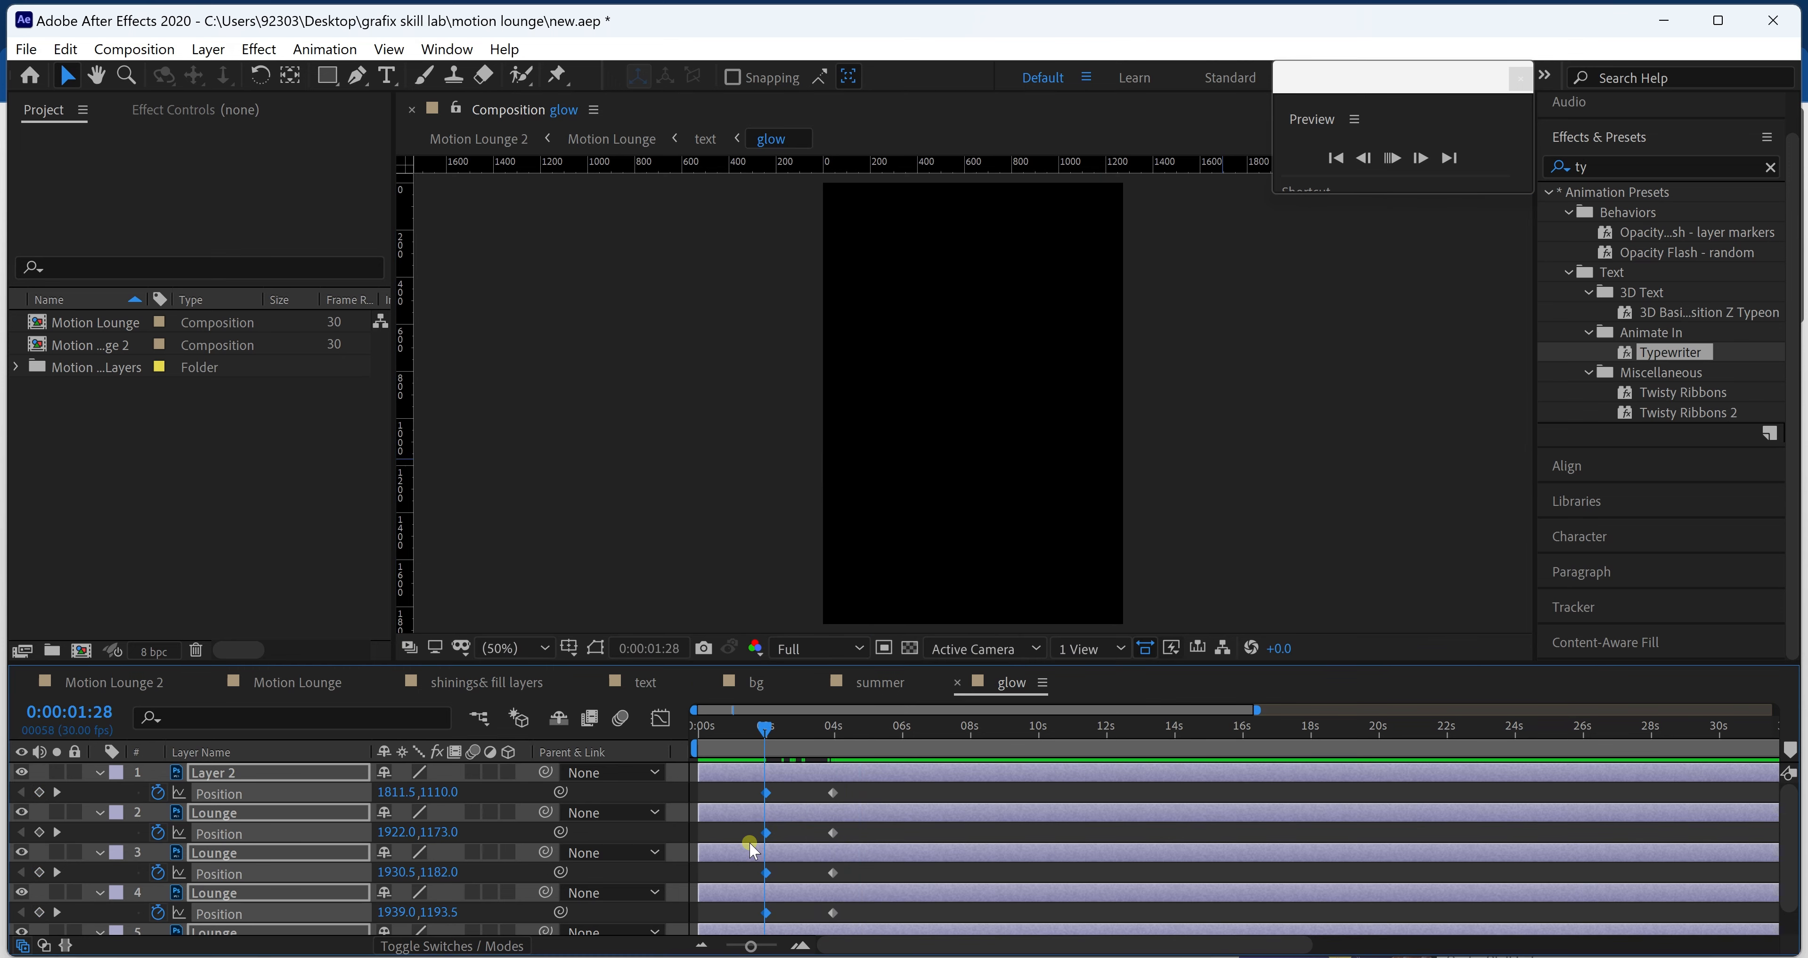
pyautogui.press('space')
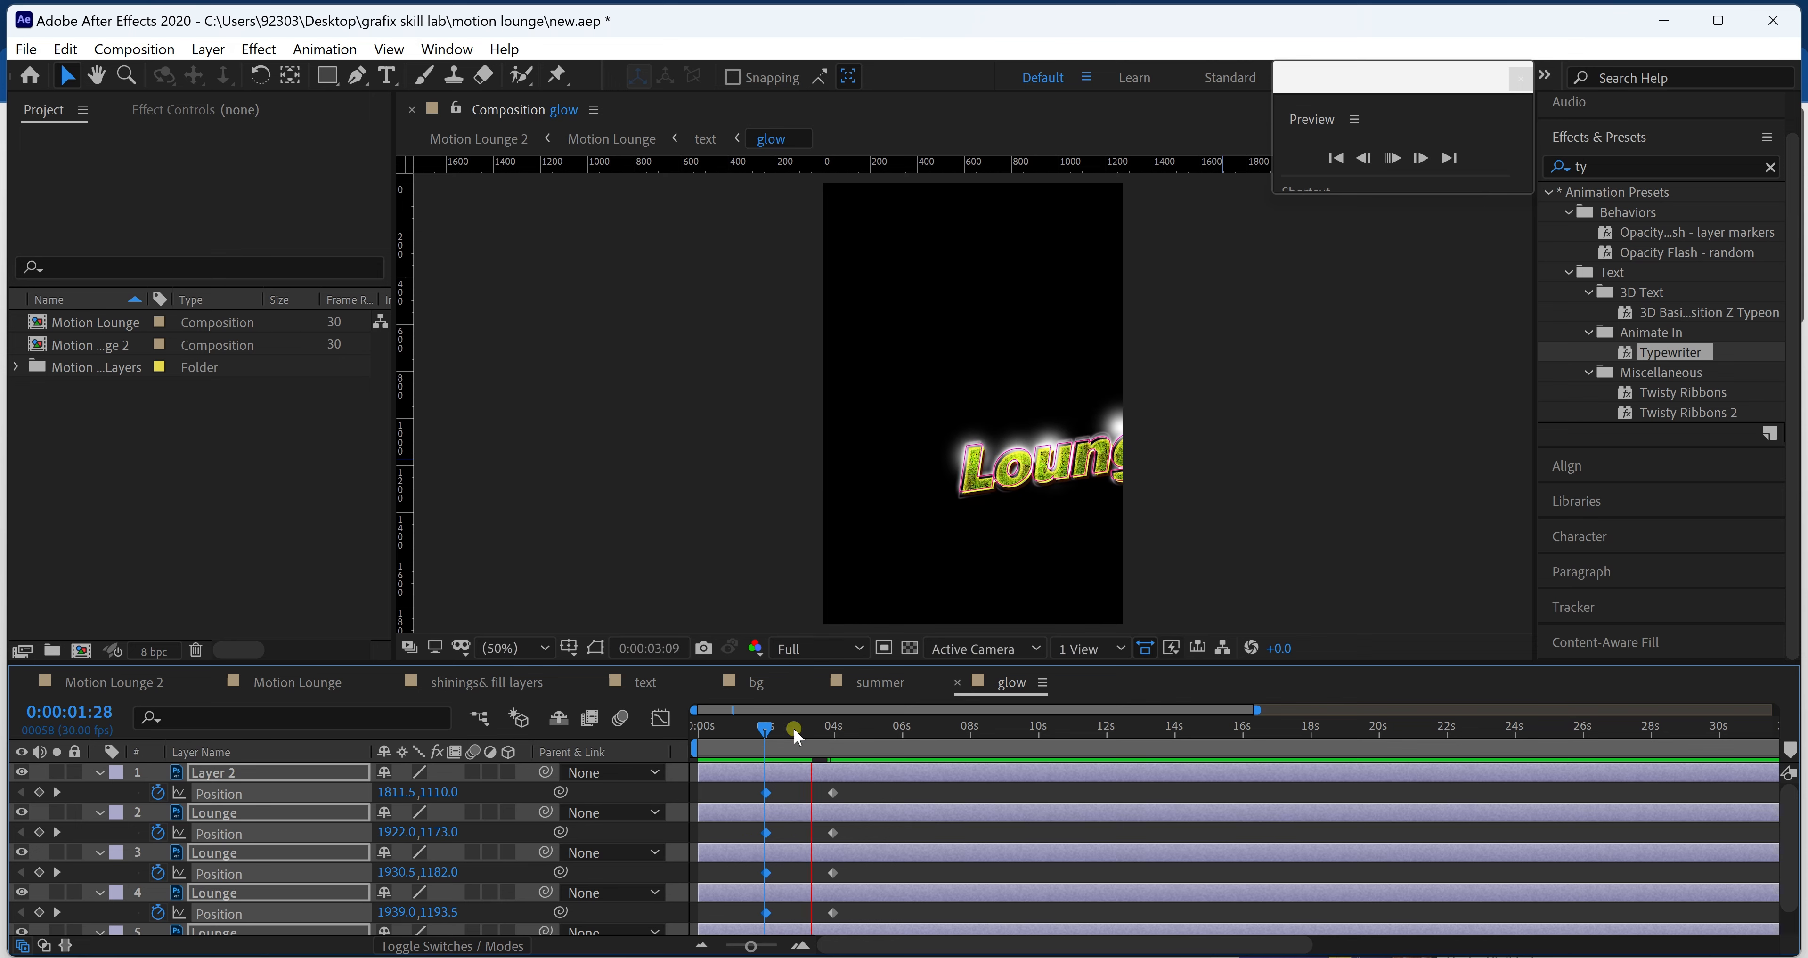
pyautogui.press('space')
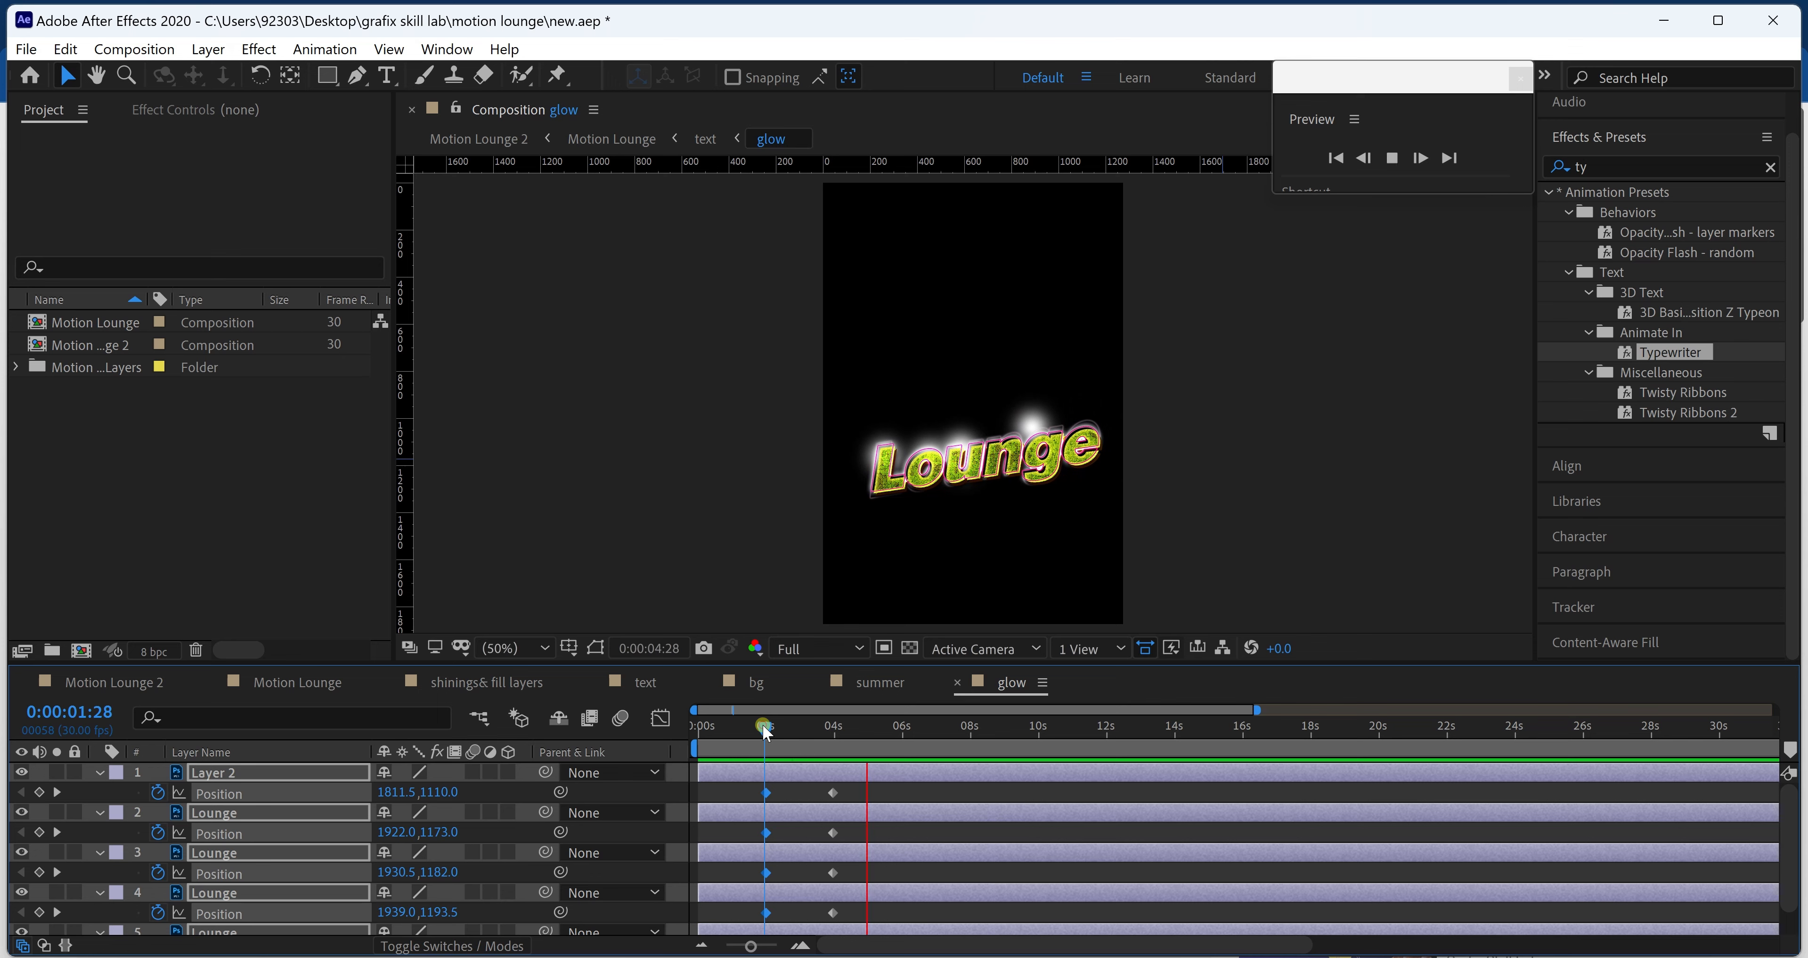
# - Move the ending Position keyframes of all layers earlier, closer to the starting ones, and preview the faster slide-in
pyautogui.moveTo(818, 789); pyautogui.dragTo(788, 883)
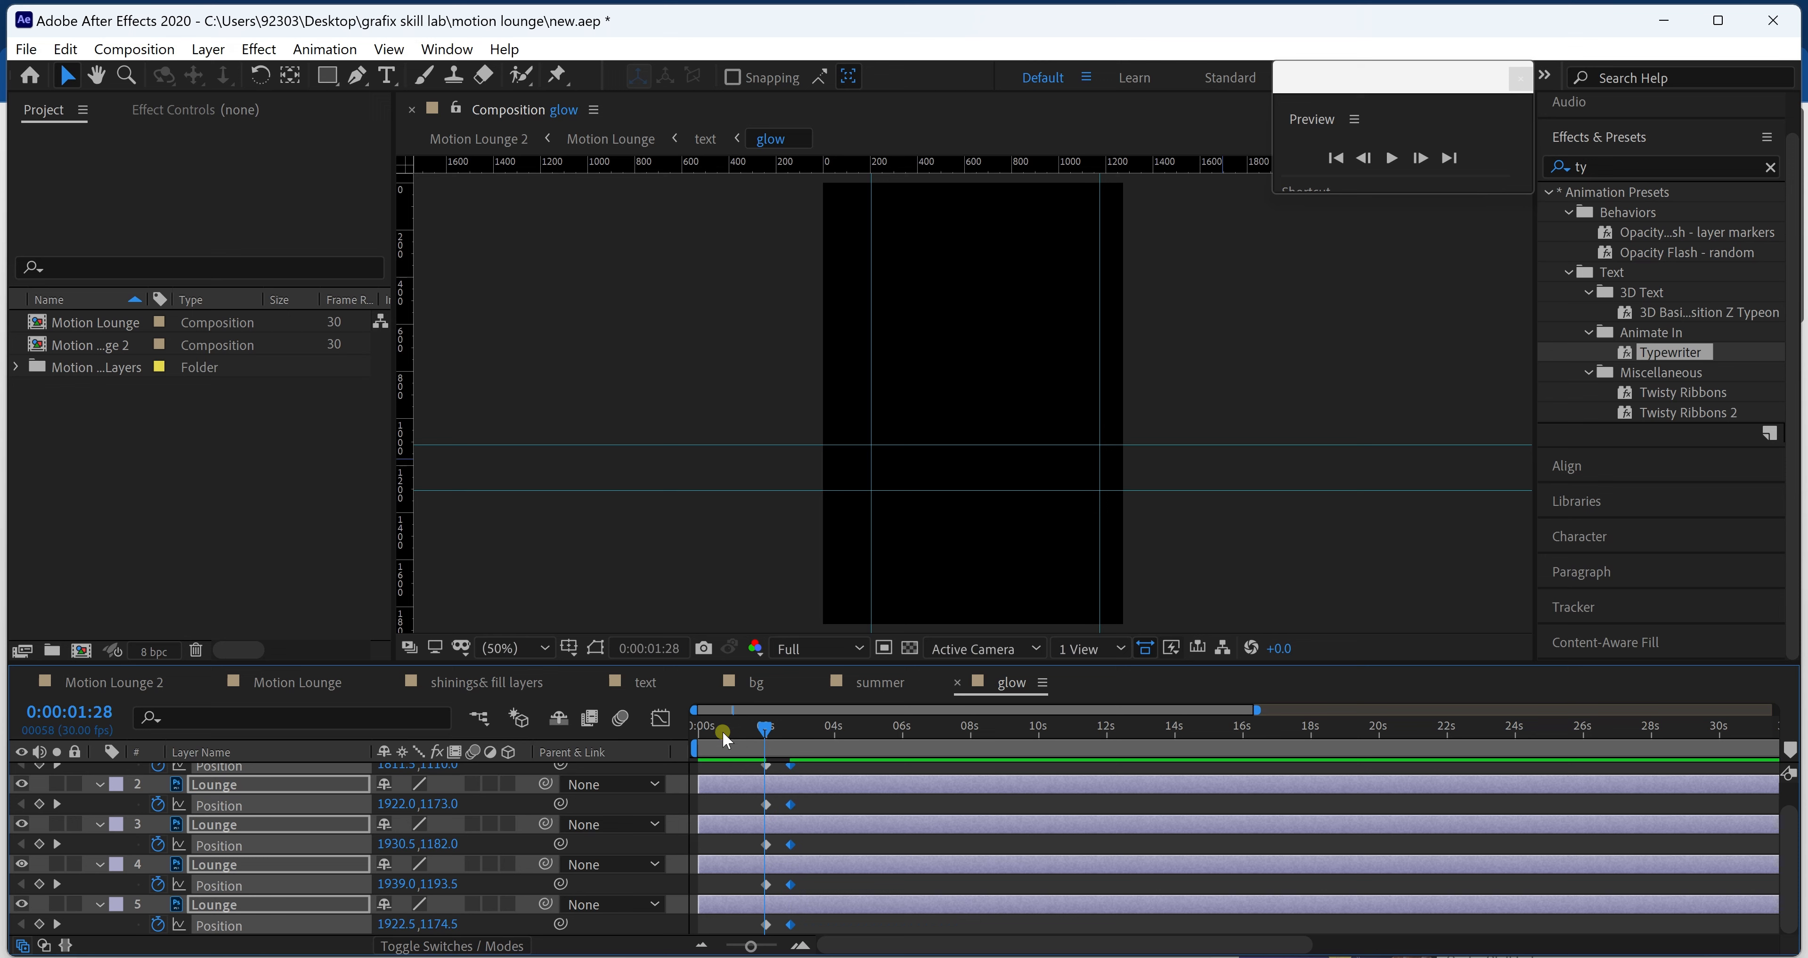
pyautogui.click(724, 732)
pyautogui.press('space')
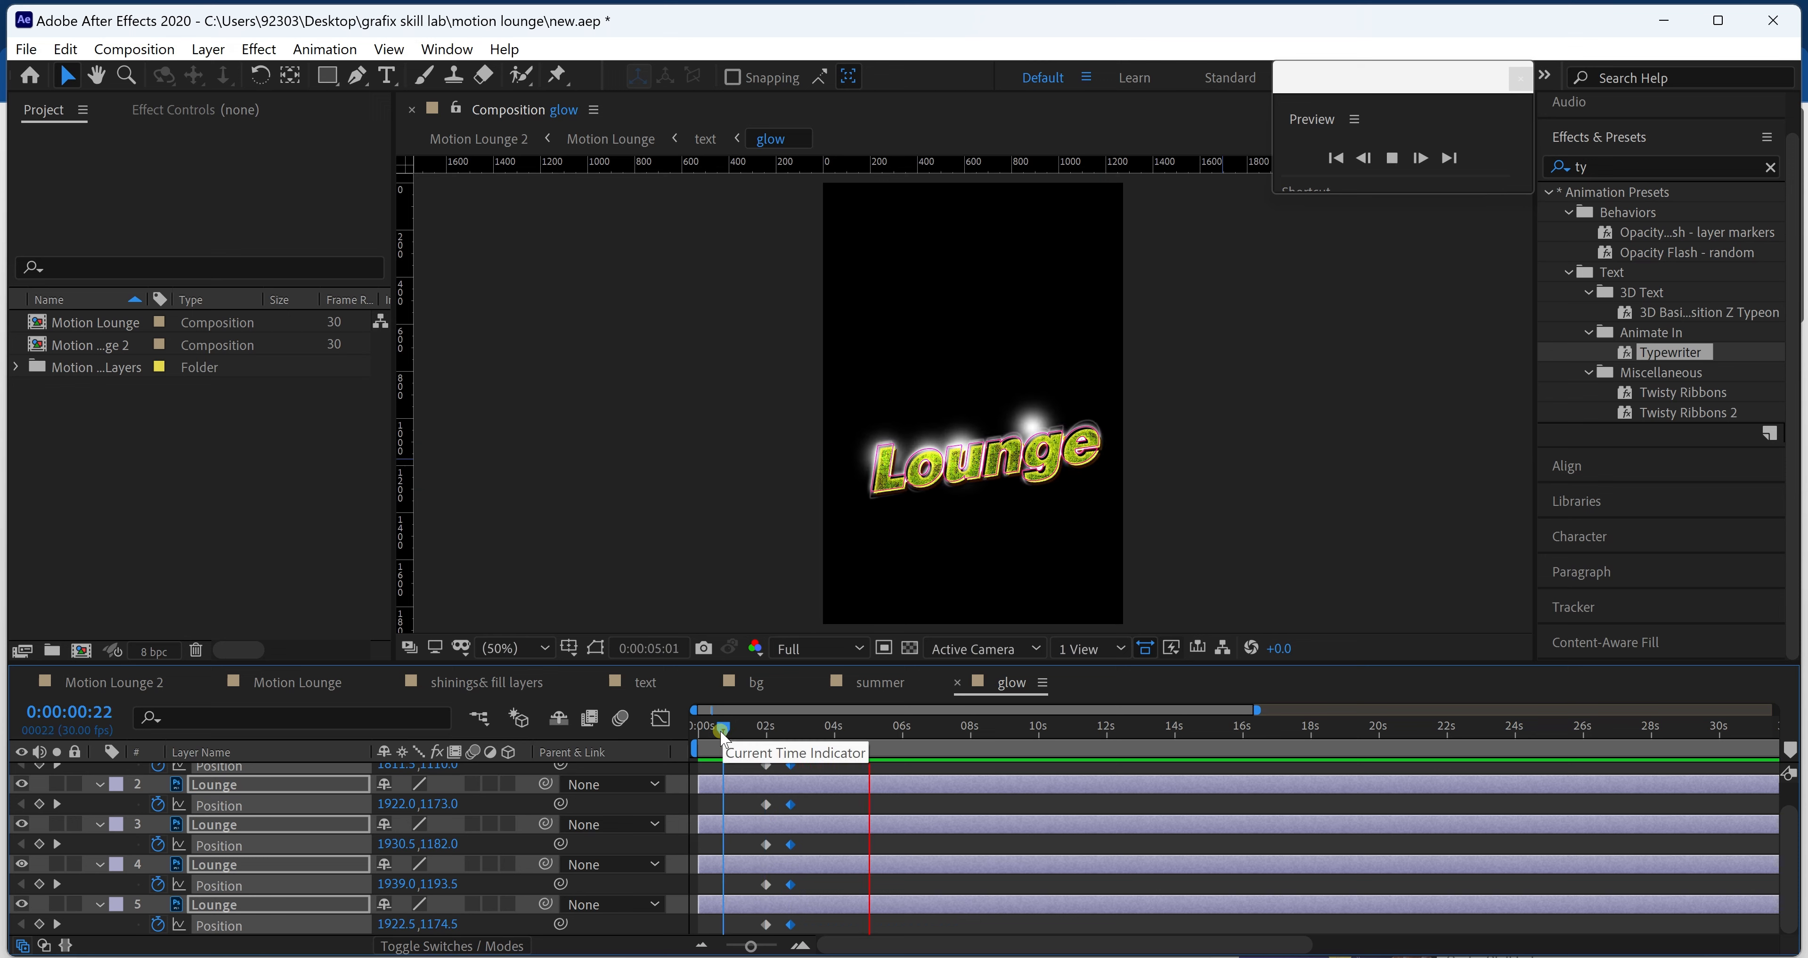
pyautogui.click(721, 733)
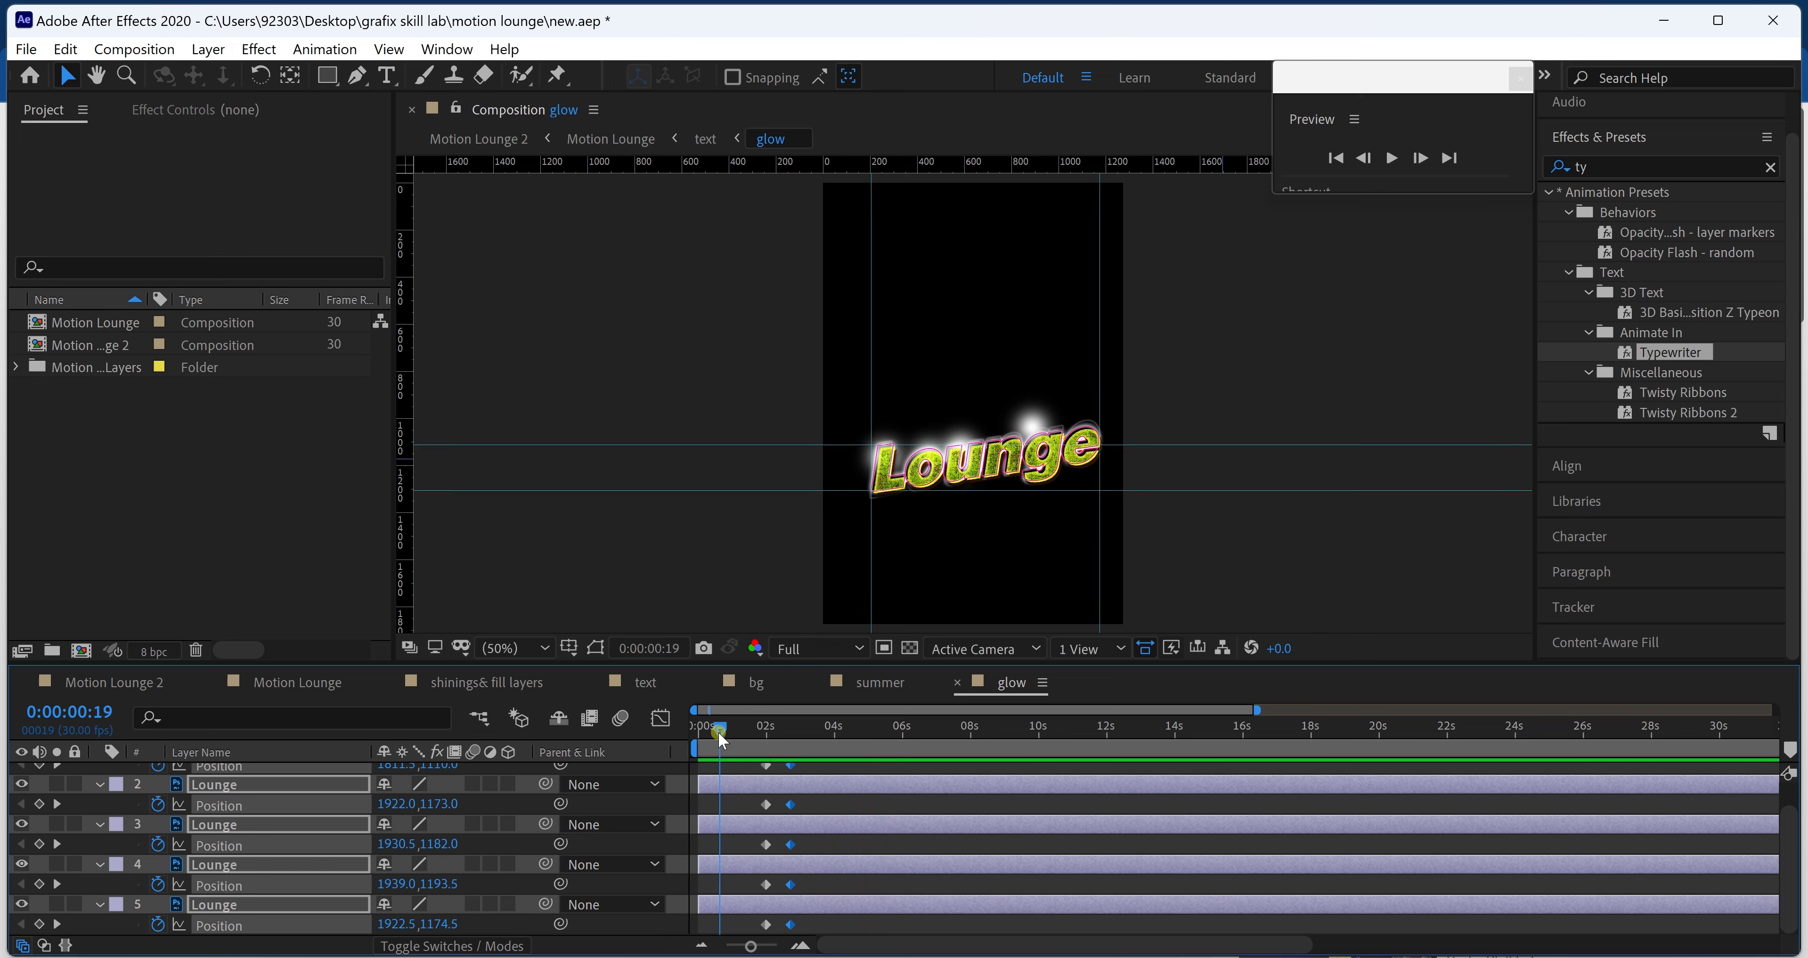
pyautogui.press('space')
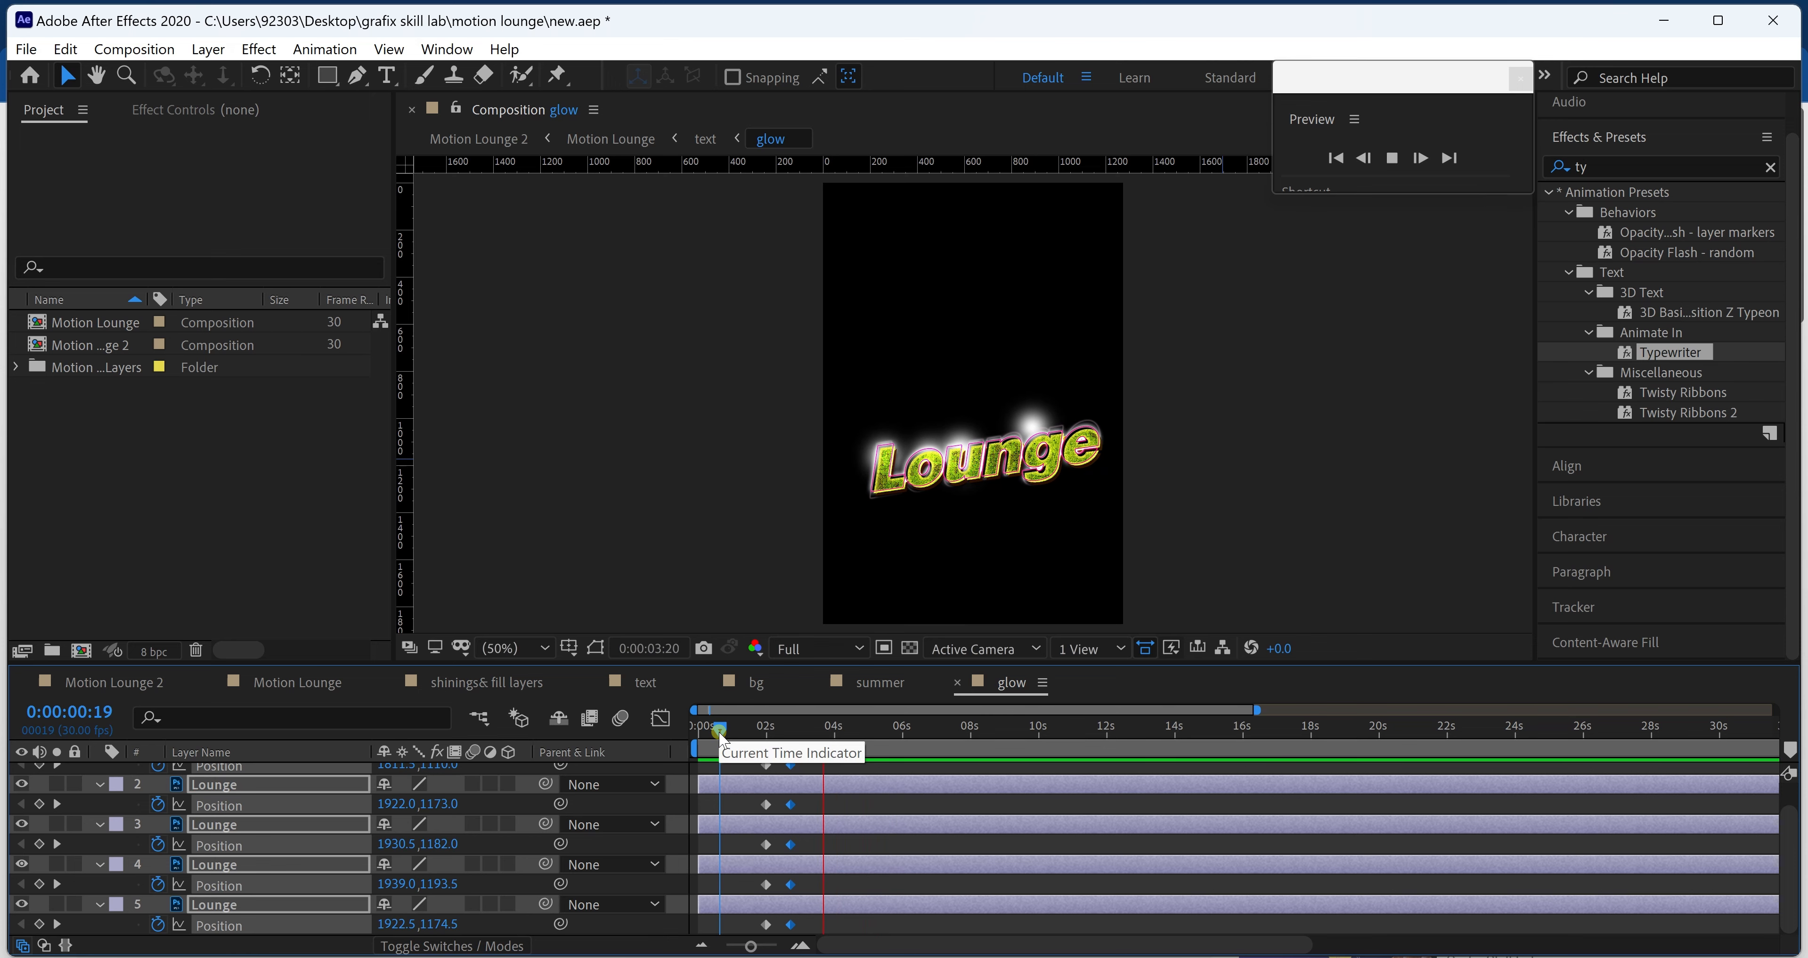
pyautogui.press('space')
# - Bring the ending Position keyframes still closer to the starting ones and replay the slide-in
pyautogui.scroll(1, 829, 870)
pyautogui.moveTo(790, 832); pyautogui.dragTo(781, 834)
pyautogui.press('space')
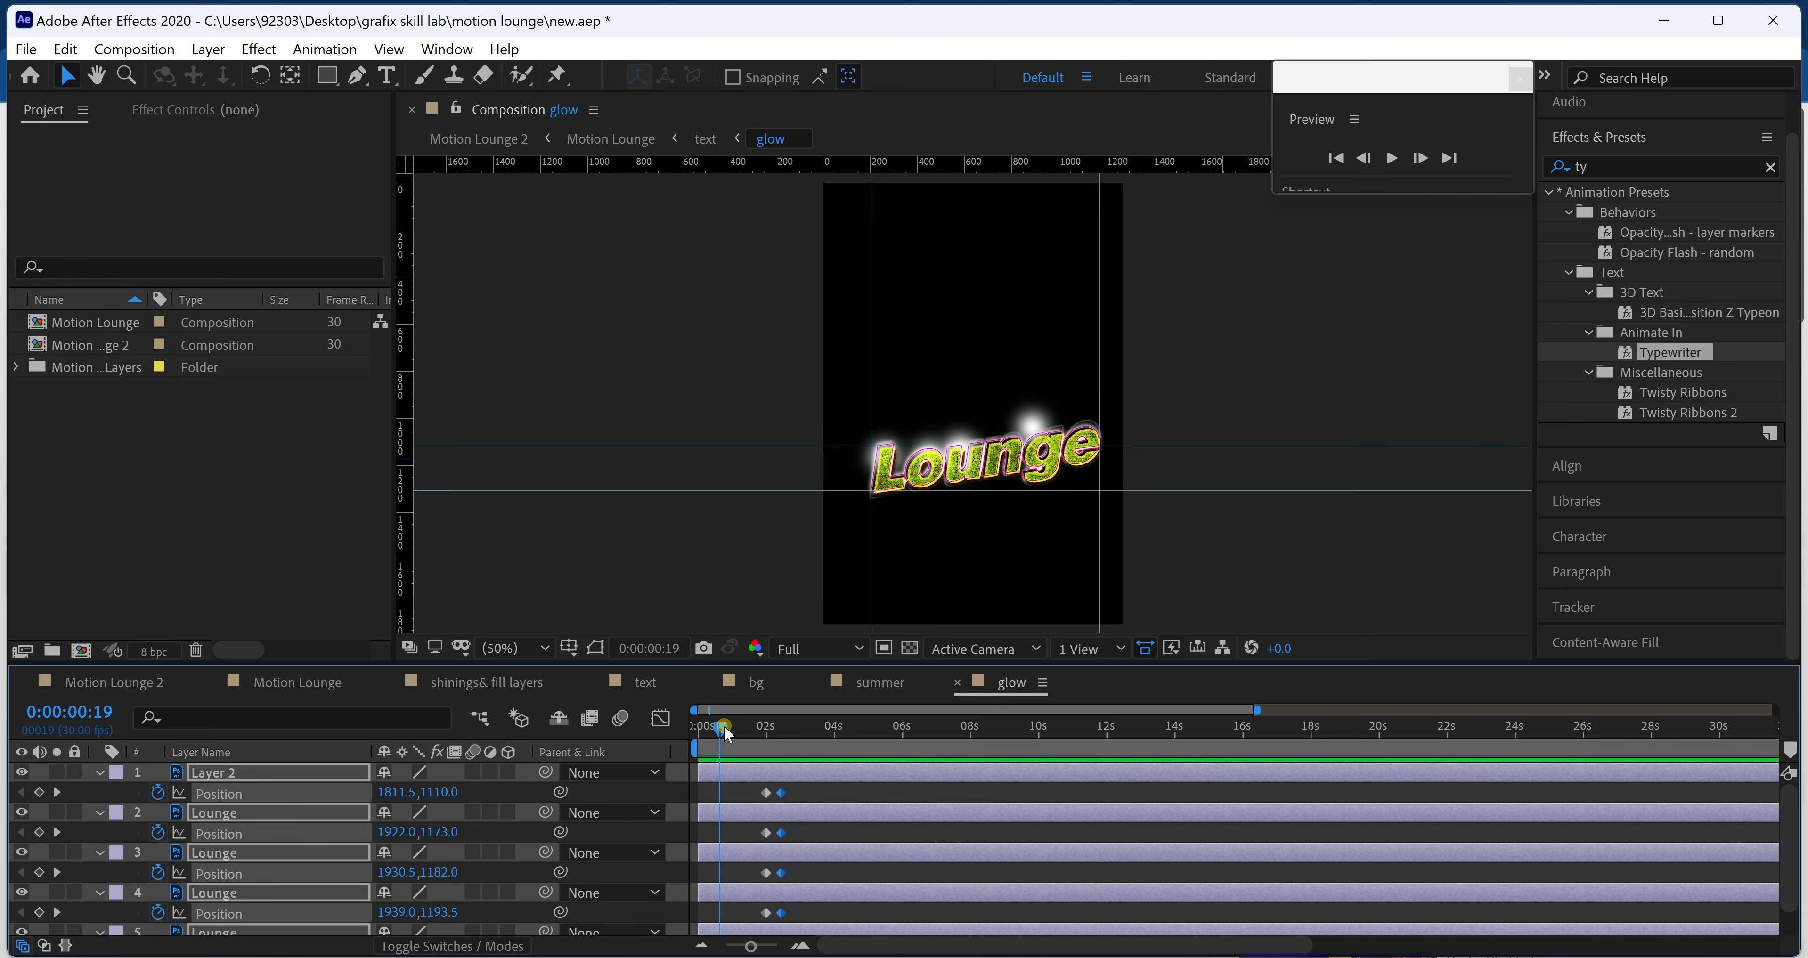
pyautogui.press('space')
# - Apply Easy Ease to the starting and ending Position keyframes of all layers, and preview the motion
pyautogui.moveTo(742, 785); pyautogui.dragTo(796, 951)
pyautogui.click(782, 884)
pyautogui.rightClick(783, 885)
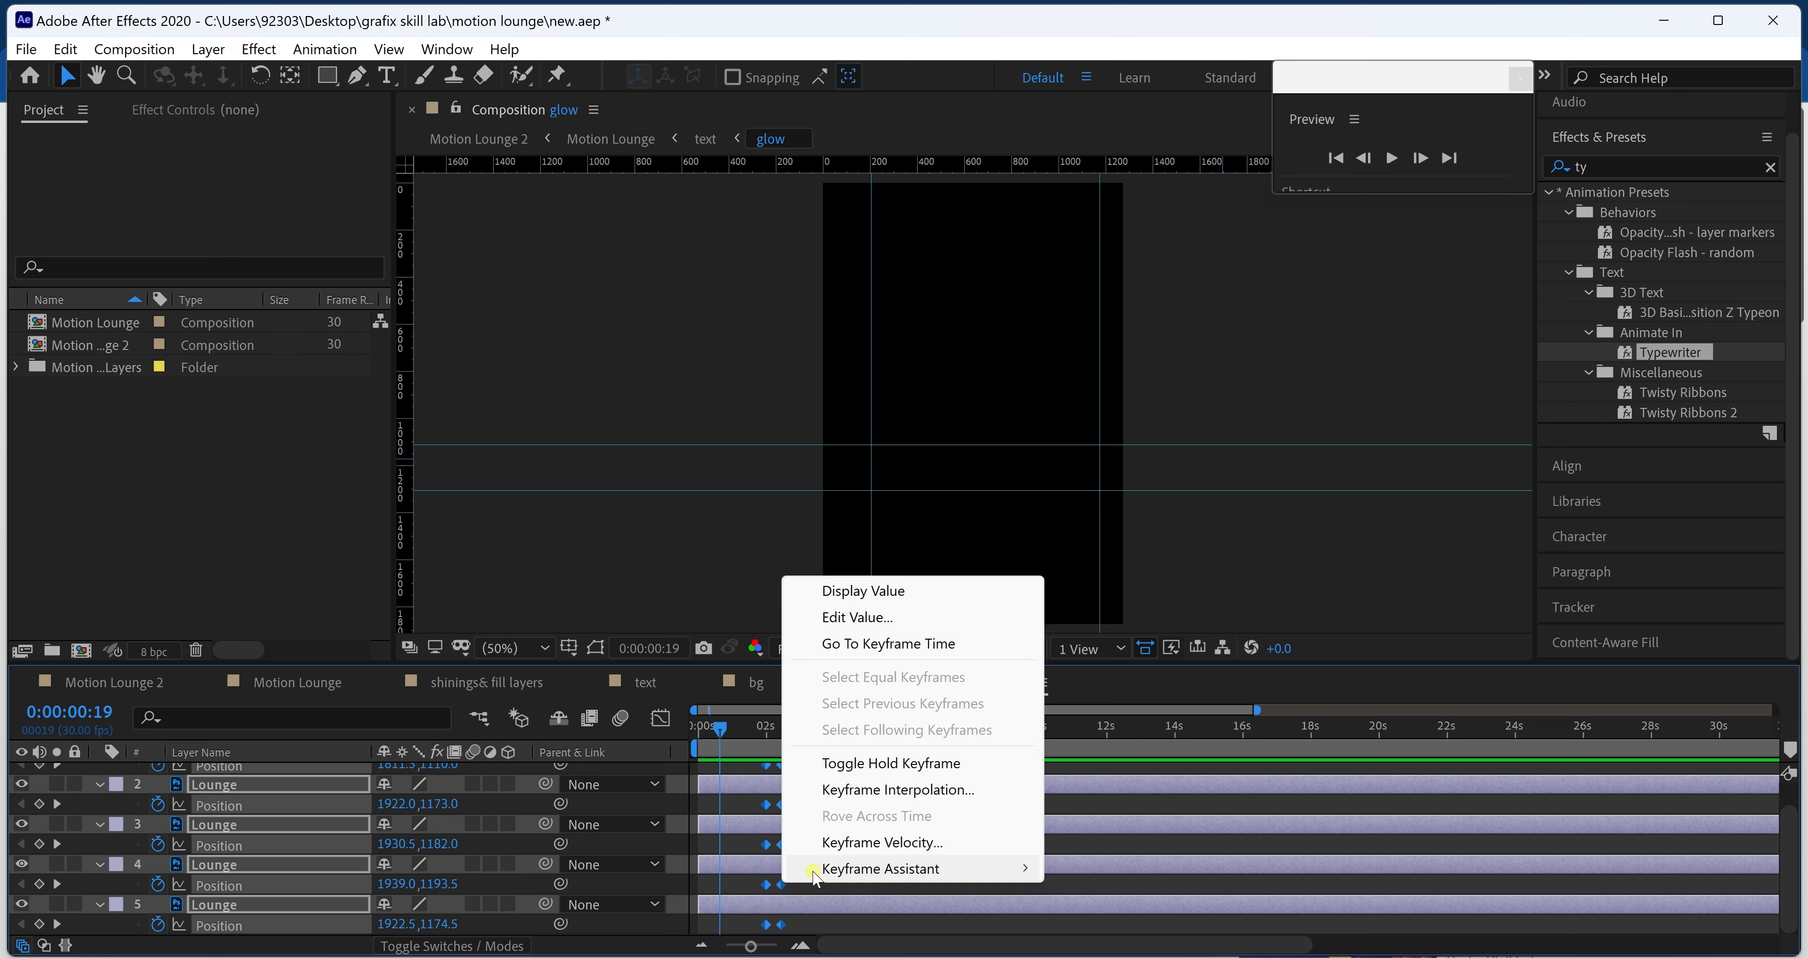
pyautogui.moveTo(870, 873)
pyautogui.click(1161, 711)
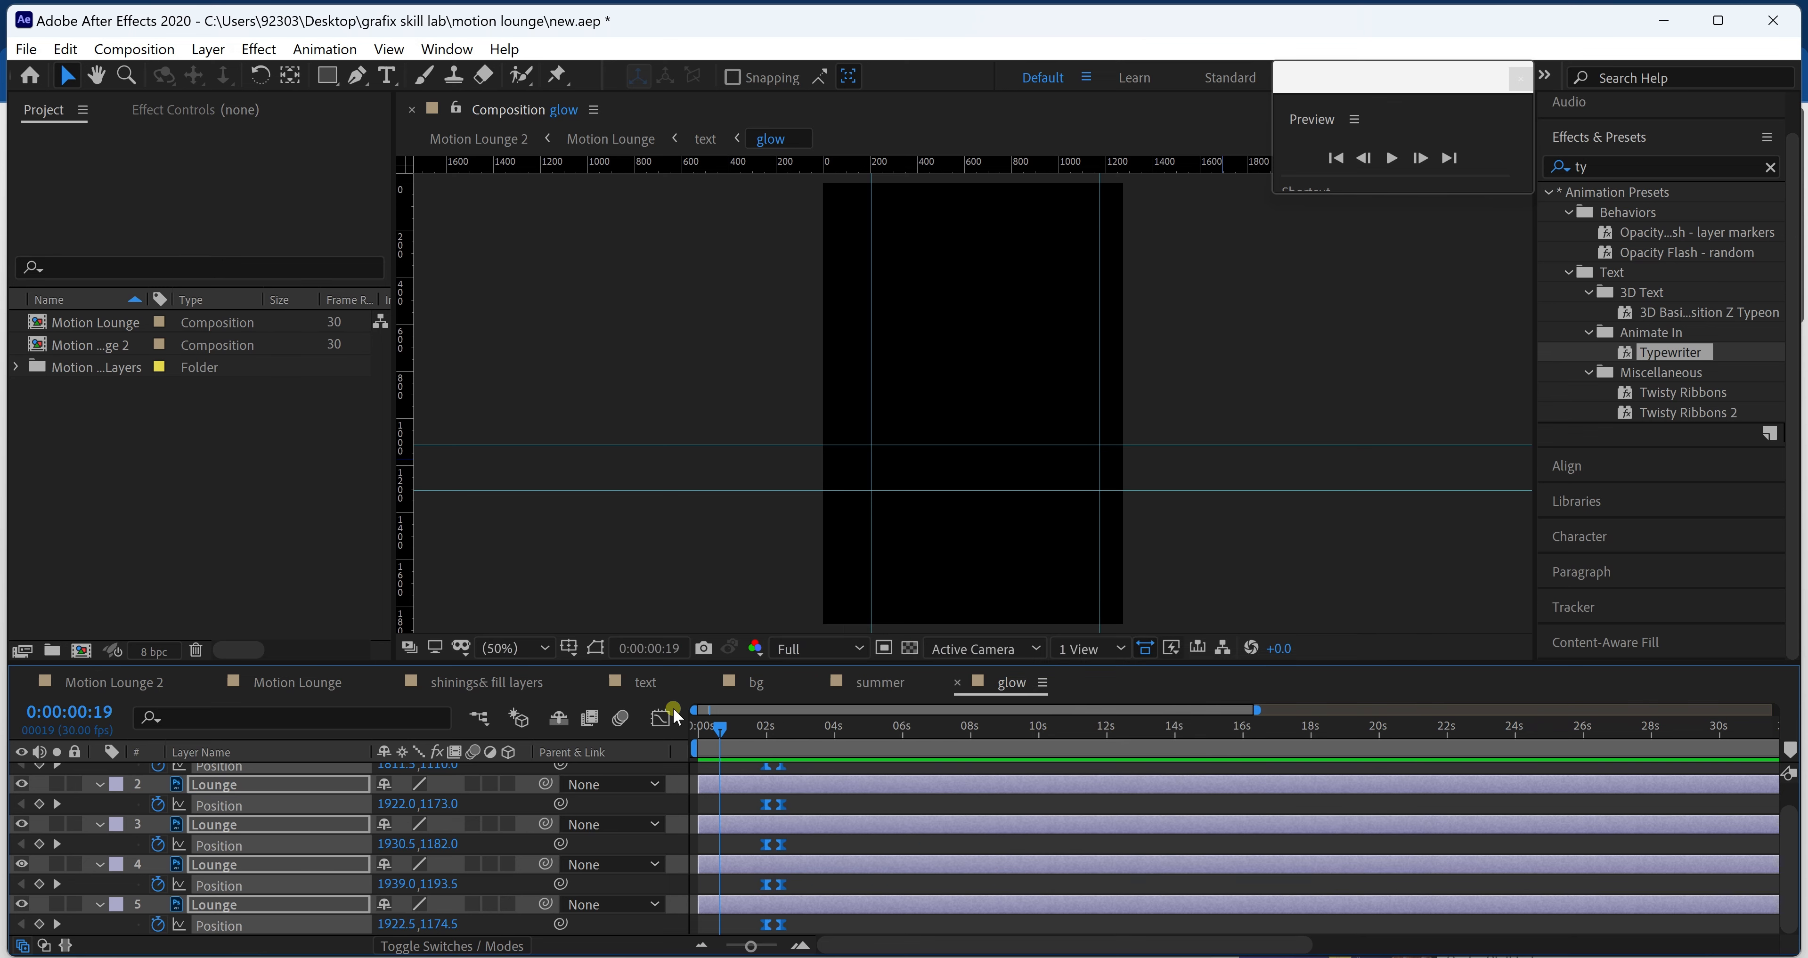
pyautogui.click(828, 845)
pyautogui.scroll(1, 828, 848)
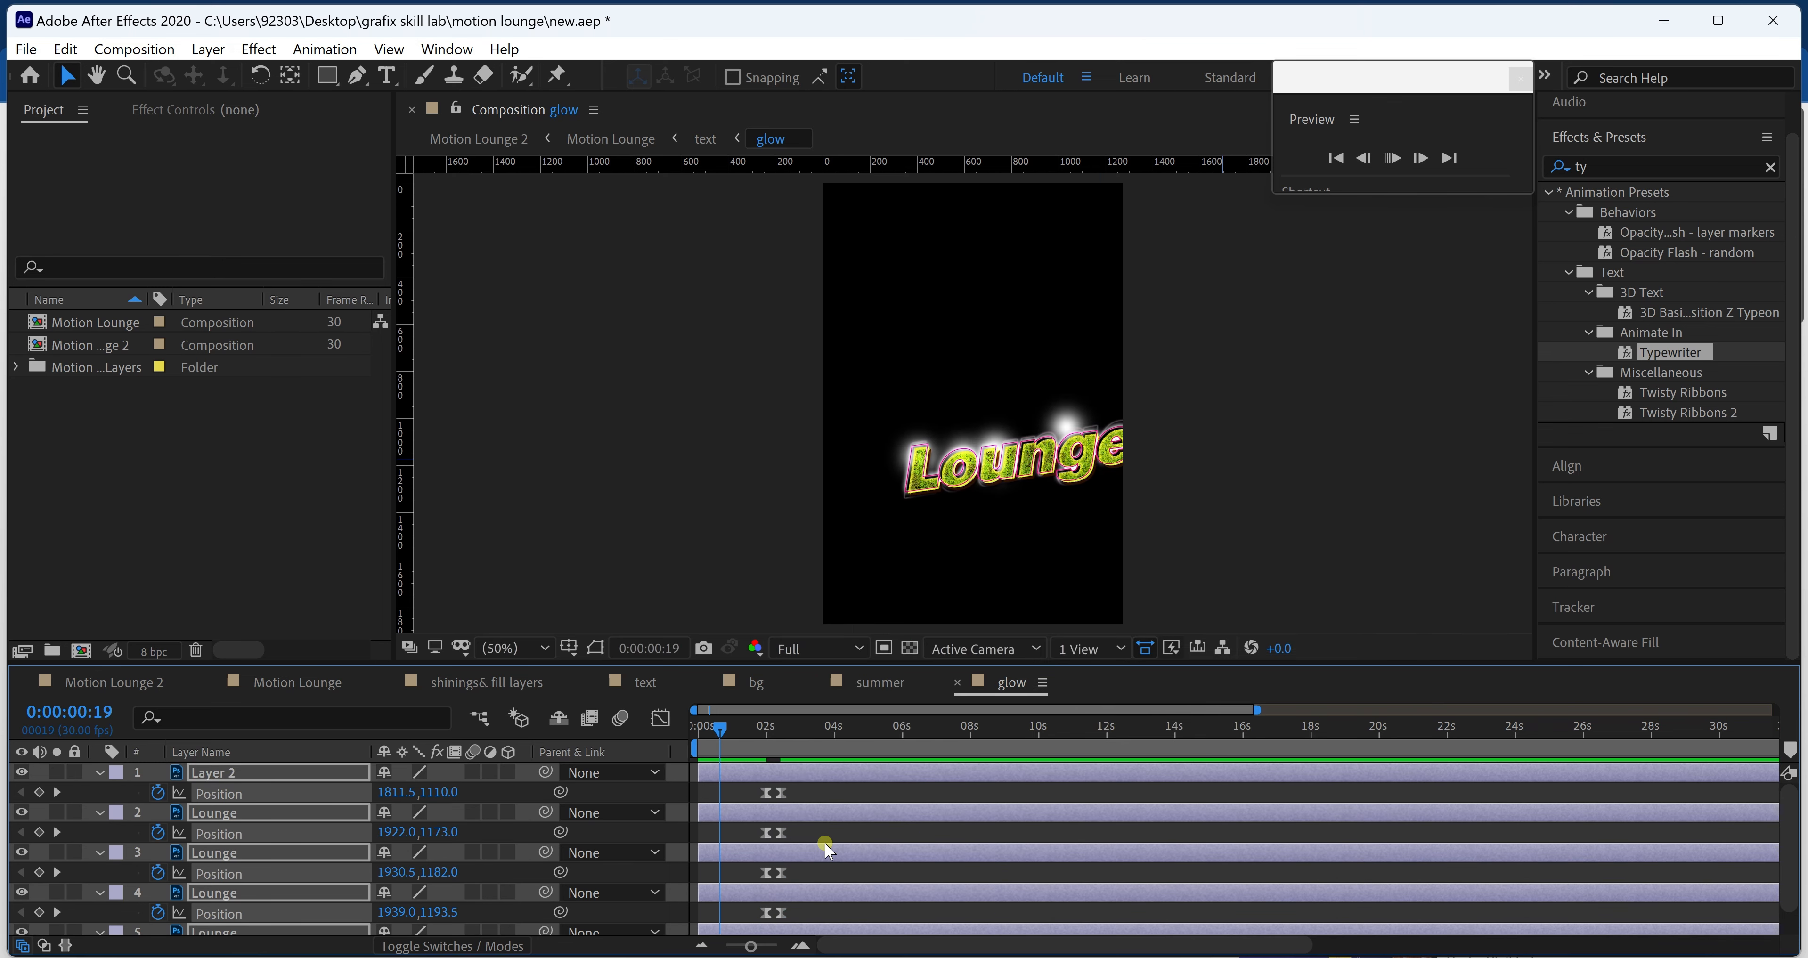
pyautogui.click(717, 729)
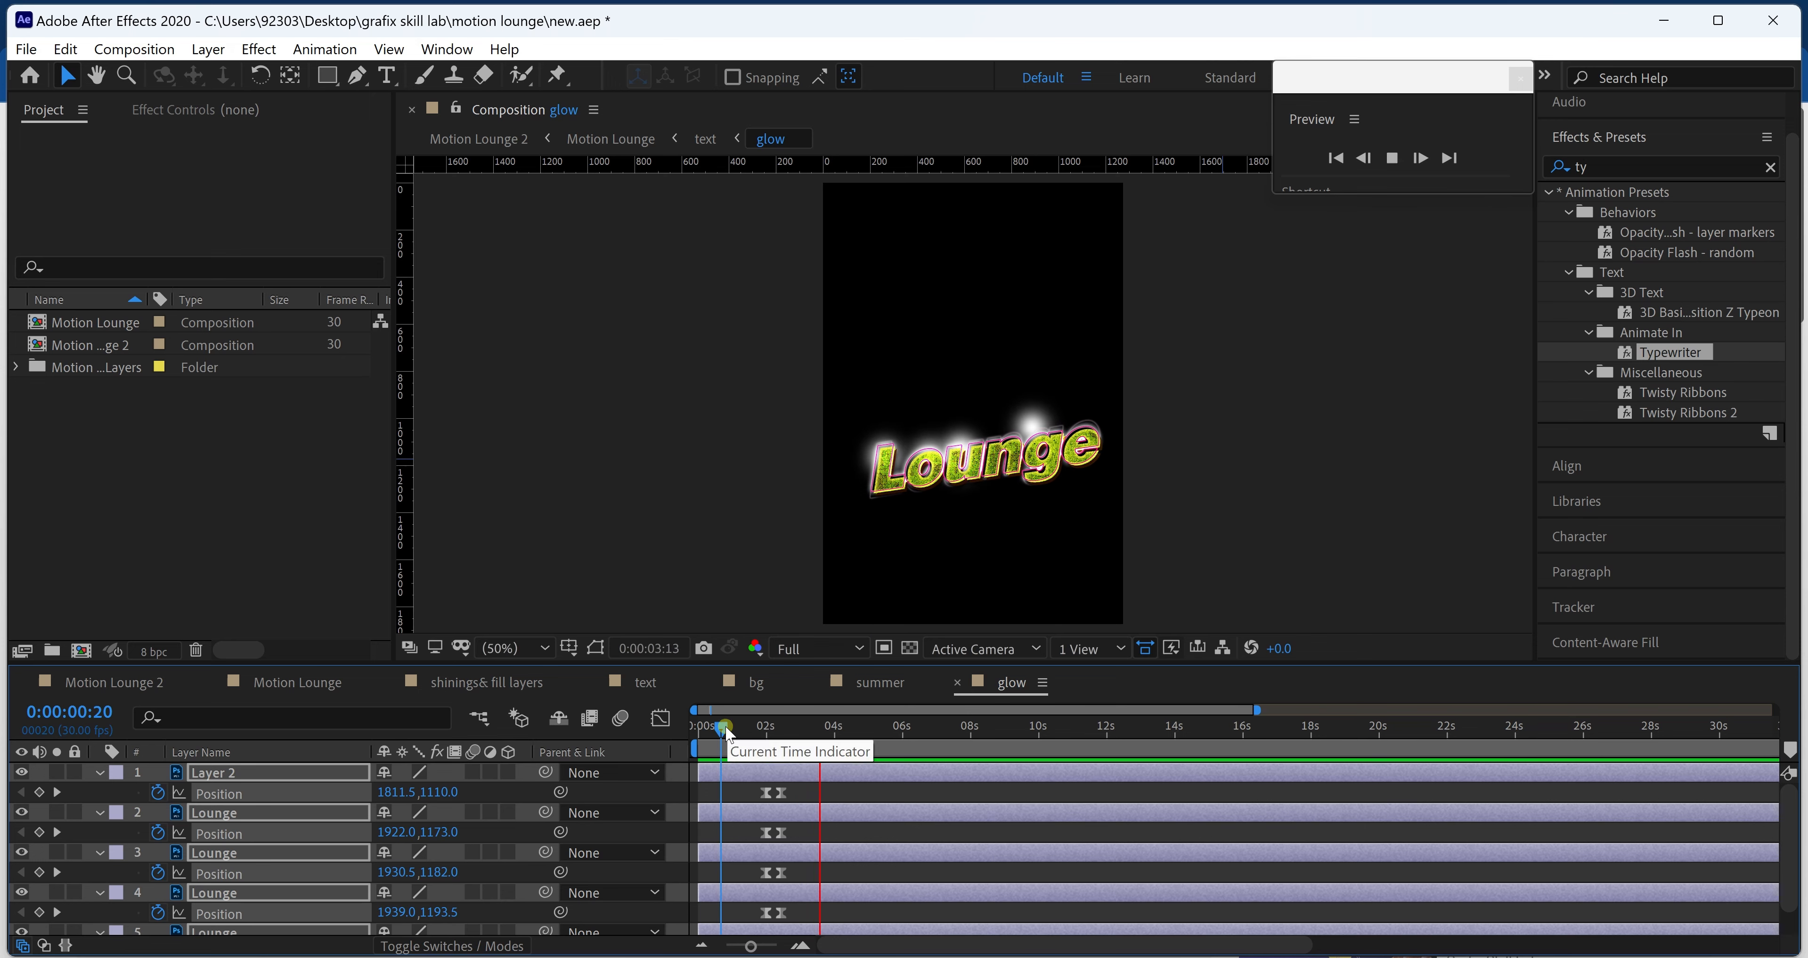
# - Set a 100% Opacity keyframe on all the lettering layers at 0:00:02:26
pyautogui.moveTo(730, 735); pyautogui.dragTo(799, 749)
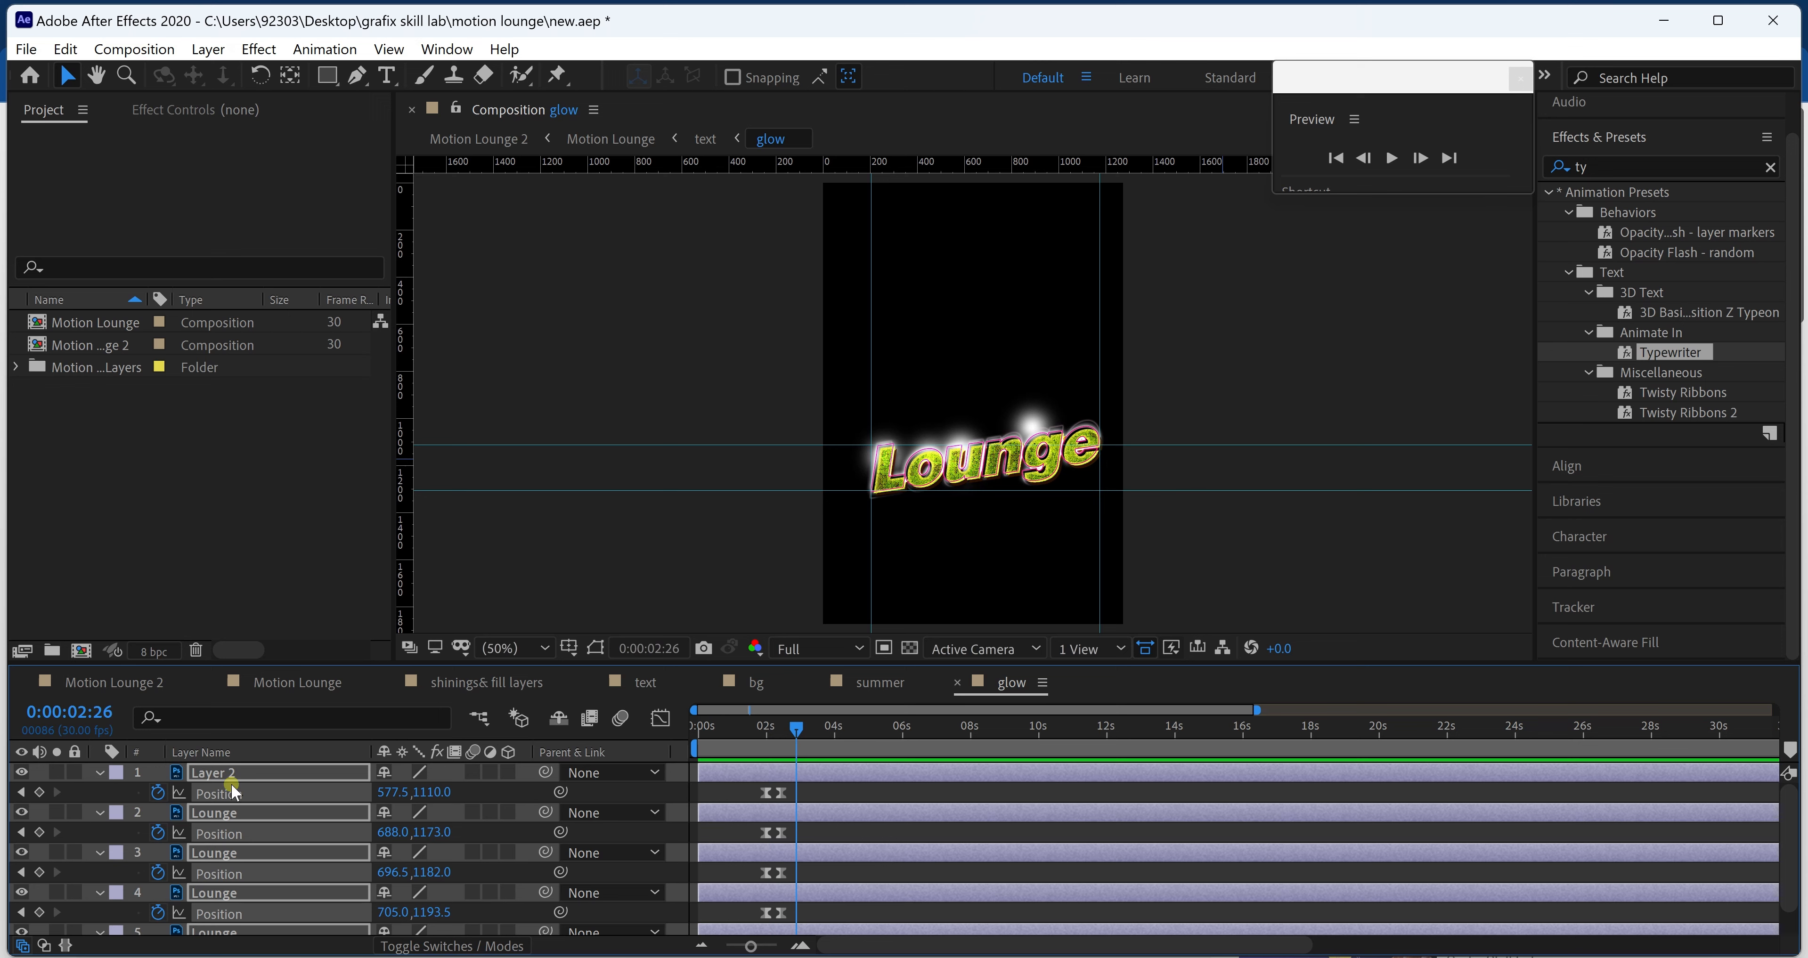
pyautogui.press('t')
pyautogui.click(157, 794)
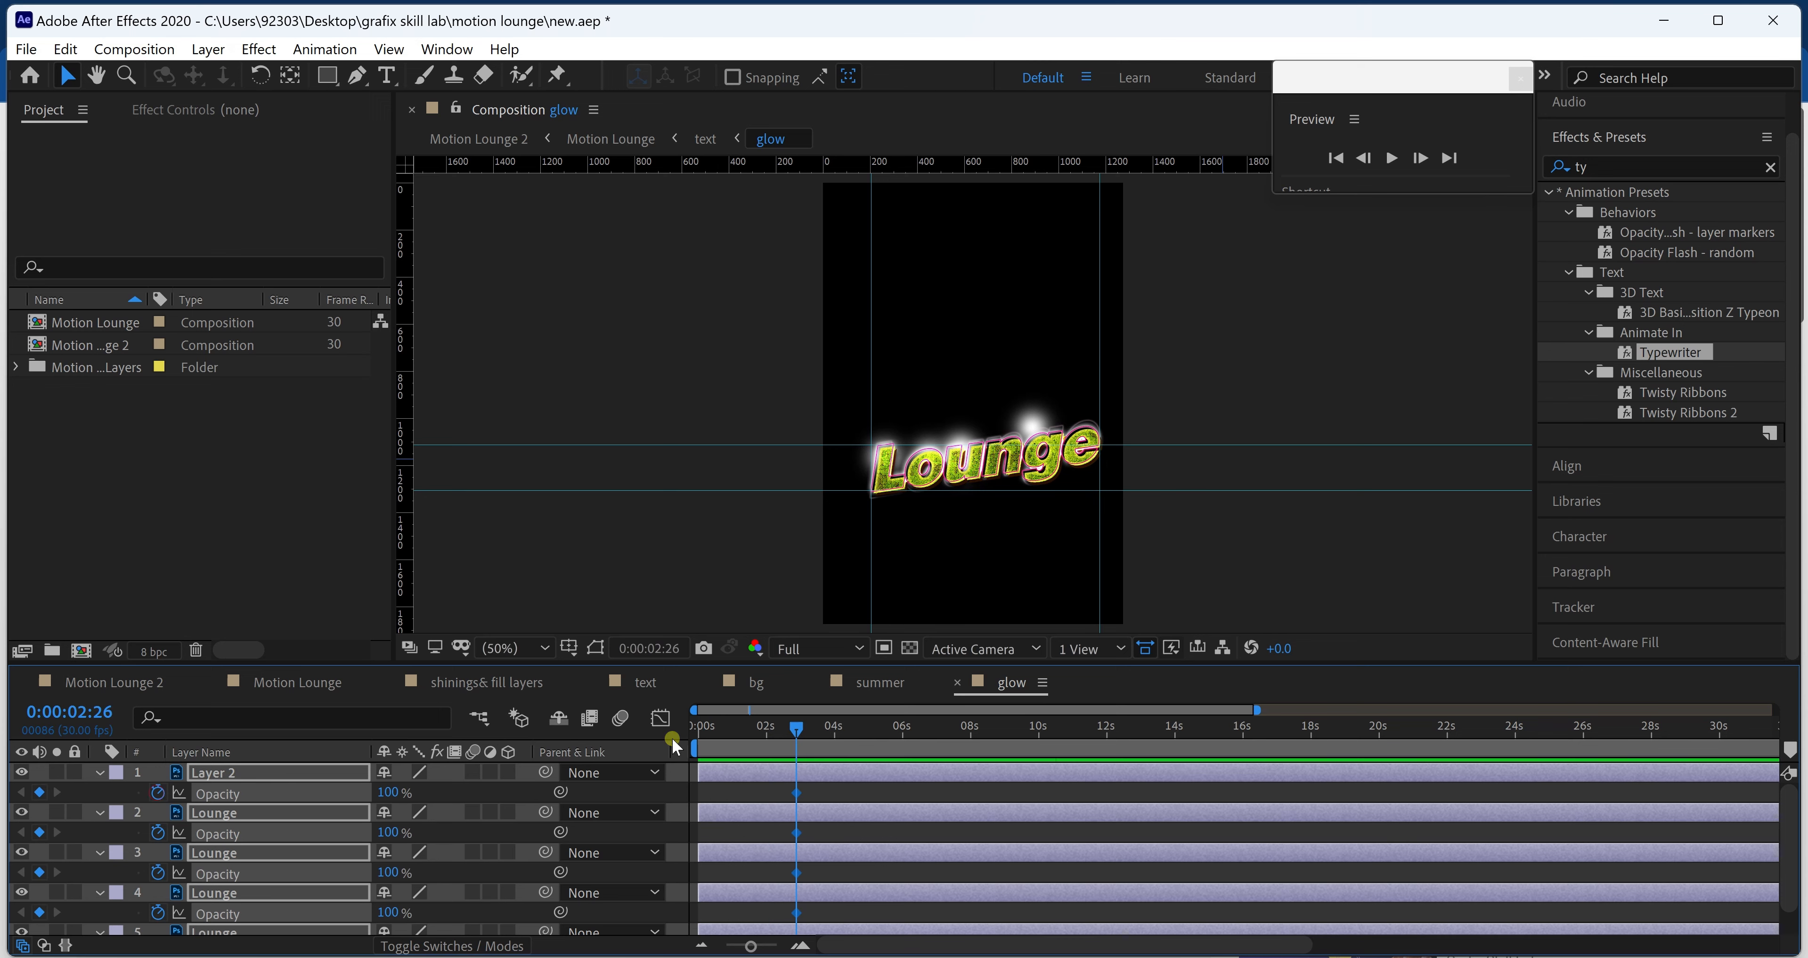
pyautogui.click(798, 736)
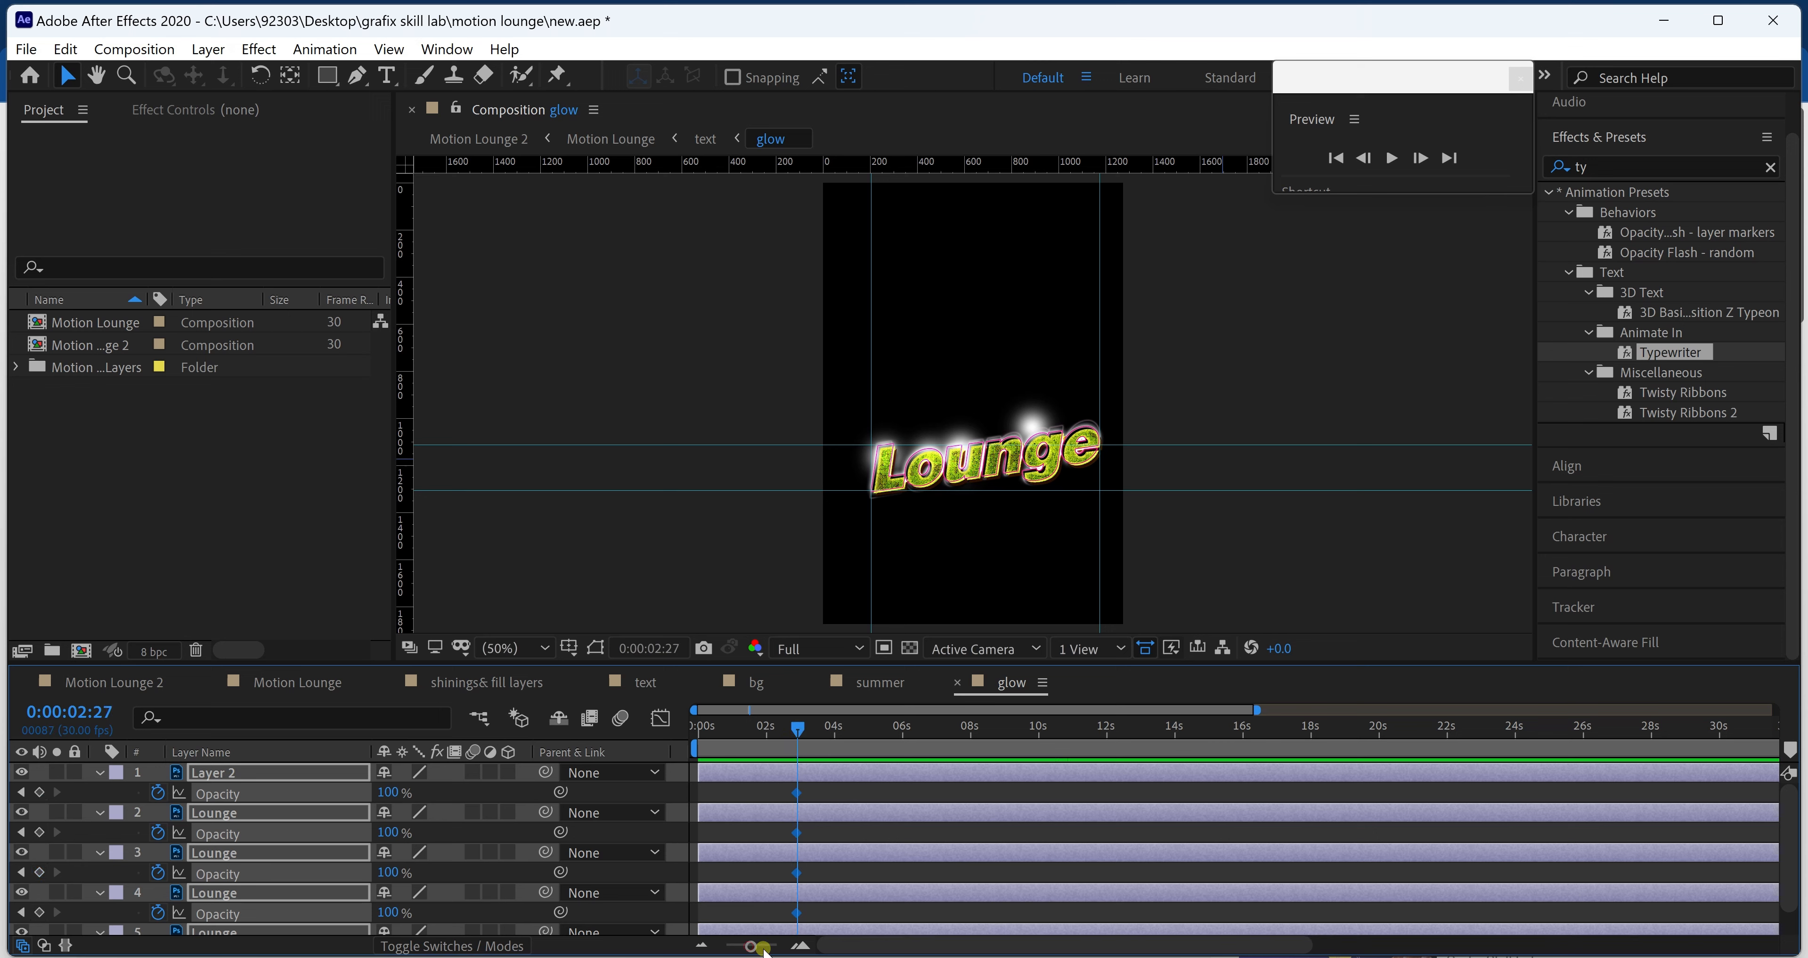
# - Set the opacity of all the lettering layers to 0% at 0:00:03:01
pyautogui.moveTo(765, 949); pyautogui.dragTo(772, 948)
pyautogui.moveTo(1046, 726); pyautogui.dragTo(1064, 743)
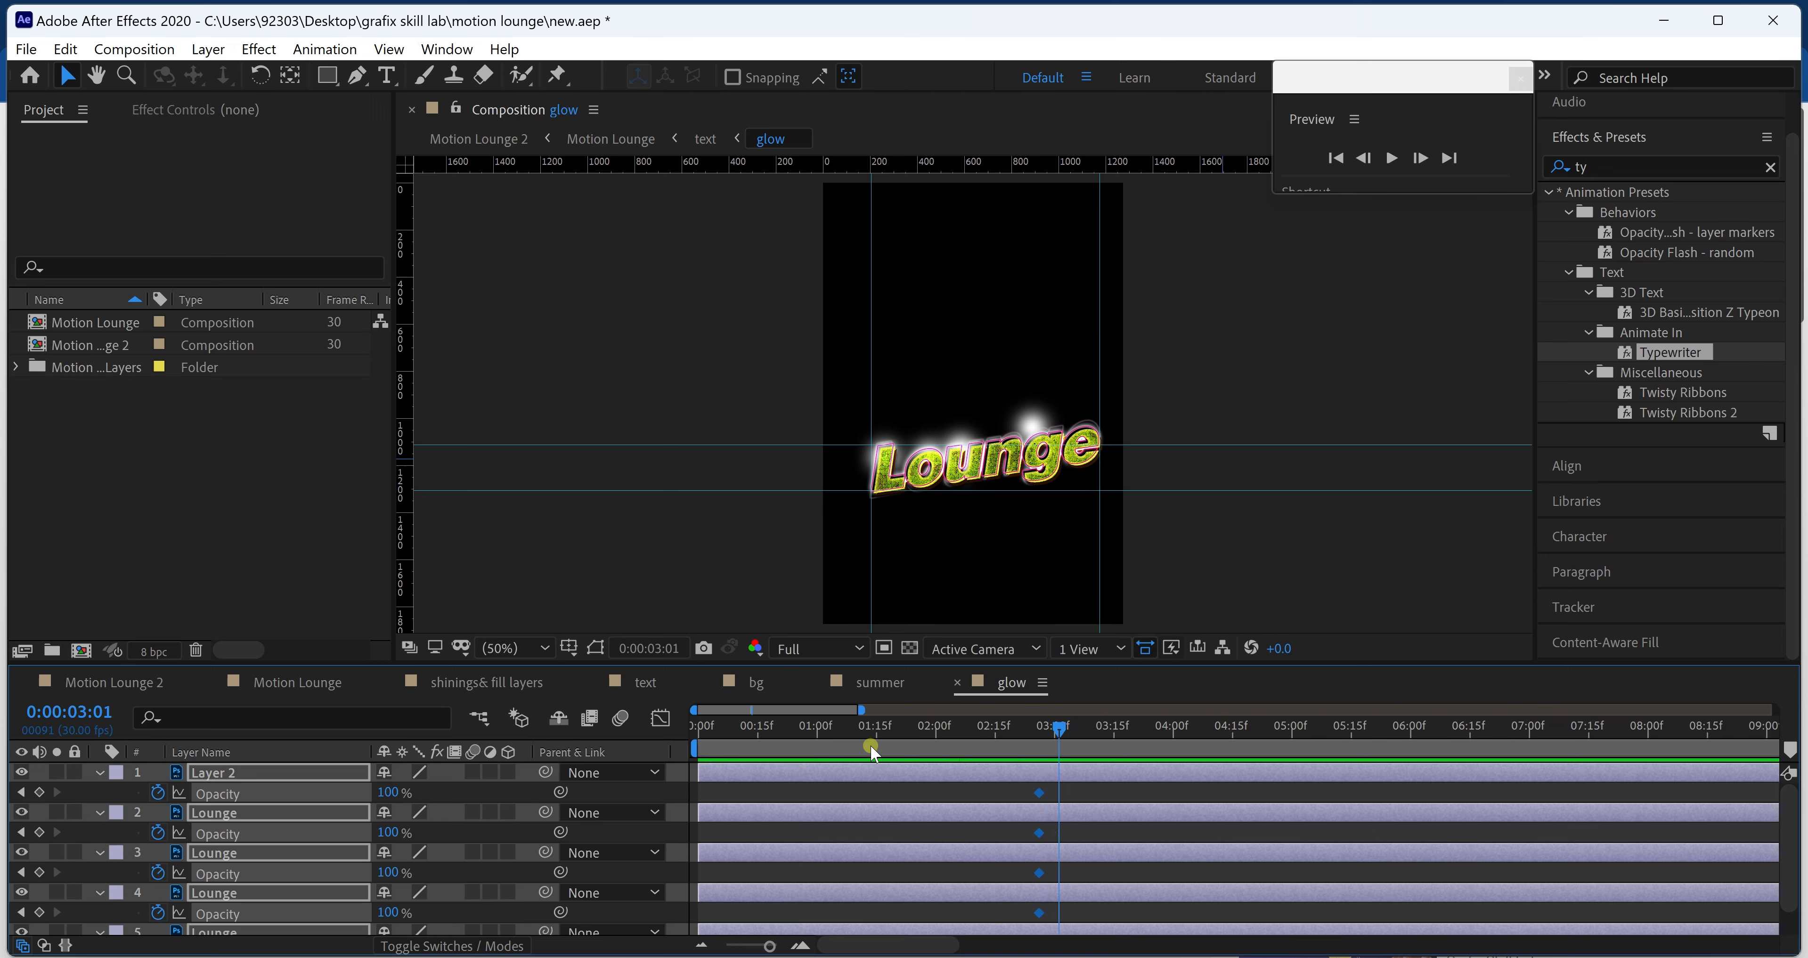
pyautogui.click(390, 792)
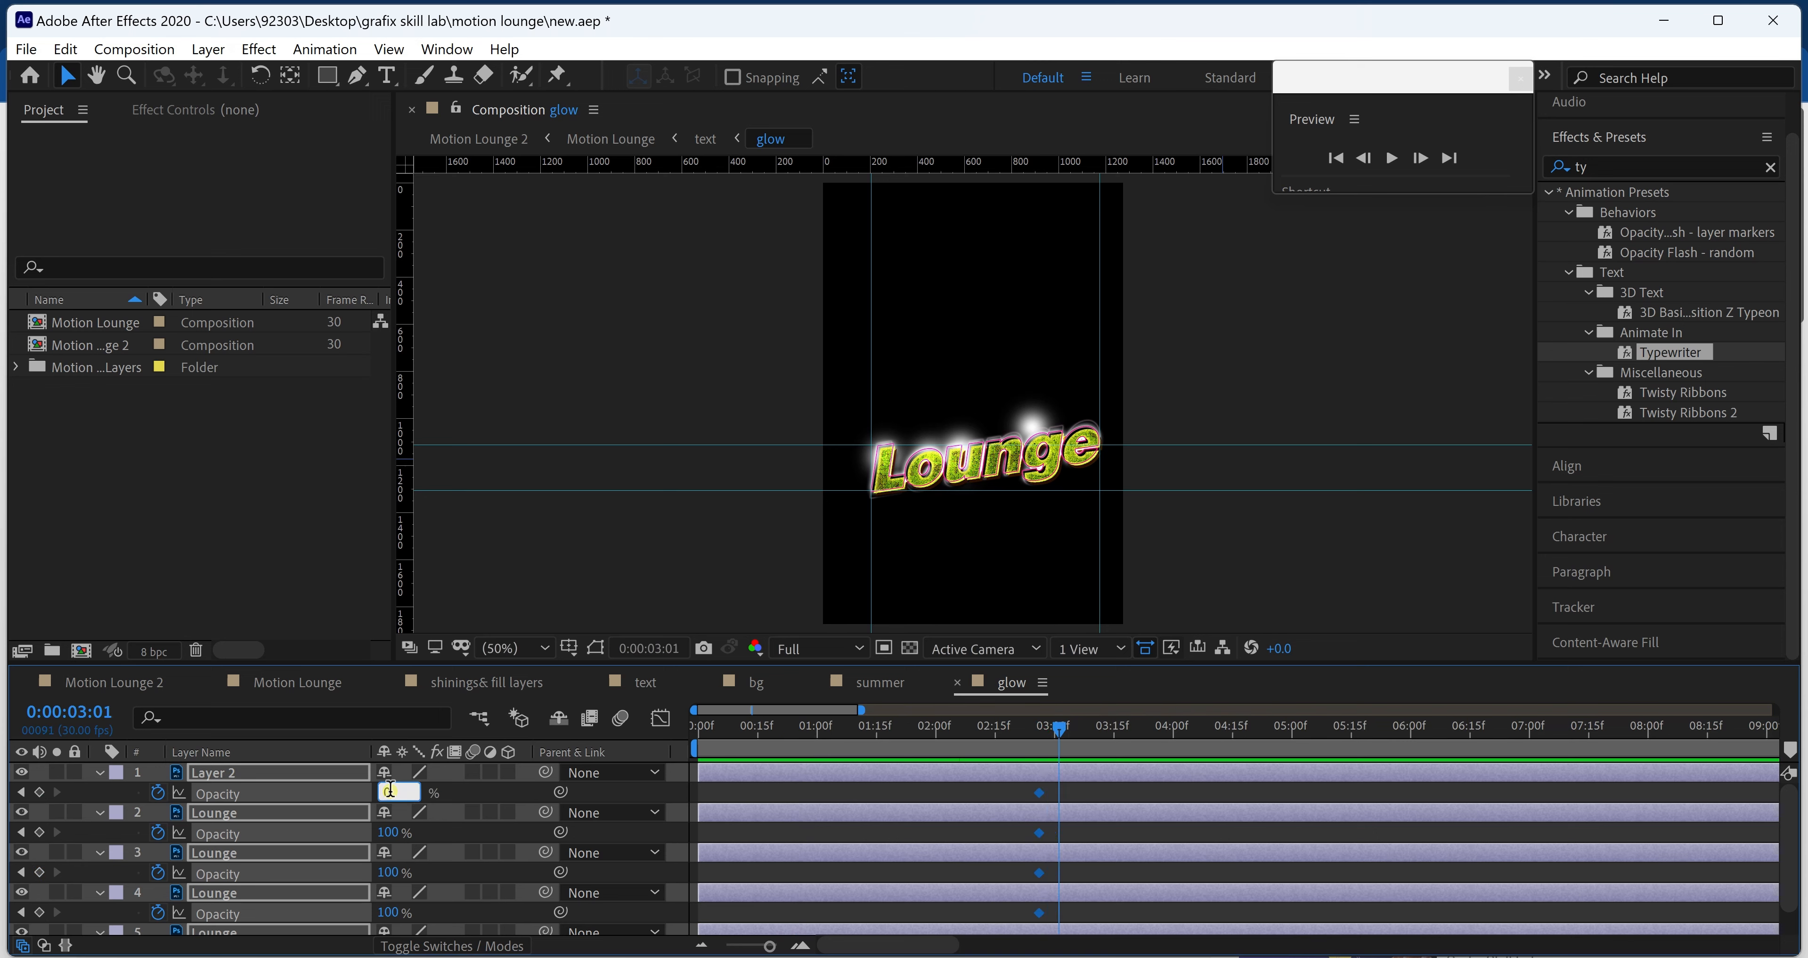
pyautogui.write('0')
pyautogui.press('Return')
# - Set the opacity of all the lettering layers back to 100% at 0:00:03:06
pyautogui.moveTo(1056, 733)
pyautogui.mouseDown()
pyautogui.moveTo(1017, 741)
pyautogui.moveTo(1079, 731)
pyautogui.mouseUp()
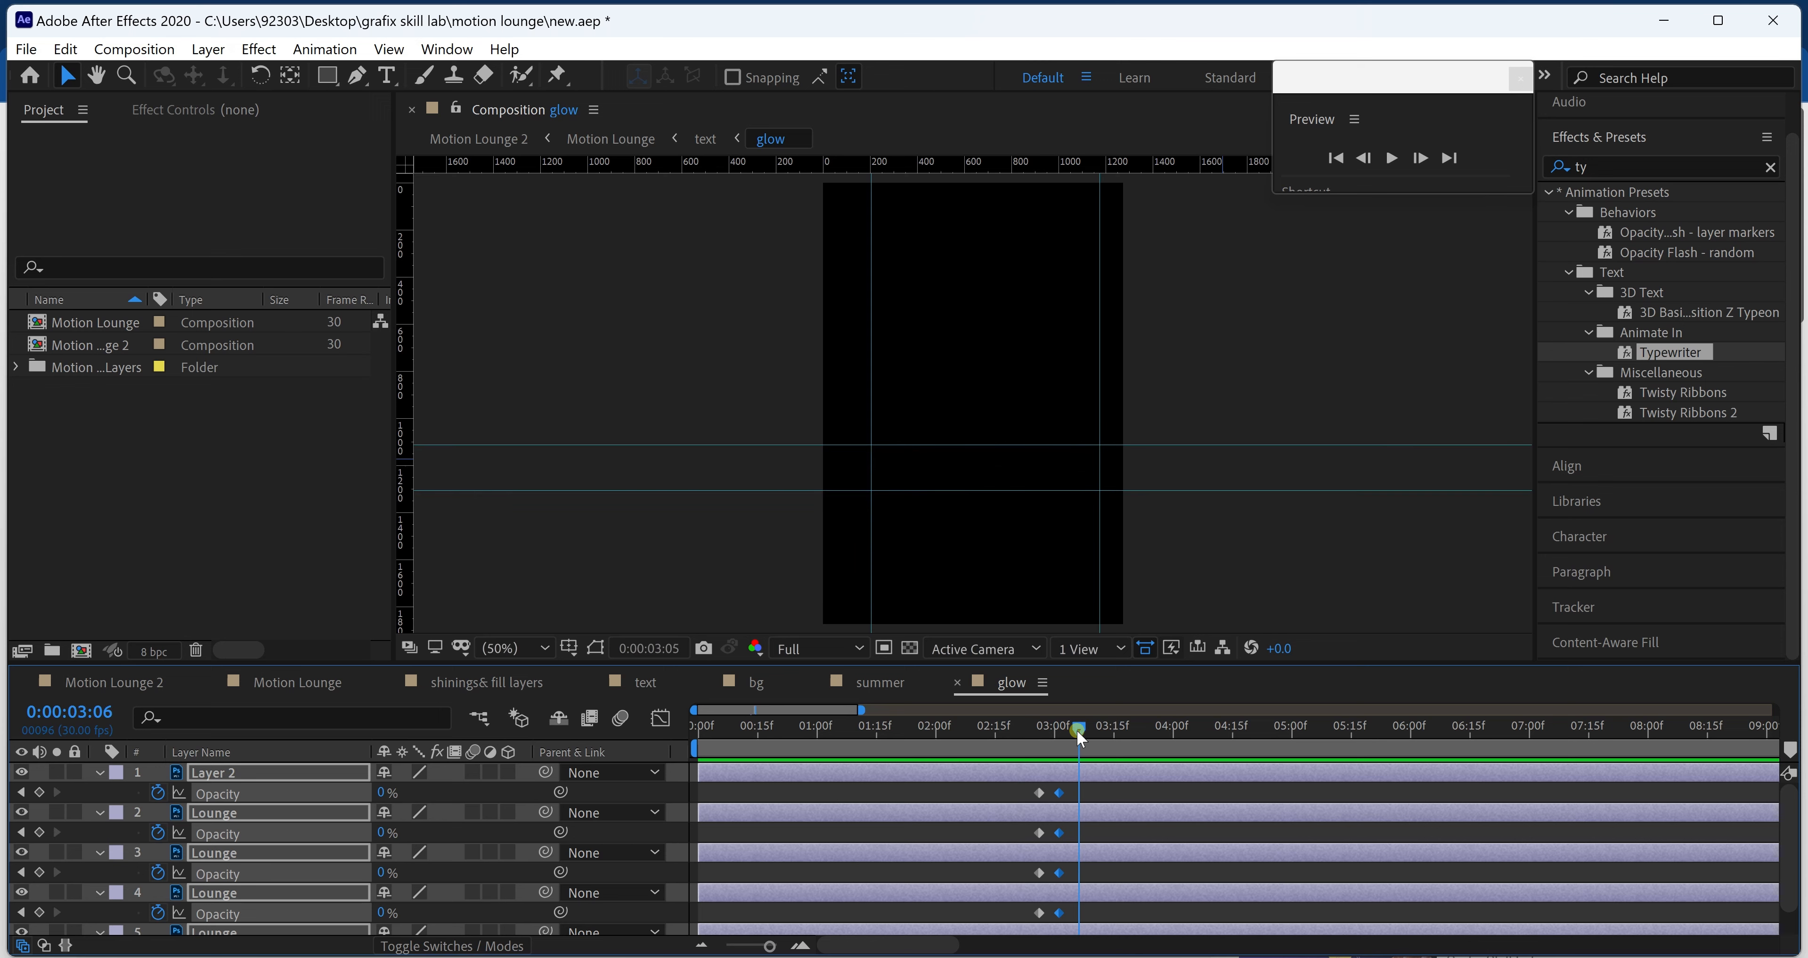
pyautogui.click(384, 792)
pyautogui.write('0')
pyautogui.press('Return')
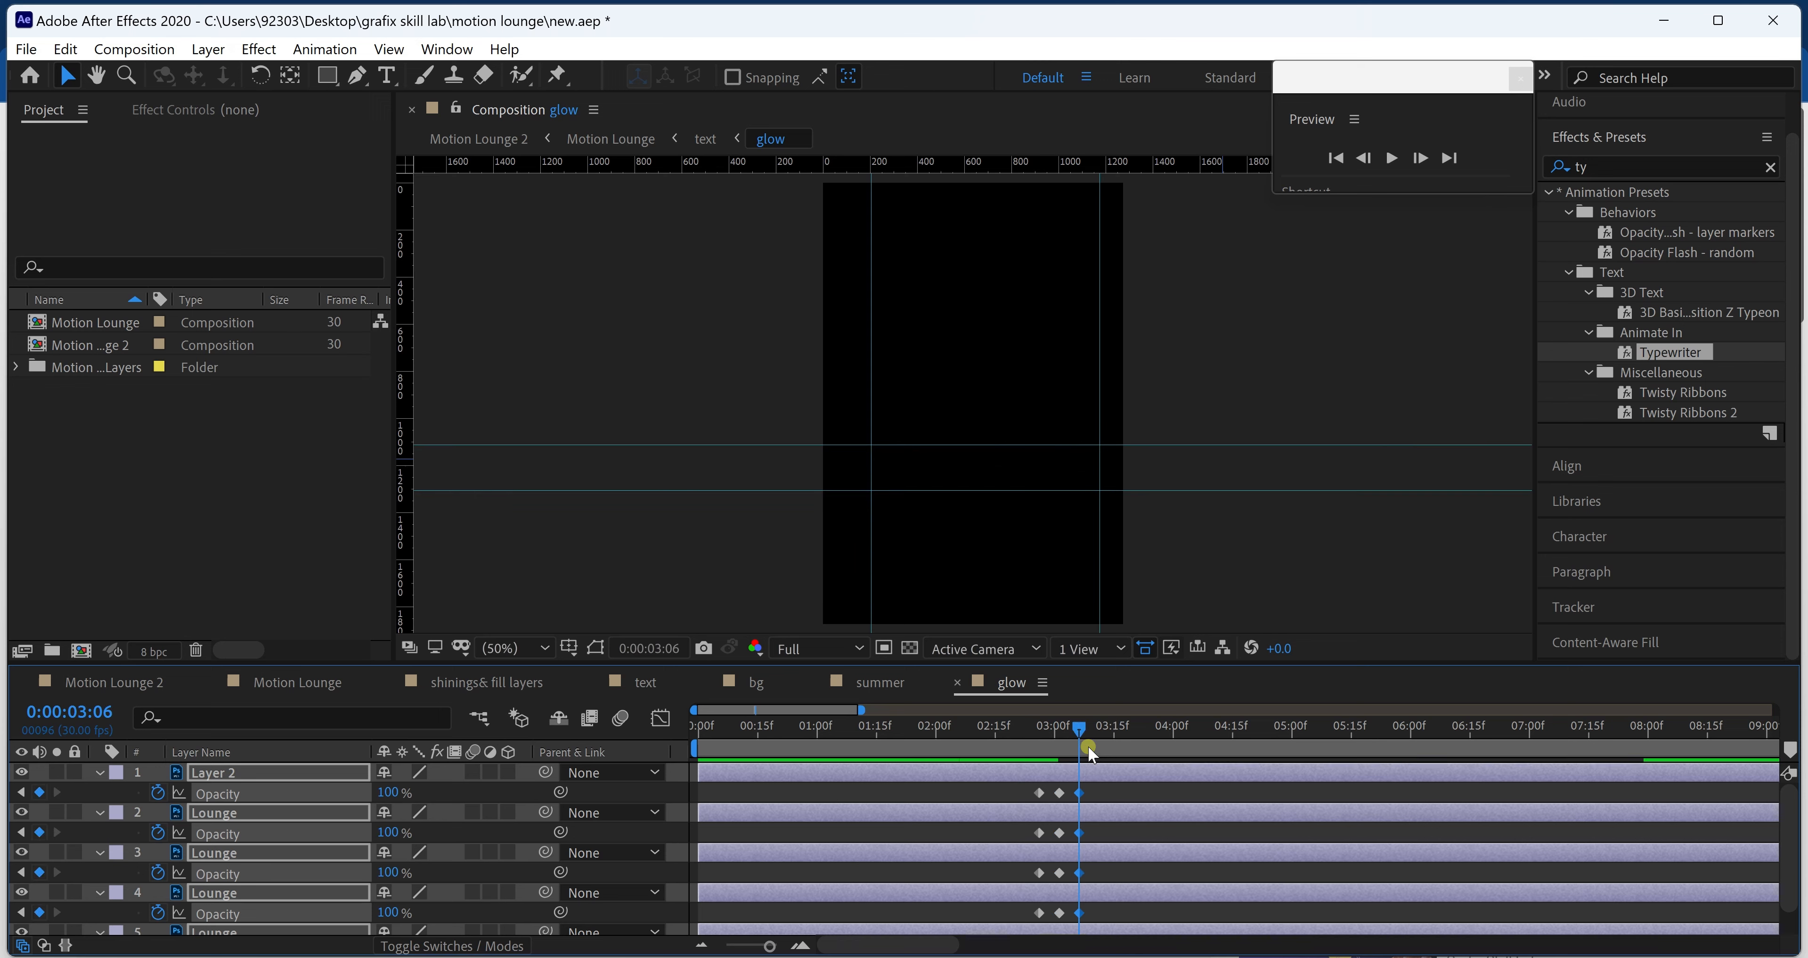
# - Extend the flicker on all layers with another 0% Opacity keyframe and a 100% one at 0:00:03:14, and preview it
pyautogui.click(1020, 730)
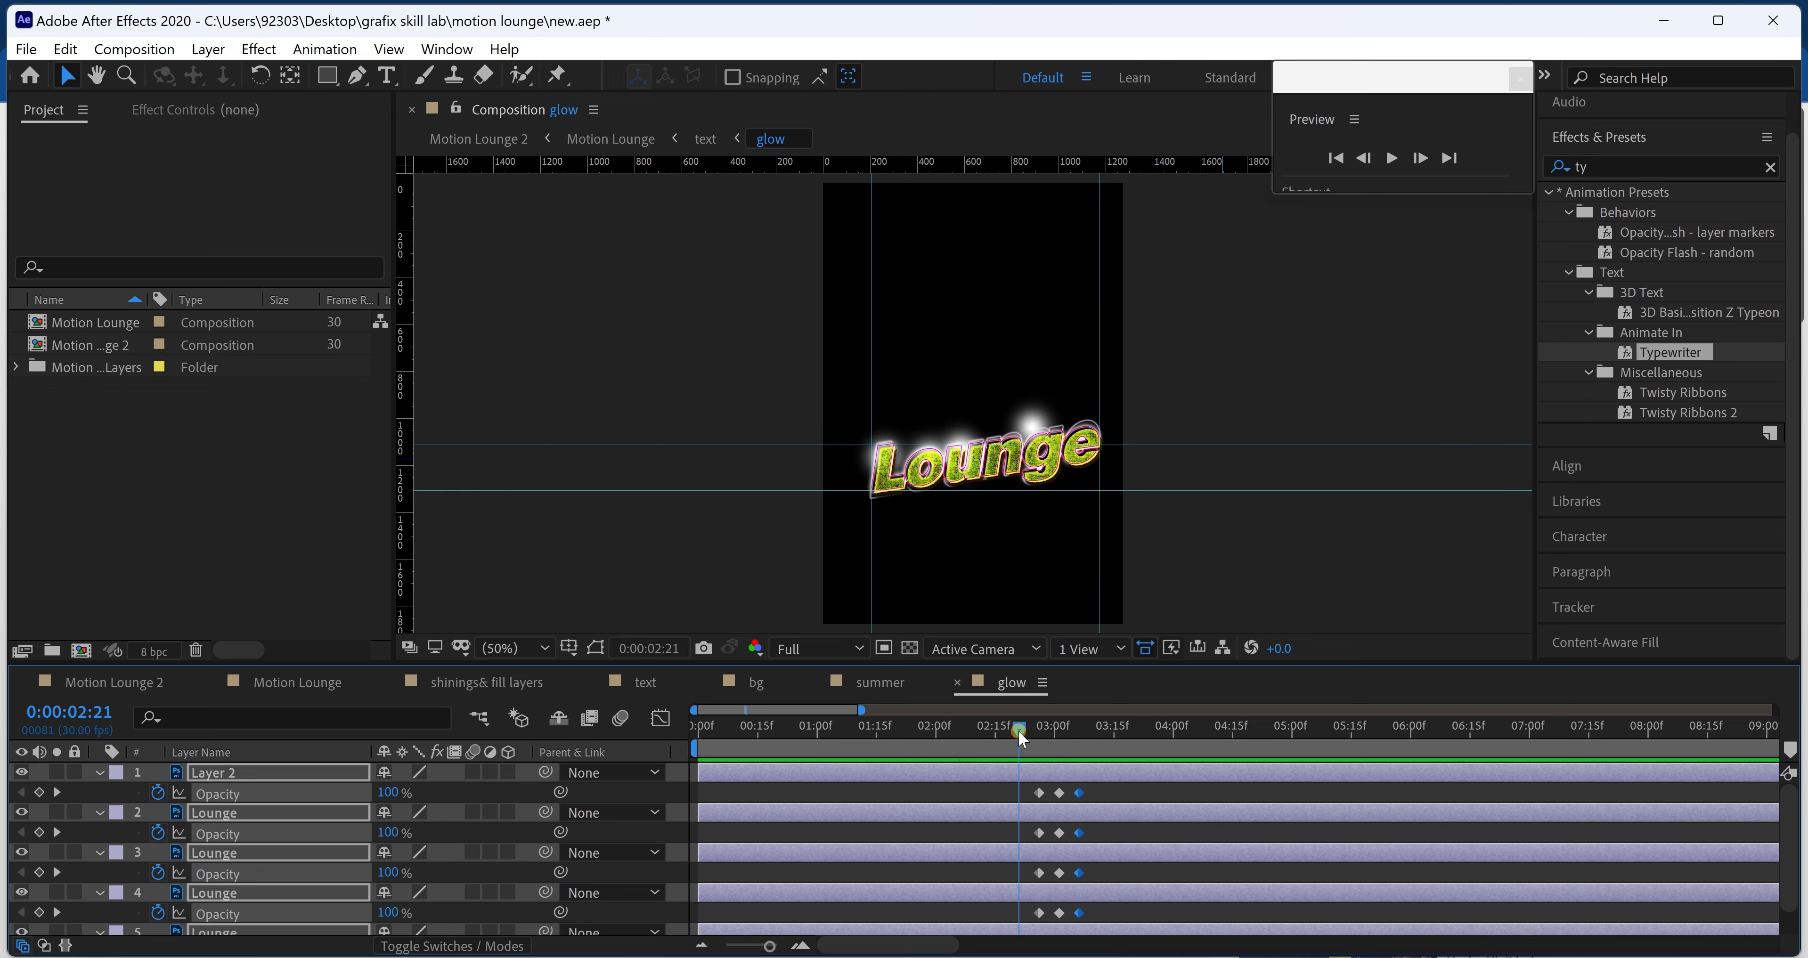
pyautogui.moveTo(1018, 730); pyautogui.dragTo(1121, 734)
pyautogui.moveTo(397, 793); pyautogui.dragTo(385, 799)
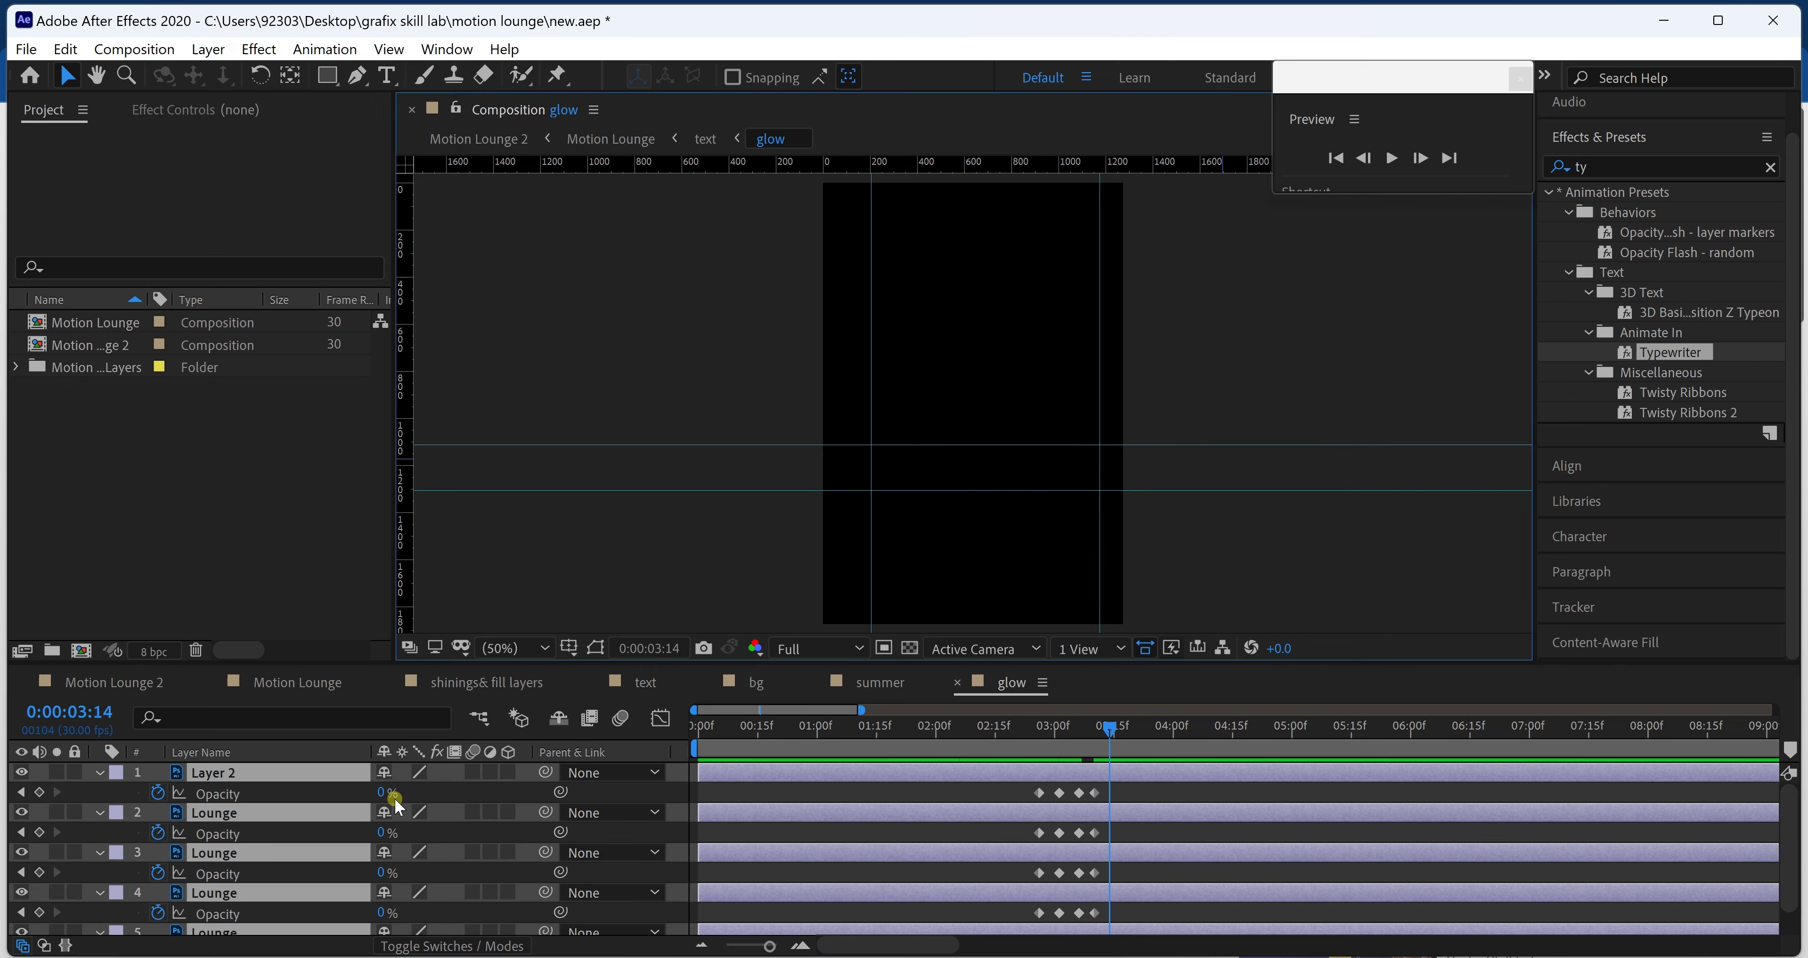
pyautogui.click(1013, 729)
pyautogui.click(1335, 730)
pyautogui.moveTo(770, 947); pyautogui.dragTo(748, 947)
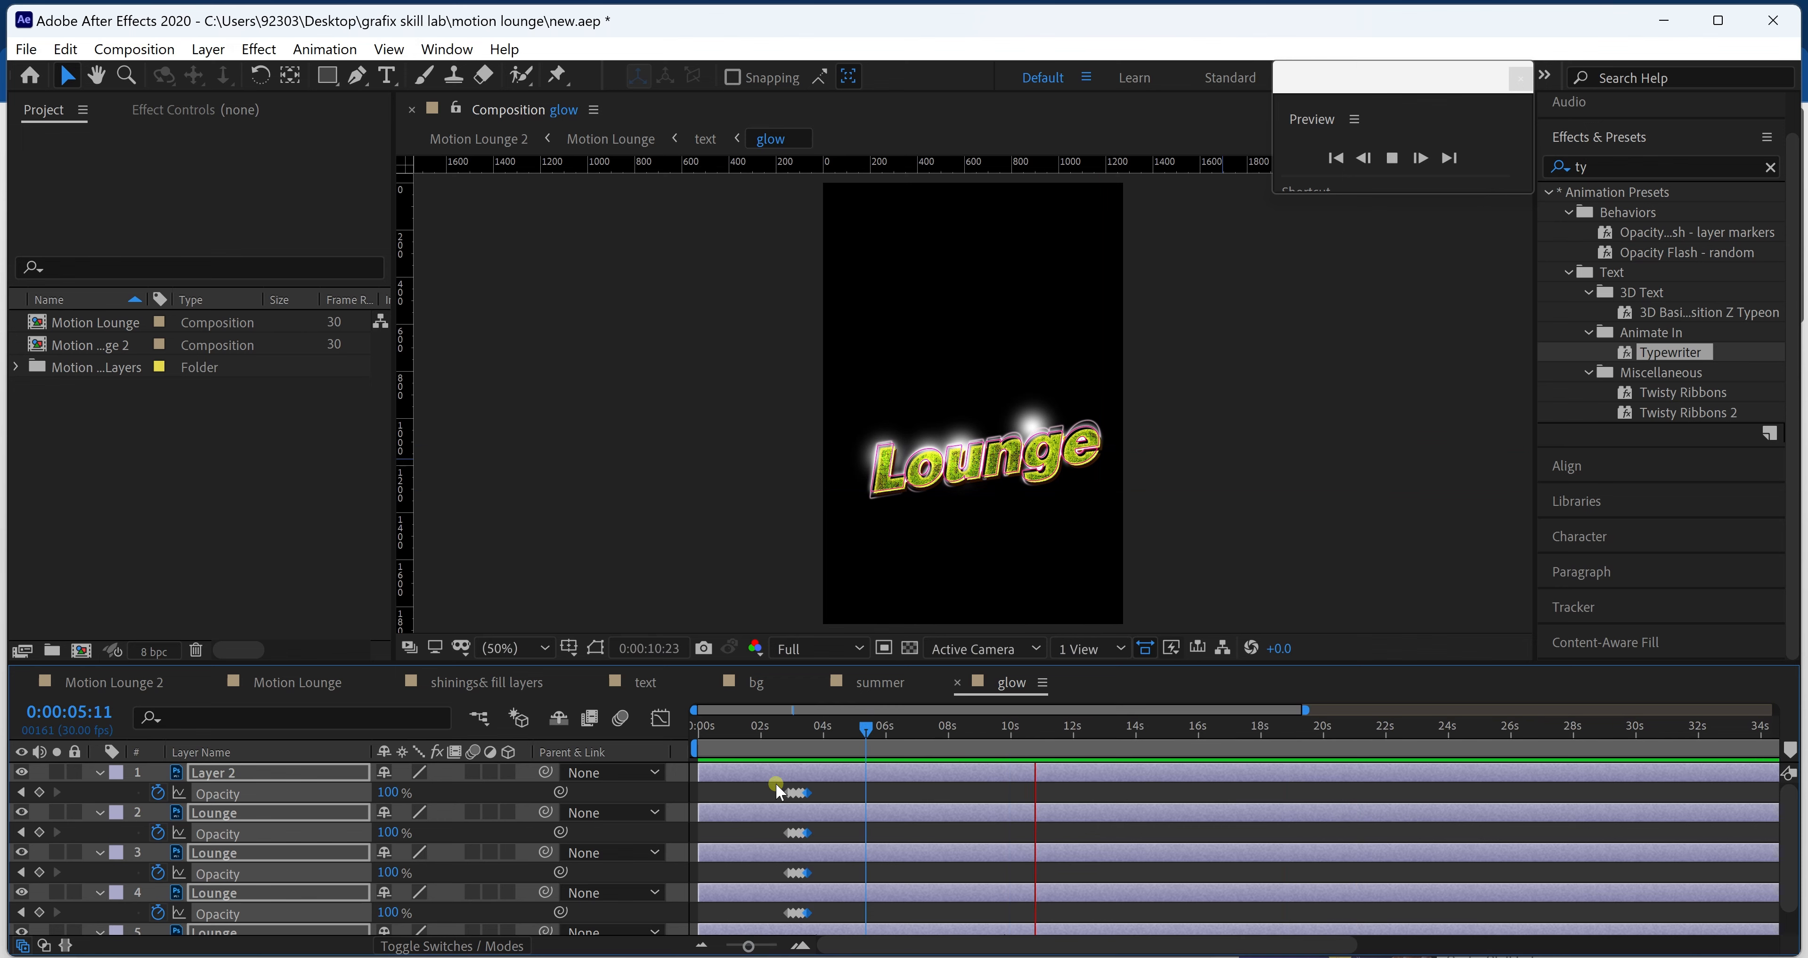
pyautogui.press('space')
# - Select and copy the flicker's Opacity keyframes on all five layers, and expand the layers' transform properties
pyautogui.moveTo(775, 784); pyautogui.dragTo(827, 947)
pyautogui.click(886, 730)
pyautogui.moveTo(884, 885); pyautogui.dragTo(877, 886)
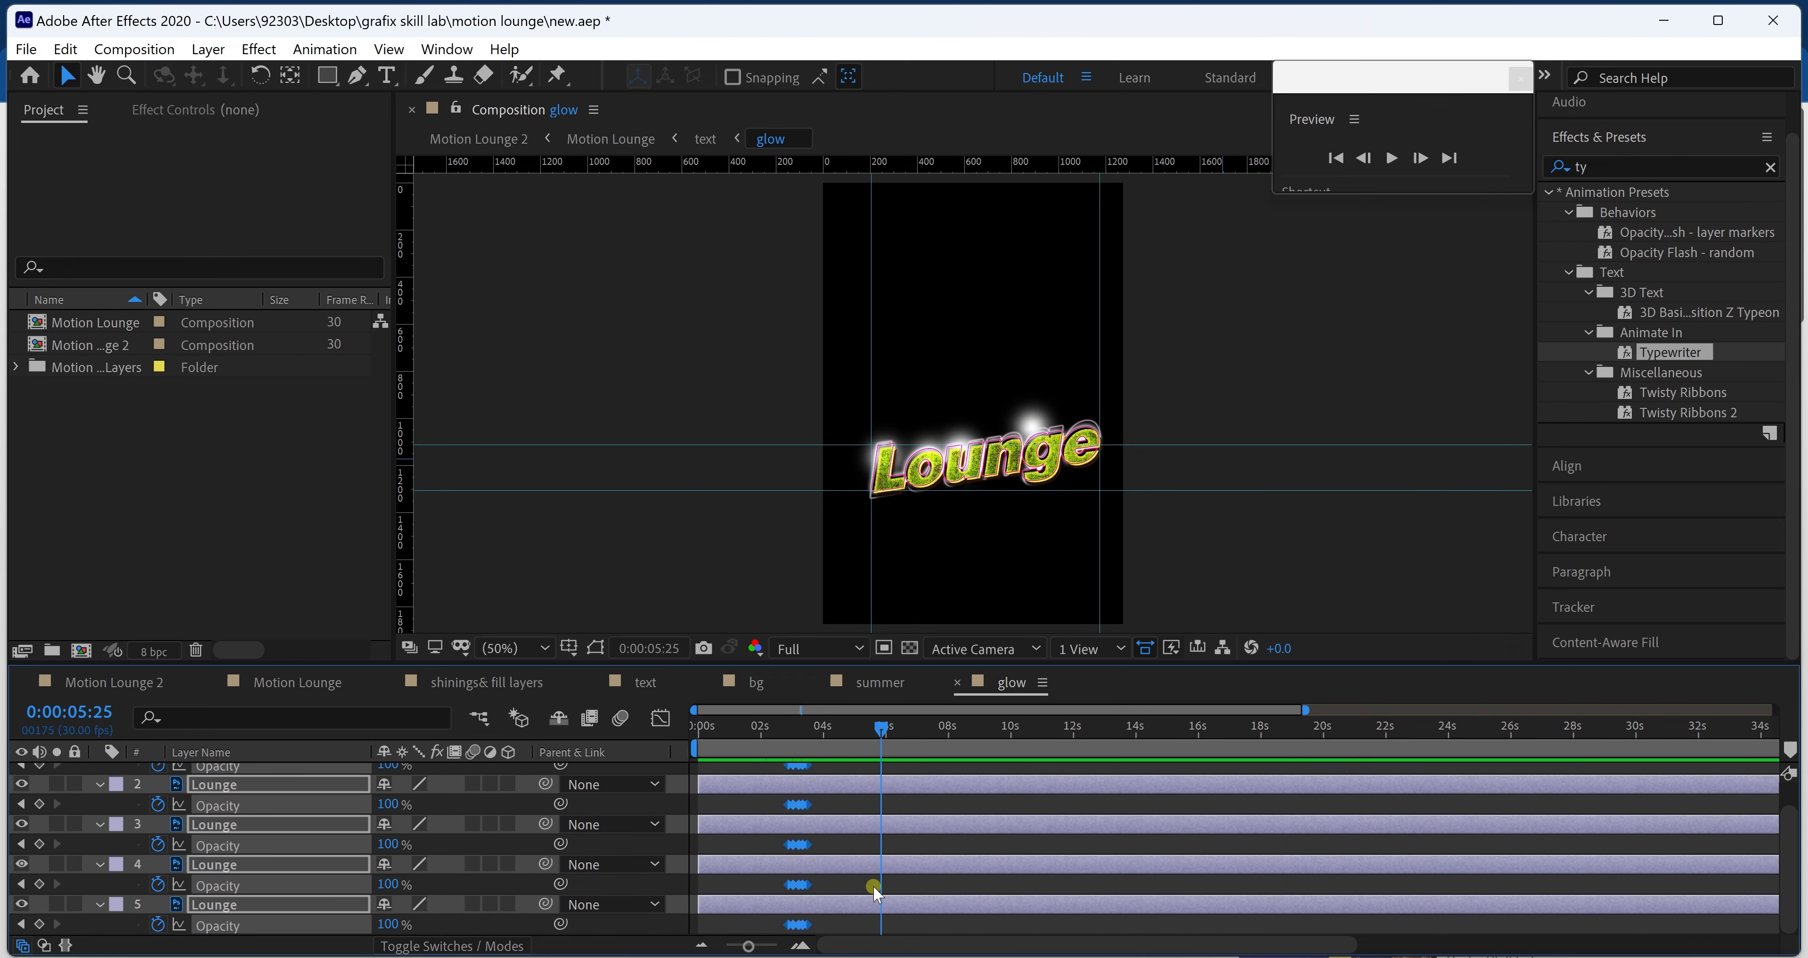
pyautogui.scroll(1, 243, 814)
pyautogui.click(240, 795)
pyautogui.keyDown('ctrl'); pyautogui.click(241, 835); pyautogui.keyUp('ctrl')
pyautogui.keyDown('ctrl'); pyautogui.click(239, 877); pyautogui.keyUp('ctrl')
pyautogui.keyDown('ctrl'); pyautogui.click(241, 917); pyautogui.keyUp('ctrl')
pyautogui.scroll(-1, 241, 923)
pyautogui.keyDown('ctrl'); pyautogui.click(241, 924); pyautogui.keyUp('ctrl')
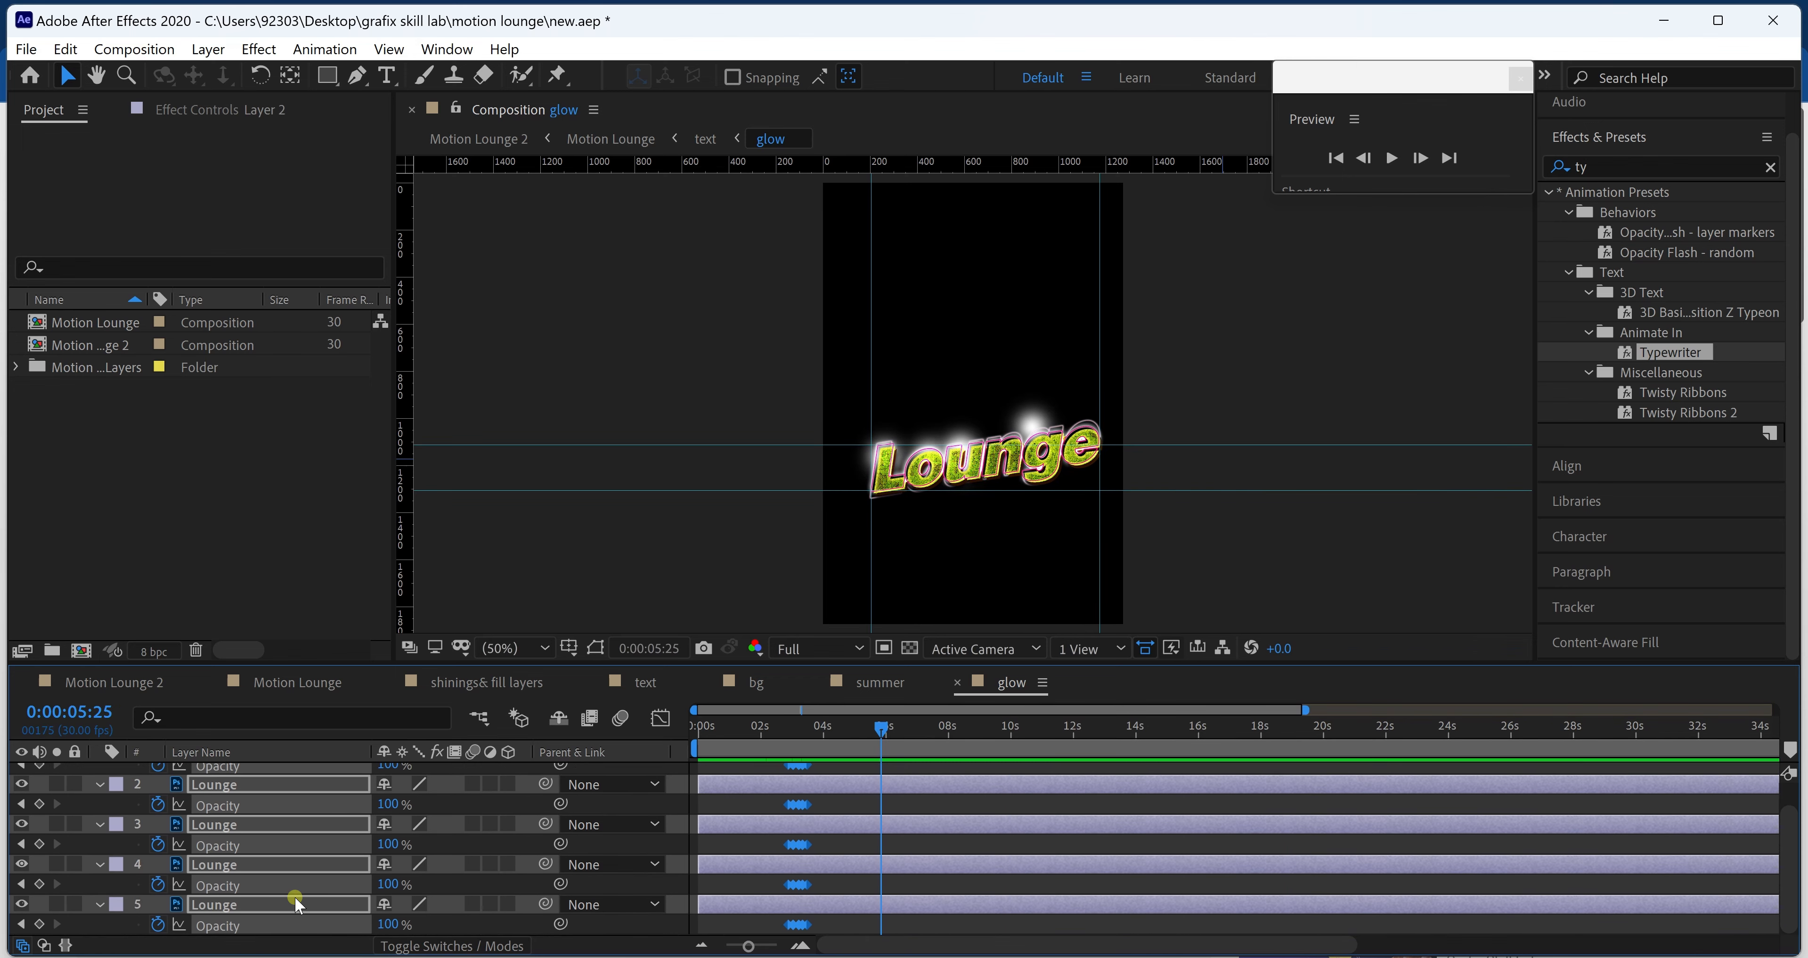
pyautogui.scroll(1, 260, 789)
pyautogui.doubleClick(101, 773)
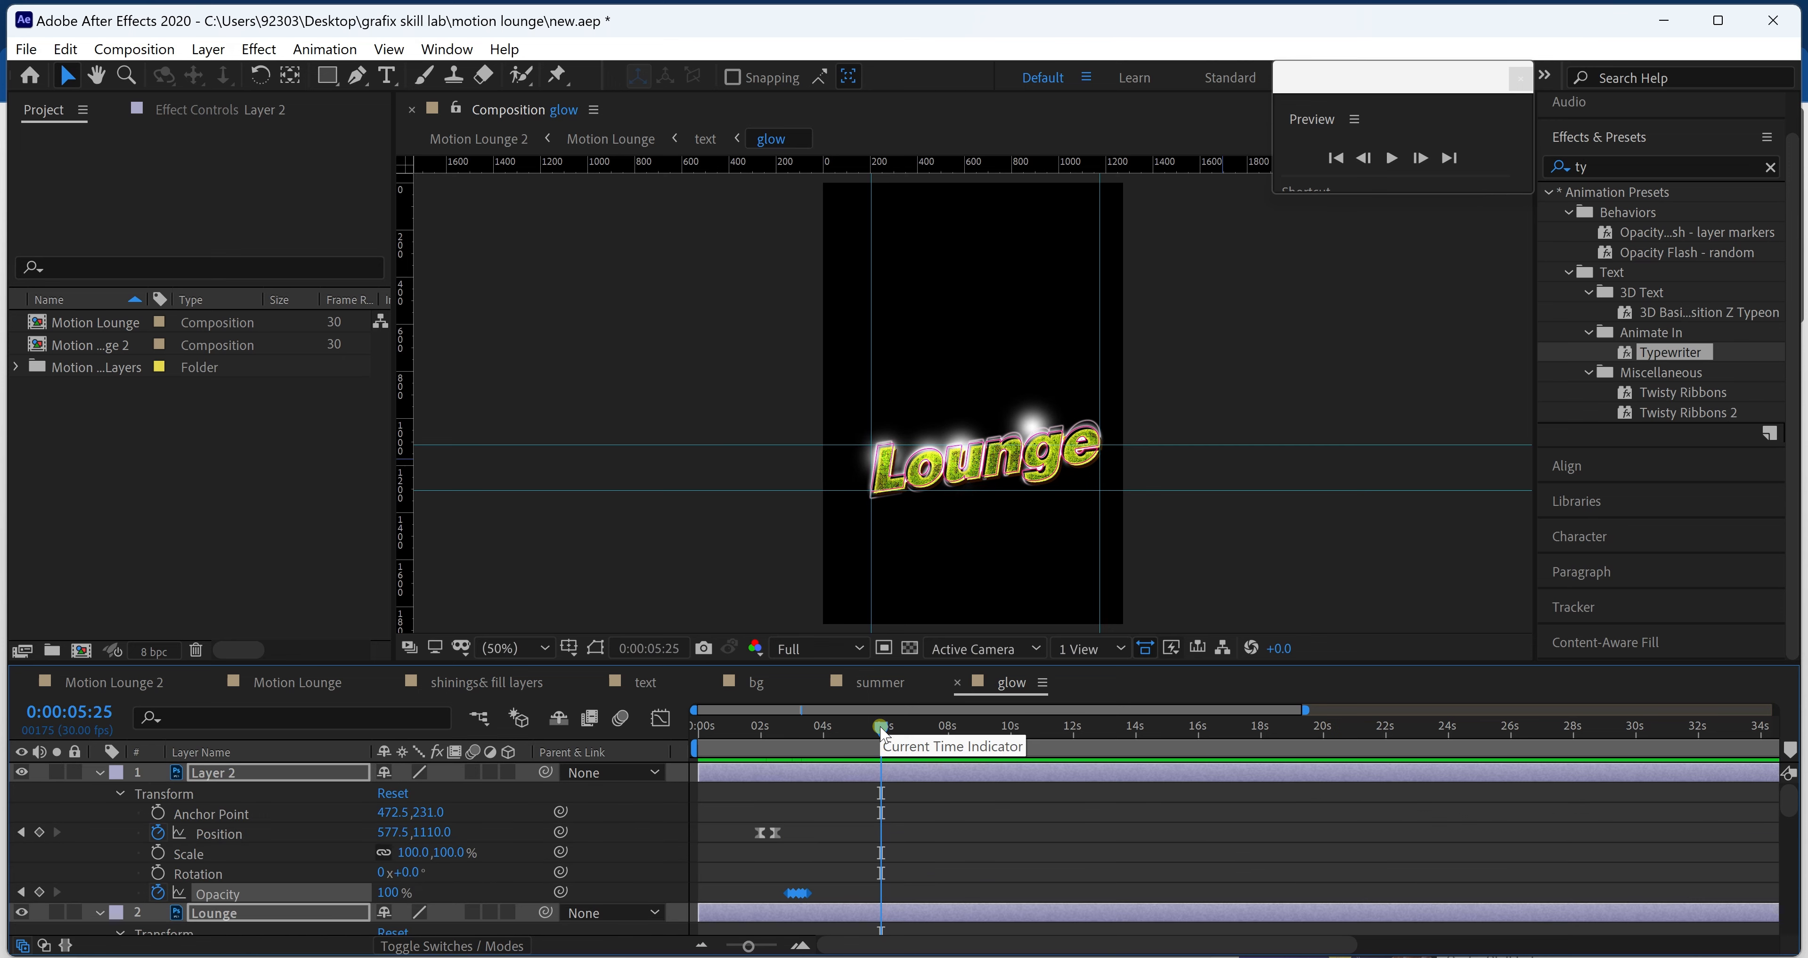
# - Paste the flicker's Opacity keyframes onto each lettering layer at 0:00:05:08
pyautogui.moveTo(881, 730); pyautogui.dragTo(863, 729)
pyautogui.click(824, 905)
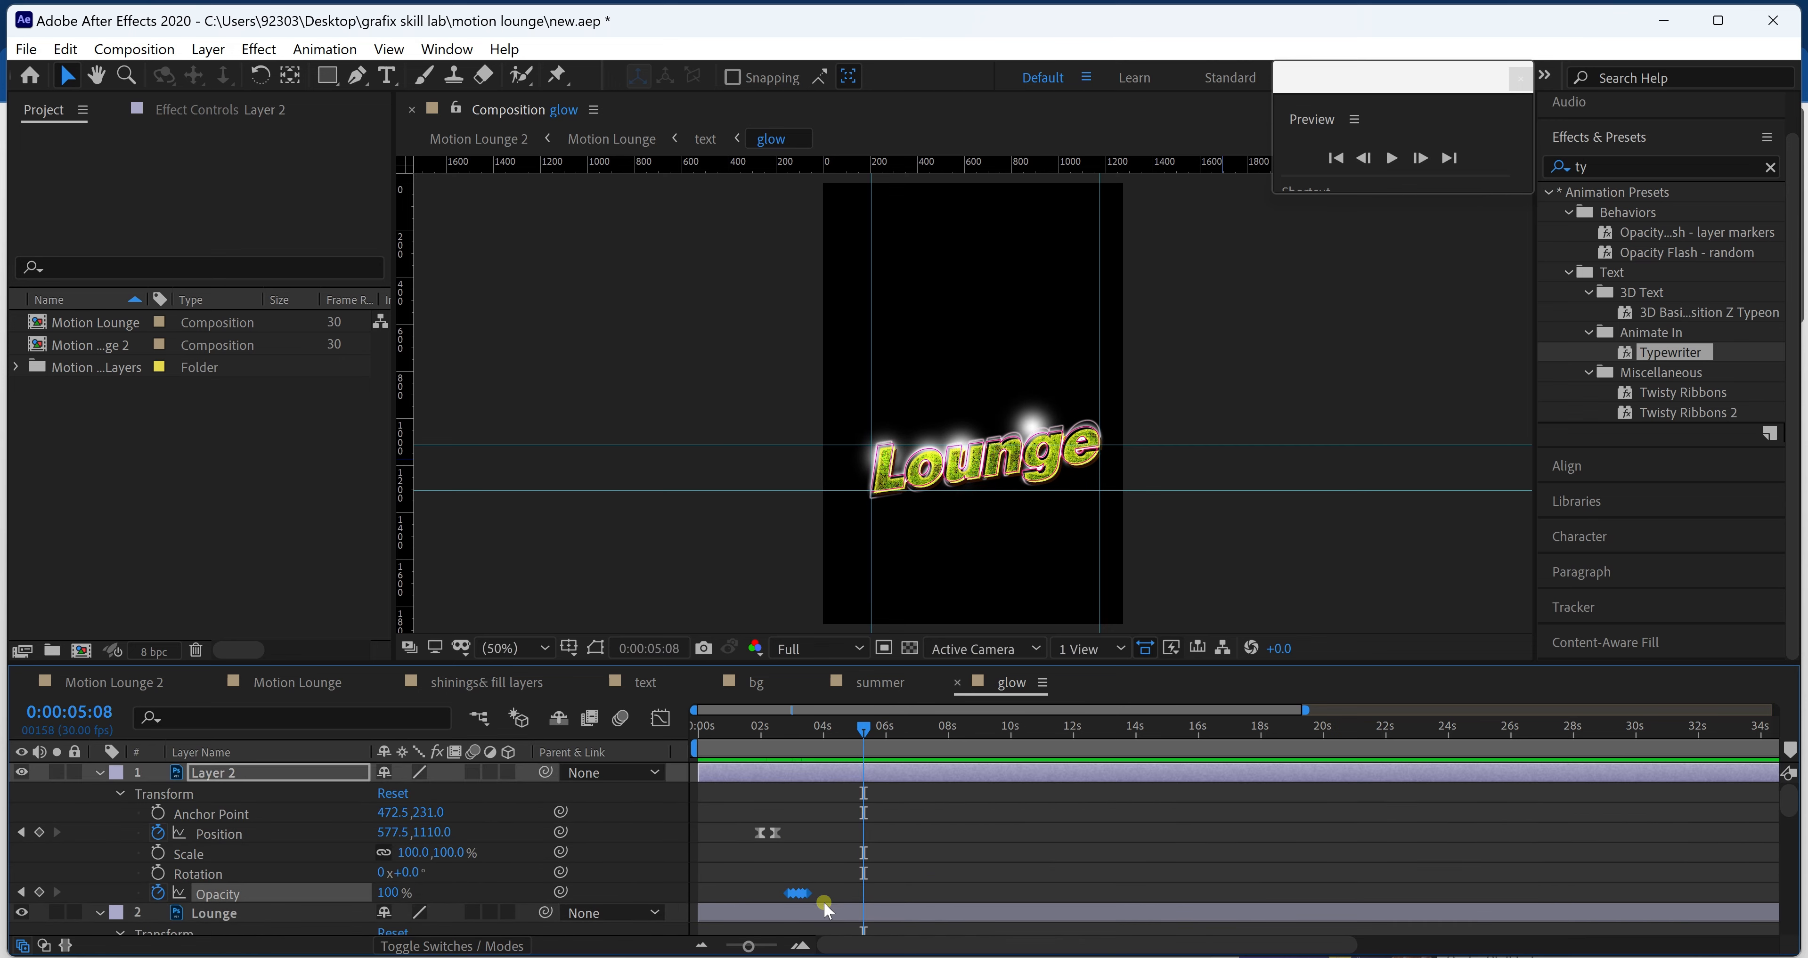
pyautogui.hotkey('ctrl', 'v')
pyautogui.scroll(-5, 870, 877)
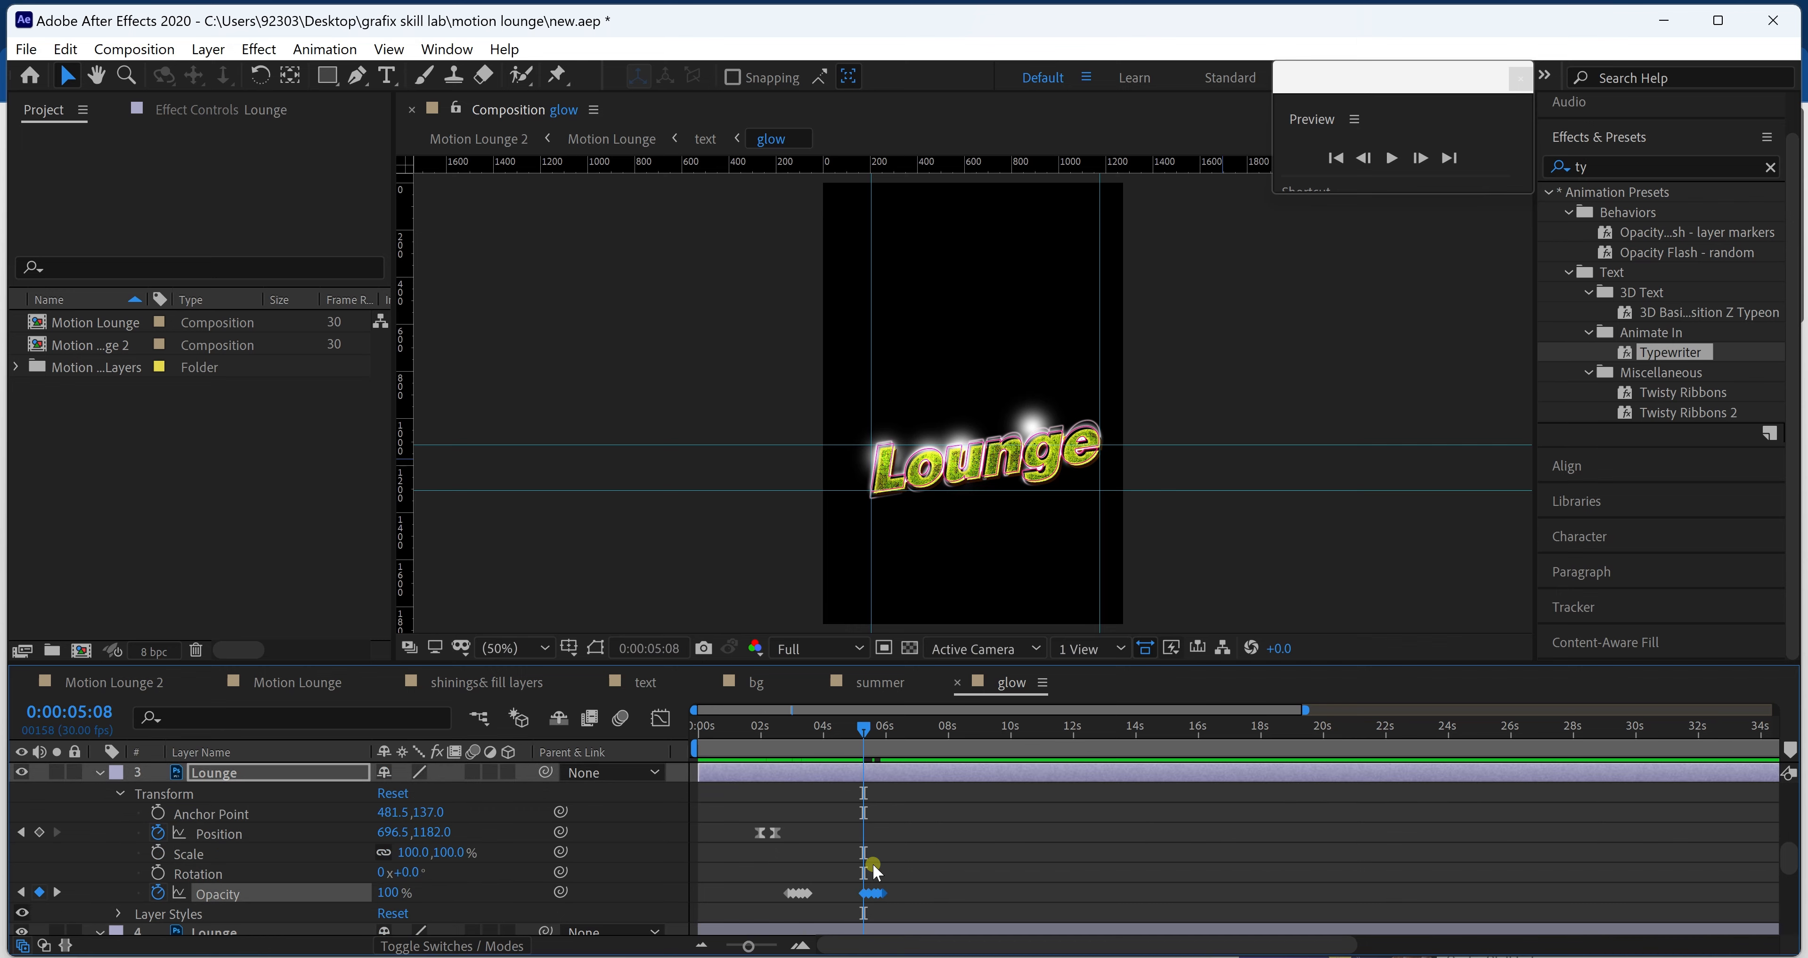
pyautogui.scroll(-2, 873, 866)
pyautogui.click(851, 814)
pyautogui.hotkey('ctrl', 'v')
pyautogui.scroll(-2, 850, 857)
pyautogui.click(849, 855)
pyautogui.hotkey('ctrl', 'v')
pyautogui.scroll(-2, 850, 862)
pyautogui.scroll(11, 851, 868)
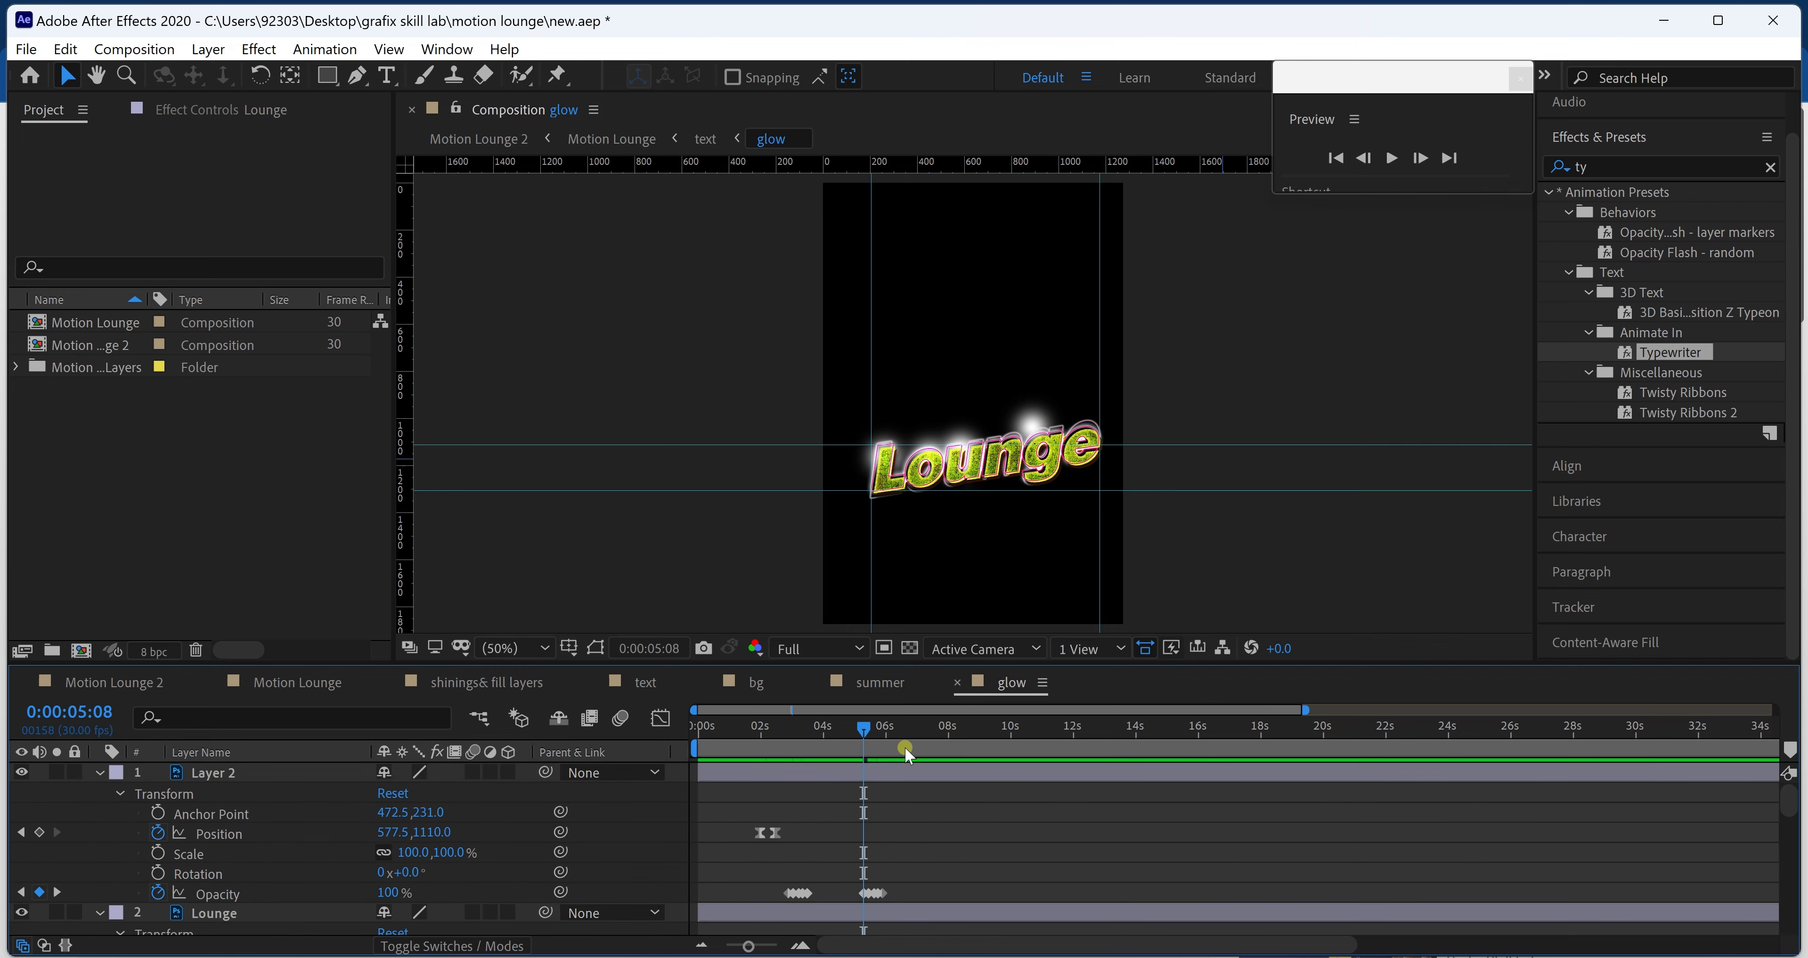
# - Paste the flicker's Opacity keyframes onto each lettering layer at 0:00:07:13
pyautogui.click(930, 749)
pyautogui.scroll(-10, 970, 854)
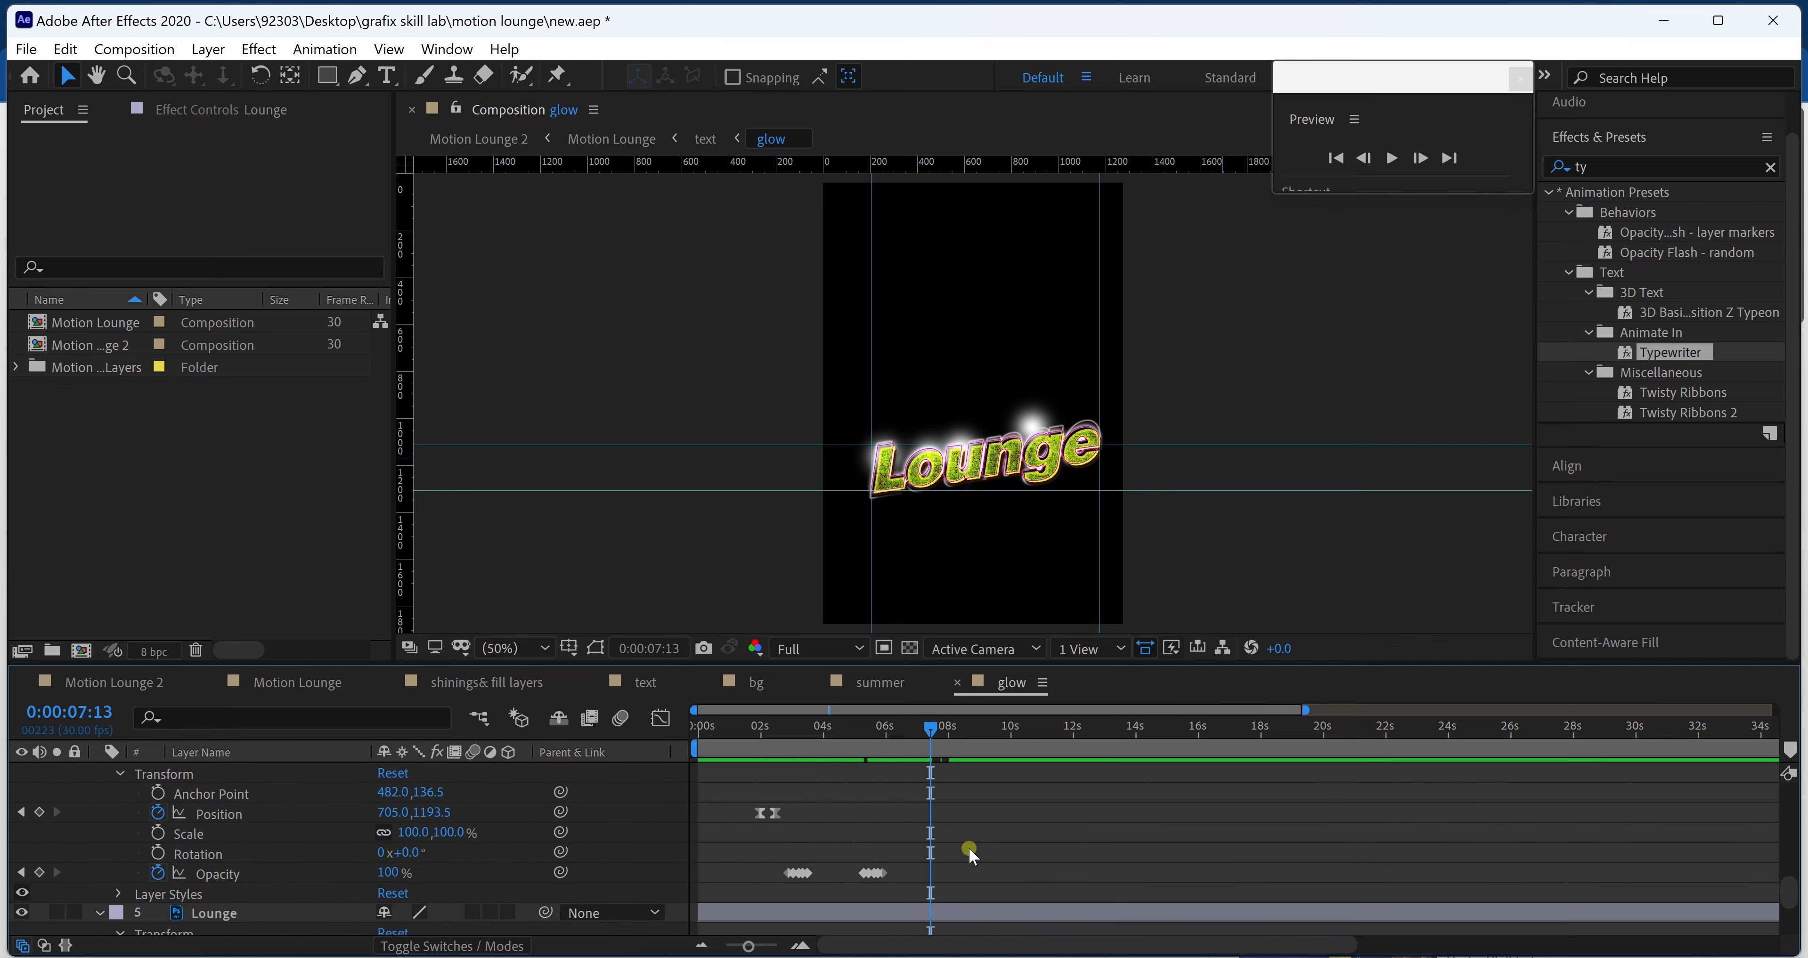
pyautogui.scroll(2, 969, 850)
pyautogui.click(965, 873)
pyautogui.hotkey('ctrl', 'v')
pyautogui.scroll(-5, 961, 885)
pyautogui.click(961, 786)
pyautogui.hotkey('ctrl', 'v')
pyautogui.scroll(11, 962, 853)
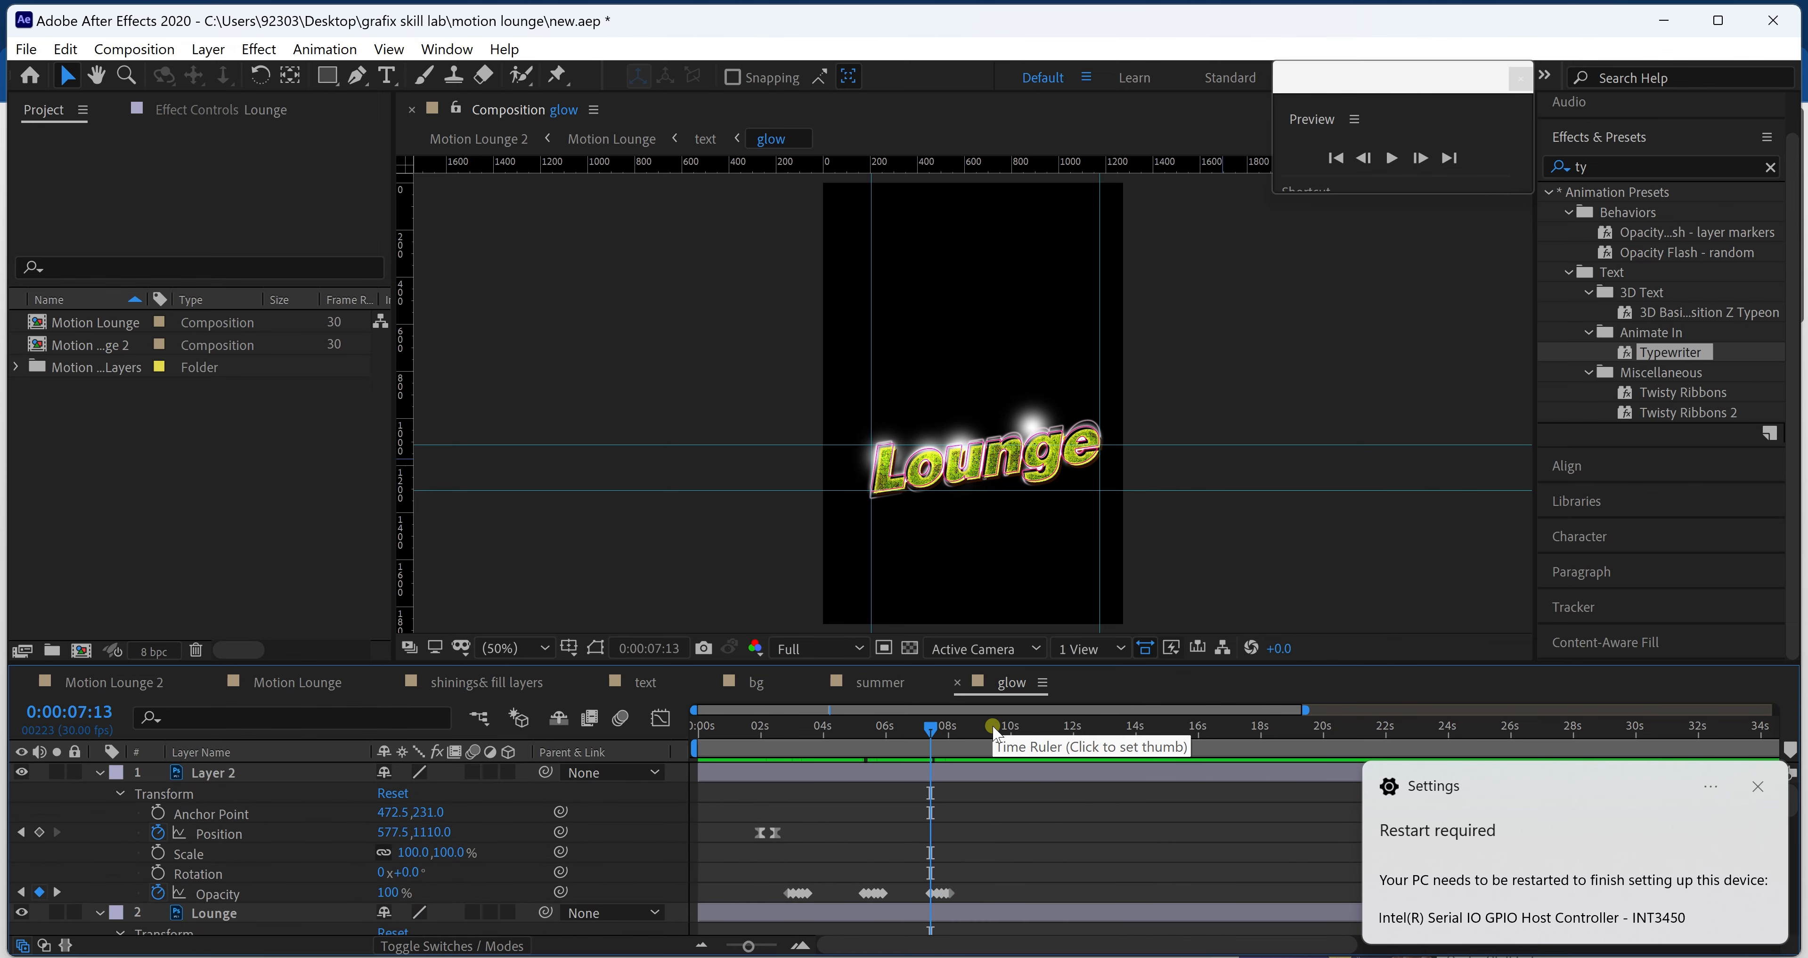
# - Paste the flicker's Opacity keyframes onto each lettering layer at 0:00:09:13
pyautogui.click(993, 729)
pyautogui.click(963, 773)
pyautogui.hotkey('ctrl', 'v')
pyautogui.scroll(-2, 1009, 877)
pyautogui.click(1008, 791)
pyautogui.hotkey('ctrl', 'v')
pyautogui.scroll(-2, 1011, 813)
pyautogui.click(1012, 833)
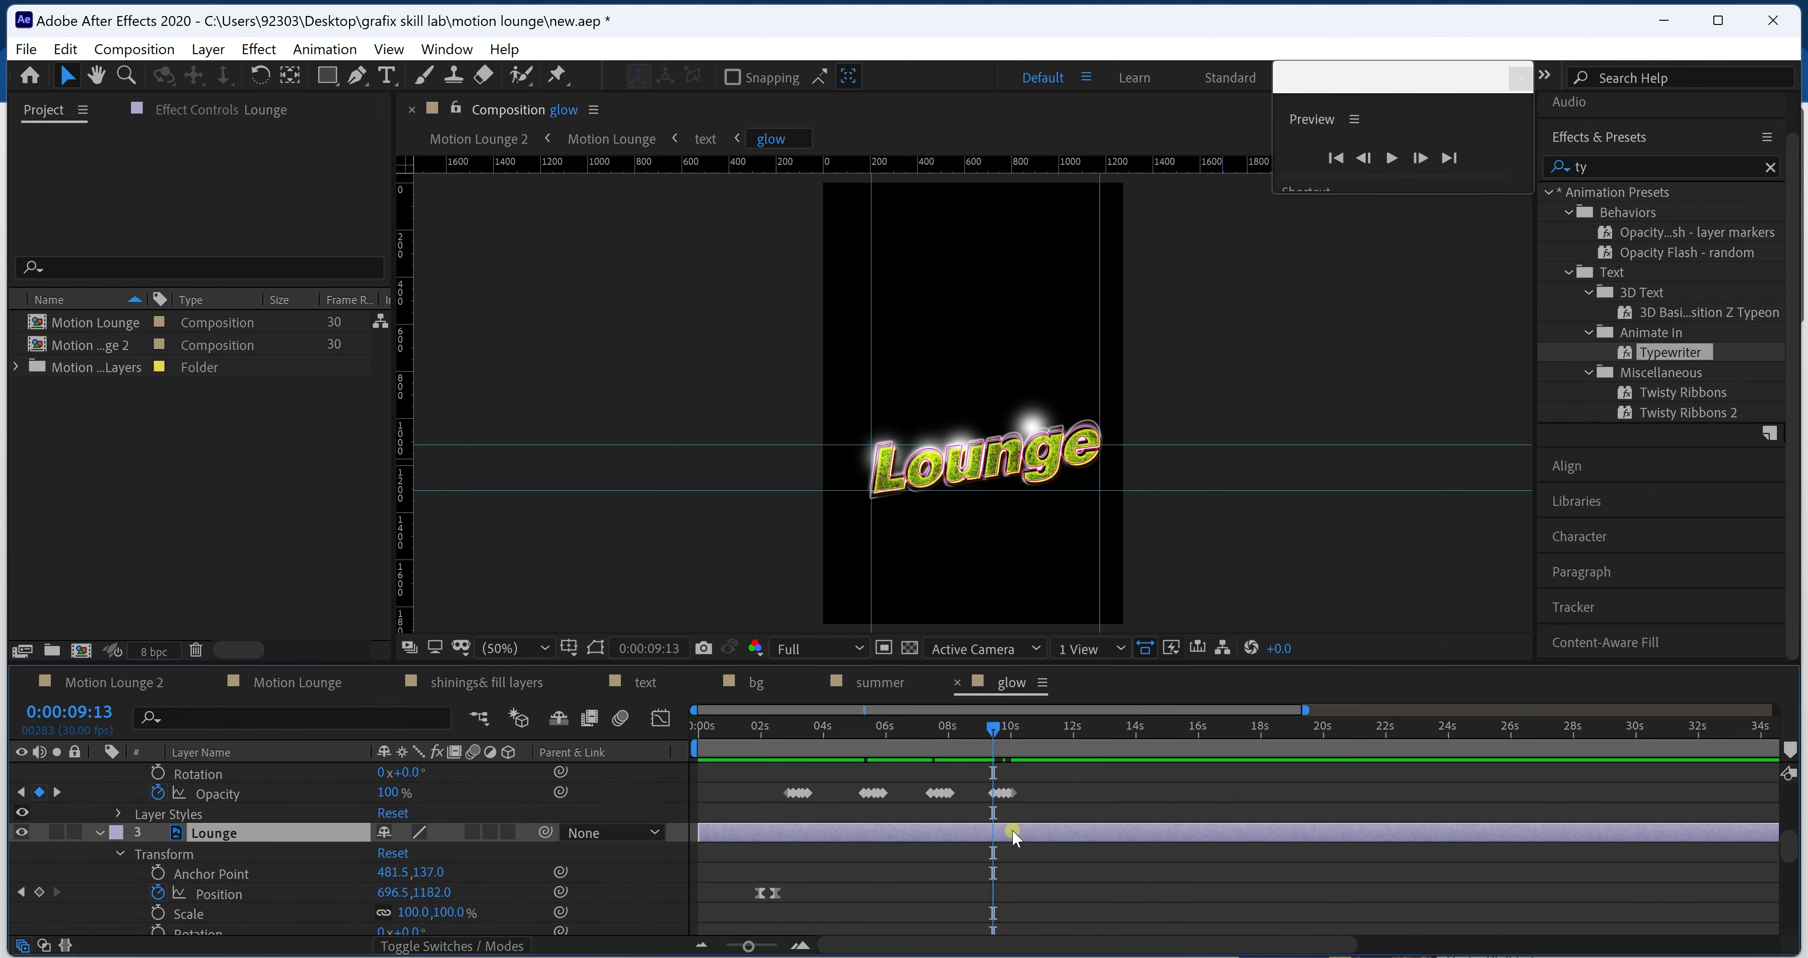
pyautogui.hotkey('ctrl', 'v')
pyautogui.scroll(-2, 1012, 870)
pyautogui.click(1013, 876)
pyautogui.hotkey('ctrl', 'v')
pyautogui.scroll(-4, 1013, 842)
pyautogui.click(1013, 791)
pyautogui.hotkey('ctrl', 'v')
pyautogui.scroll(9, 1004, 874)
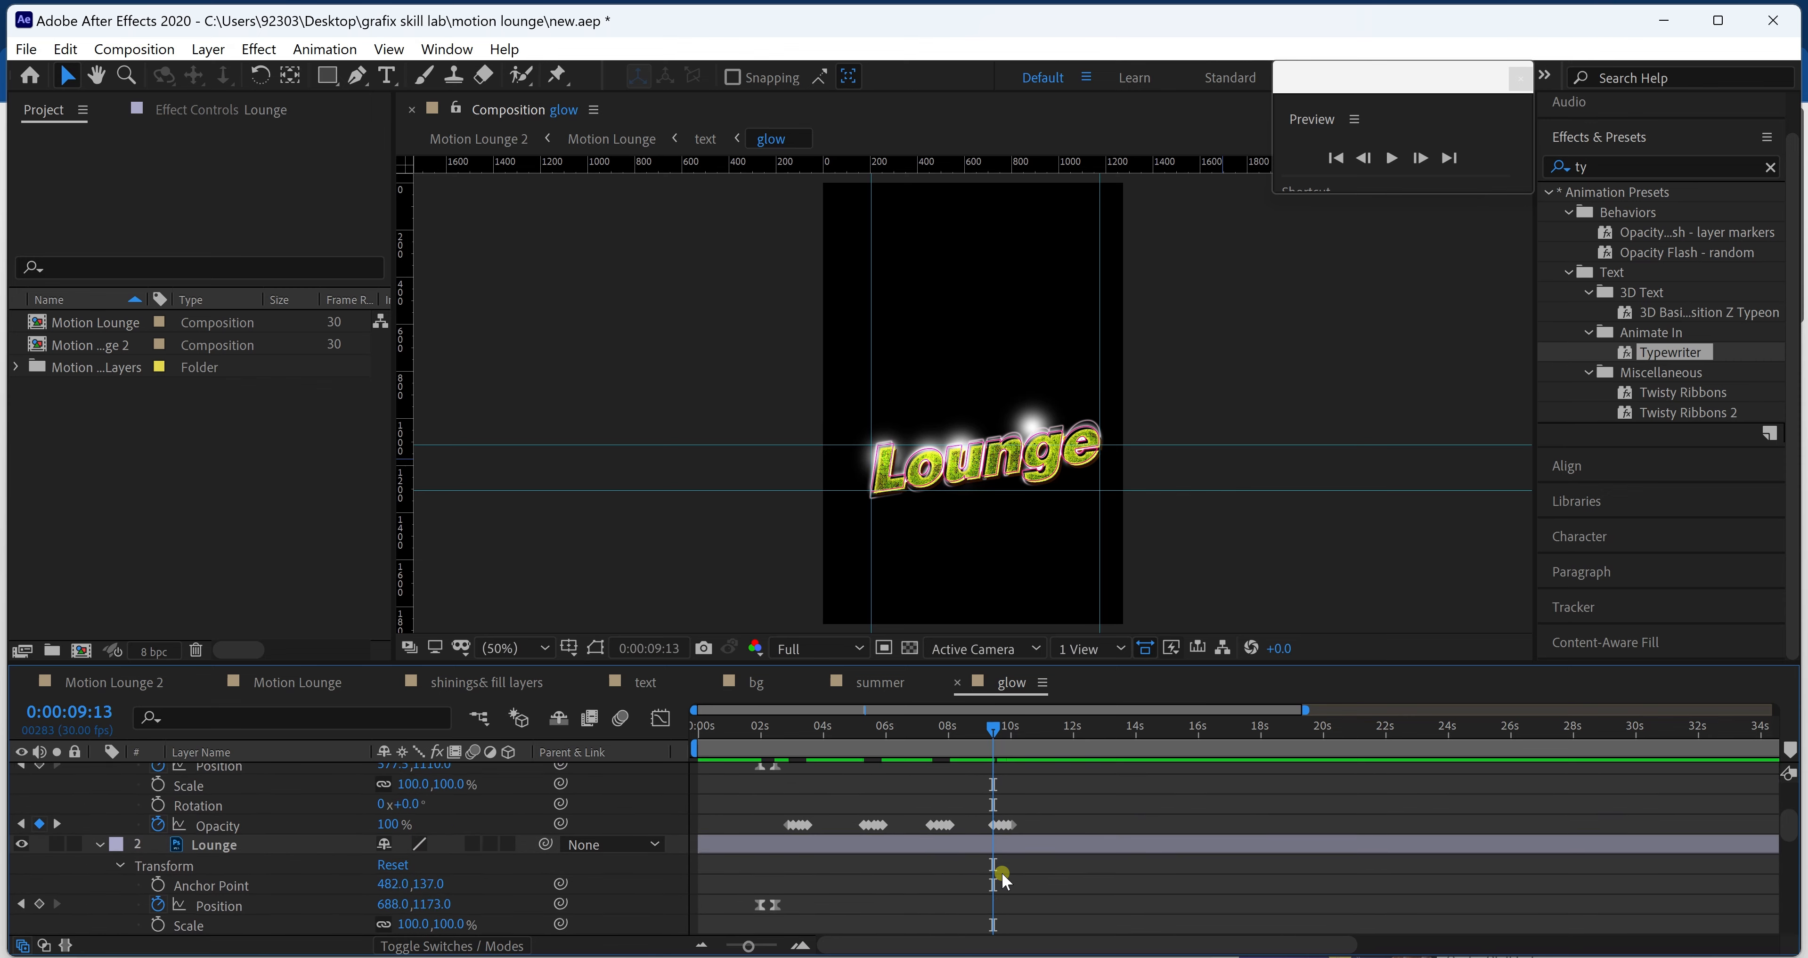
pyautogui.scroll(2, 1002, 875)
# - Preview the Lounge slide-in and repeated flickers from just before the first Position keyframe
pyautogui.click(1053, 730)
pyautogui.click(749, 736)
pyautogui.press('space')
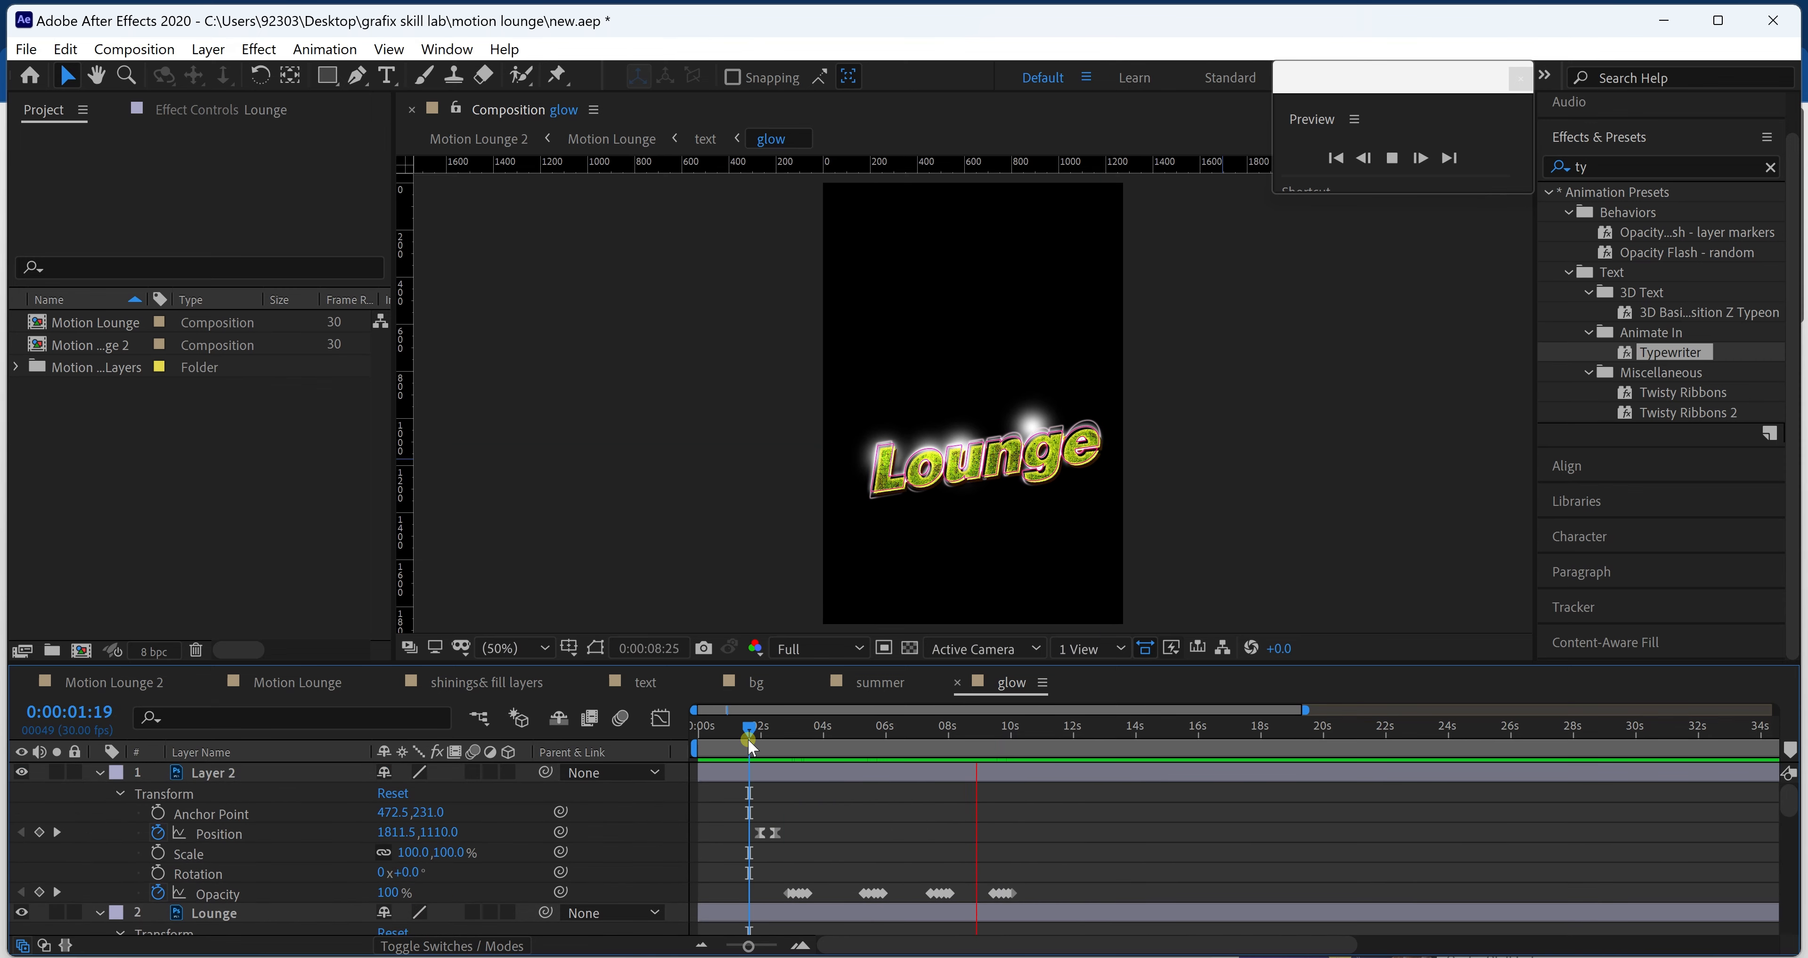
pyautogui.click(748, 735)
pyautogui.press('space')
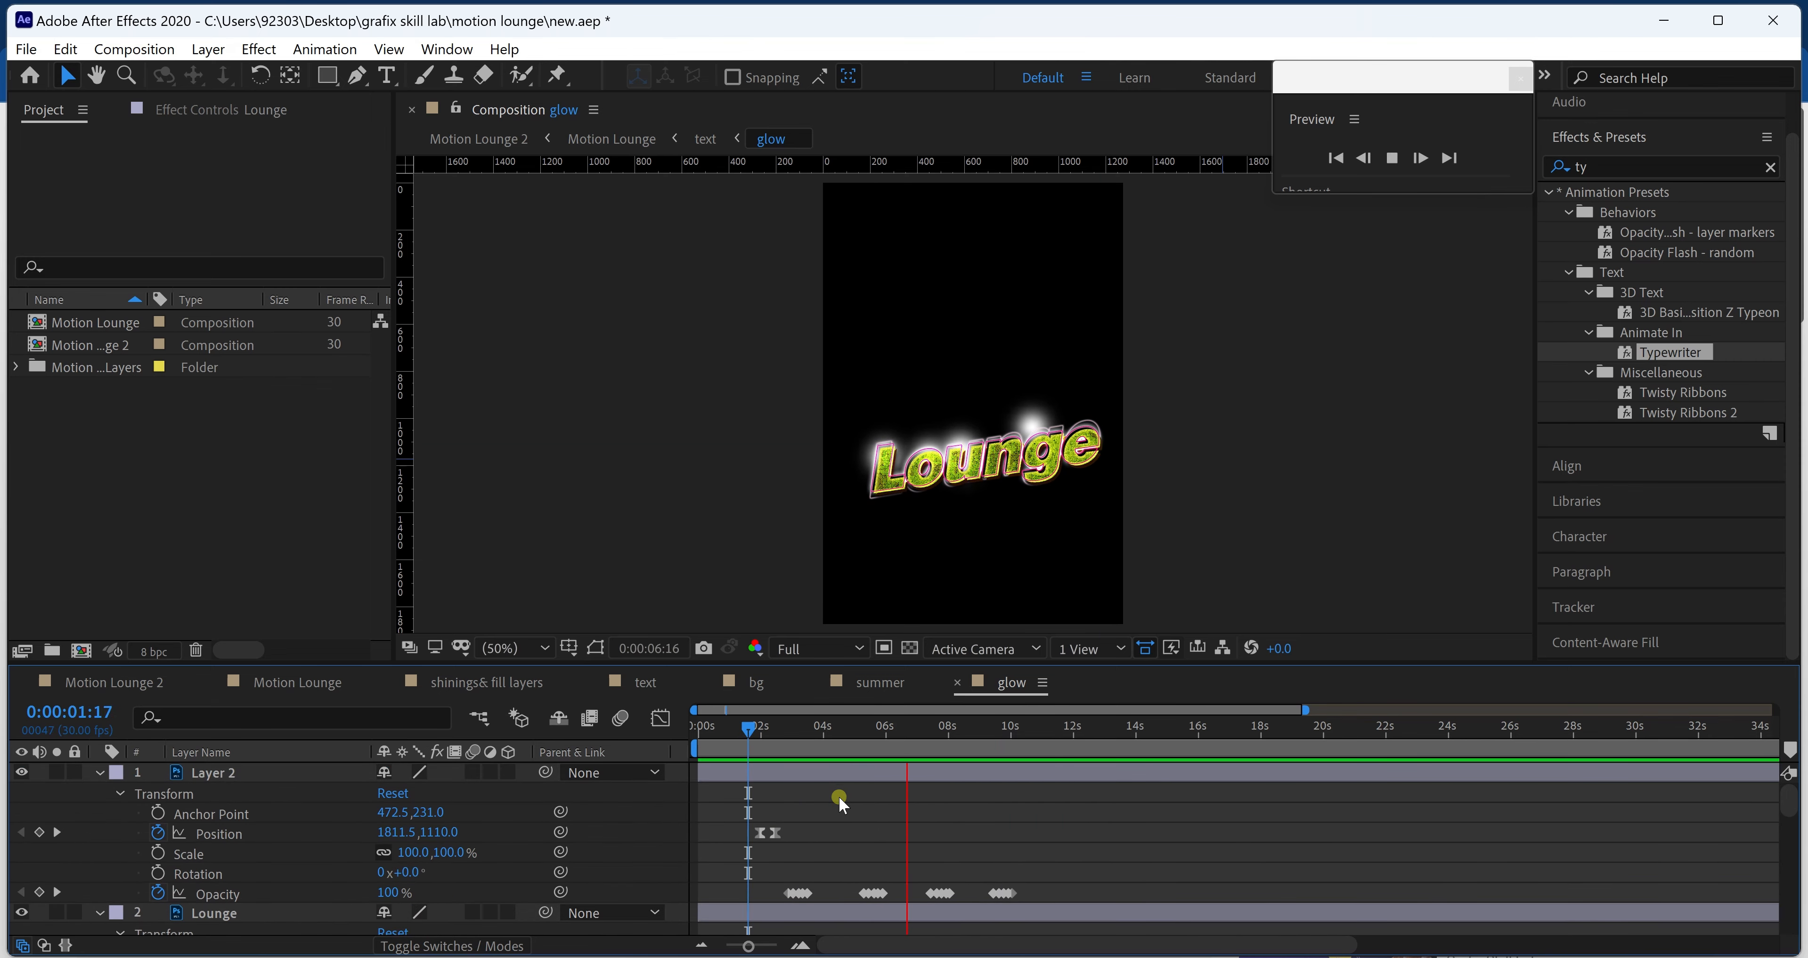
pyautogui.press('space')
# - Tighten the first flicker's Opacity keyframes on all lettering layers so they span about 3.4 to 4.2 seconds
pyautogui.moveTo(846, 870); pyautogui.dragTo(897, 909)
pyautogui.moveTo(873, 893); pyautogui.dragTo(895, 939)
pyautogui.hotkey('ctrl', 'z')
pyautogui.moveTo(870, 905); pyautogui.dragTo(832, 911)
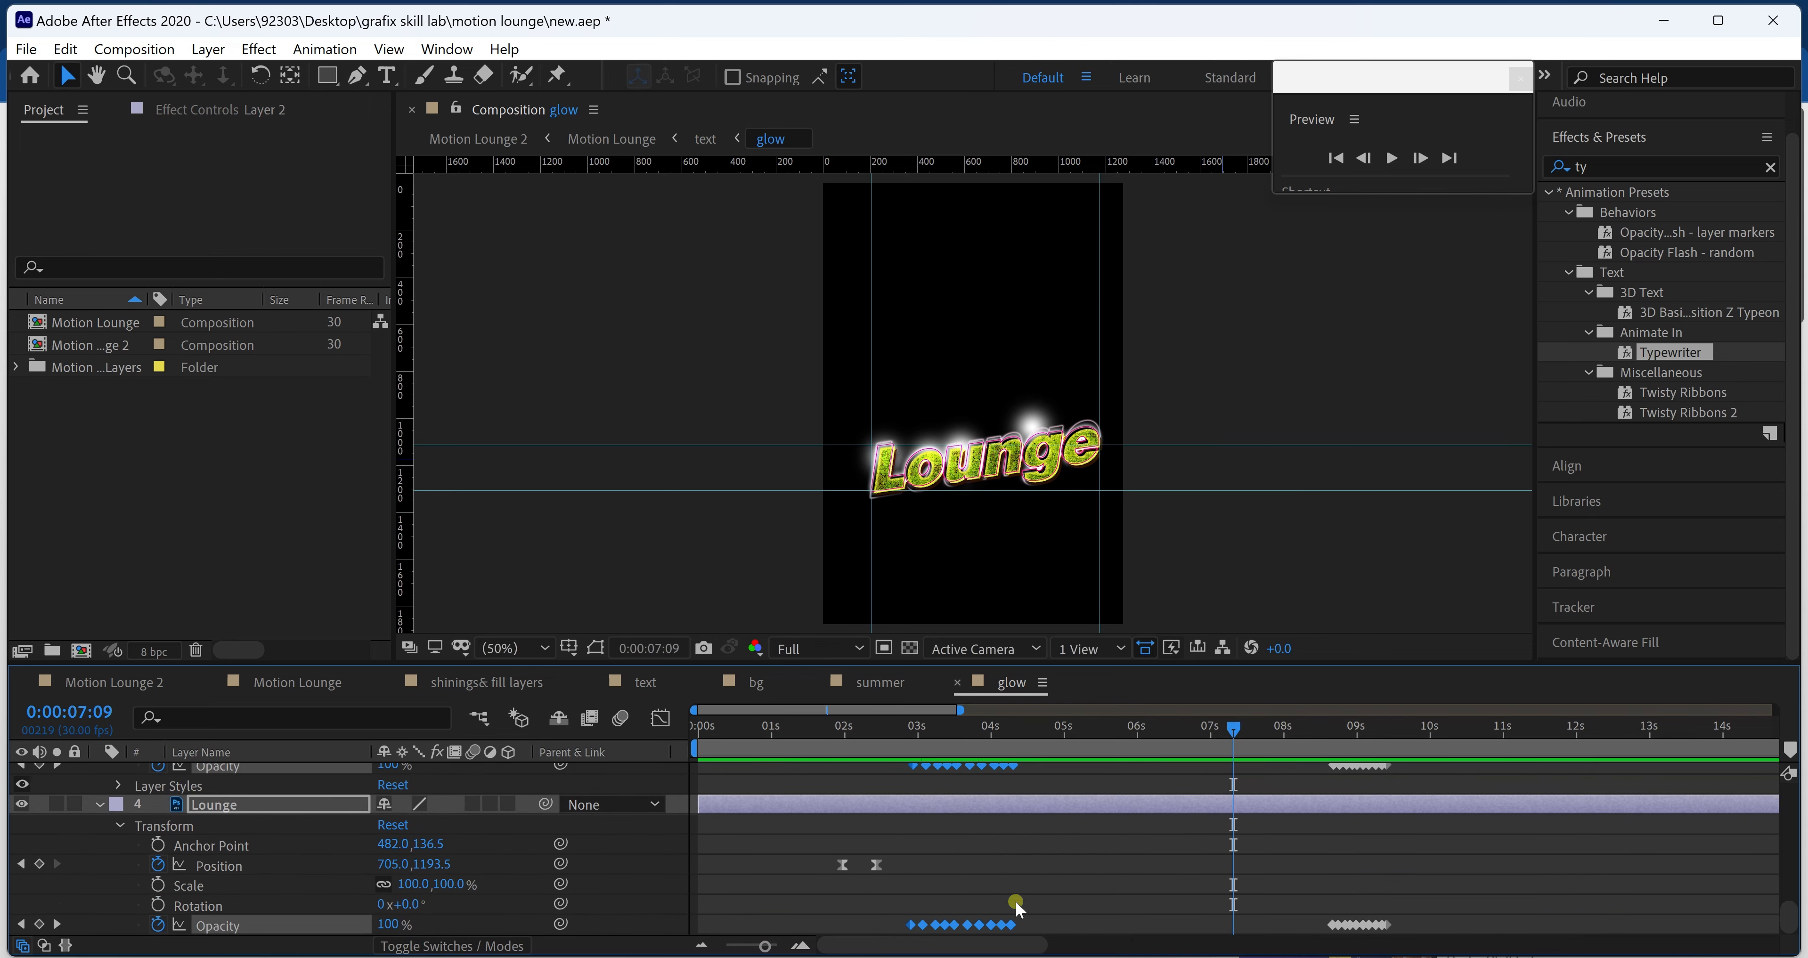
pyautogui.scroll(2, 1004, 849)
pyautogui.click(1002, 846)
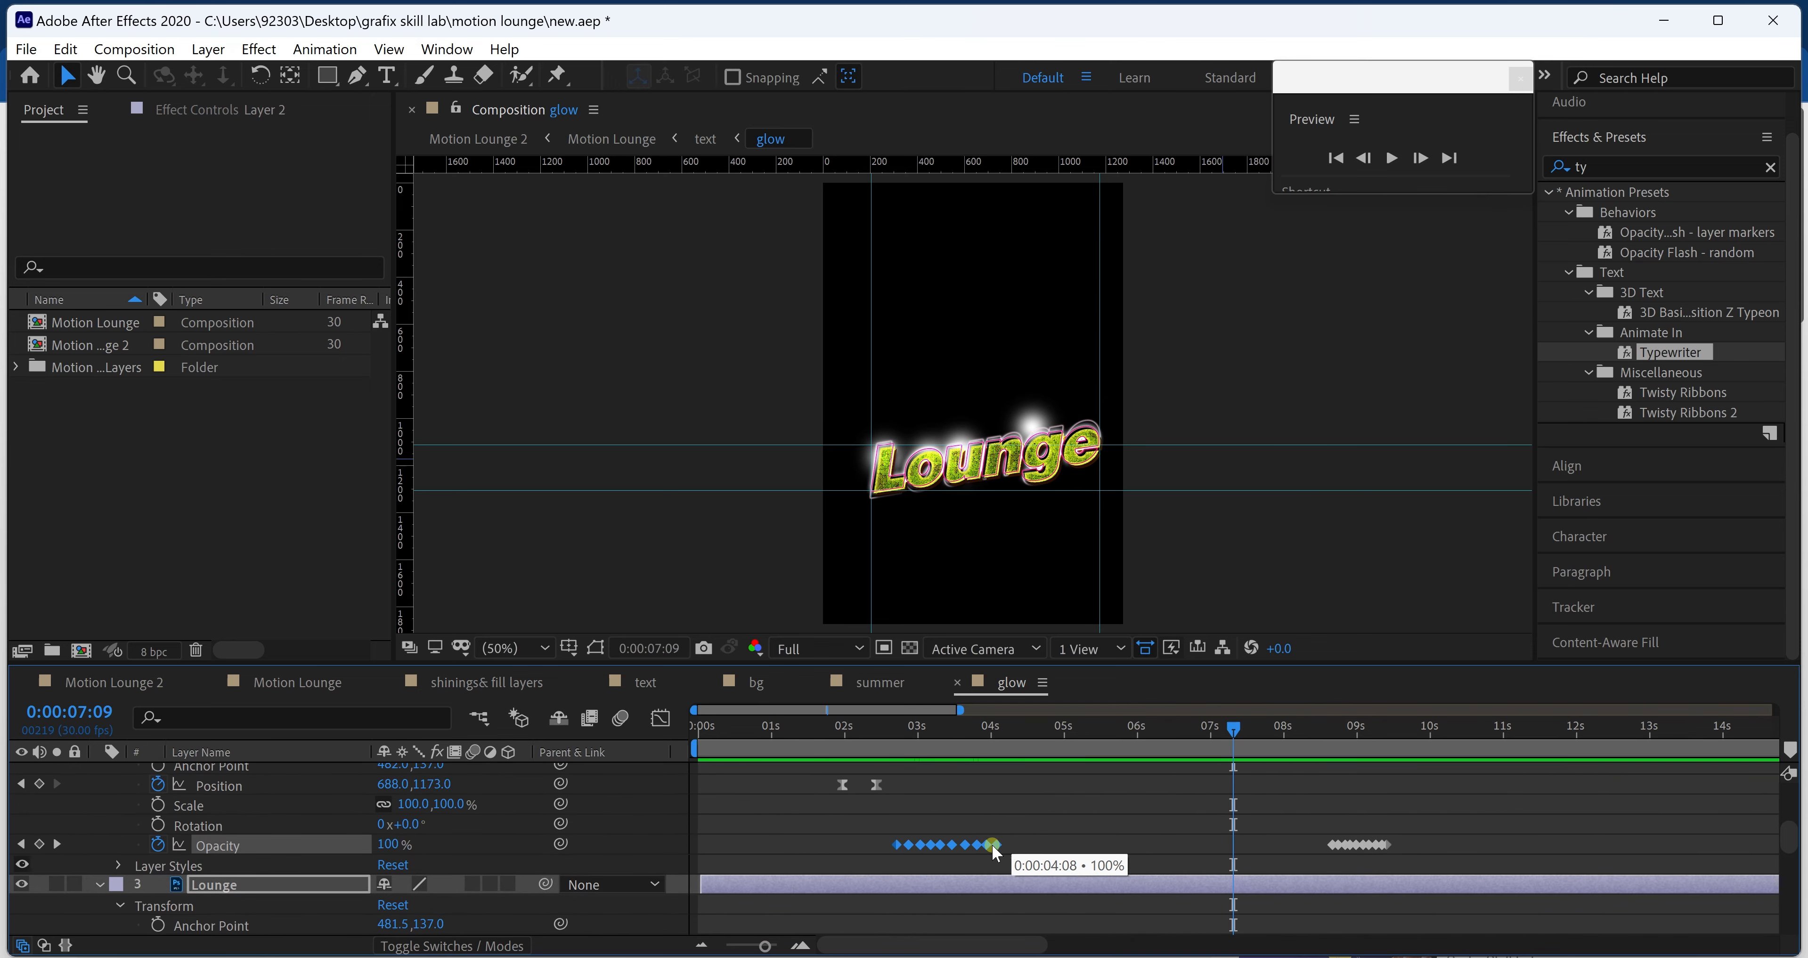
pyautogui.scroll(-7, 1000, 856)
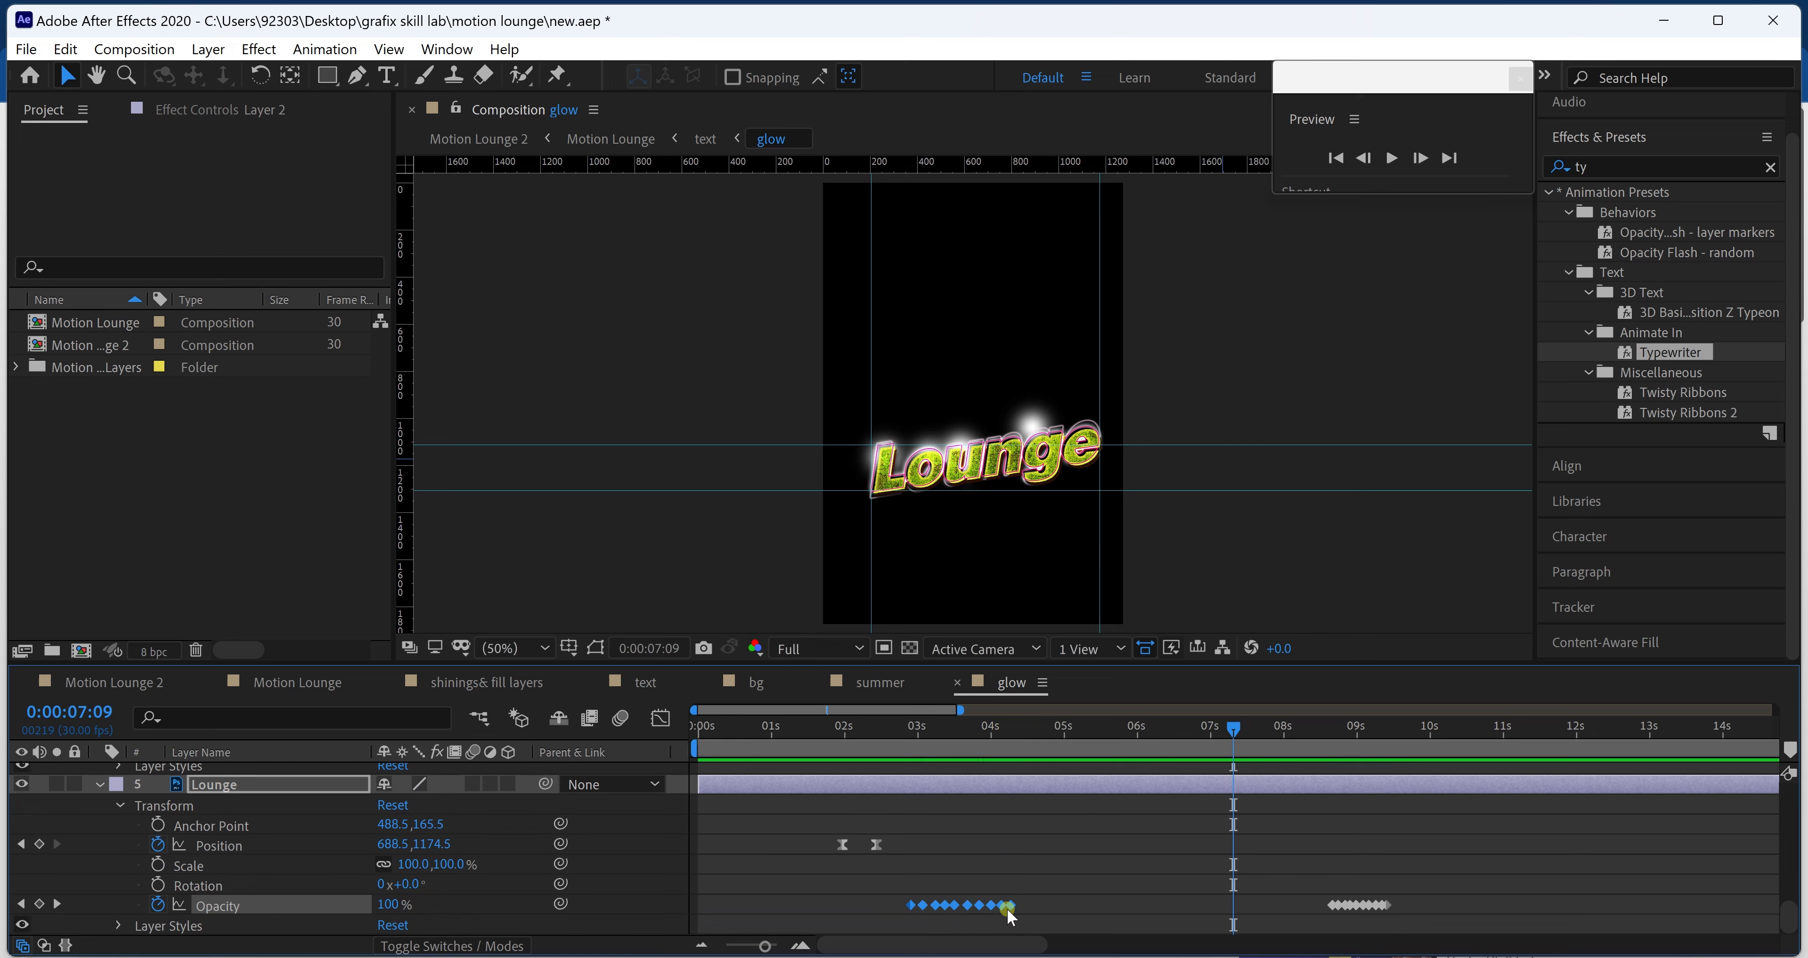
pyautogui.moveTo(1000, 905); pyautogui.dragTo(1039, 905)
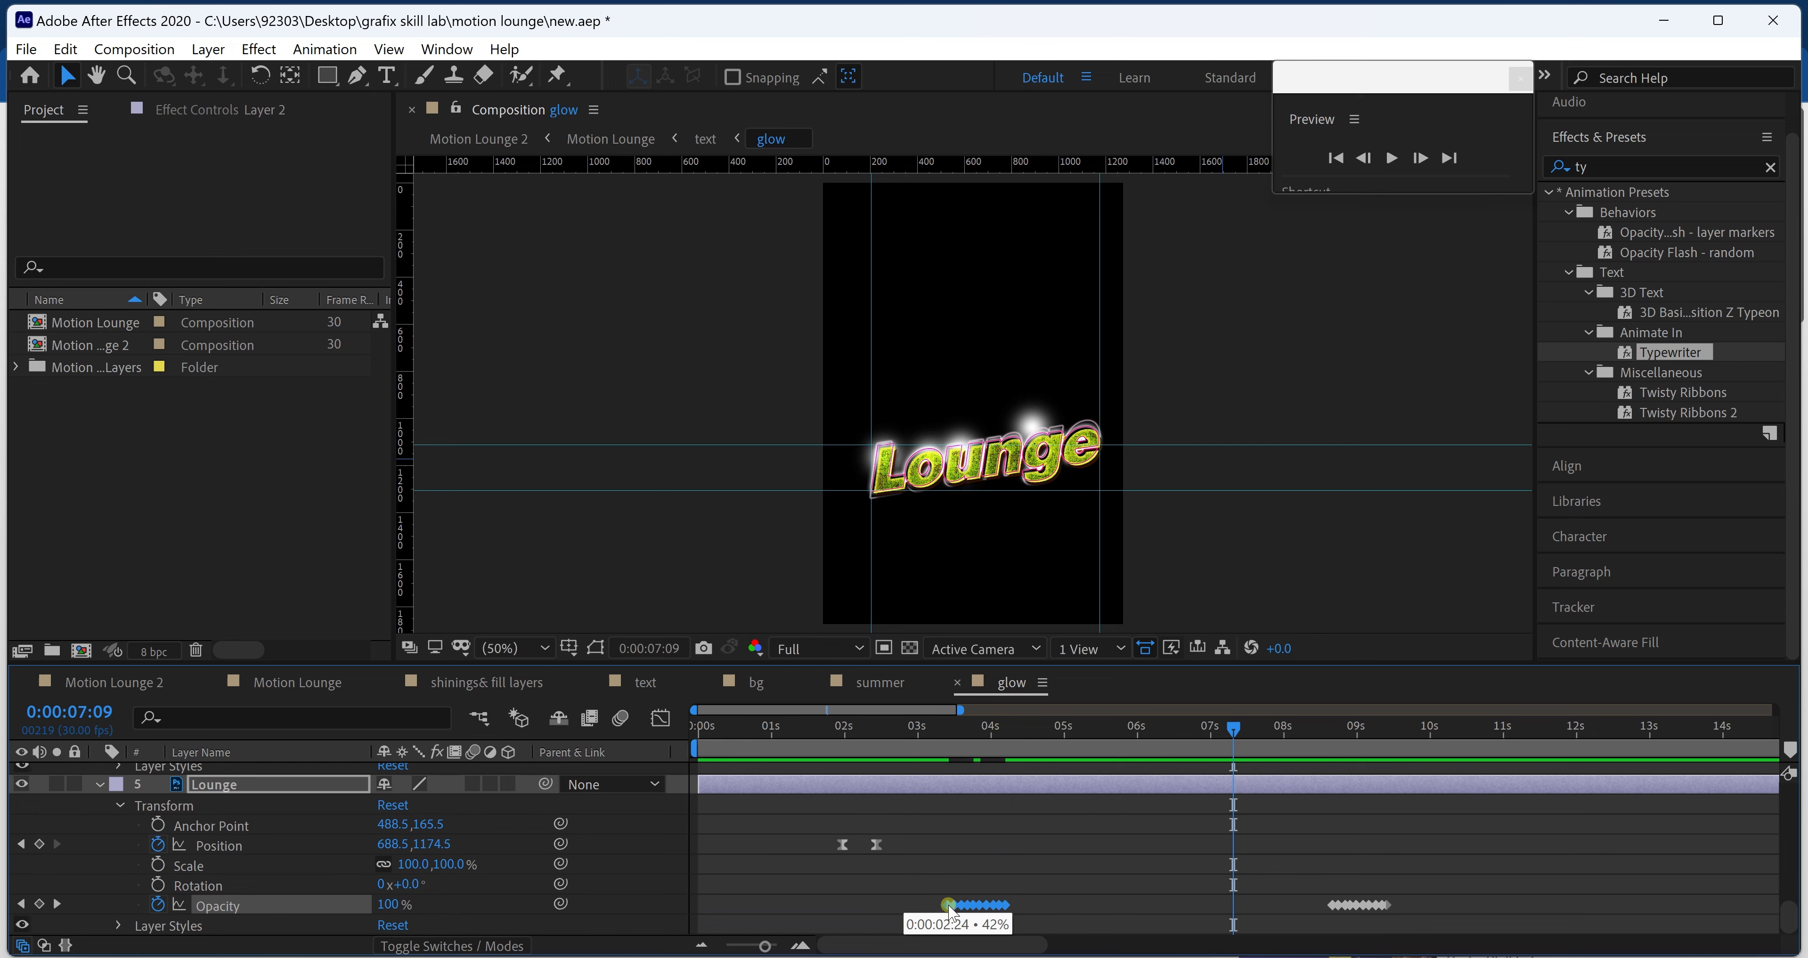
# - Preview the tightened flicker from 0:00:02:15
pyautogui.click(880, 731)
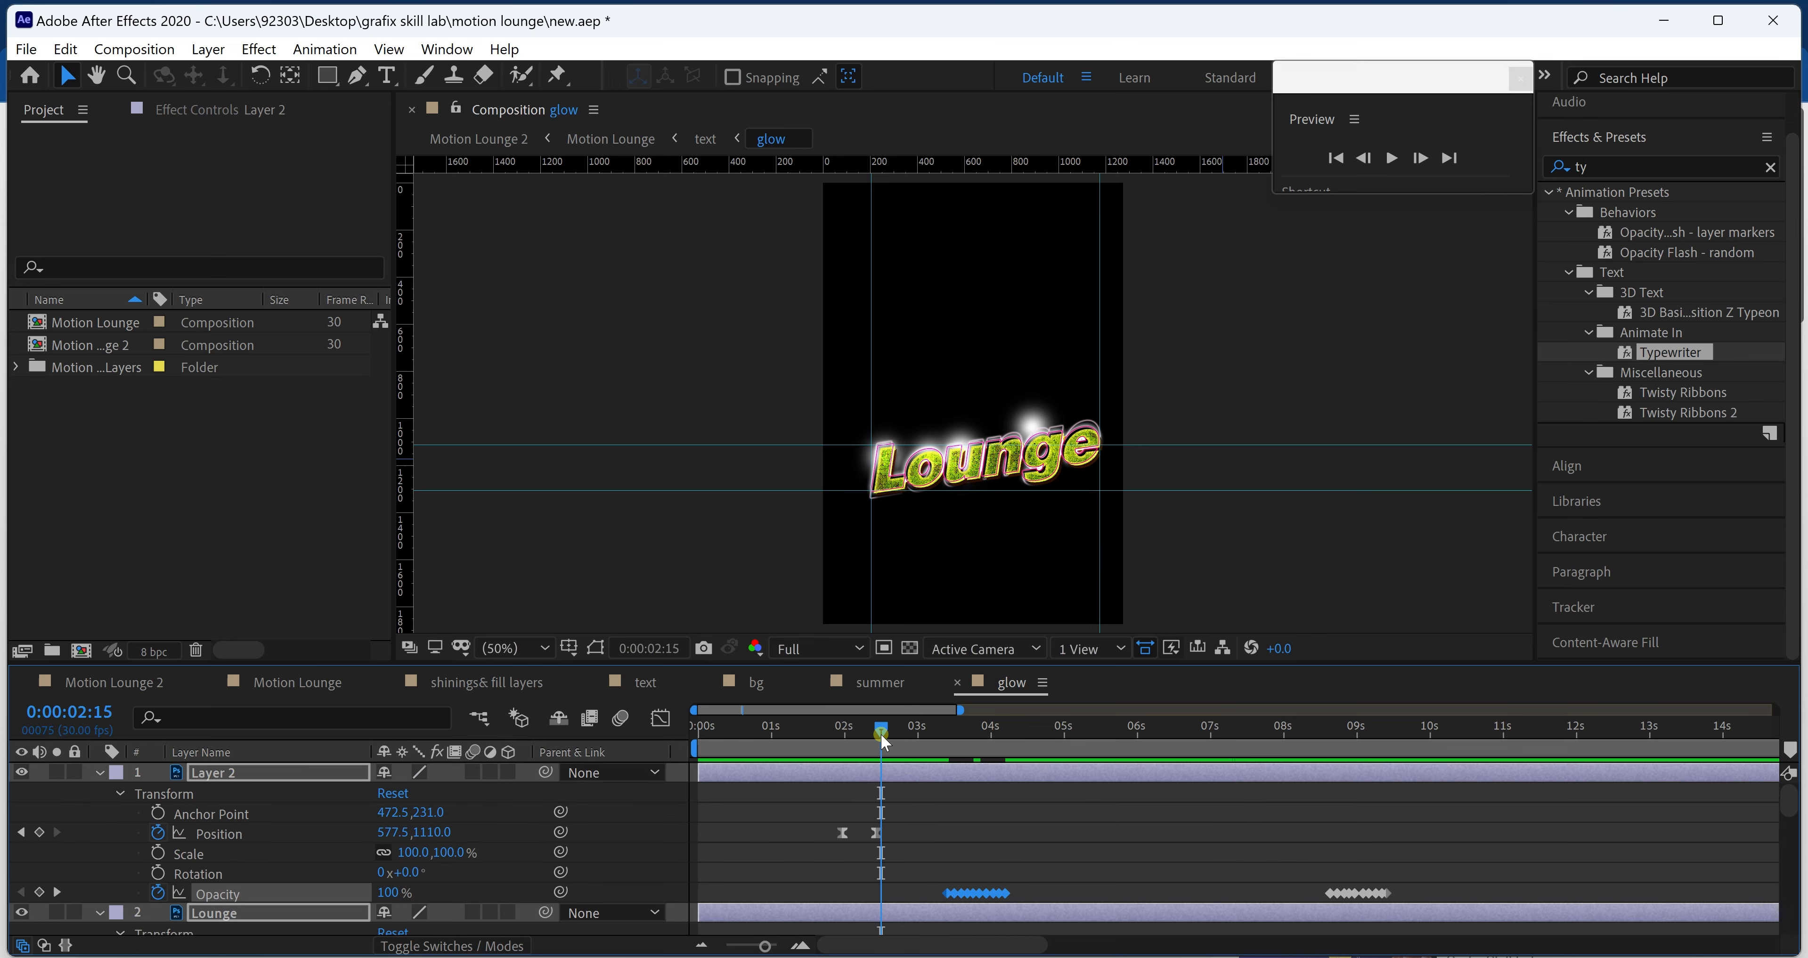
pyautogui.press('space')
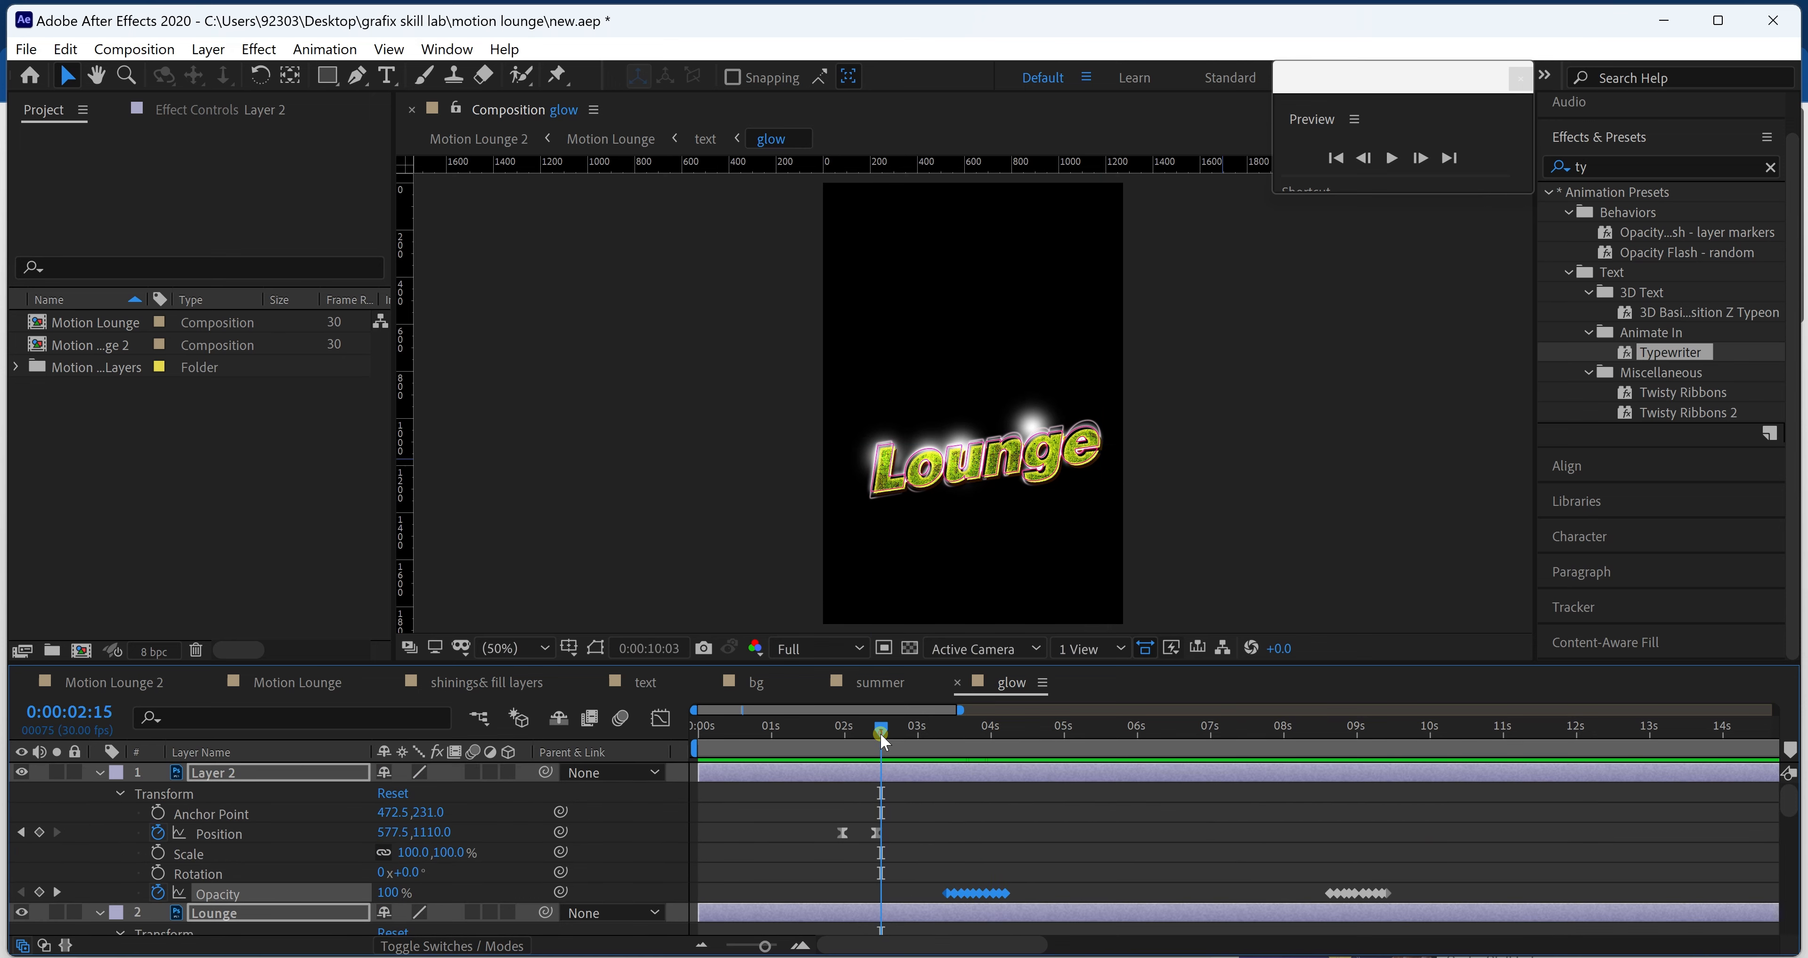
pyautogui.click(705, 744)
# - Repeat the tightened flicker's Opacity keyframes on the lettering layers at 0:00:08:27
pyautogui.moveTo(1264, 823); pyautogui.dragTo(1197, 904)
pyautogui.moveTo(1286, 734); pyautogui.dragTo(1352, 734)
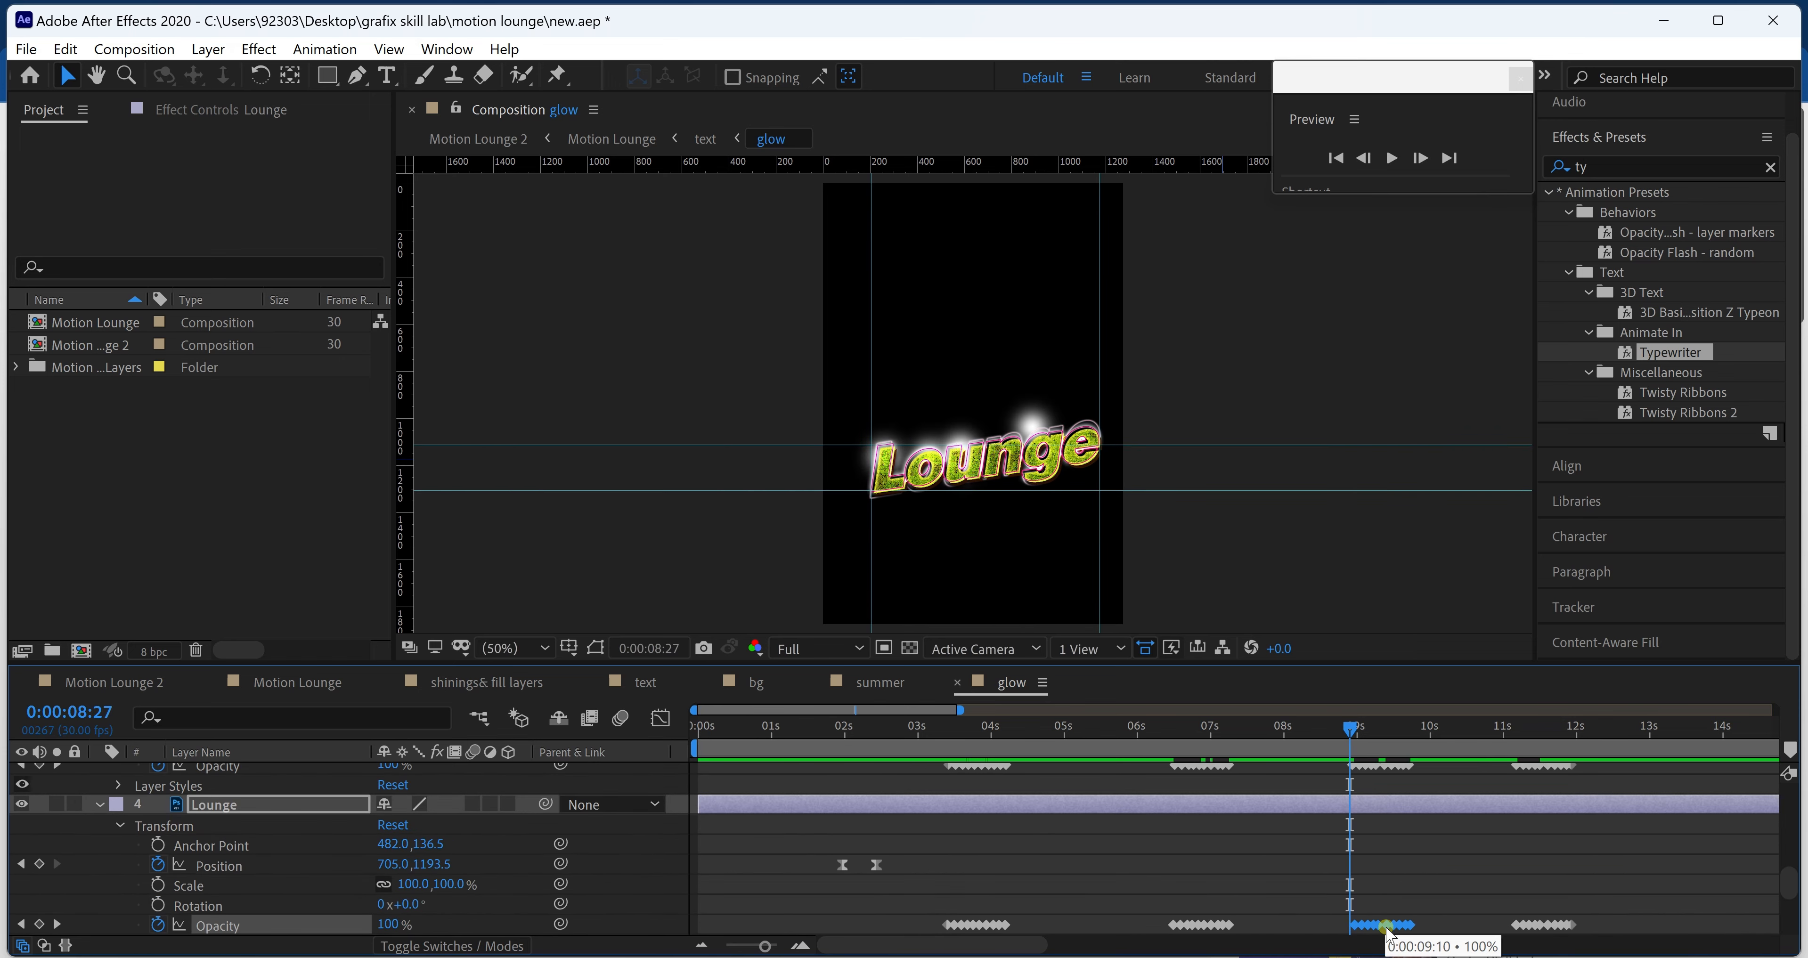
pyautogui.click(1355, 735)
pyautogui.moveTo(1380, 927); pyautogui.dragTo(1383, 927)
pyautogui.scroll(-3, 1441, 874)
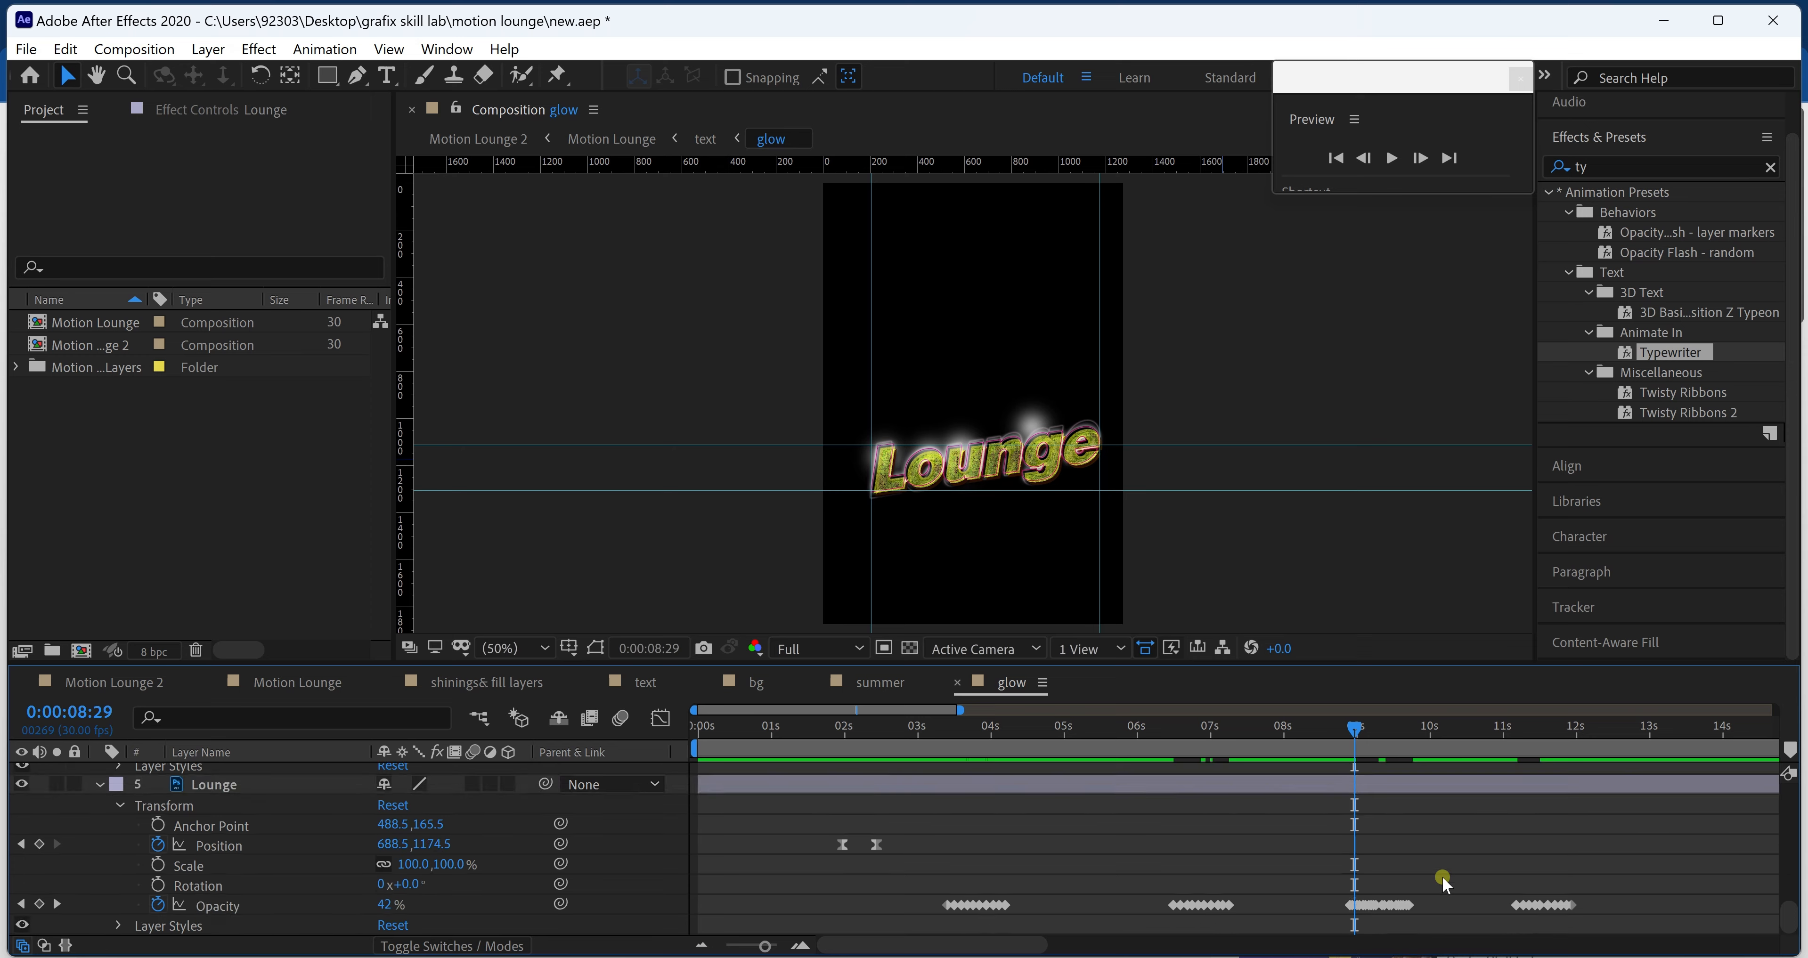
pyautogui.scroll(-1, 1442, 873)
# - Paste the tightened flicker's Opacity keyframes onto each lettering layer at 0:00:13:20
pyautogui.click(1651, 734)
pyautogui.click(1655, 786)
pyautogui.click(1699, 734)
pyautogui.hotkey('ctrl', 'v')
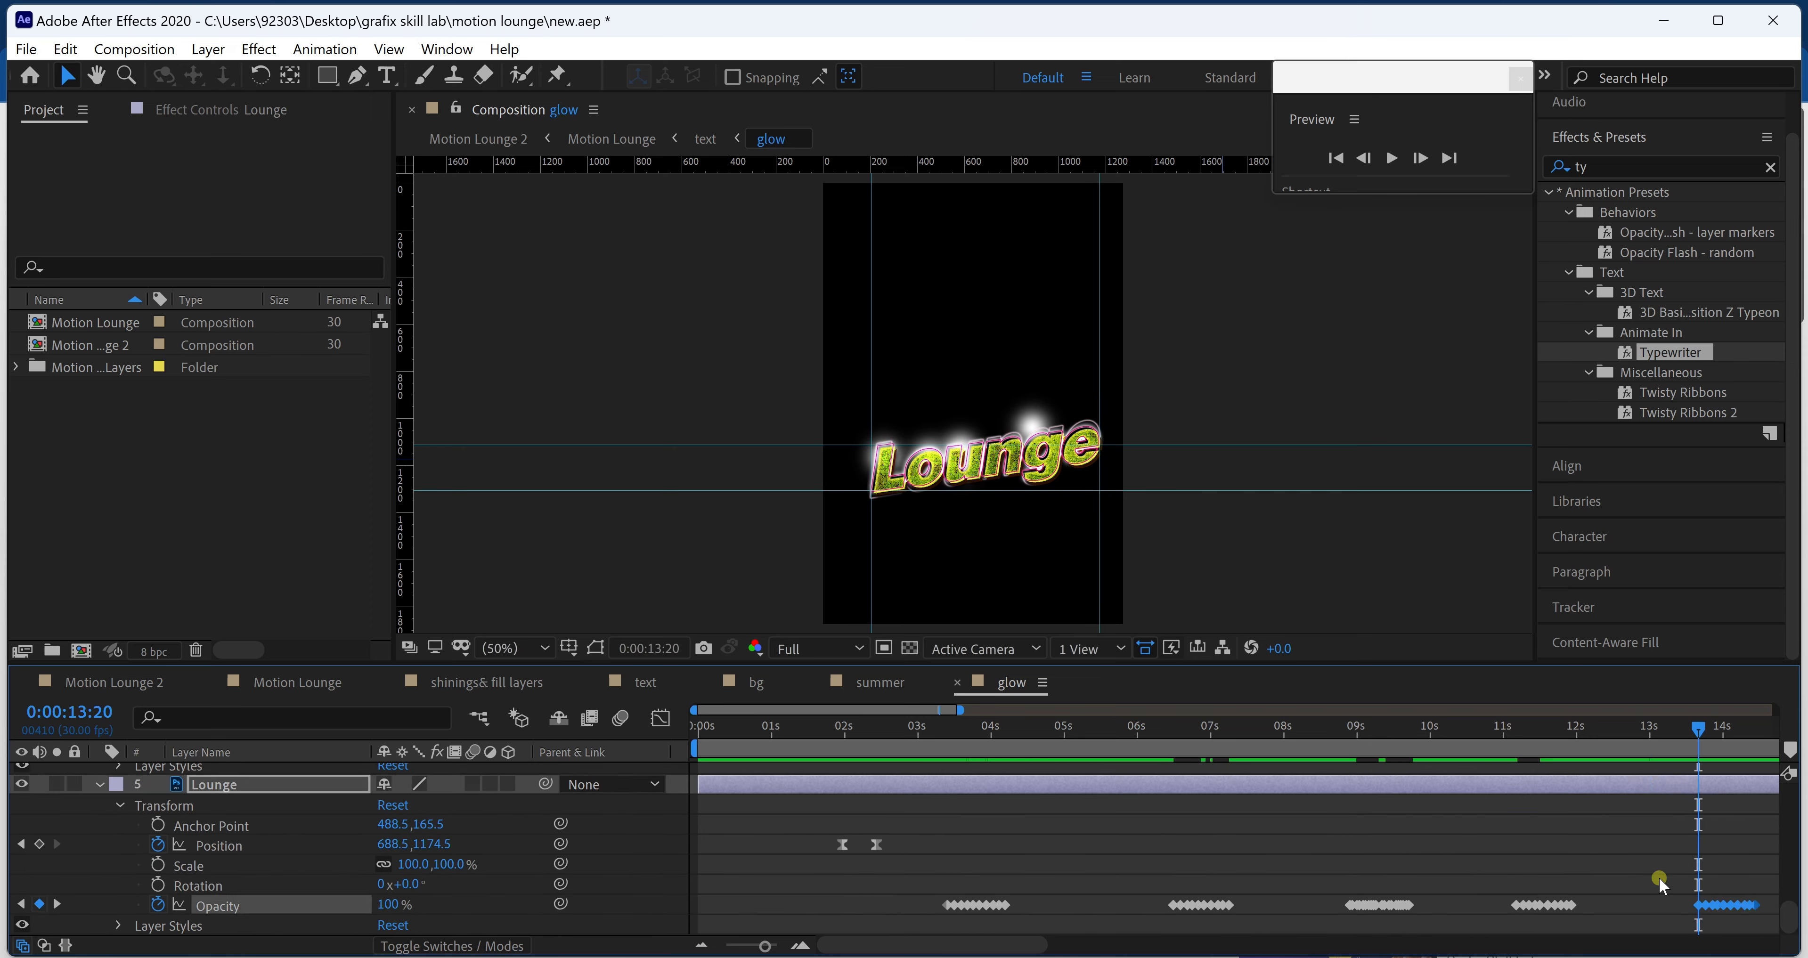
pyautogui.scroll(3, 1658, 879)
pyautogui.click(1640, 806)
pyautogui.hotkey('ctrl', 'v')
pyautogui.scroll(3, 1641, 805)
pyautogui.click(1640, 847)
pyautogui.scroll(1, 1639, 851)
pyautogui.click(1642, 775)
pyautogui.hotkey('ctrl', 'v')
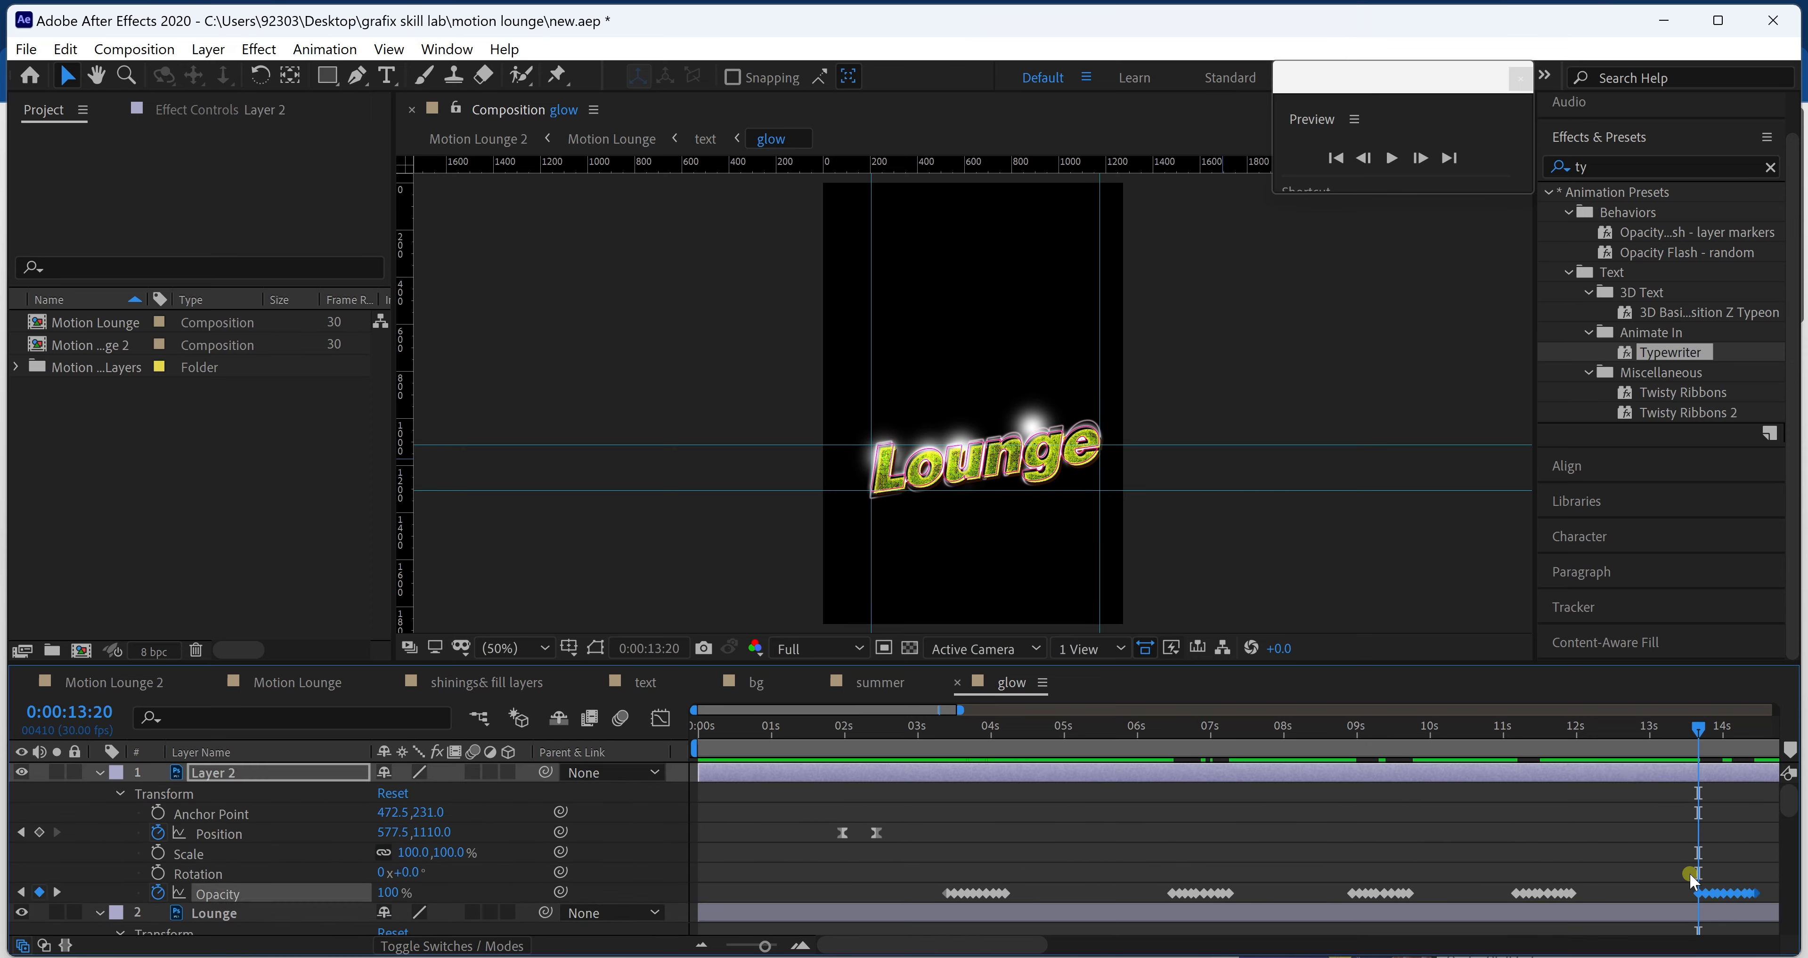
pyautogui.scroll(-2, 1689, 875)
pyautogui.scroll(2, 1689, 877)
pyautogui.click(1675, 876)
pyautogui.hotkey('ctrl', 'v')
# - Paste the tightened flicker's Opacity keyframes onto each lettering layer at 0:00:15:21
pyautogui.scroll(3, 1675, 875)
pyautogui.moveTo(886, 946); pyautogui.dragTo(1032, 947)
pyautogui.click(1162, 734)
pyautogui.click(1185, 772)
pyautogui.hotkey('ctrl', 'v')
pyautogui.scroll(-3, 1165, 892)
pyautogui.click(1176, 796)
pyautogui.hotkey('ctrl', 'v')
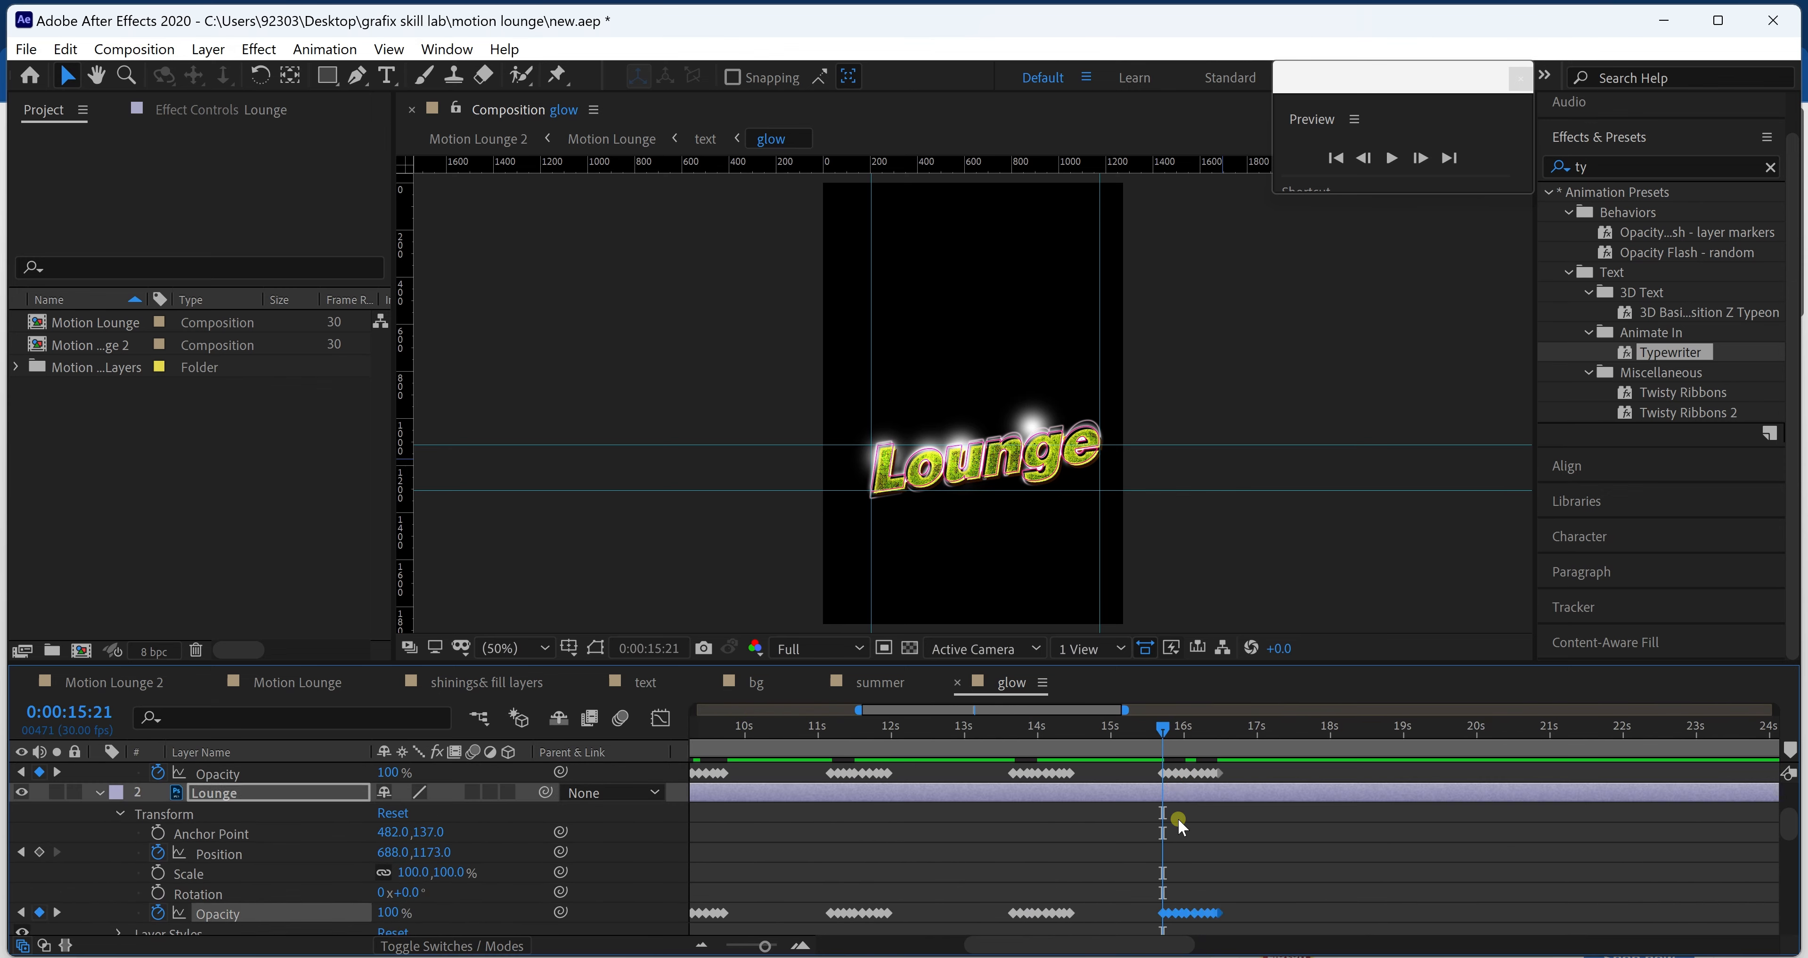
pyautogui.scroll(-3, 1179, 823)
pyautogui.click(1181, 835)
pyautogui.scroll(-3, 1176, 849)
pyautogui.click(1172, 812)
pyautogui.scroll(-3, 1174, 813)
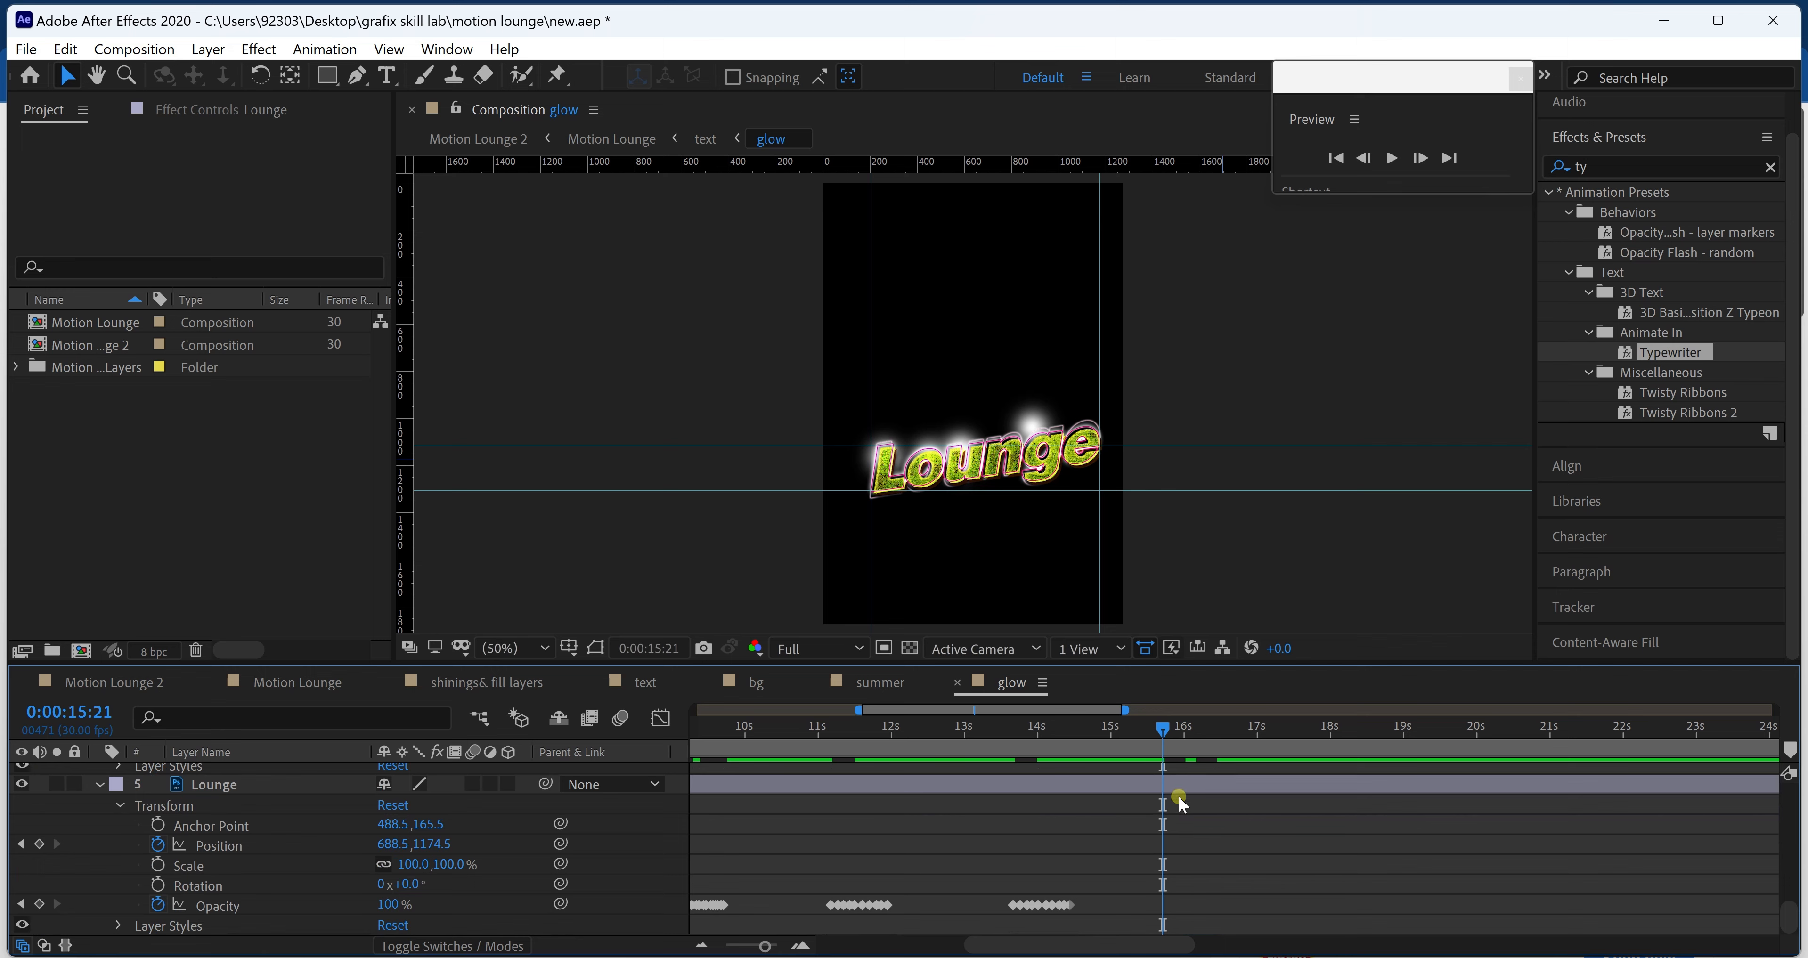
pyautogui.click(1123, 784)
pyautogui.hotkey('ctrl', 'v')
# - Copy the whole series of flicker Opacity keyframes and paste it onto each lettering layer at 0:00:18:00
pyautogui.click(701, 945)
pyautogui.click(700, 946)
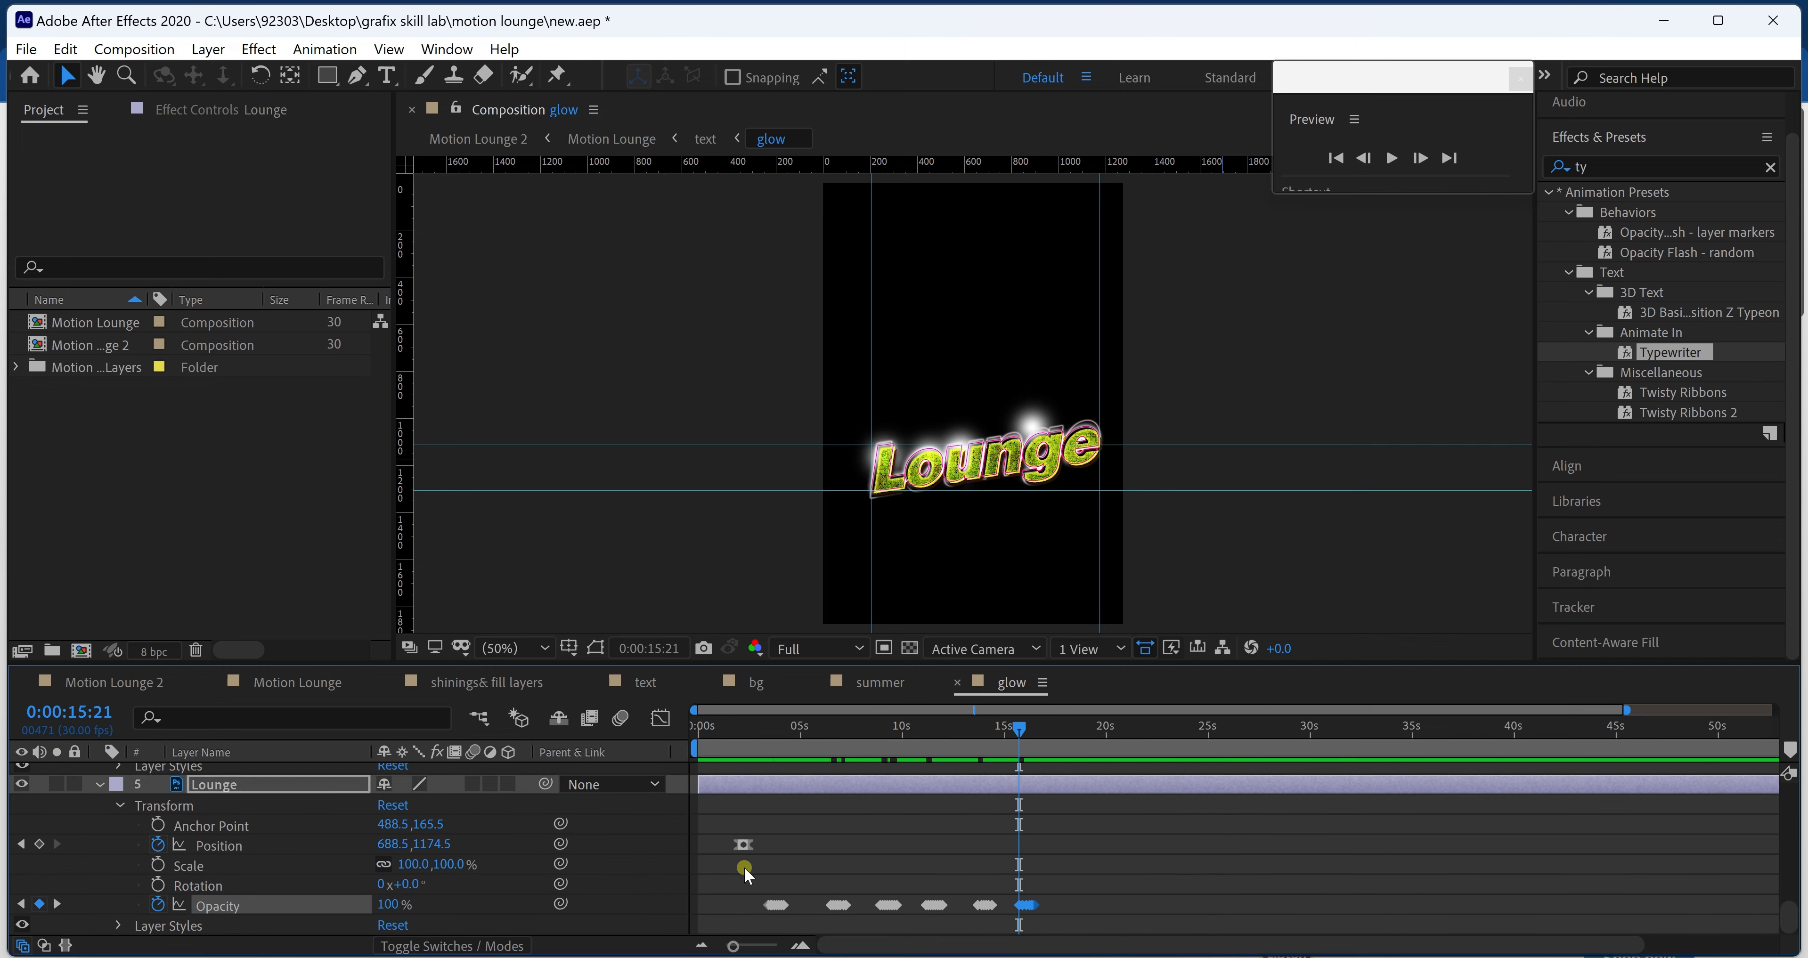
pyautogui.moveTo(734, 932); pyautogui.dragTo(1045, 886)
pyautogui.hotkey('ctrl', 'c')
pyautogui.scroll(6, 1049, 889)
pyautogui.click(1066, 732)
pyautogui.click(1074, 773)
pyautogui.hotkey('ctrl', 'v')
pyautogui.scroll(-3, 1077, 857)
pyautogui.click(1089, 856)
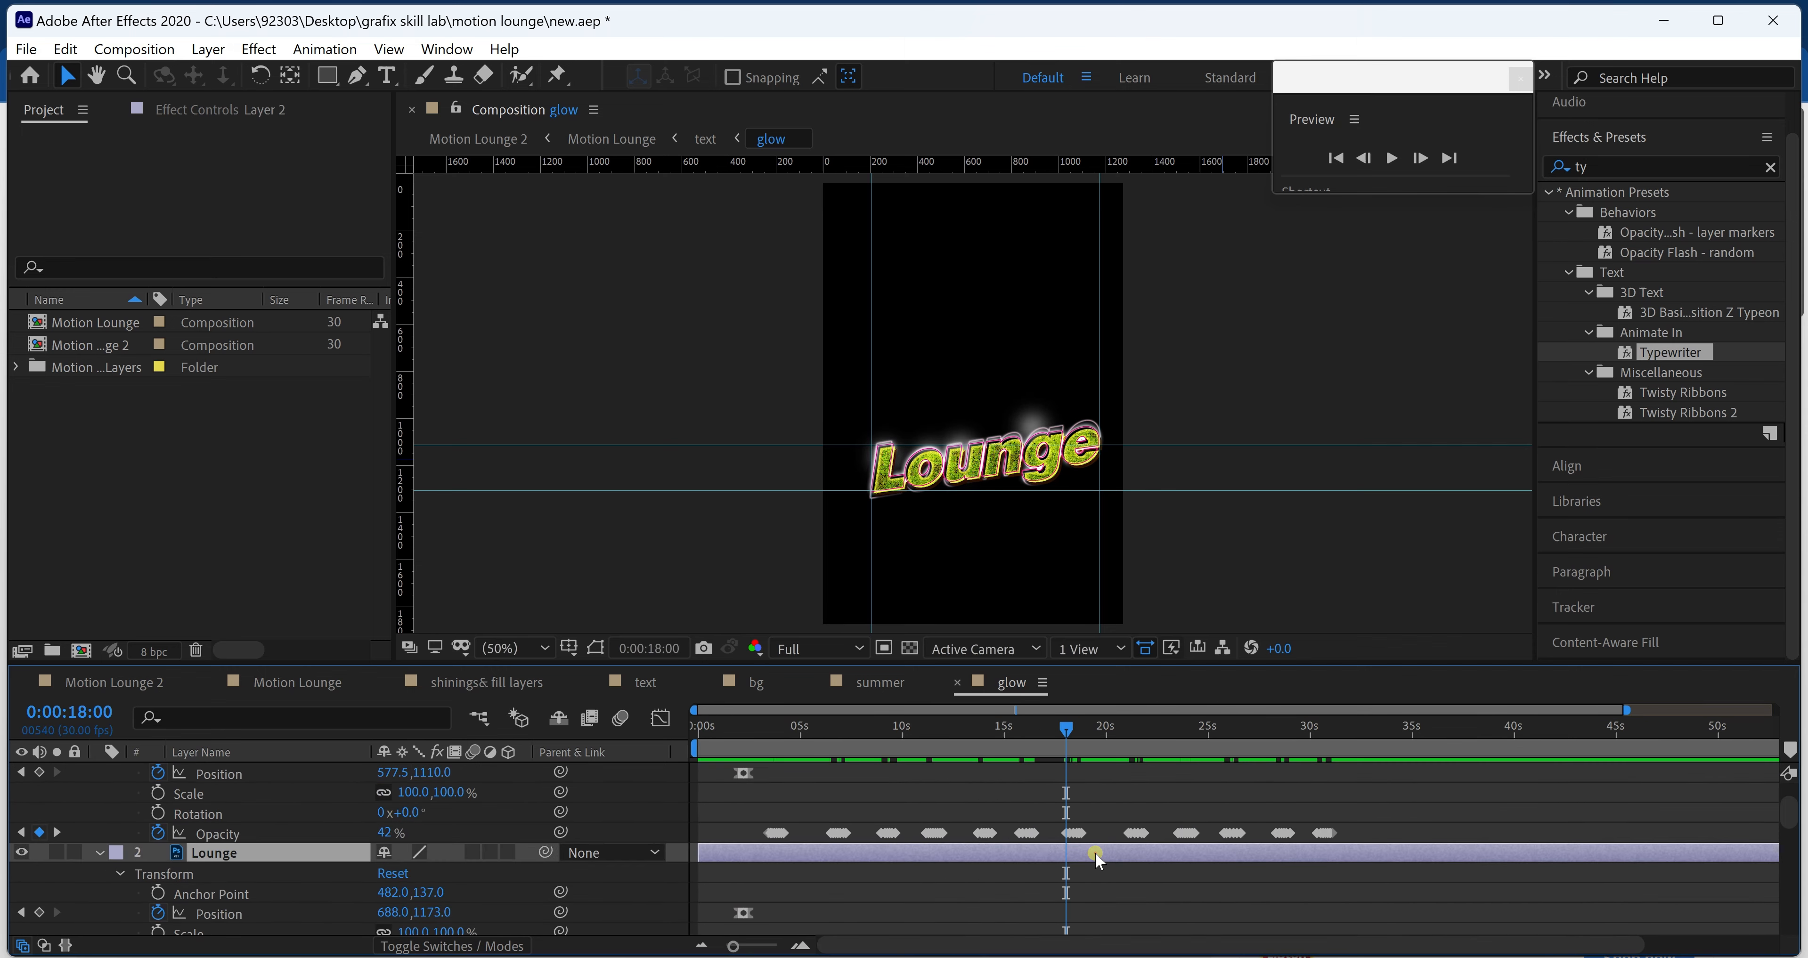
pyautogui.scroll(-1, 1095, 852)
pyautogui.click(1097, 841)
pyautogui.scroll(3, 1096, 835)
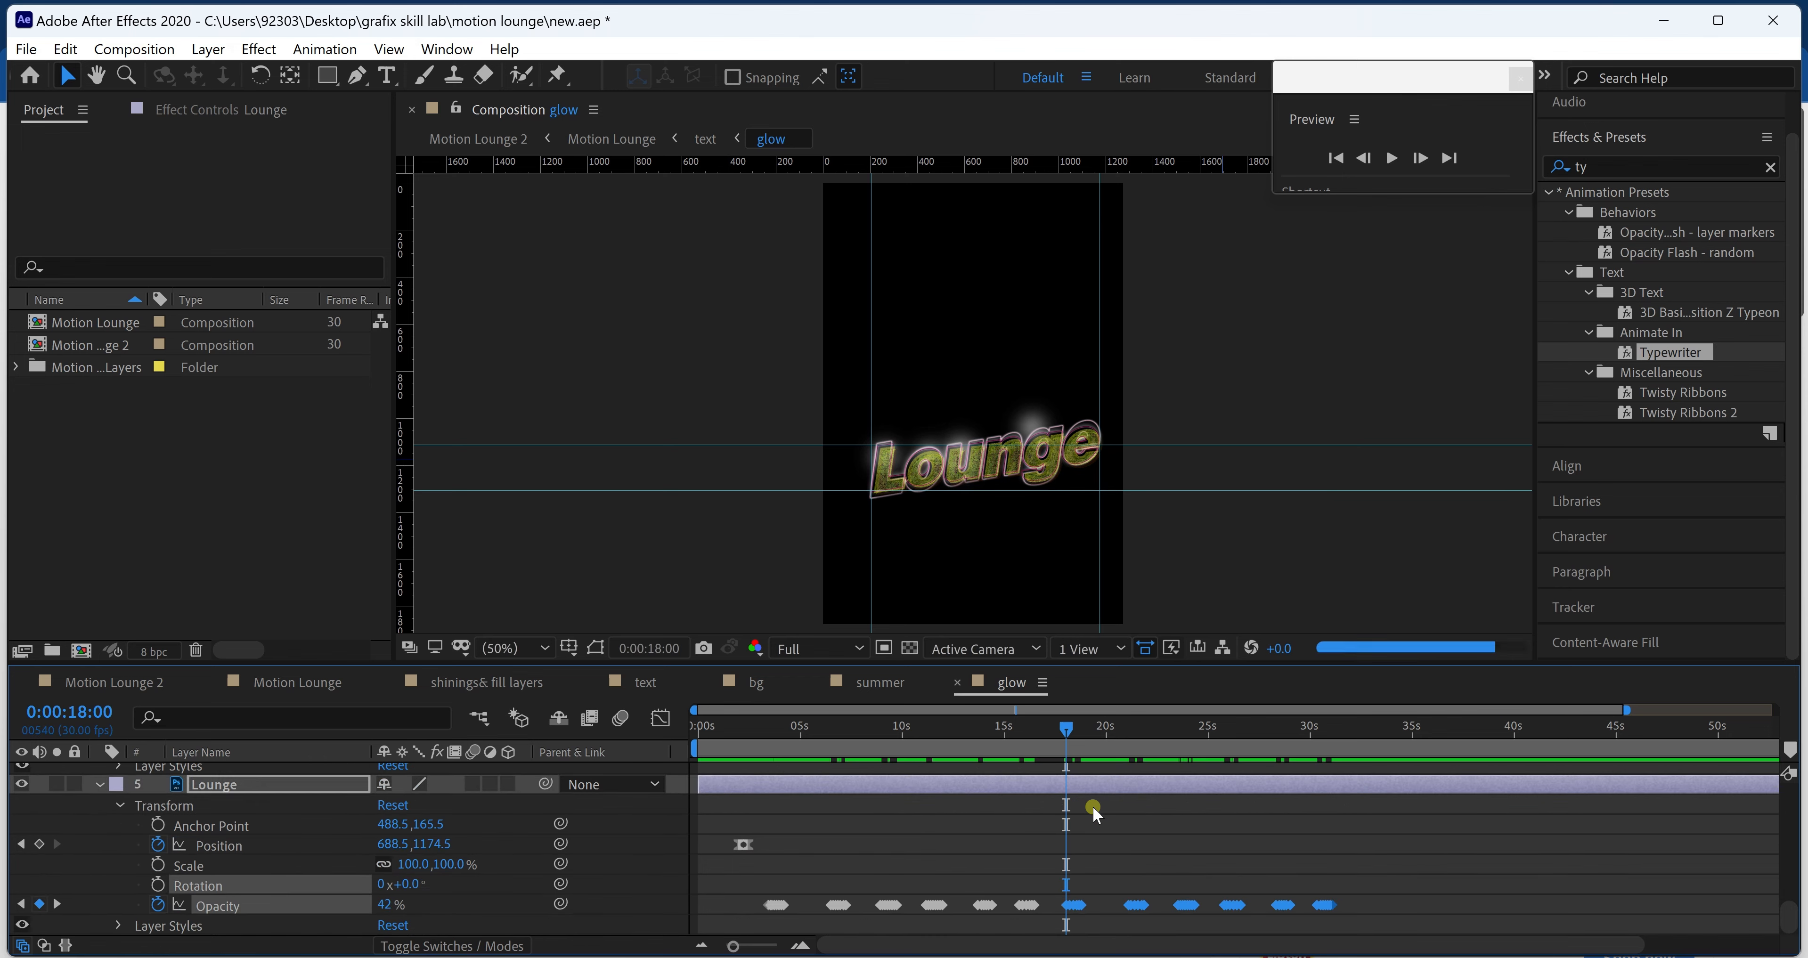
# - Paste the copied series of flicker Opacity keyframes onto the lettering layers at 0:00:32:22
pyautogui.scroll(-2, 1097, 814)
pyautogui.moveTo(1333, 726); pyautogui.dragTo(1366, 726)
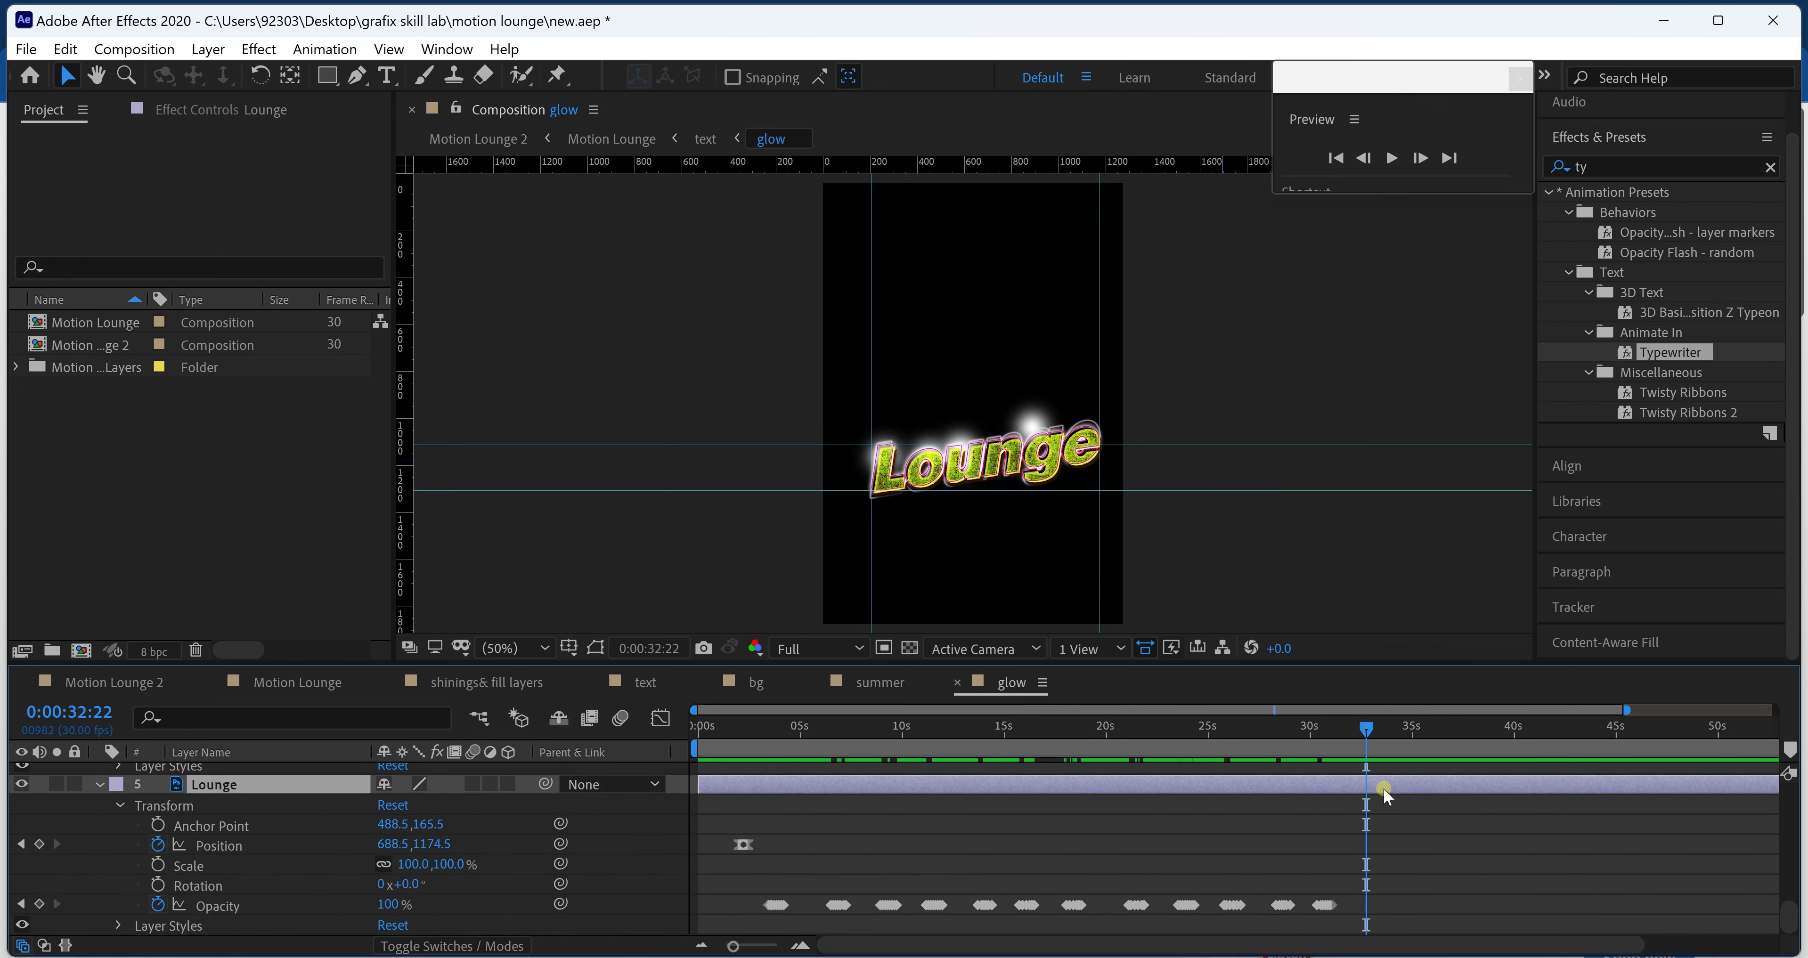
pyautogui.scroll(-3, 1378, 827)
pyautogui.click(1381, 864)
pyautogui.scroll(2, 1380, 862)
pyautogui.hotkey('ctrl', 'v')
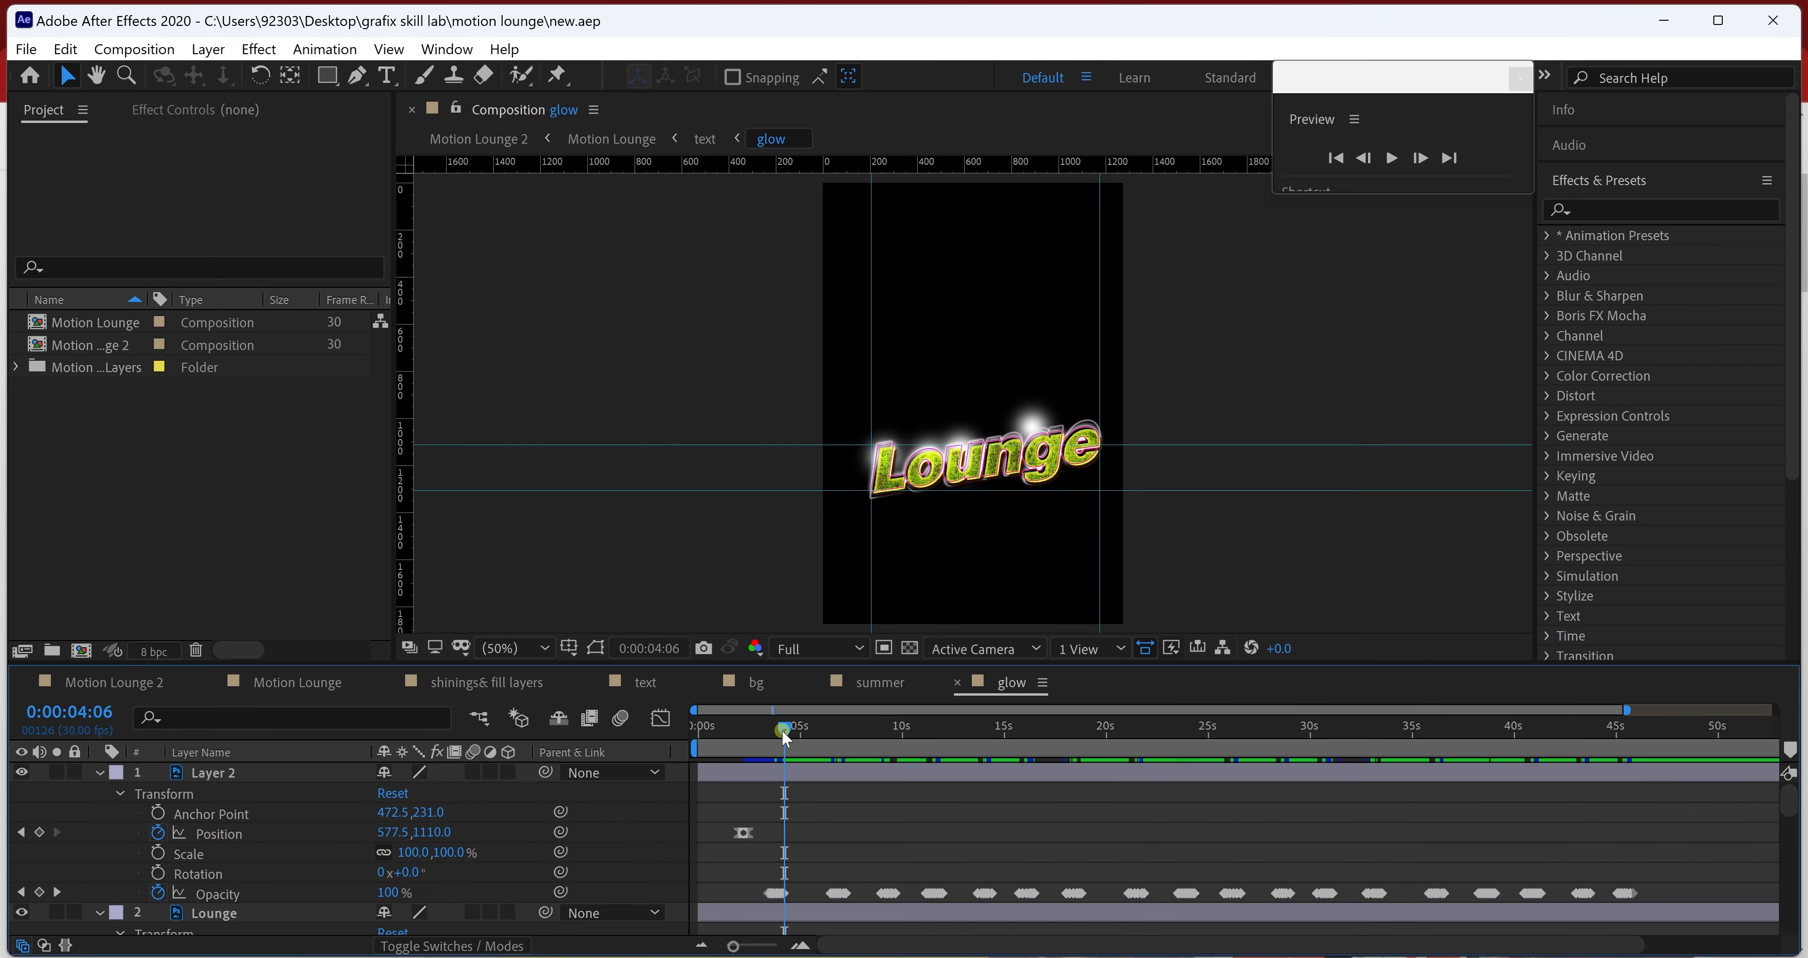
# - Preview the complete Lounge slide-in and flicker animation from the start of the glow composition
pyautogui.click(786, 726)
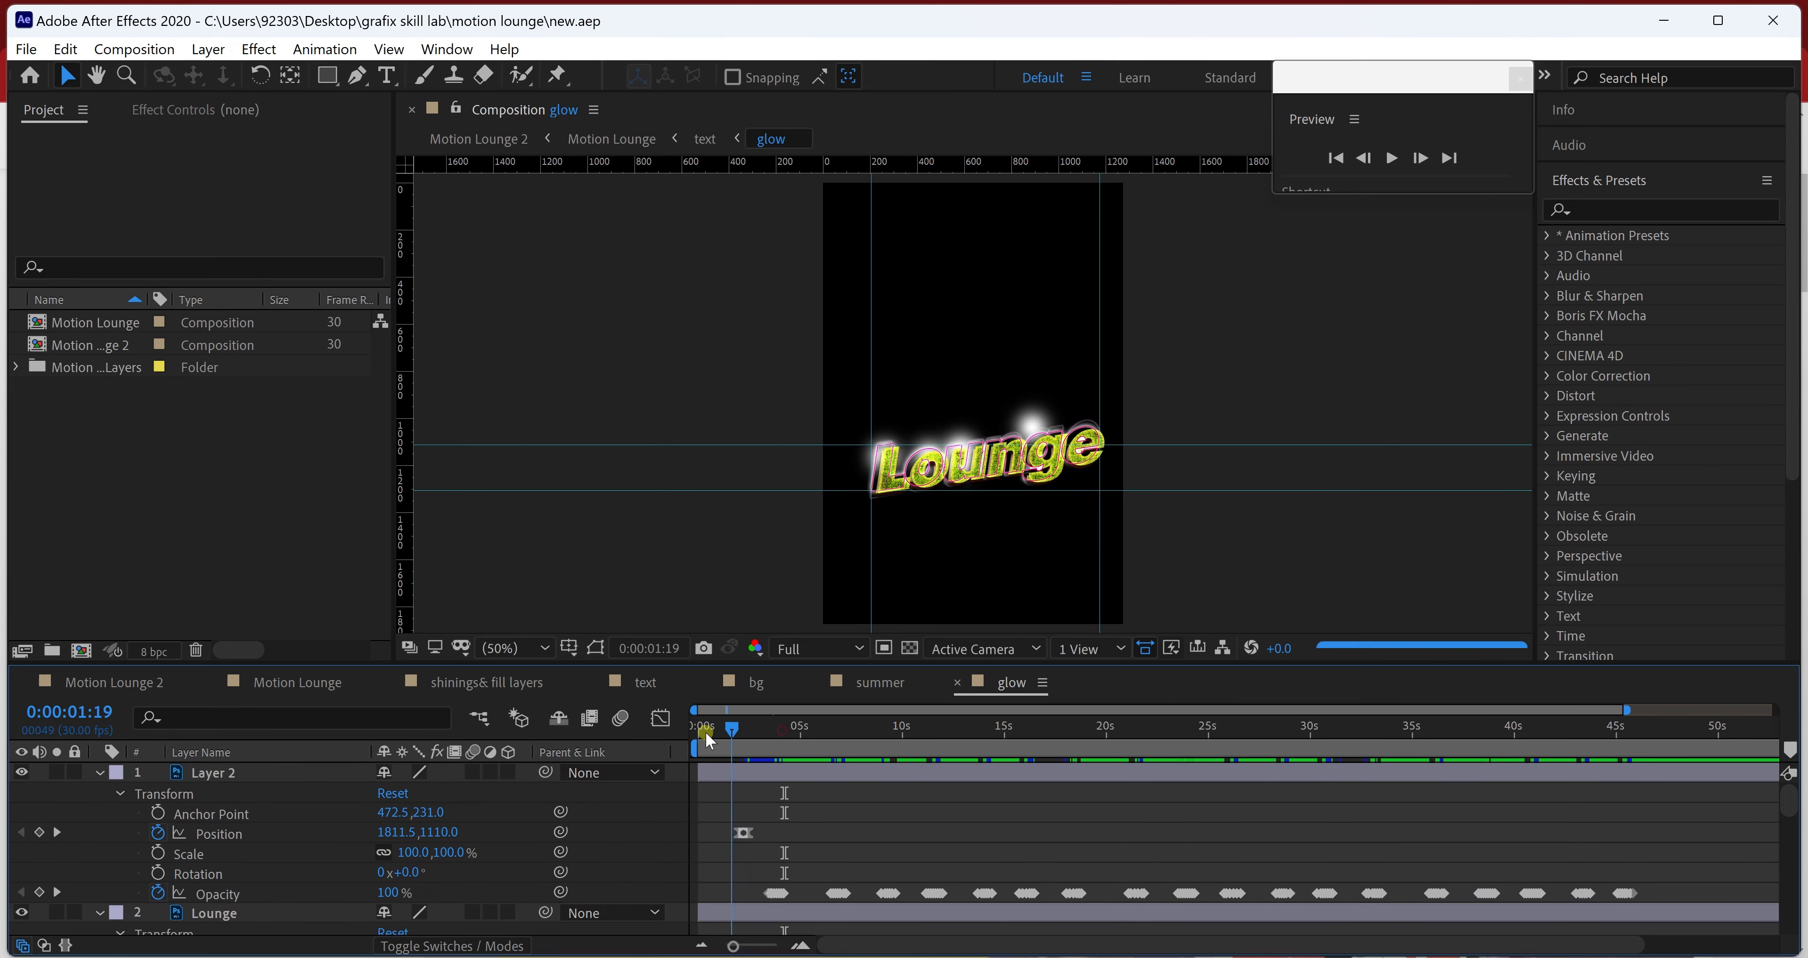
pyautogui.press('Home')
pyautogui.click(1341, 159)
pyautogui.click(1381, 160)
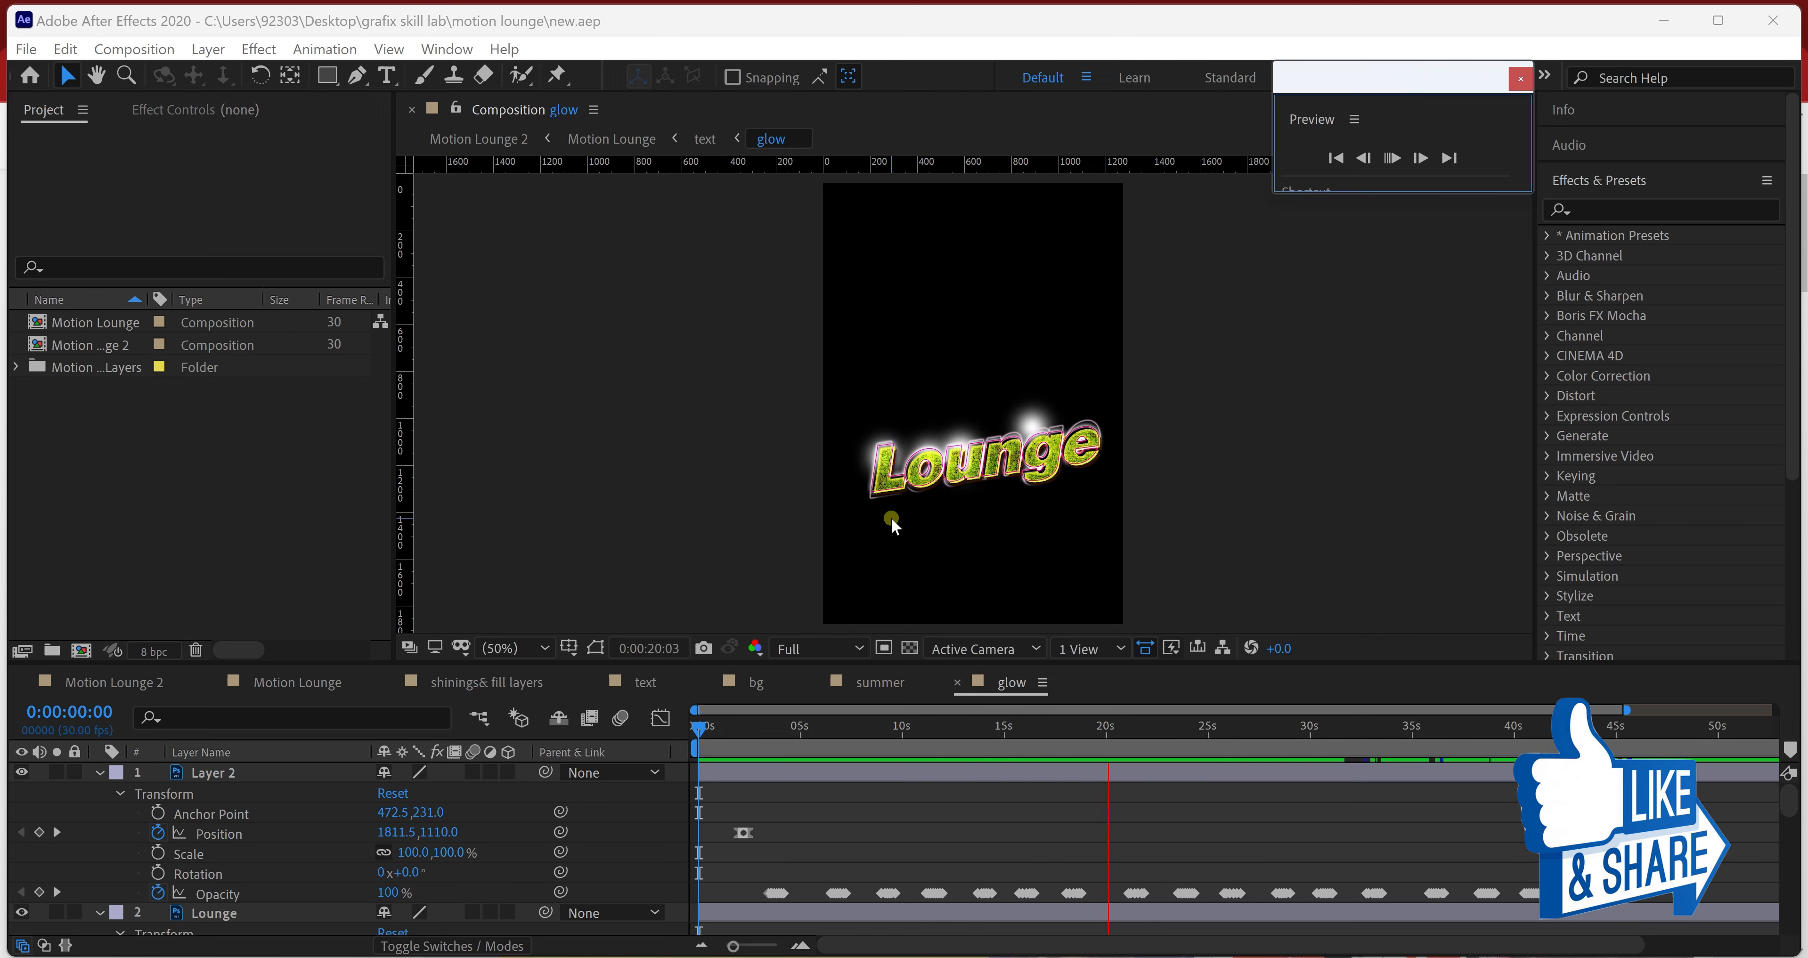
pyautogui.press('space')
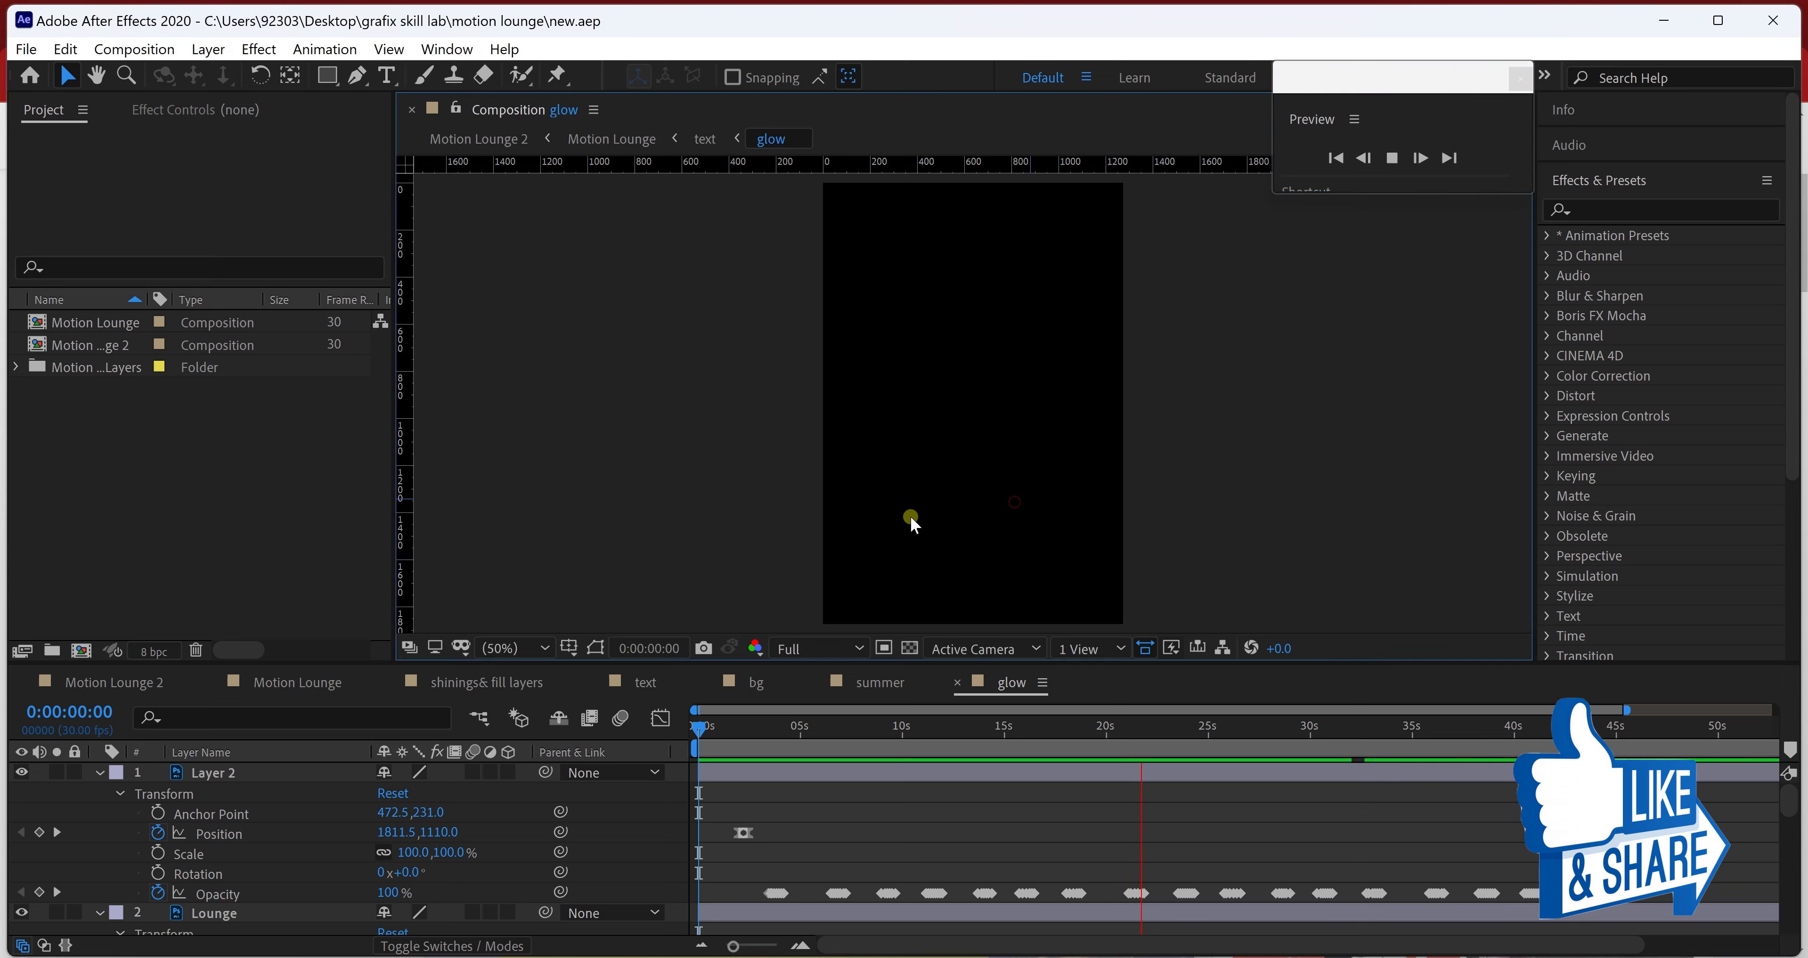
# - Switch to the text composition and toggle the date layer's visibility to identify which lettering it contains
pyautogui.click(163, 684)
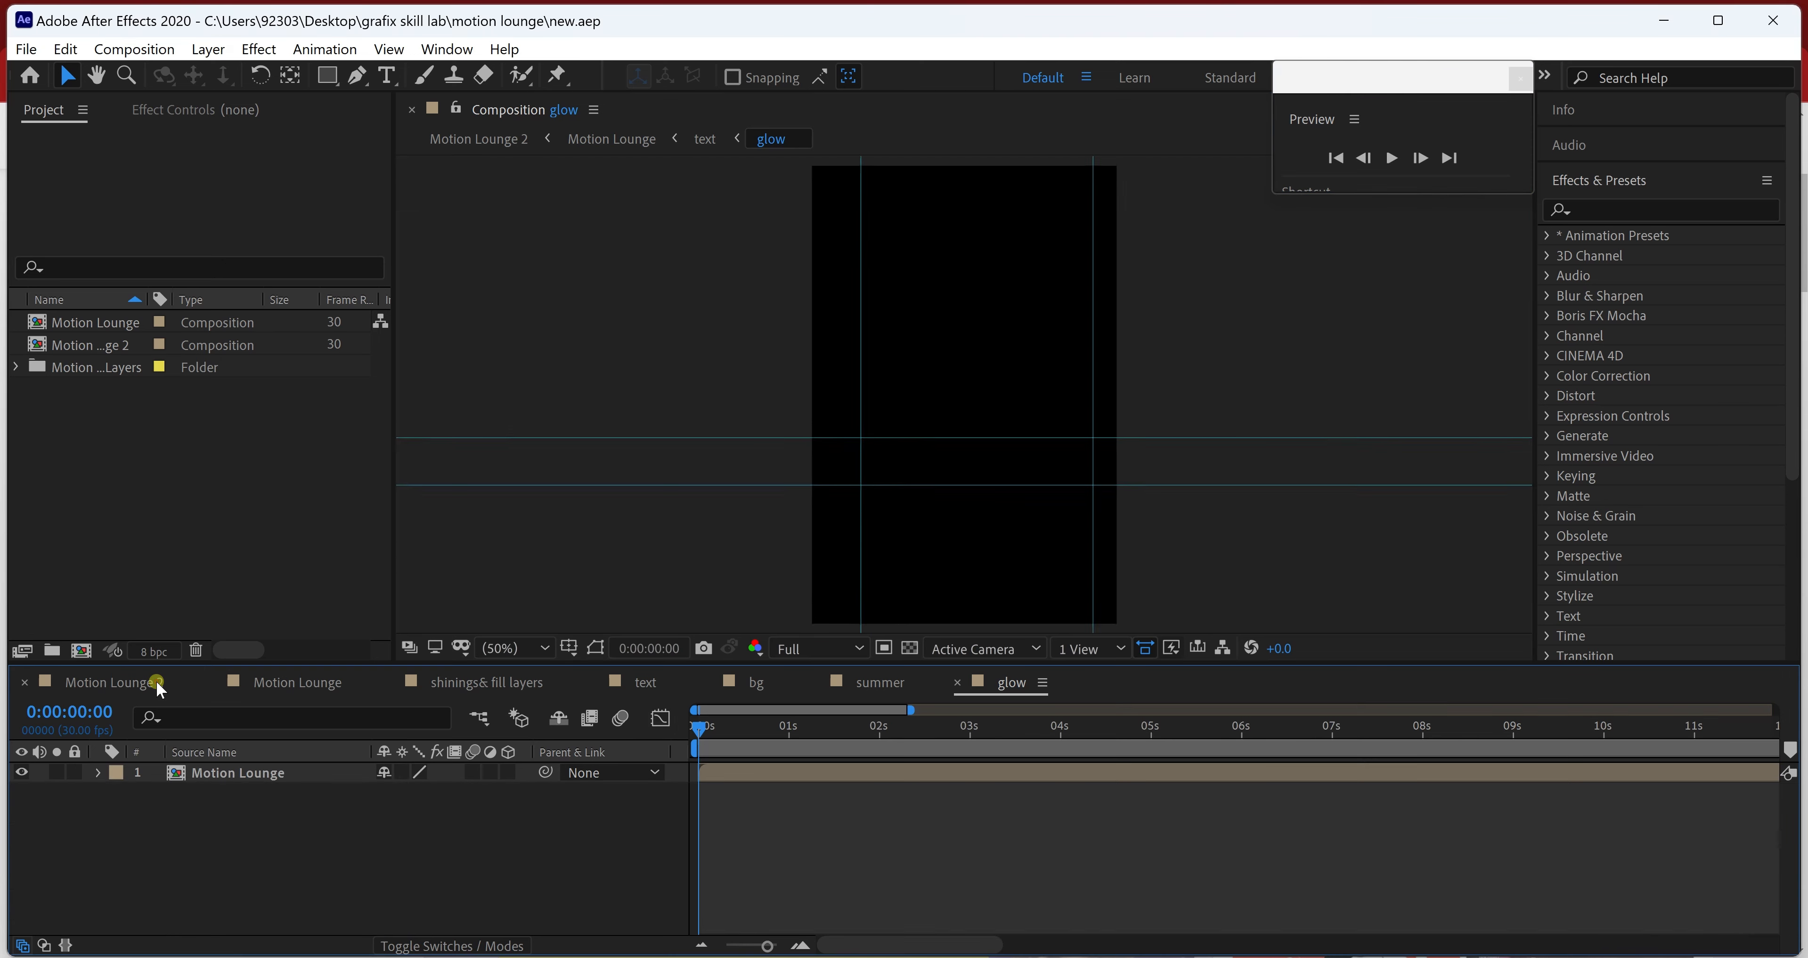
pyautogui.click(652, 693)
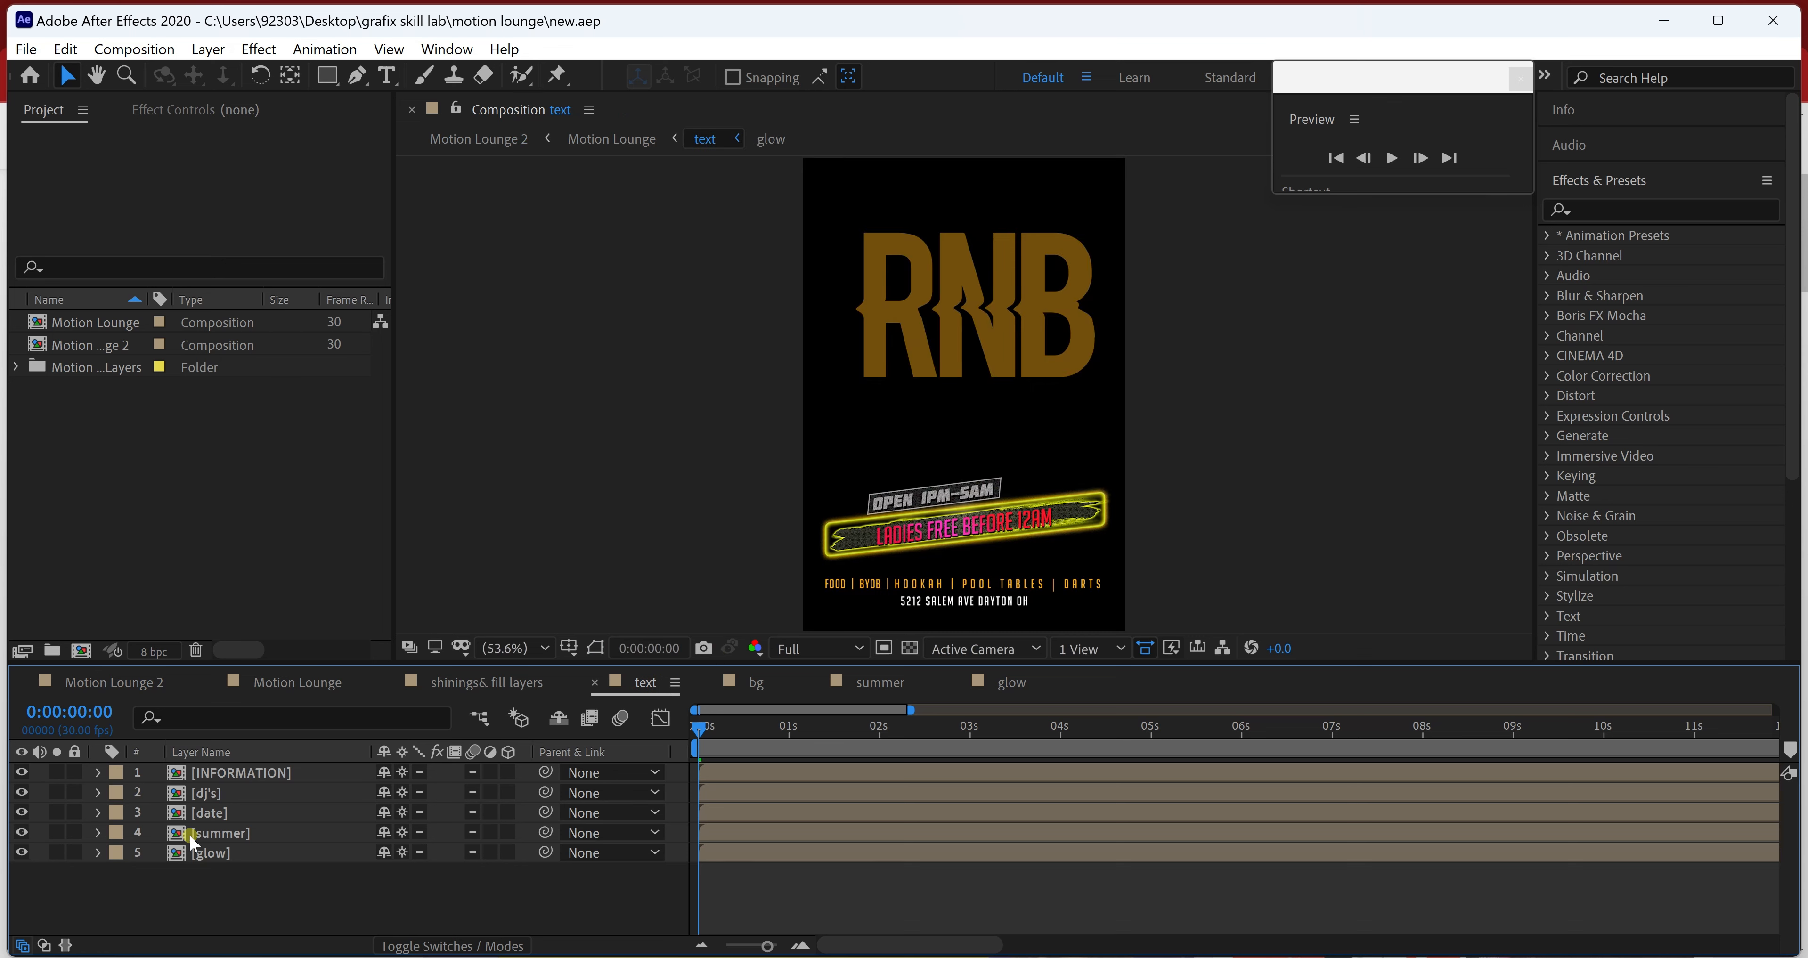
pyautogui.click(243, 795)
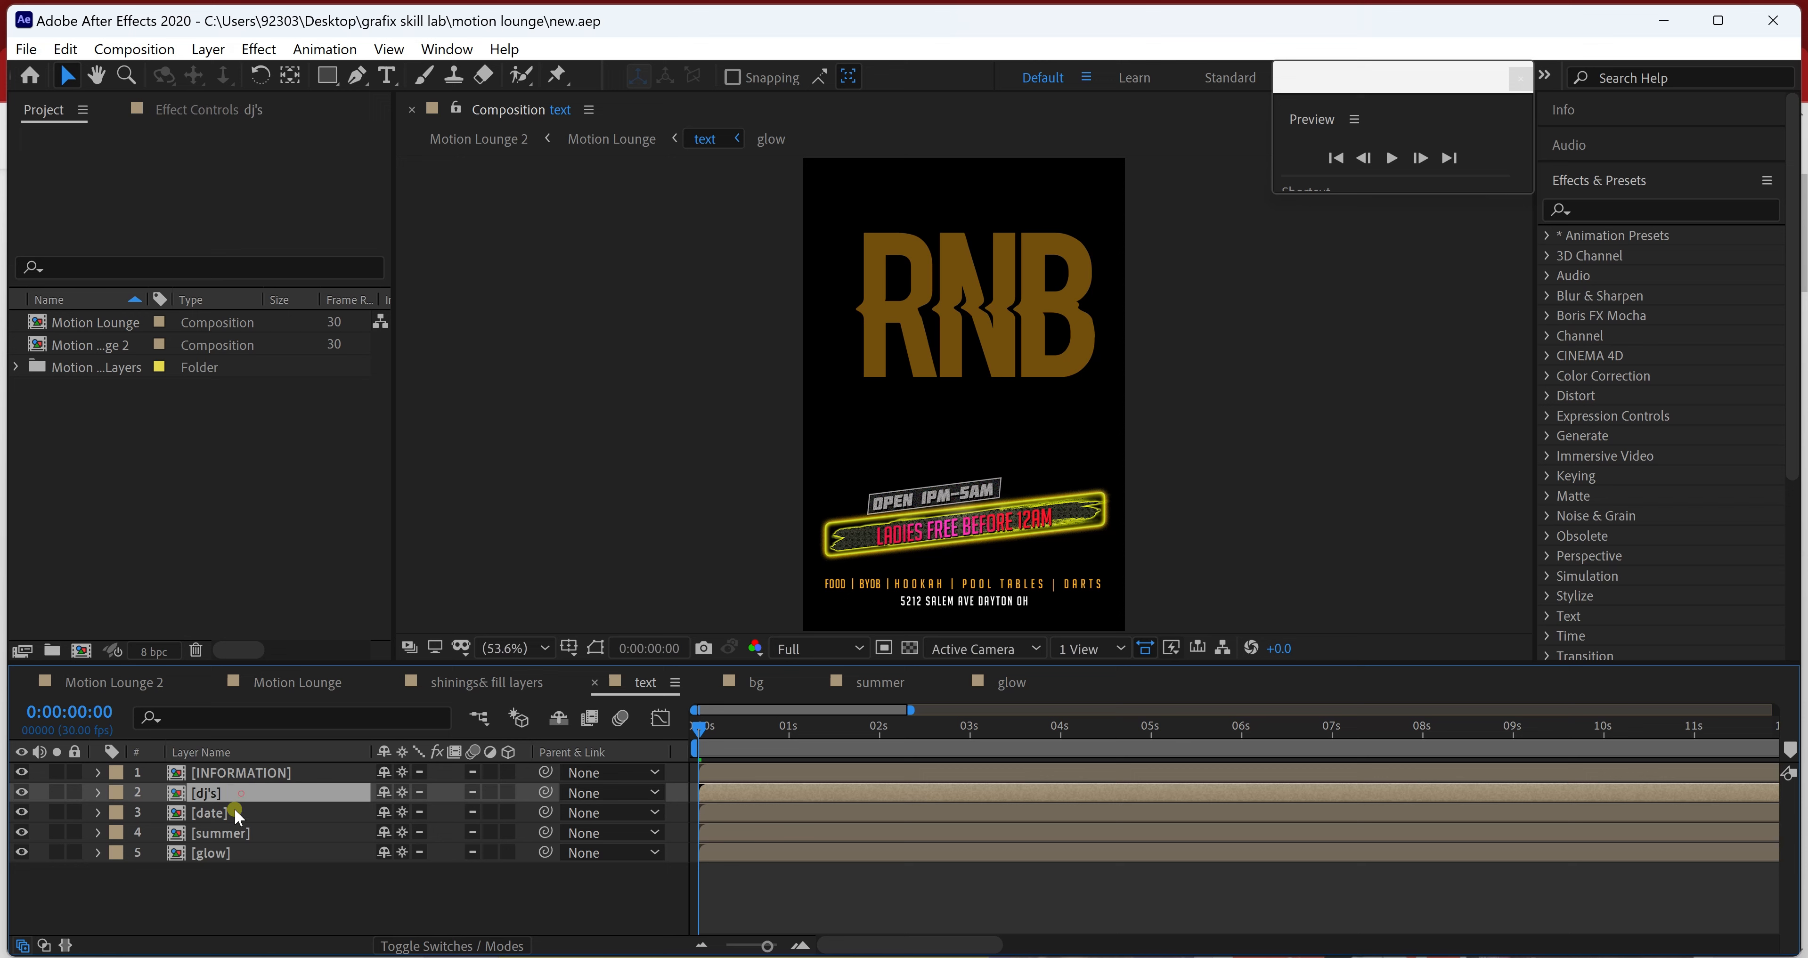
pyautogui.click(235, 811)
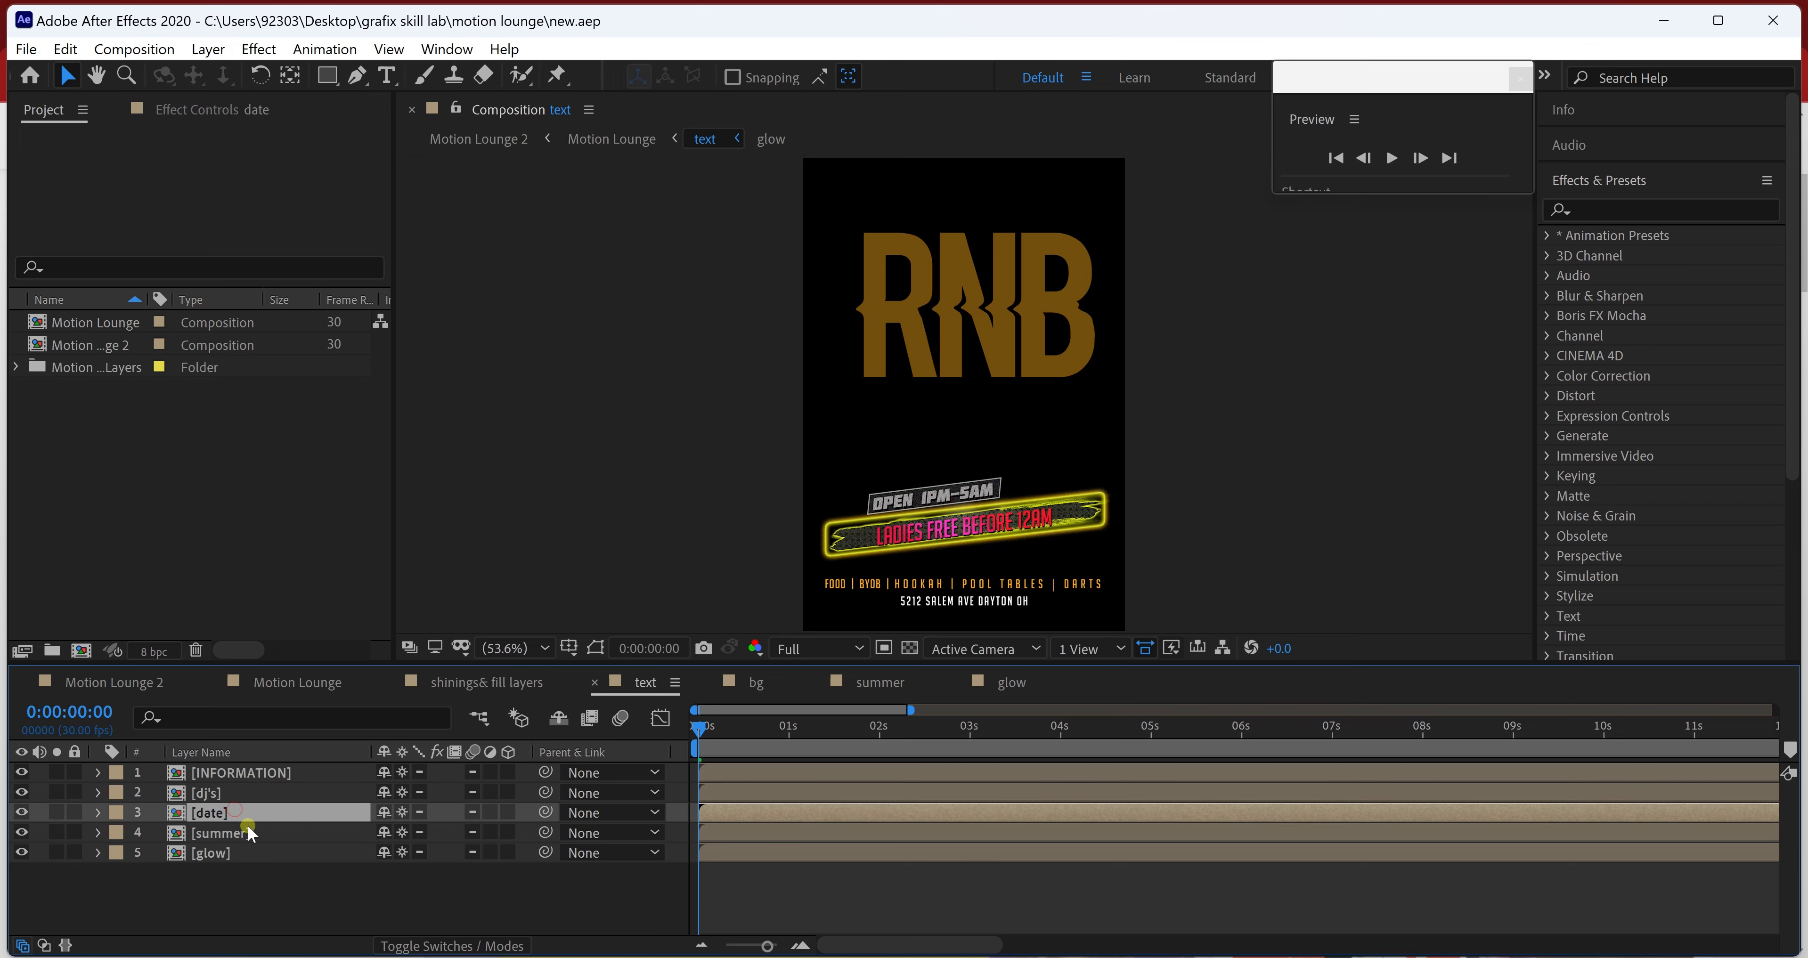
pyautogui.click(22, 812)
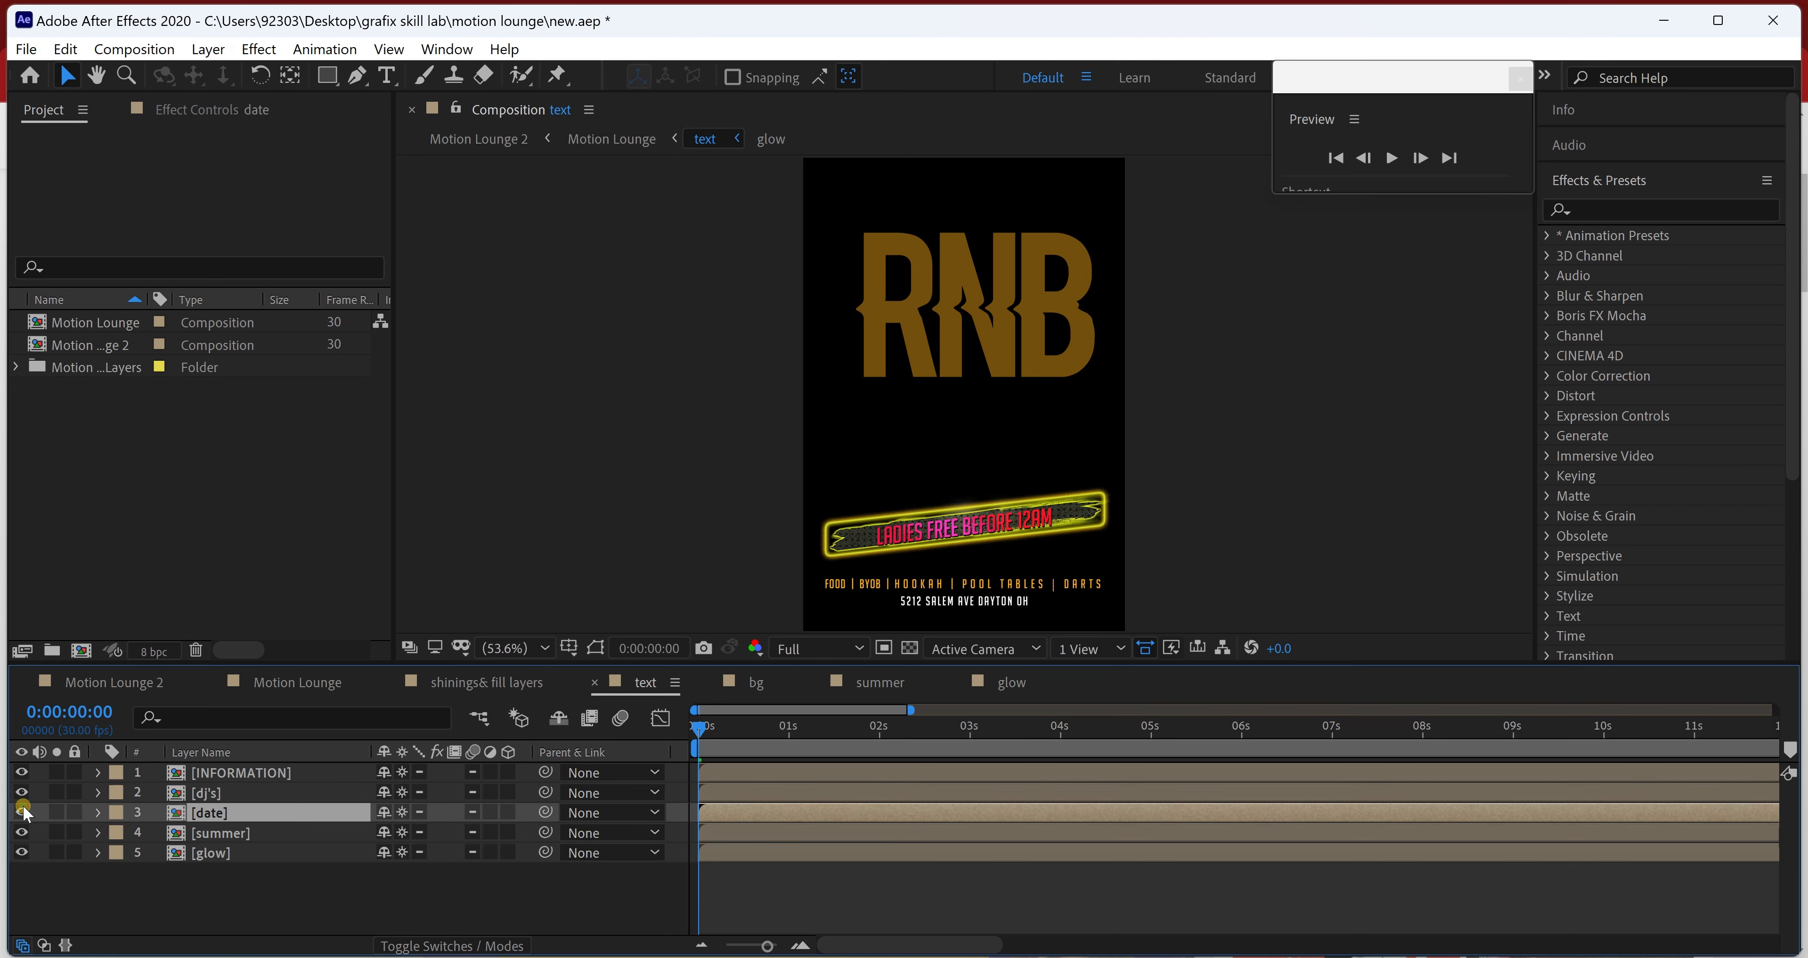
pyautogui.click(21, 812)
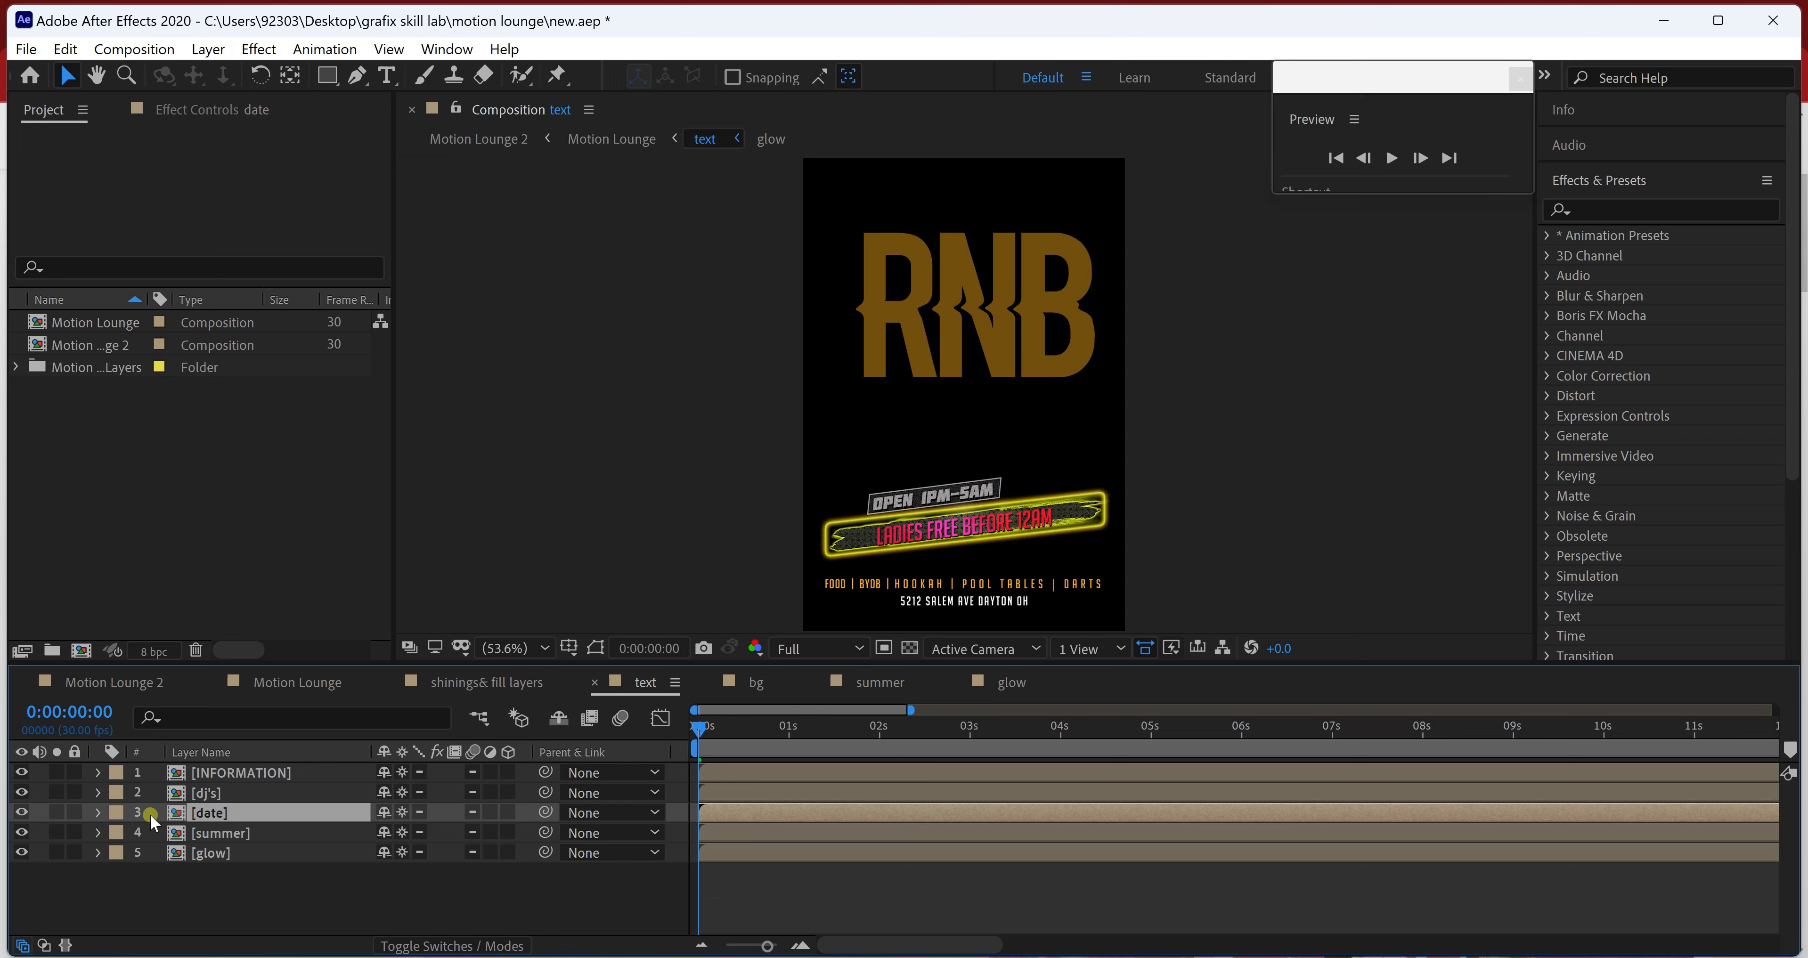
# - Open the date composition and delete its hidden SATURDAY layer
pyautogui.doubleClick(209, 813)
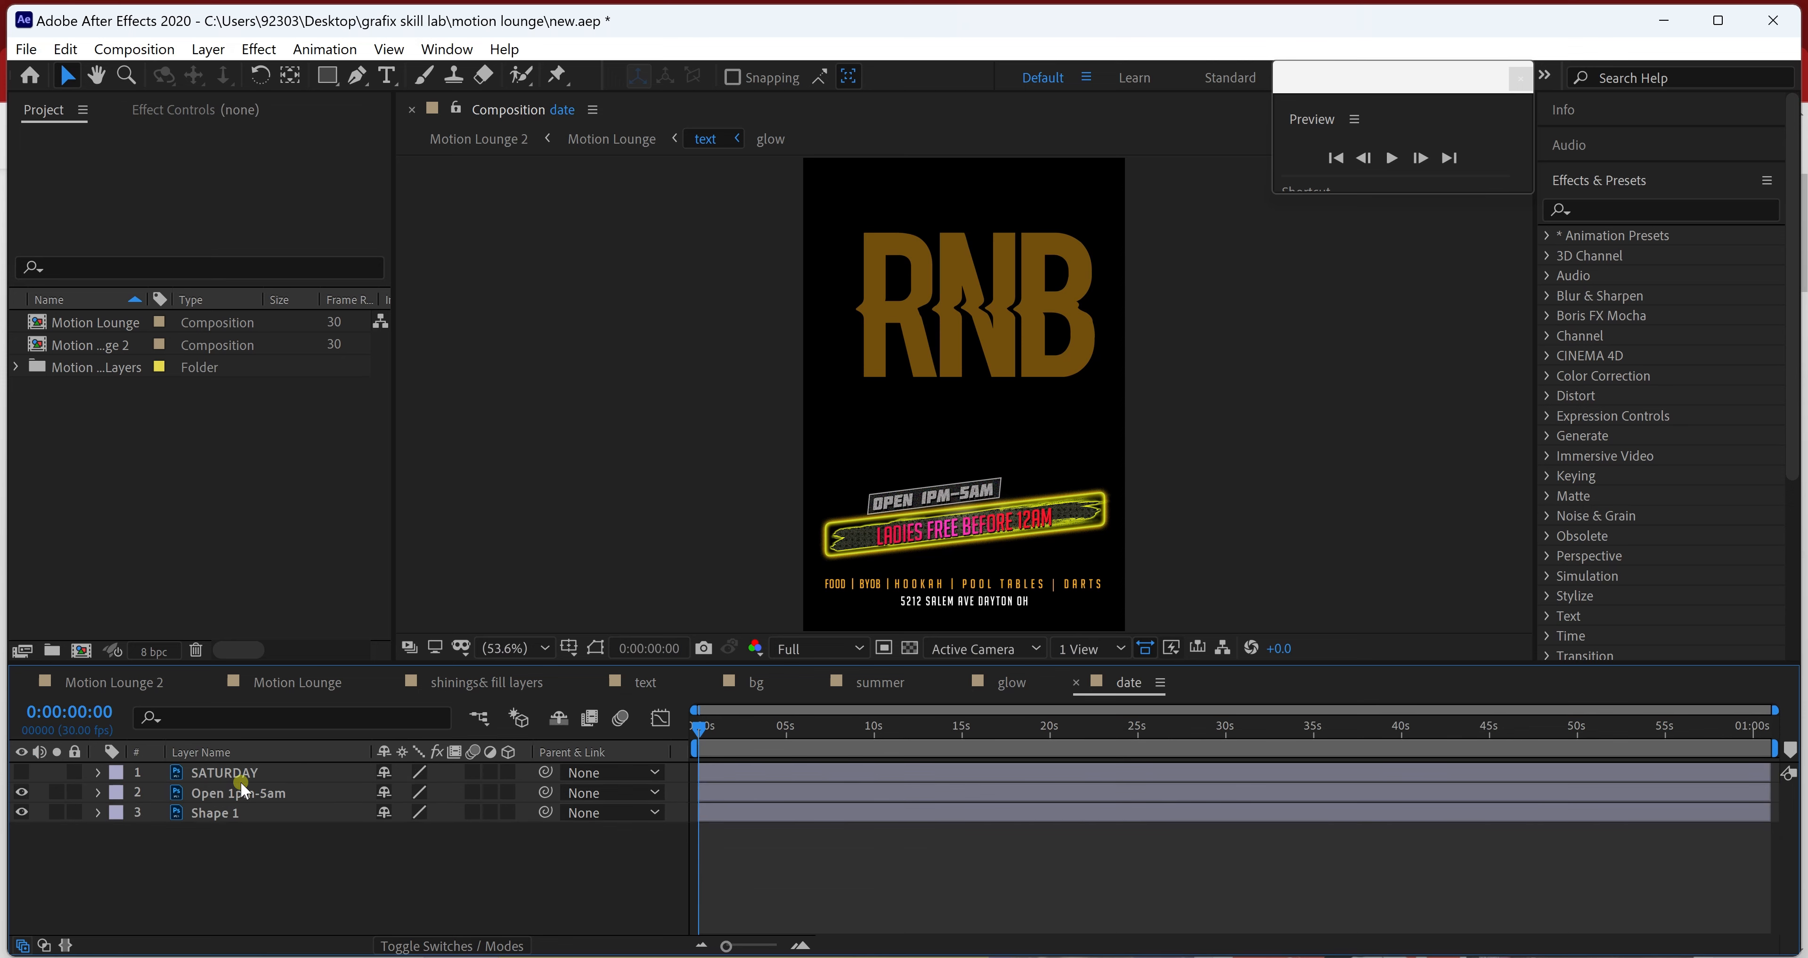
pyautogui.click(278, 778)
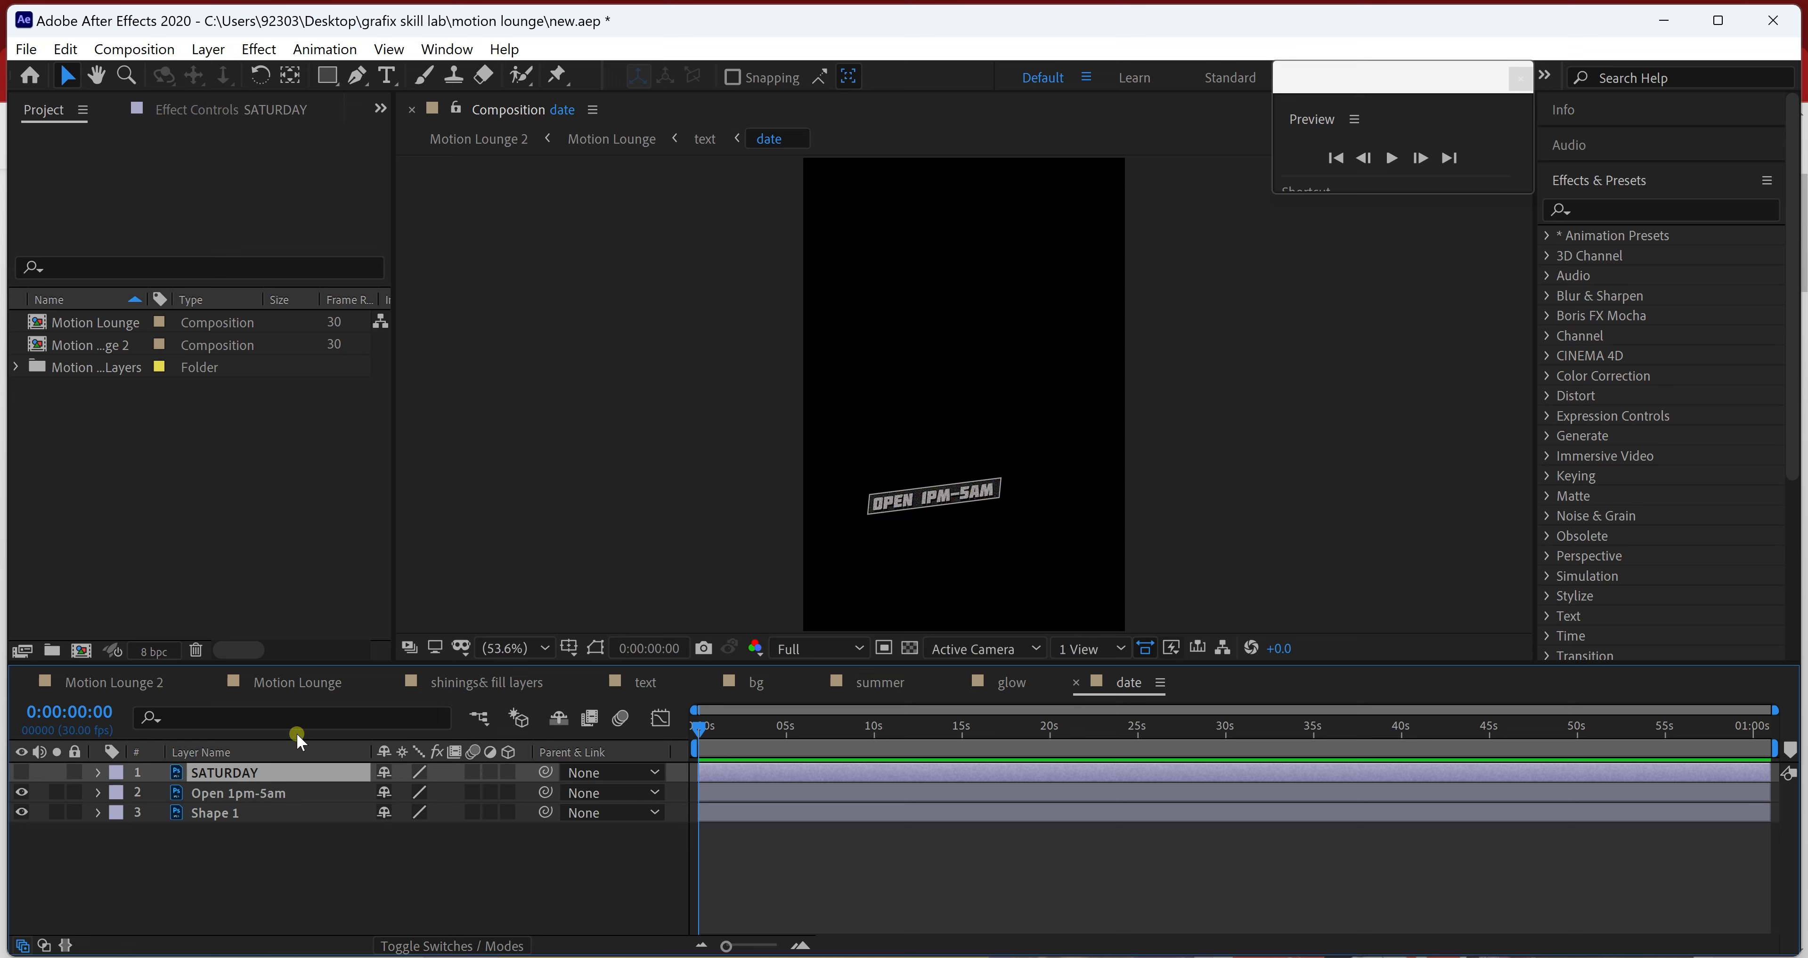
pyautogui.press('Delete')
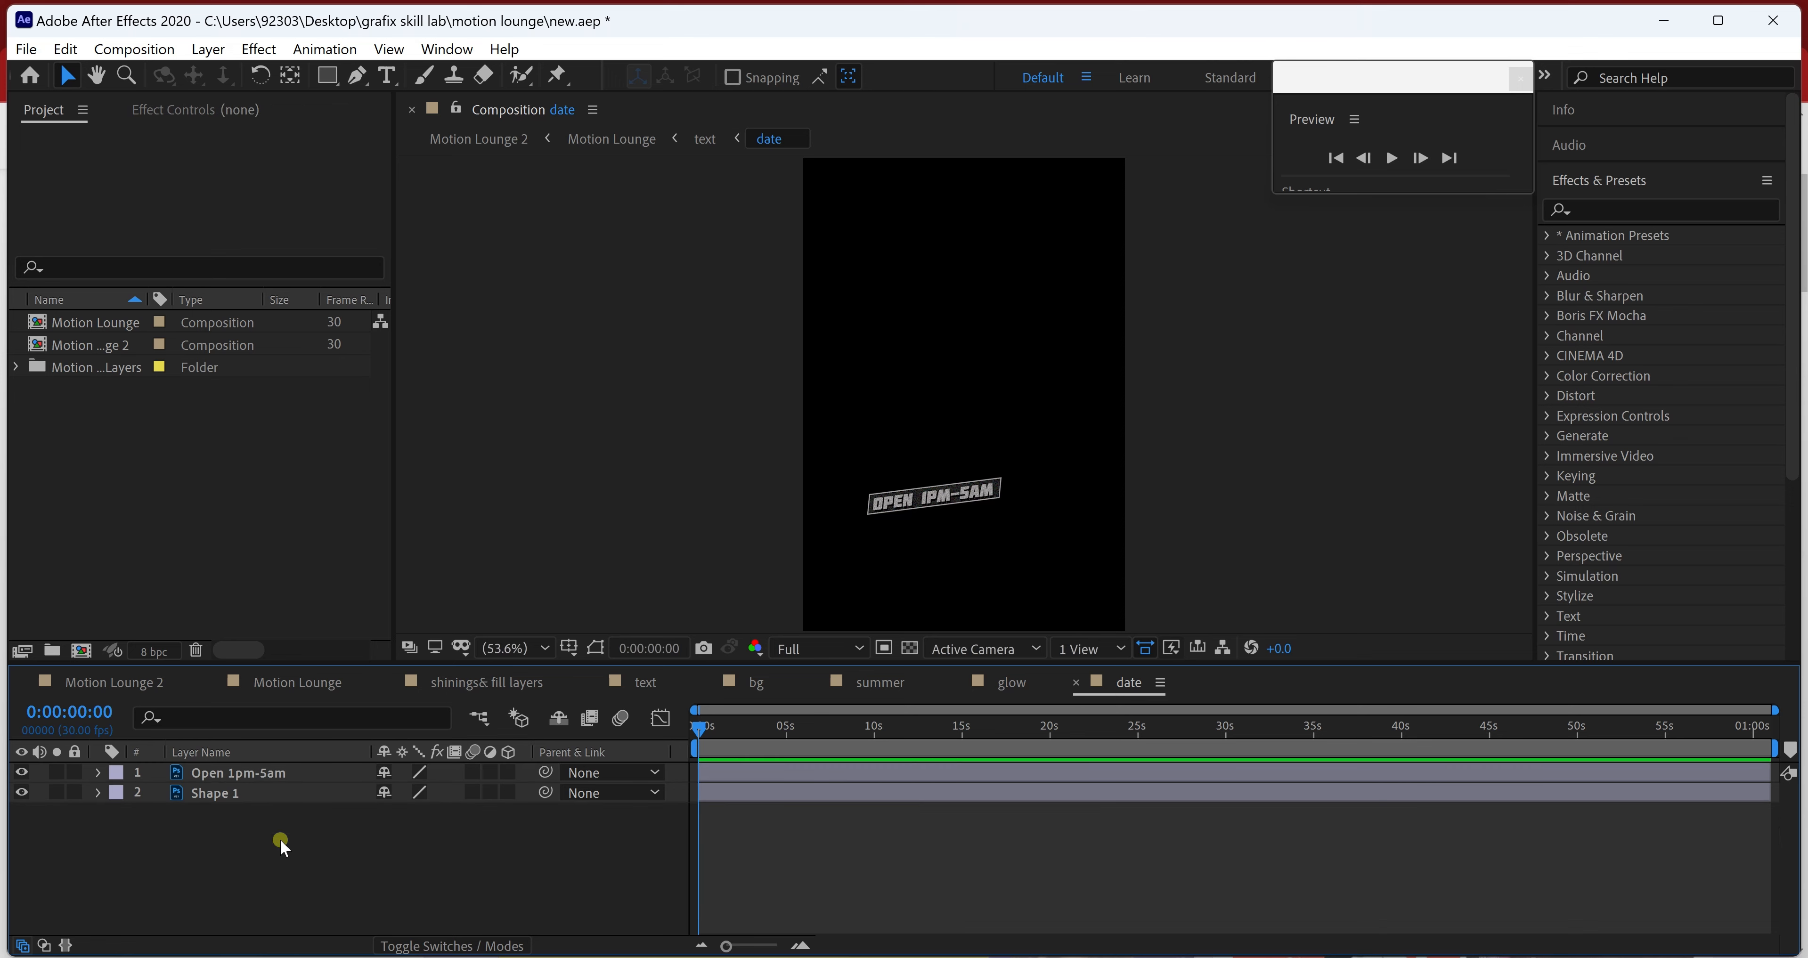
# - Convert the Open 1pm-5am layer to editable text
pyautogui.moveTo(280, 845); pyautogui.dragTo(281, 789)
pyautogui.rightClick(284, 787)
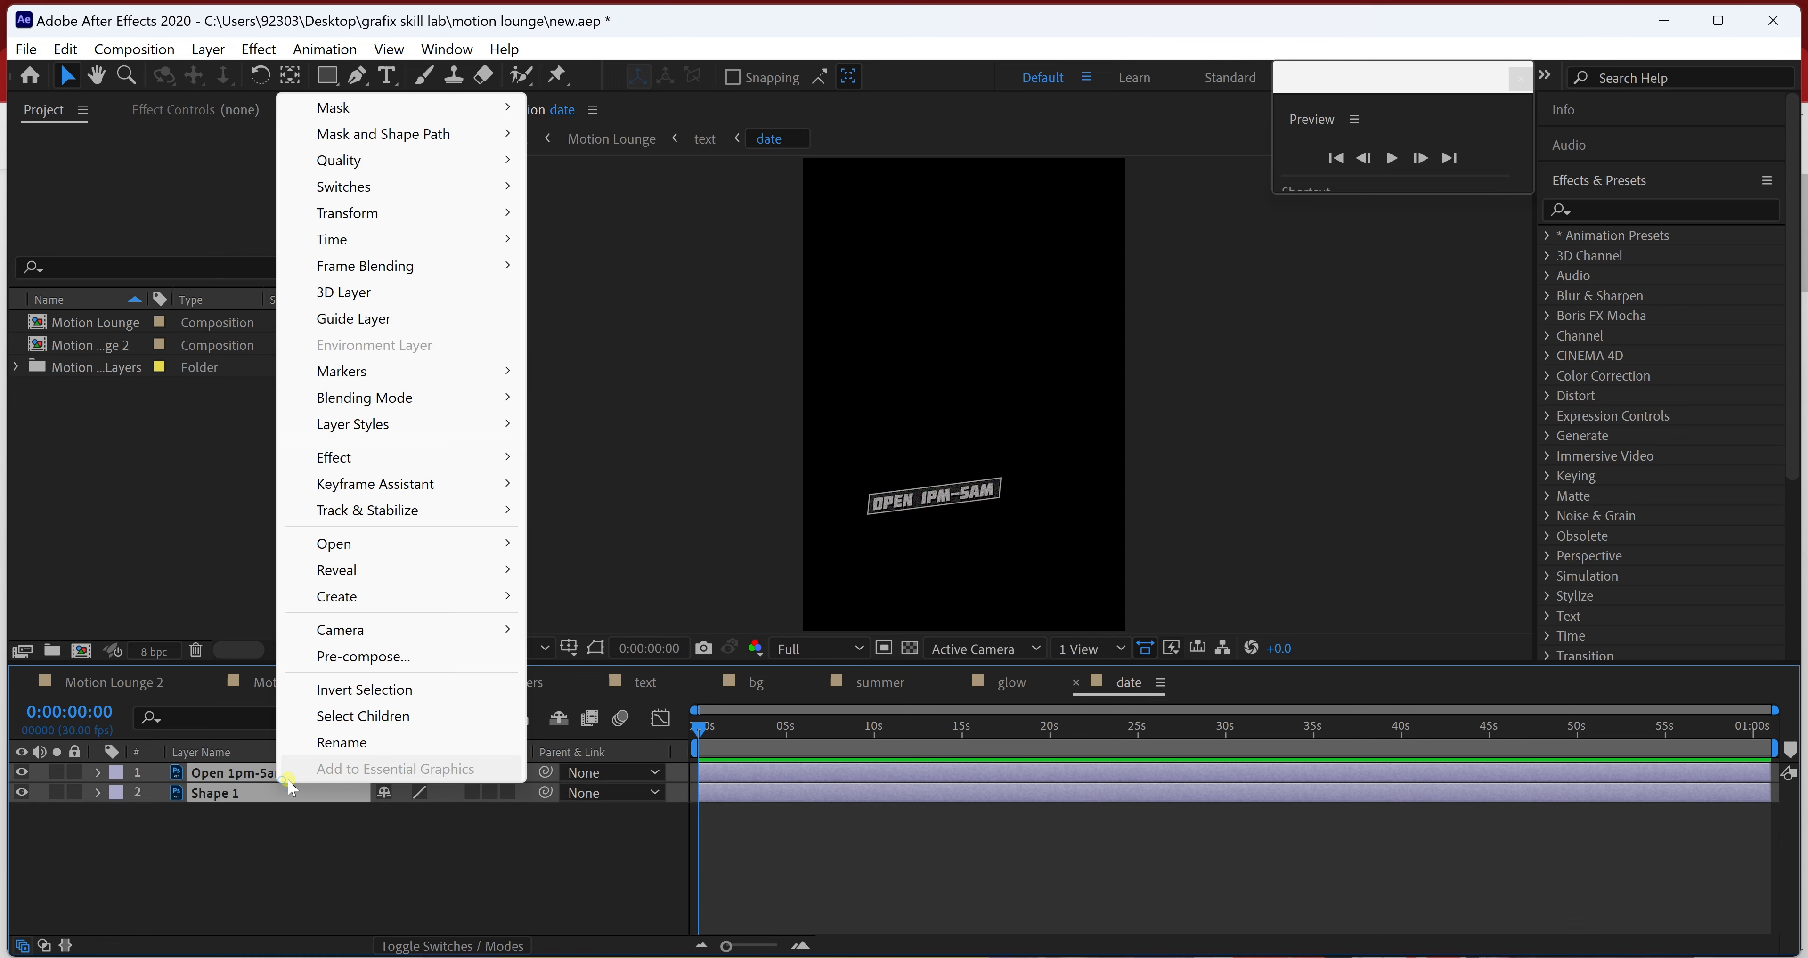
pyautogui.click(389, 603)
pyautogui.click(600, 597)
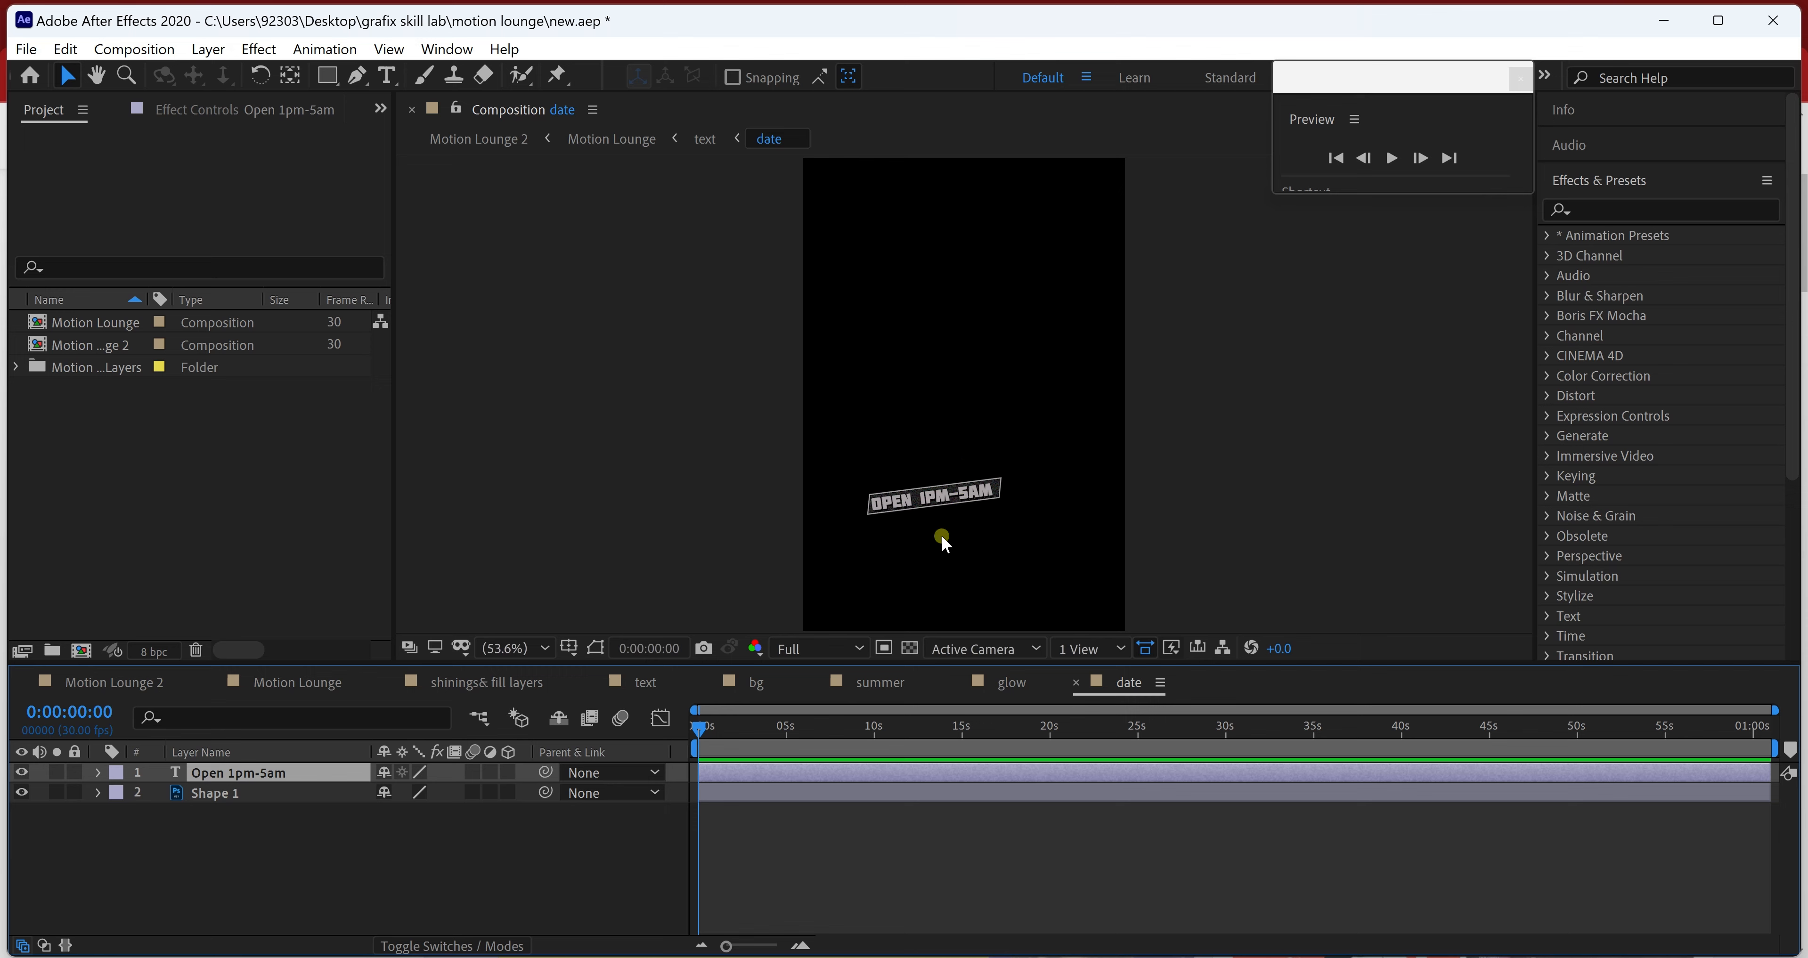
# - Enable Scale keyframing on the Shape 1 layer in the date composition, keyframing its full size at 0:00:00:29
pyautogui.press('/')
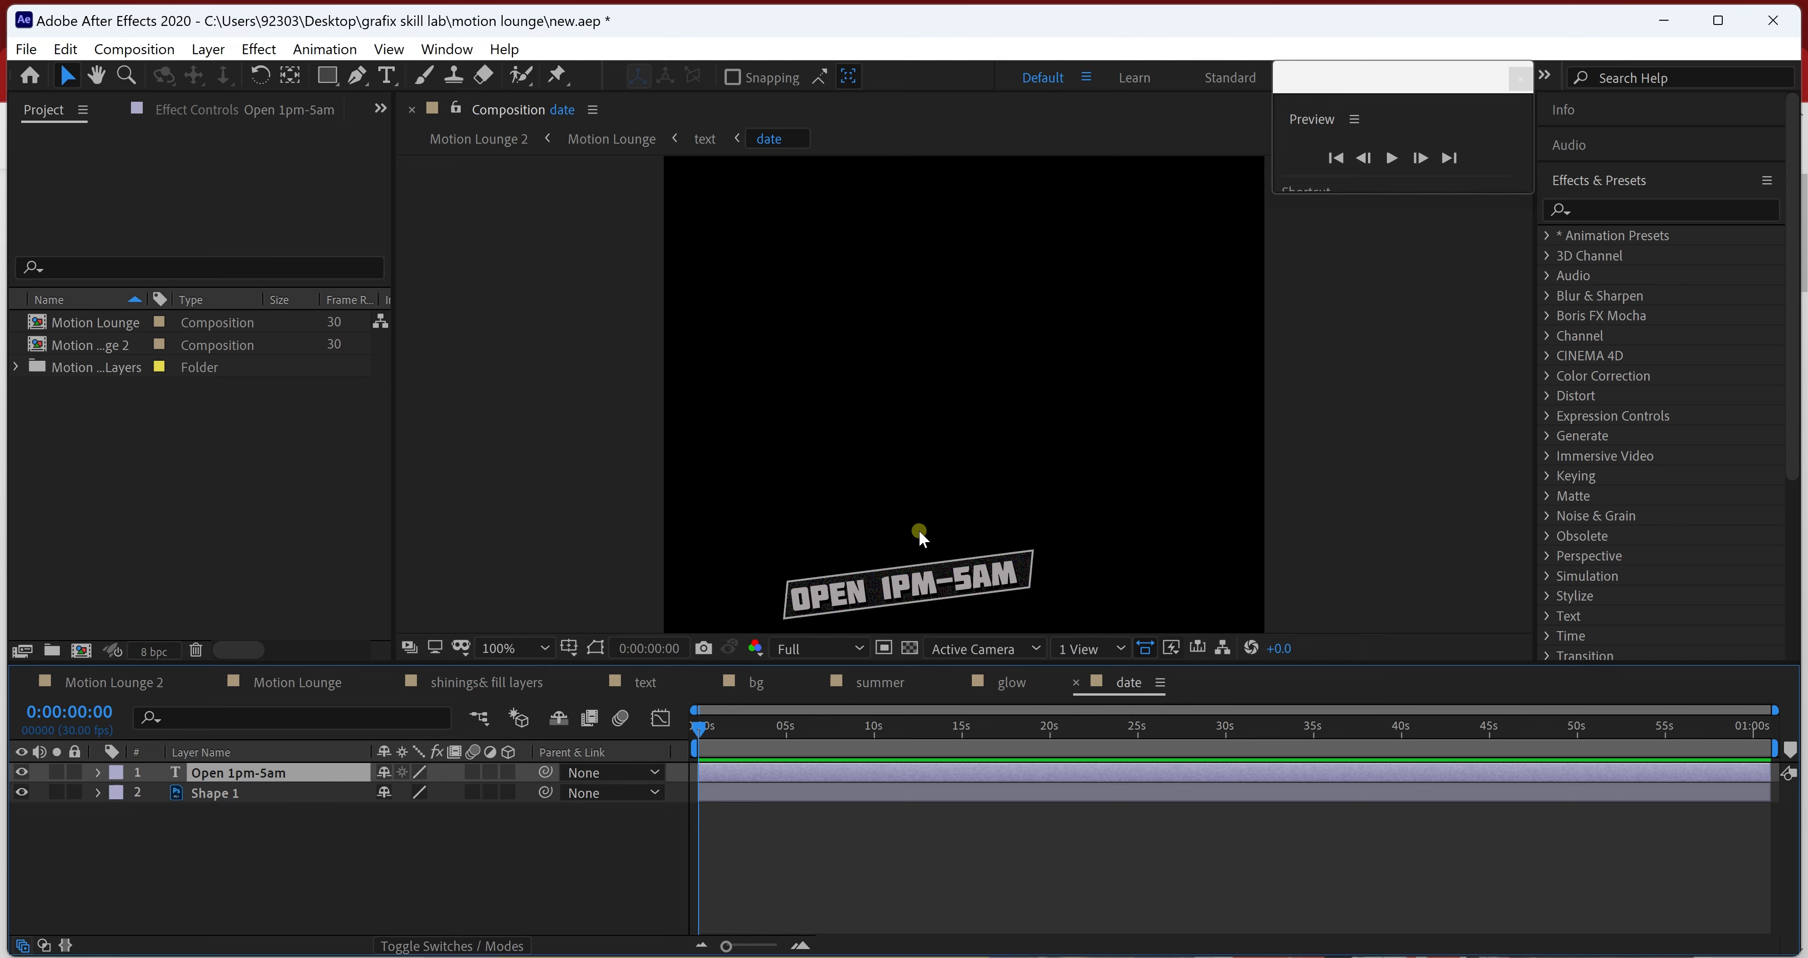
pyautogui.press('h')
pyautogui.moveTo(921, 539); pyautogui.dragTo(917, 344)
pyautogui.press('v')
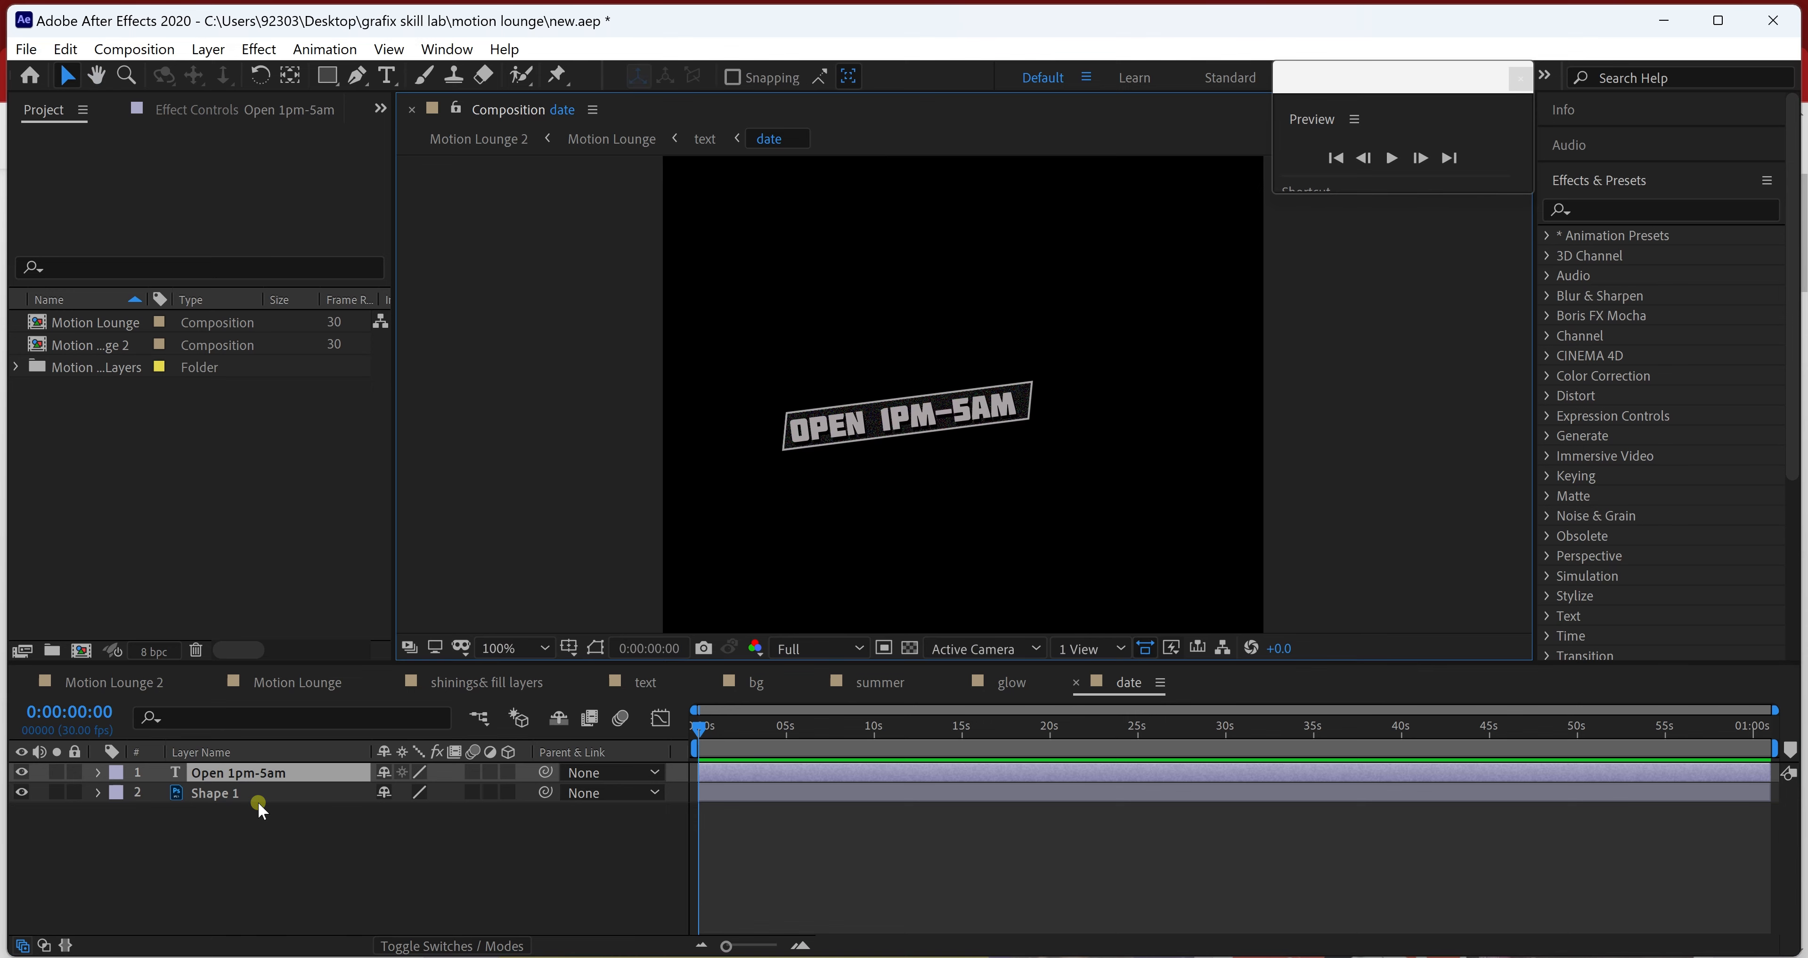
pyautogui.click(254, 800)
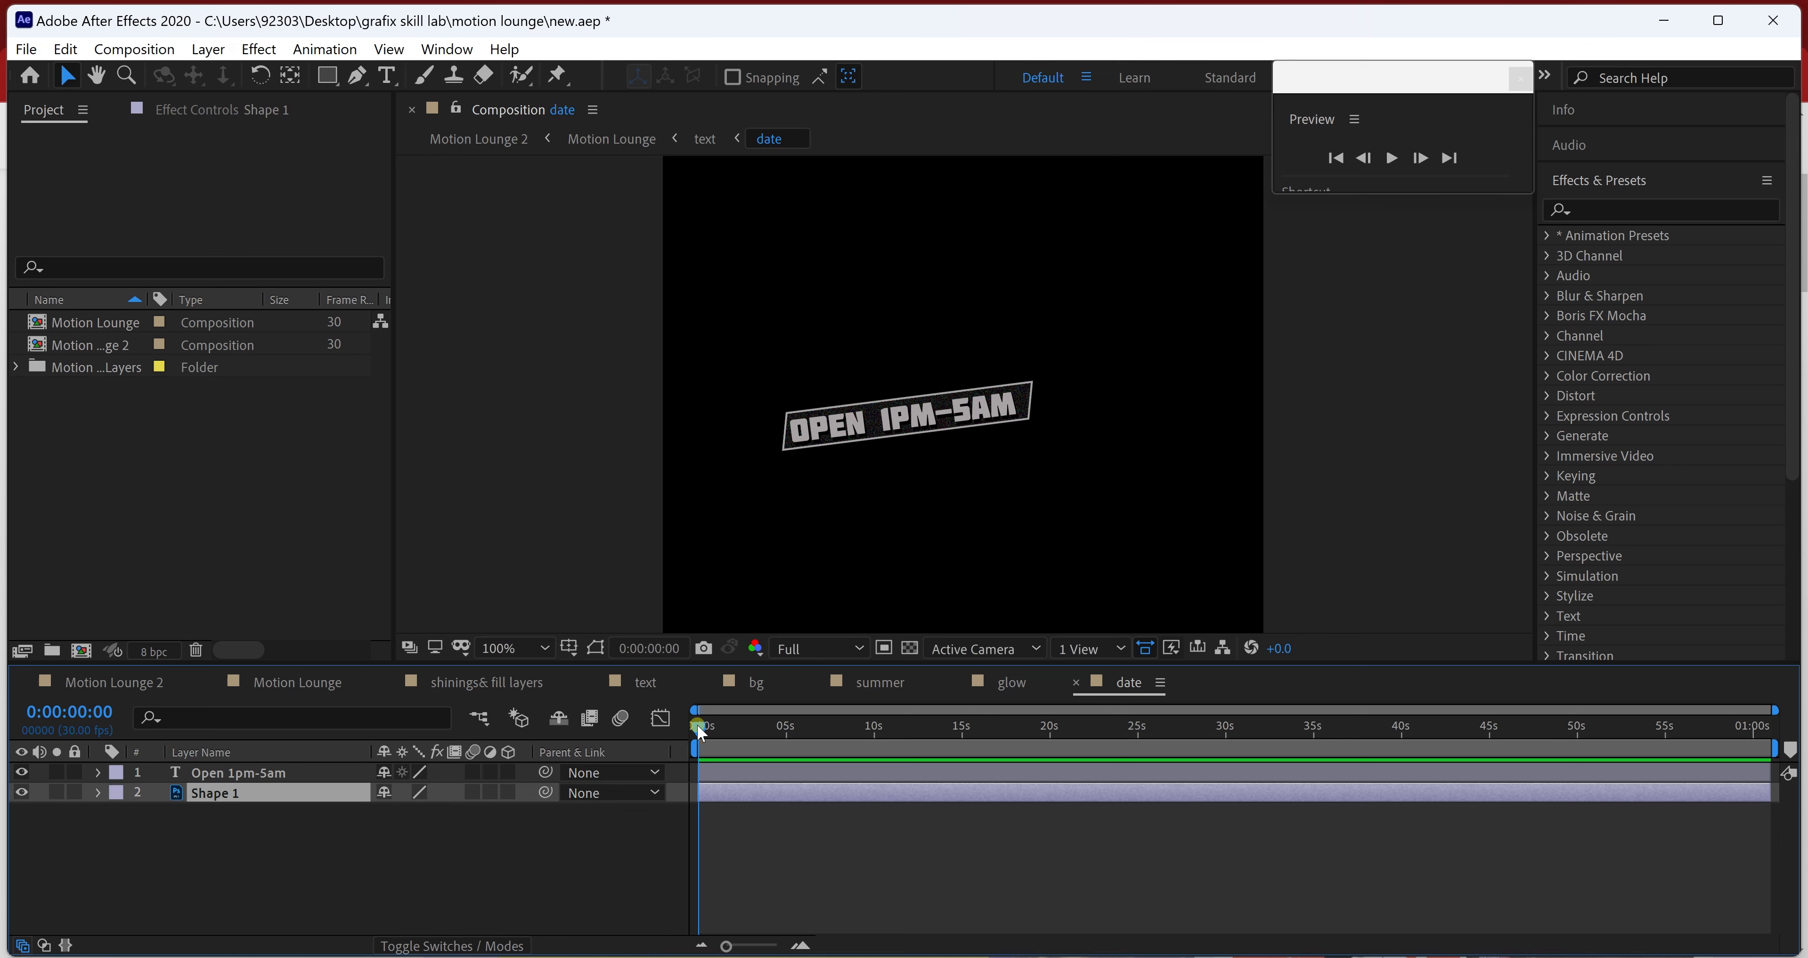
pyautogui.moveTo(708, 726)
pyautogui.mouseDown()
pyautogui.moveTo(772, 726)
pyautogui.moveTo(730, 726)
pyautogui.mouseUp()
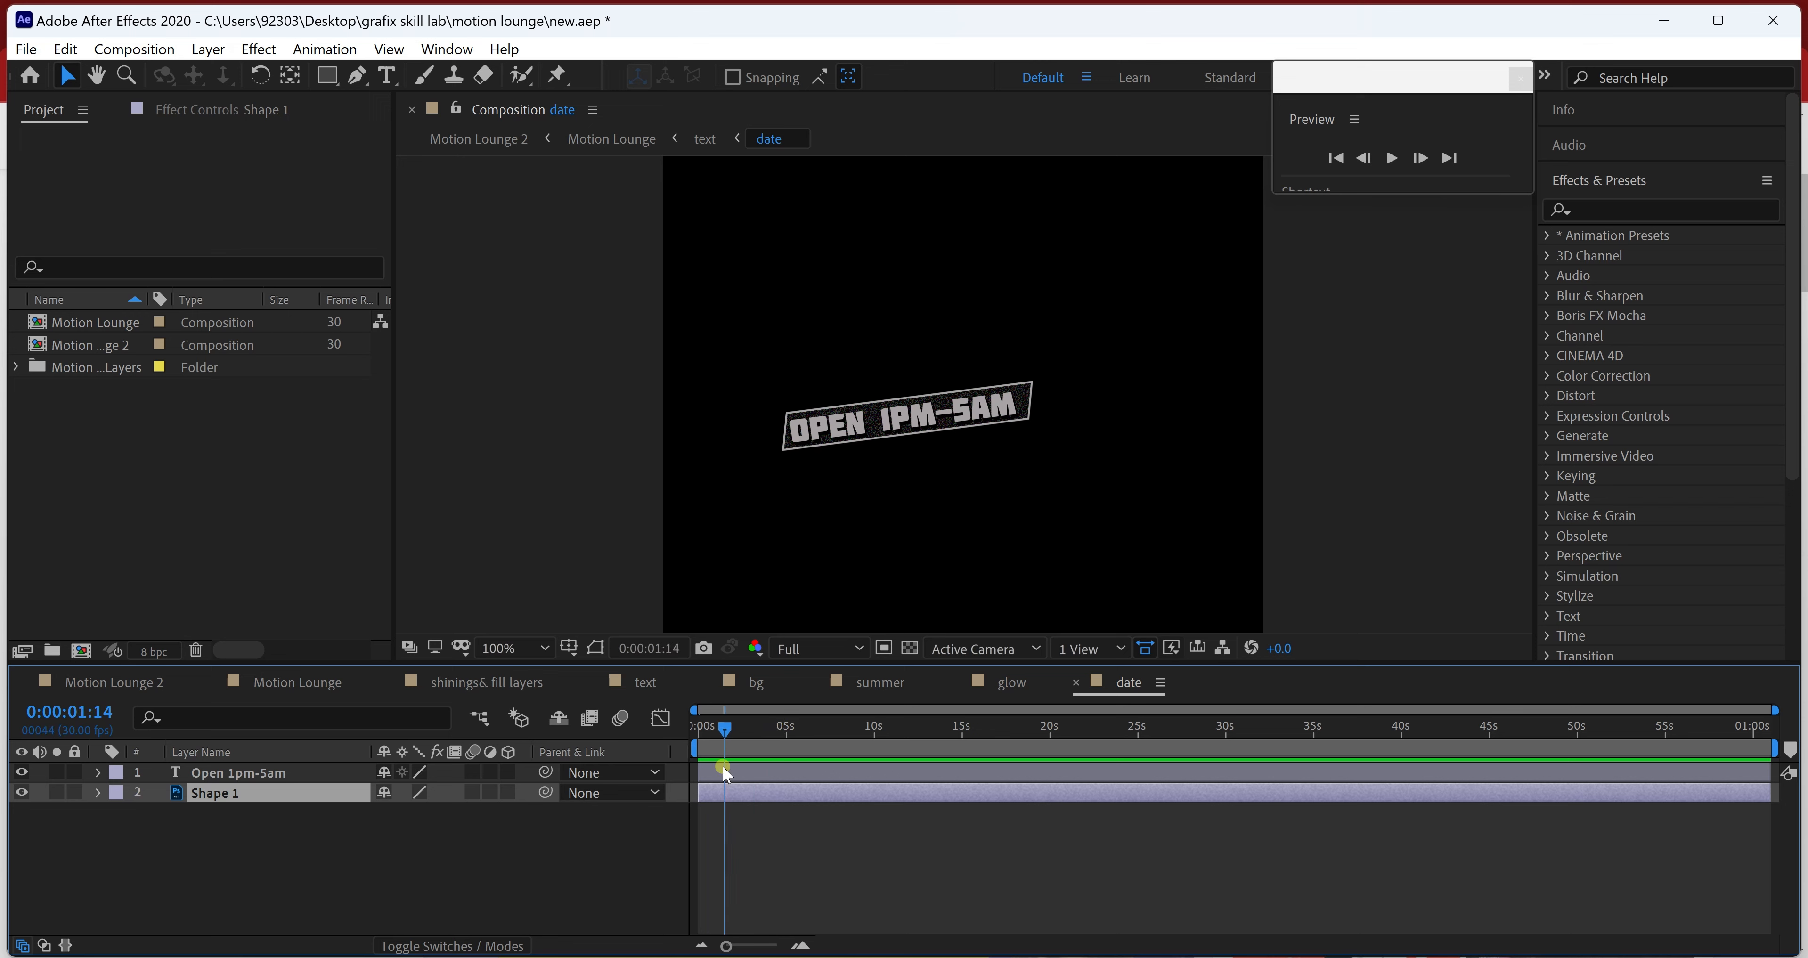
pyautogui.moveTo(727, 947); pyautogui.dragTo(769, 947)
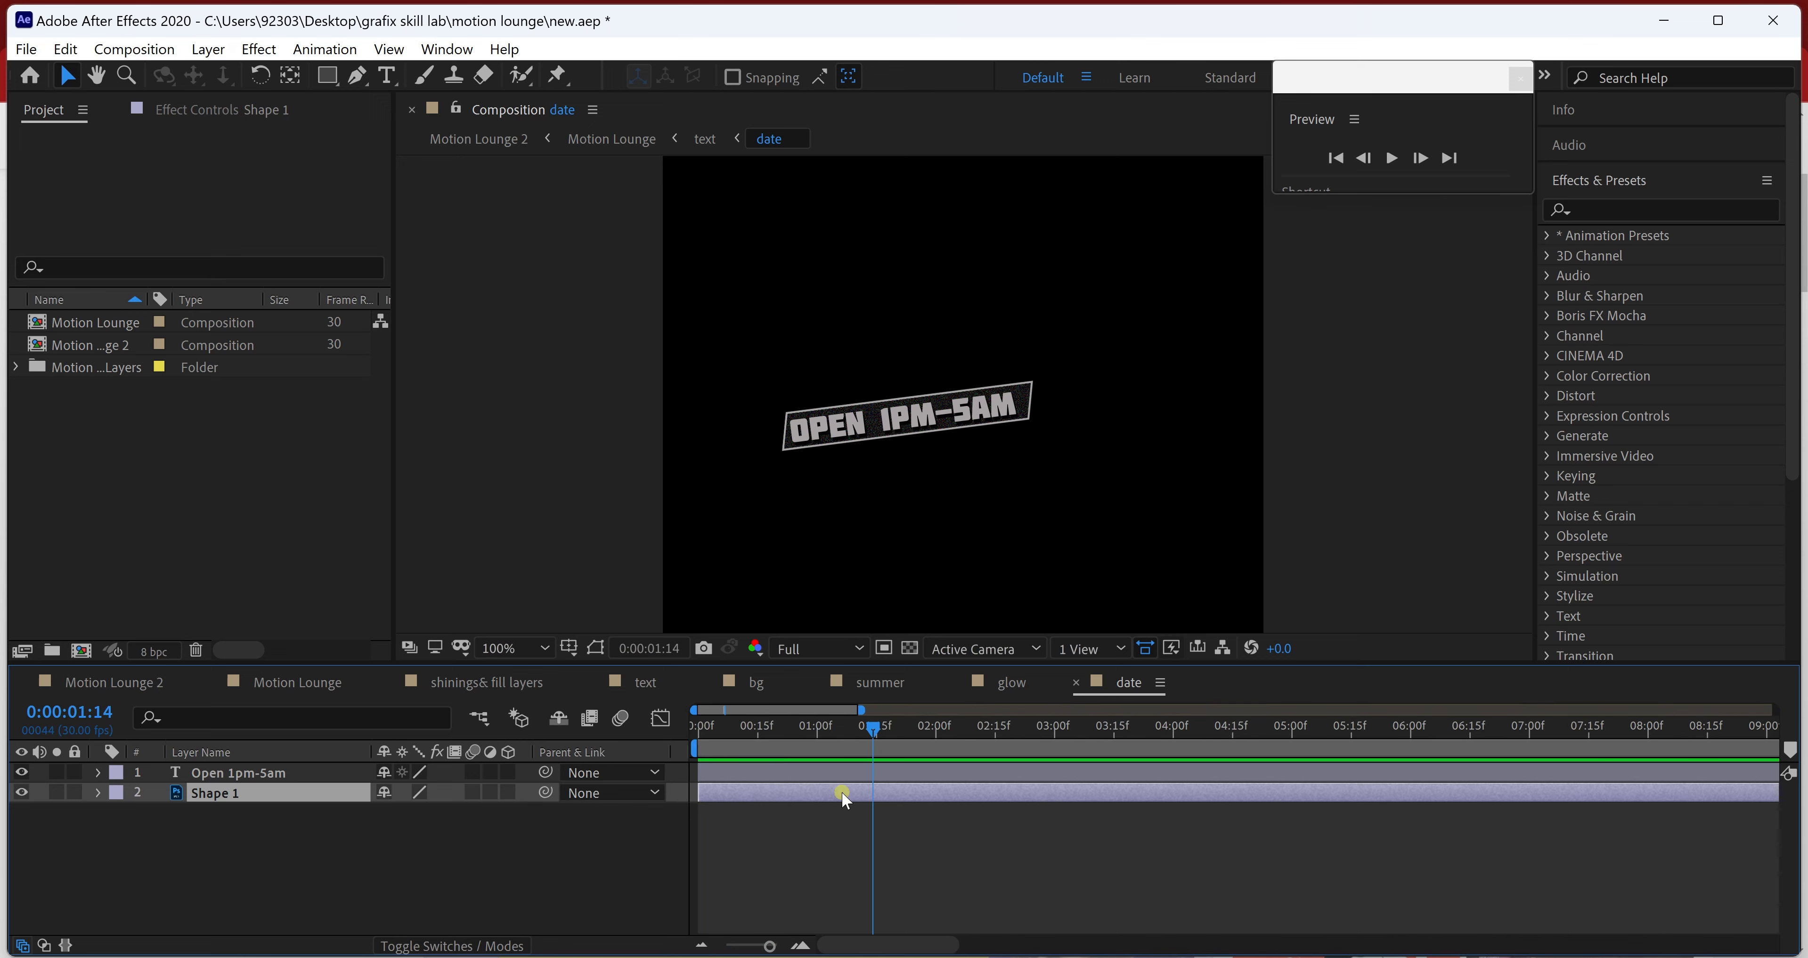
pyautogui.moveTo(805, 733); pyautogui.dragTo(812, 733)
pyautogui.click(309, 793)
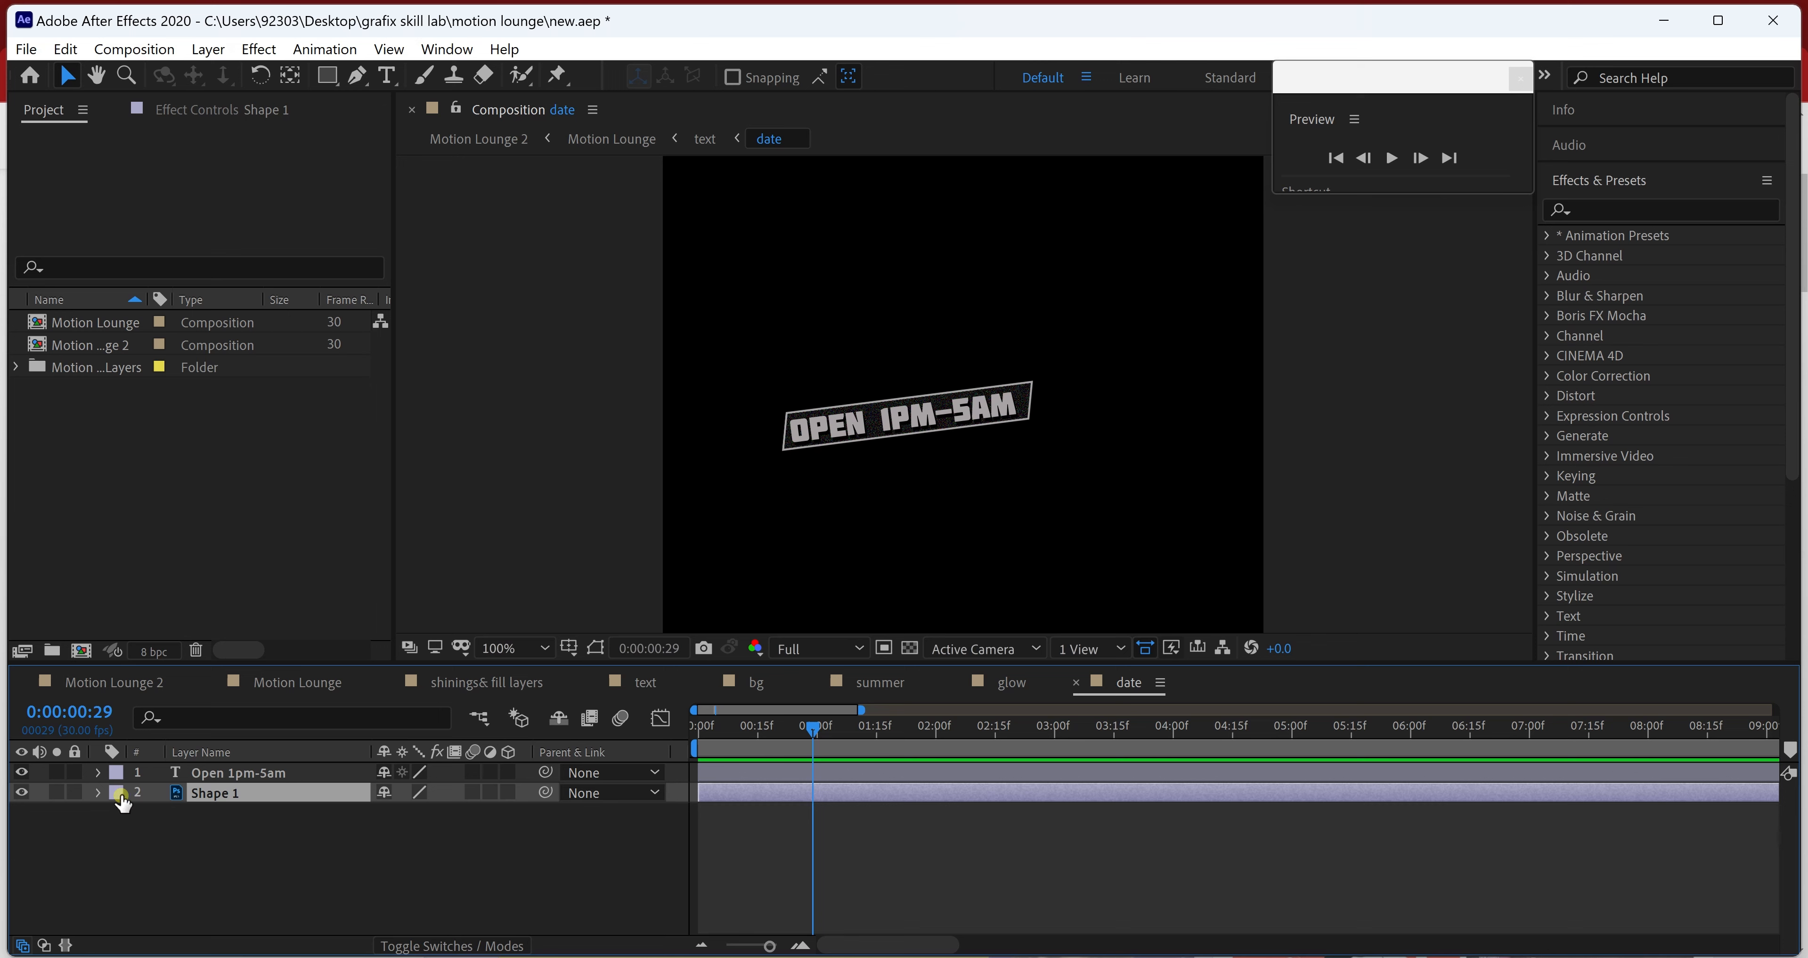
pyautogui.press('s')
pyautogui.click(160, 813)
# - Set Shape 1's Scale to 0% at 0:00:00:15 so the frame grows from nothing
pyautogui.moveTo(827, 731); pyautogui.dragTo(758, 735)
pyautogui.click(408, 810)
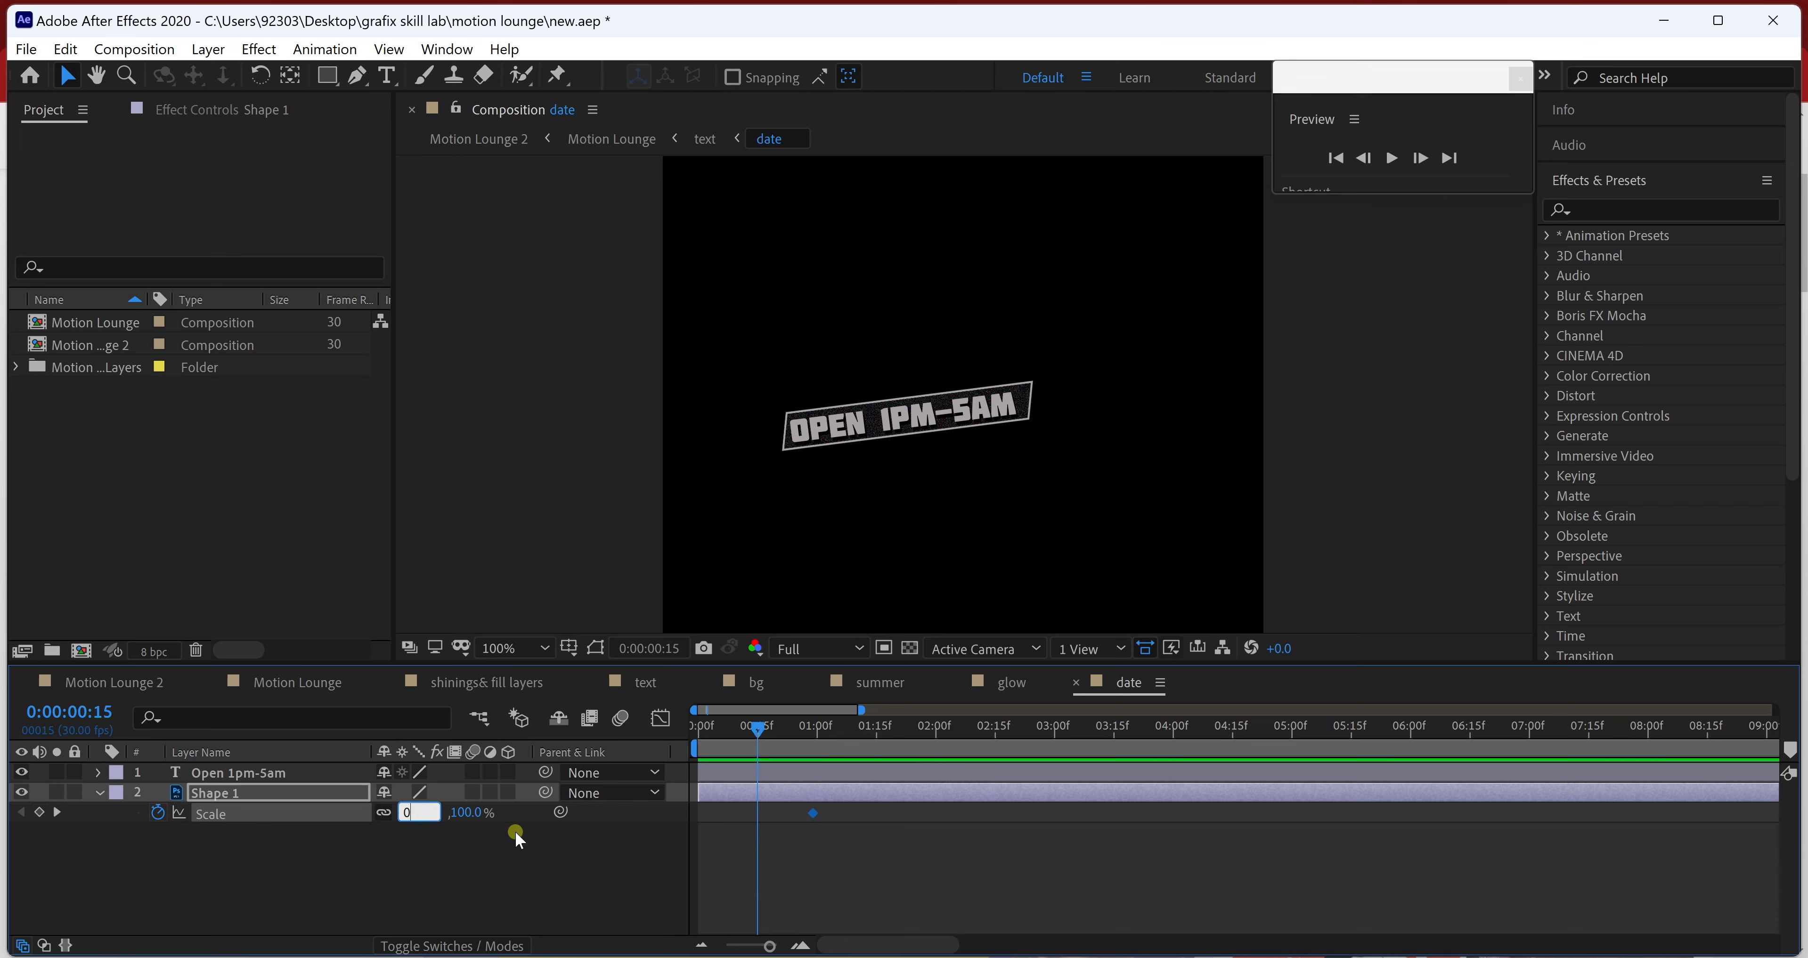
pyautogui.write('0')
pyautogui.click(597, 868)
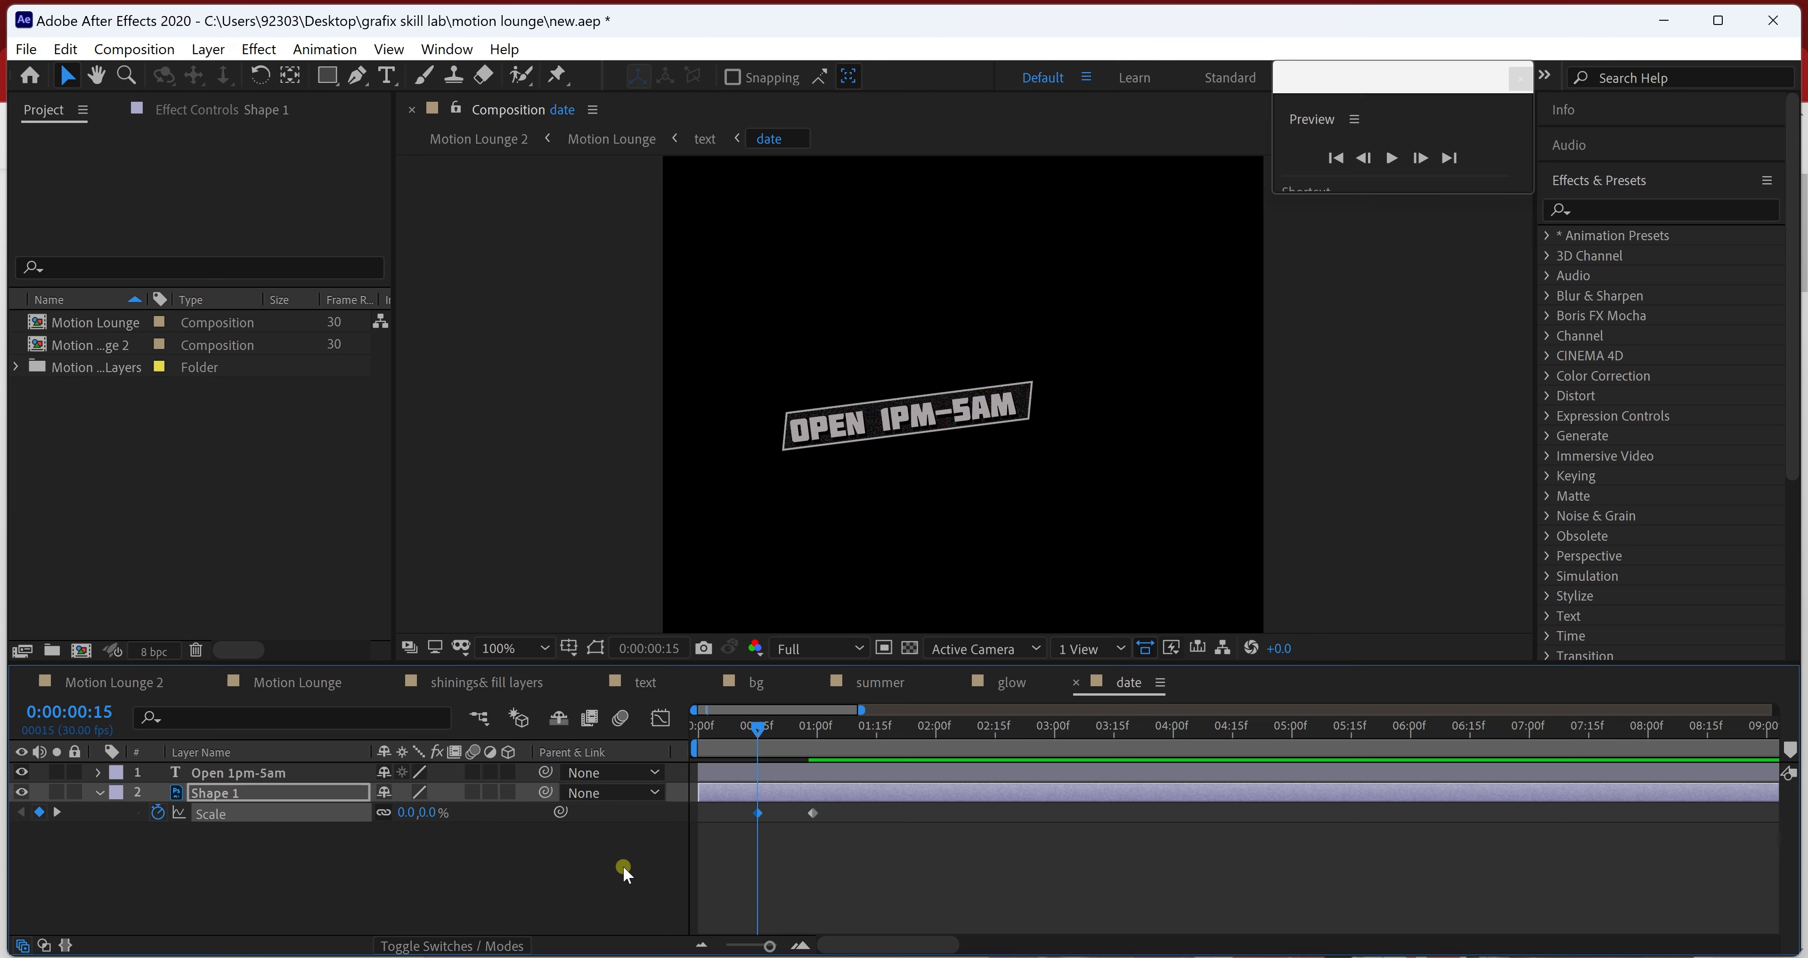
# - Scrub through the frame's growth and add a Scale keyframe to the Open 1pm-5am layer at 0:00:01:15
pyautogui.click(760, 730)
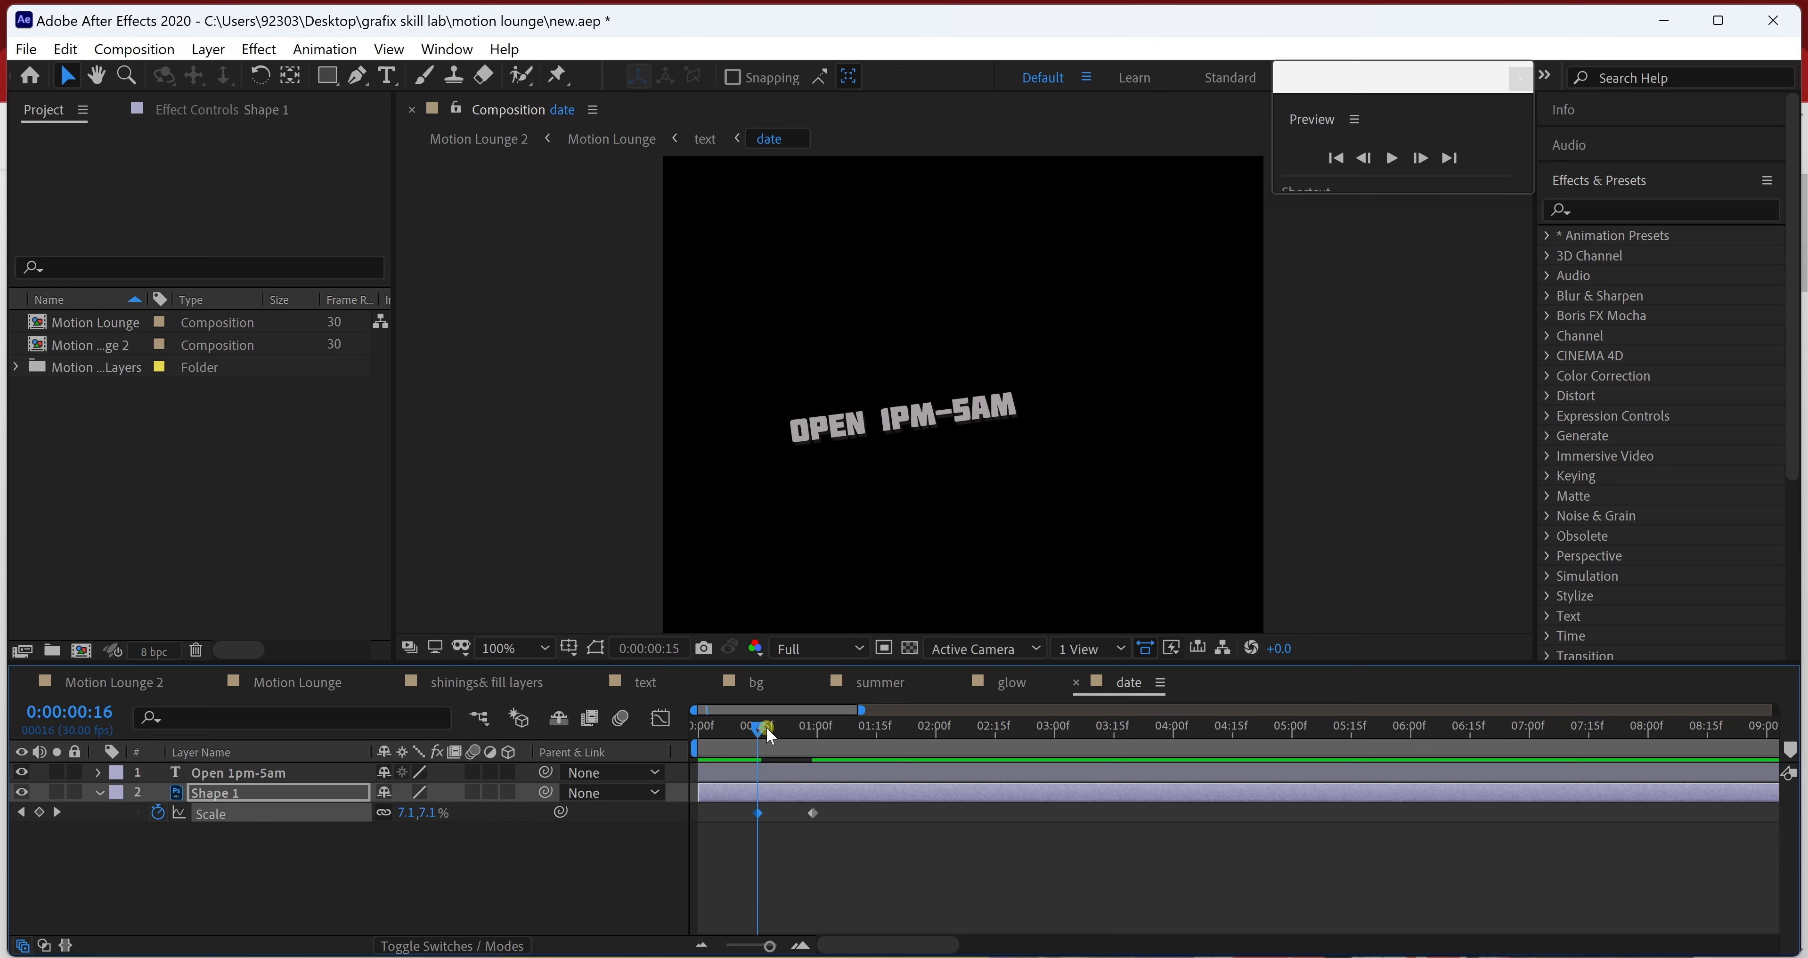
pyautogui.moveTo(768, 733); pyautogui.dragTo(881, 740)
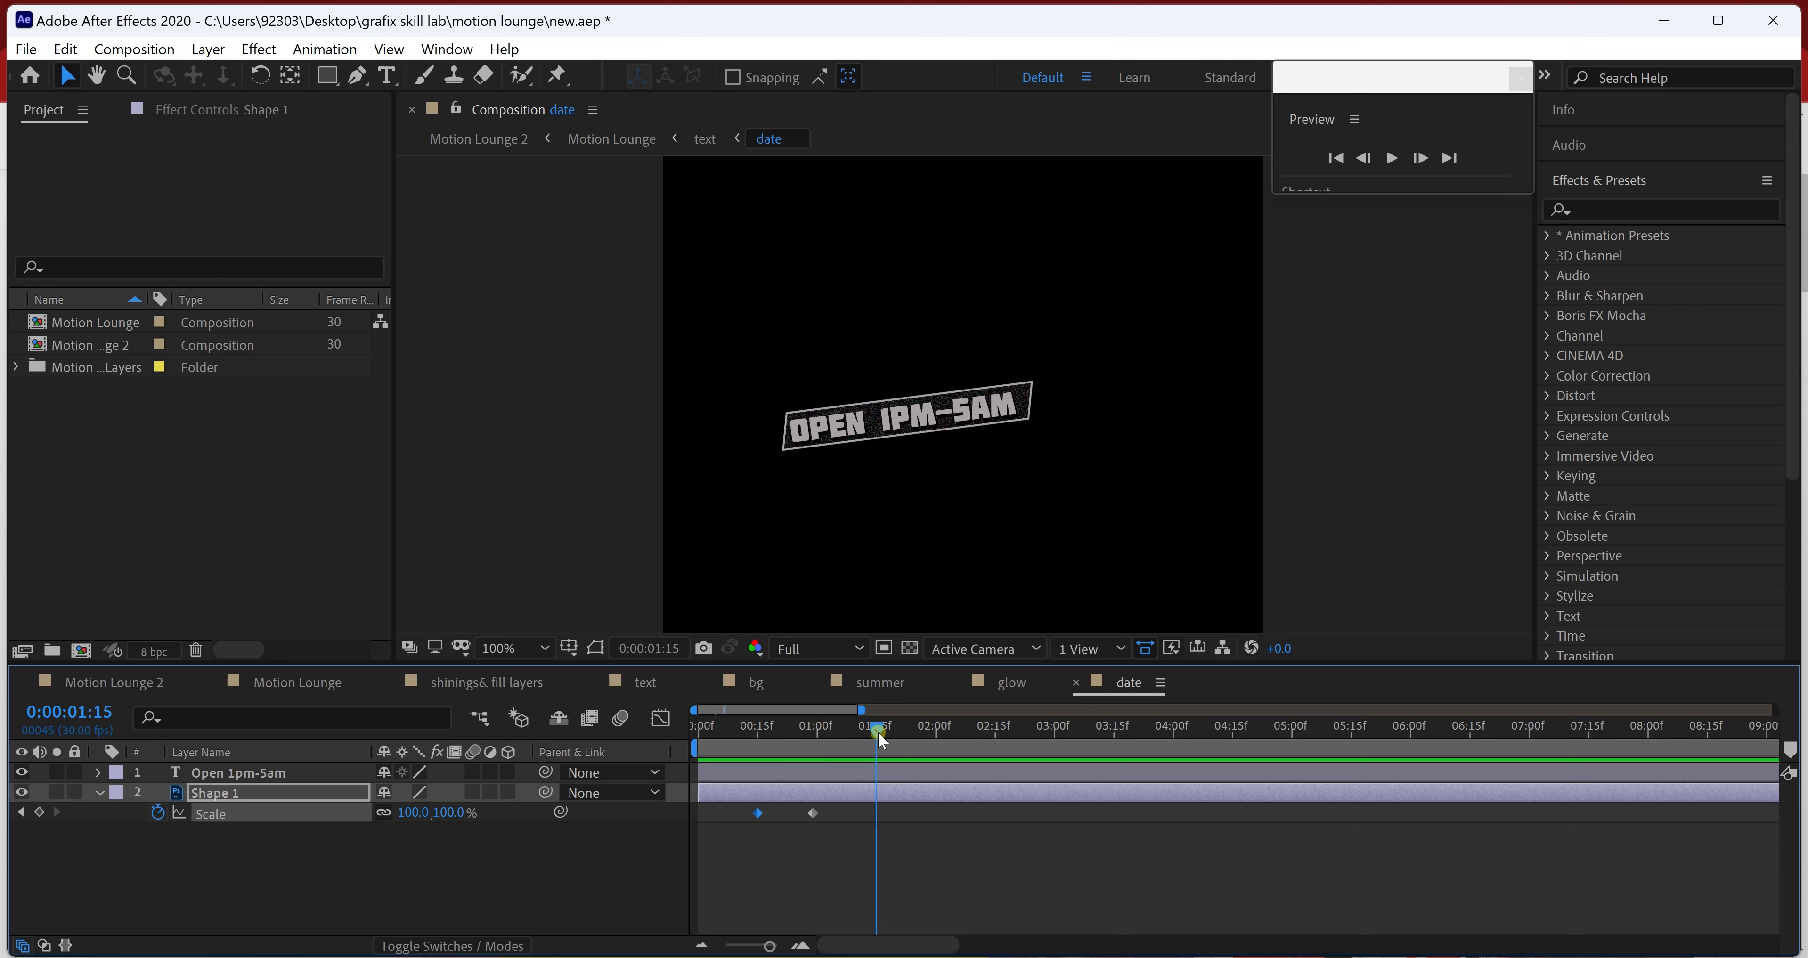
pyautogui.click(359, 768)
pyautogui.press('s')
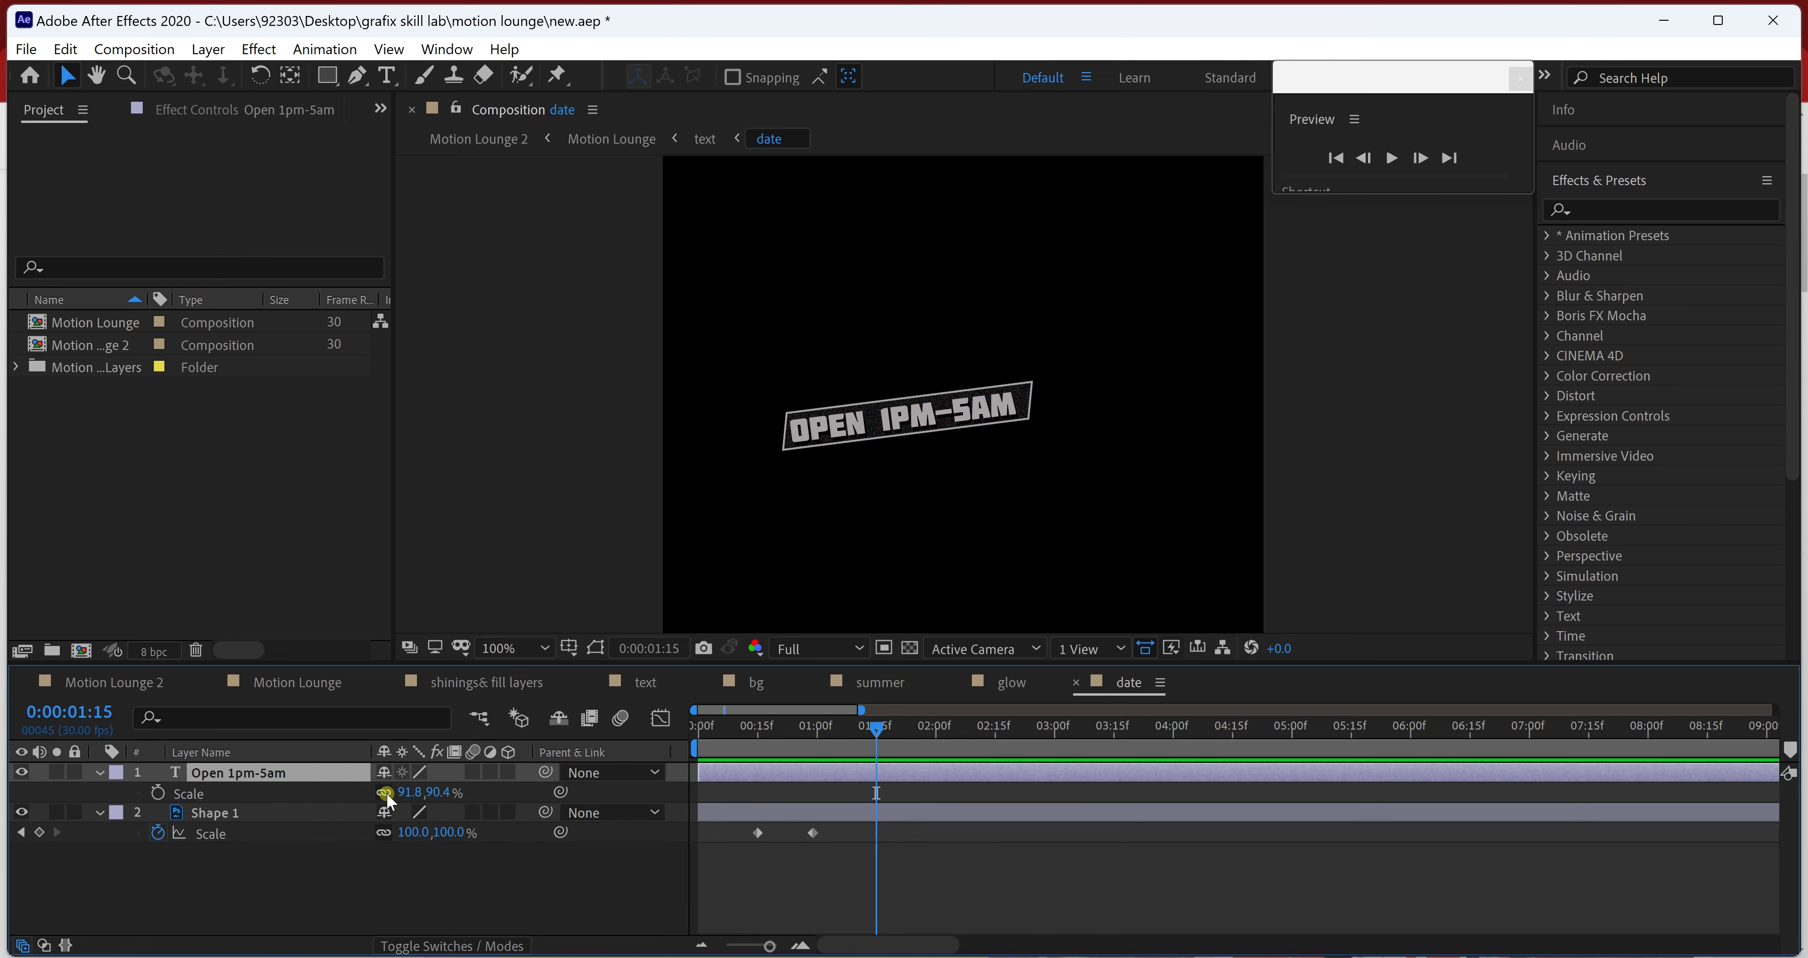
pyautogui.click(159, 792)
# - Set the Open 1pm-5am layer's Scale to 0% at 0:00:00:29 and scrub back to the start
pyautogui.moveTo(871, 734); pyautogui.dragTo(811, 734)
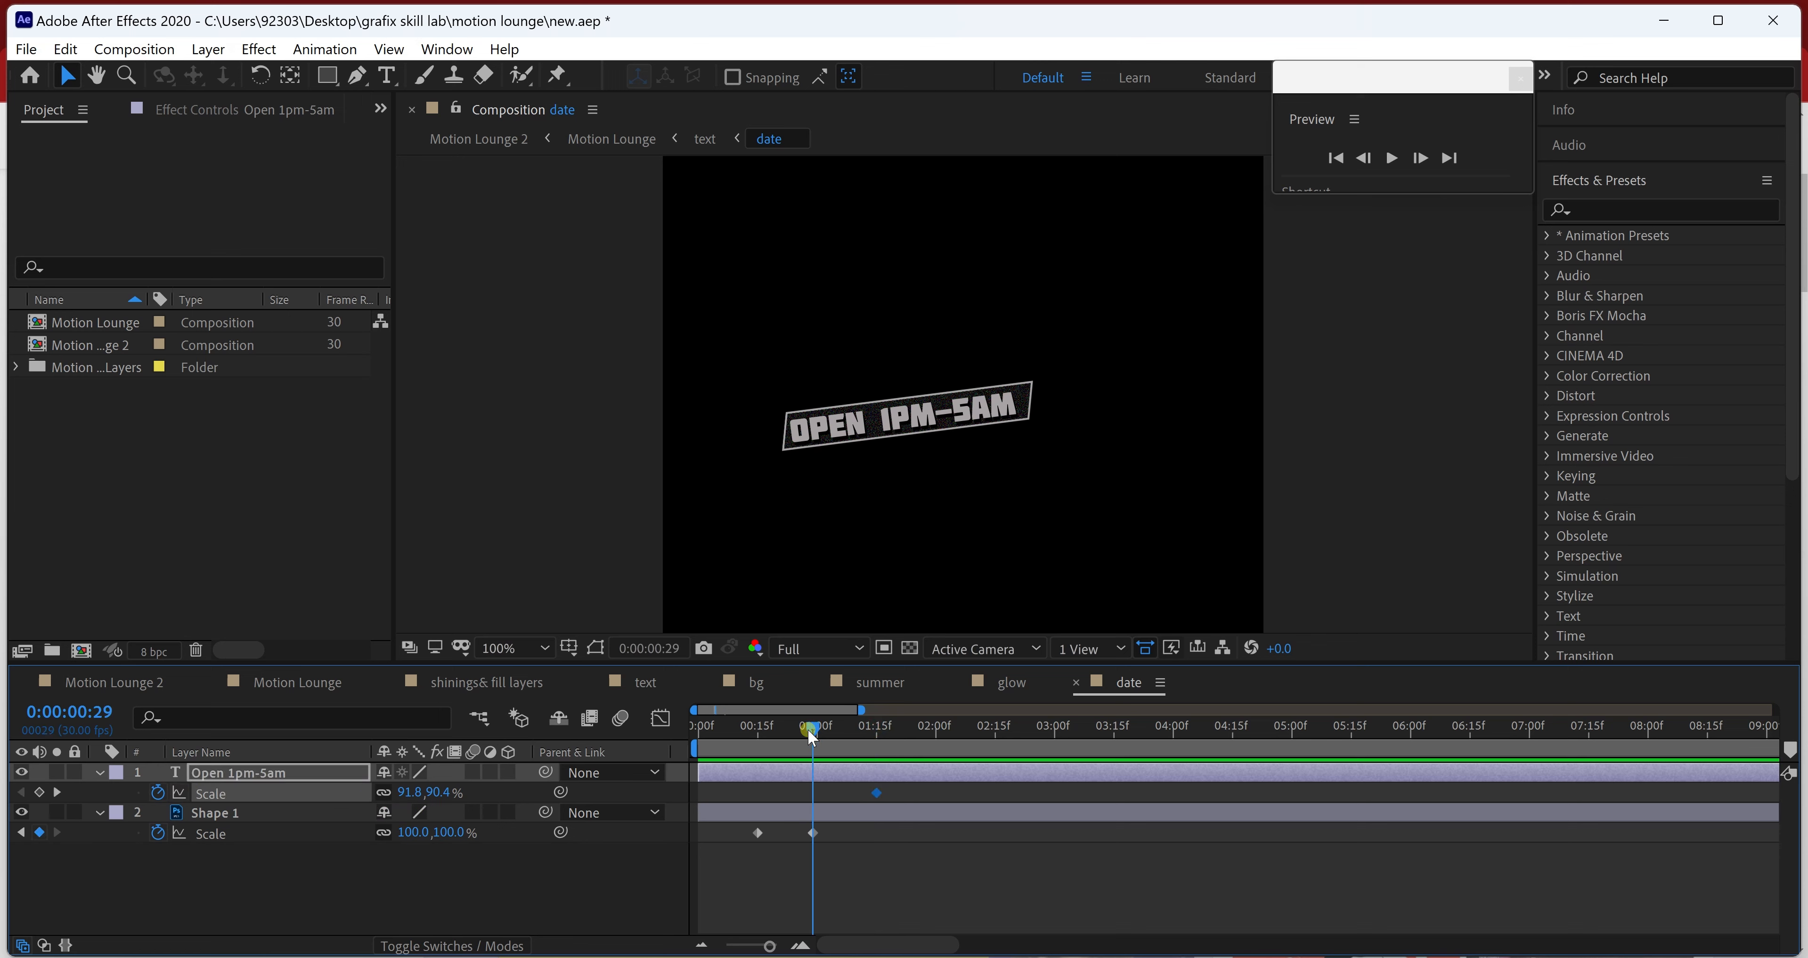
pyautogui.click(411, 793)
pyautogui.write('0')
pyautogui.press('Return')
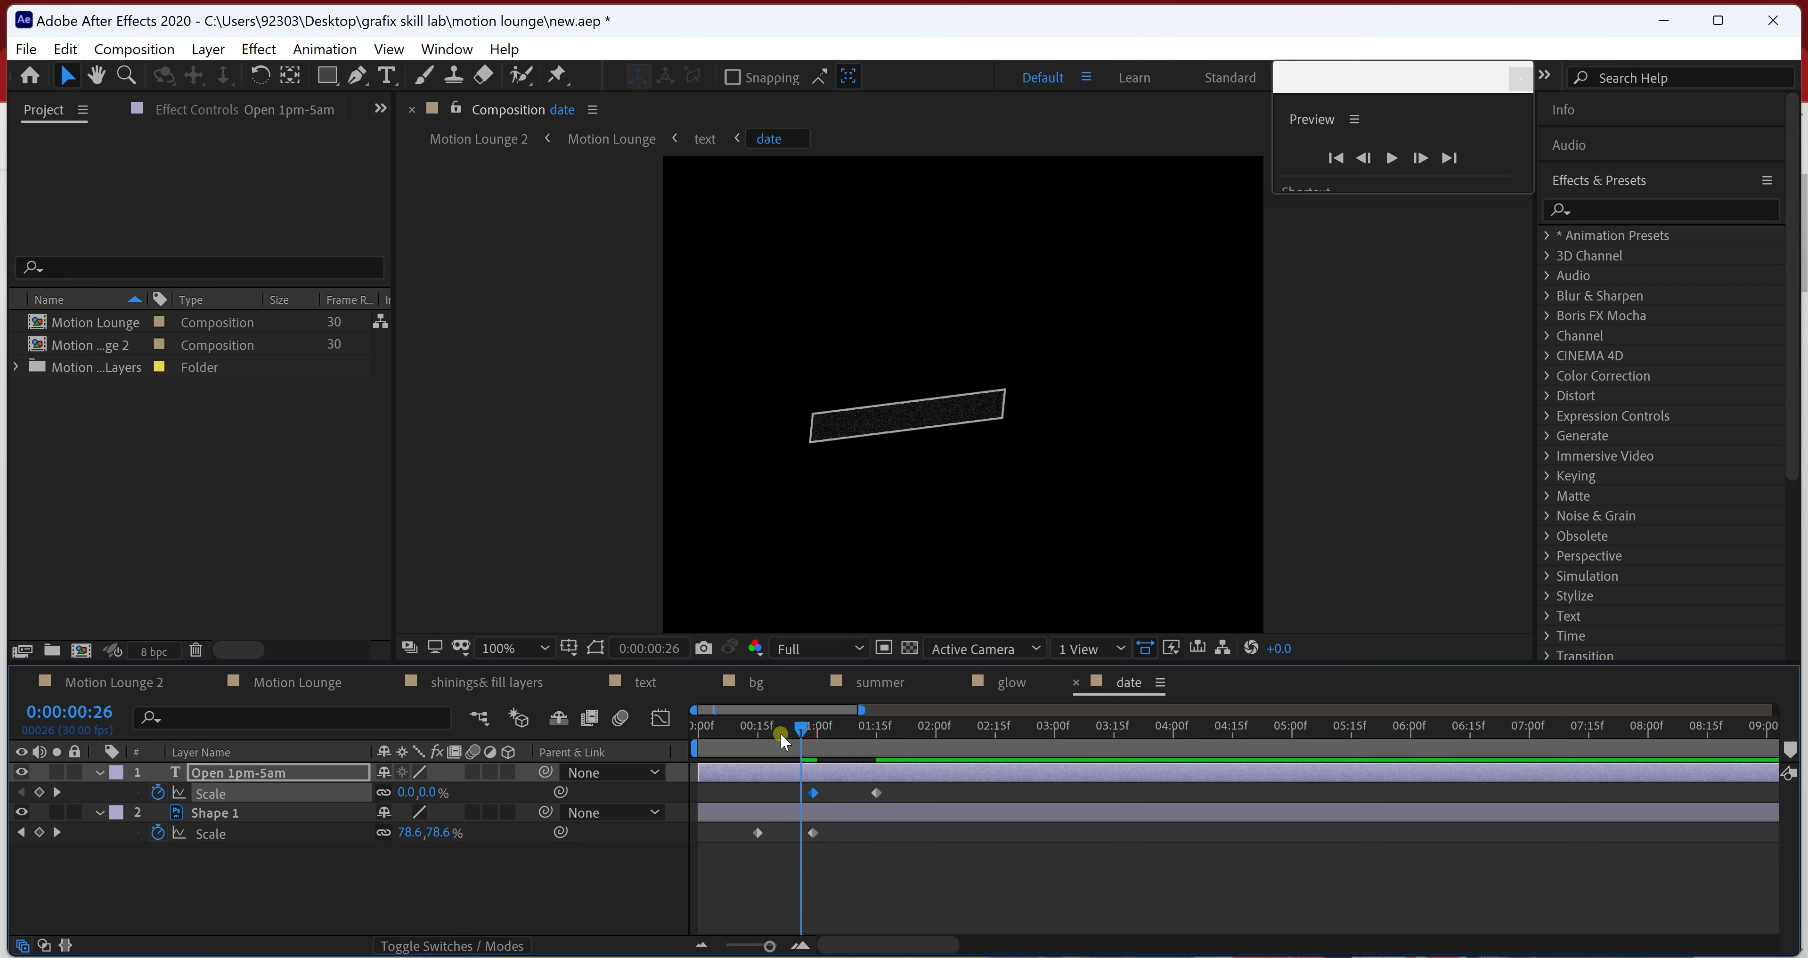
pyautogui.moveTo(779, 733); pyautogui.dragTo(684, 746)
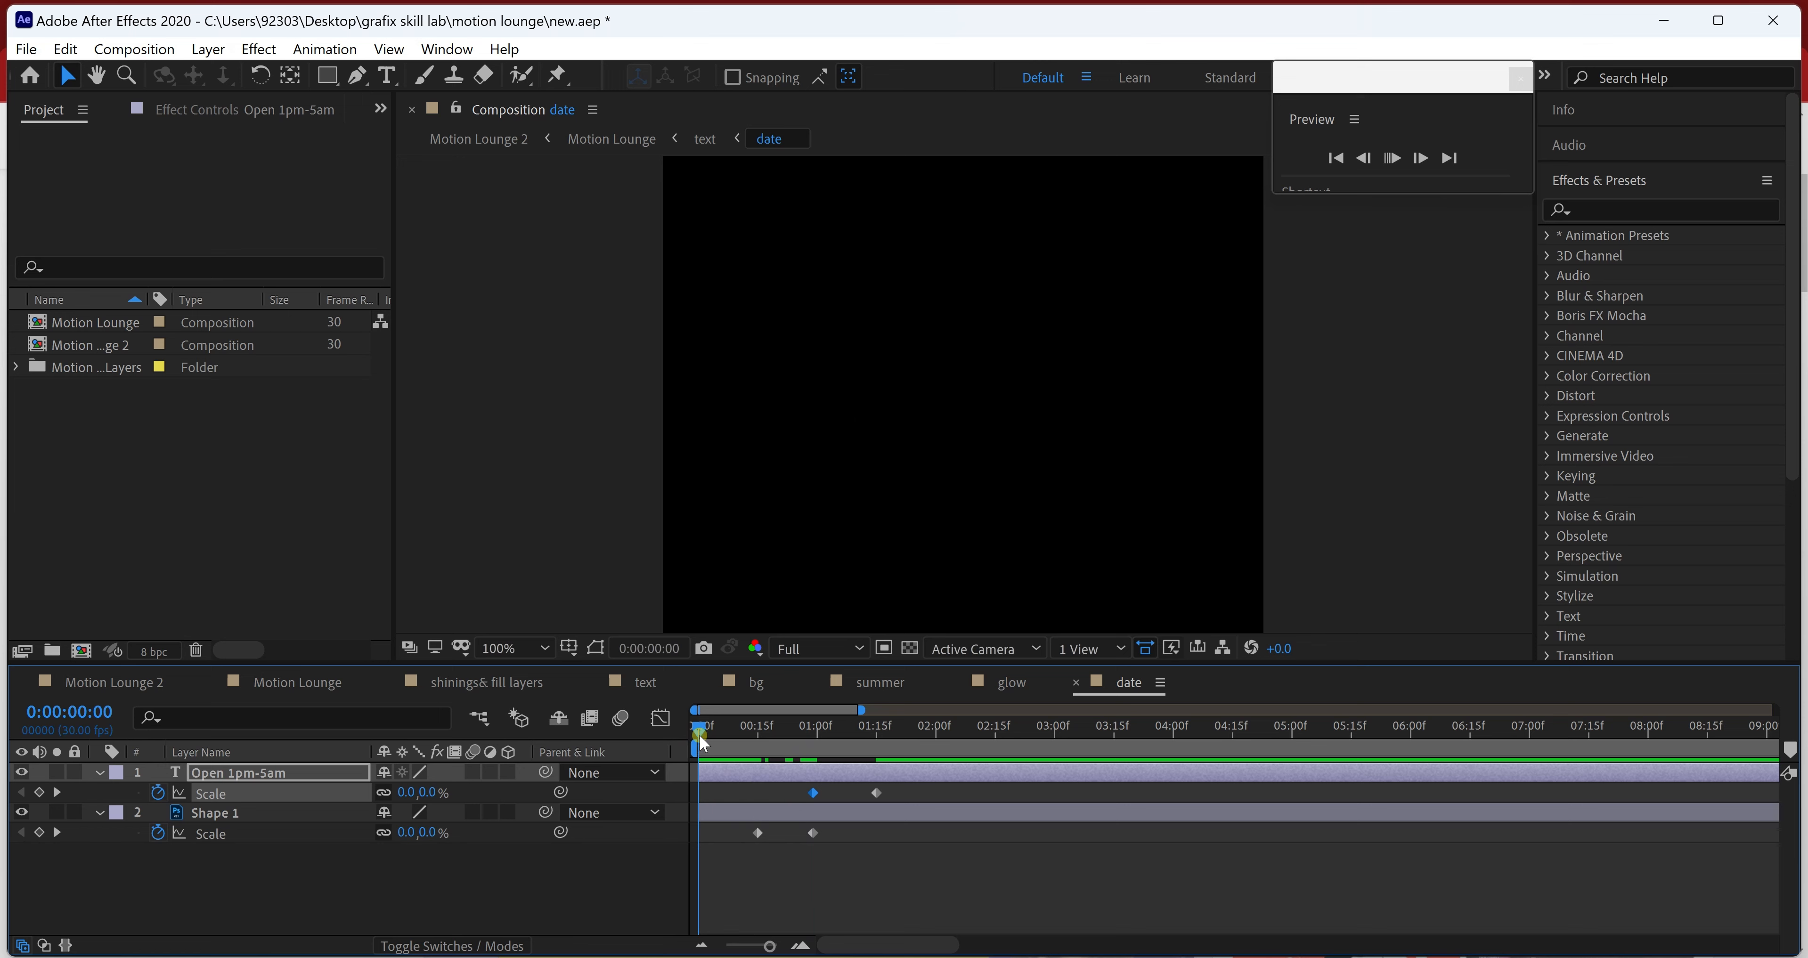
# - Apply Easy Ease to all Scale keyframes of the Open 1pm-5am and Shape 1 layers
pyautogui.moveTo(700, 733); pyautogui.dragTo(750, 750)
pyautogui.moveTo(709, 849); pyautogui.dragTo(916, 788)
pyautogui.rightClick(881, 793)
pyautogui.moveTo(968, 780)
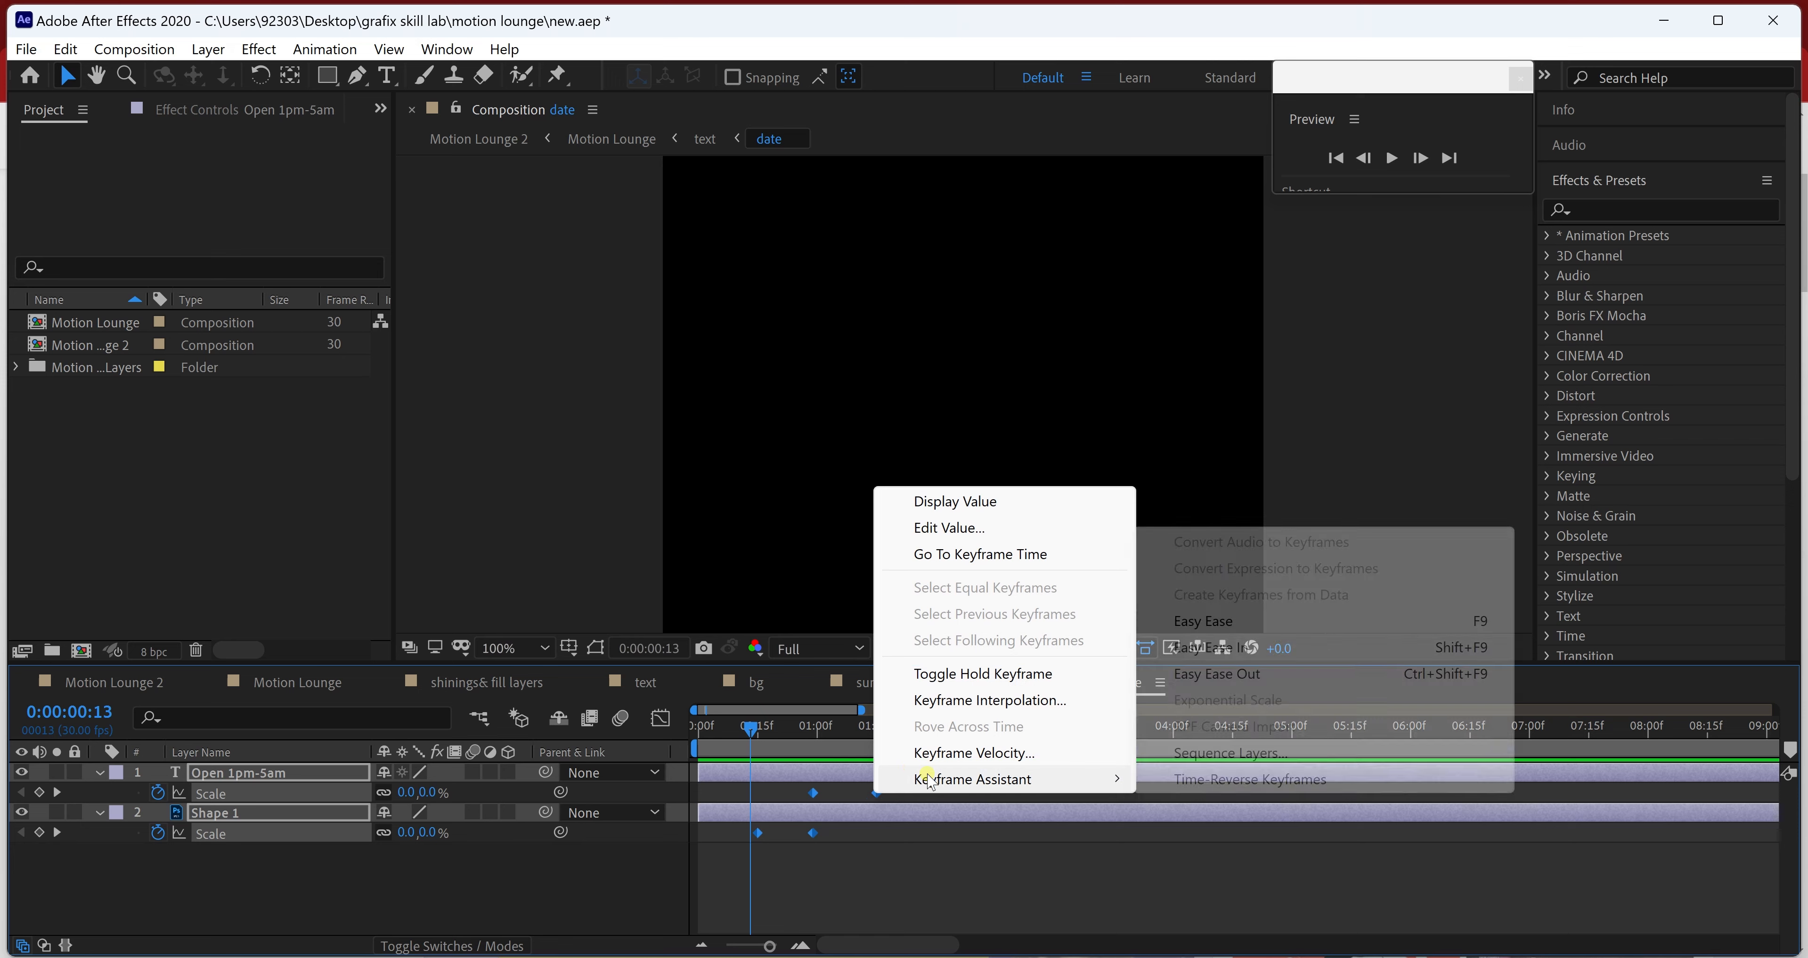
pyautogui.click(1202, 621)
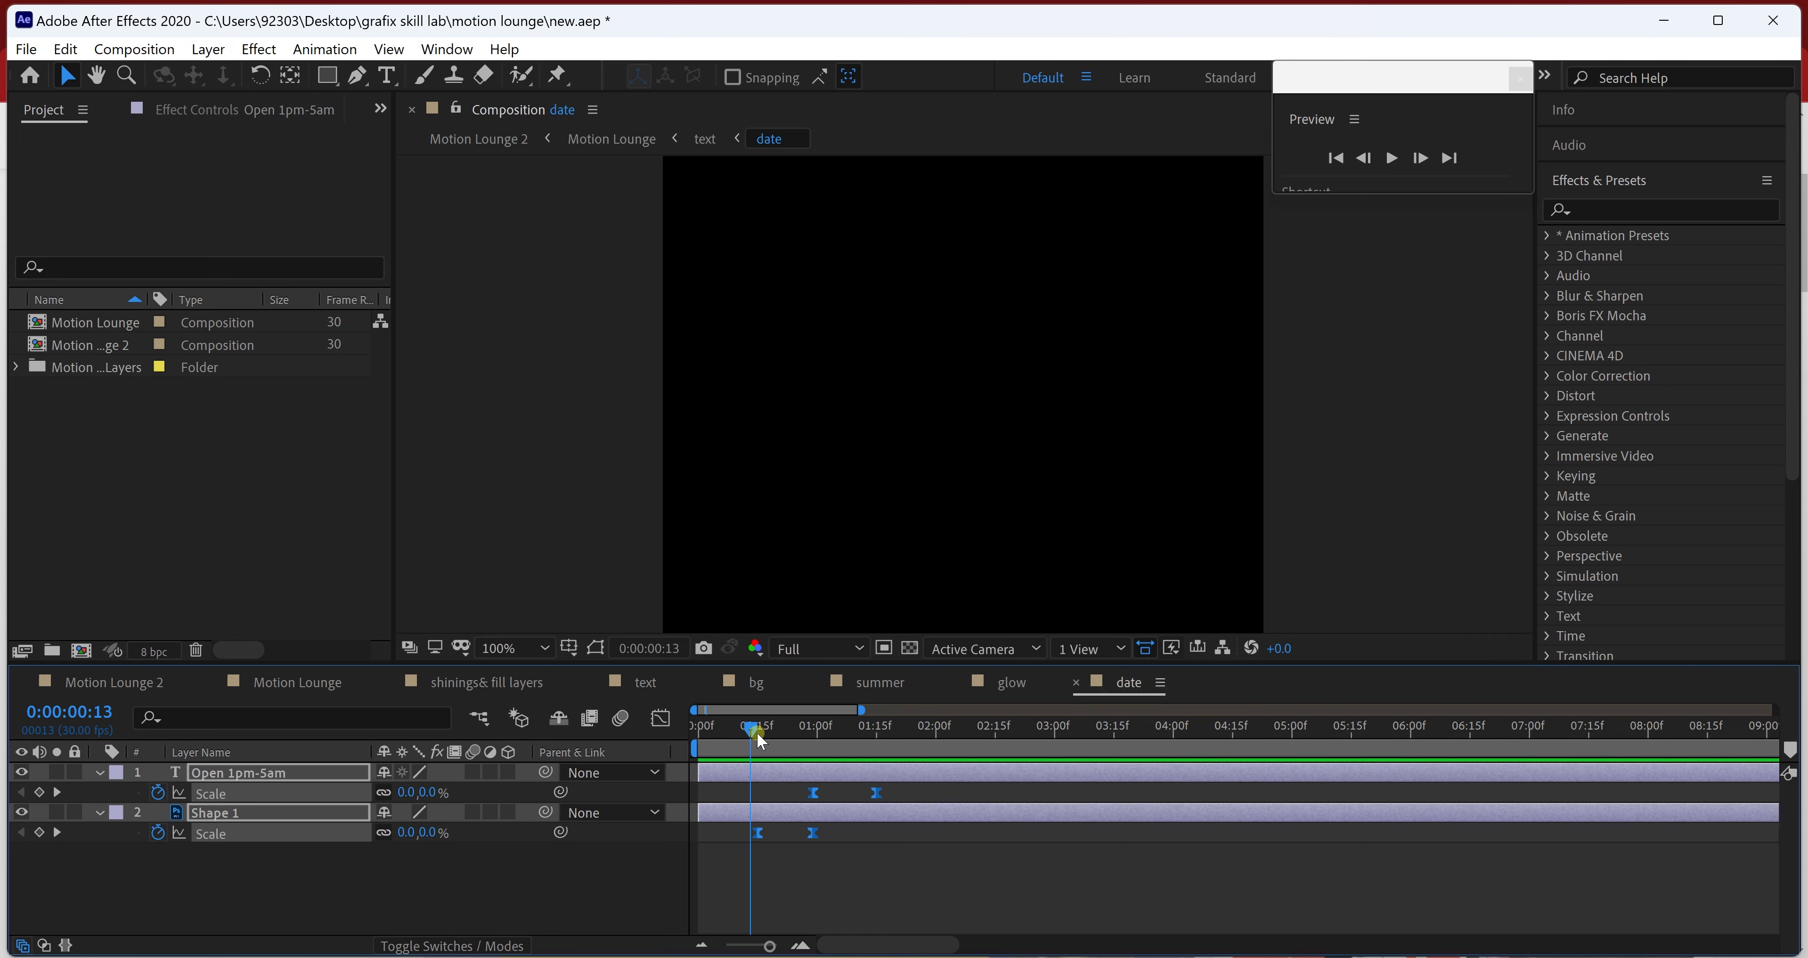
# - Preview the eased scale-in of the frame and lettering from 0:00:00:09
pyautogui.moveTo(757, 734); pyautogui.dragTo(734, 735)
pyautogui.press('space')
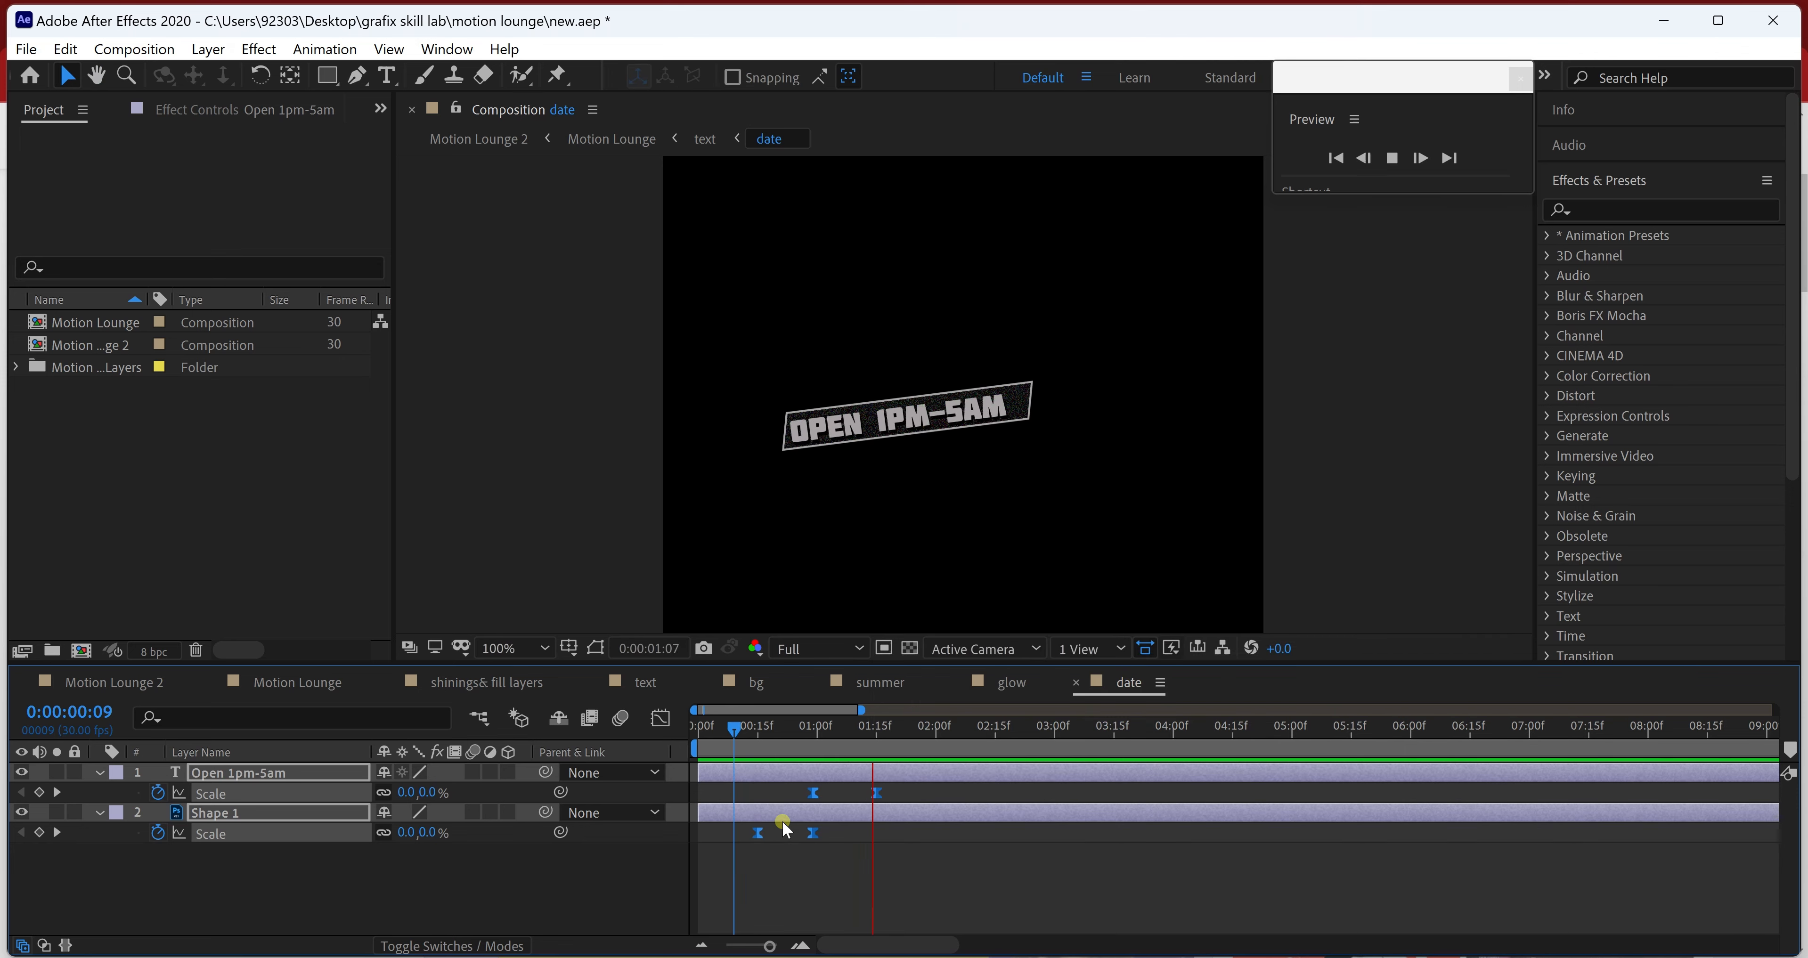
pyautogui.press('space')
# - Enable motion blur on the Open 1pm-5am and Shape 1 layers and preview the blurred scale-in
pyautogui.click(472, 772)
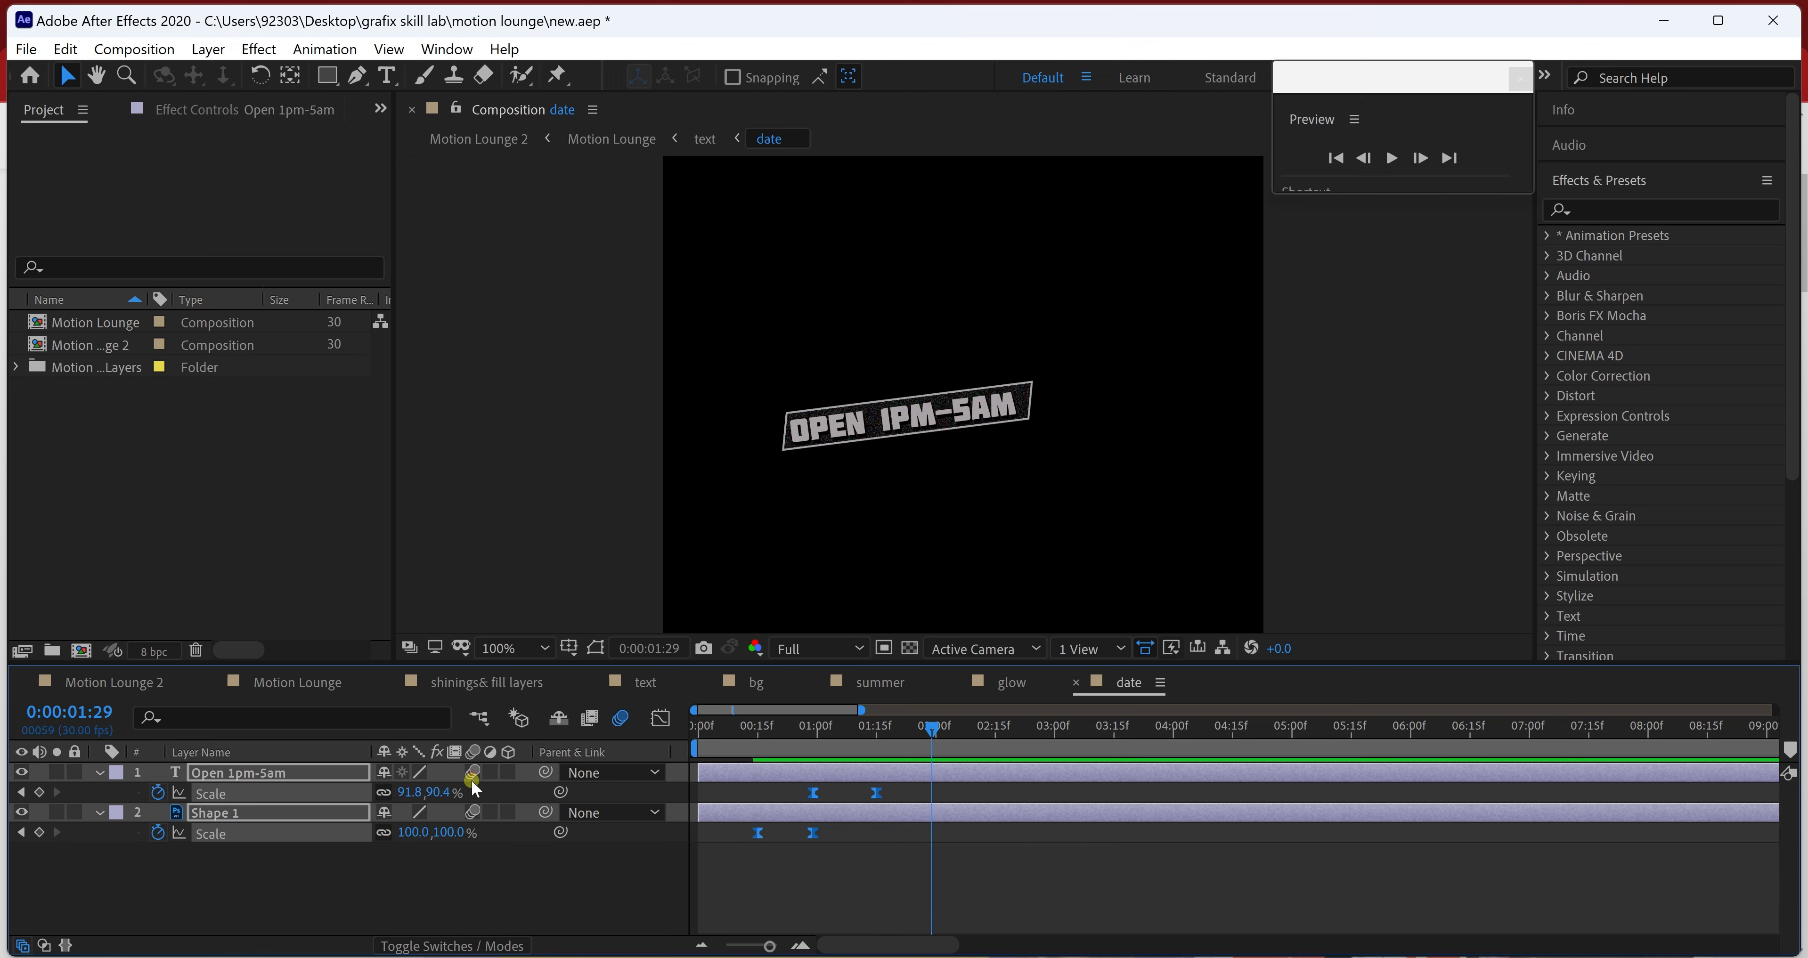
pyautogui.click(748, 746)
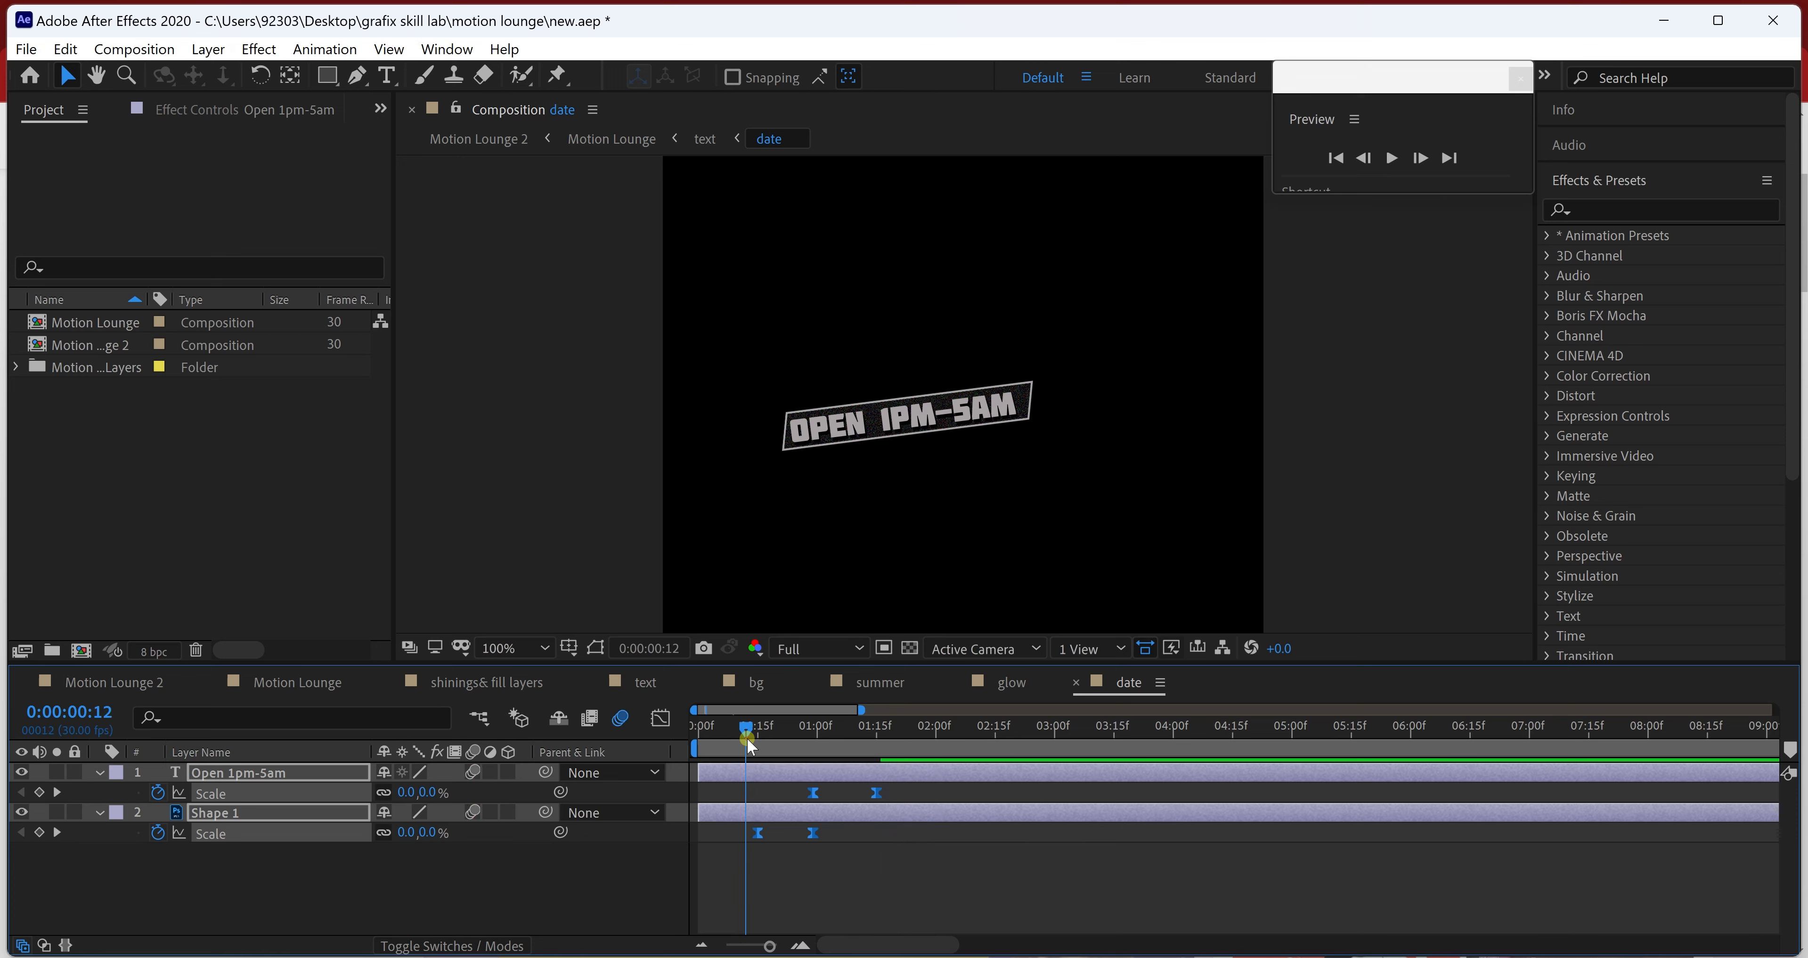
pyautogui.press('space')
pyautogui.press('space')
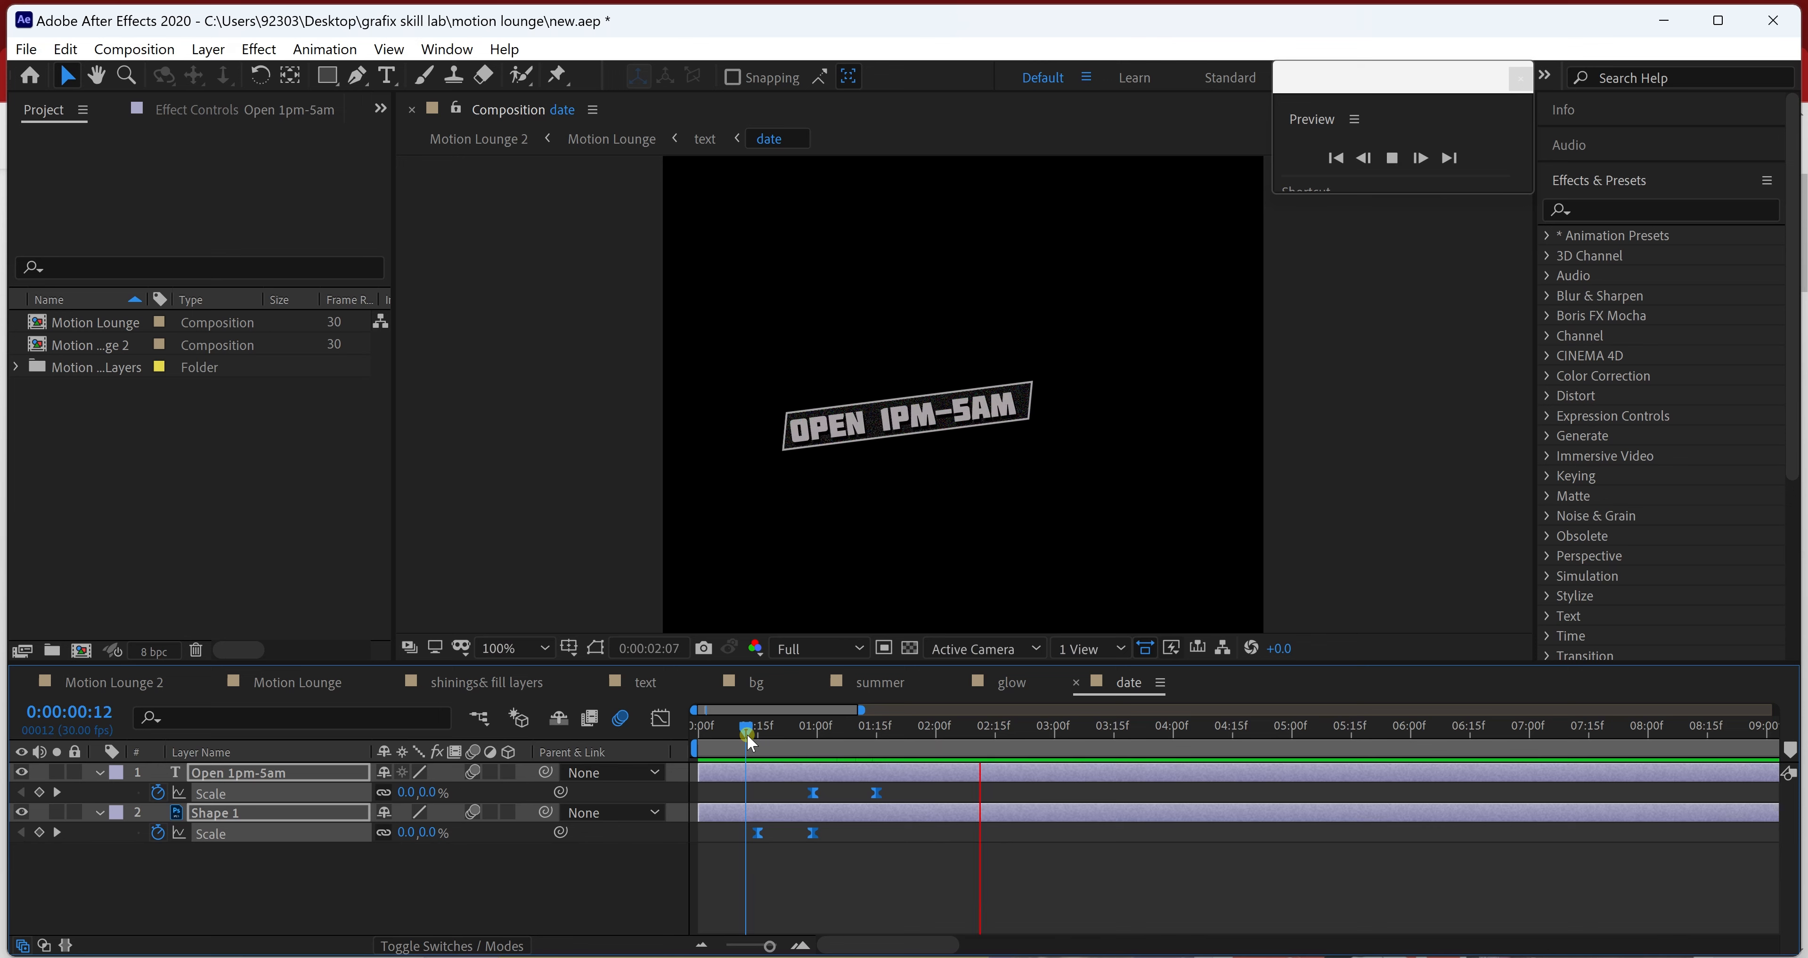
pyautogui.moveTo(748, 736); pyautogui.dragTo(734, 730)
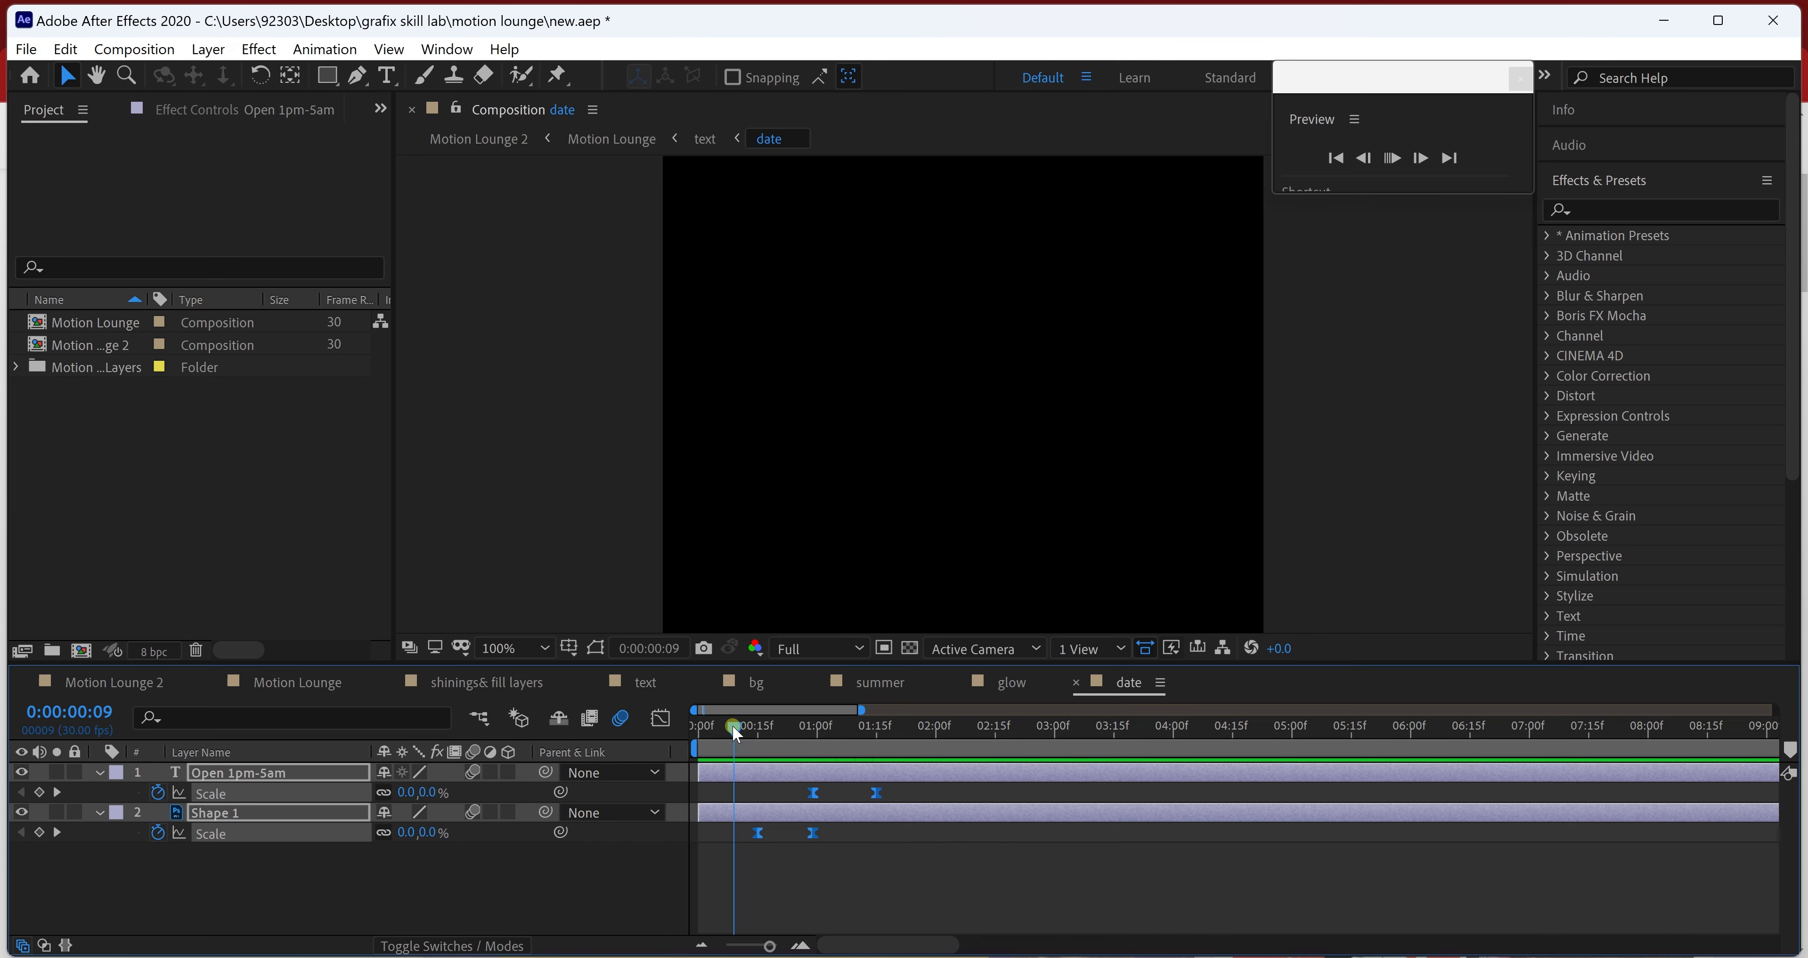
pyautogui.press('space')
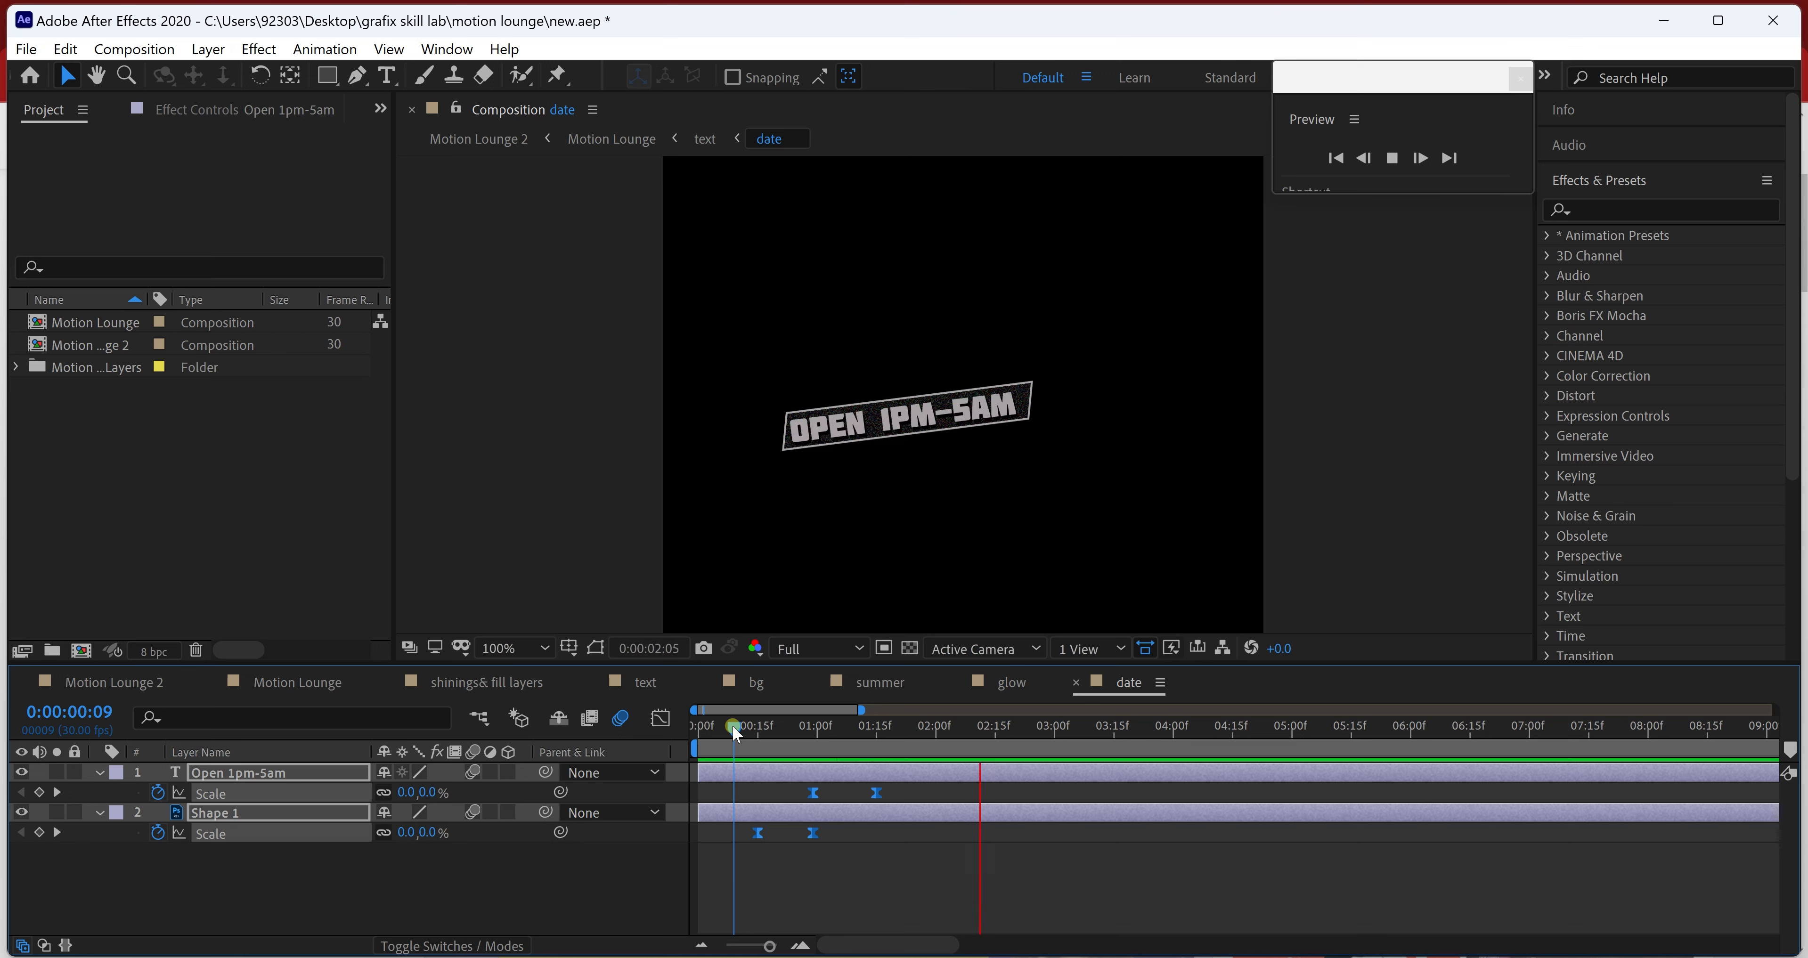
pyautogui.press('space')
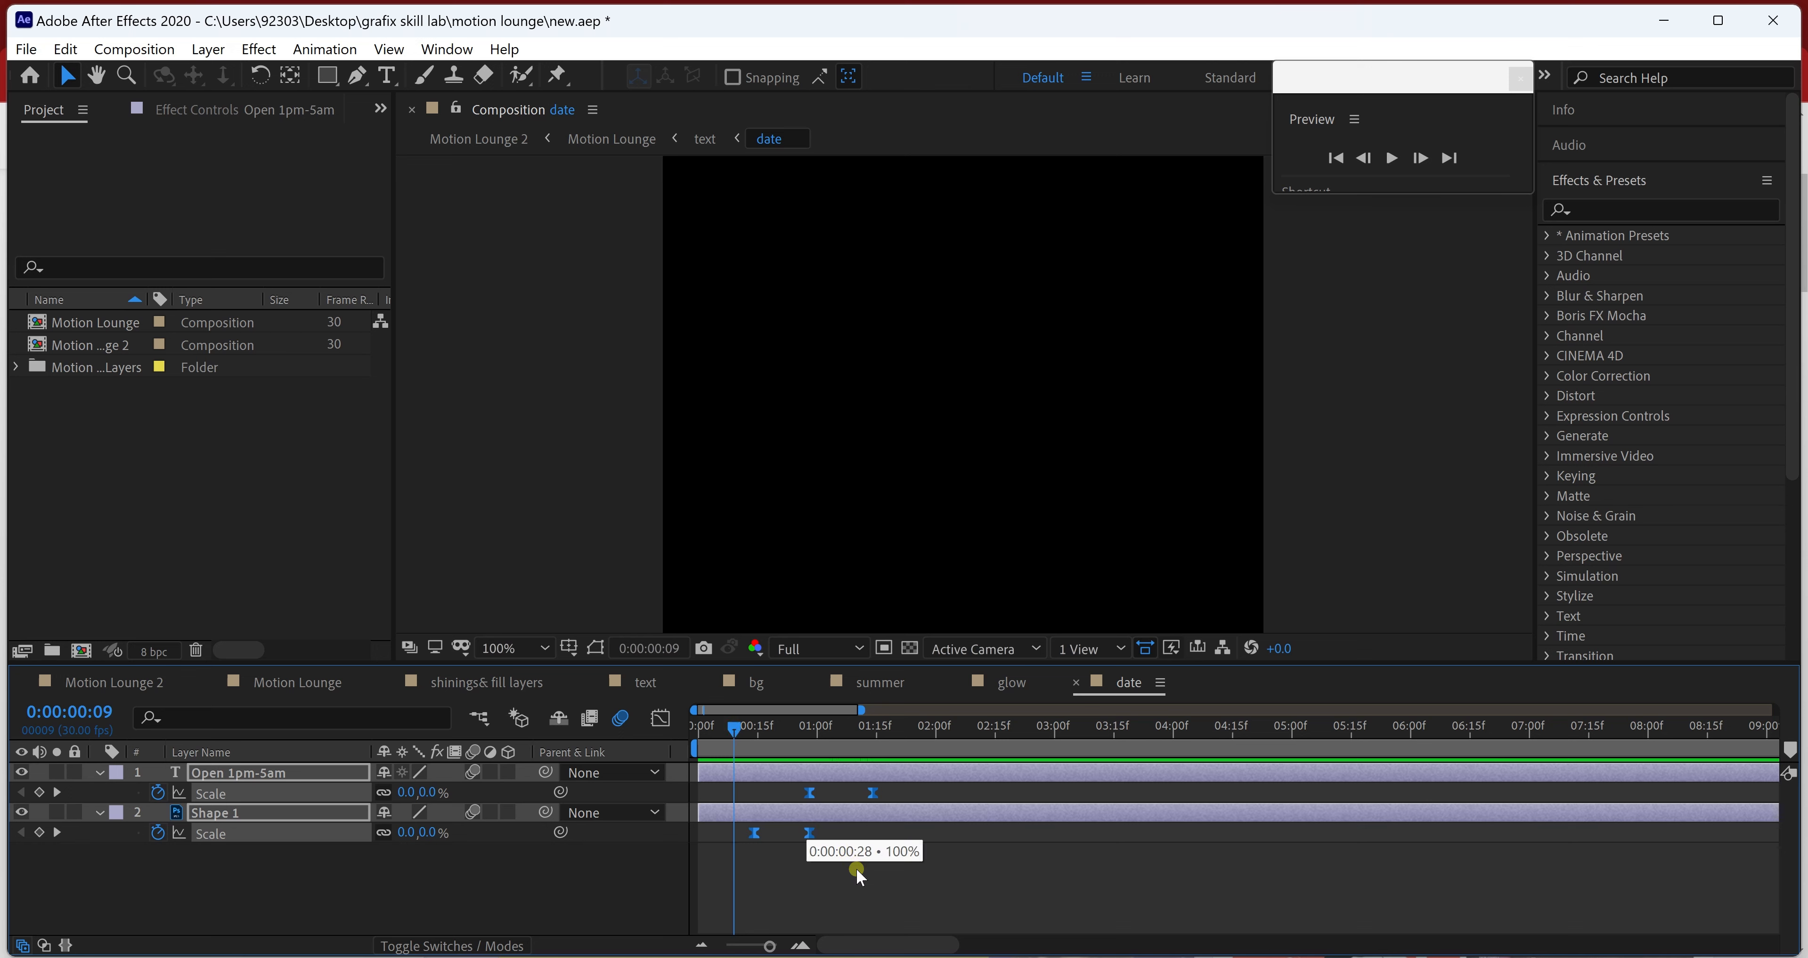
# - Speed up the scale-in by moving Shape 1's end keyframe and both Open 1pm-5am Scale keyframes earlier
pyautogui.click(848, 864)
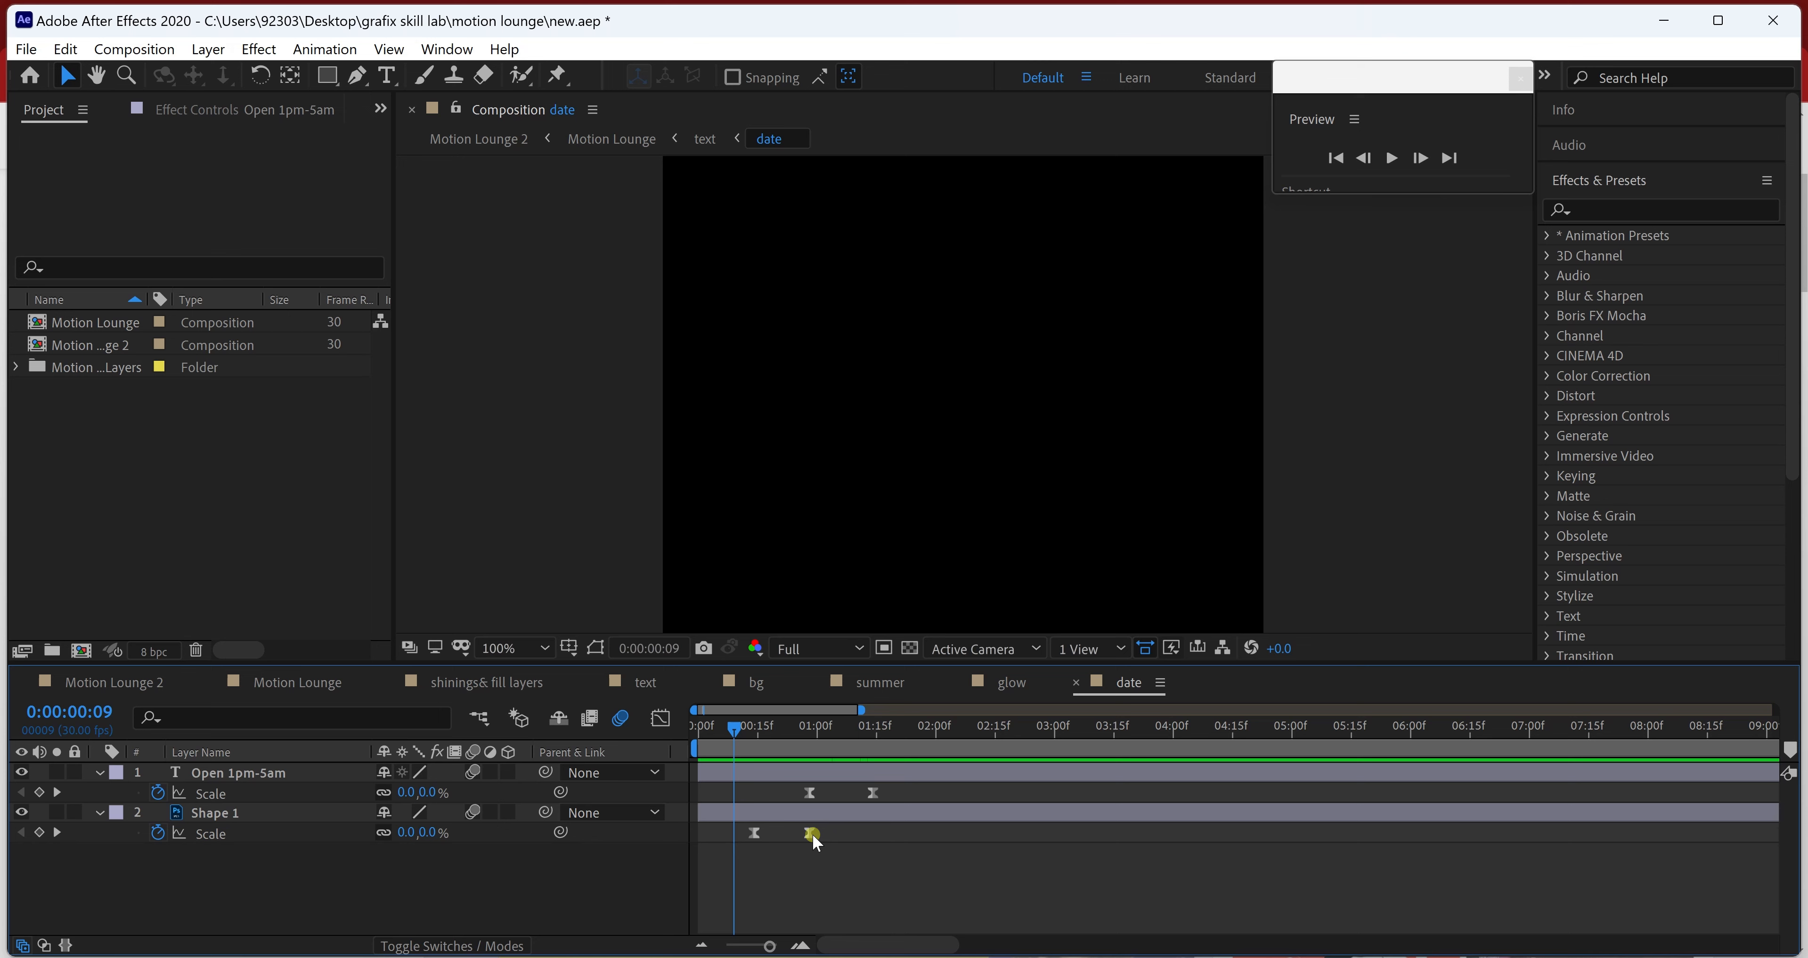
pyautogui.moveTo(801, 787); pyautogui.dragTo(898, 823)
pyautogui.click(873, 794)
# - Preview the retimed frame and lettering animation from the start of the date composition
pyautogui.press('space')
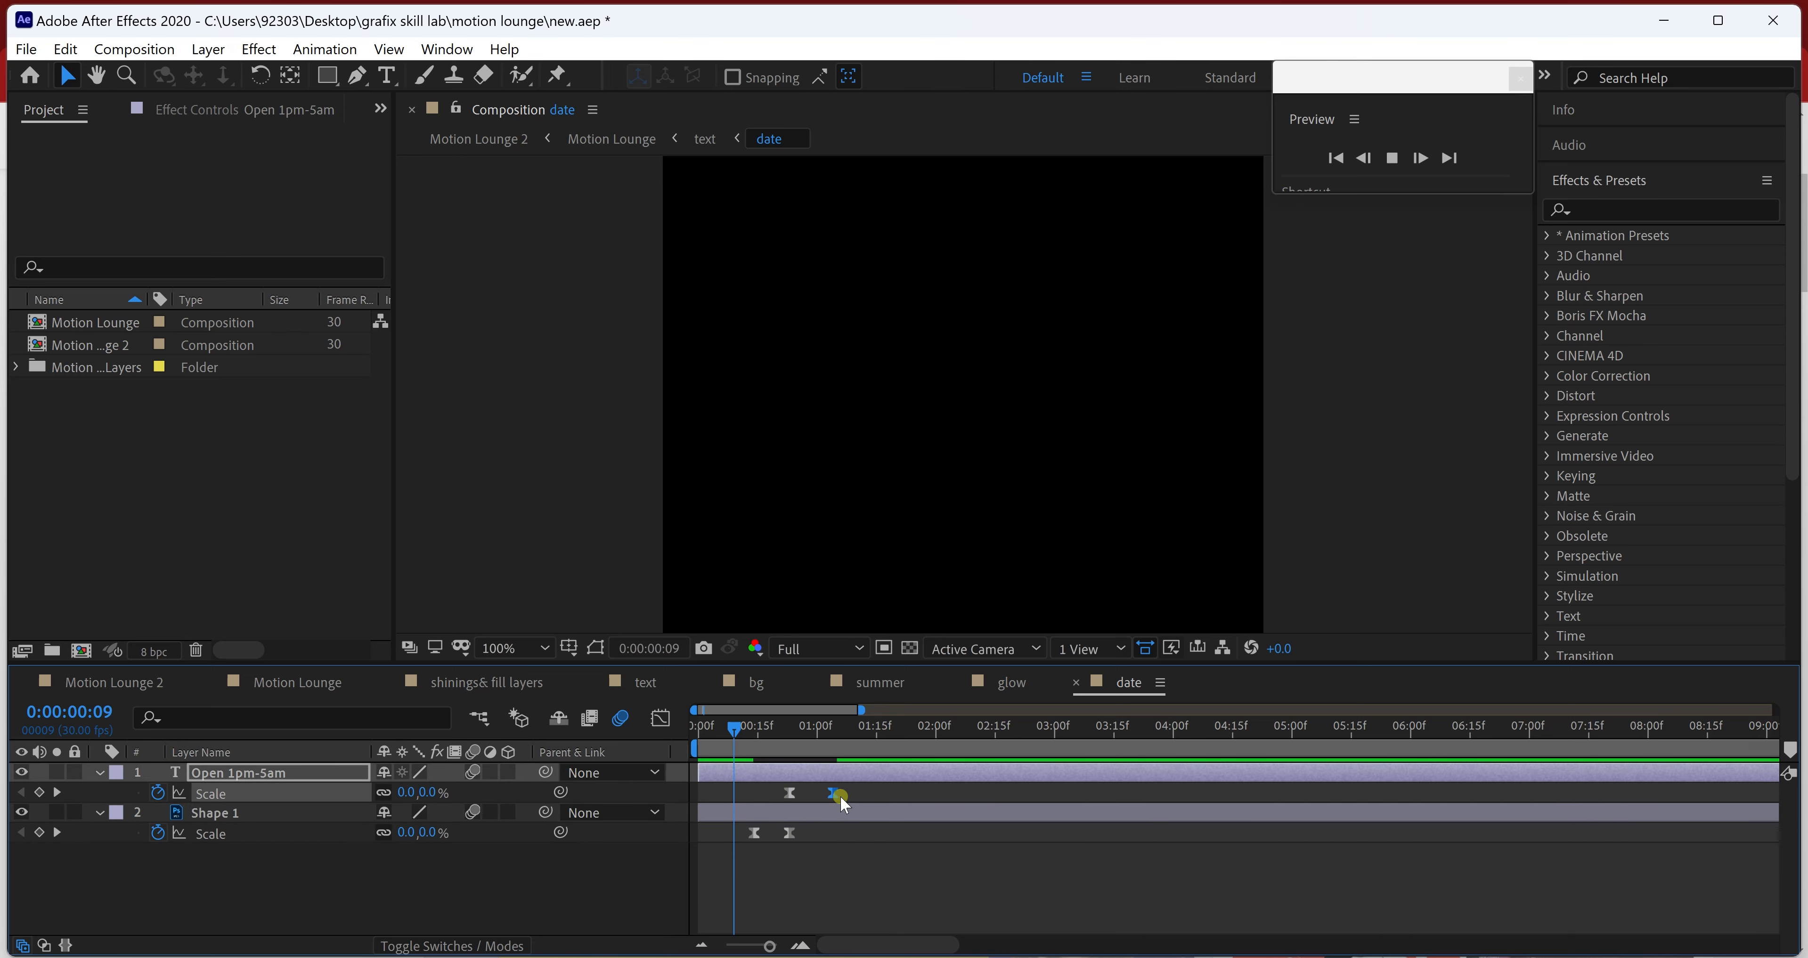
pyautogui.moveTo(735, 736); pyautogui.dragTo(698, 736)
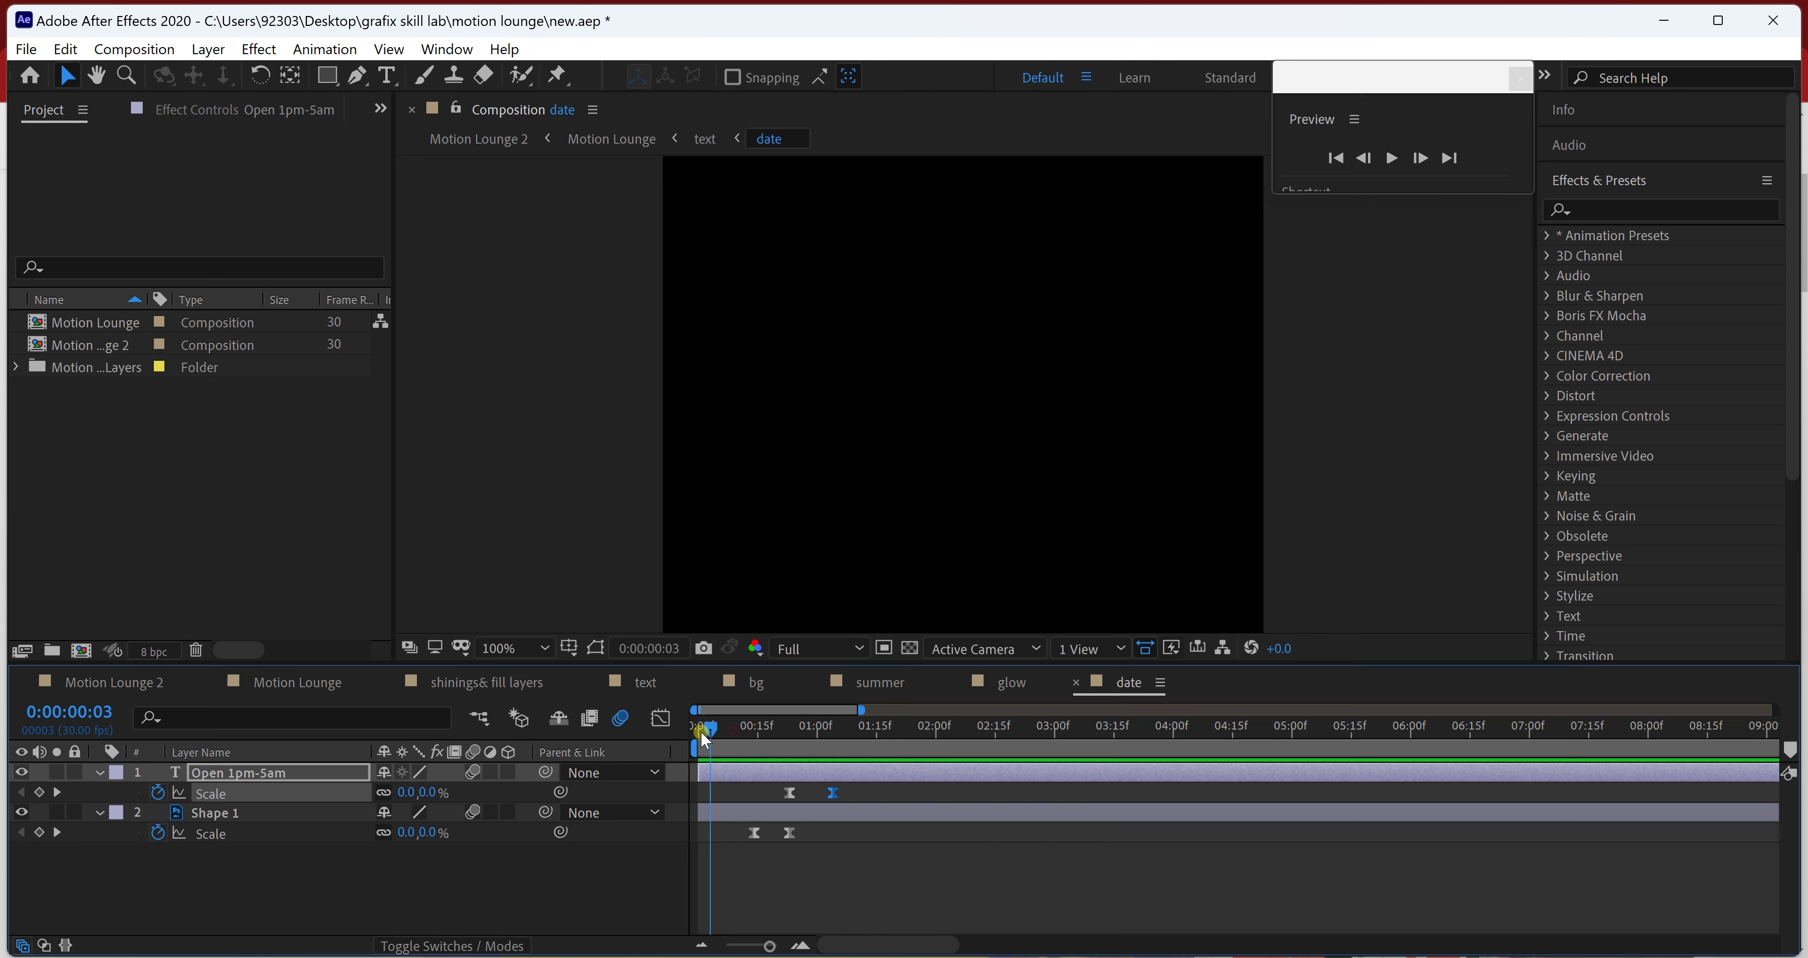
pyautogui.press('space')
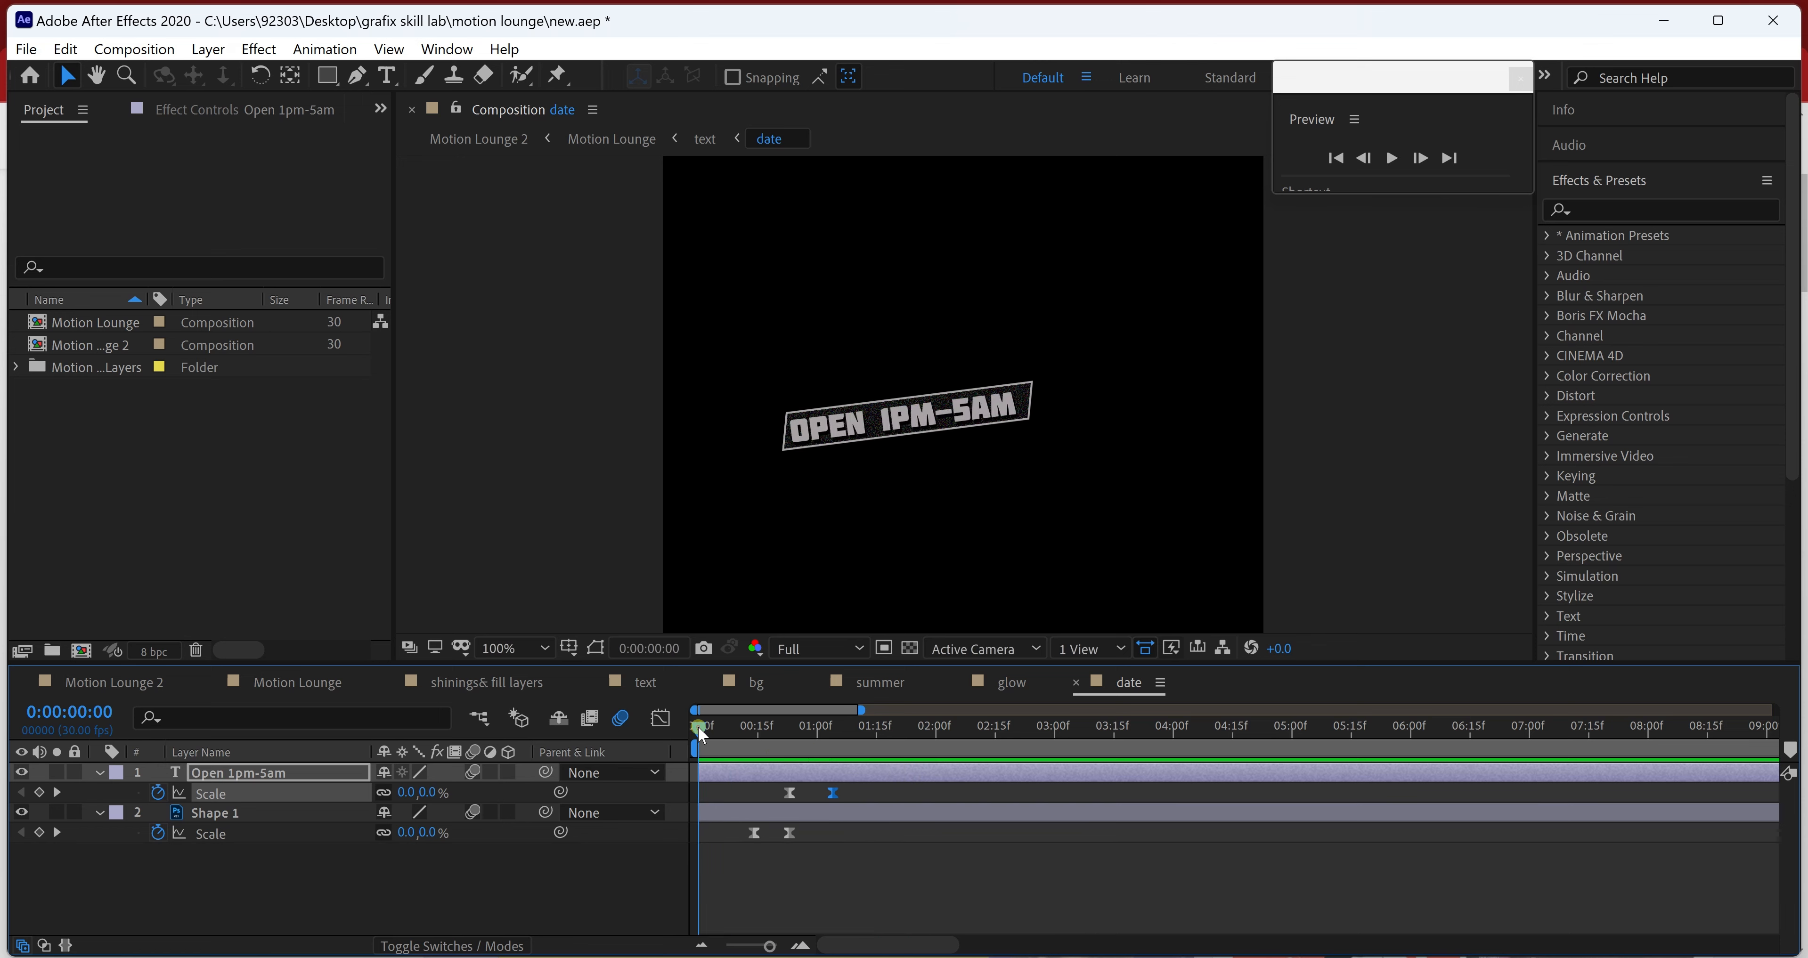
pyautogui.press('space')
# - Switch to the text composition and toggle the INFORMATION layer's visibility to identify which lettering it contains
pyautogui.click(658, 685)
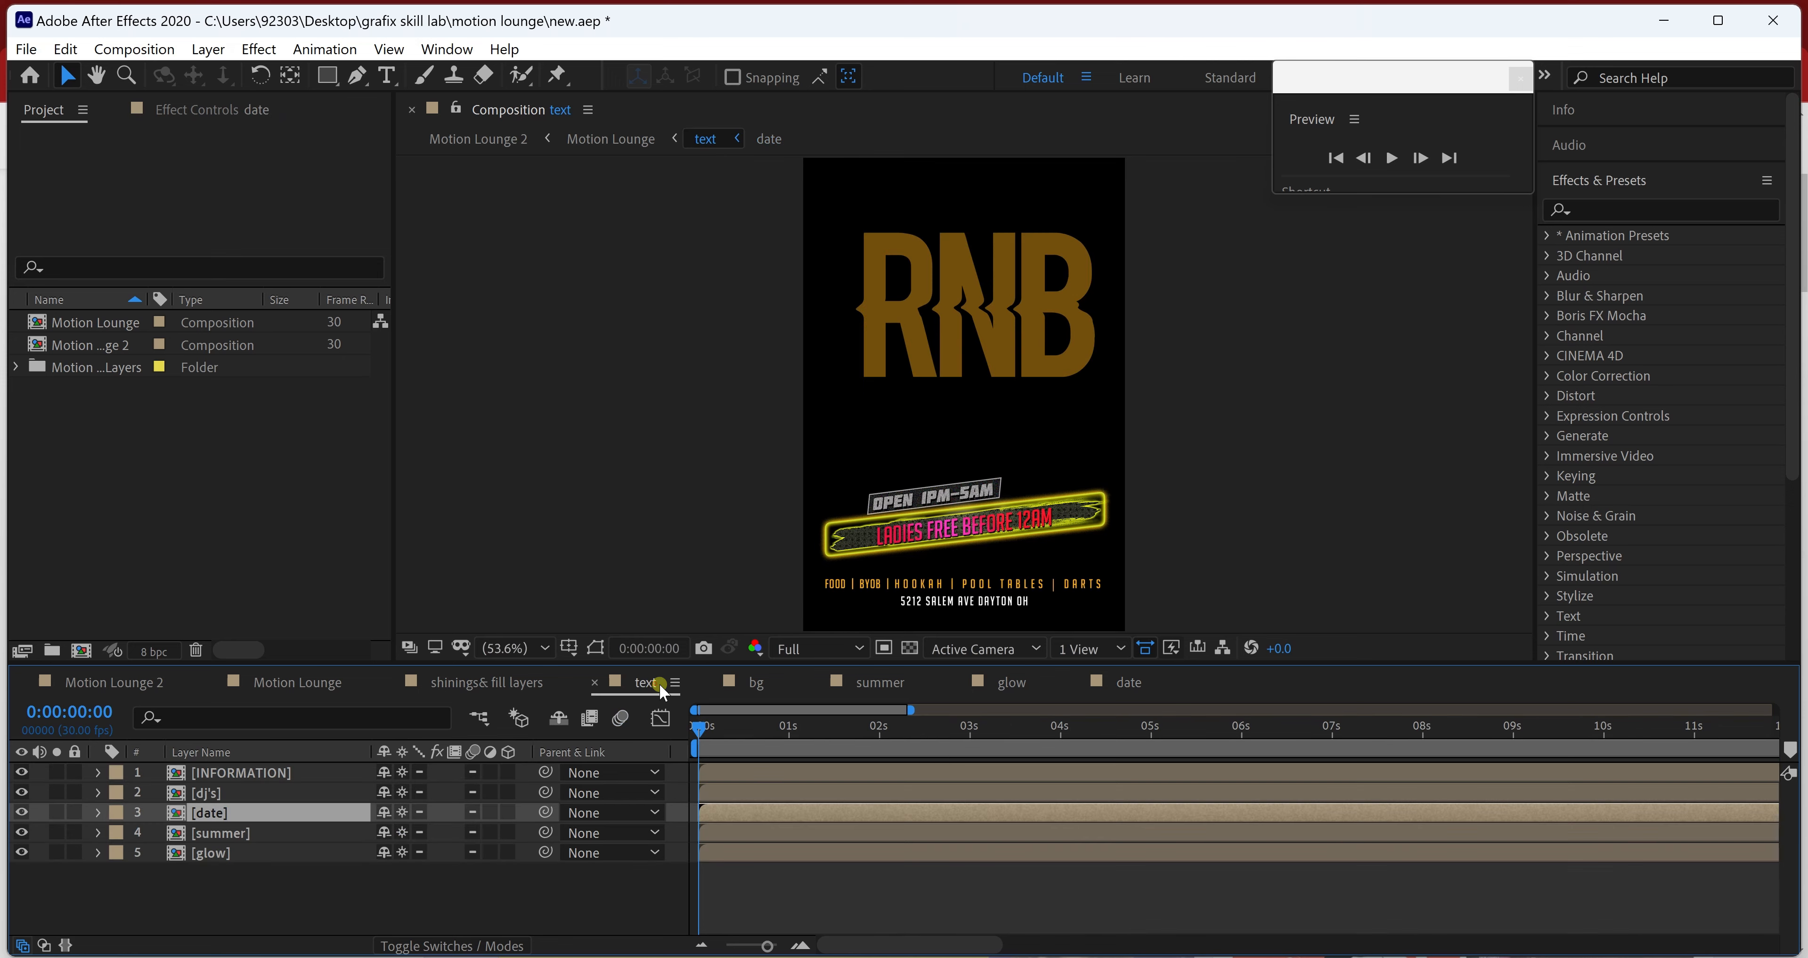
pyautogui.click(239, 835)
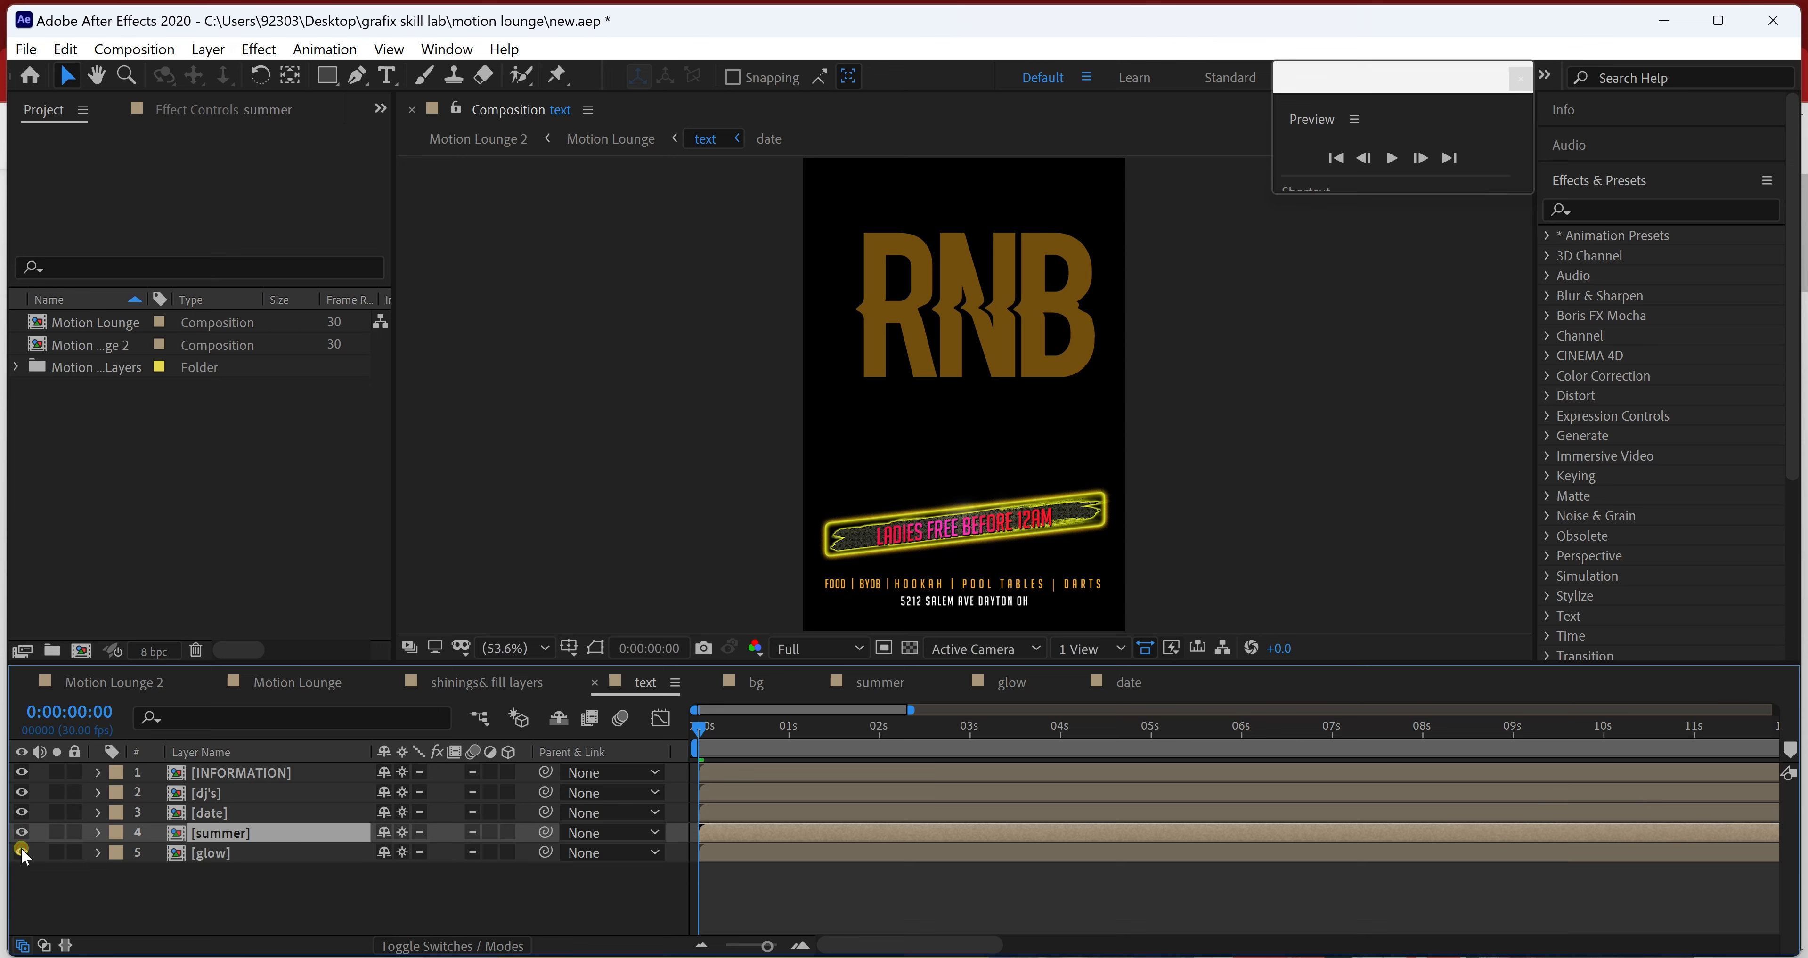
pyautogui.click(22, 772)
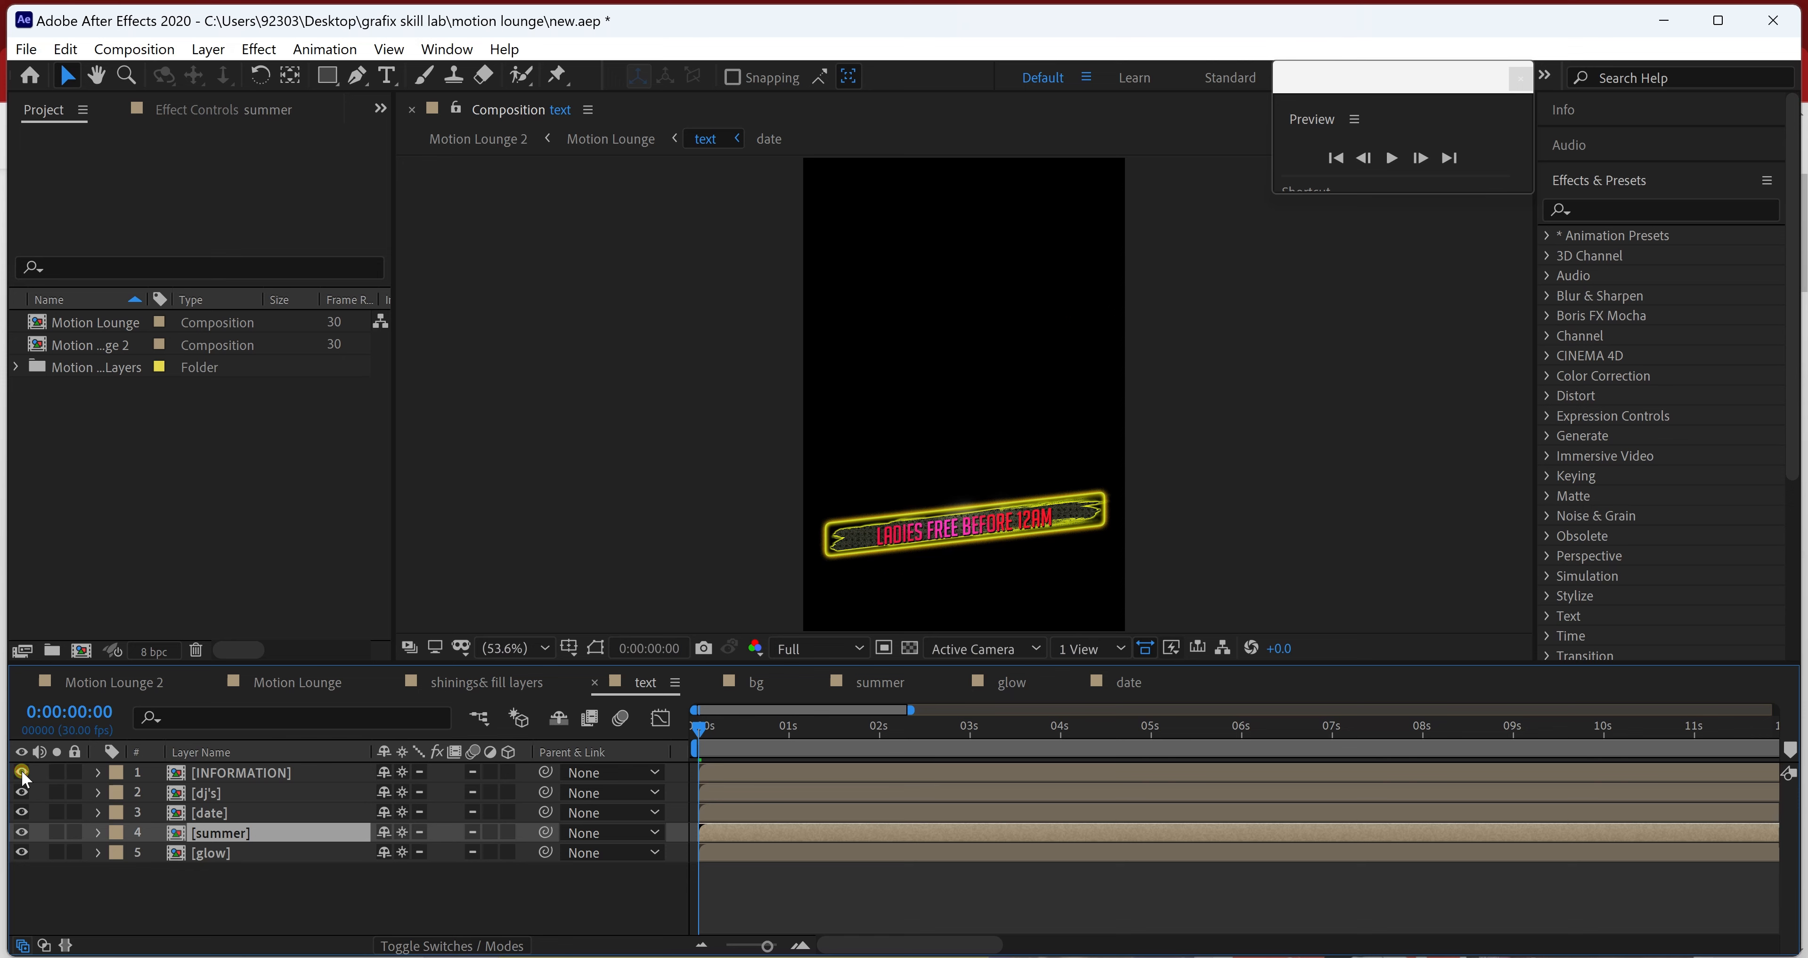
pyautogui.click(22, 773)
pyautogui.click(234, 778)
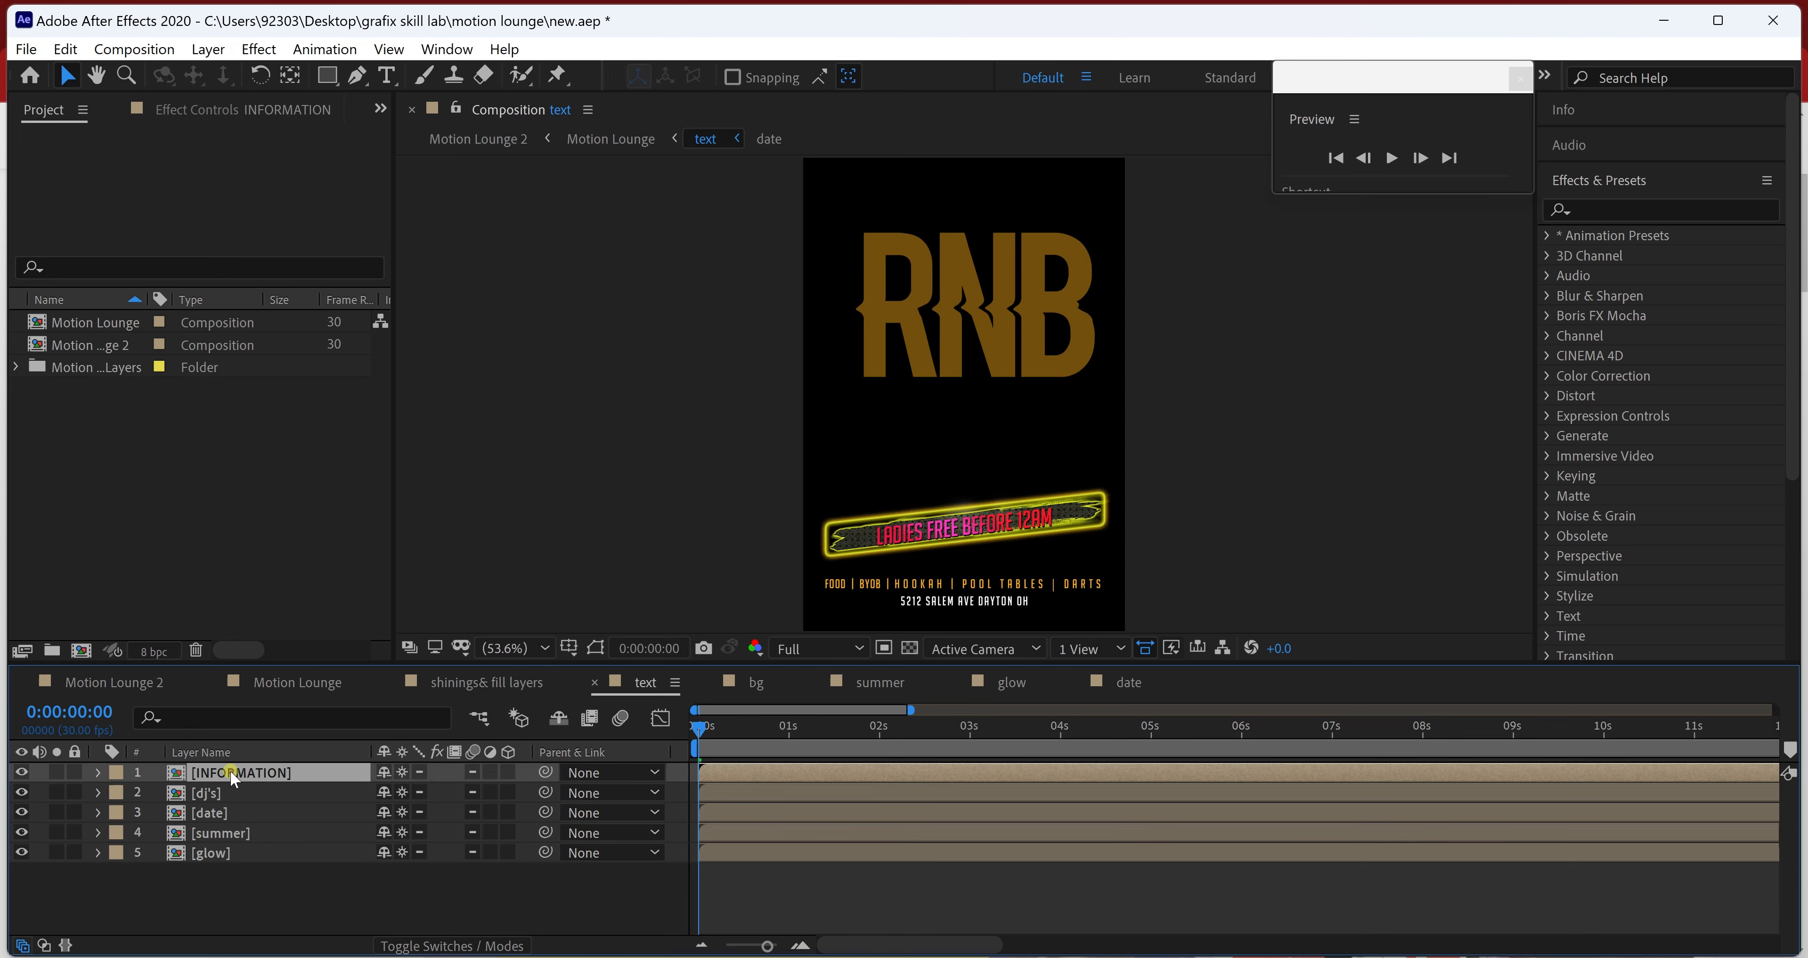
pyautogui.doubleClick(233, 776)
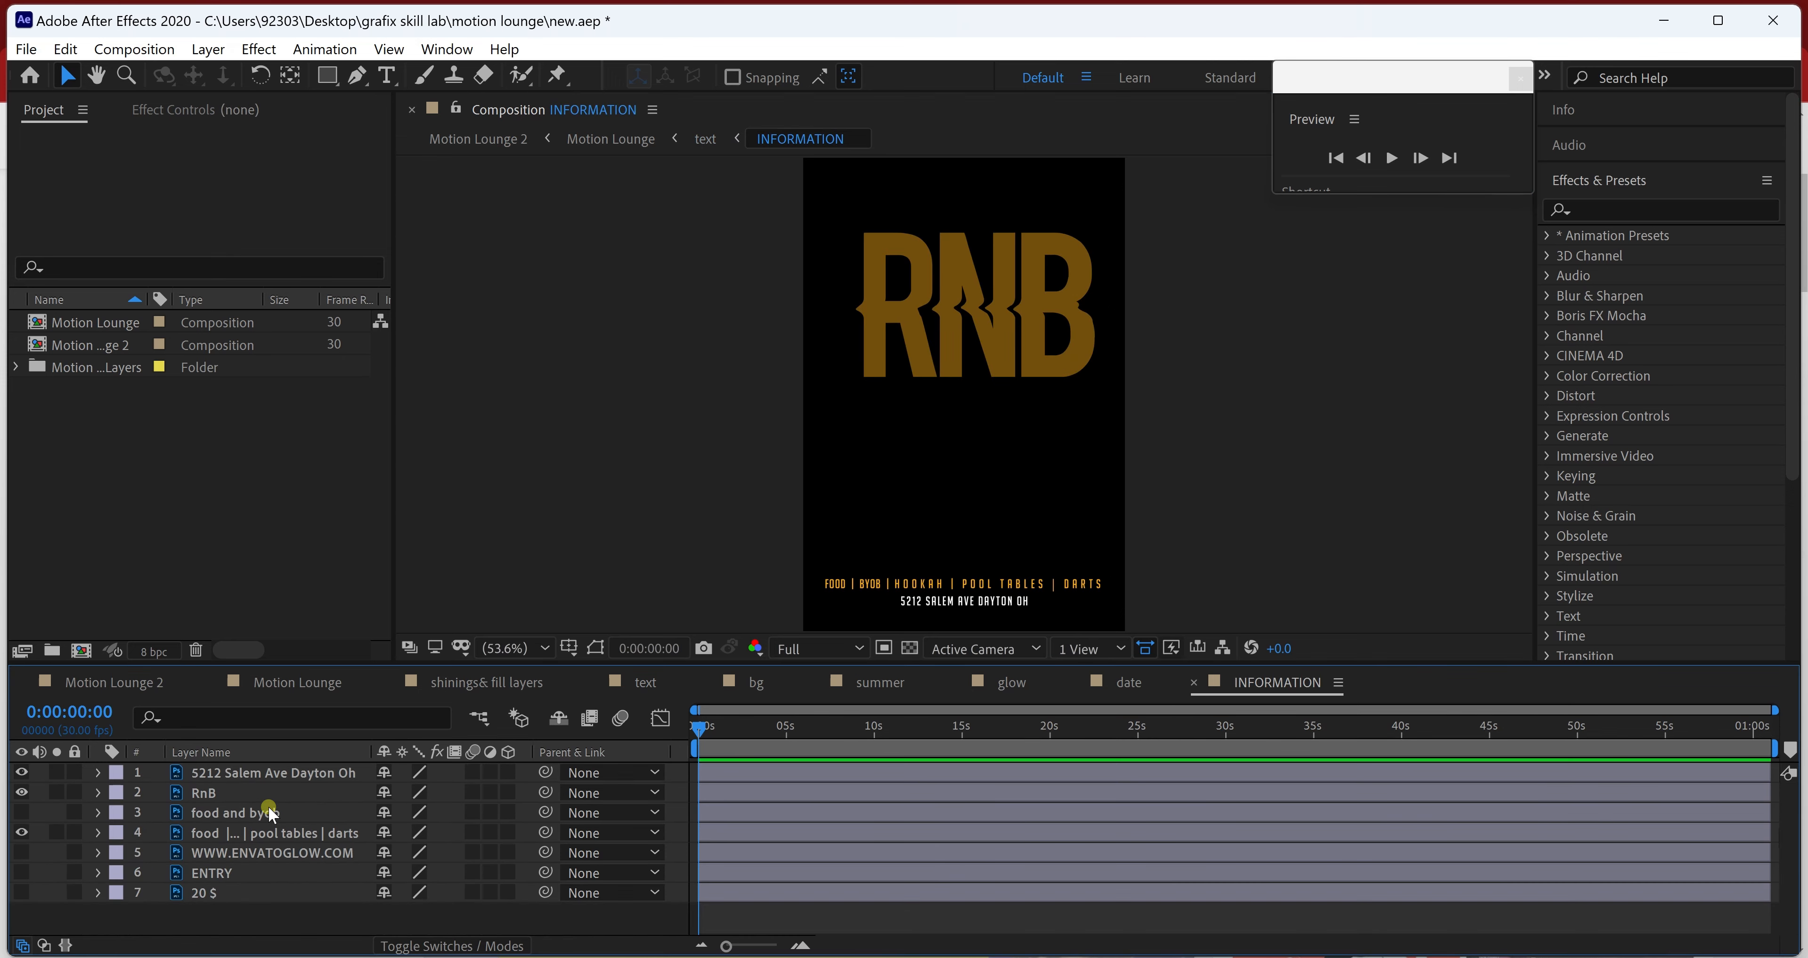
pyautogui.click(268, 812)
pyautogui.press('Delete')
pyautogui.click(268, 832)
pyautogui.press('Delete')
pyautogui.click(268, 832)
pyautogui.press('Delete')
pyautogui.click(268, 834)
pyautogui.press('Delete')
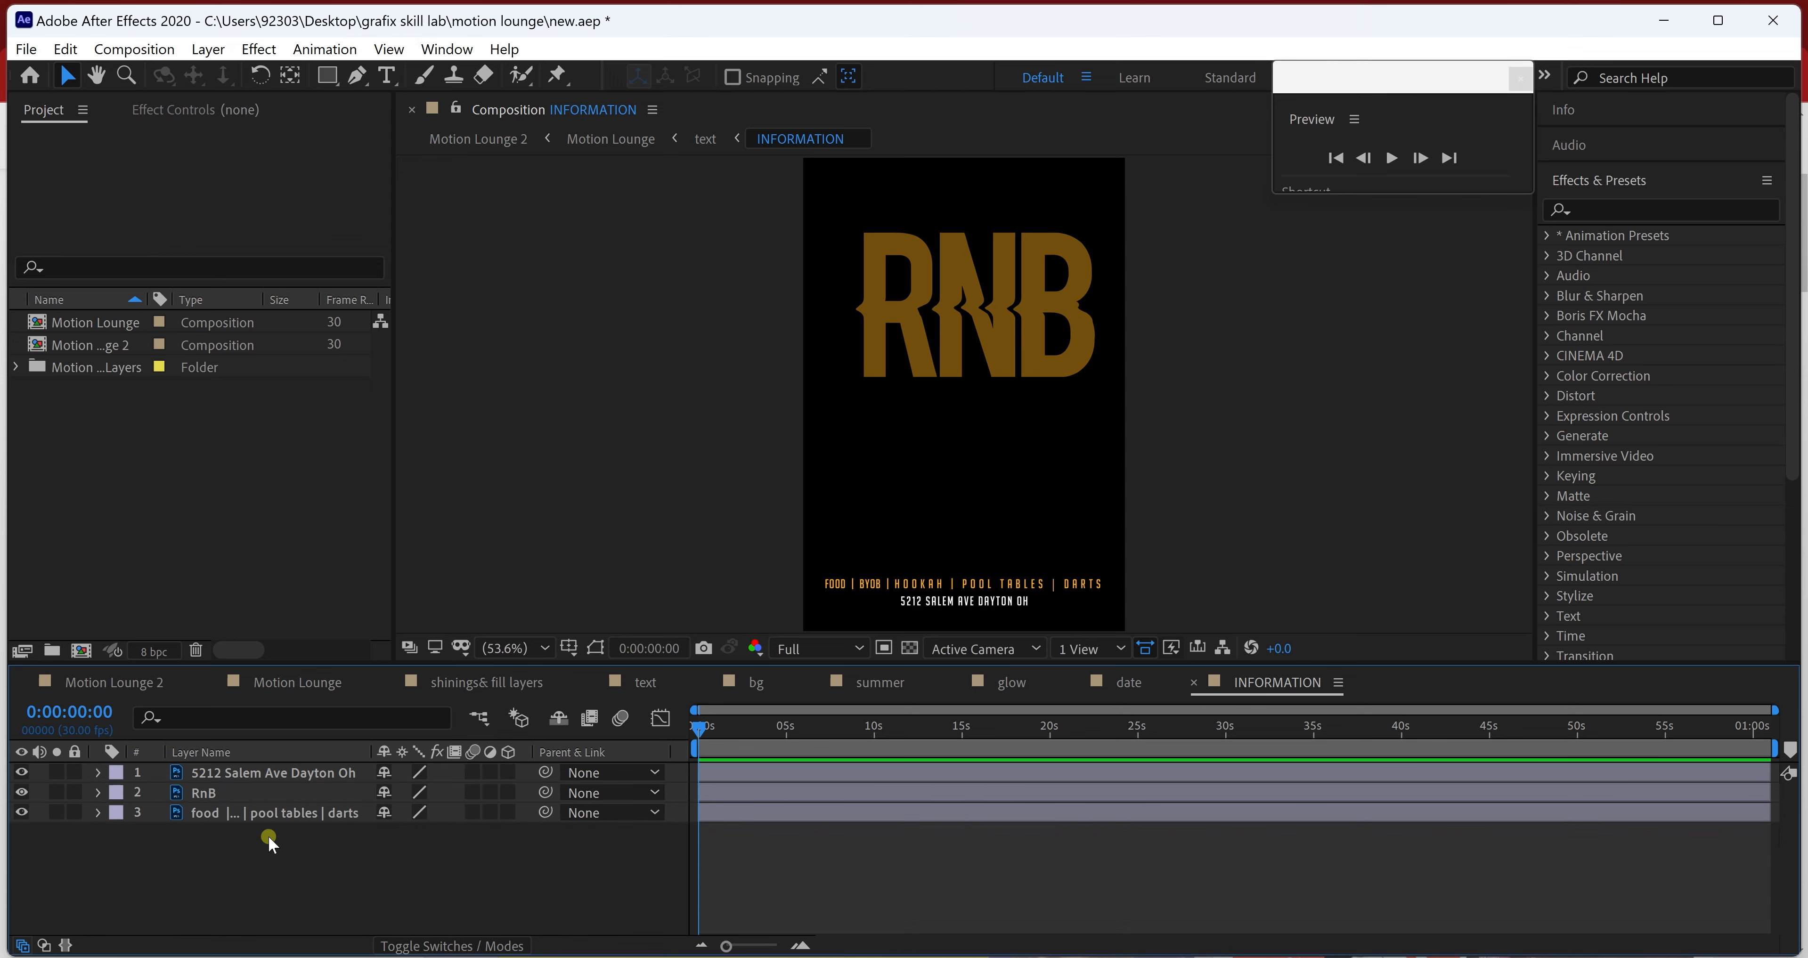
# - Toggle the address and RnB layers' visibility to identify their lettering, and switch to the Motion Lounge 2 composition to view the full flyer
pyautogui.click(23, 773)
pyautogui.click(22, 792)
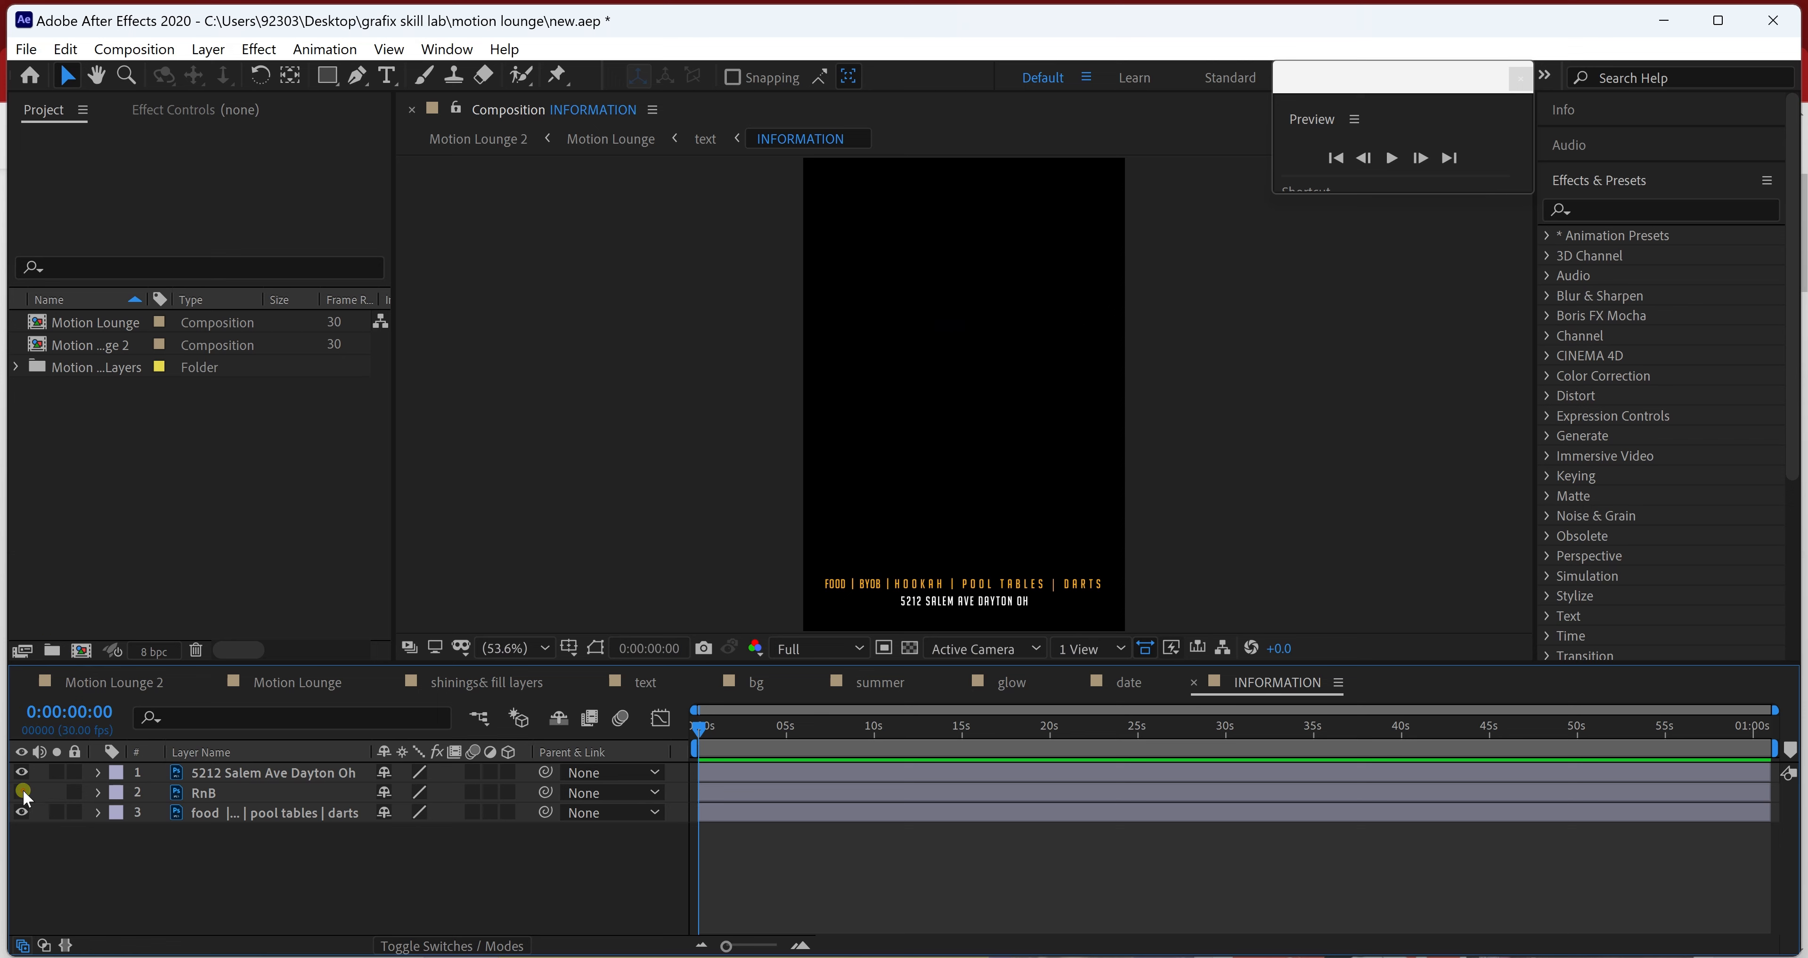
pyautogui.click(21, 792)
pyautogui.click(115, 685)
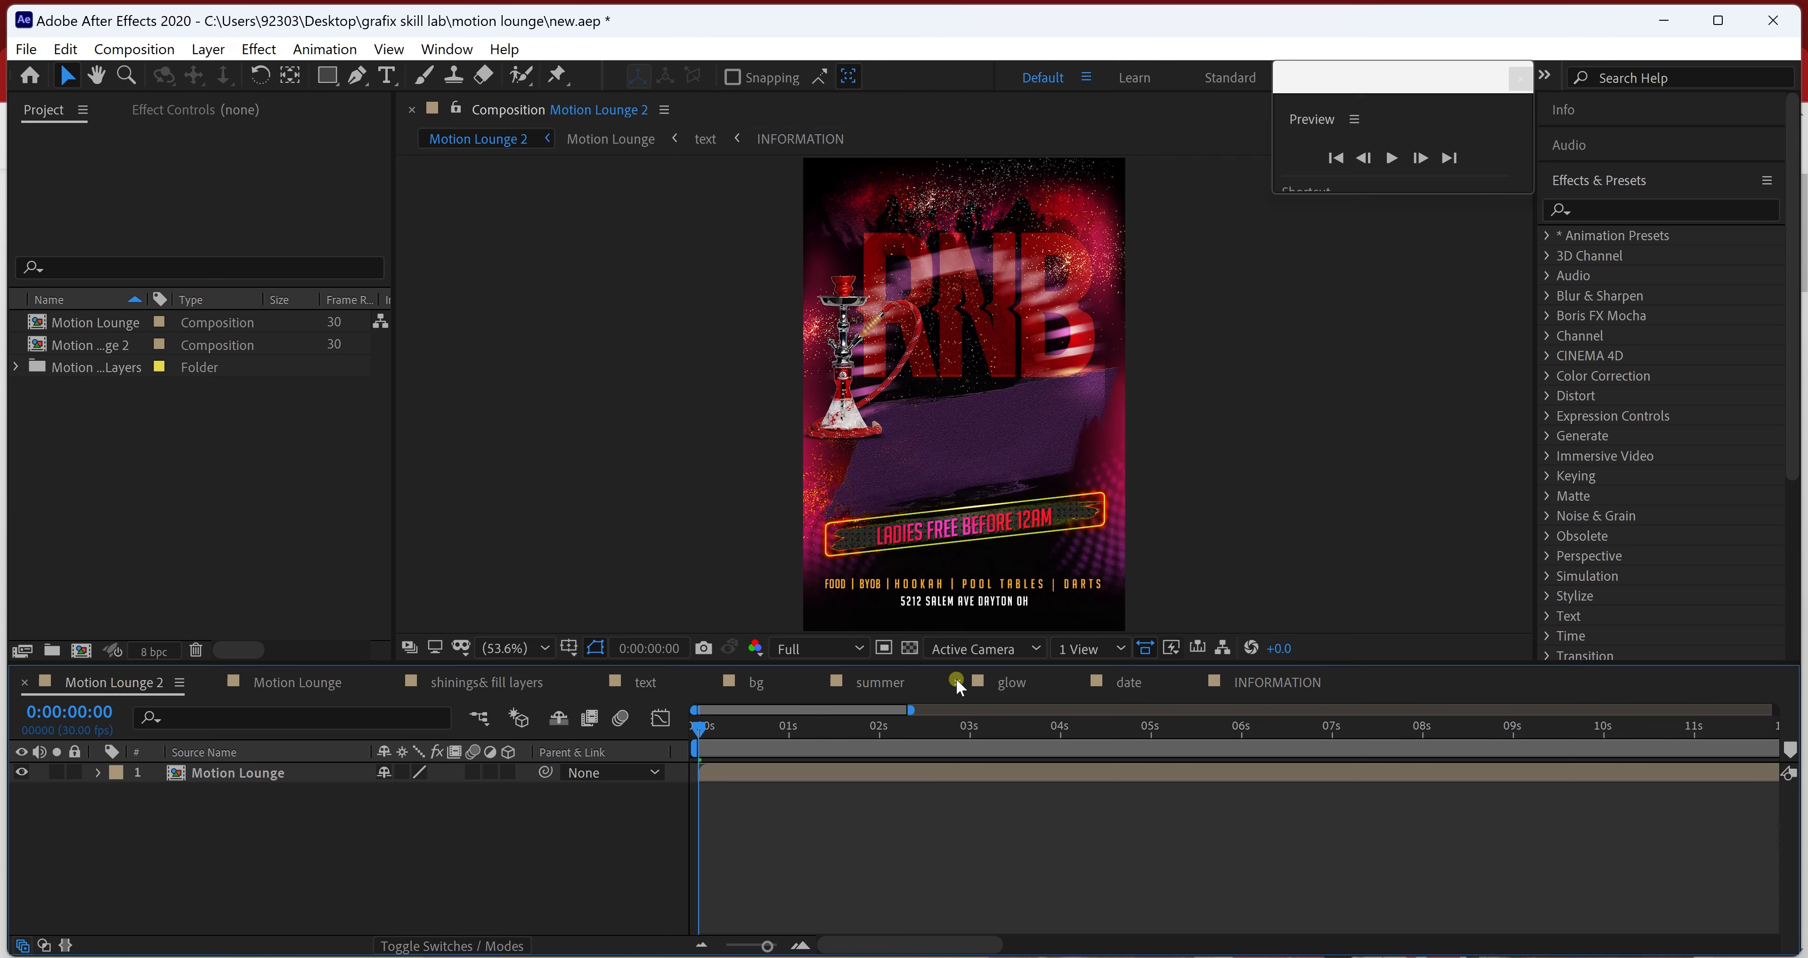
# - Look through the bg and text compositions and return to the INFORMATION composition
pyautogui.click(1237, 682)
pyautogui.click(749, 681)
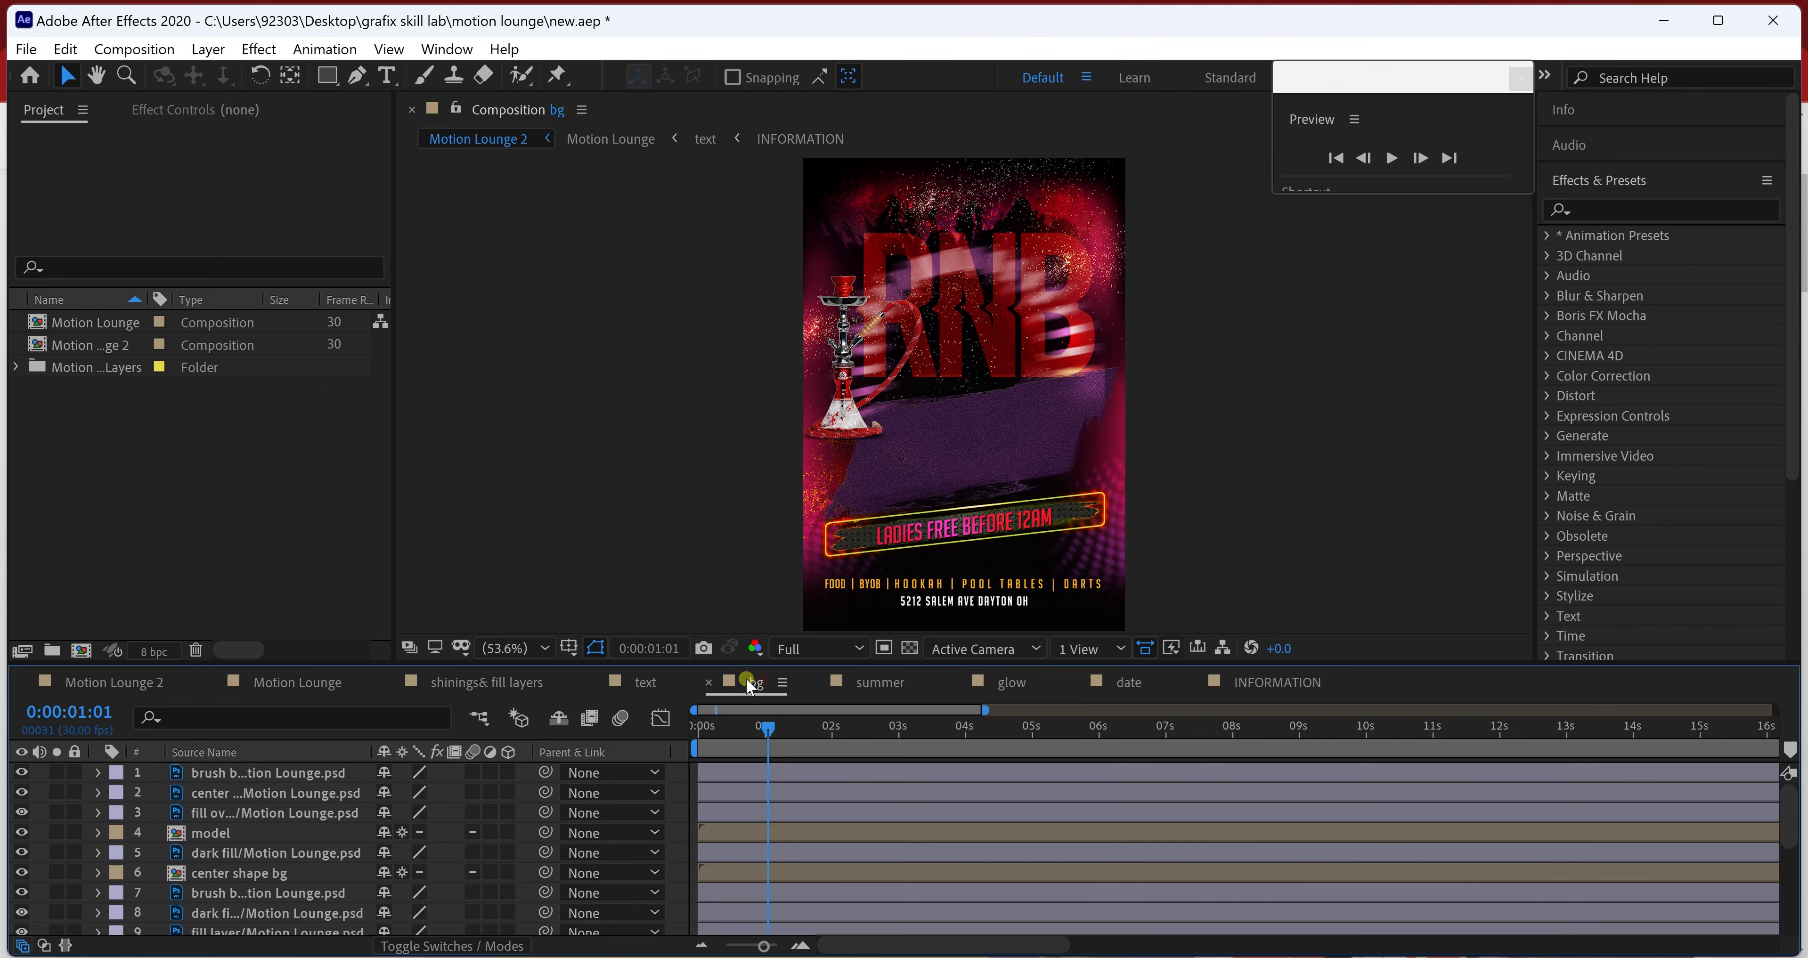
pyautogui.click(644, 682)
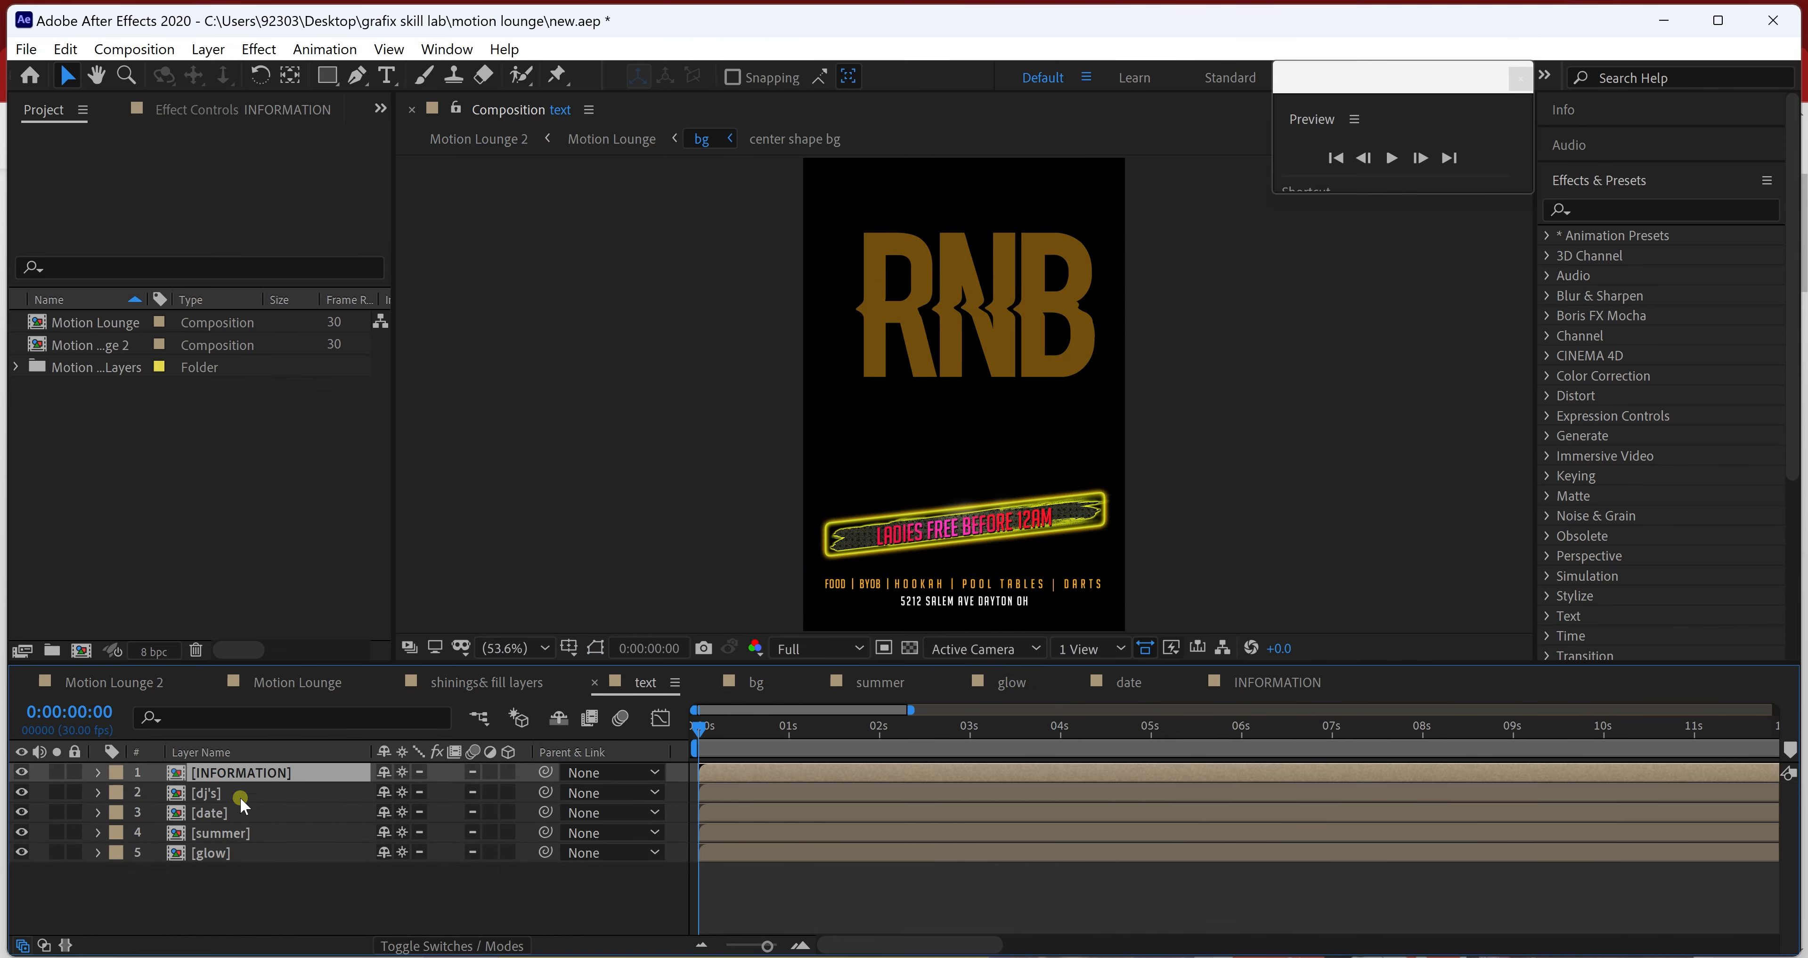
pyautogui.click(1253, 679)
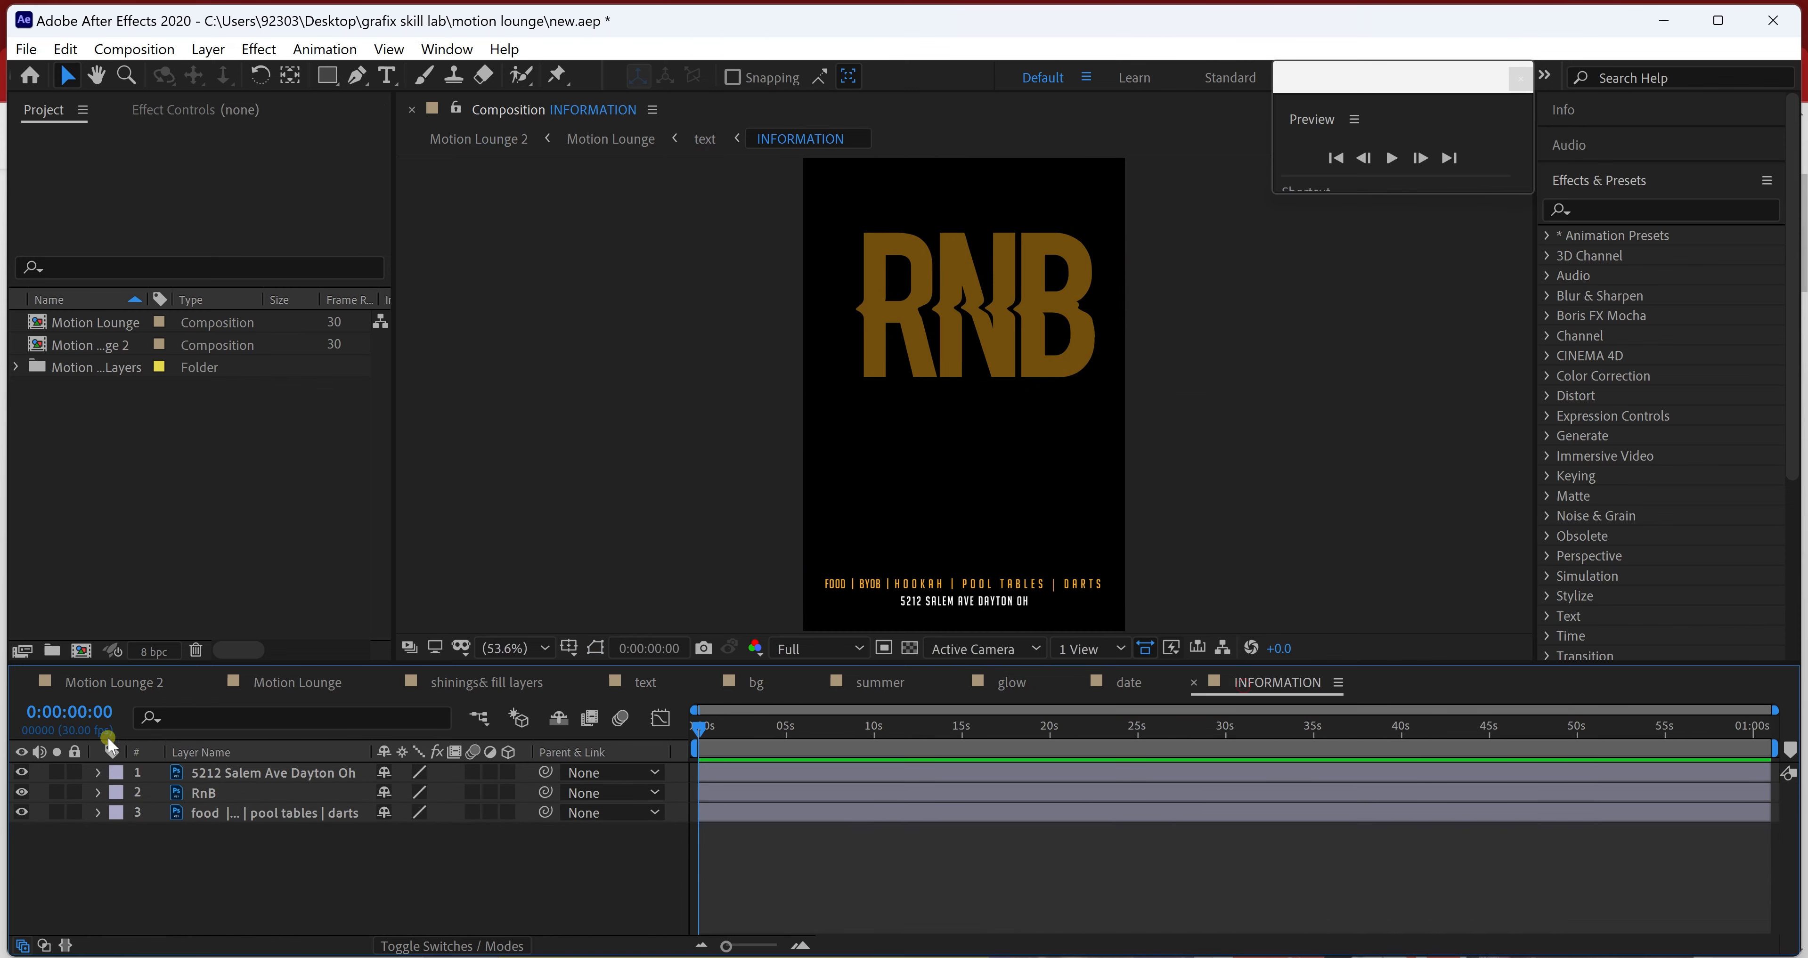
# - Convert the "food | BYOB | hookah | pool tables | darts" layer to editable text
pyautogui.click(251, 794)
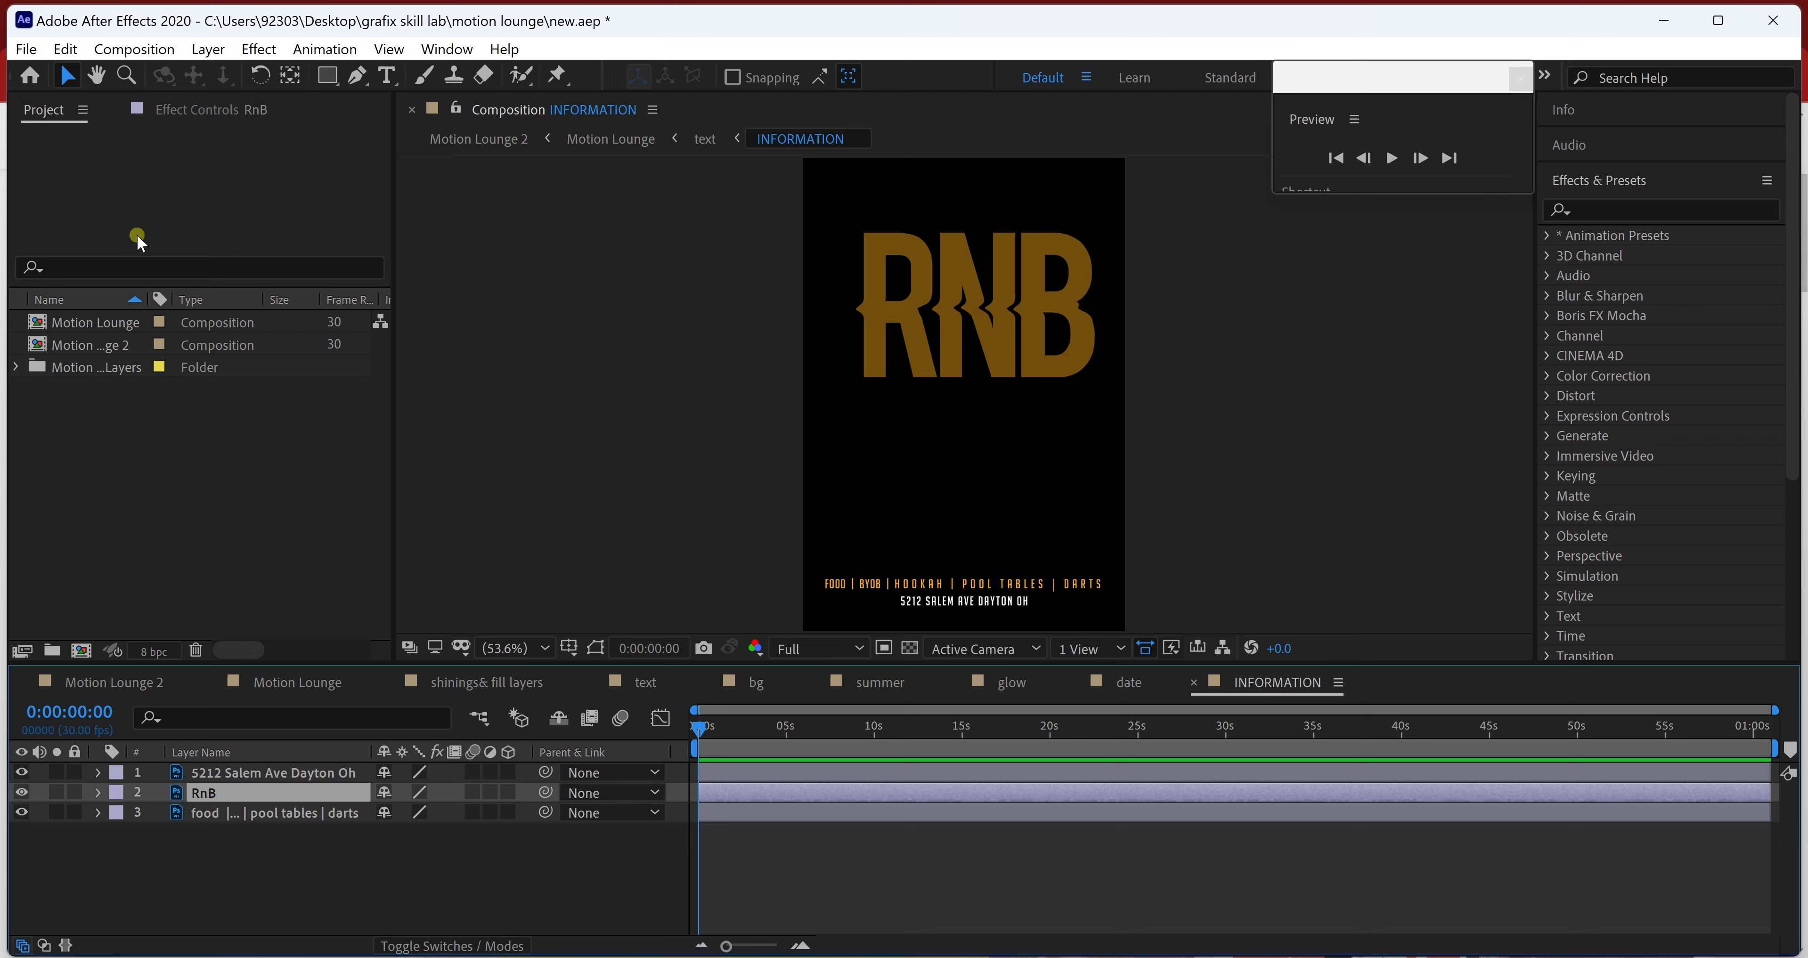
pyautogui.click(309, 814)
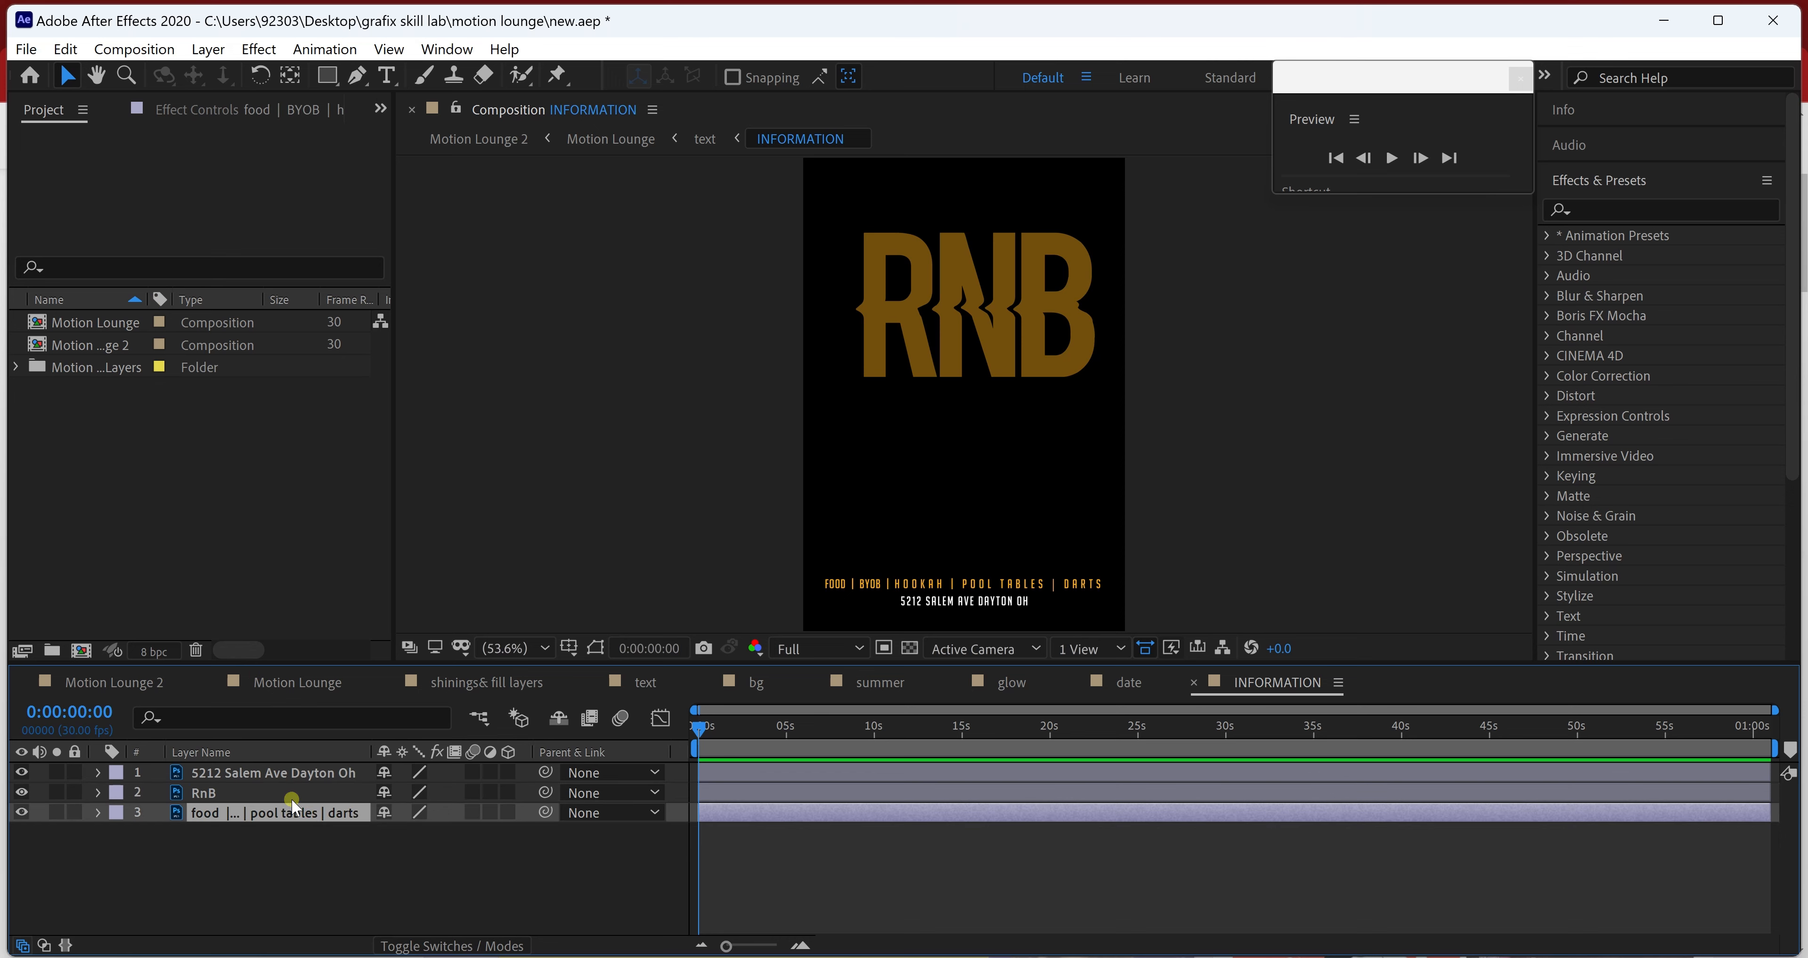
pyautogui.rightClick(294, 816)
pyautogui.moveTo(386, 621)
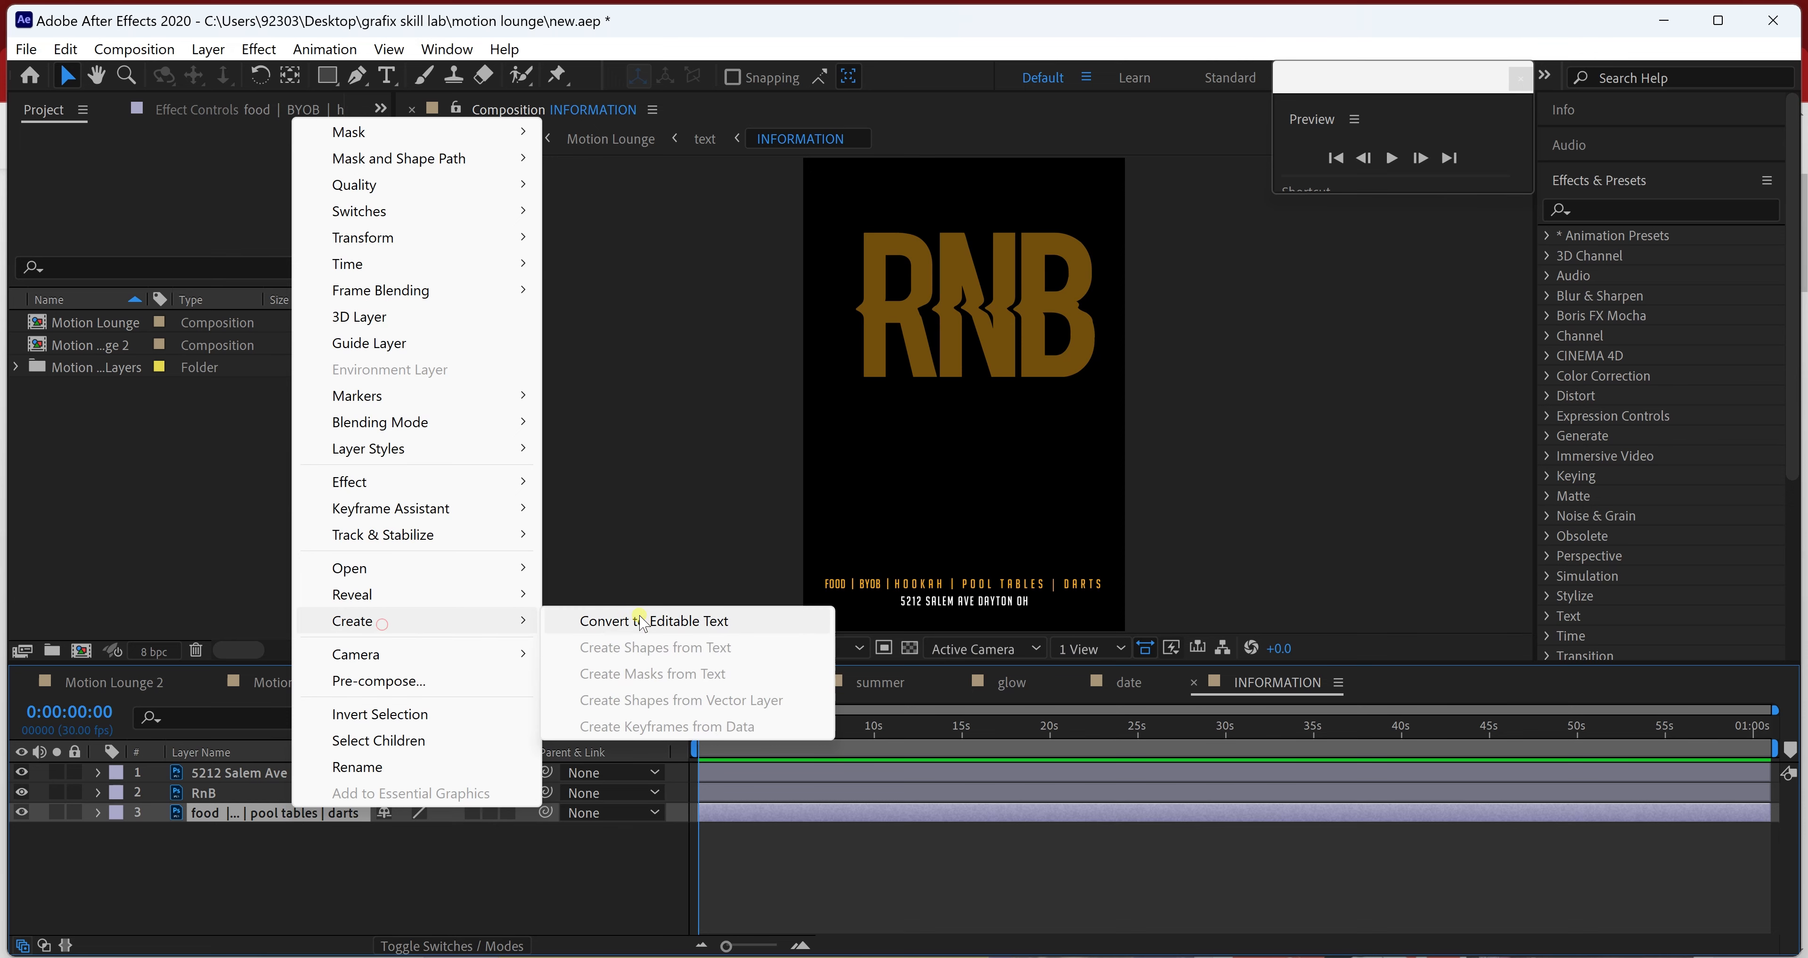
pyautogui.click(672, 621)
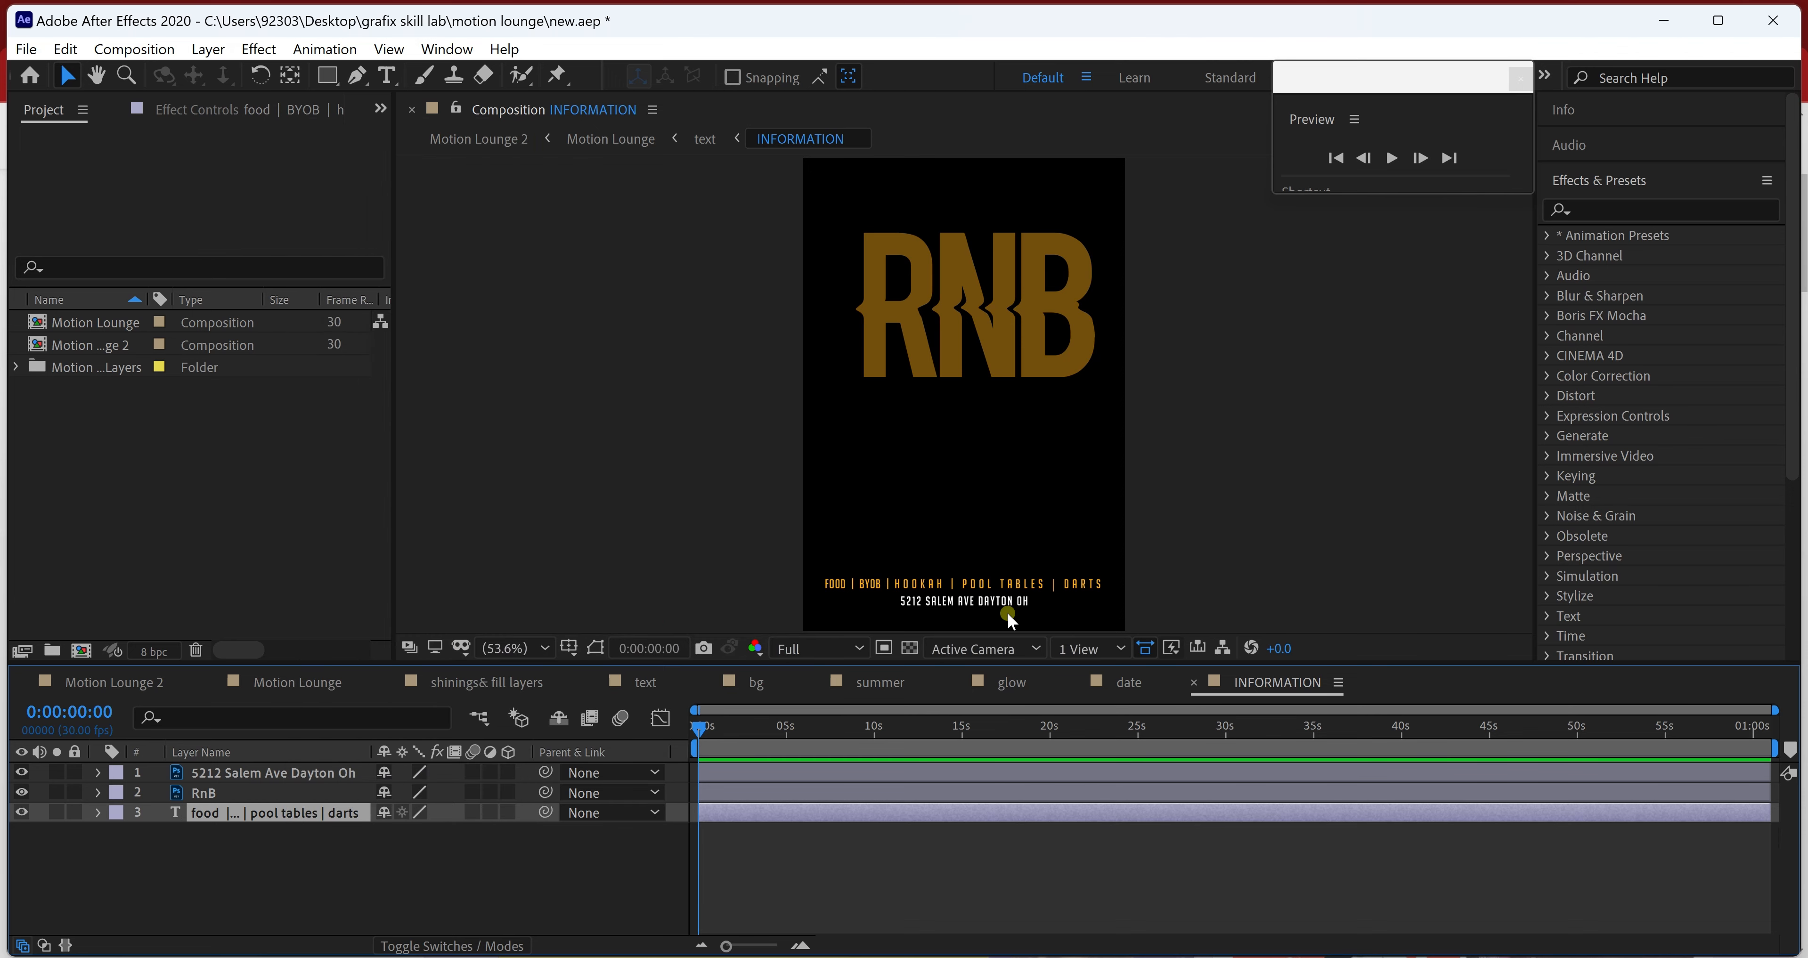
# - Browse the Organic category of the text animation presets
pyautogui.scroll(-2, 1657, 459)
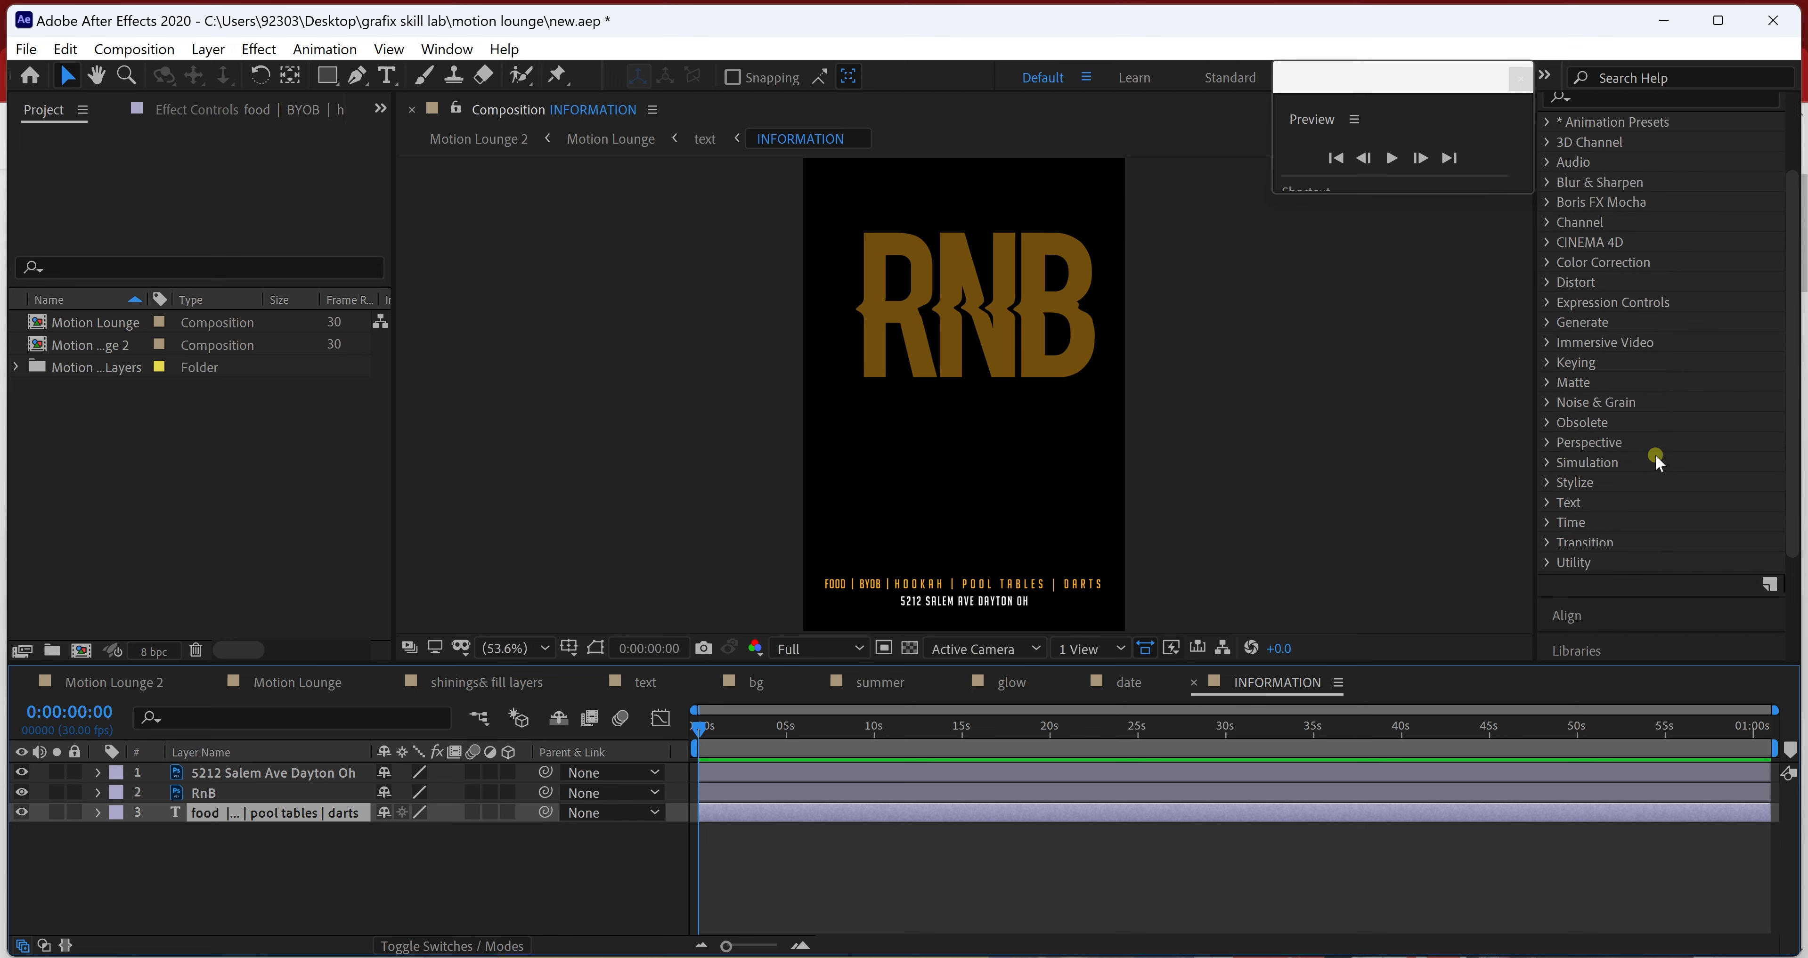
pyautogui.scroll(2, 1654, 460)
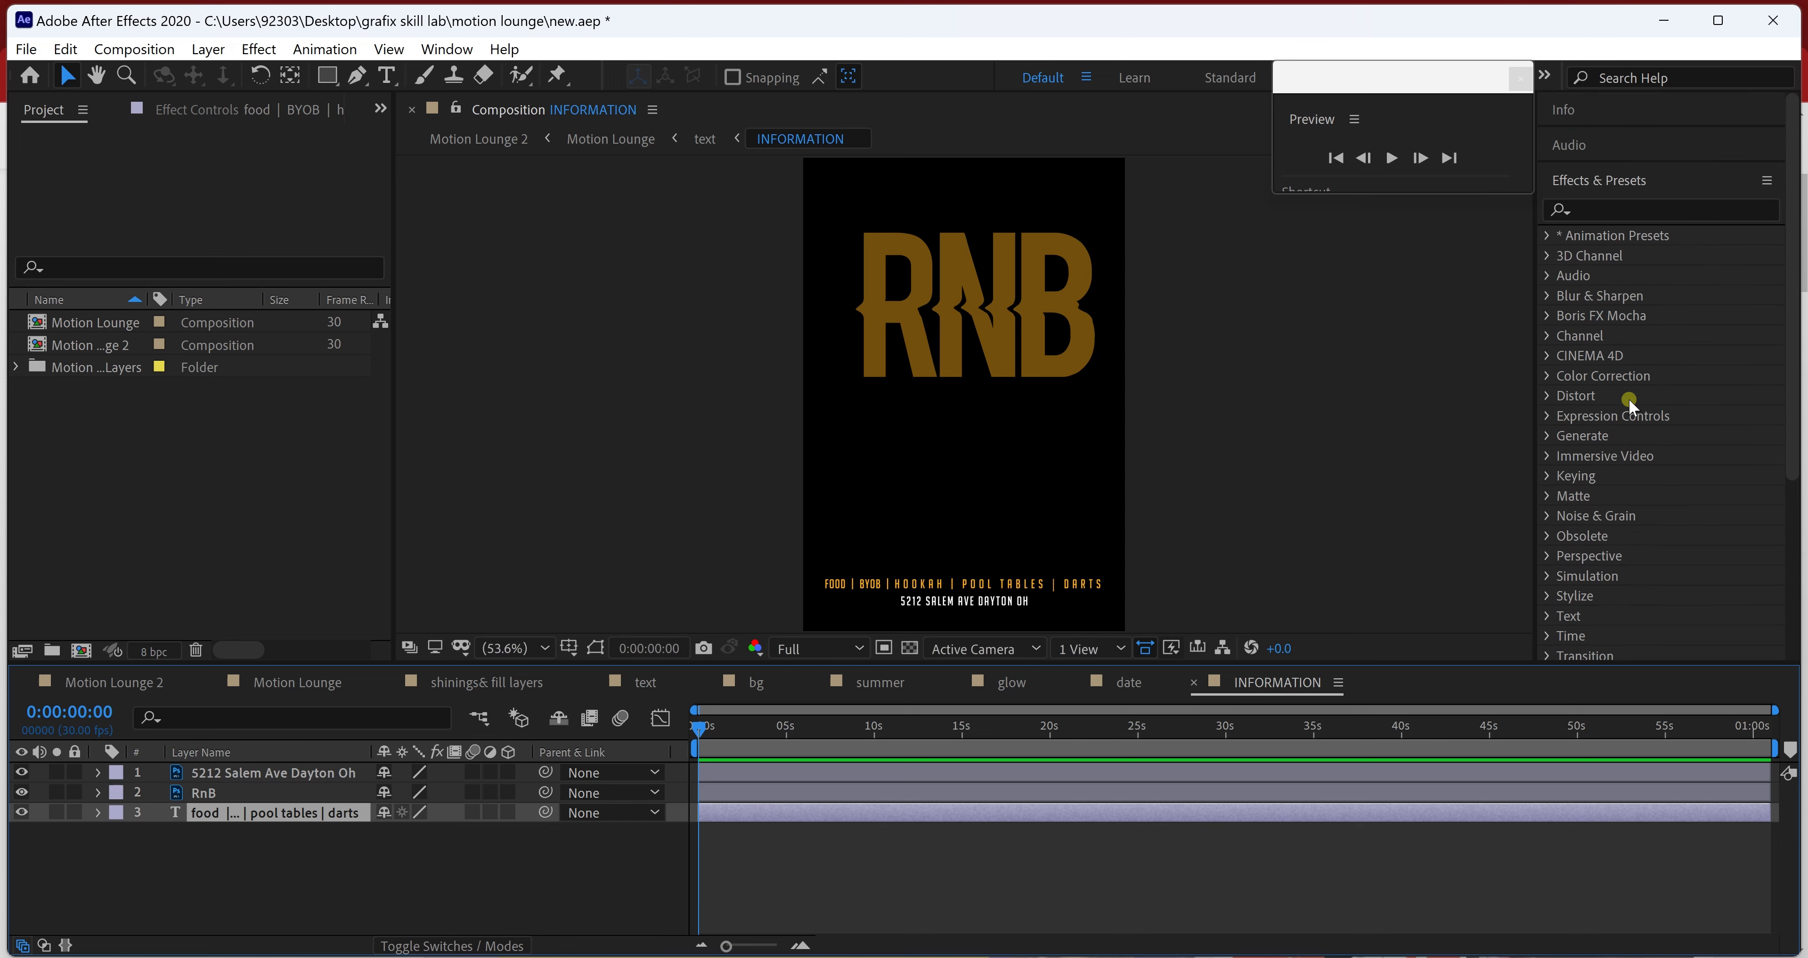
pyautogui.click(1551, 235)
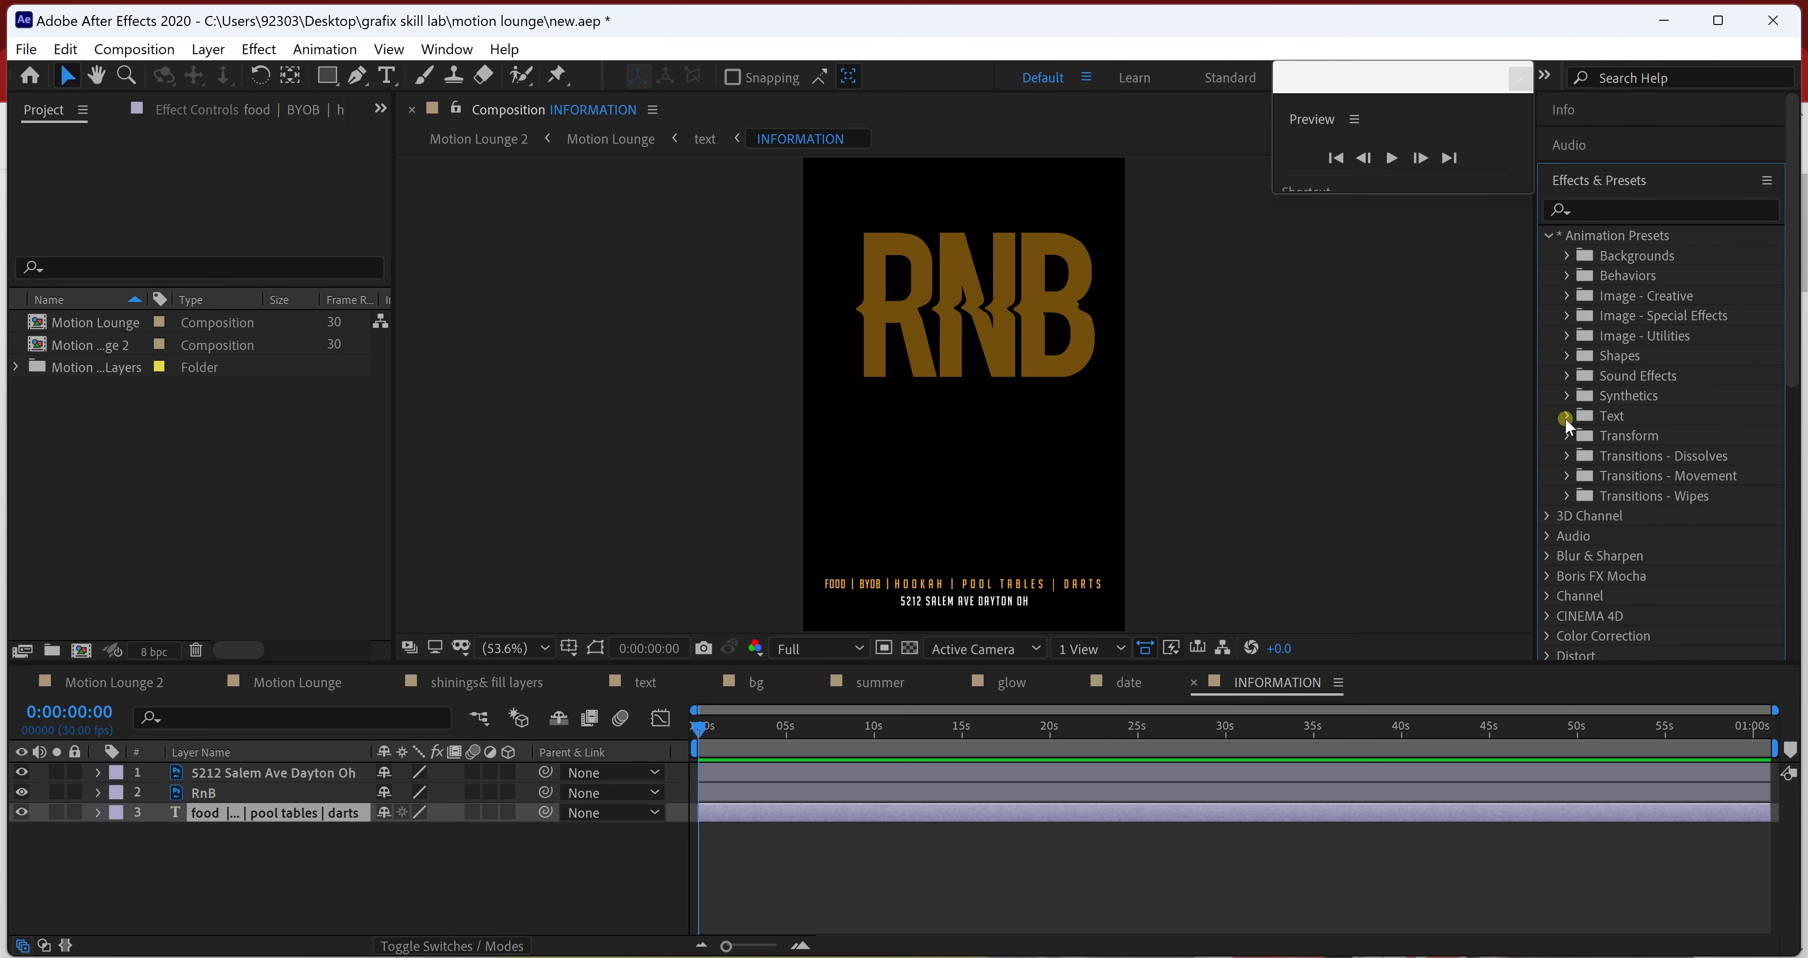
pyautogui.click(1565, 418)
pyautogui.scroll(-4, 1627, 564)
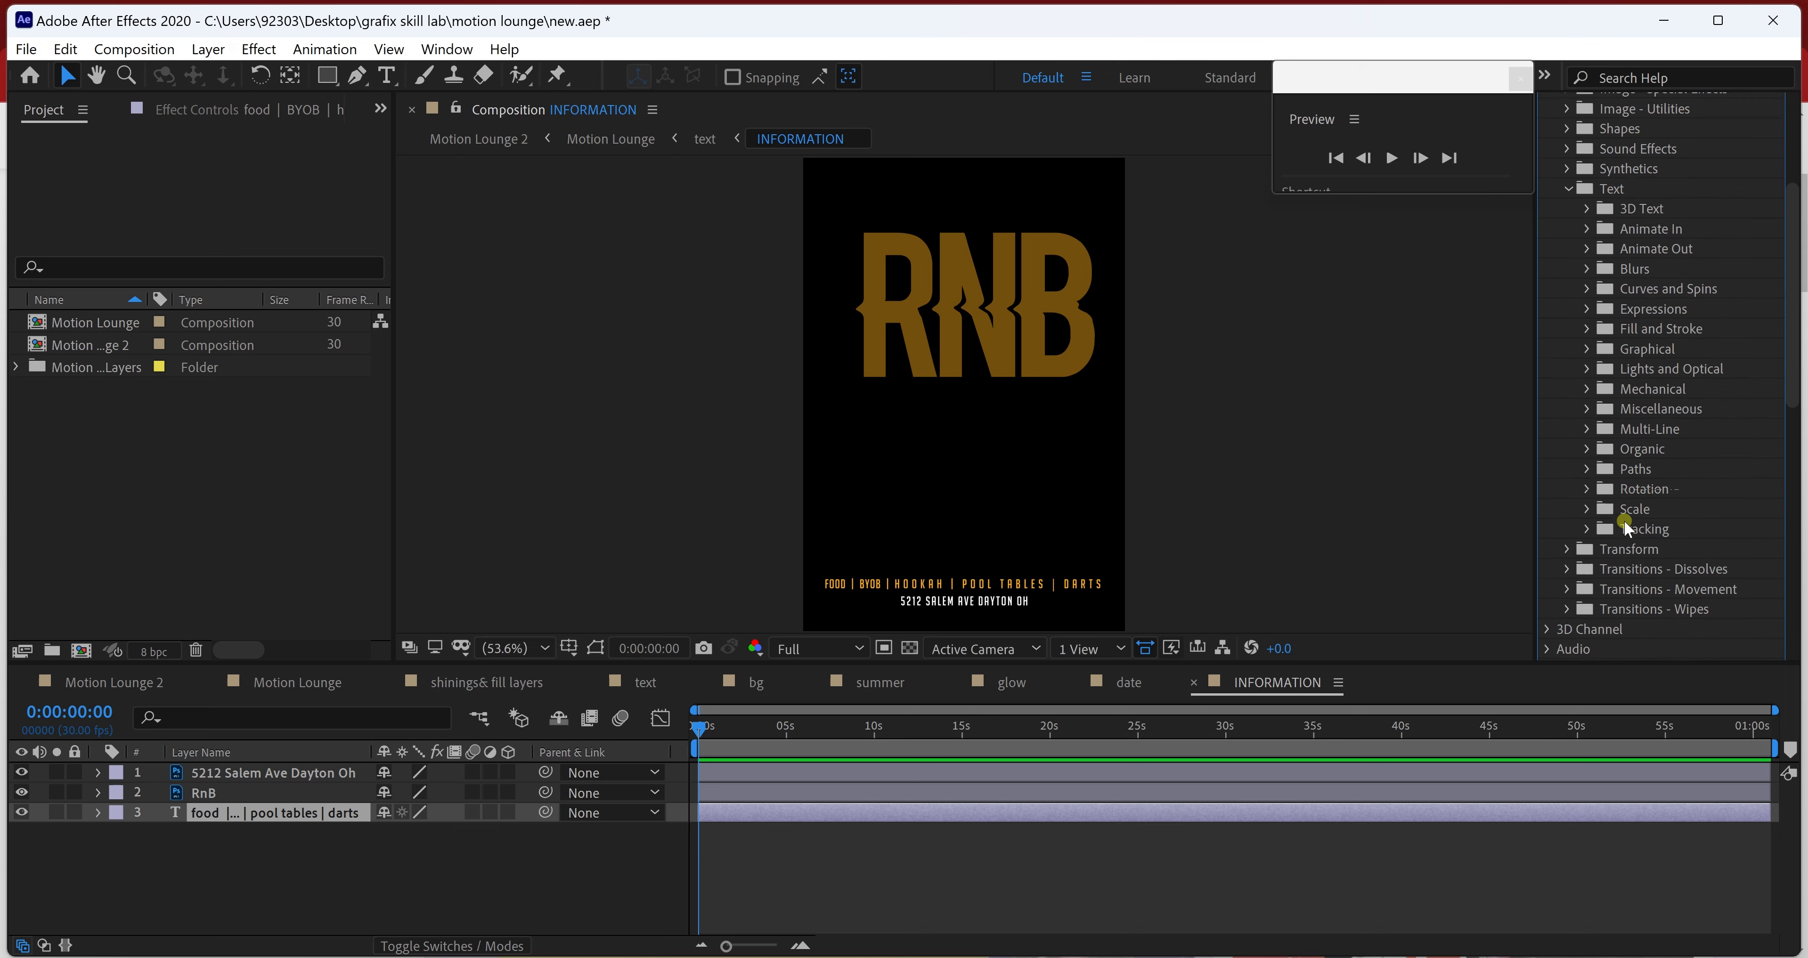
pyautogui.scroll(2, 1629, 433)
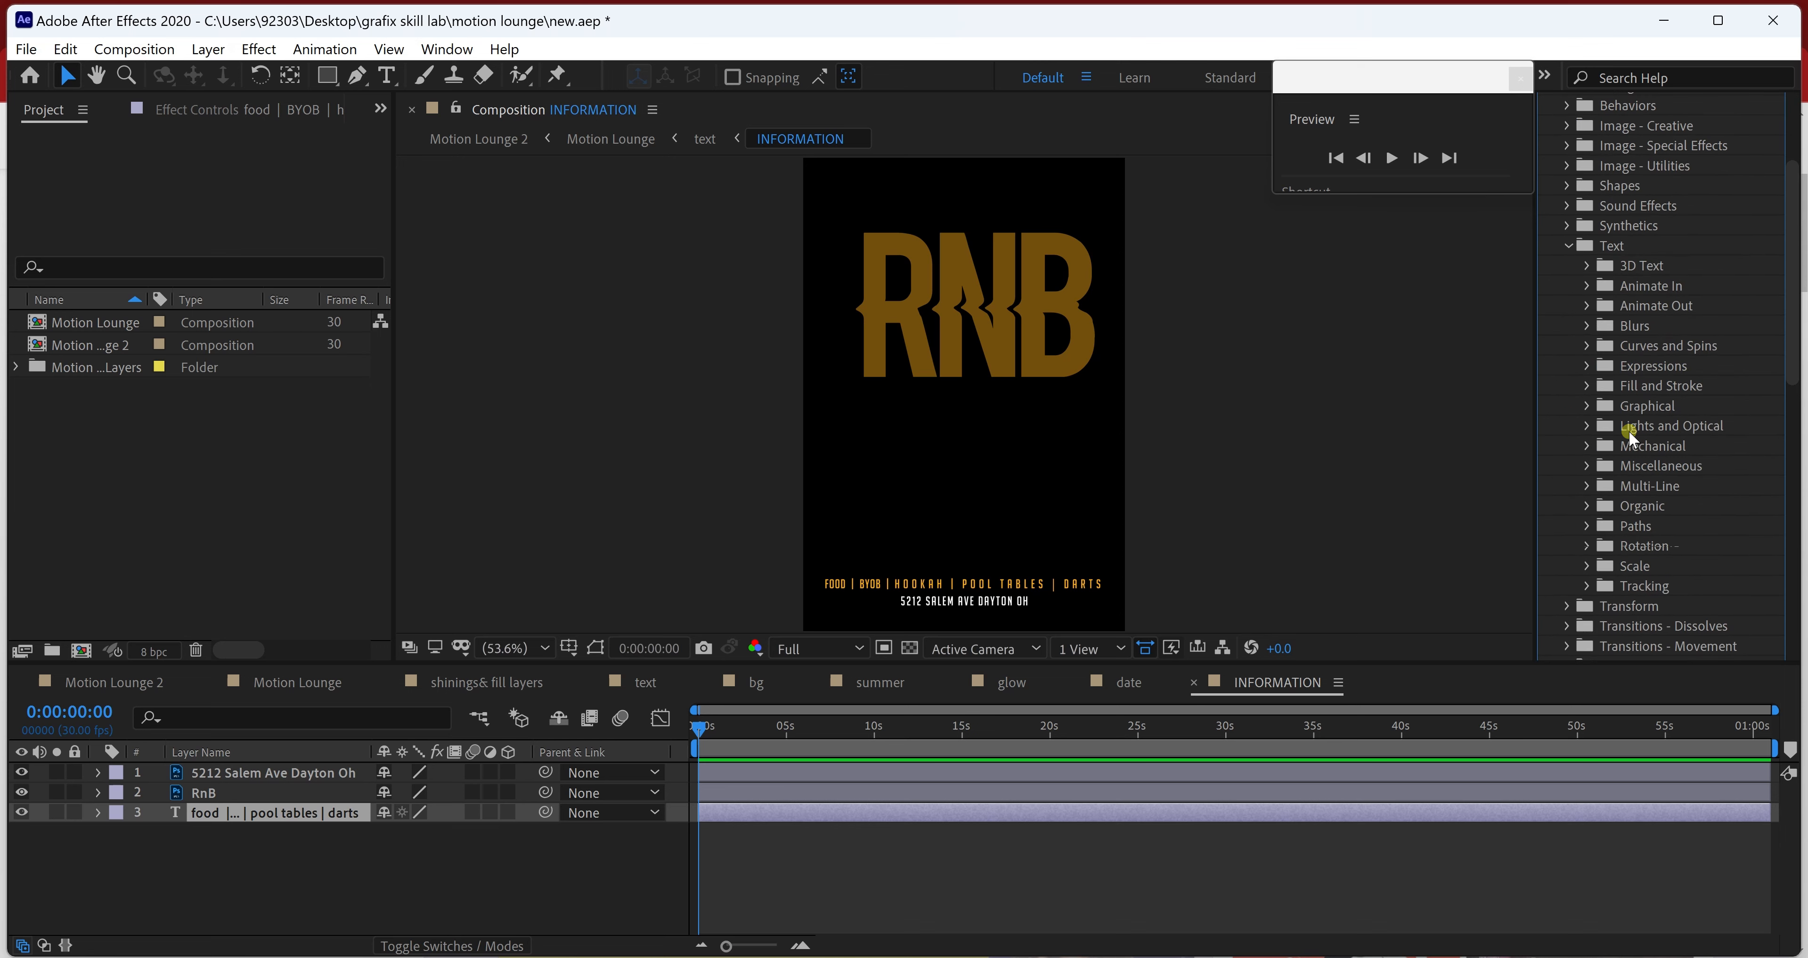
pyautogui.click(1590, 504)
pyautogui.scroll(-7, 1659, 525)
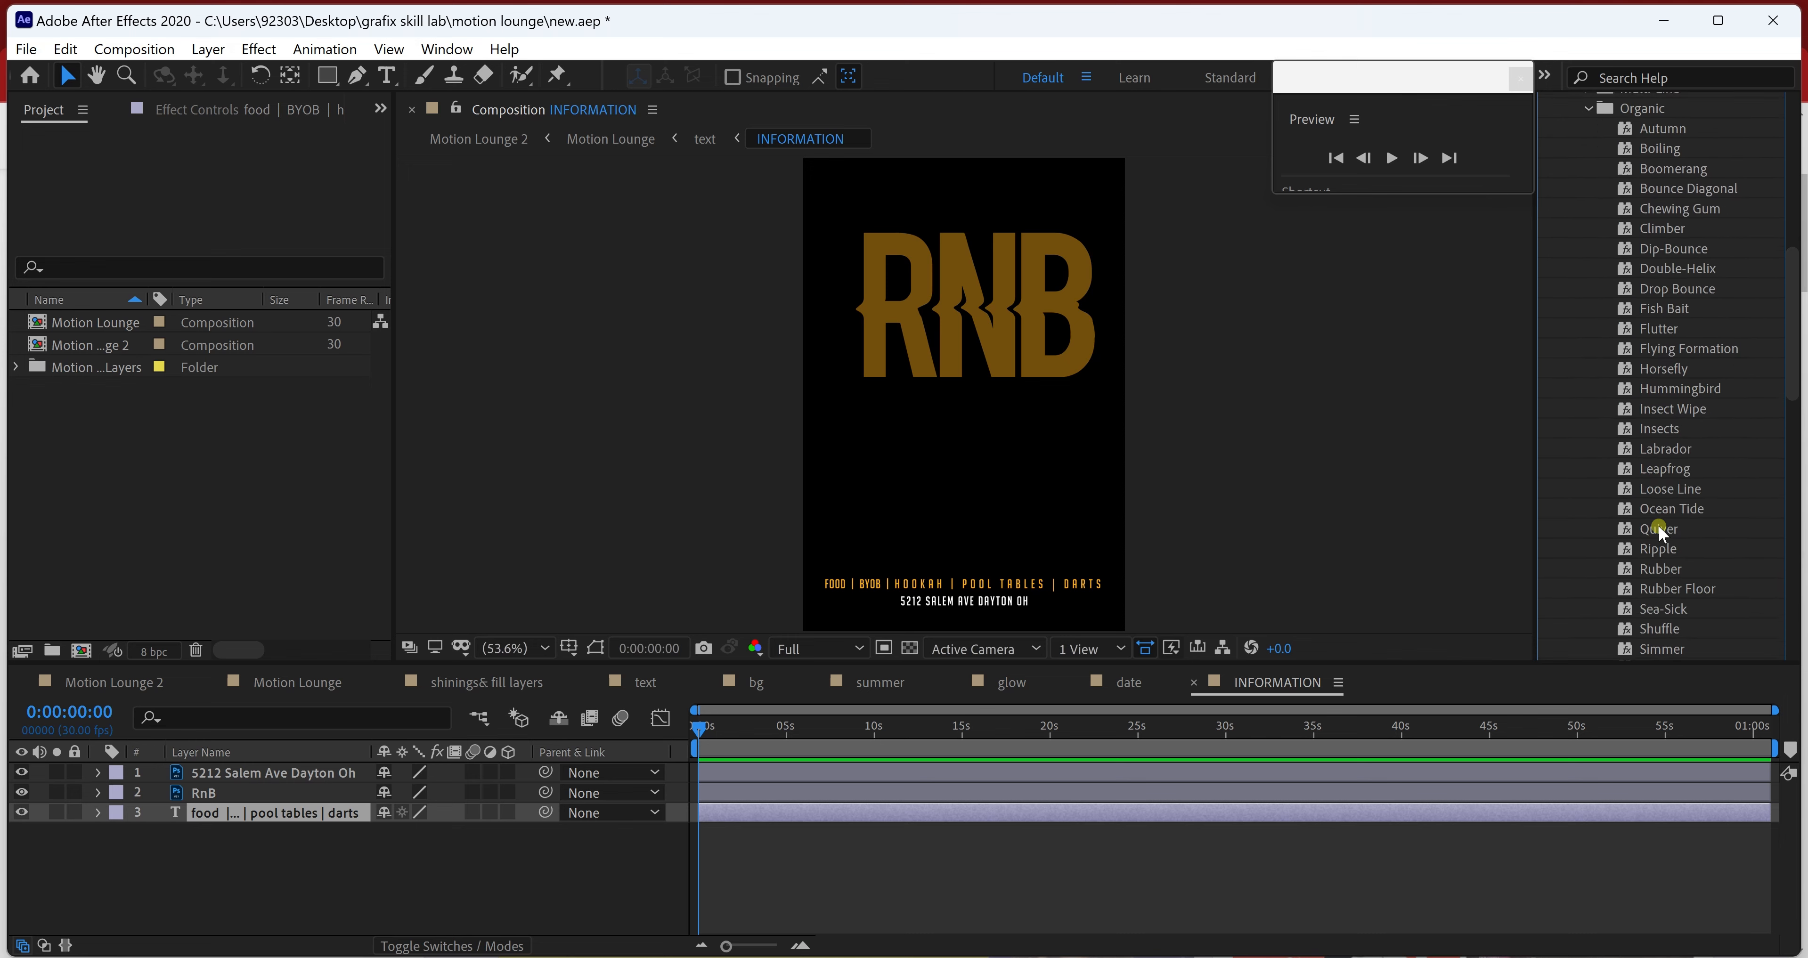
pyautogui.scroll(-6, 1659, 525)
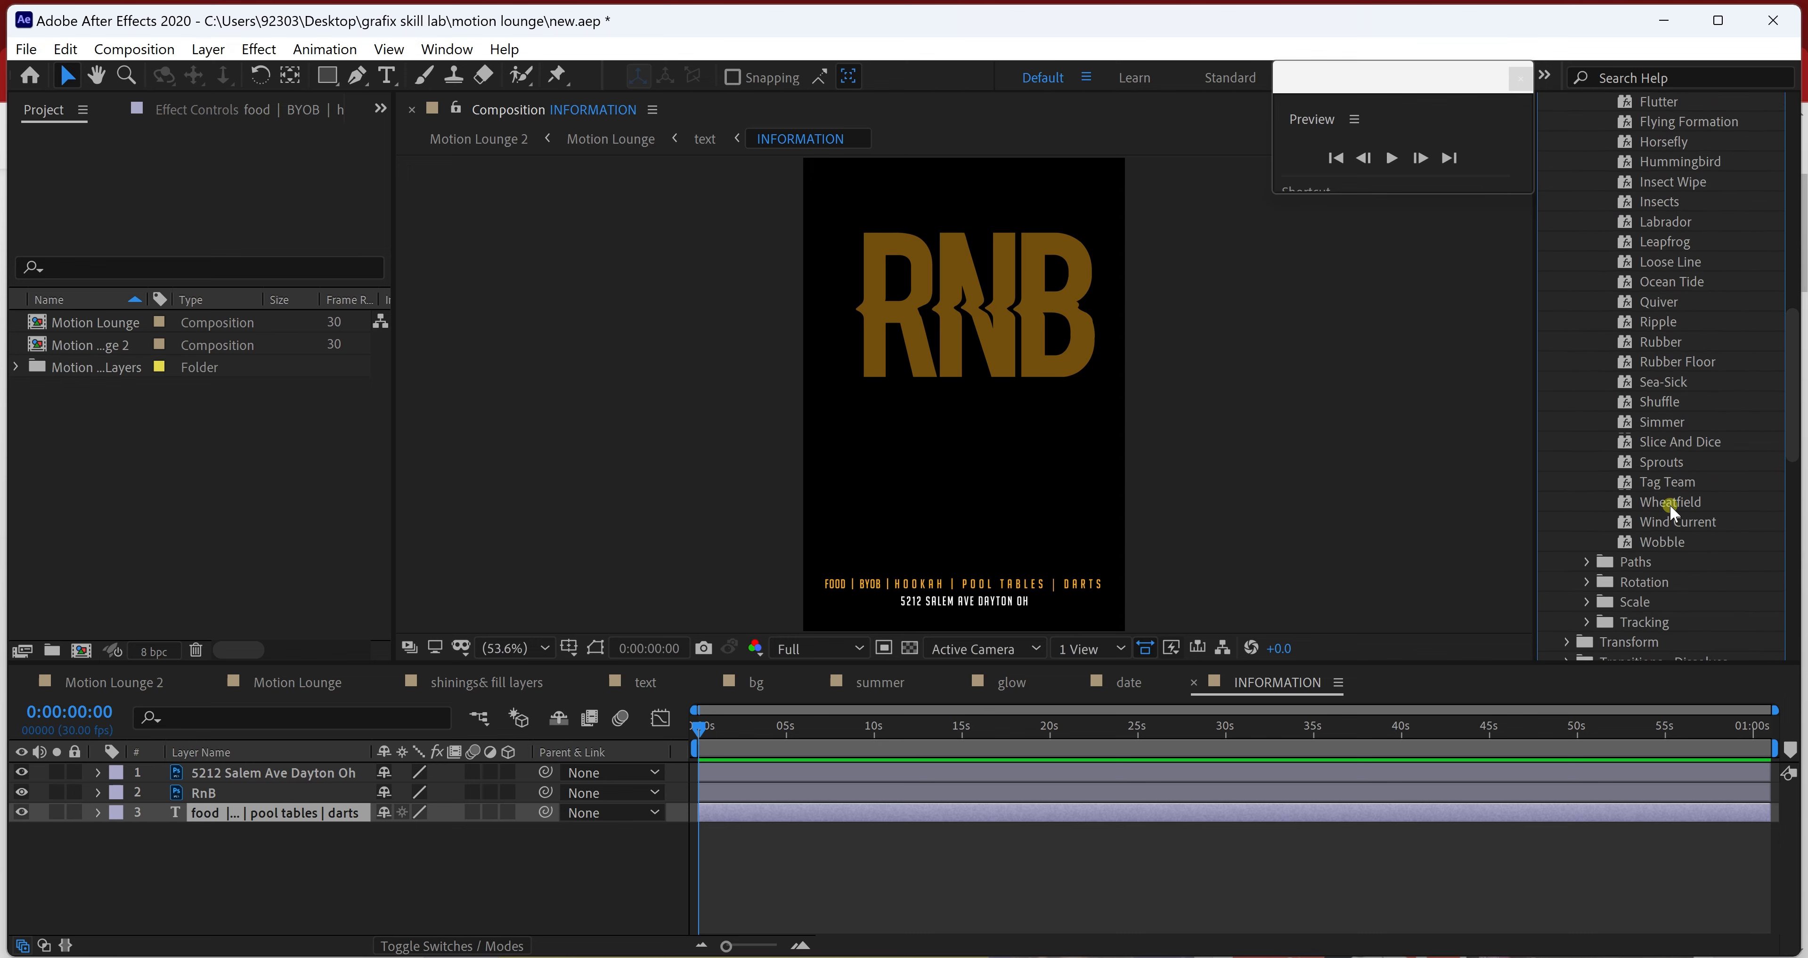
# - Try the Wobble preset on the food and hookah text layer, preview it and undo it
pyautogui.moveTo(1666, 538); pyautogui.dragTo(345, 816)
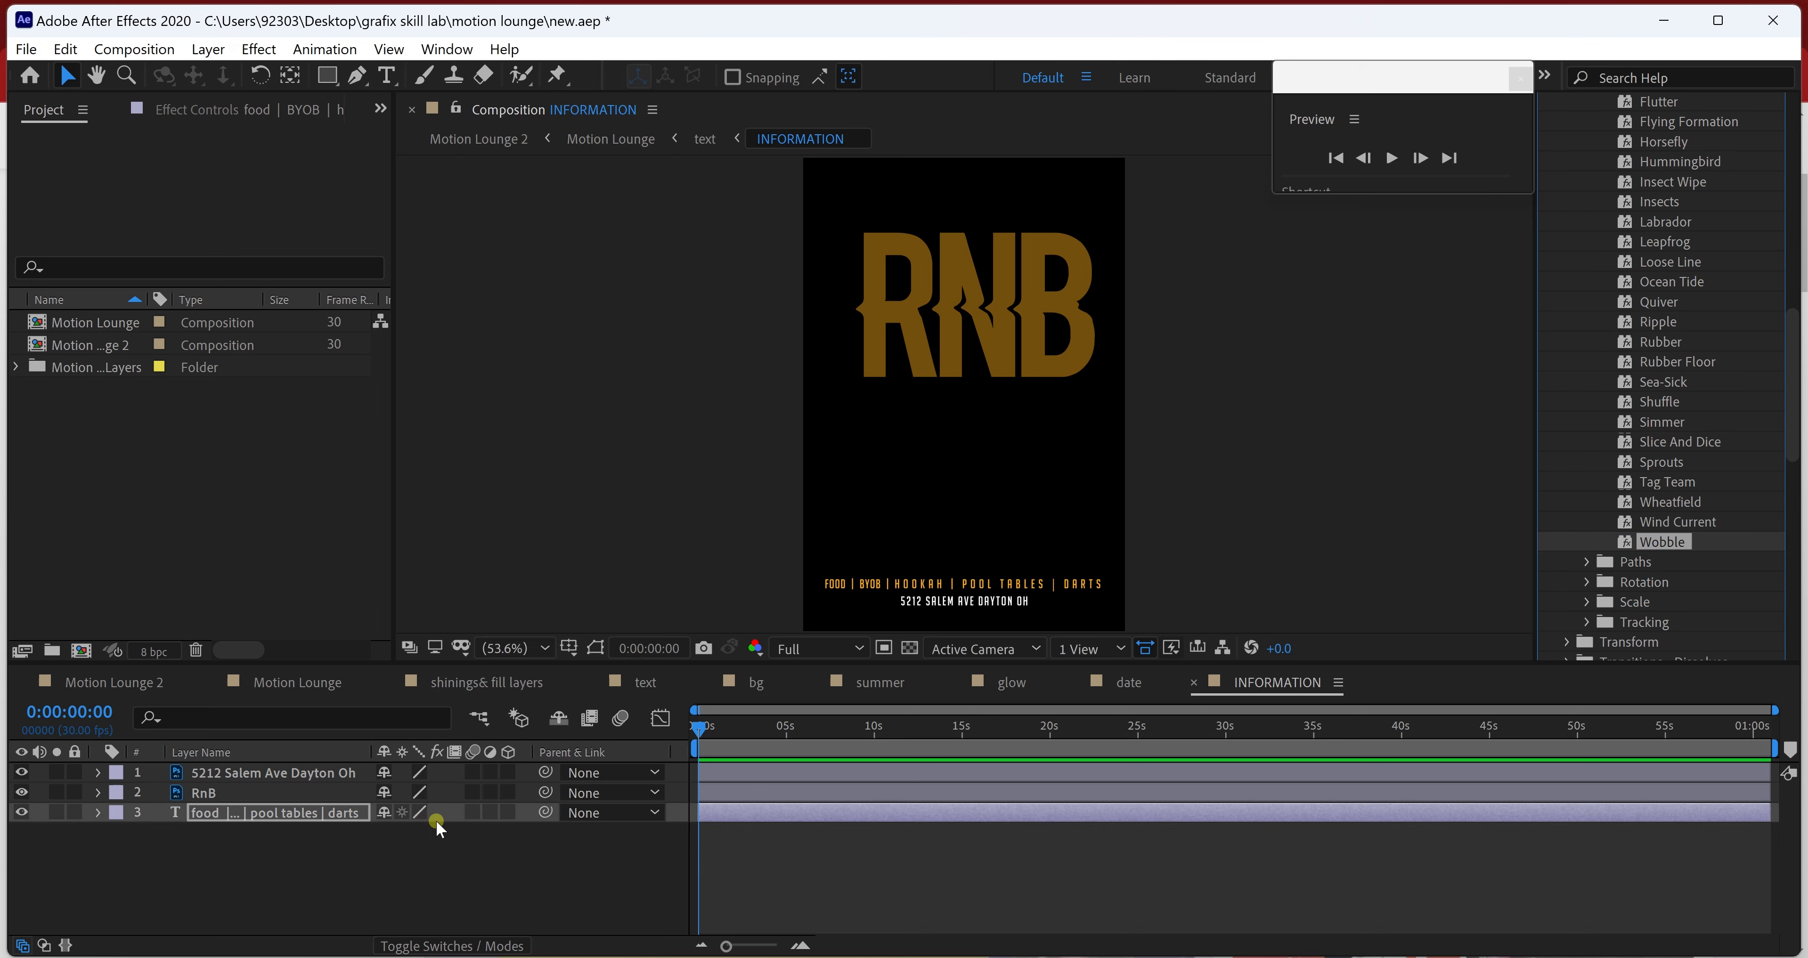
pyautogui.press('space')
pyautogui.press('space')
pyautogui.hotkey('ctrl', 'z')
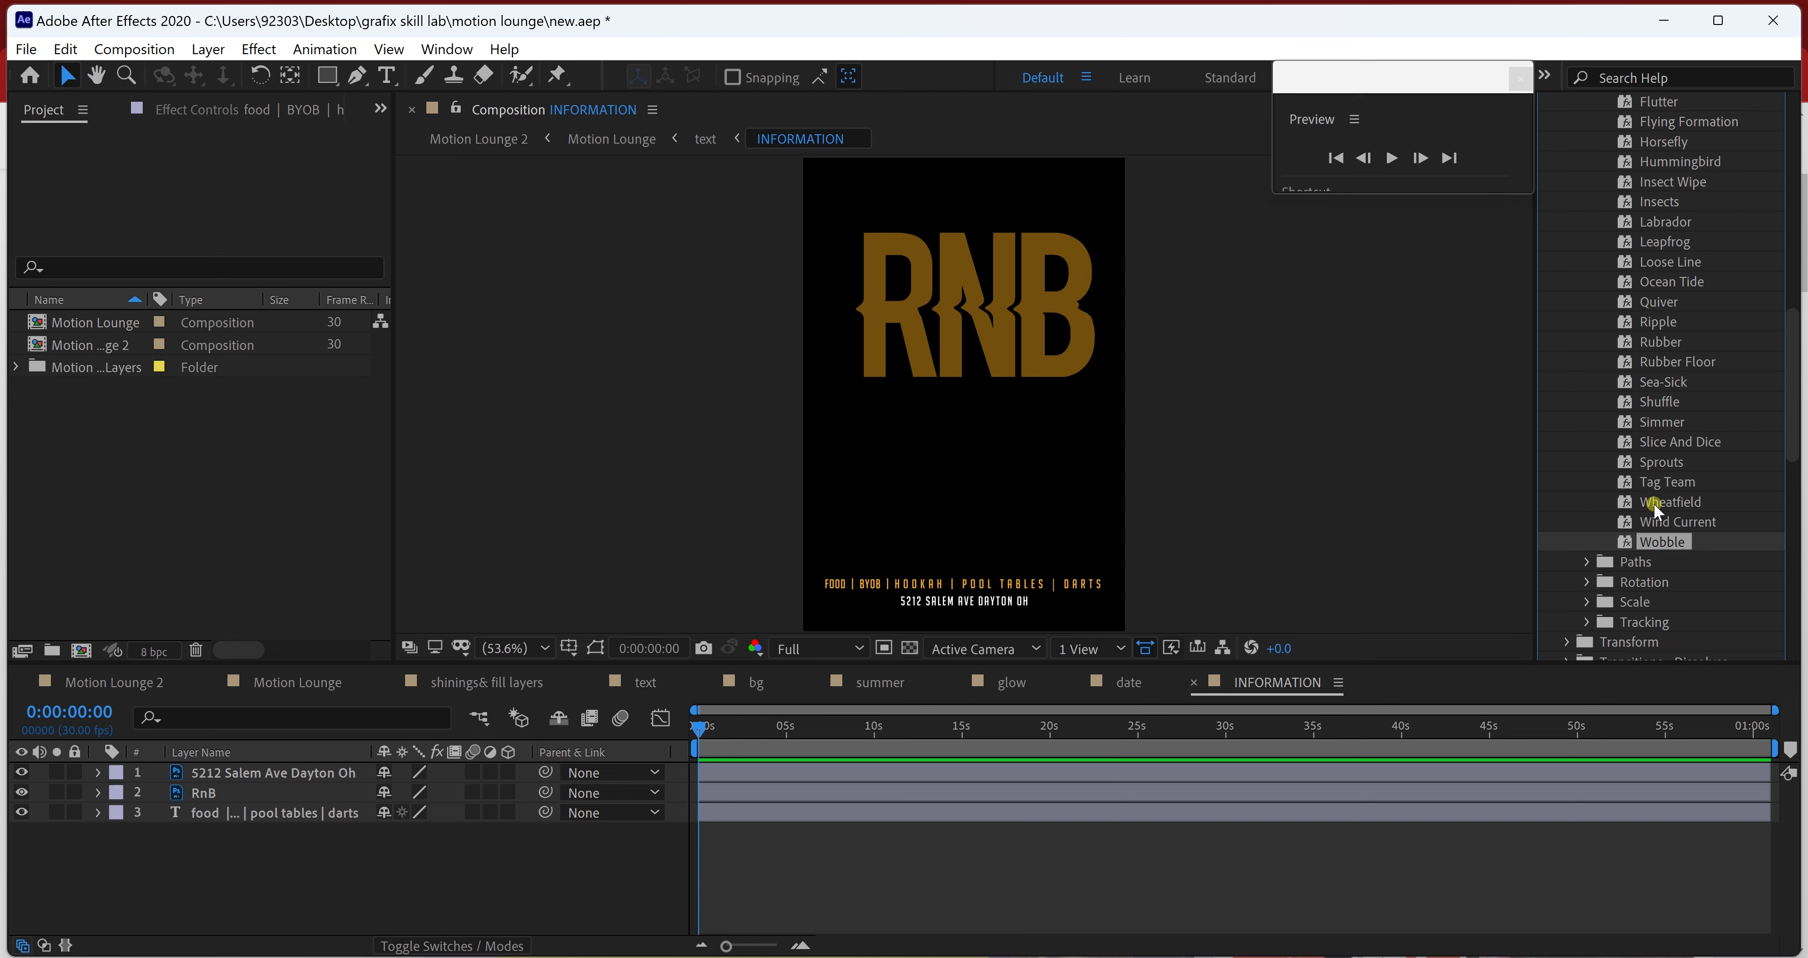
# - Try the Quiver preset on the food and hookah text layer and preview it up close
pyautogui.scroll(2, 1654, 502)
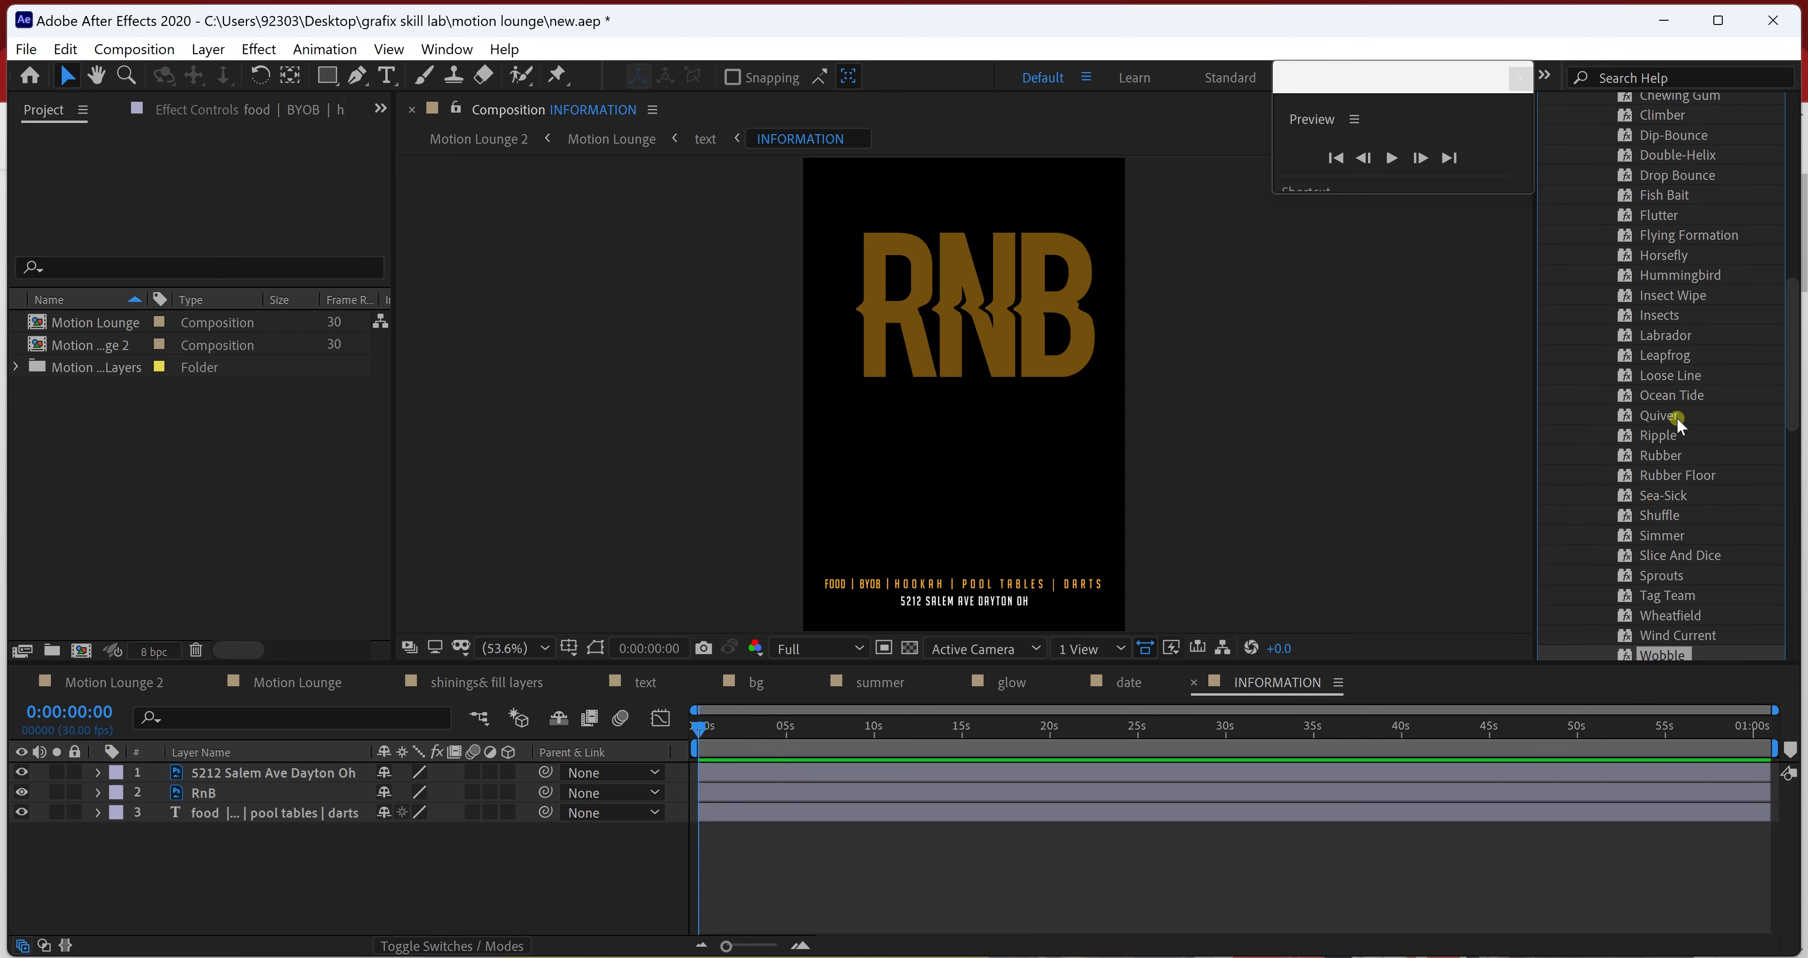
pyautogui.moveTo(1679, 420); pyautogui.dragTo(267, 814)
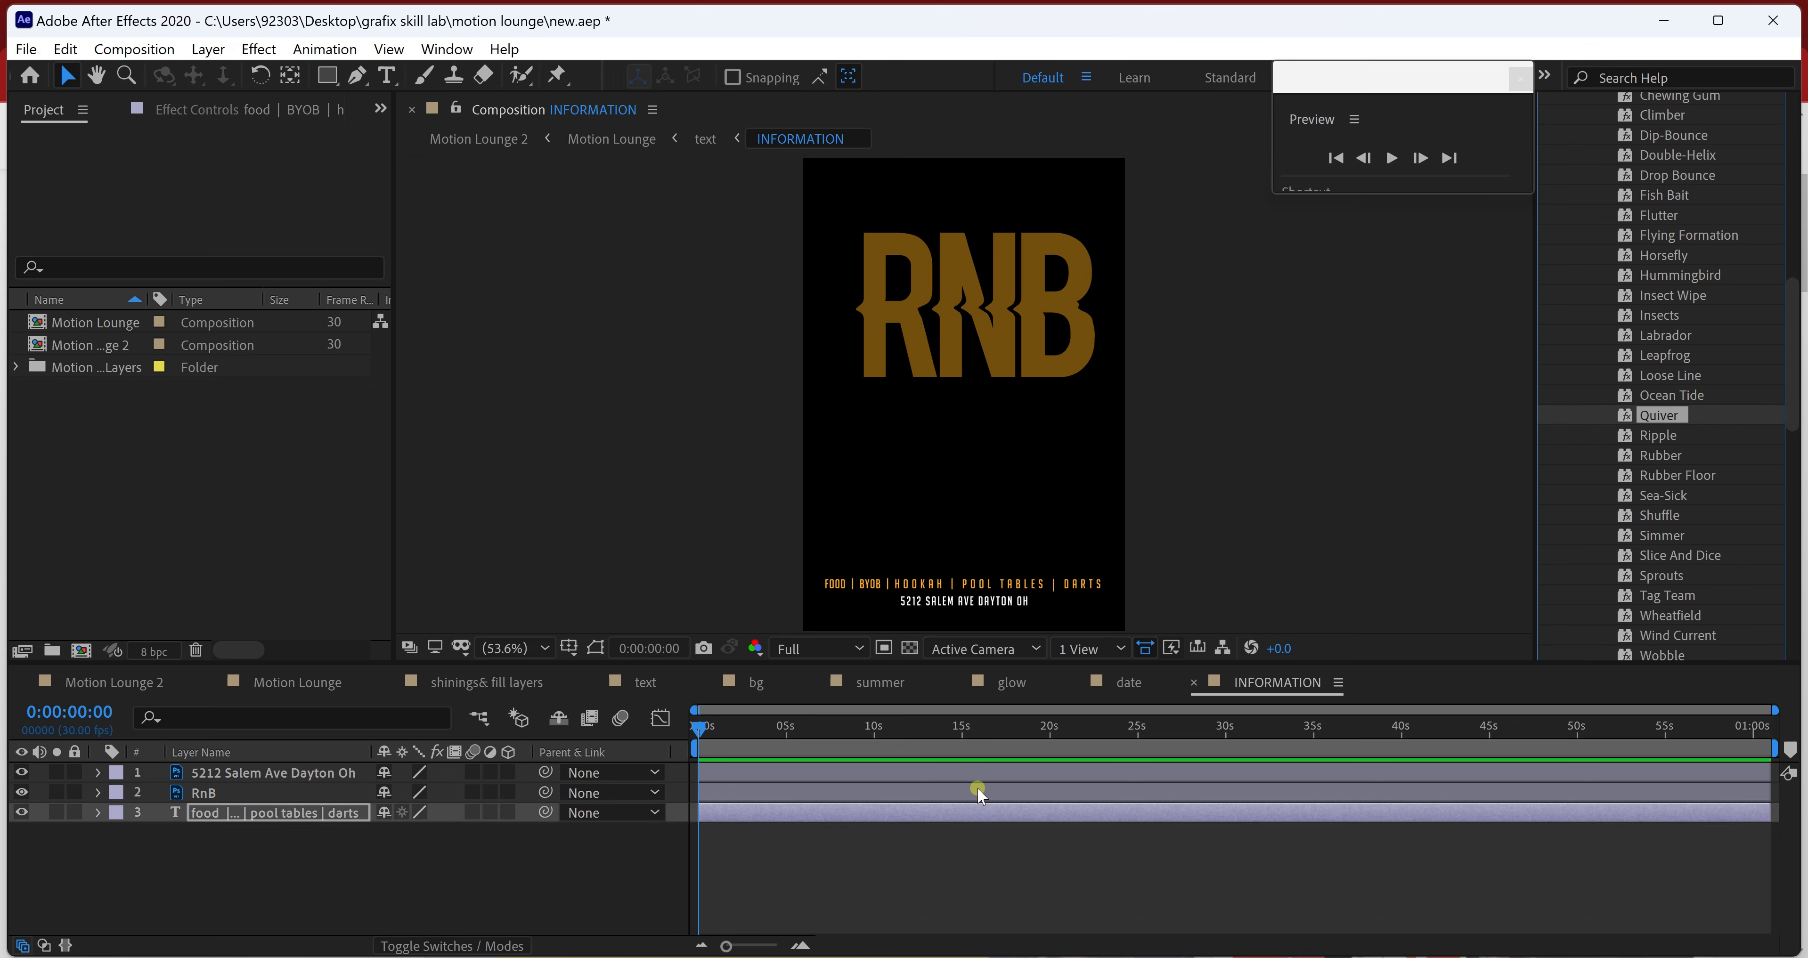
pyautogui.press('space')
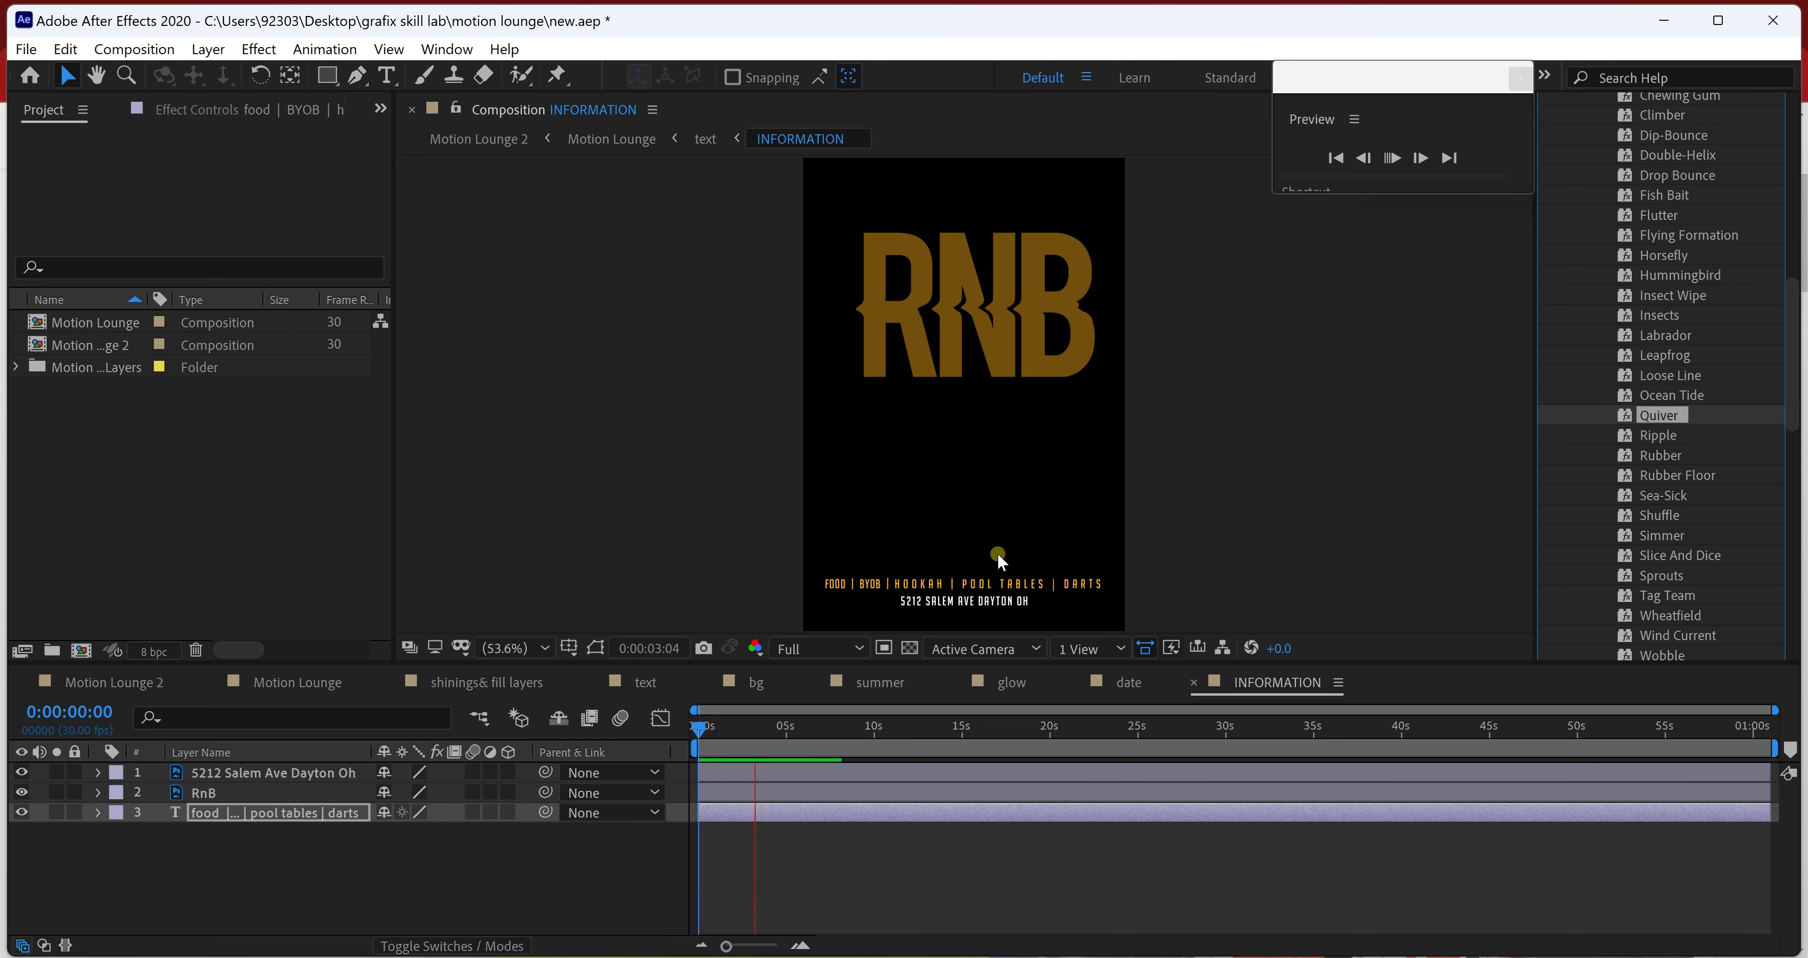
pyautogui.scroll(2, 997, 553)
pyautogui.press('space')
pyautogui.moveTo(1069, 419); pyautogui.dragTo(1061, 214)
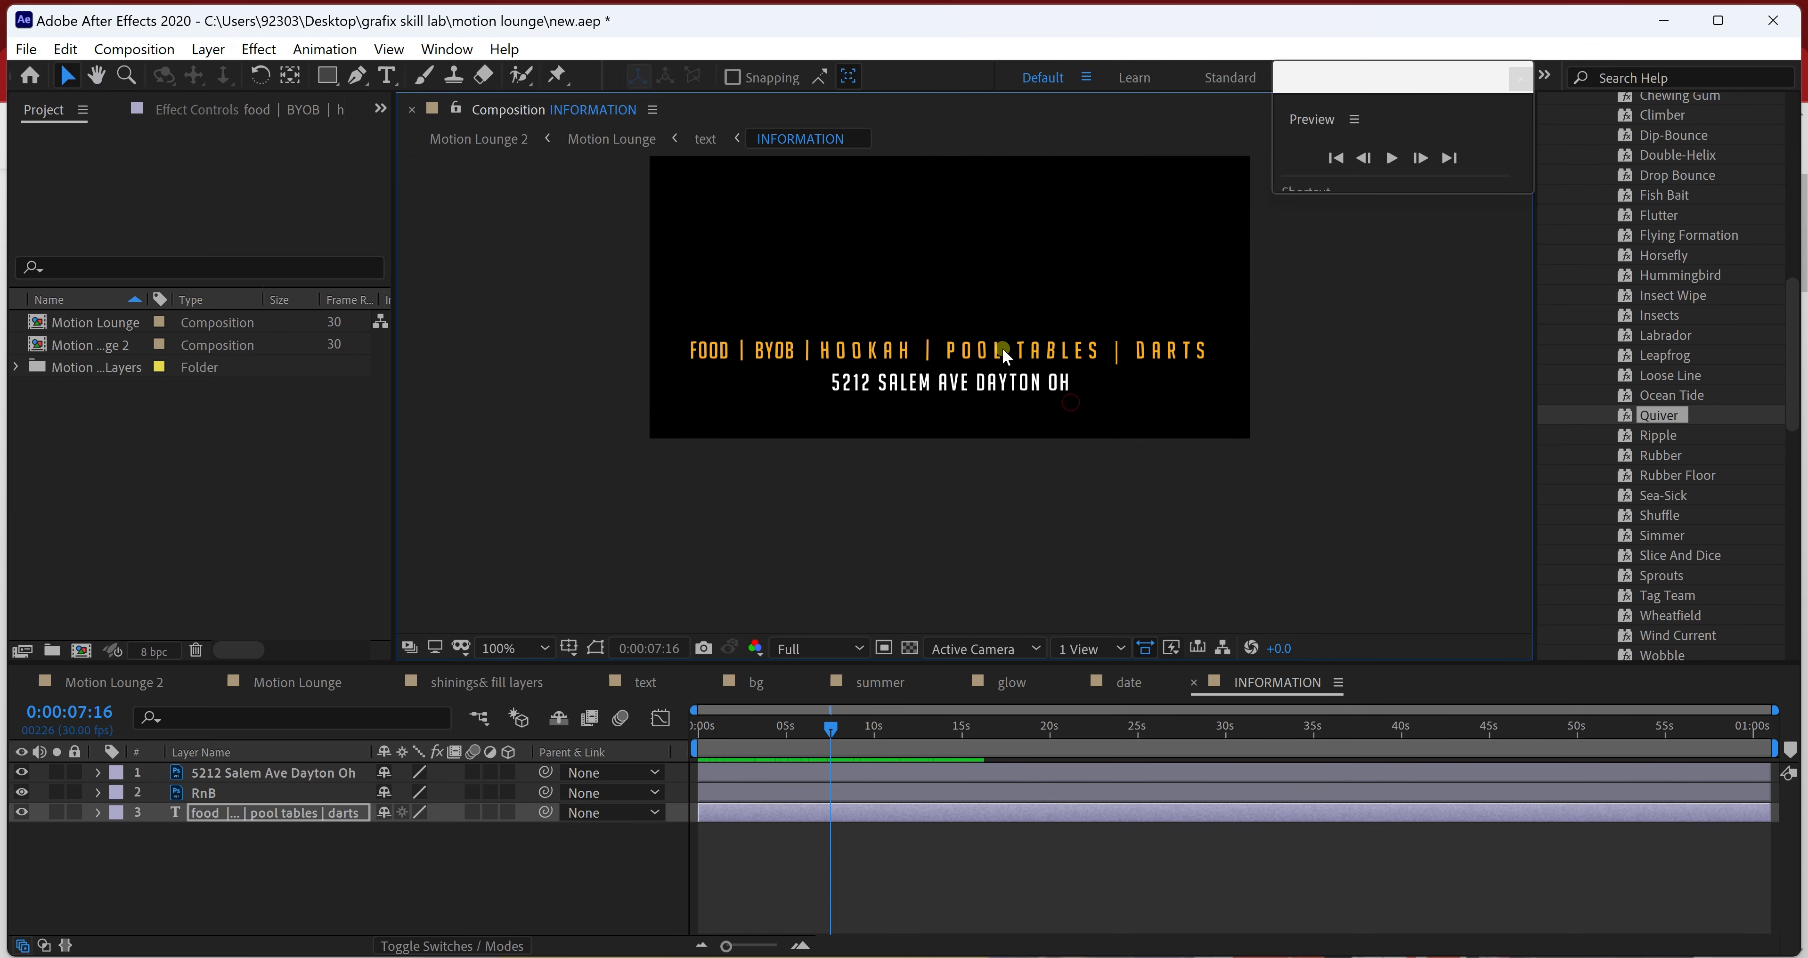
pyautogui.scroll(1, 997, 362)
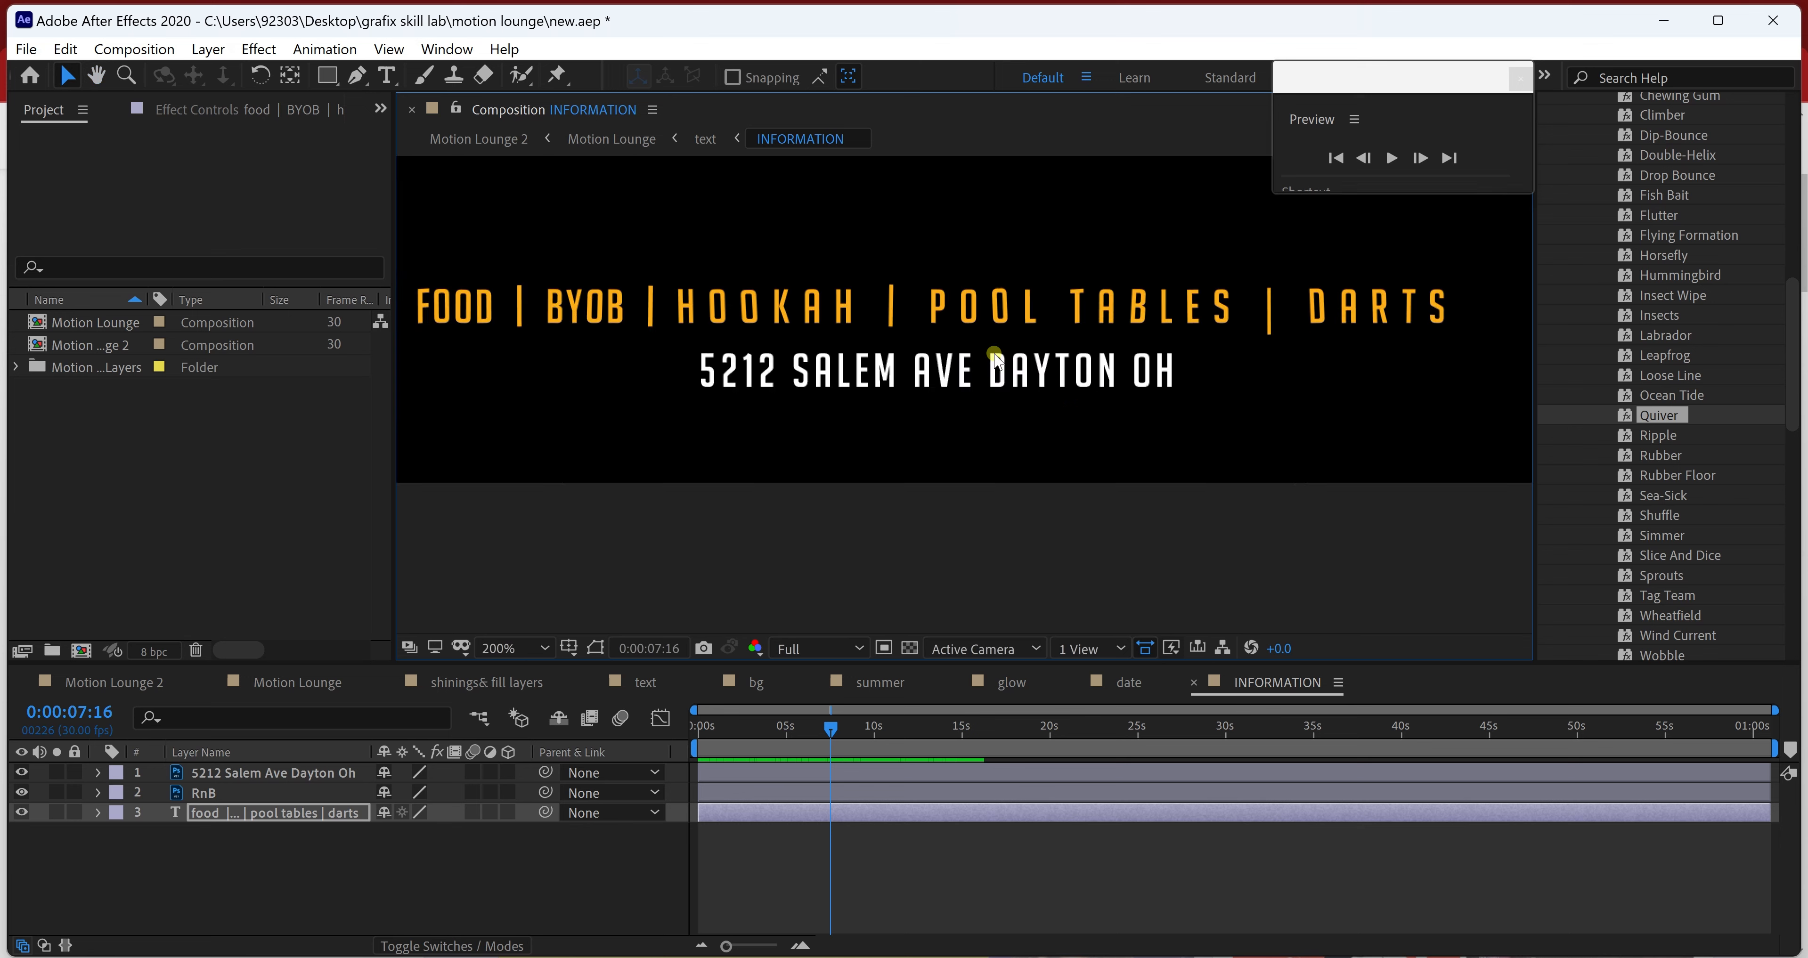
# - Replay the Quiver animation from the start of the INFORMATION composition and undo the preset
pyautogui.click(699, 731)
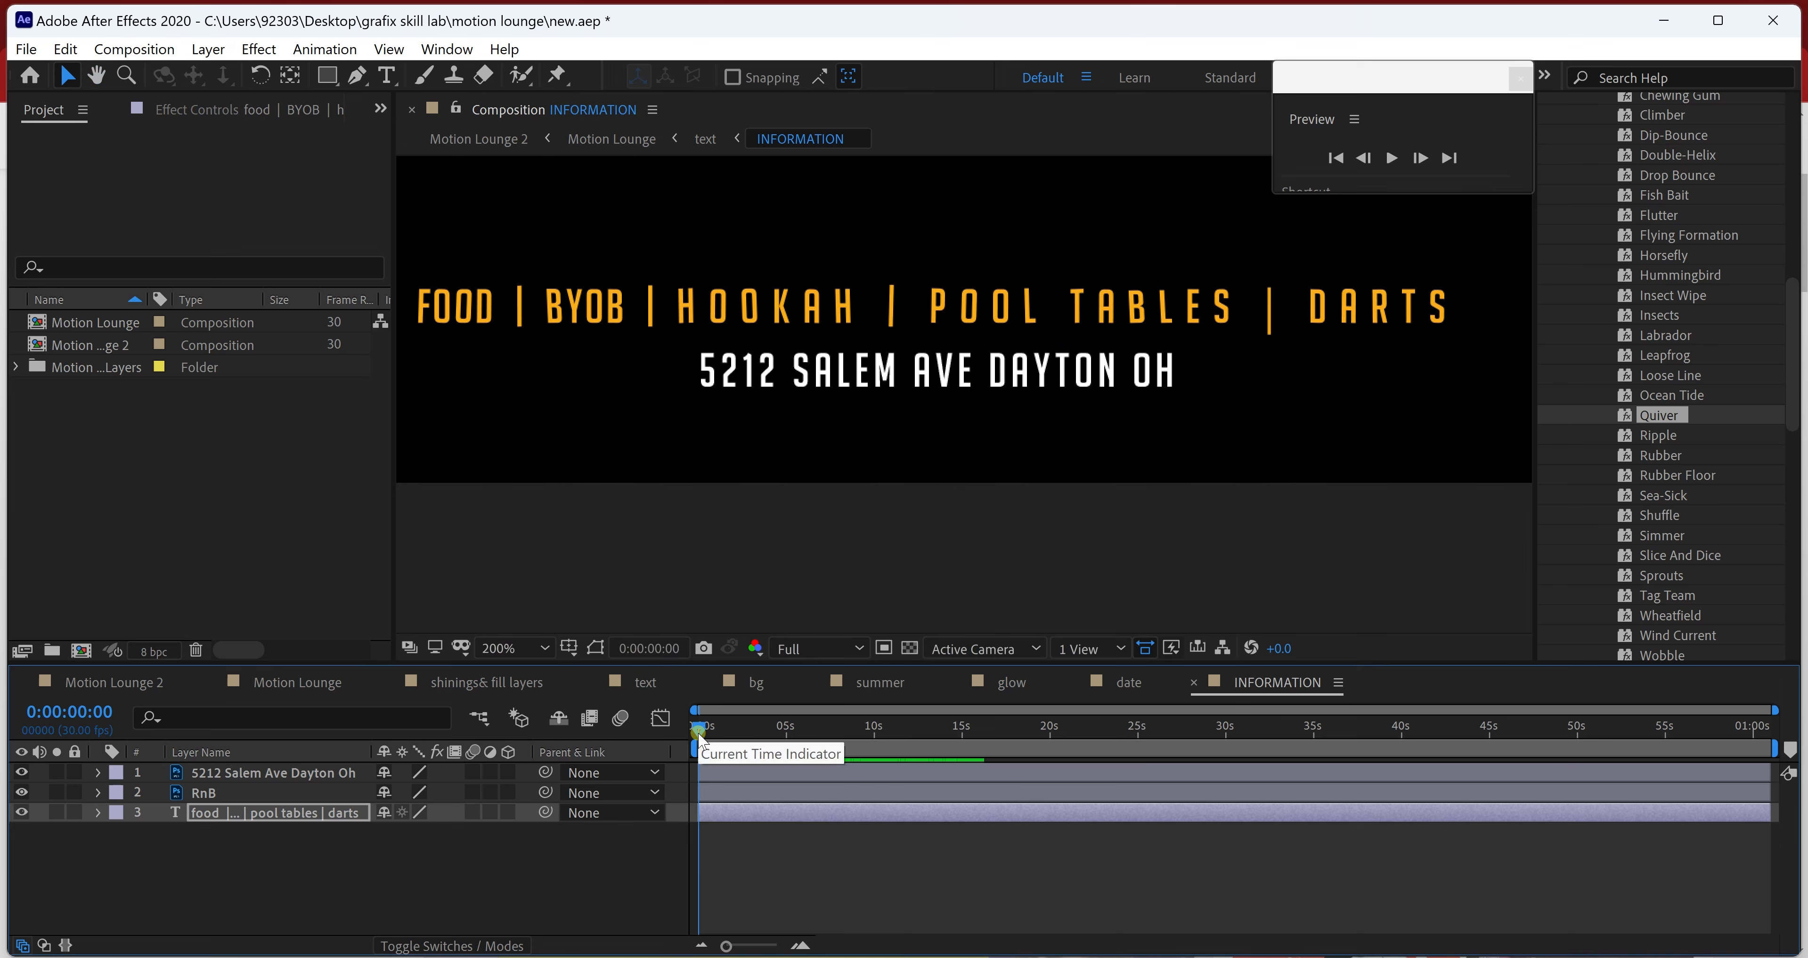
pyautogui.press('space')
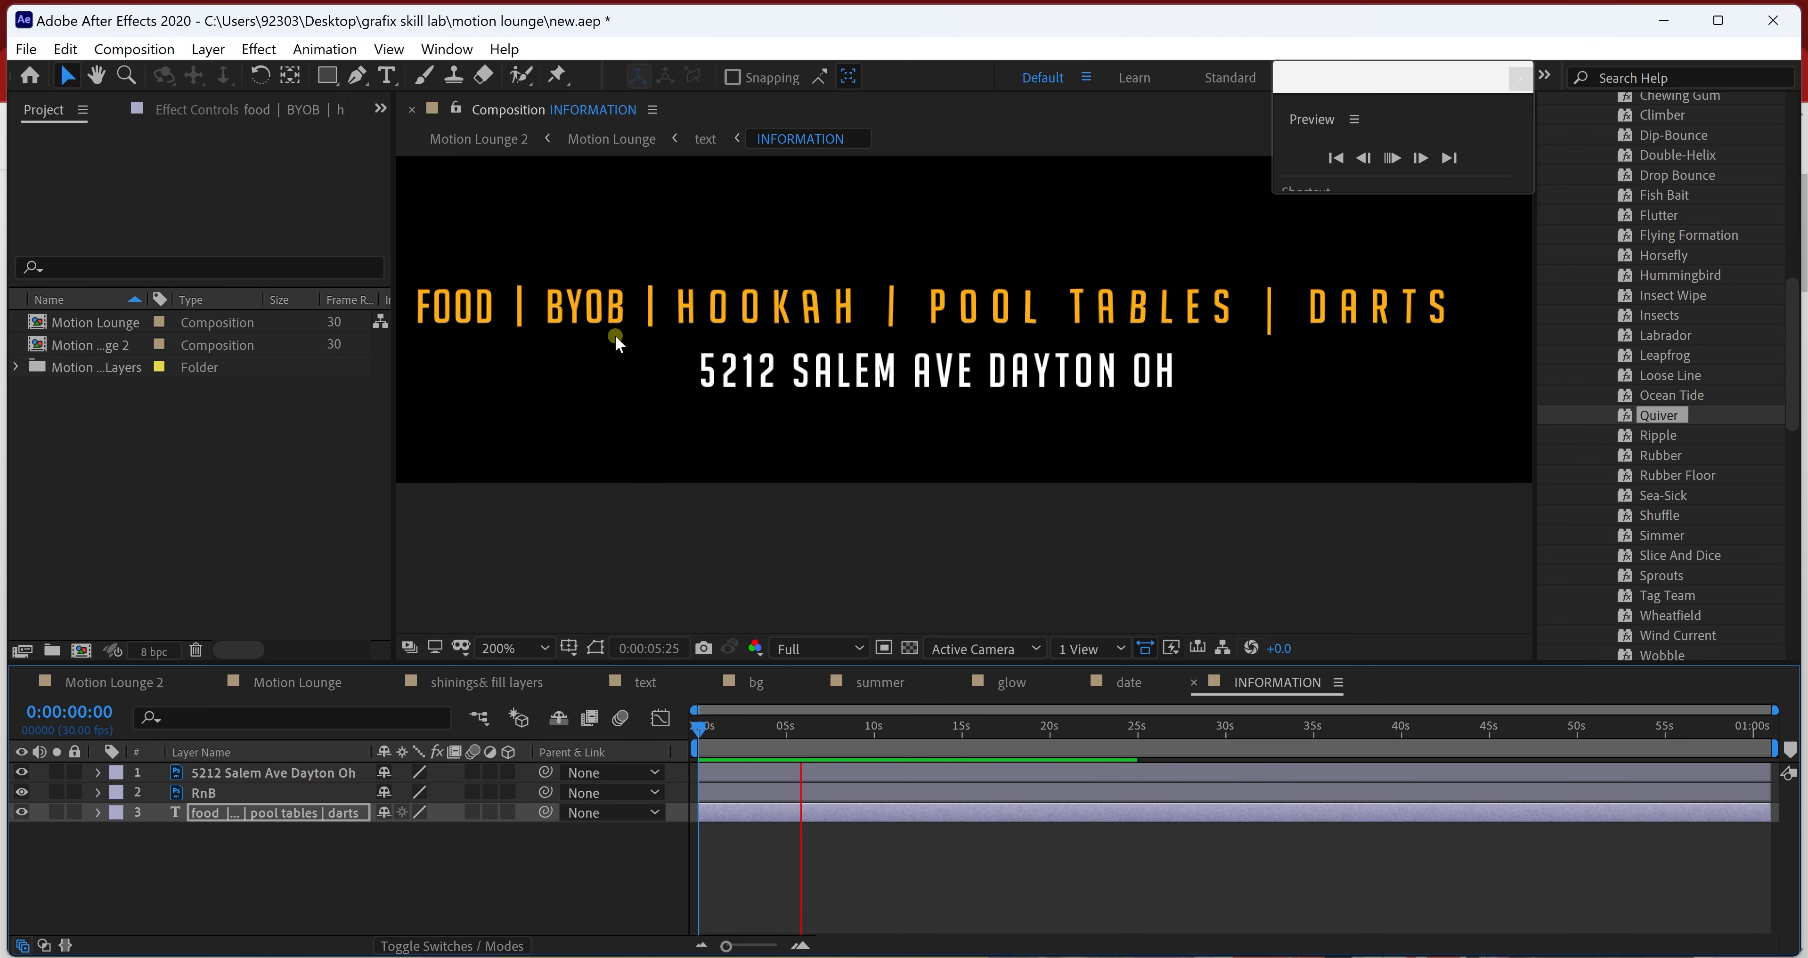
pyautogui.press('space')
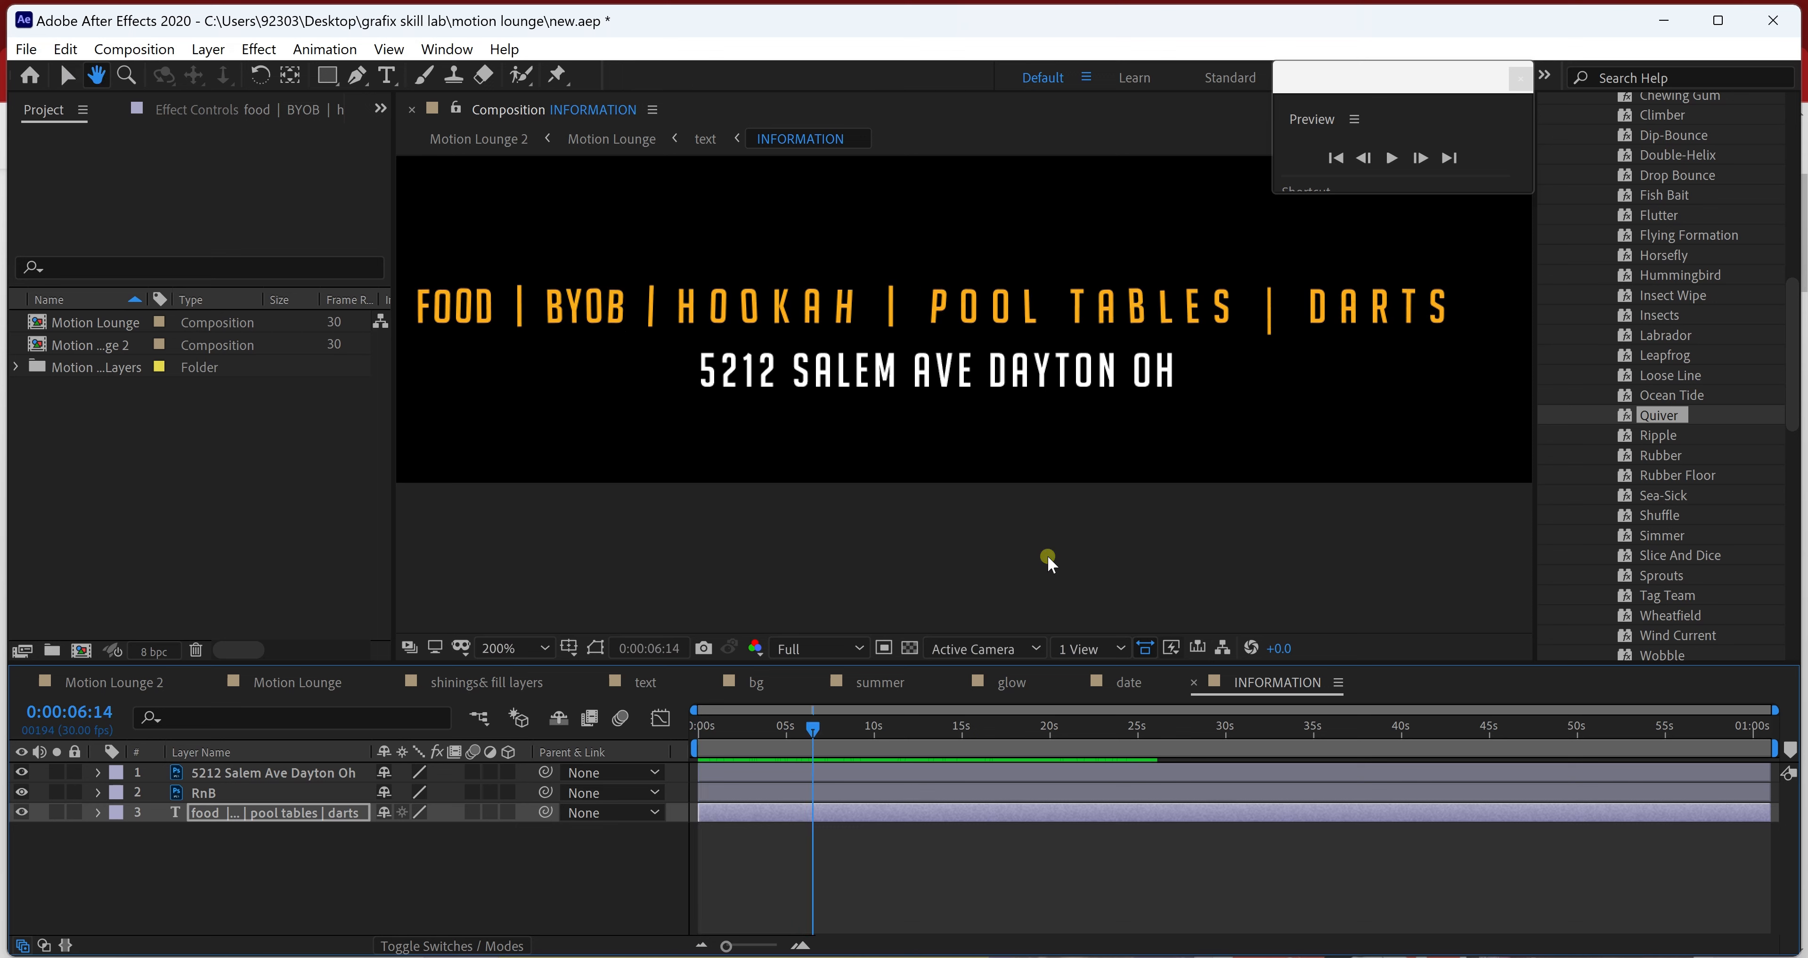
pyautogui.moveTo(813, 728); pyautogui.dragTo(698, 730)
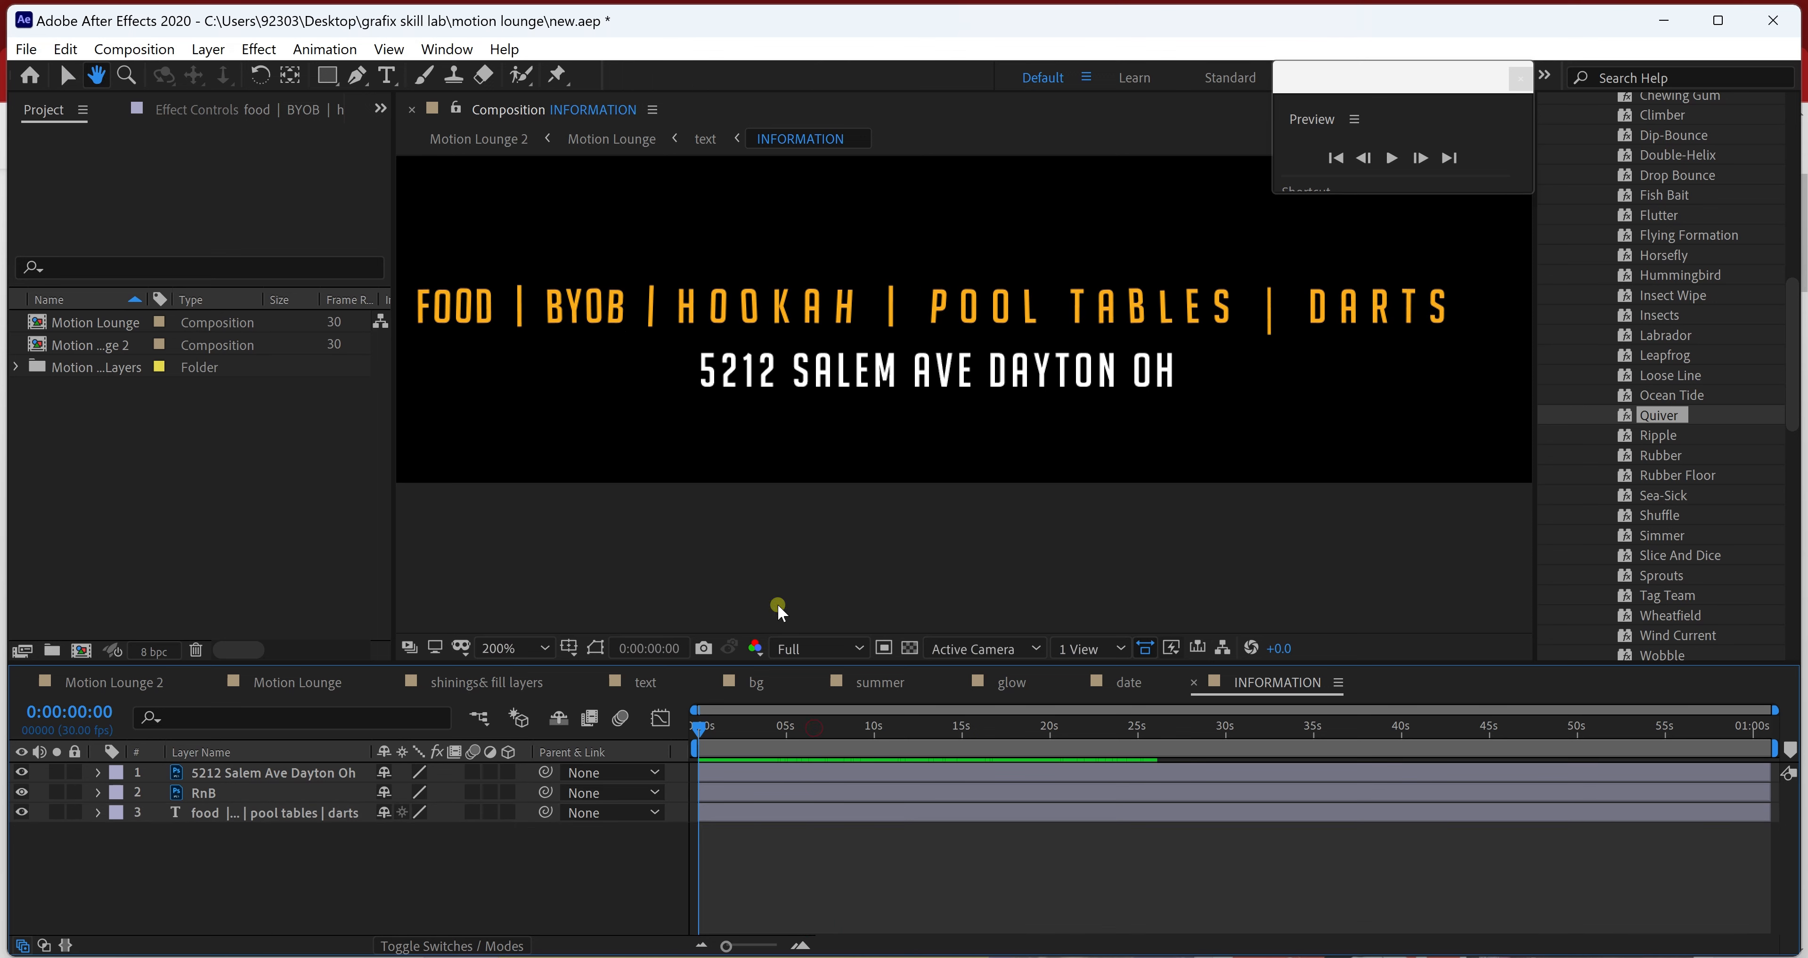
# - Apply the Shuffle preset to the food and hookah text layer with the current time at 0:00:04:23
pyautogui.click(781, 725)
pyautogui.moveTo(781, 399); pyautogui.dragTo(830, 478)
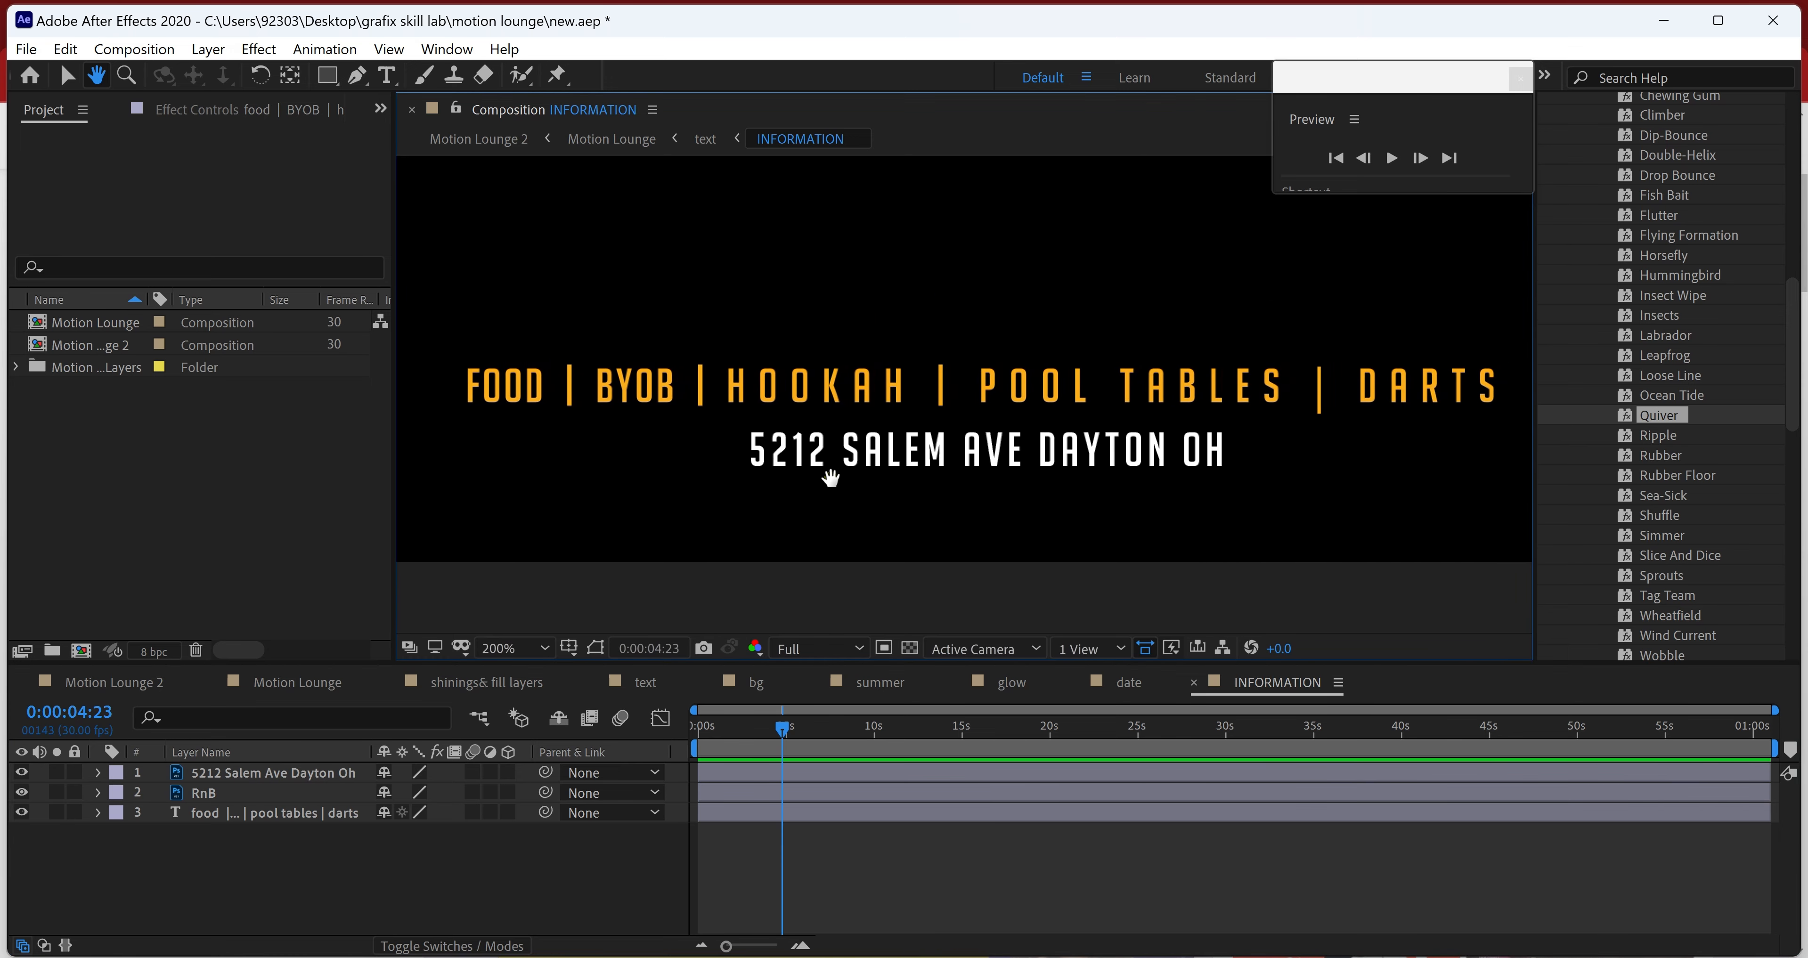
pyautogui.press('v')
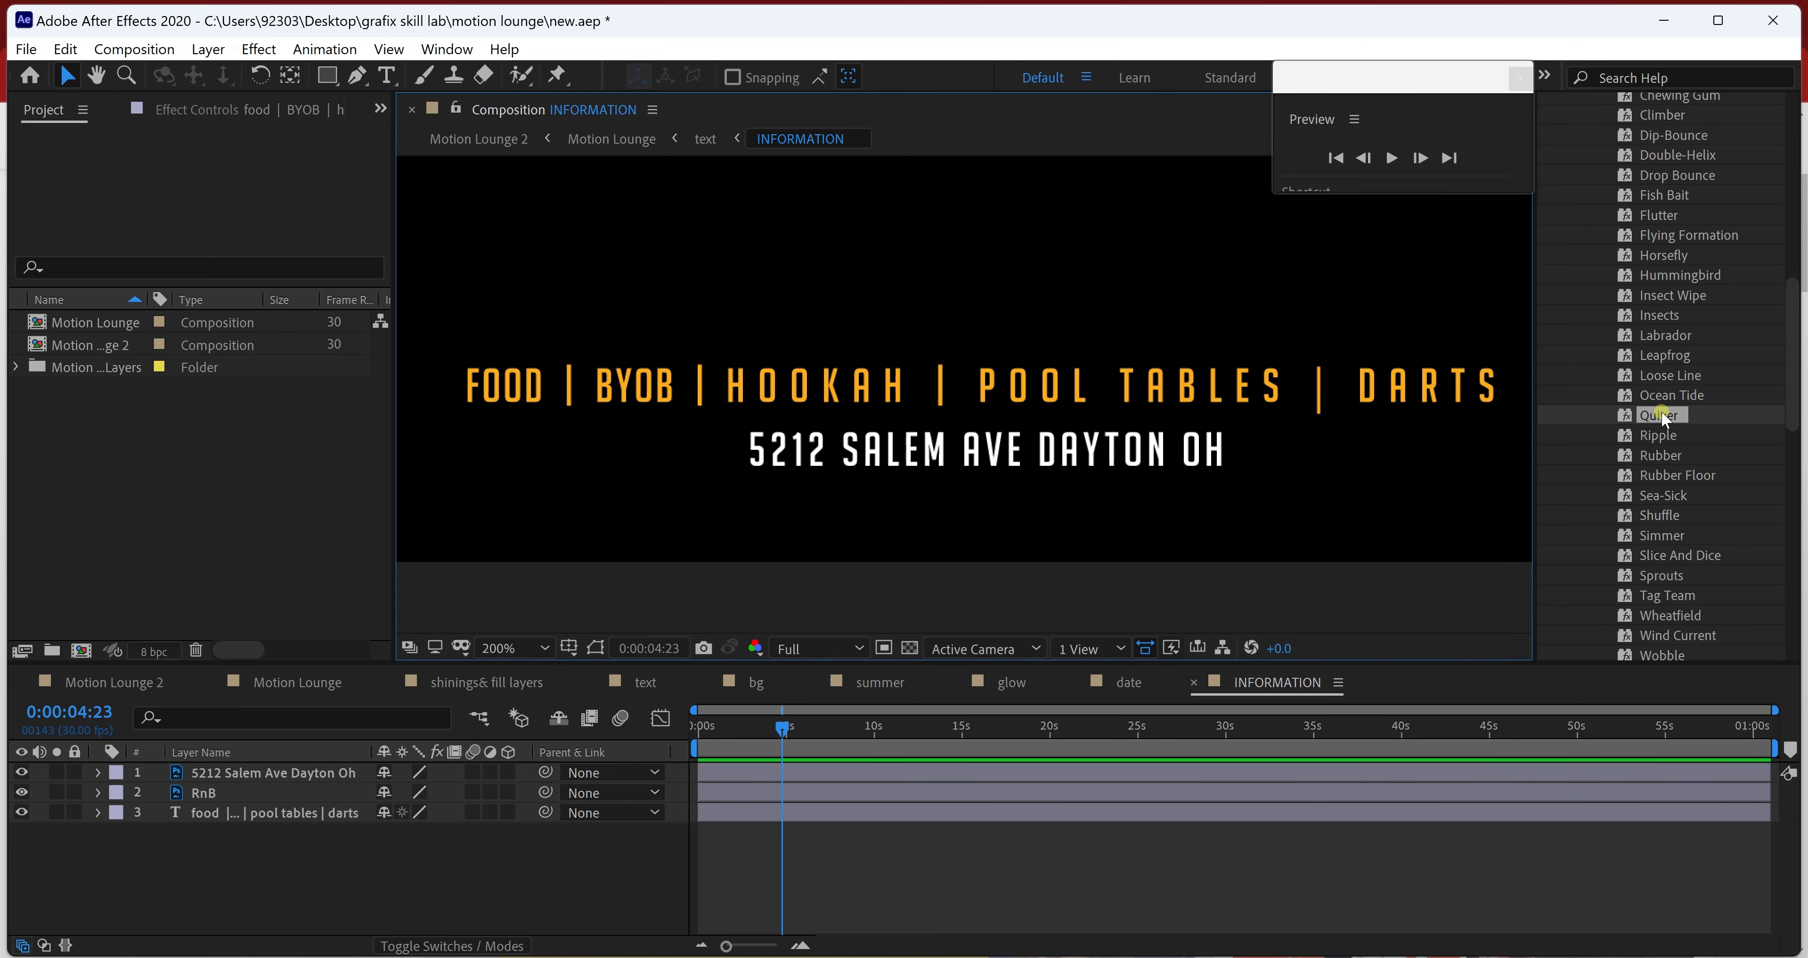
pyautogui.scroll(-1, 1674, 397)
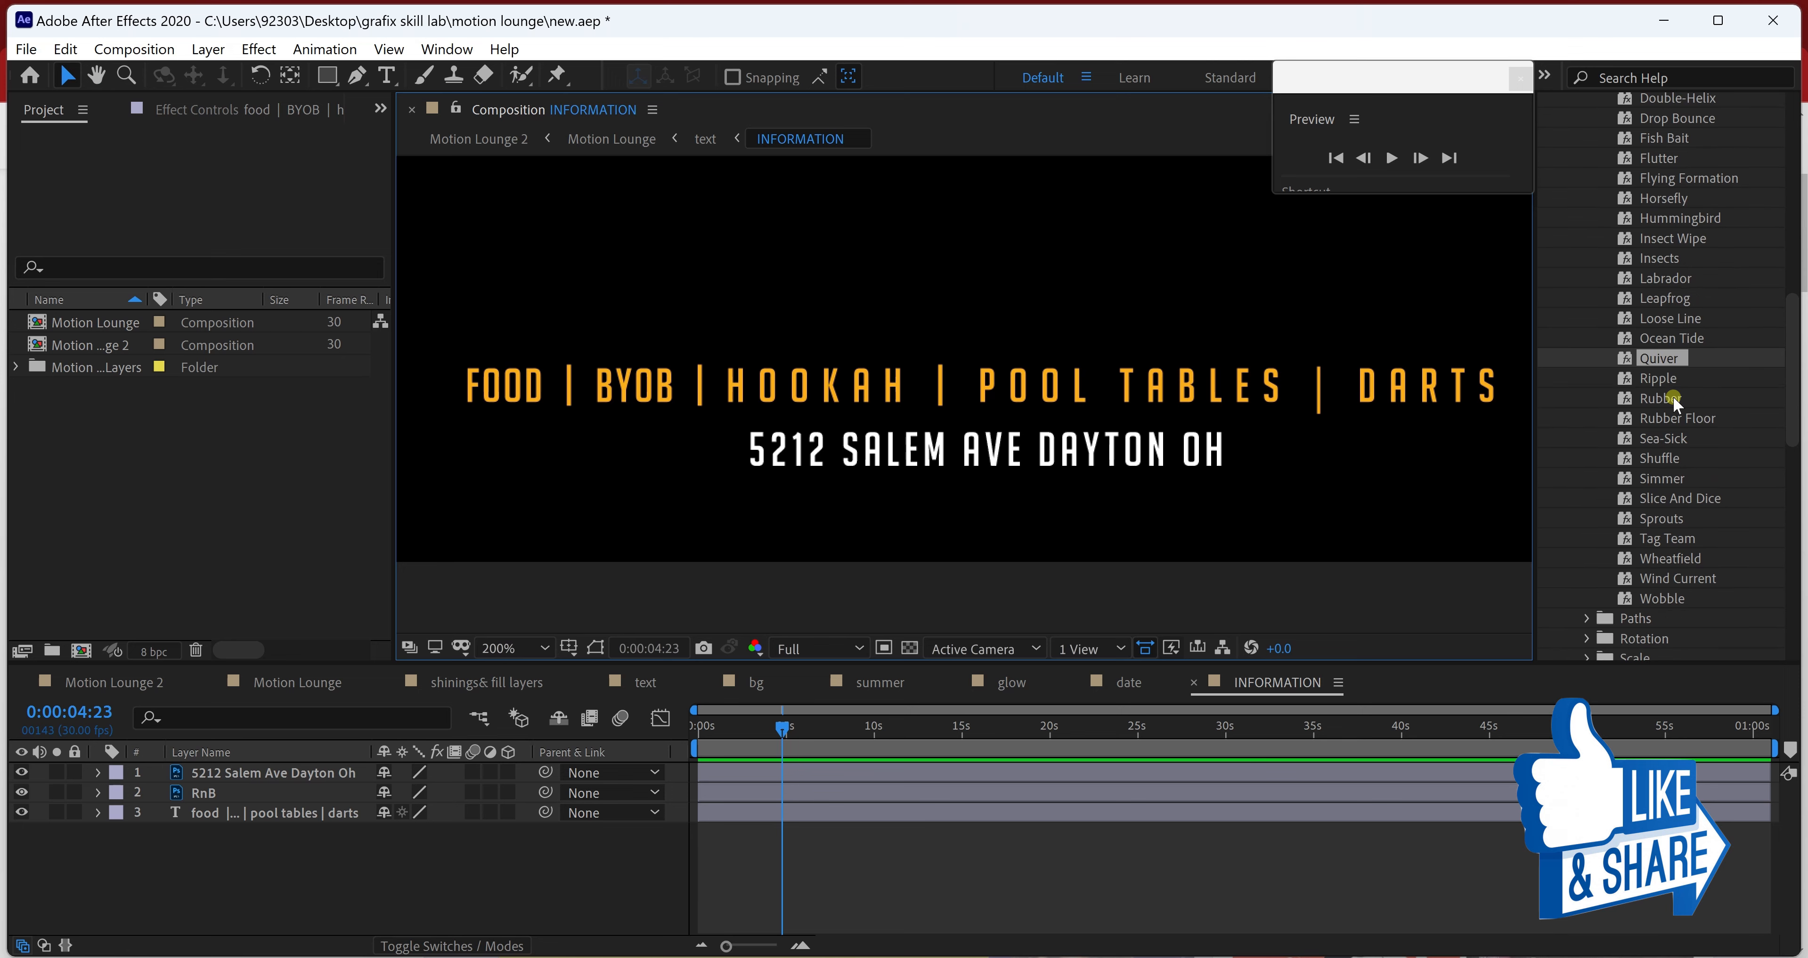
pyautogui.scroll(-1, 1673, 402)
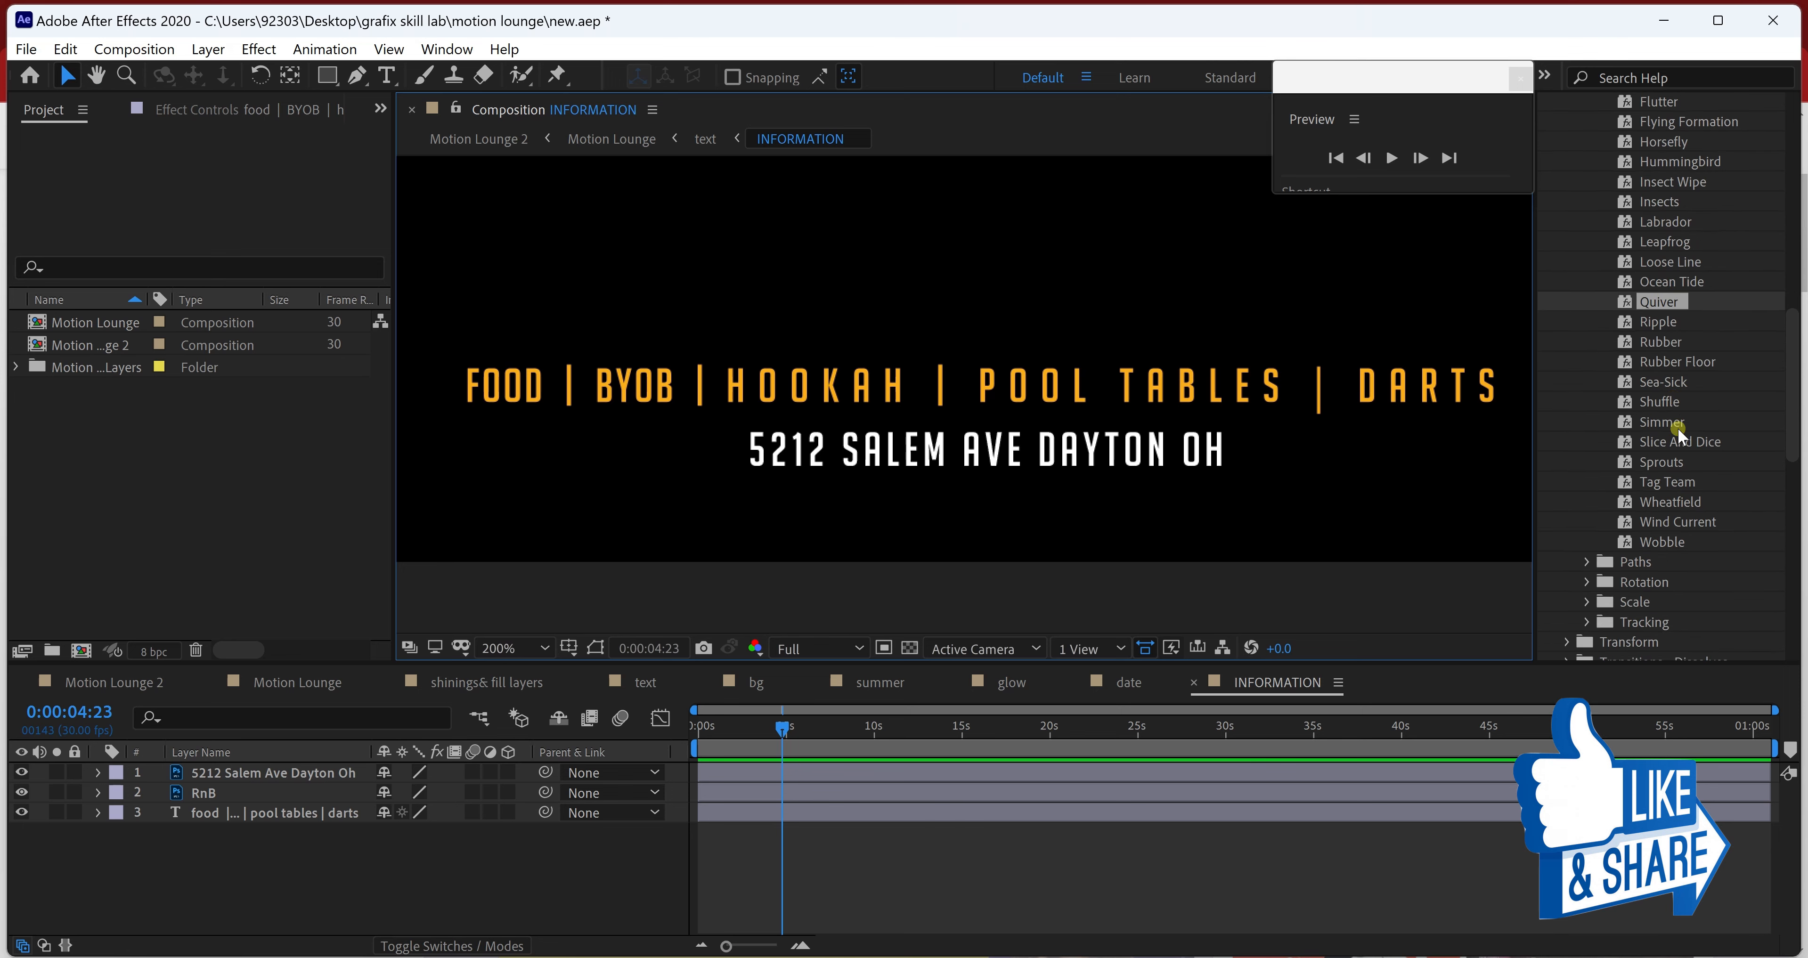
pyautogui.moveTo(1660, 403); pyautogui.dragTo(336, 813)
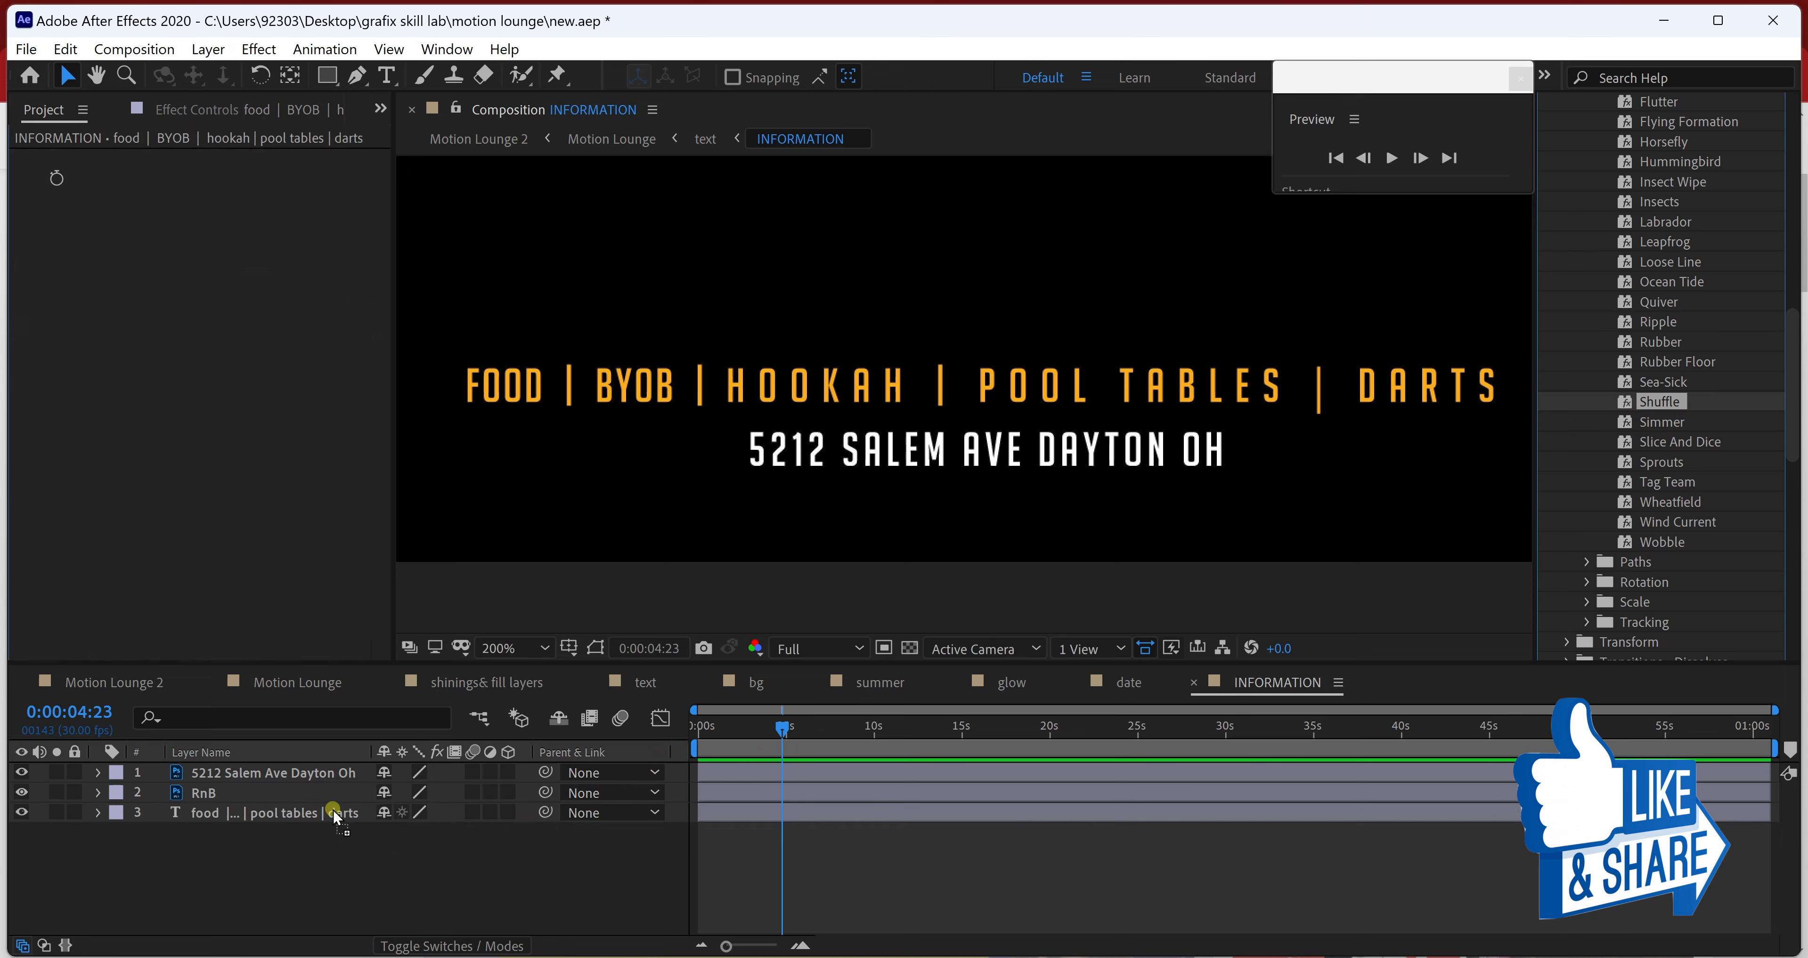
# - Preview the Shuffle animation from 0:00:00:06
pyautogui.click(701, 731)
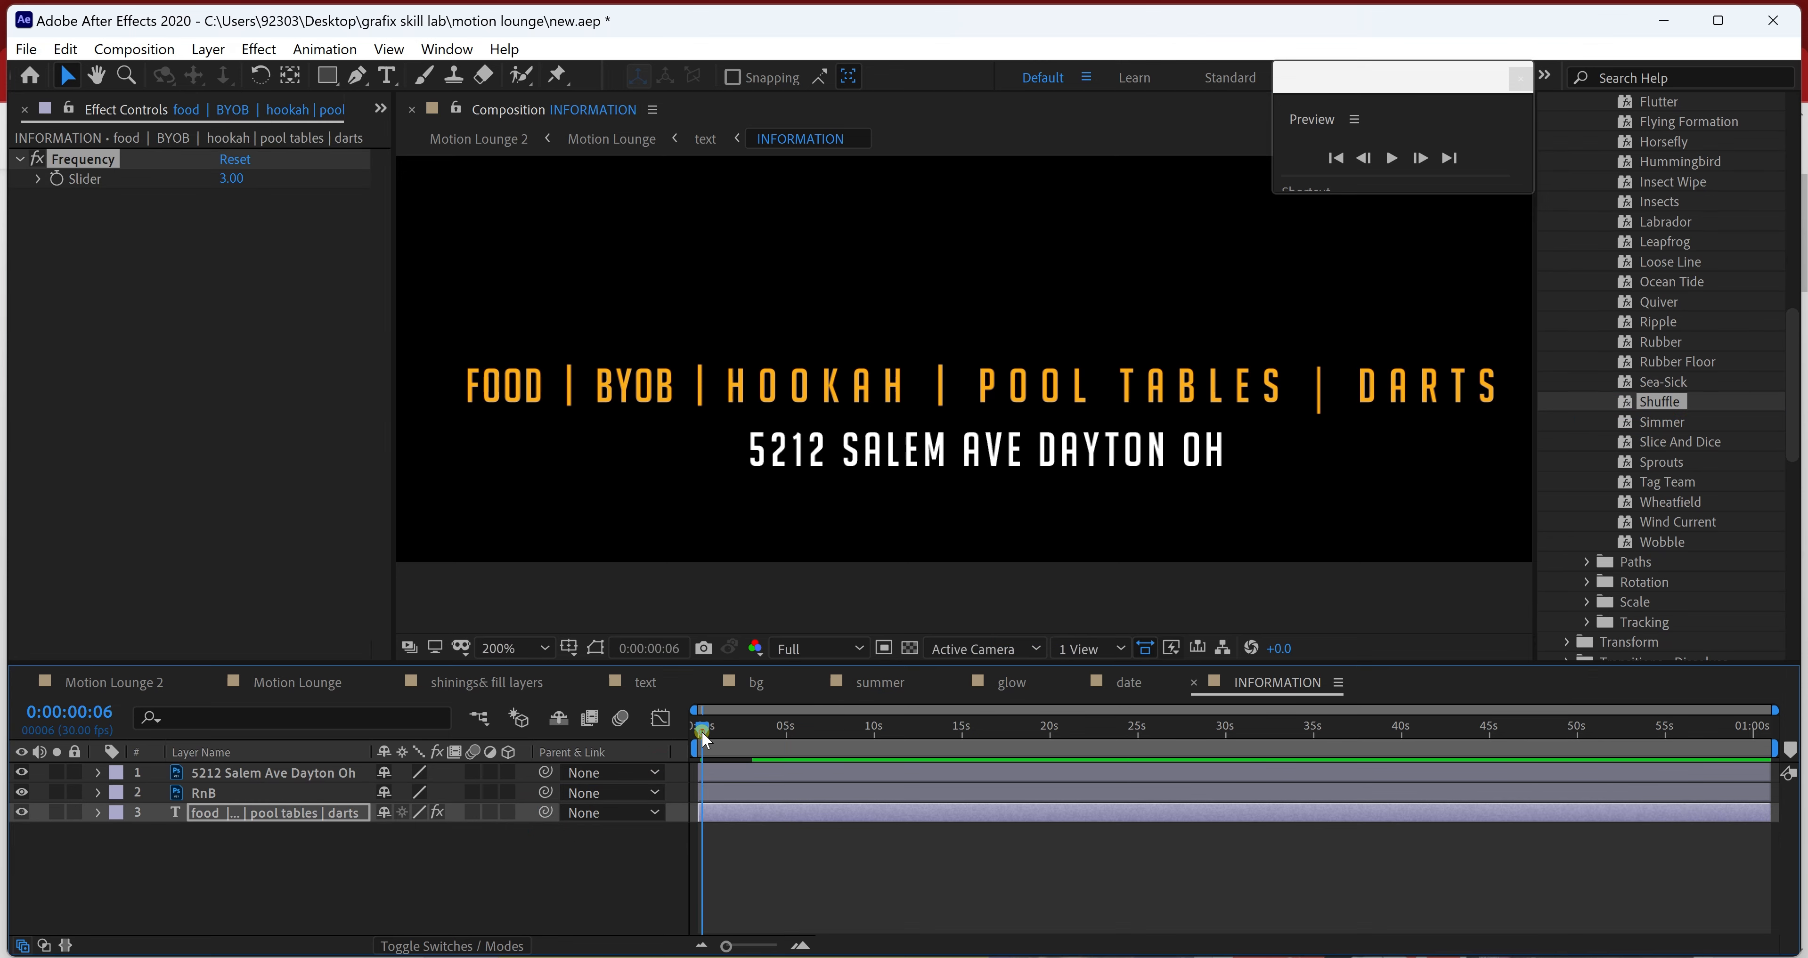
pyautogui.press('space')
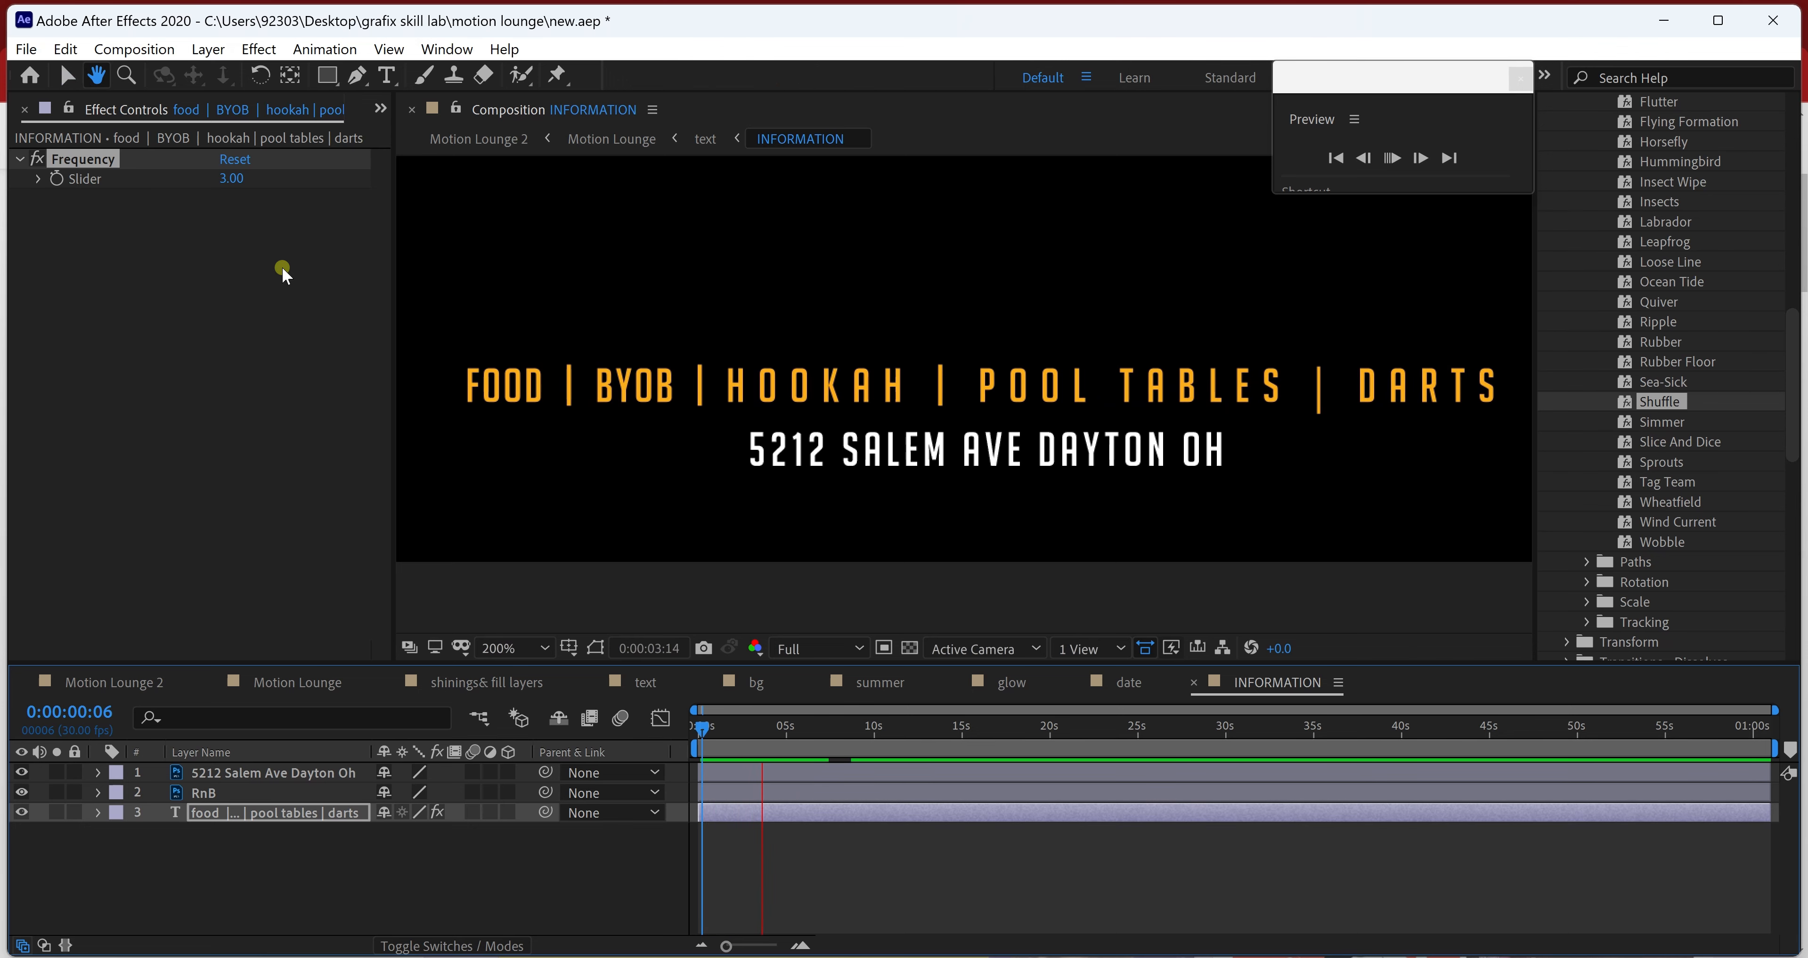
pyautogui.press('space')
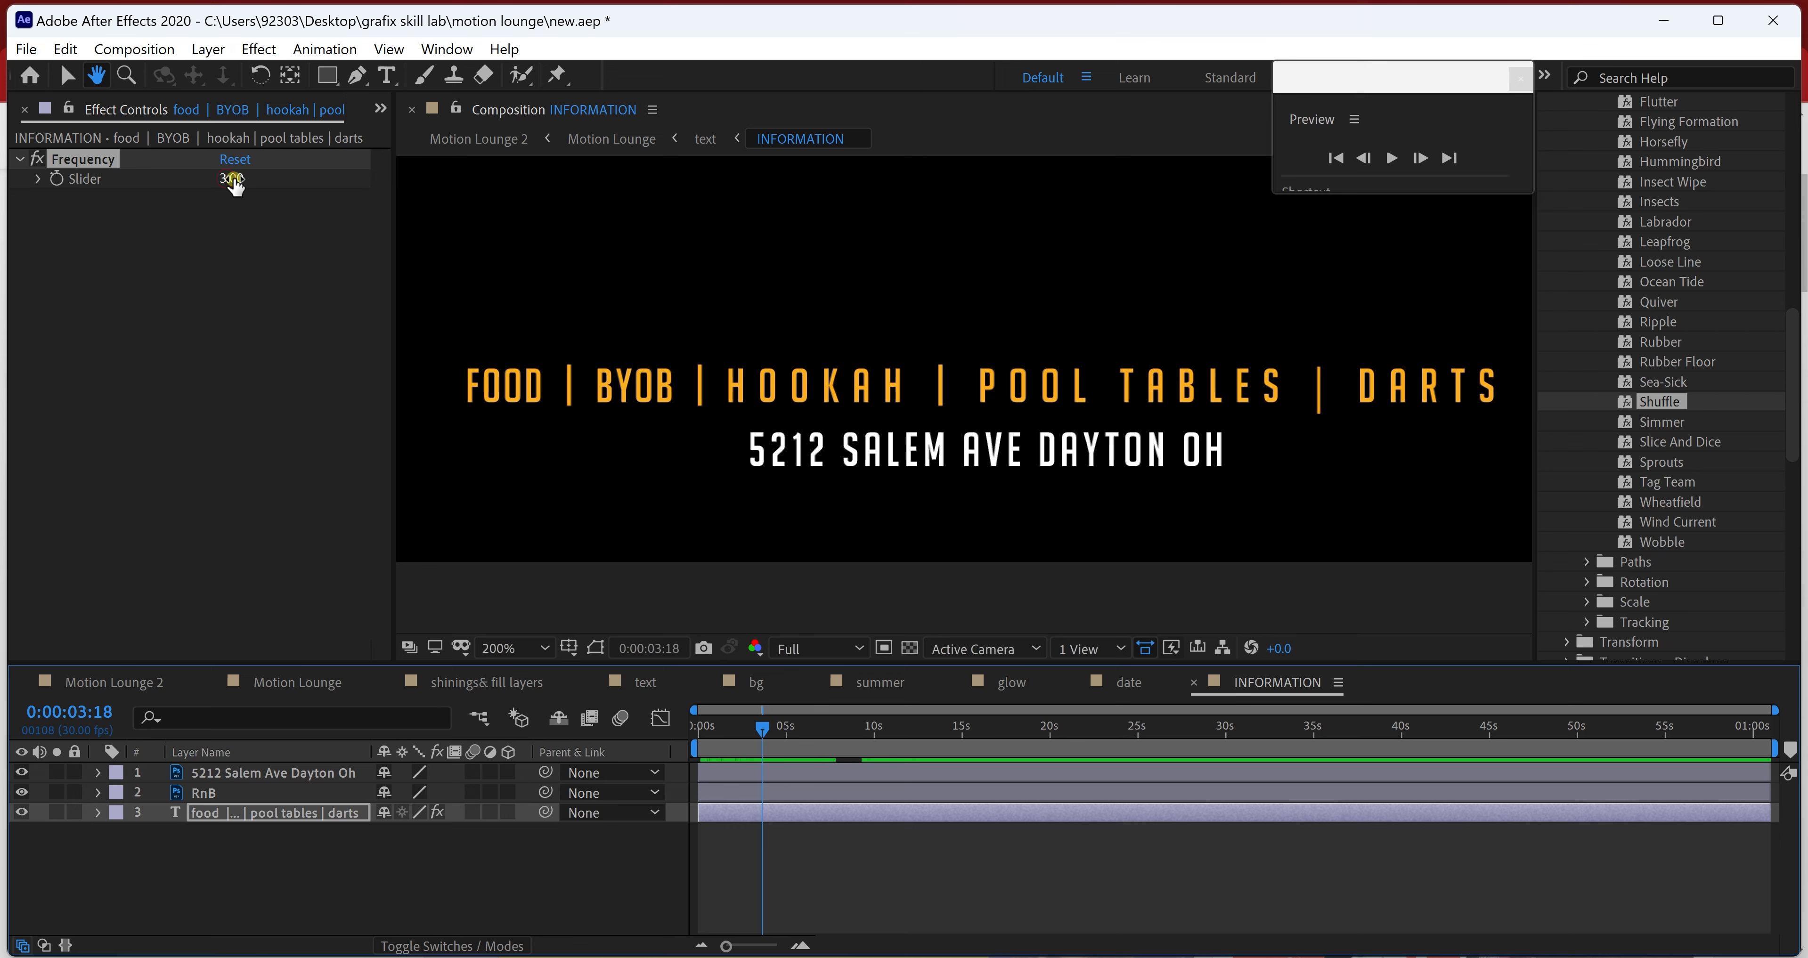
# - Set the Shuffle preset's Frequency slider to 1 and preview from the start of the composition
pyautogui.click(233, 179)
pyautogui.write('1')
pyautogui.click(507, 610)
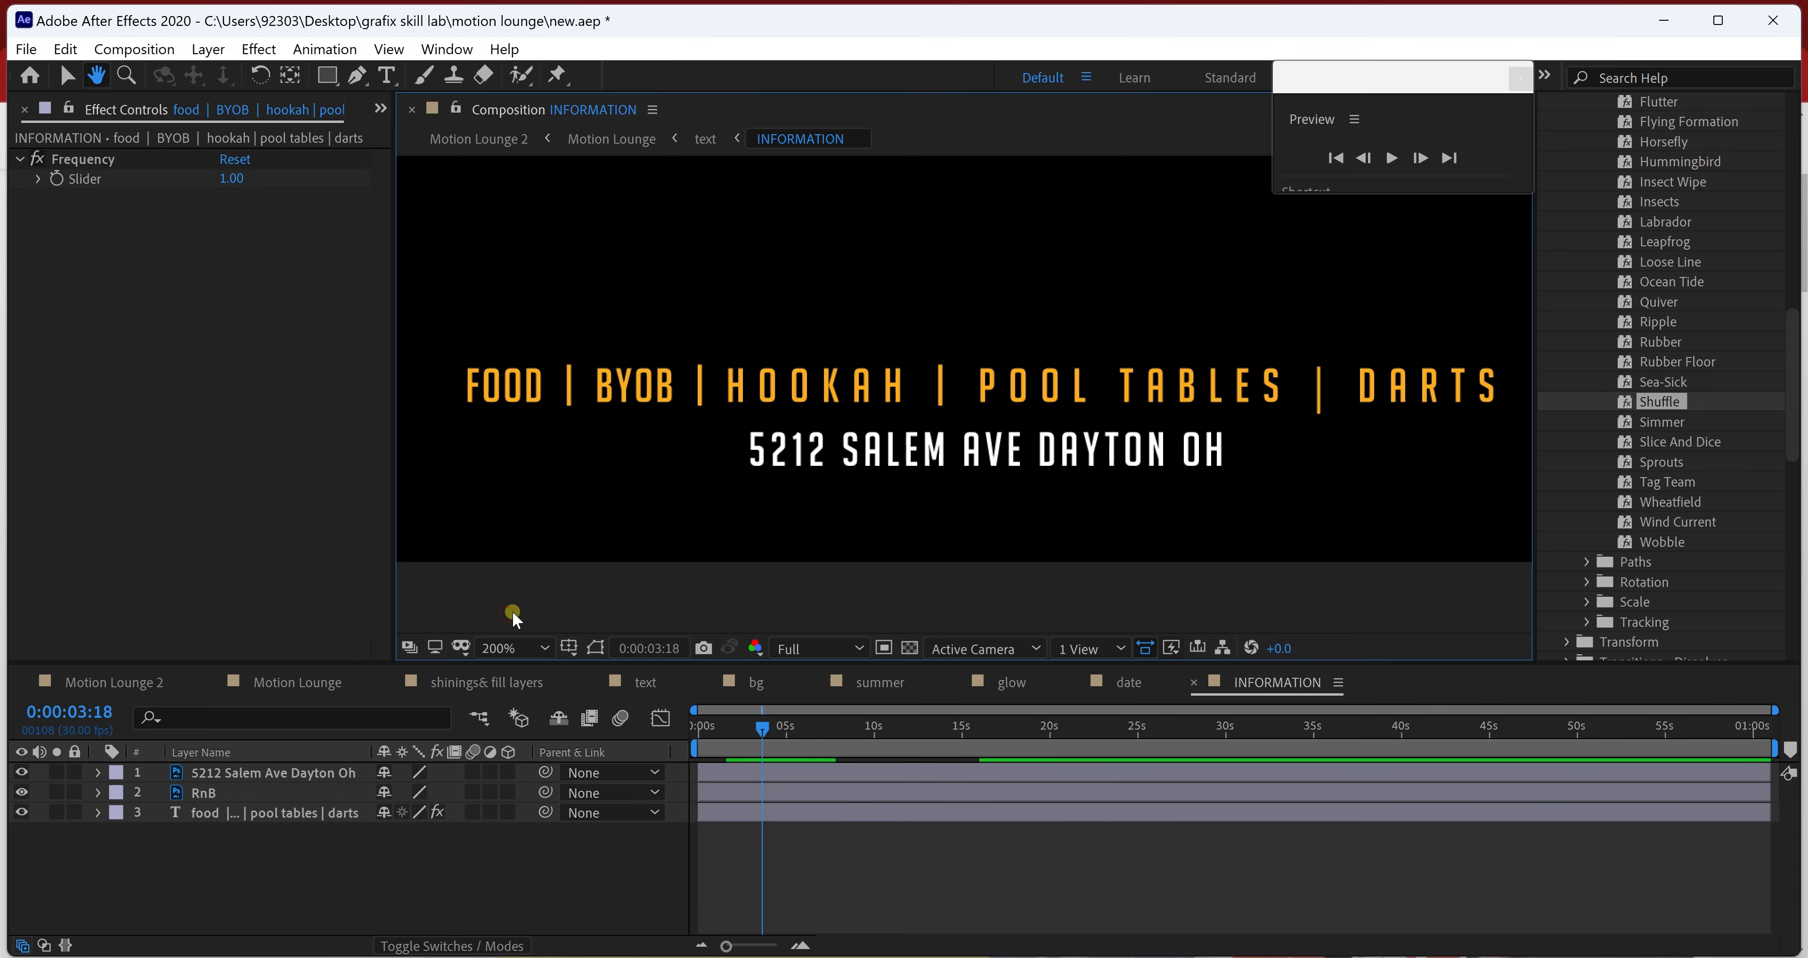
pyautogui.click(694, 733)
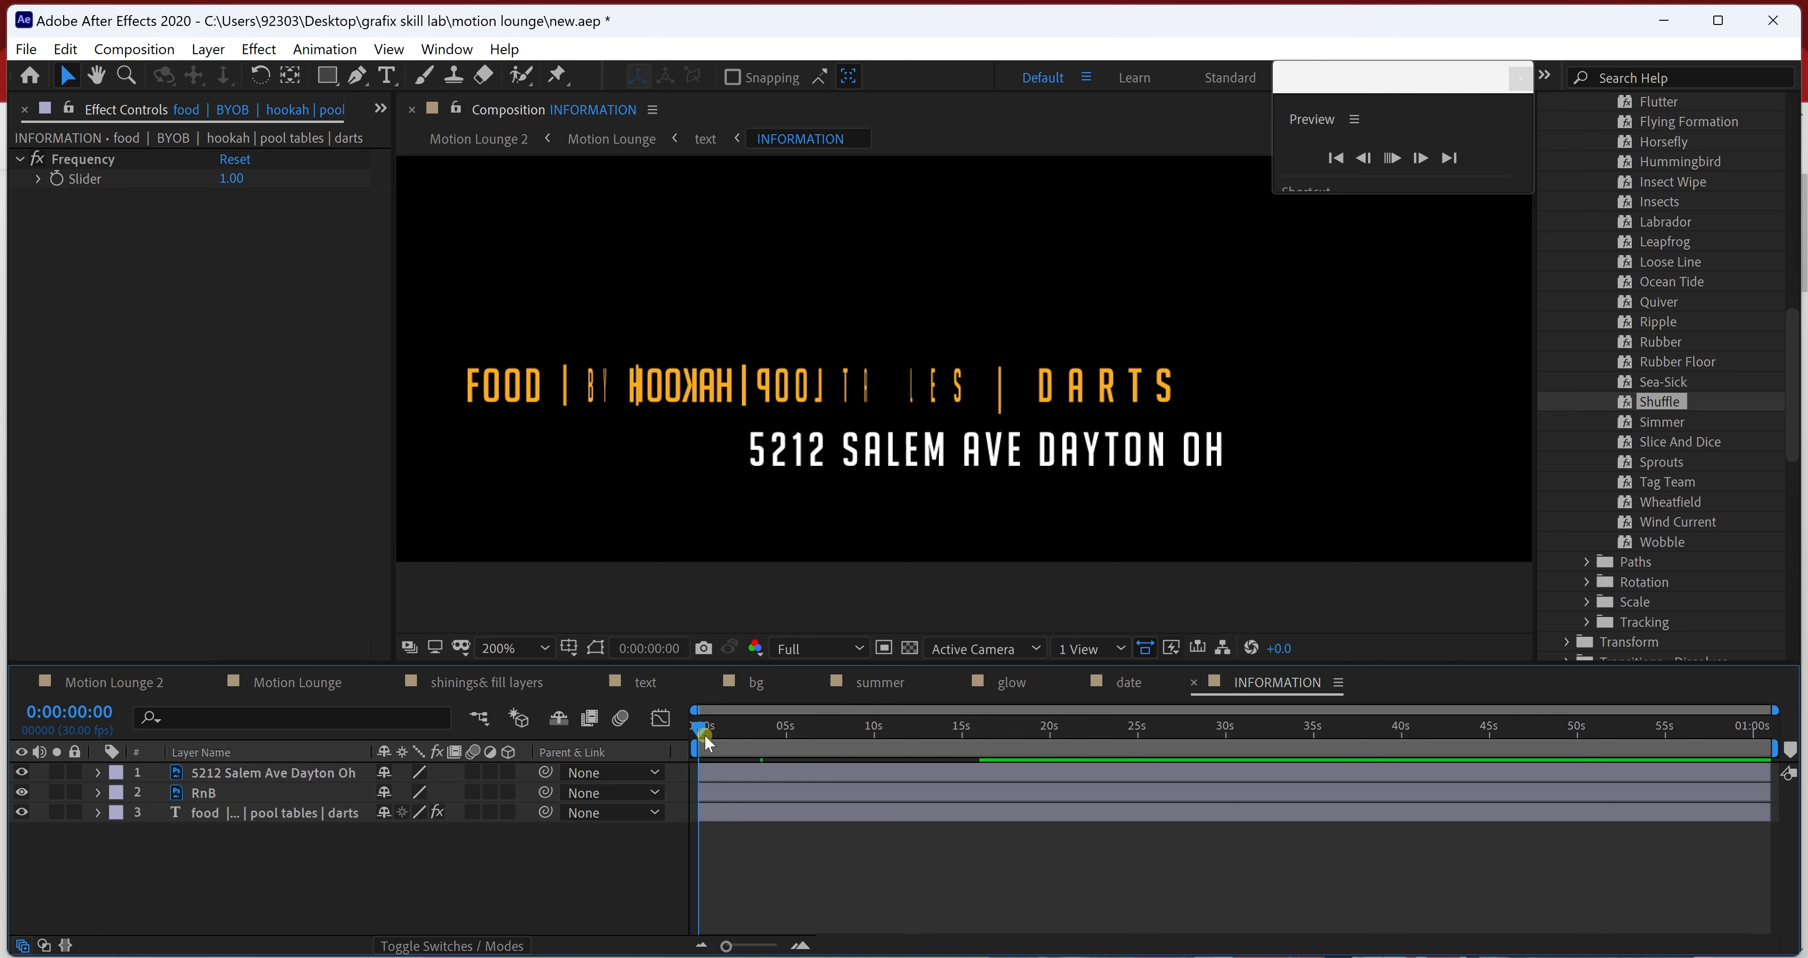
# - Replay the Shuffle animation of the food and hookah line from the start of the INFORMATION composition
pyautogui.press('space')
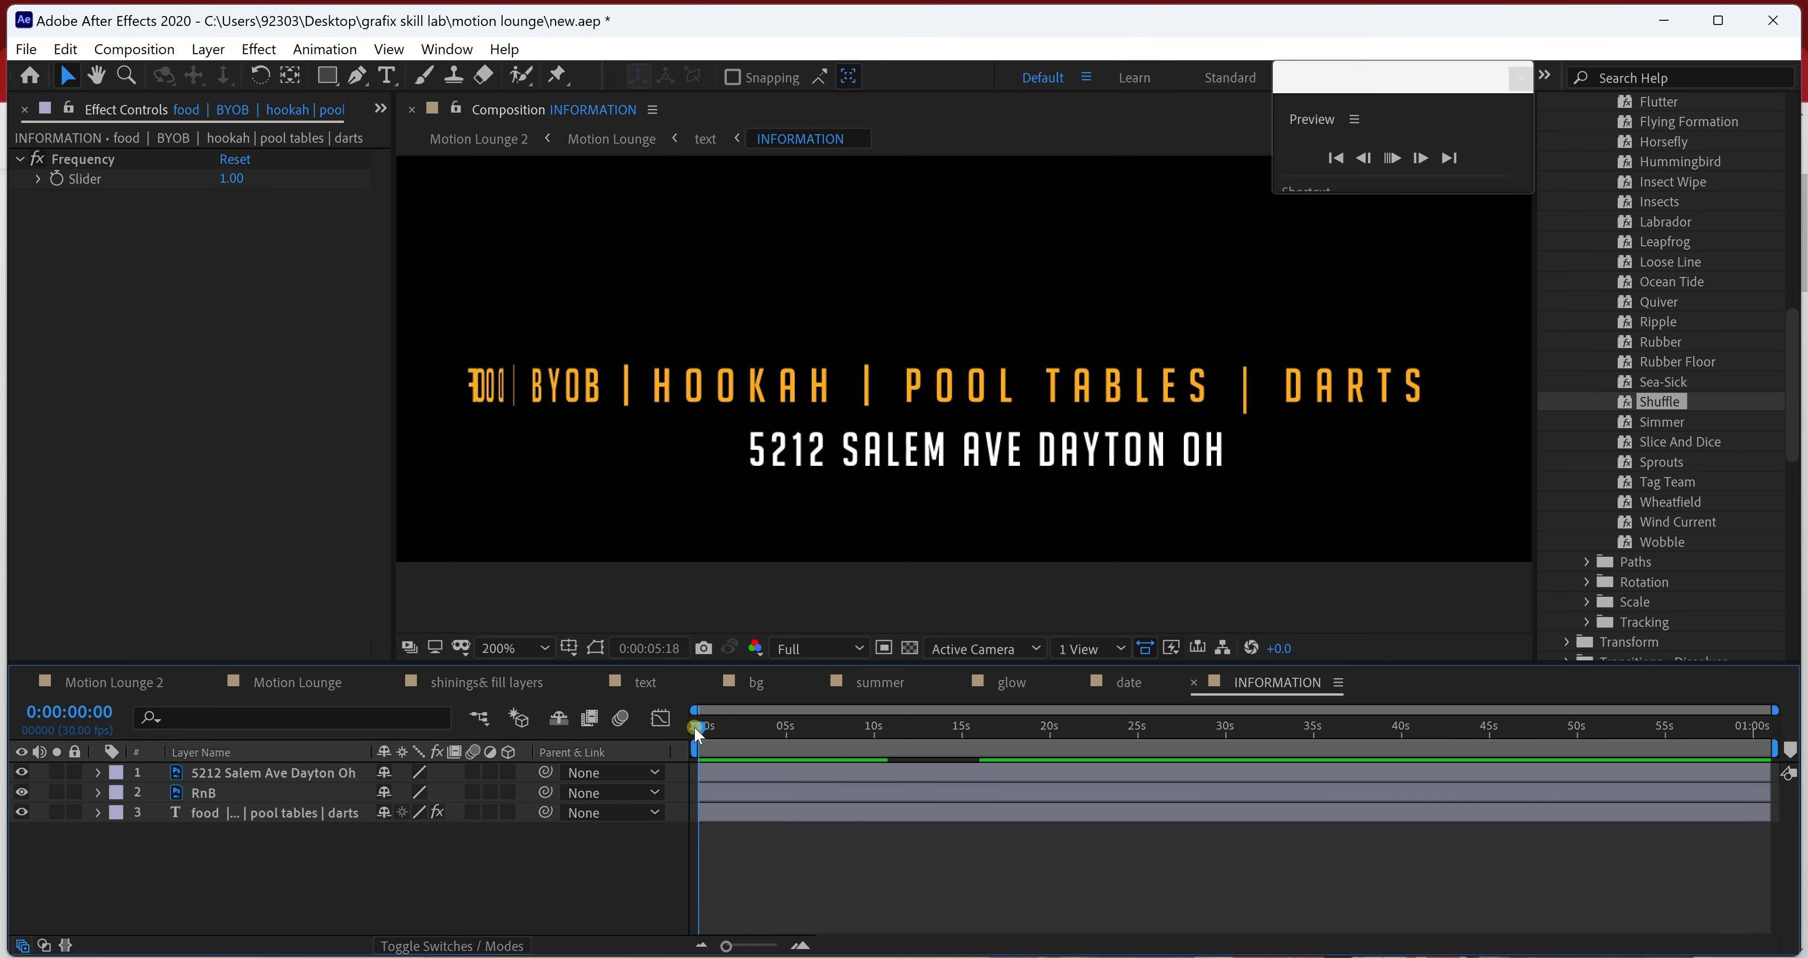
pyautogui.click(699, 731)
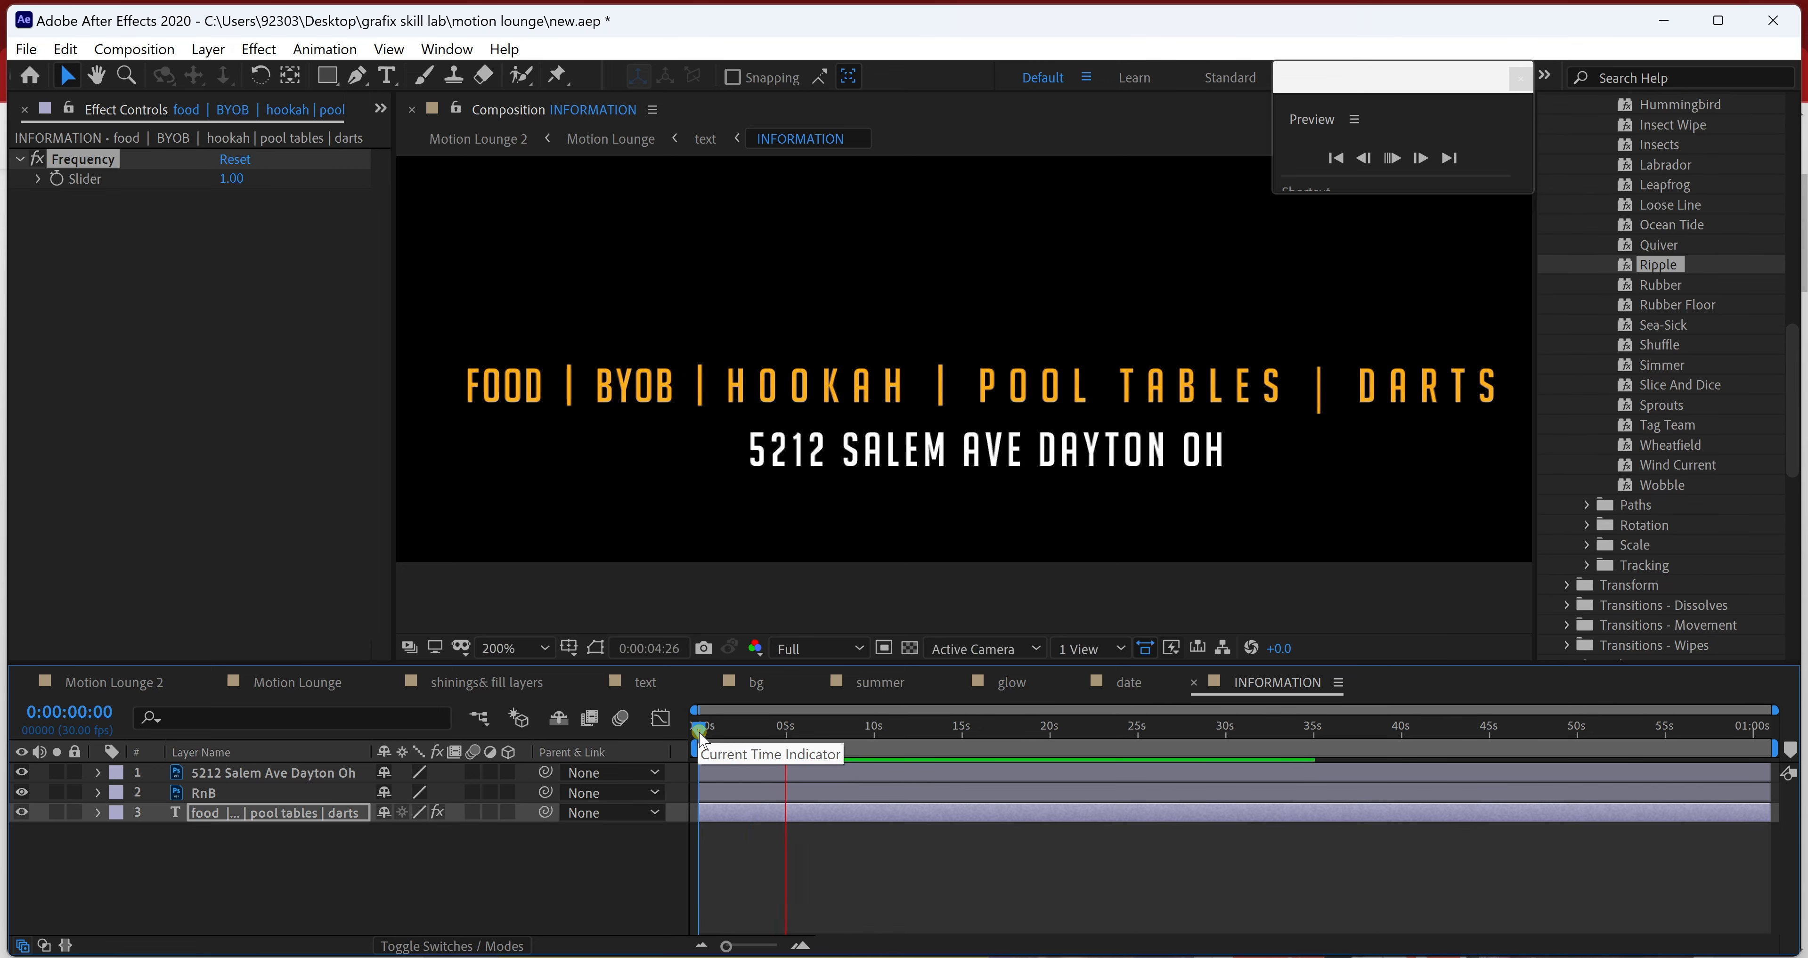
pyautogui.press('space')
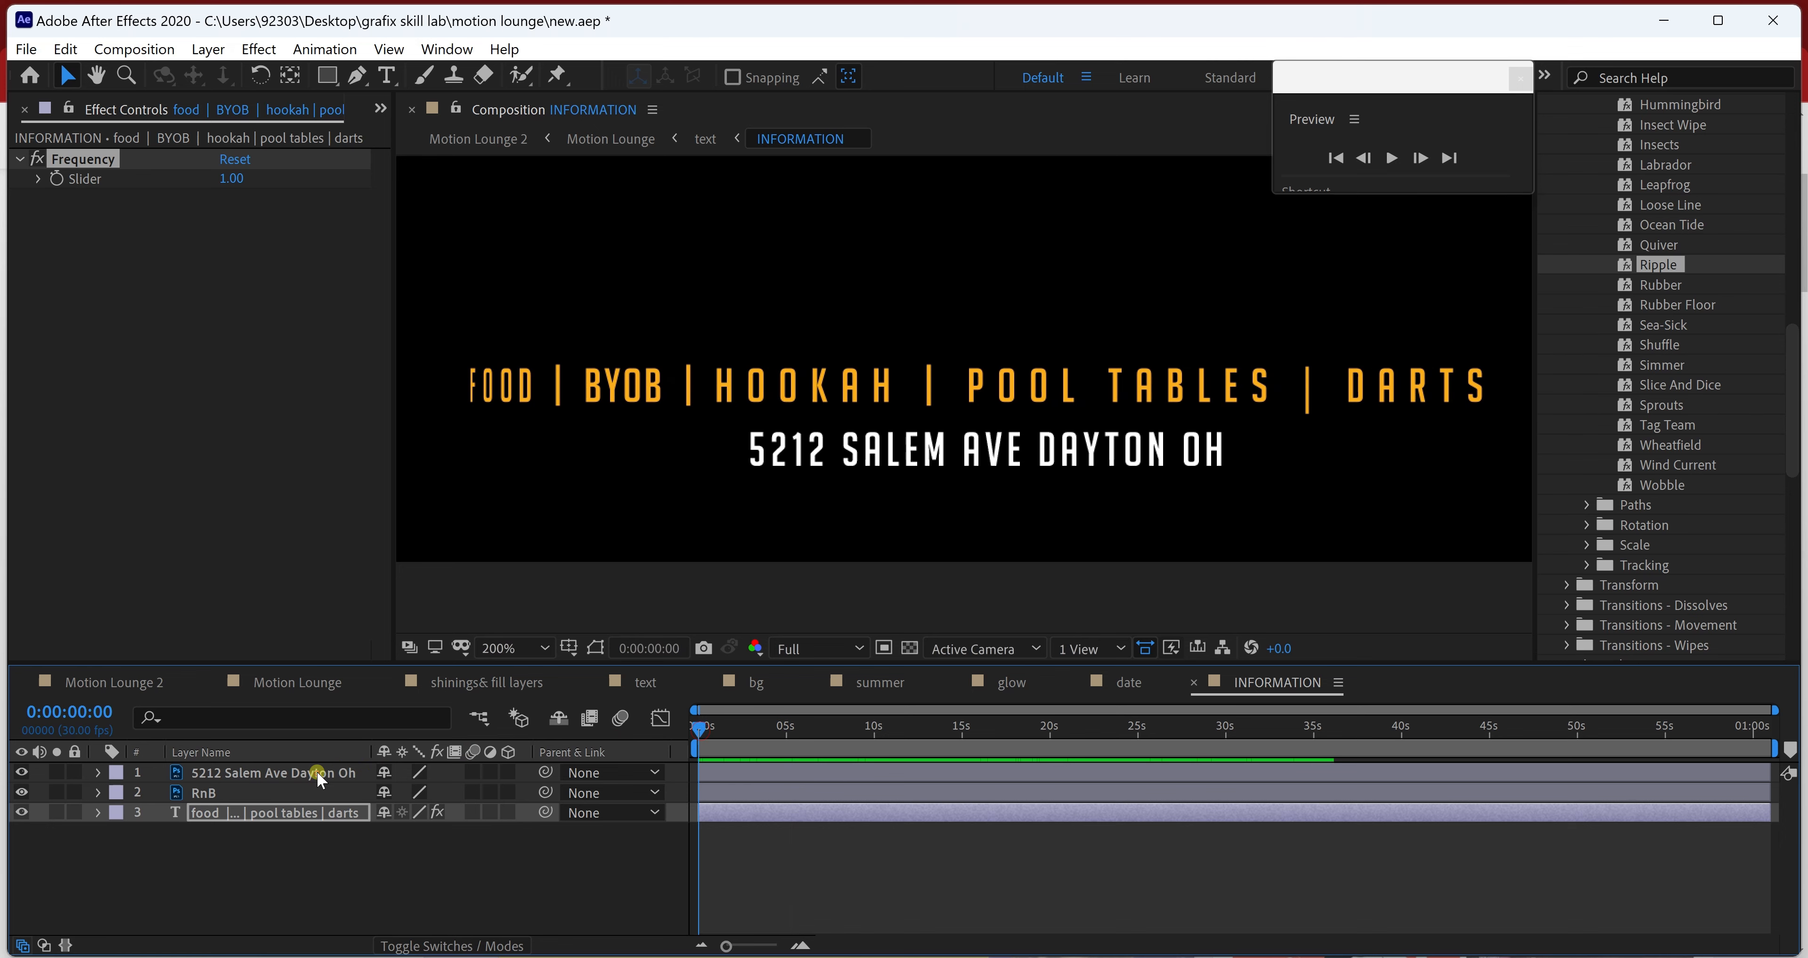
# - Convert the address layer in INFORMATION to editable text and apply the Shuffle preset to it at 0:00:00:00
pyautogui.rightClick(316, 771)
pyautogui.moveTo(576, 582)
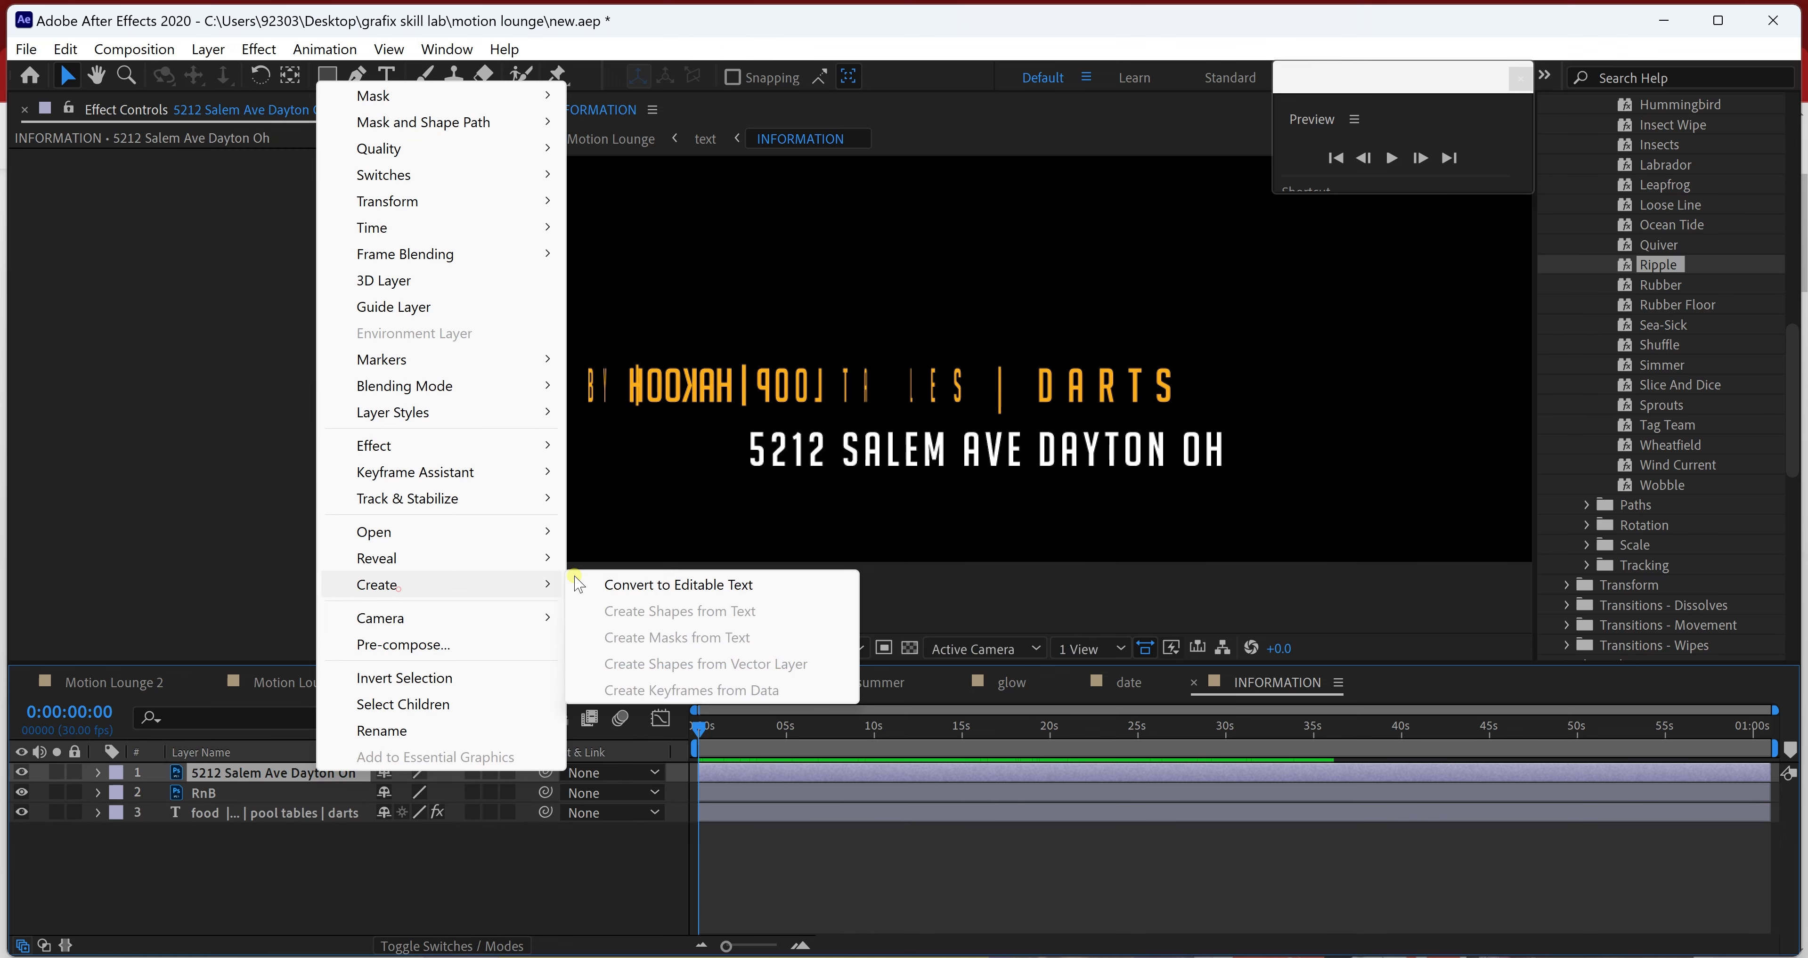
pyautogui.click(667, 584)
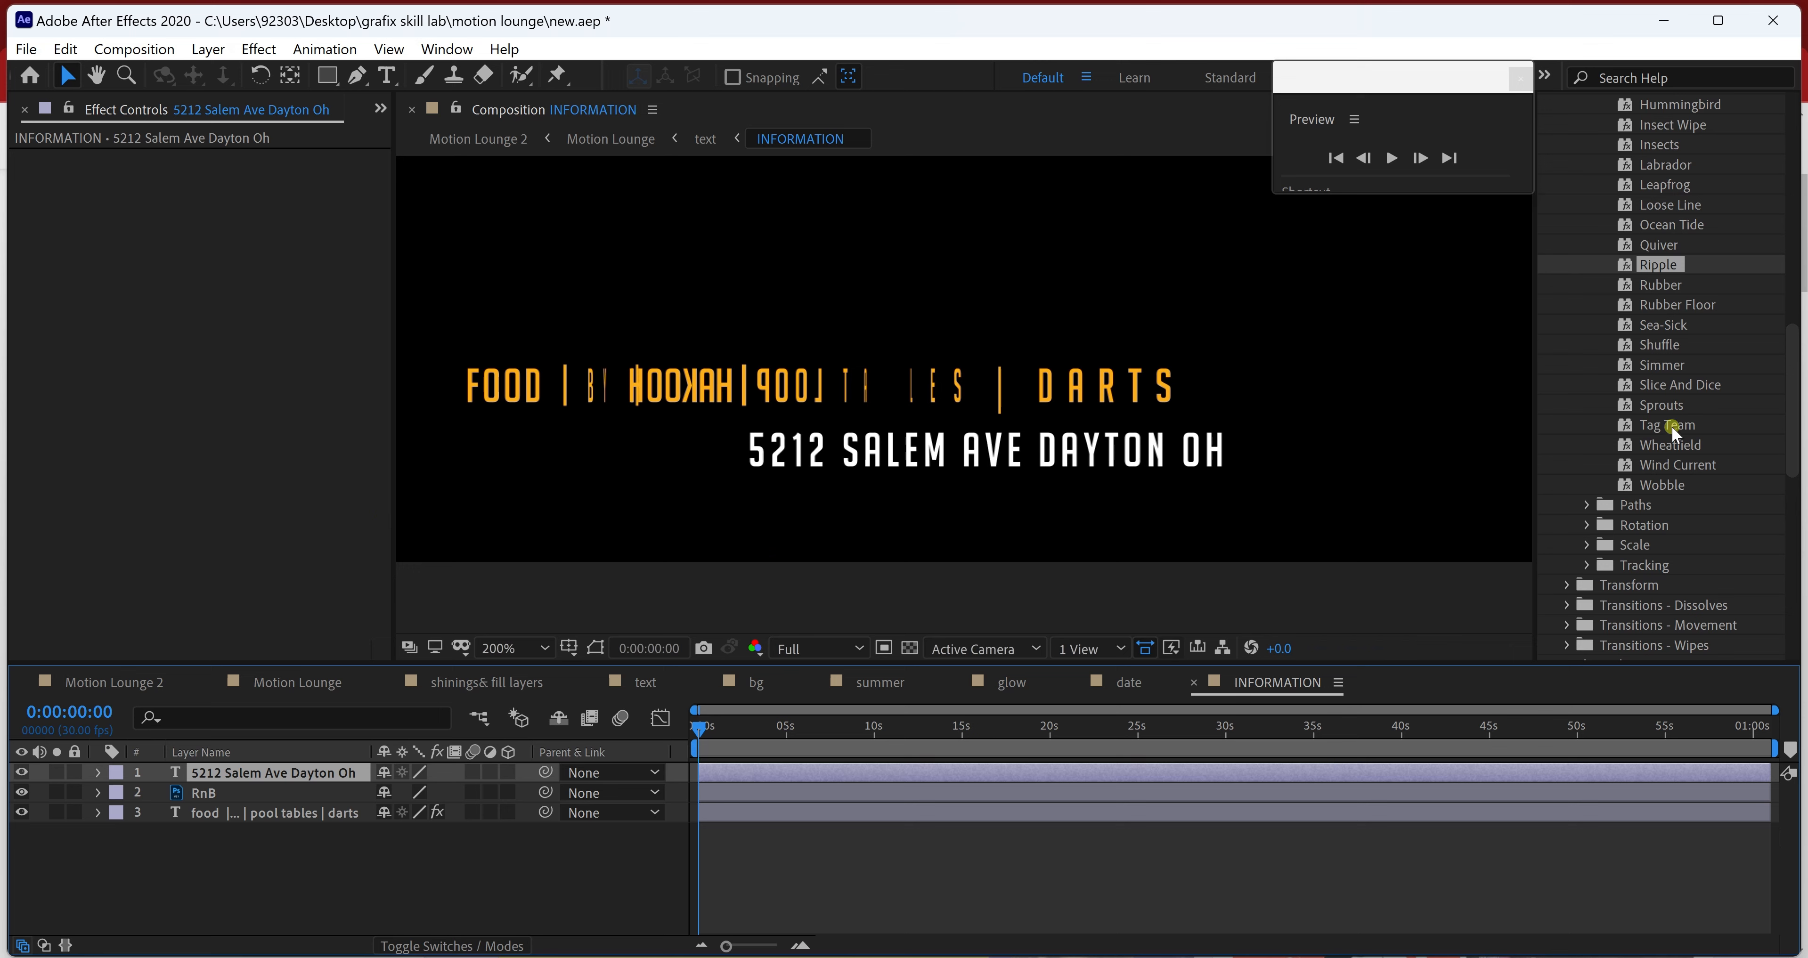
pyautogui.moveTo(1657, 344); pyautogui.dragTo(290, 780)
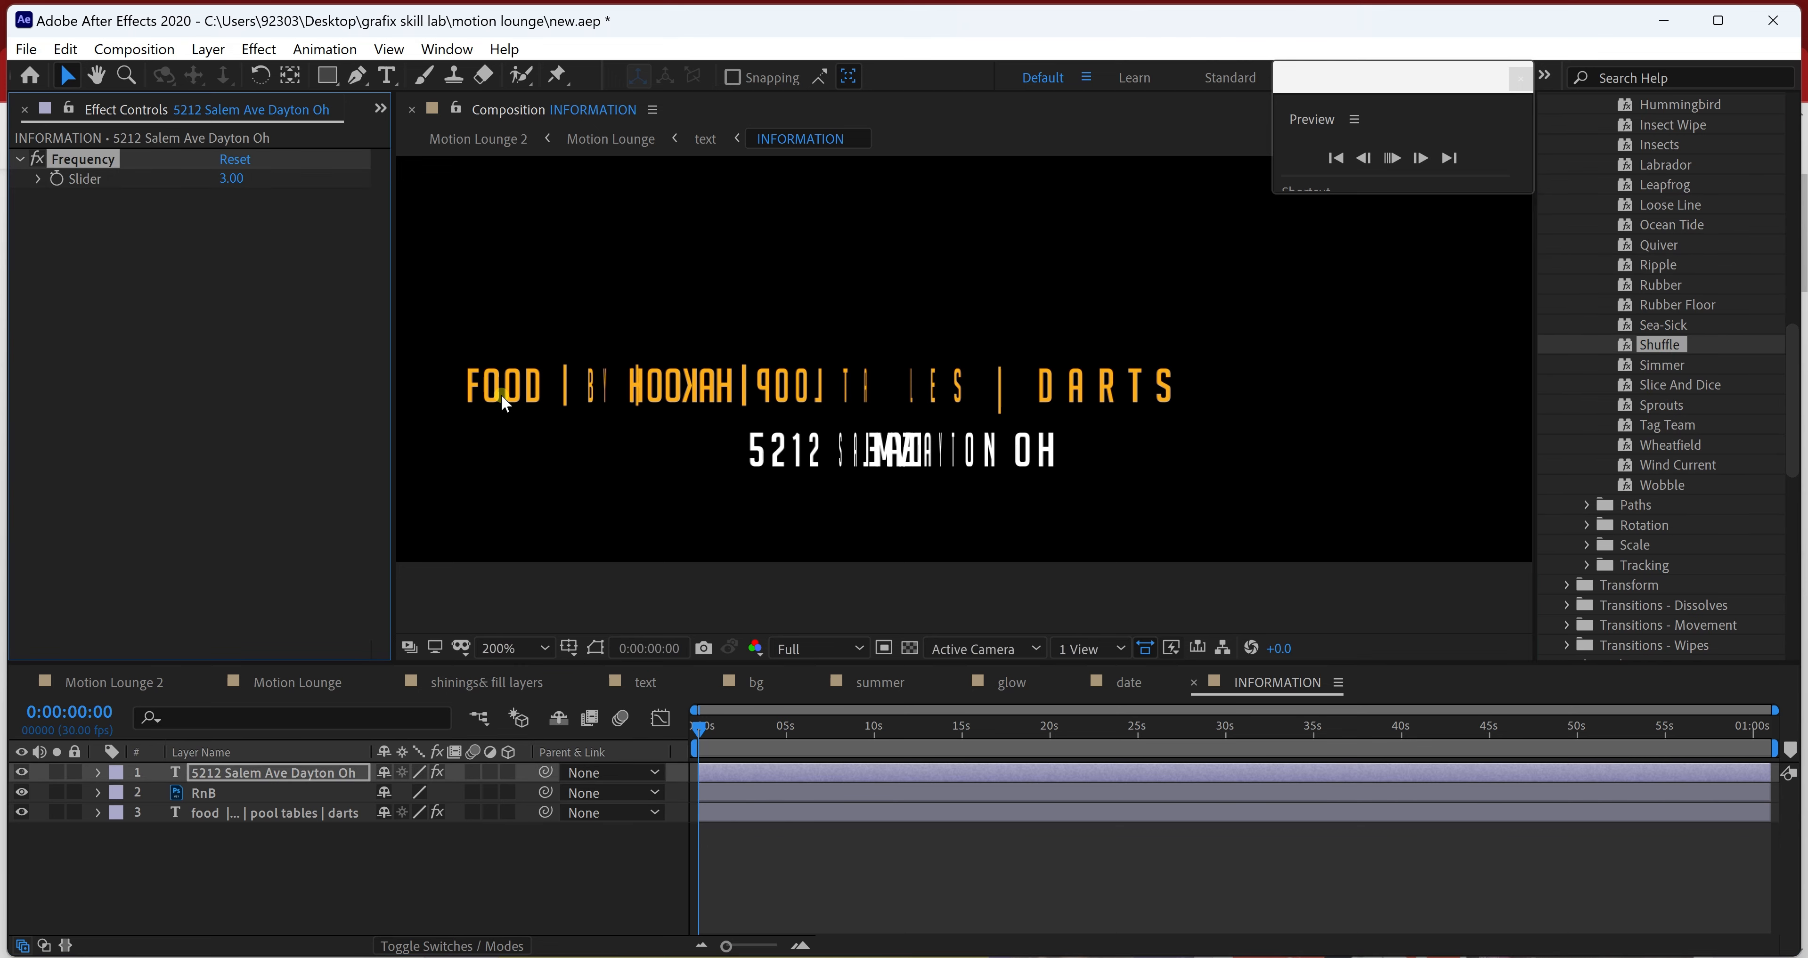
# - Set the address layer's Shuffle Frequency slider to 1 and check the result in the text composition
pyautogui.press('space')
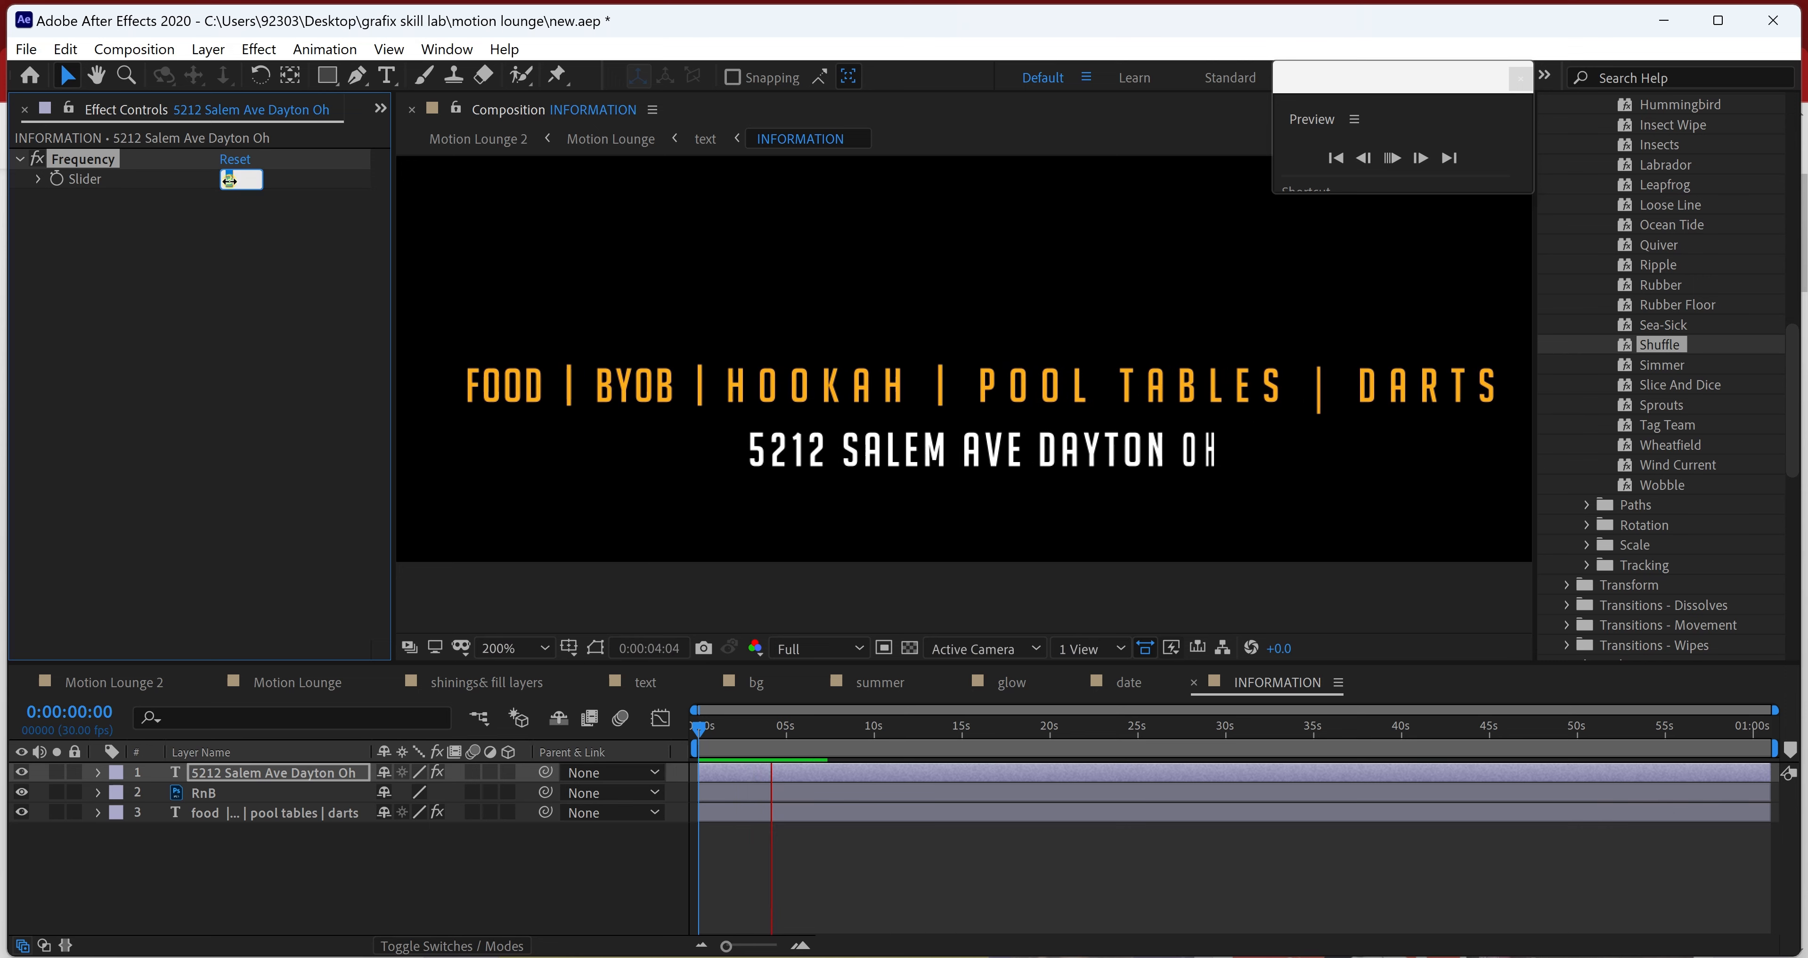
pyautogui.click(230, 180)
pyautogui.write('1')
pyautogui.press('Return')
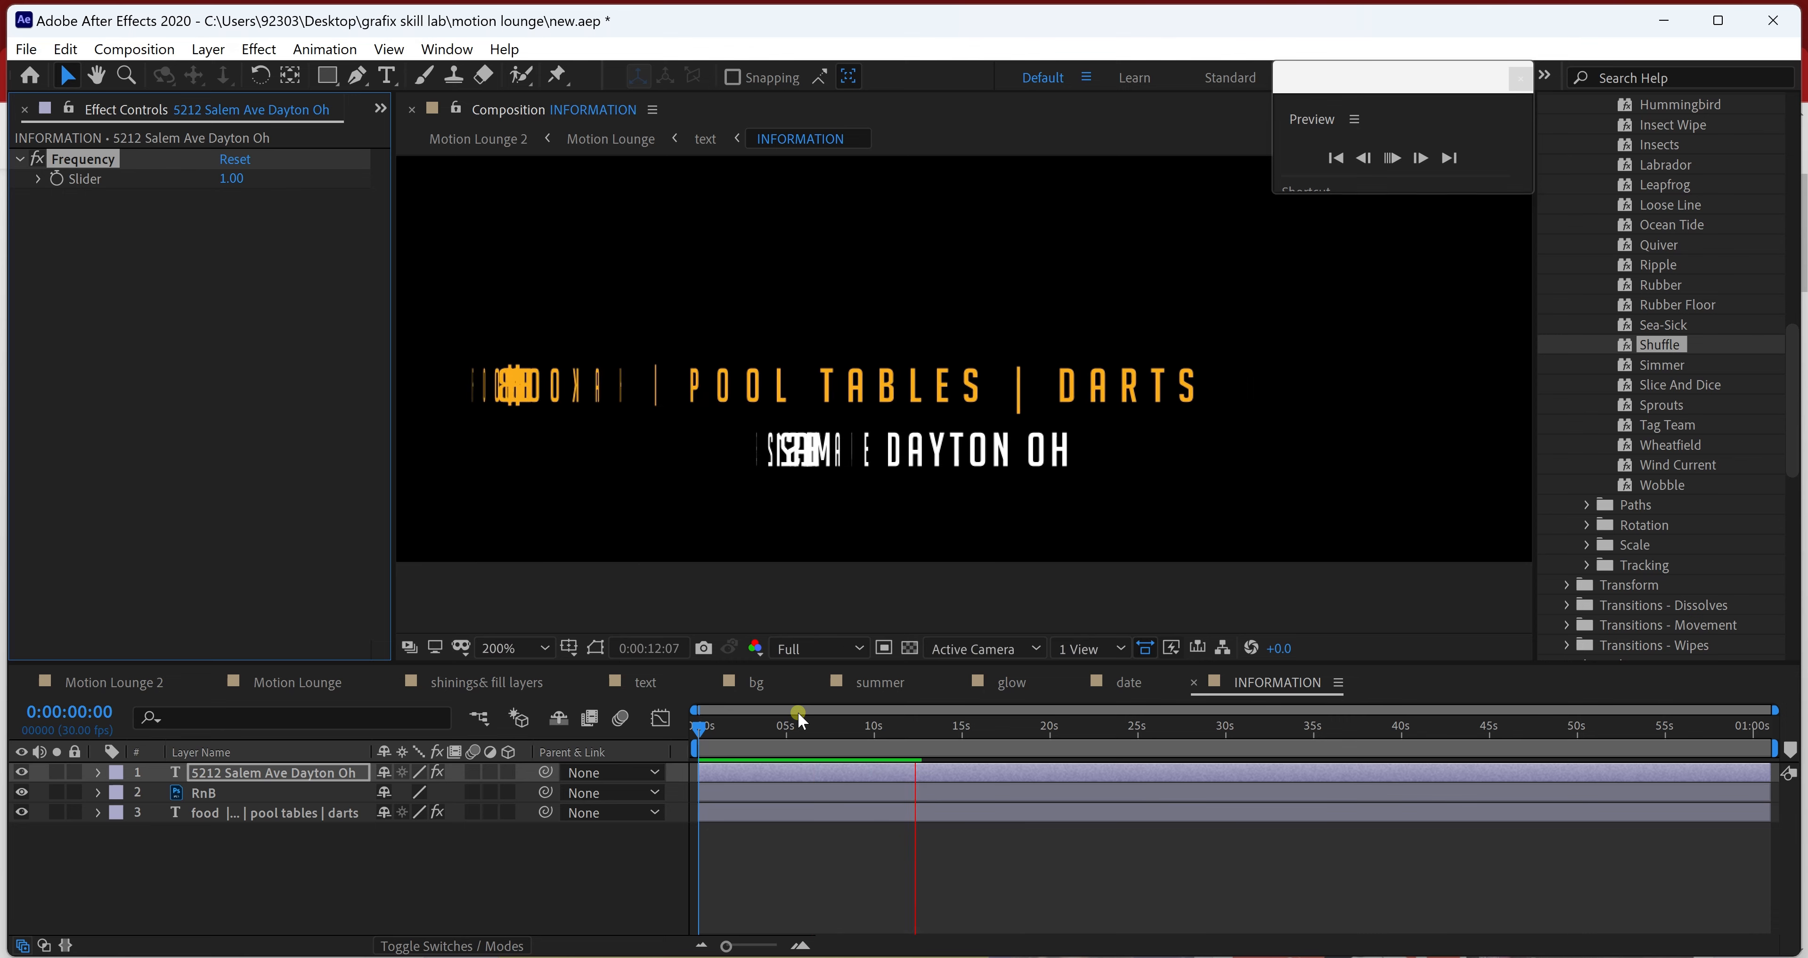
pyautogui.click(649, 684)
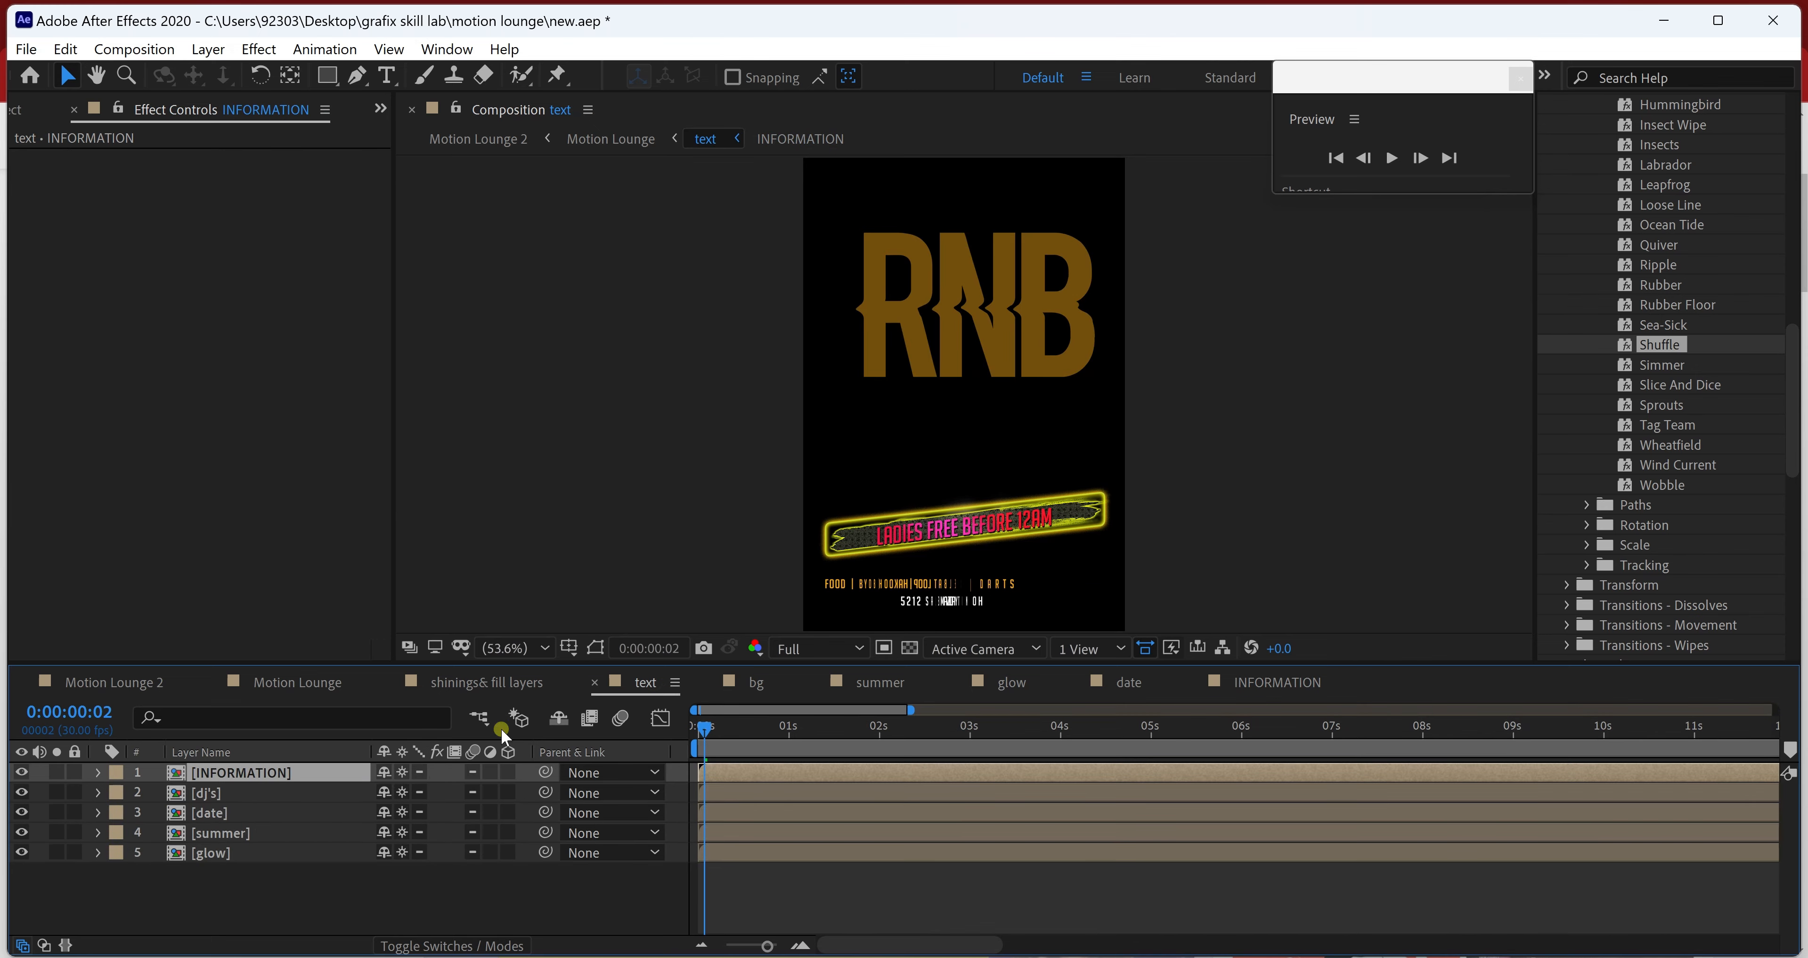
pyautogui.click(1208, 690)
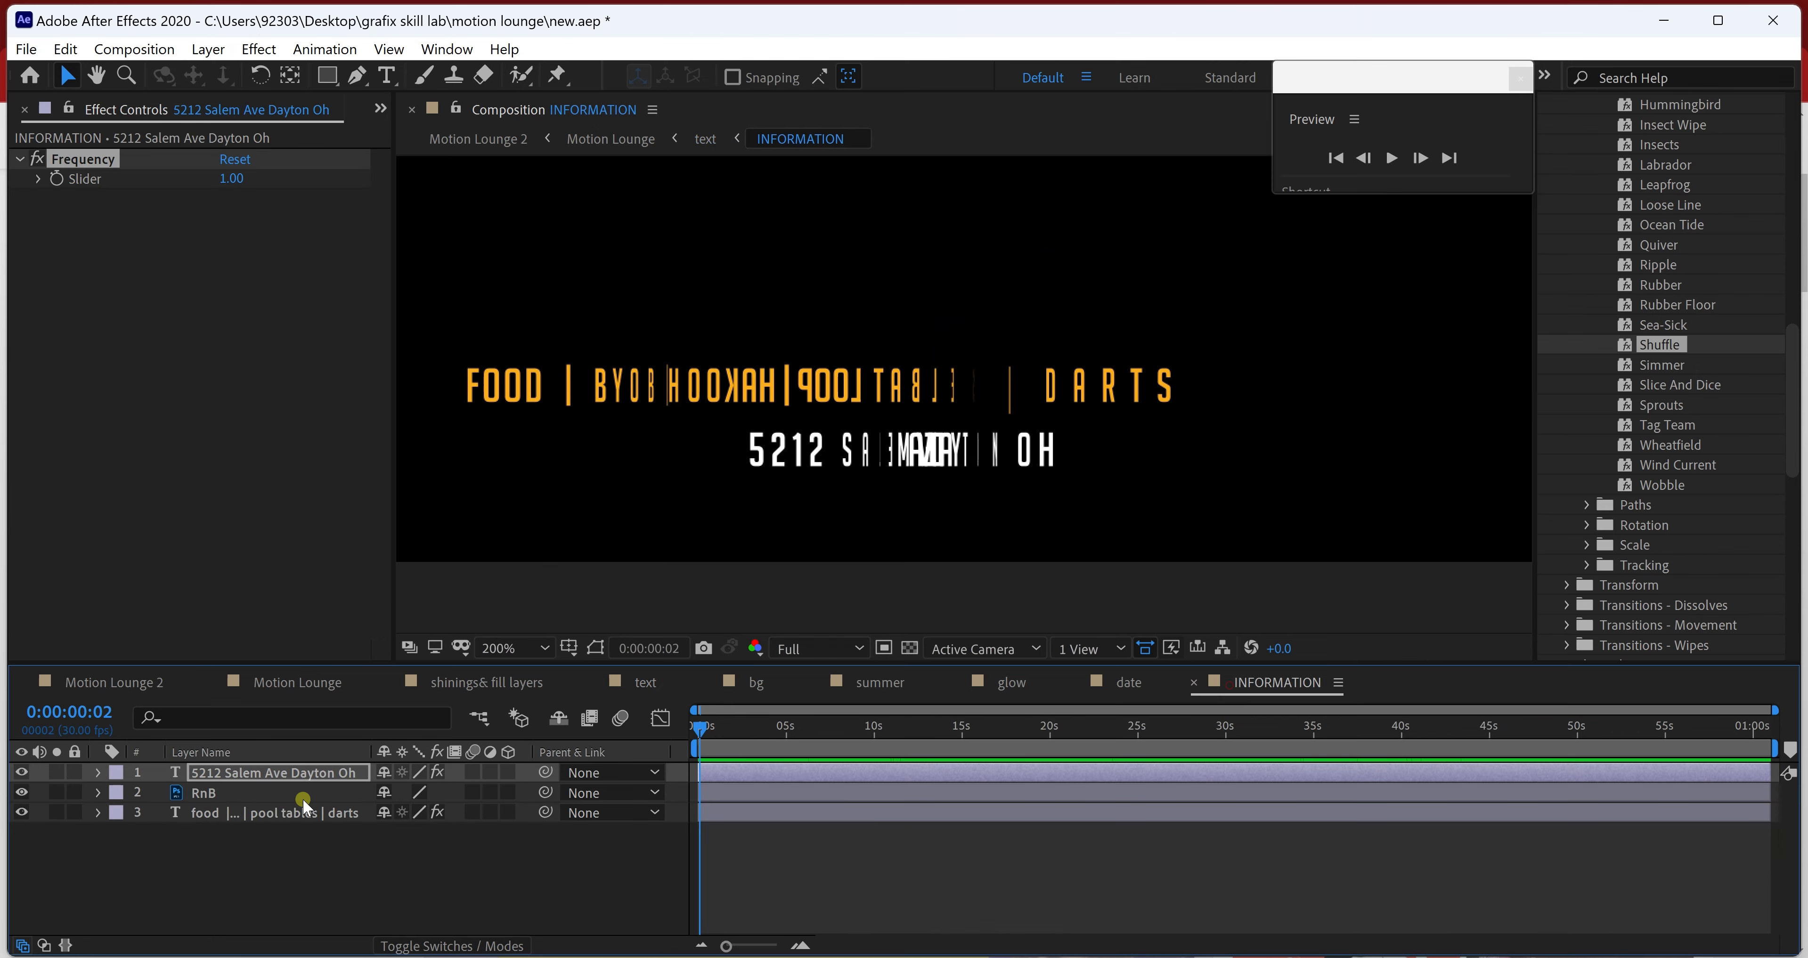
# - Convert the RnB layer in the INFORMATION composition to editable text
pyautogui.click(224, 800)
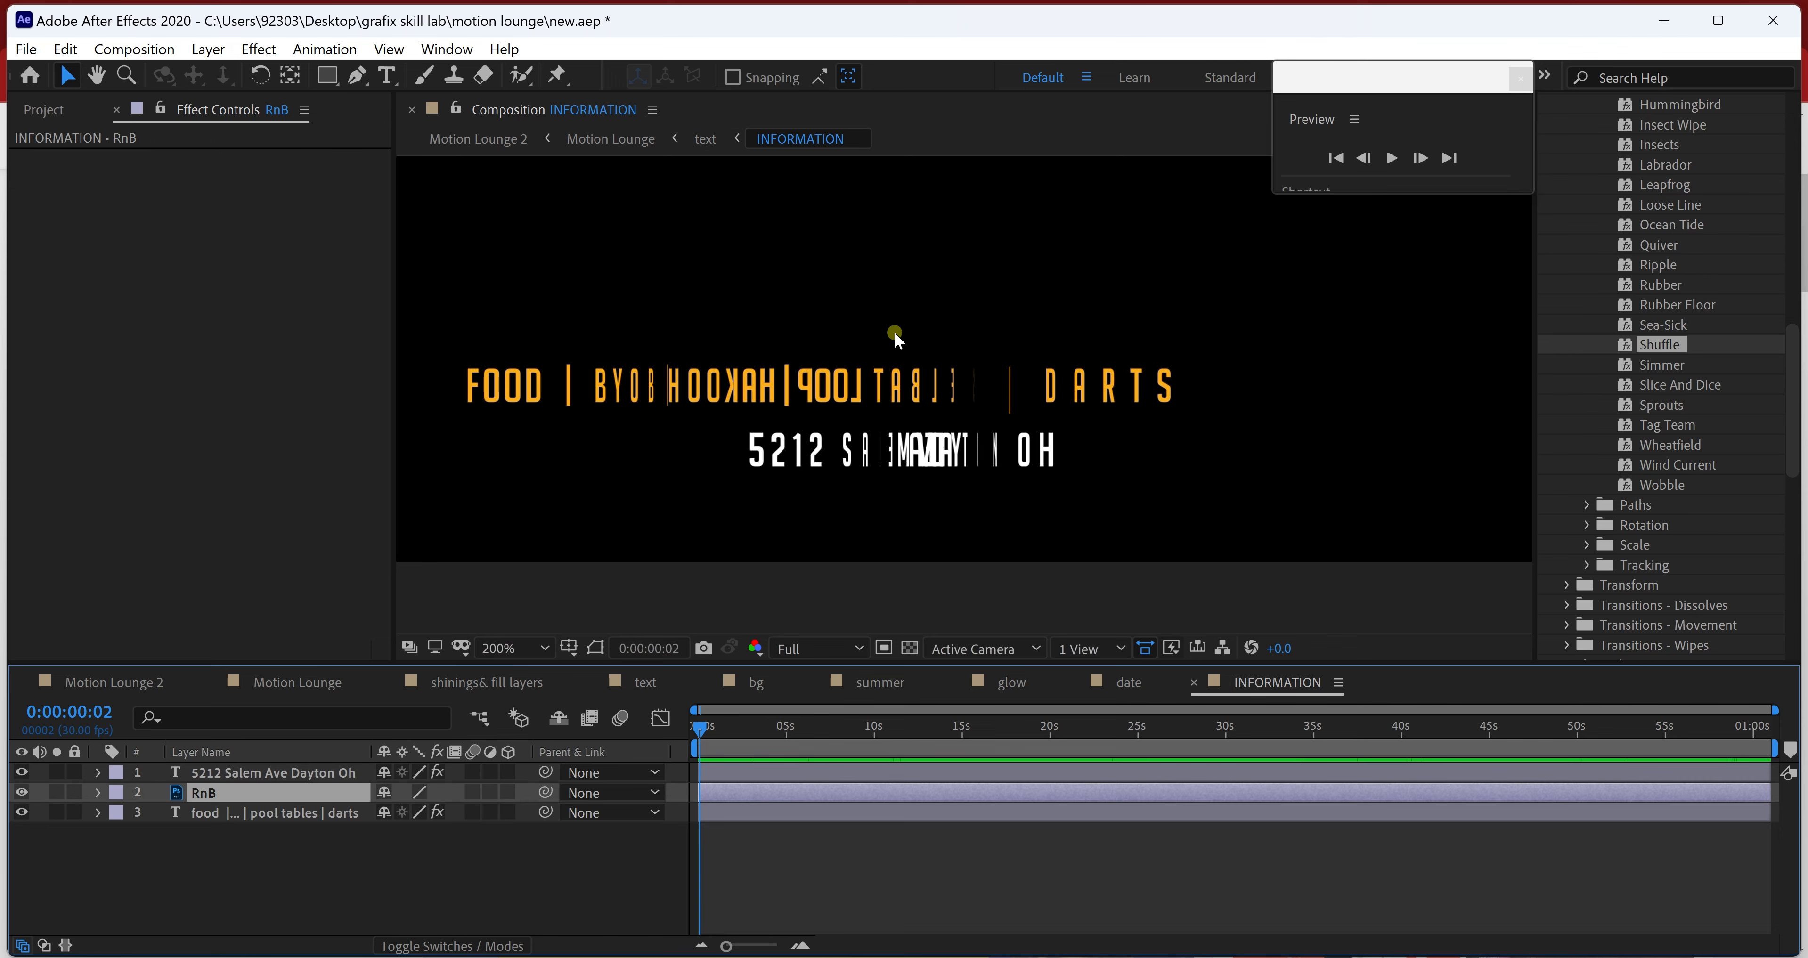
pyautogui.hotkey('ctrl', '0')
pyautogui.click(807, 581)
pyautogui.scroll(-1, 807, 582)
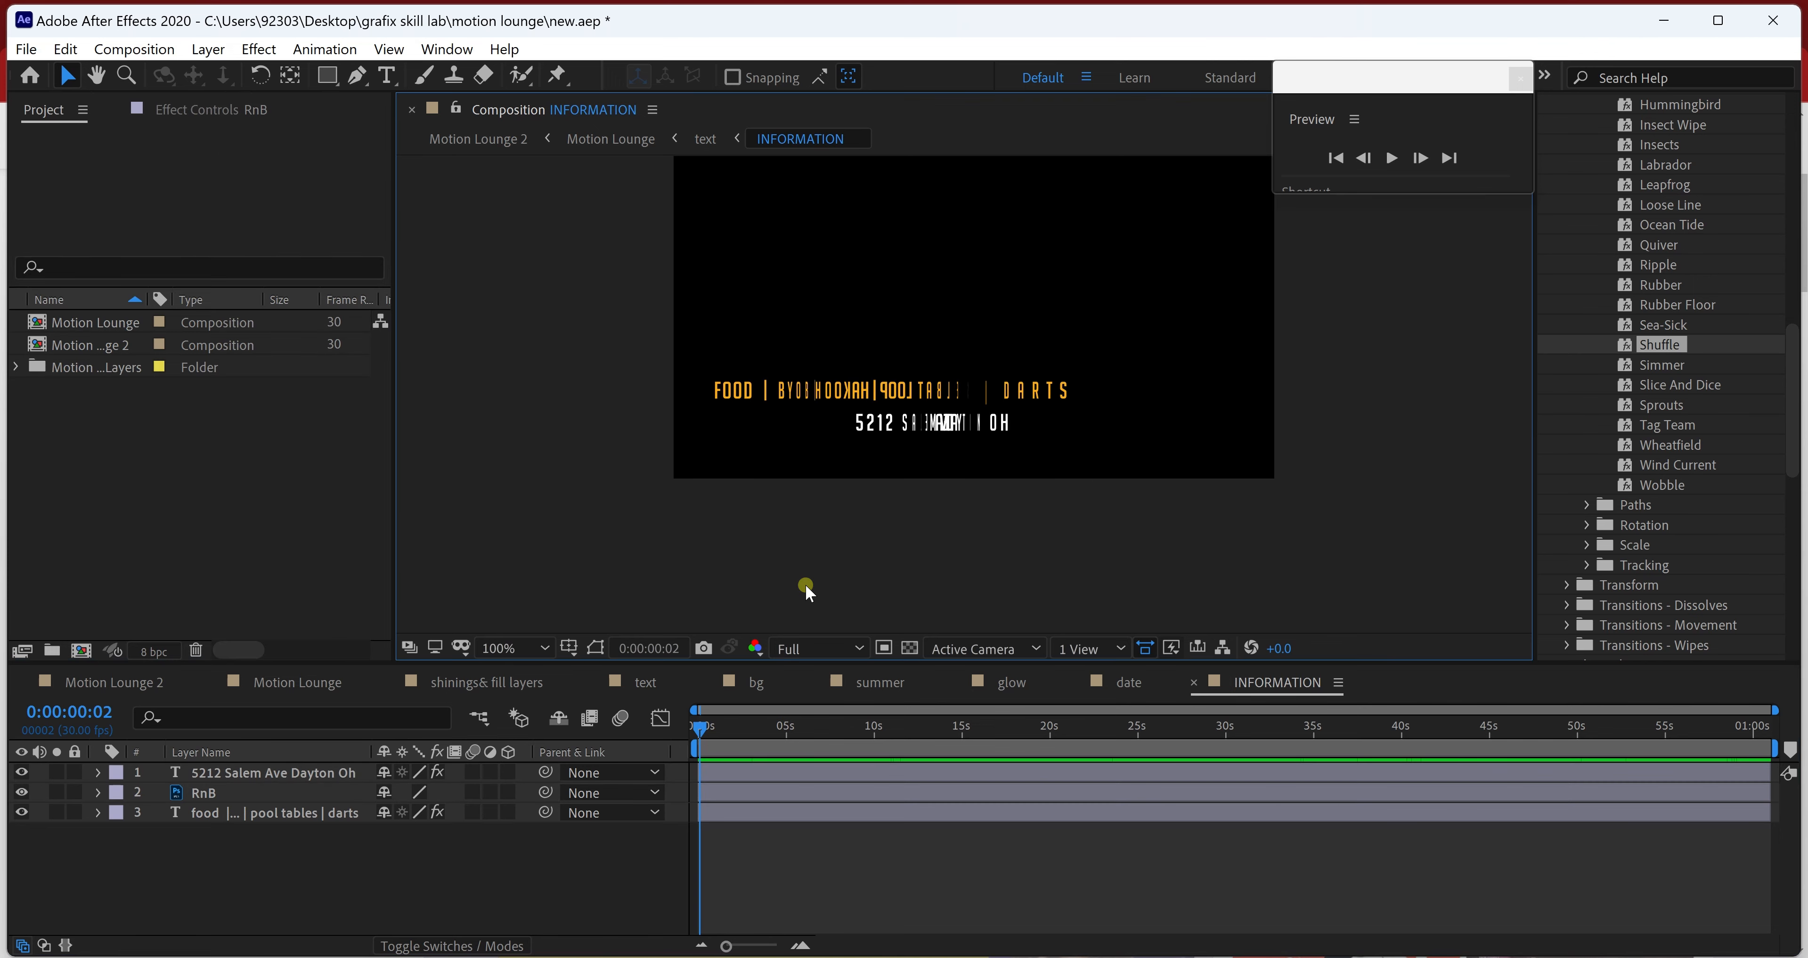
pyautogui.scroll(1, 807, 581)
pyautogui.scroll(-1, 807, 582)
pyautogui.press('space')
pyautogui.moveTo(807, 581); pyautogui.dragTo(931, 420)
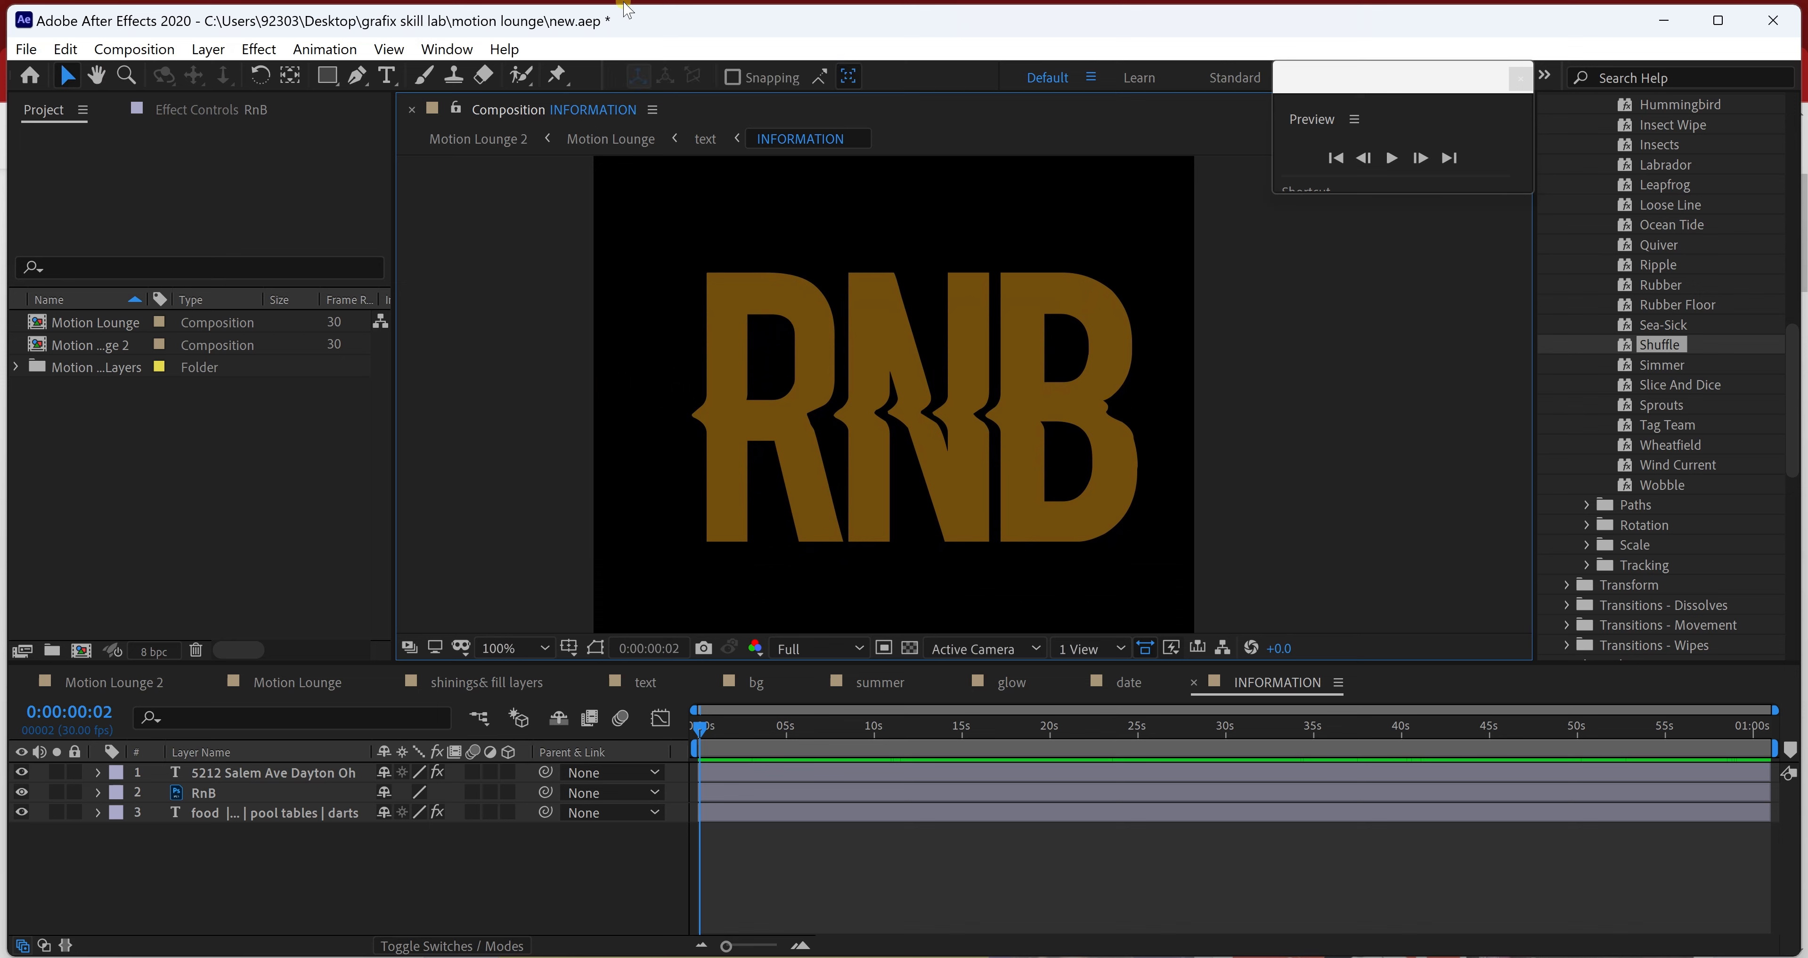
pyautogui.click(211, 793)
pyautogui.rightClick(241, 802)
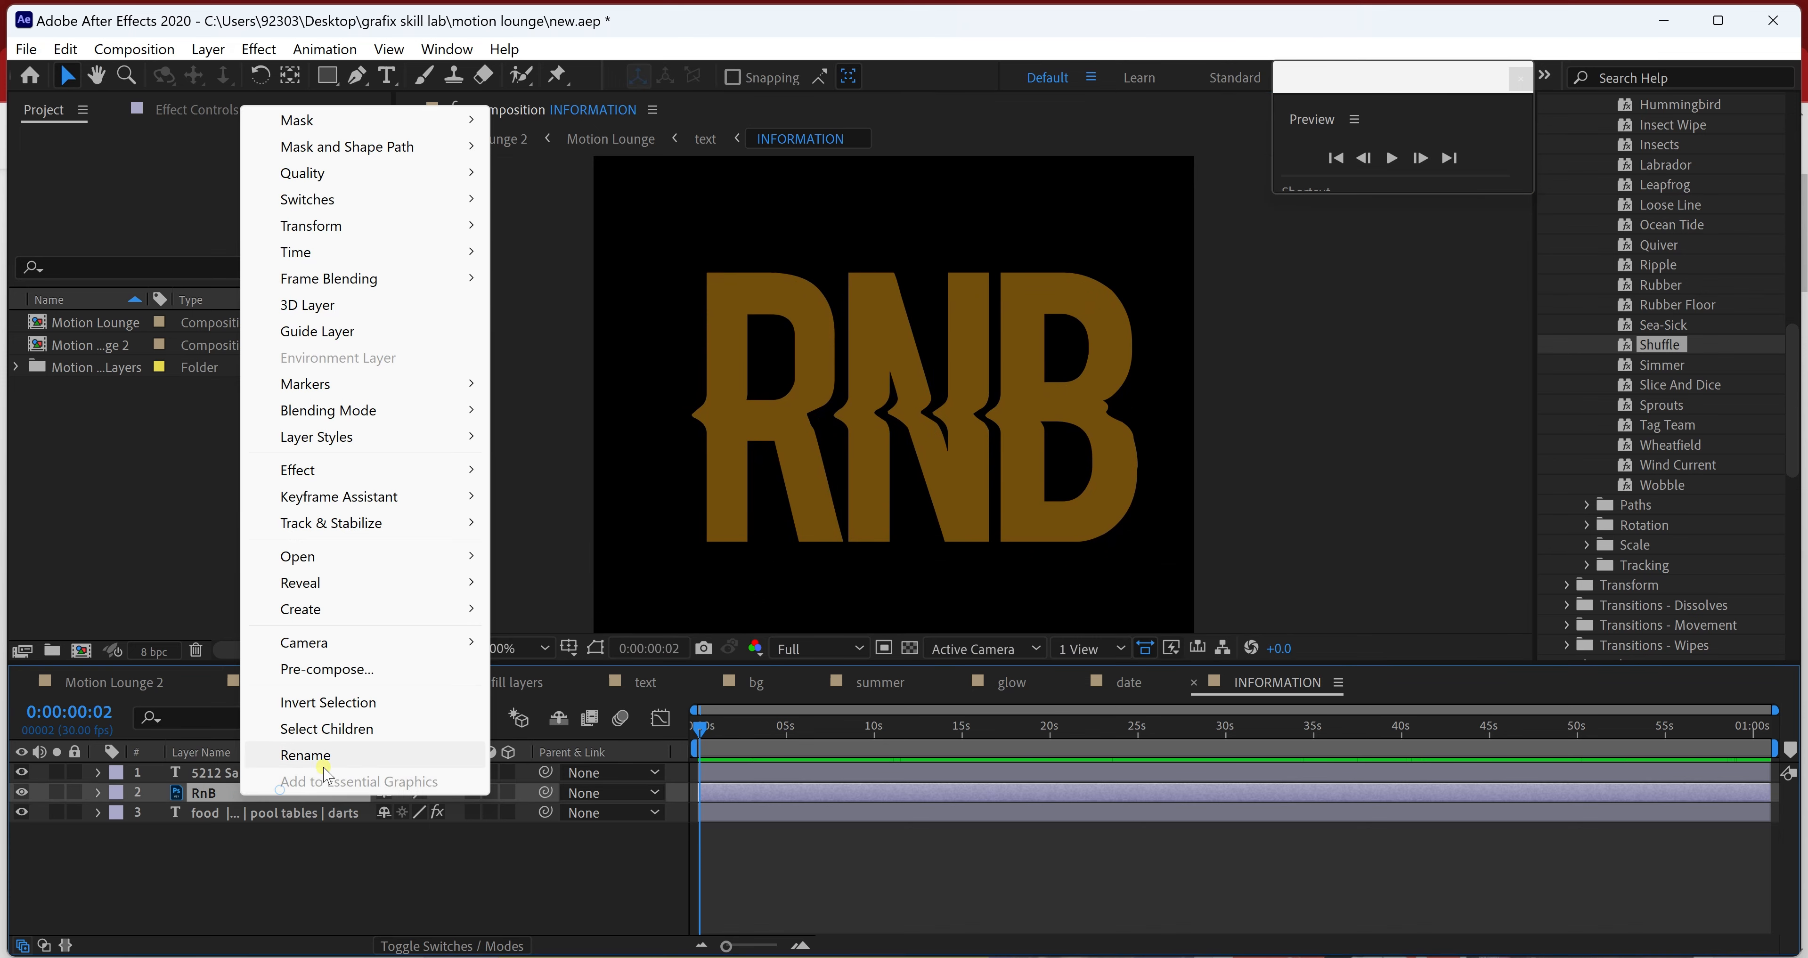
pyautogui.moveTo(341, 621)
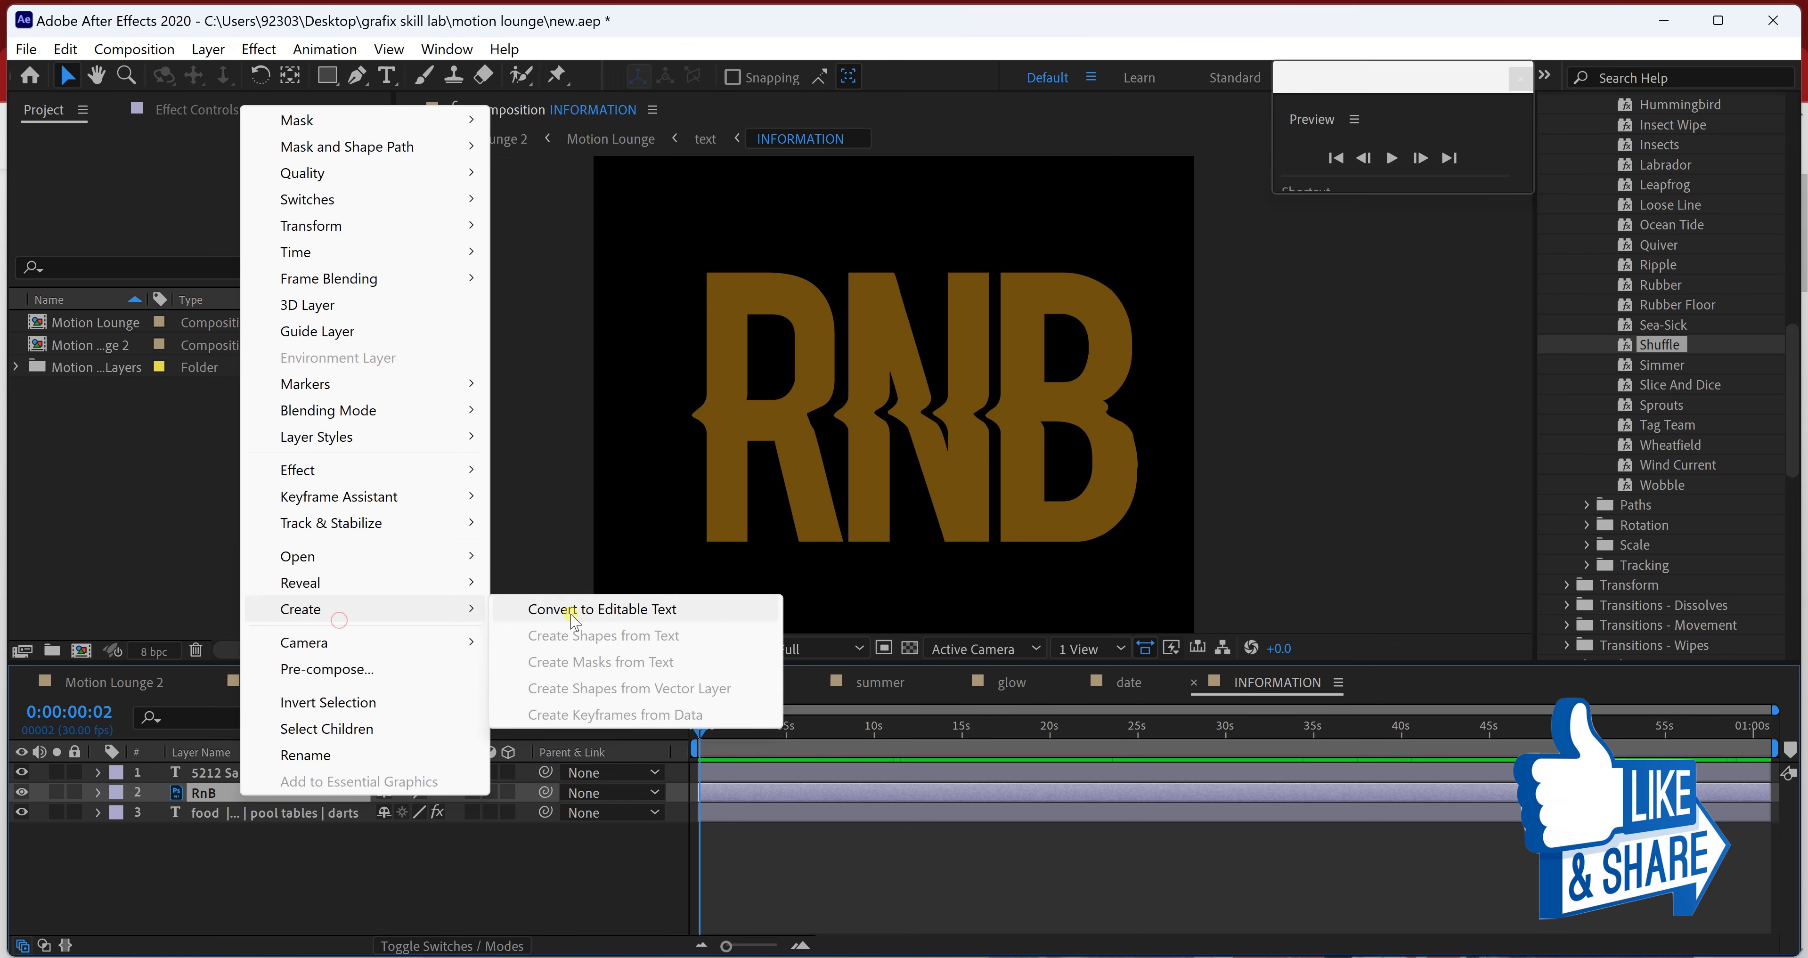
pyautogui.click(535, 609)
# - Try the Blue Flash preset from Lights and Optical on the RnB text layer, preview it and undo it
pyautogui.scroll(10, 1612, 333)
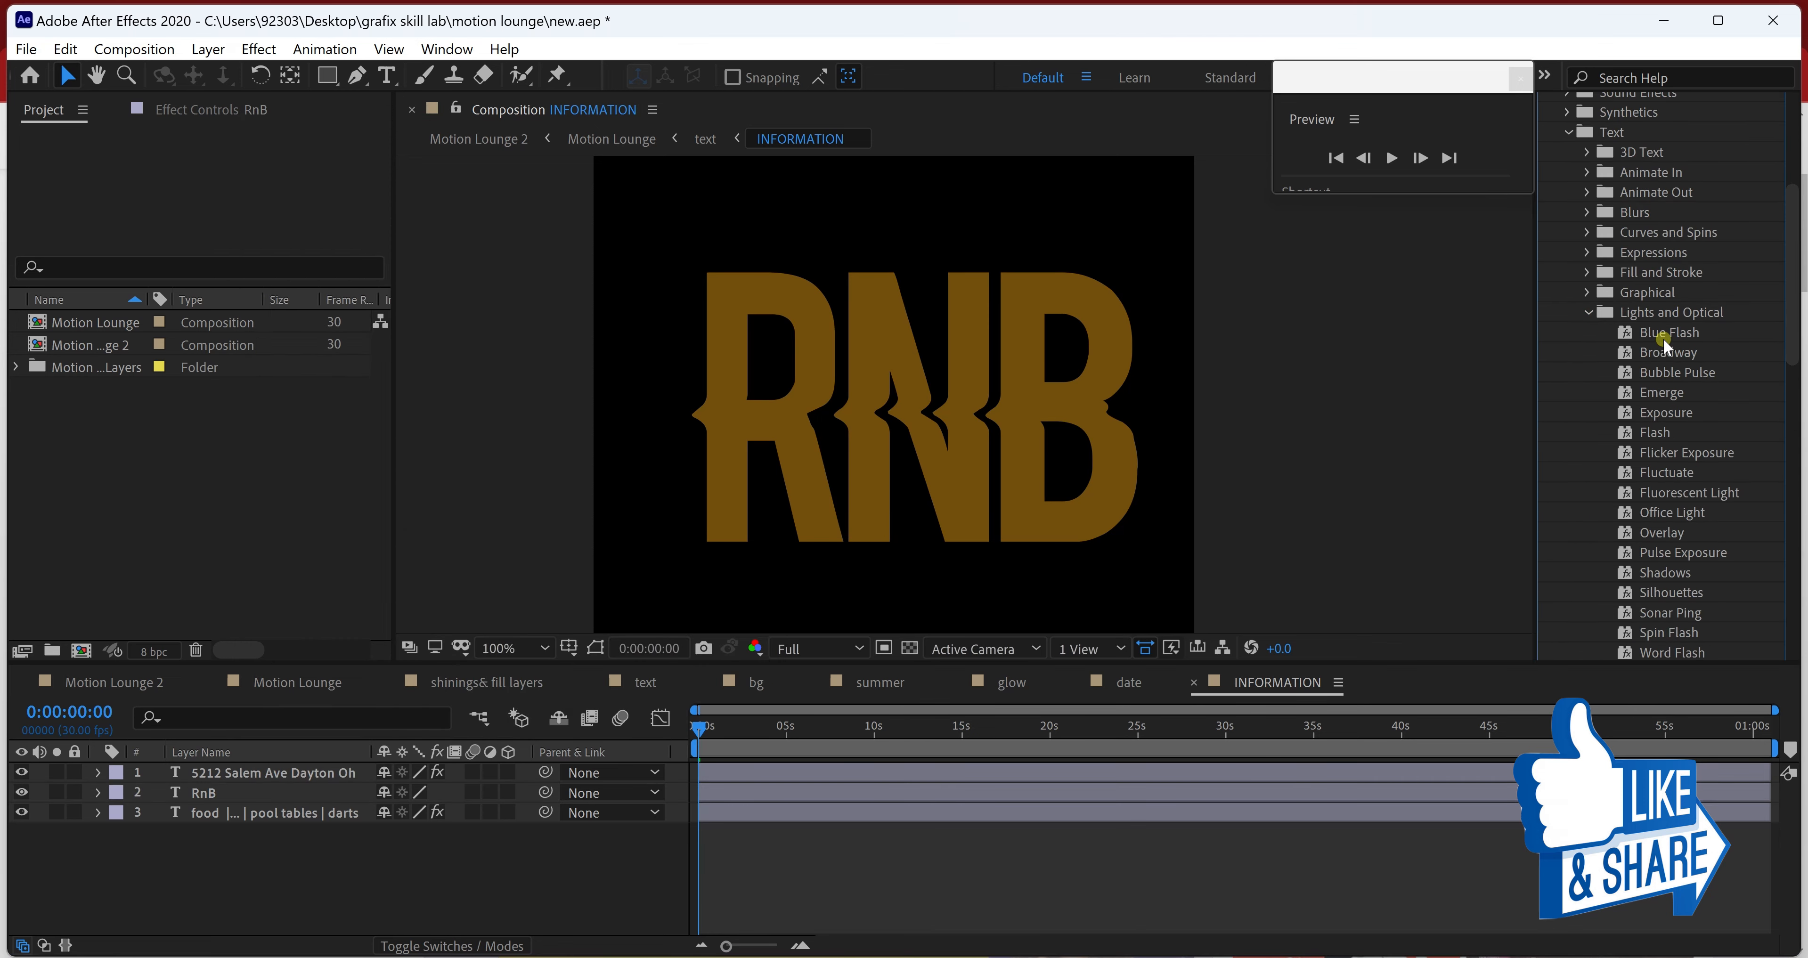
pyautogui.moveTo(1666, 340); pyautogui.dragTo(309, 794)
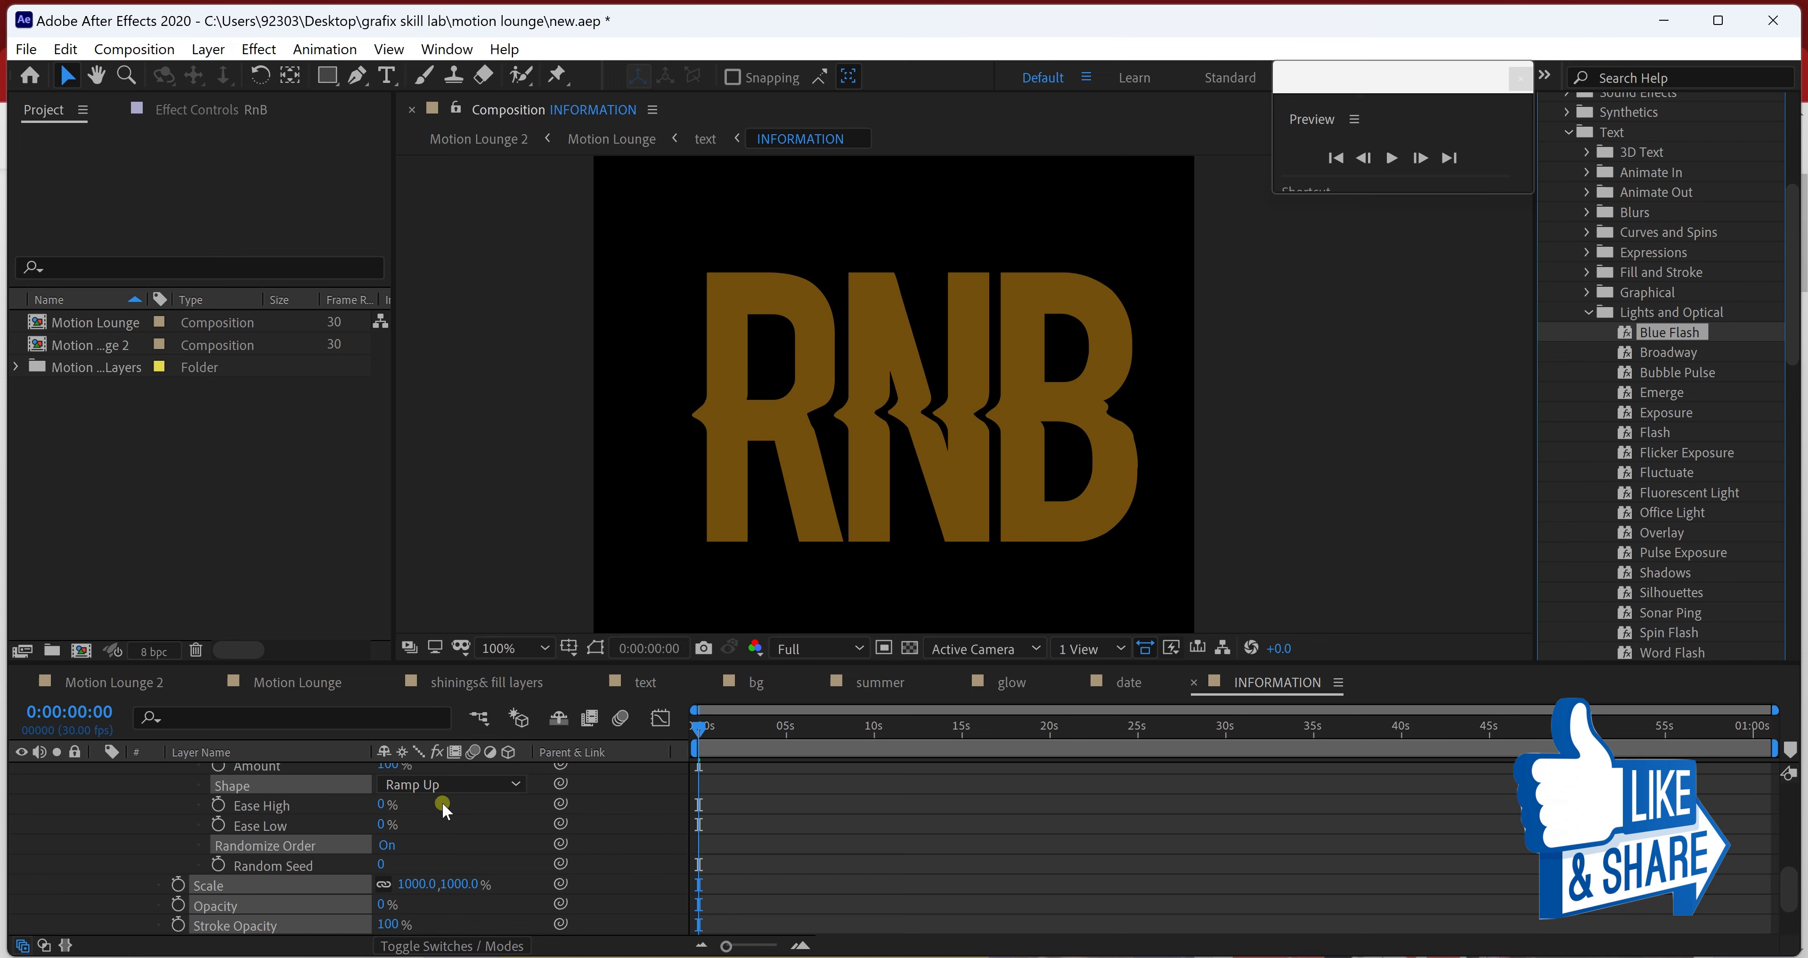
pyautogui.press('space')
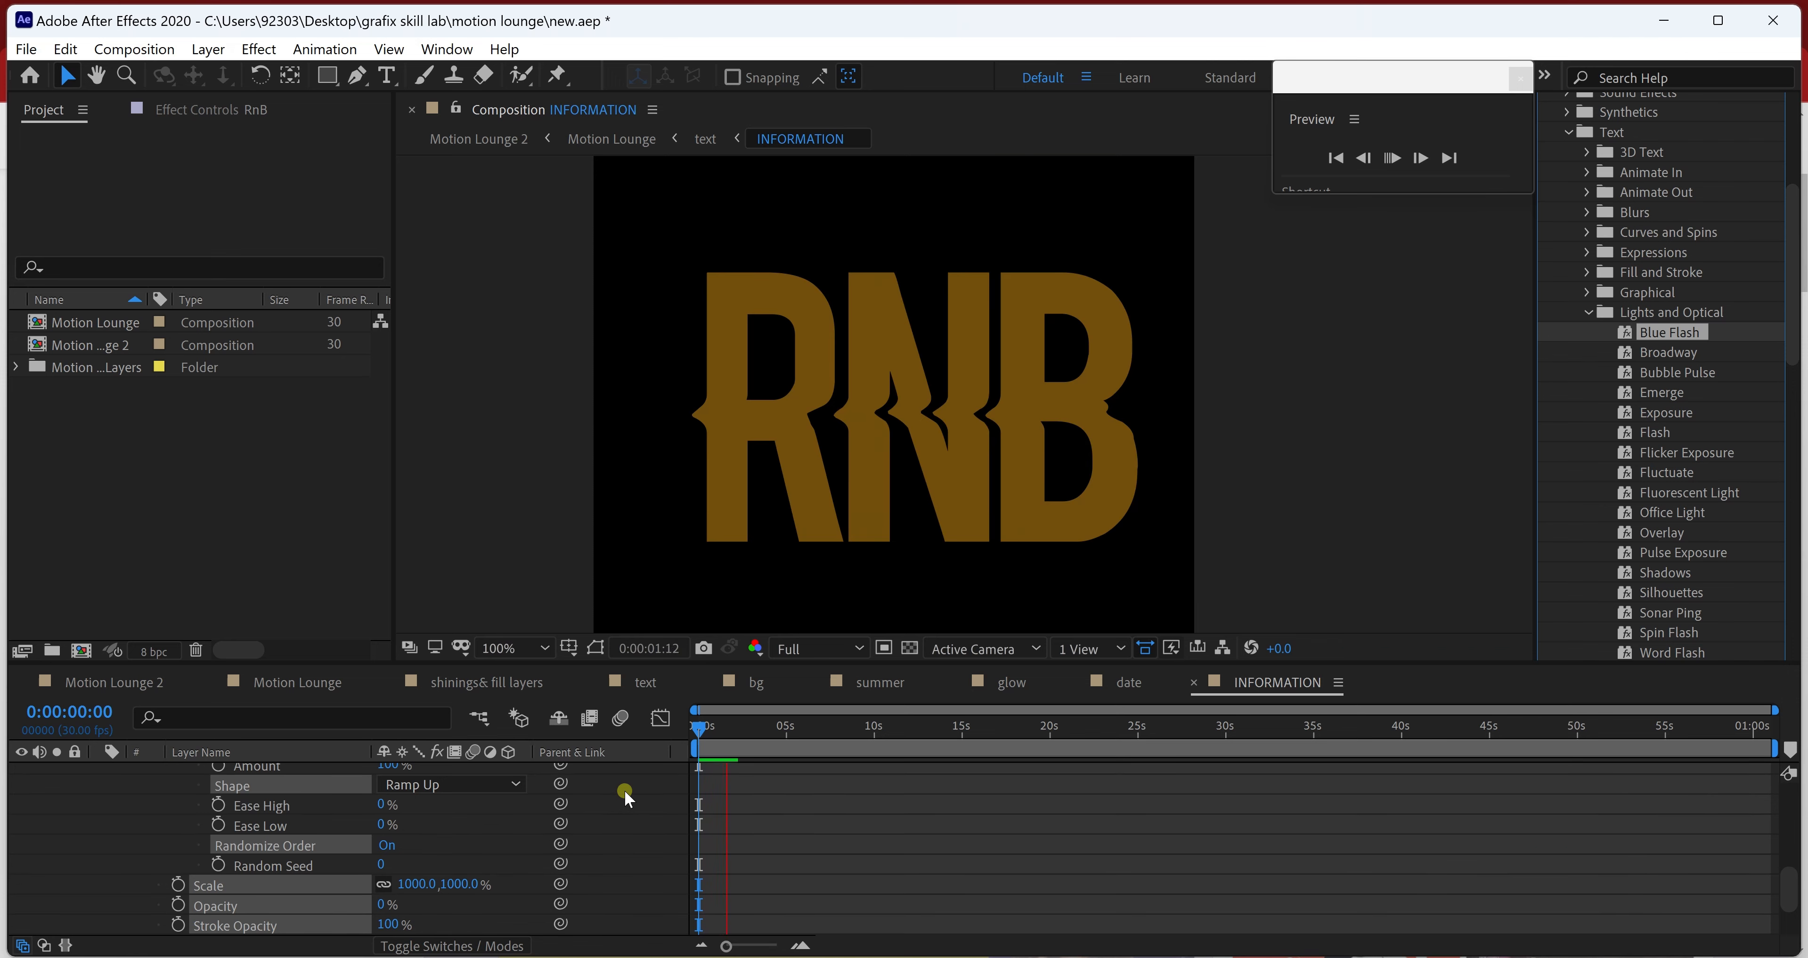
pyautogui.press('space')
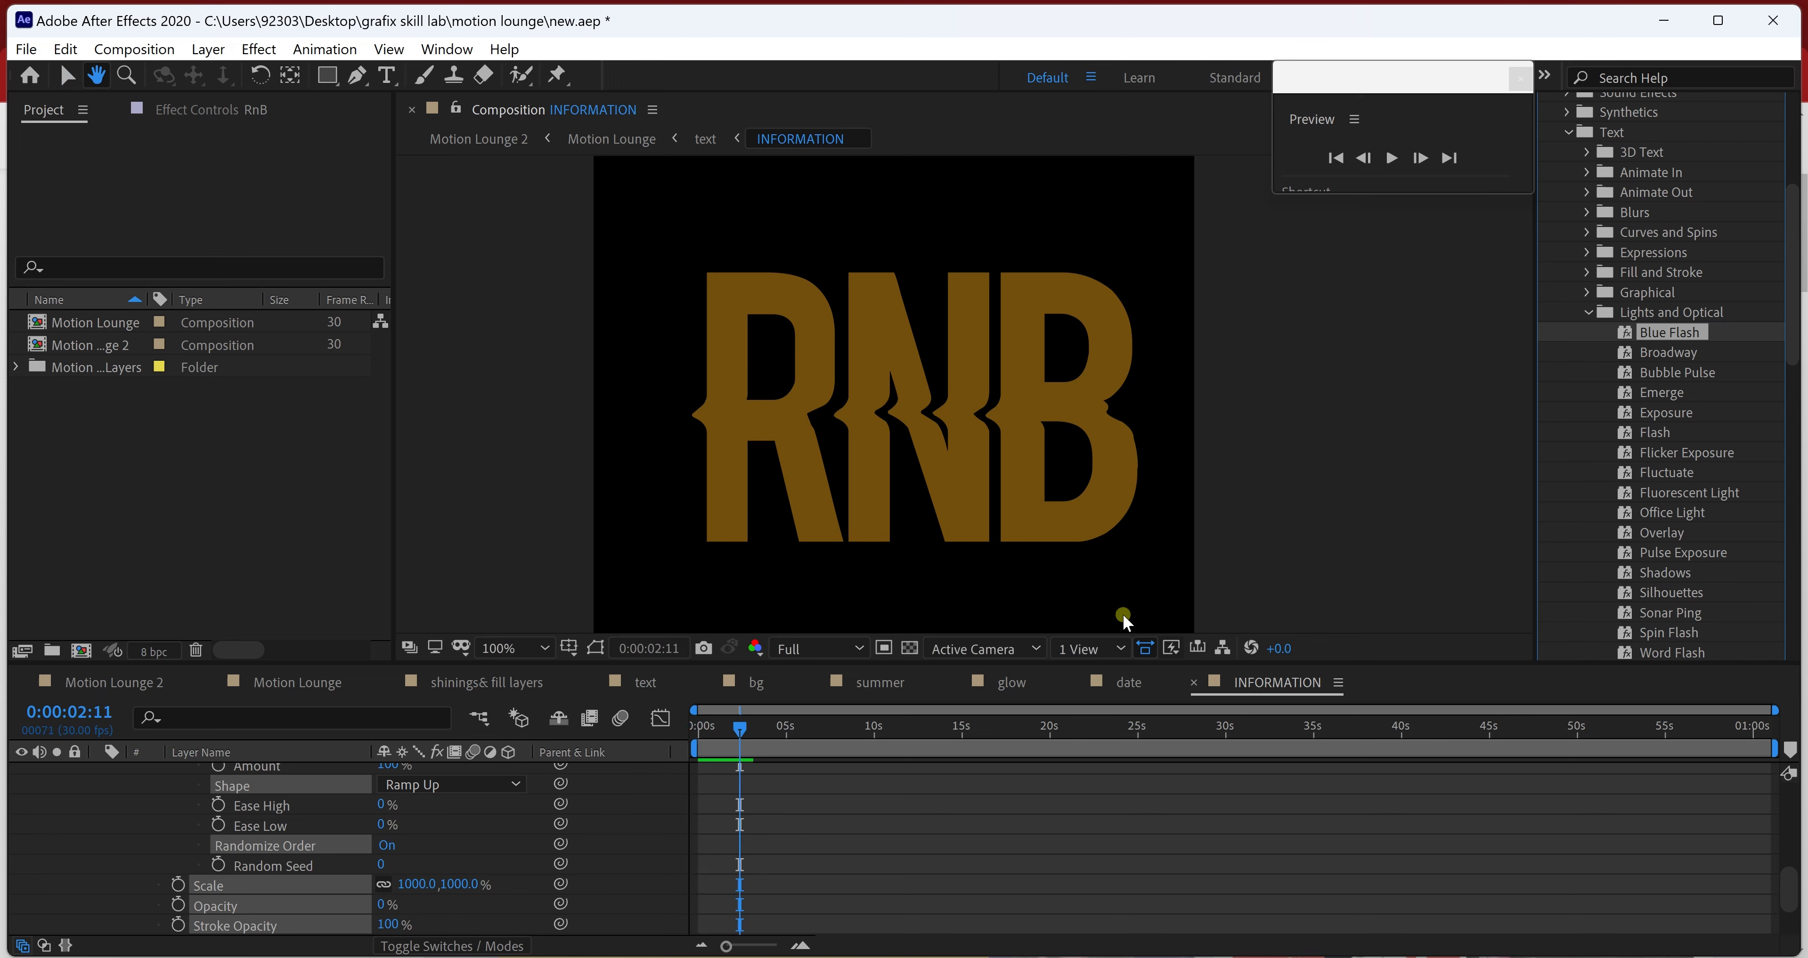
pyautogui.hotkey('ctrl', 'z')
pyautogui.press('v')
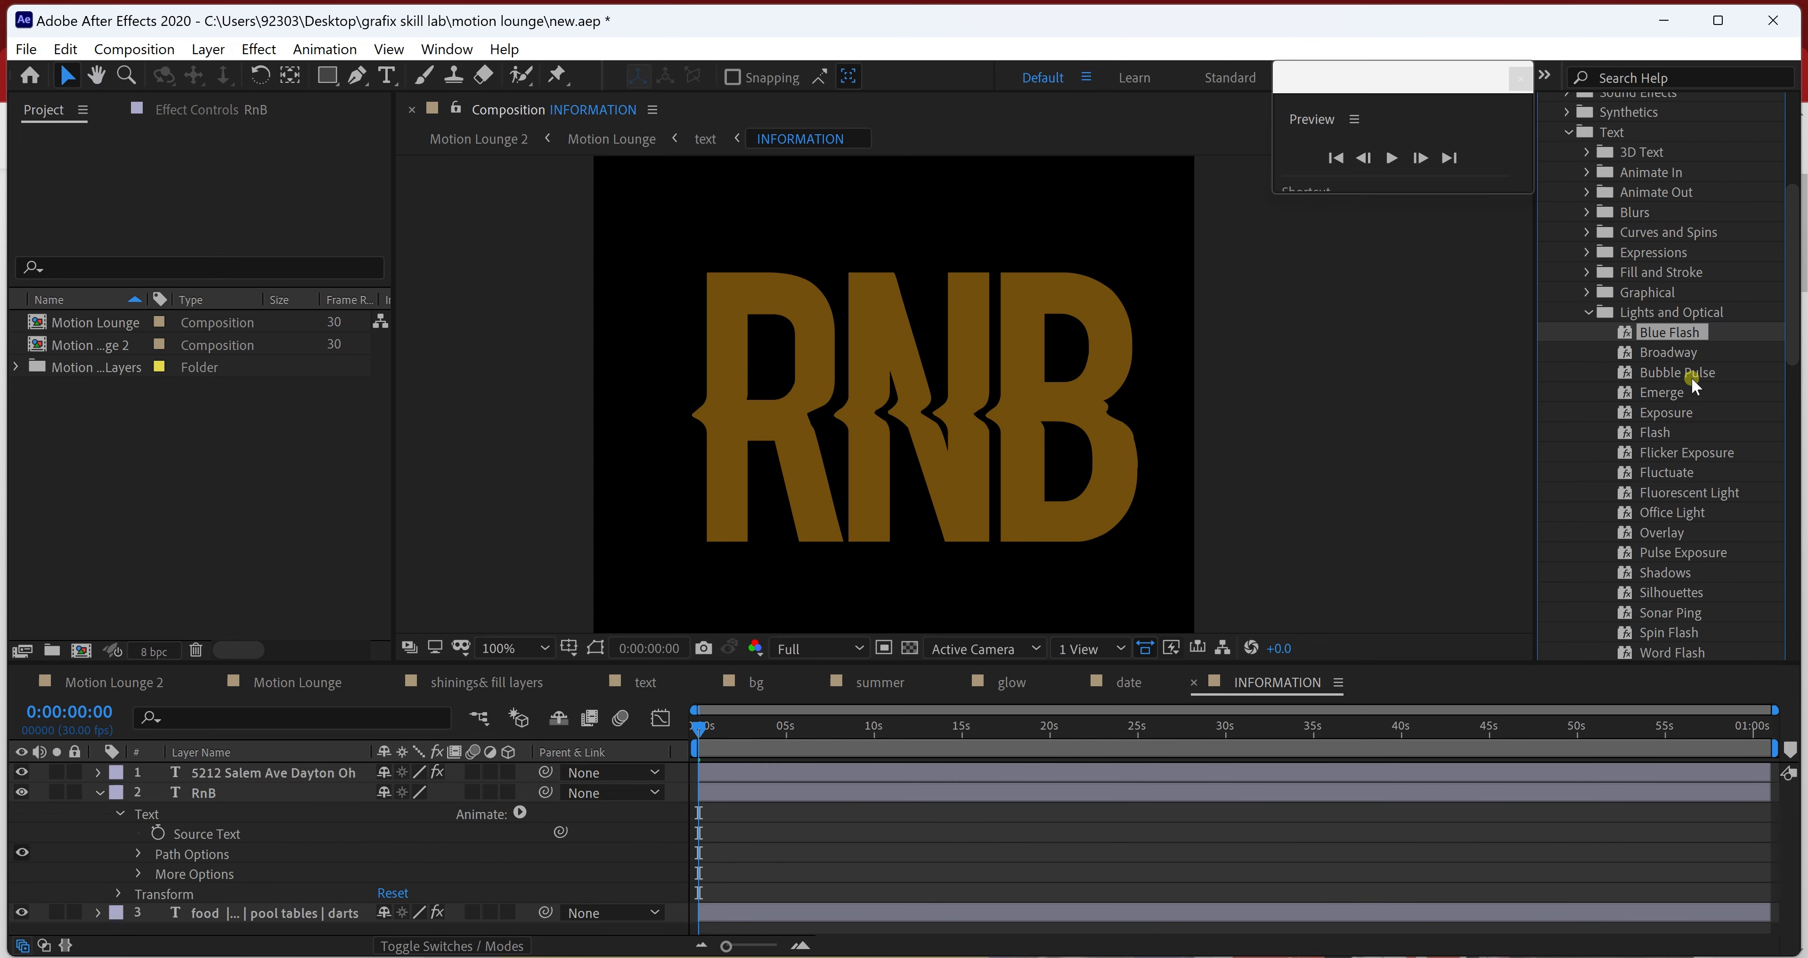
# - Try the Flash preset and one further Lights and Optical preset on the RnB text layer, previewing each
pyautogui.moveTo(1679, 439); pyautogui.dragTo(421, 792)
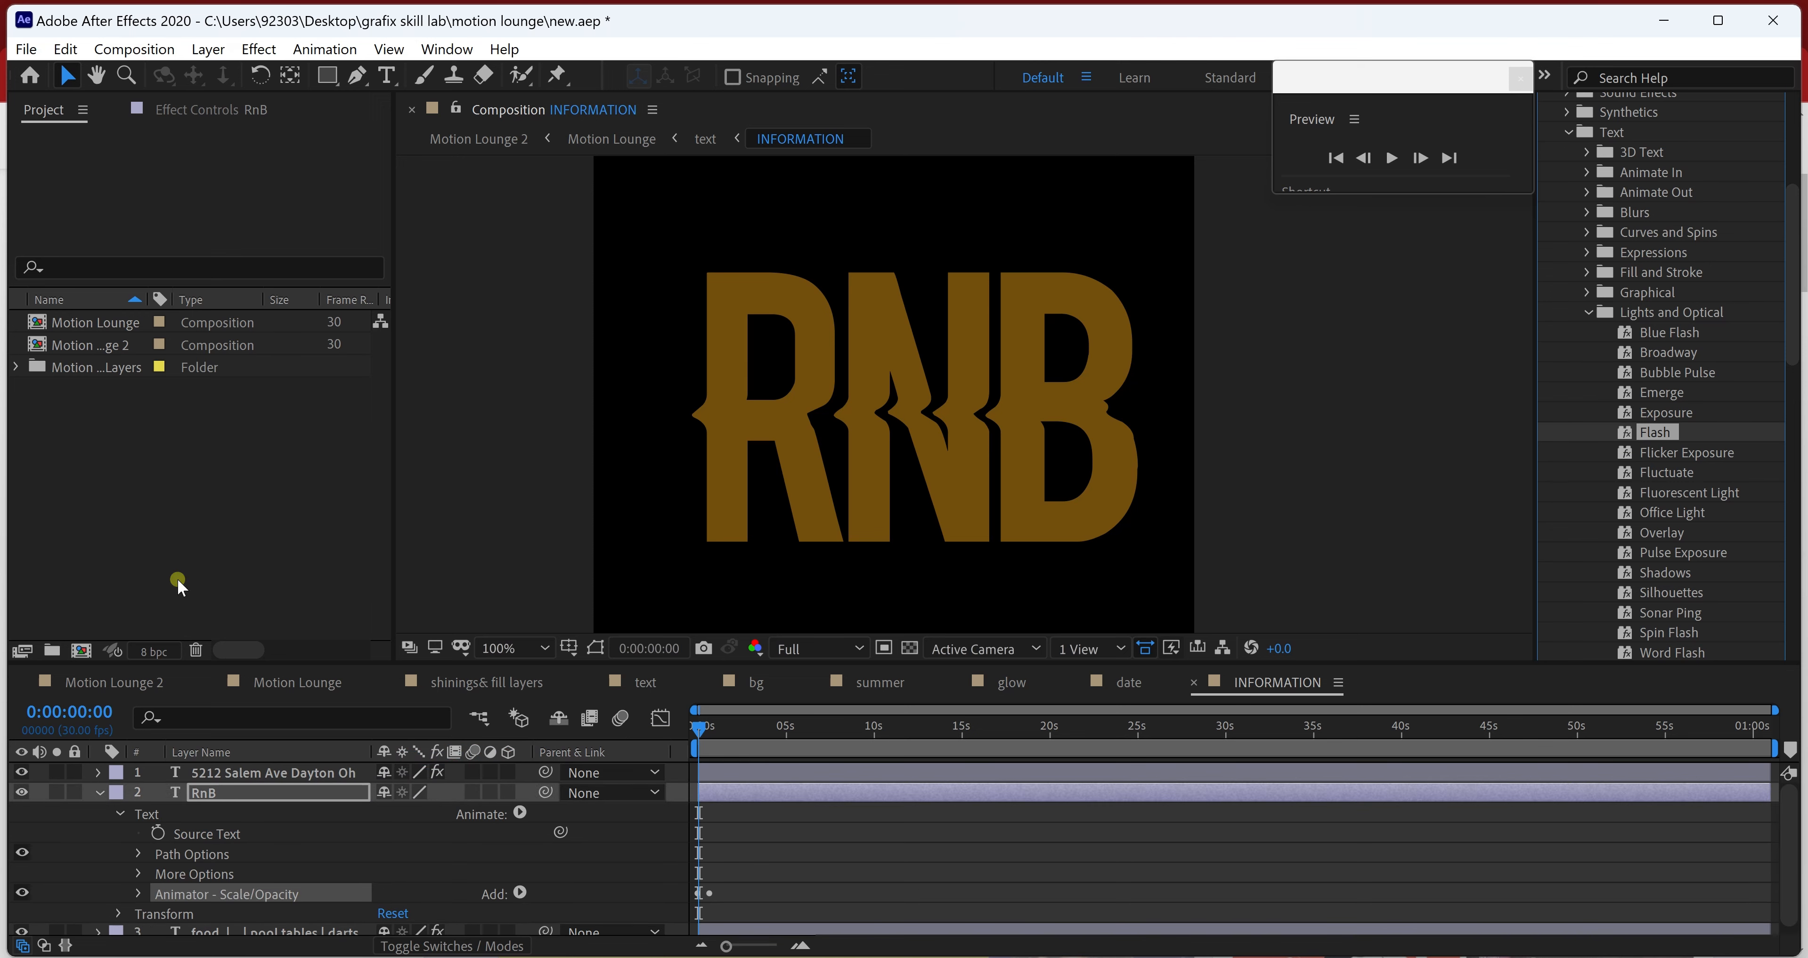
pyautogui.press('space')
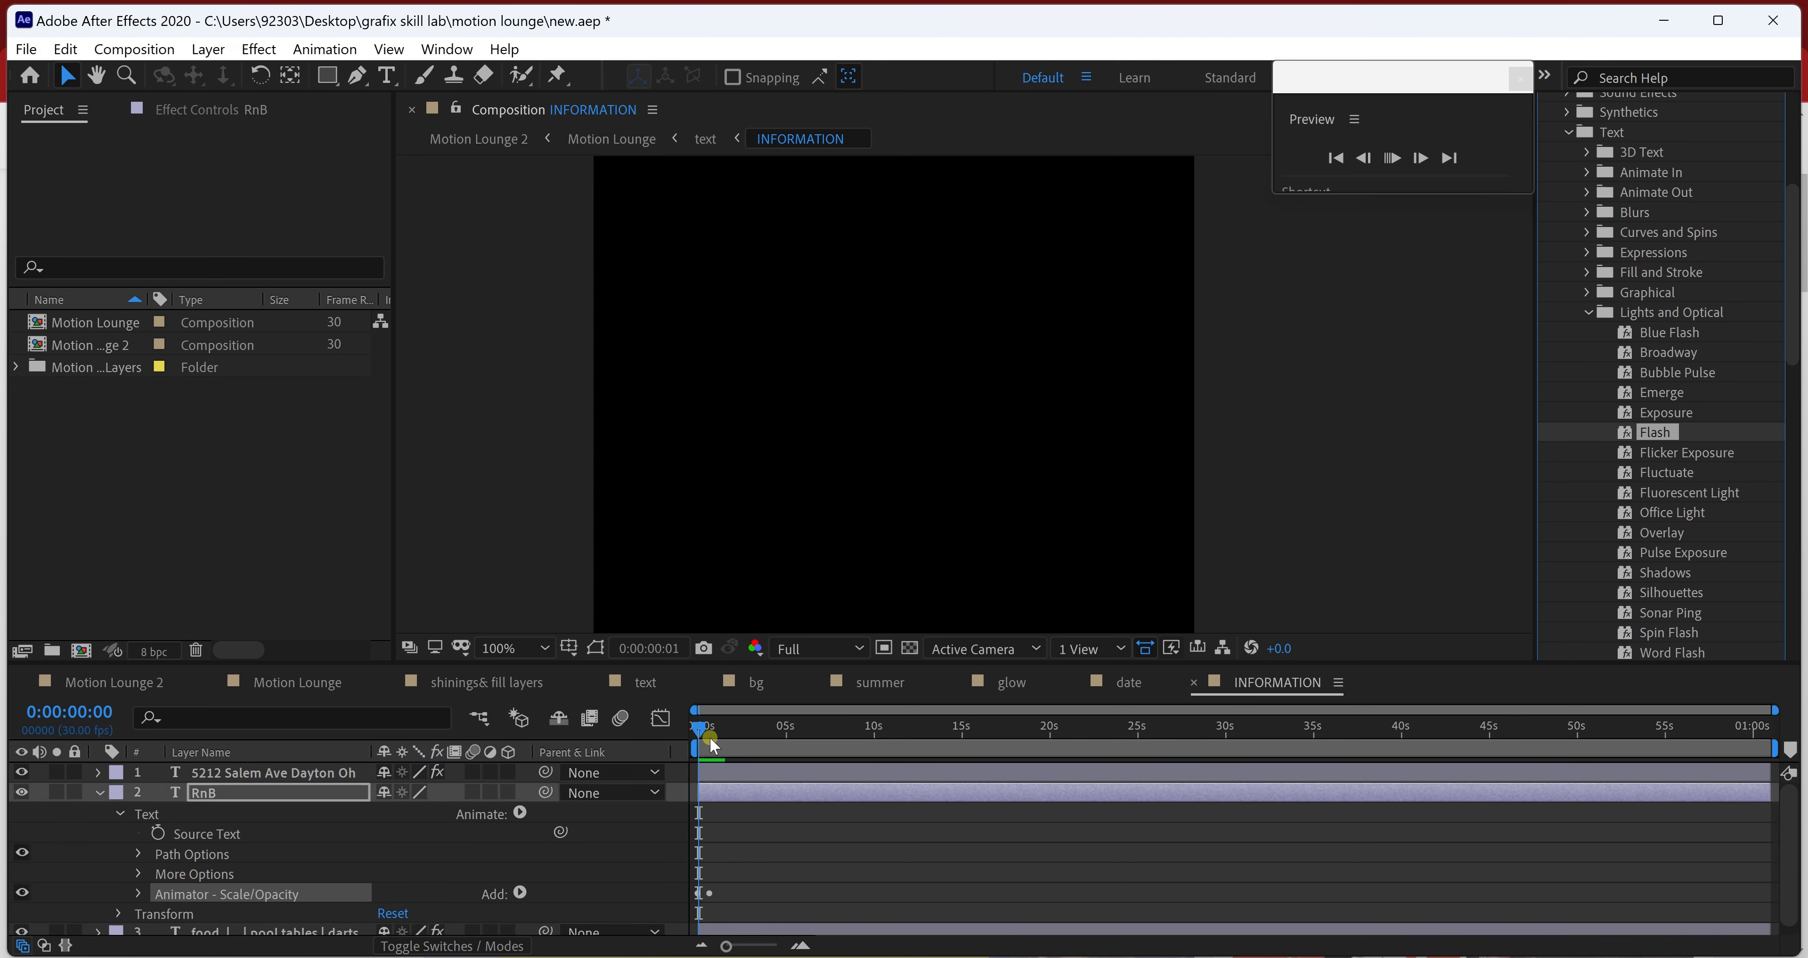
pyautogui.press('space')
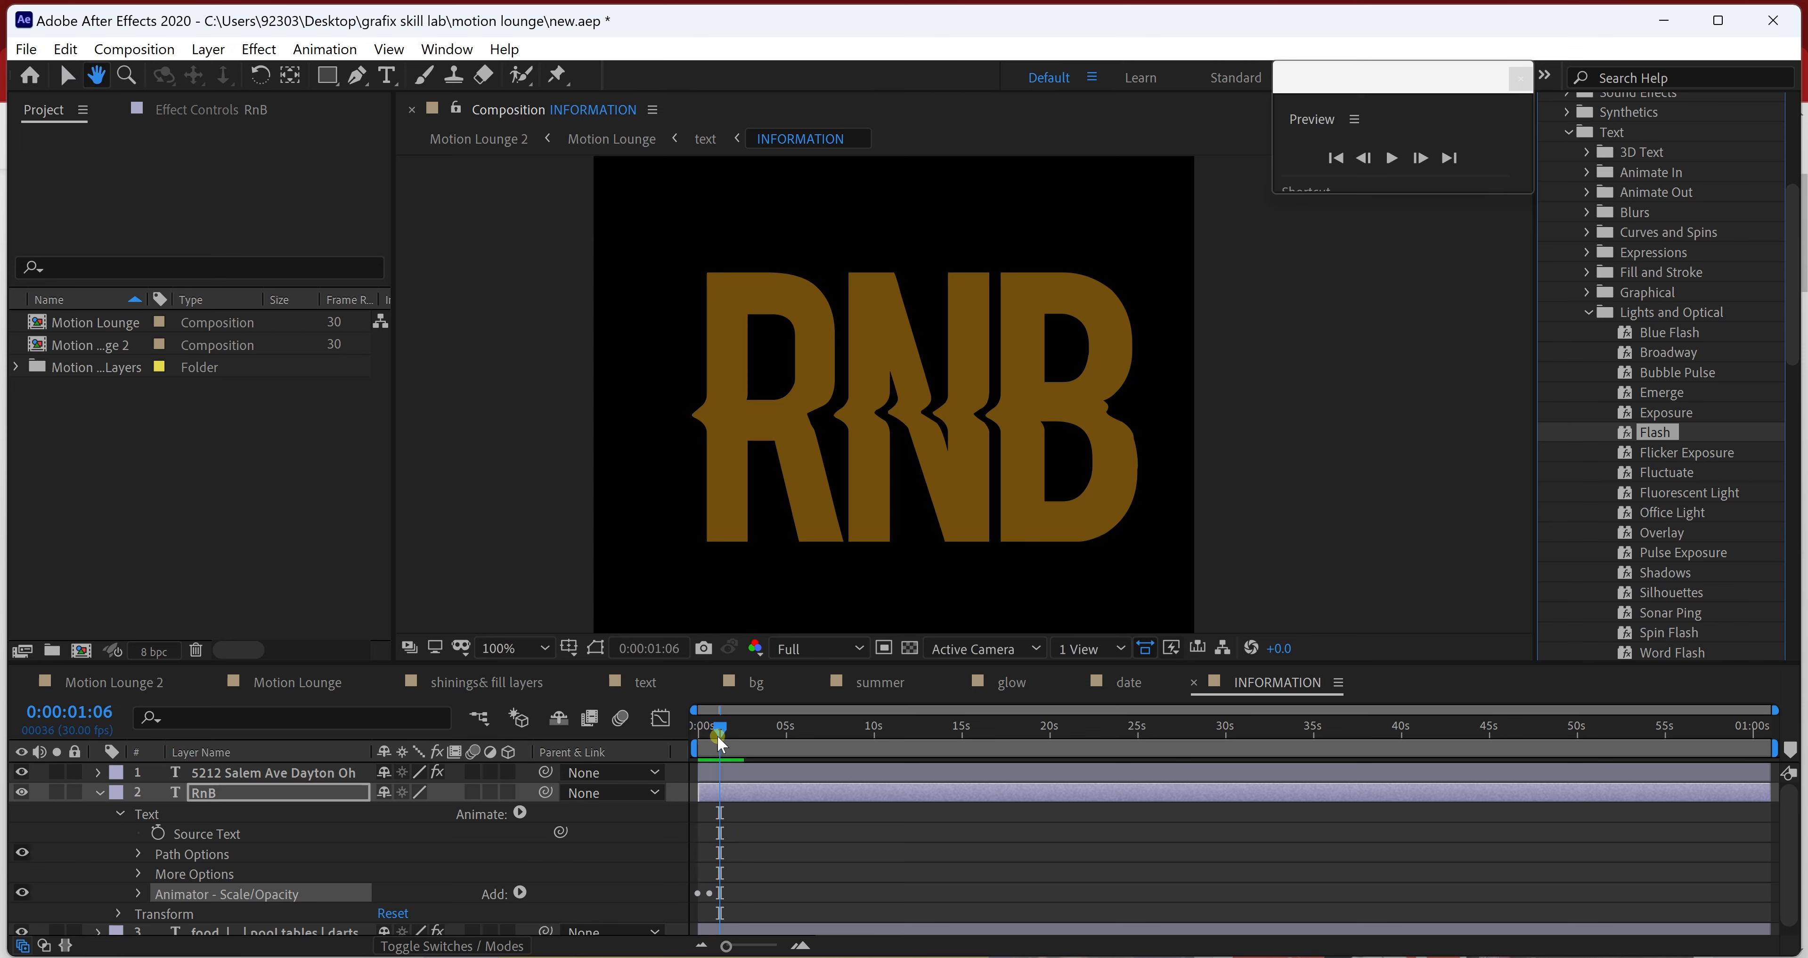
pyautogui.hotkey('ctrl', 'z')
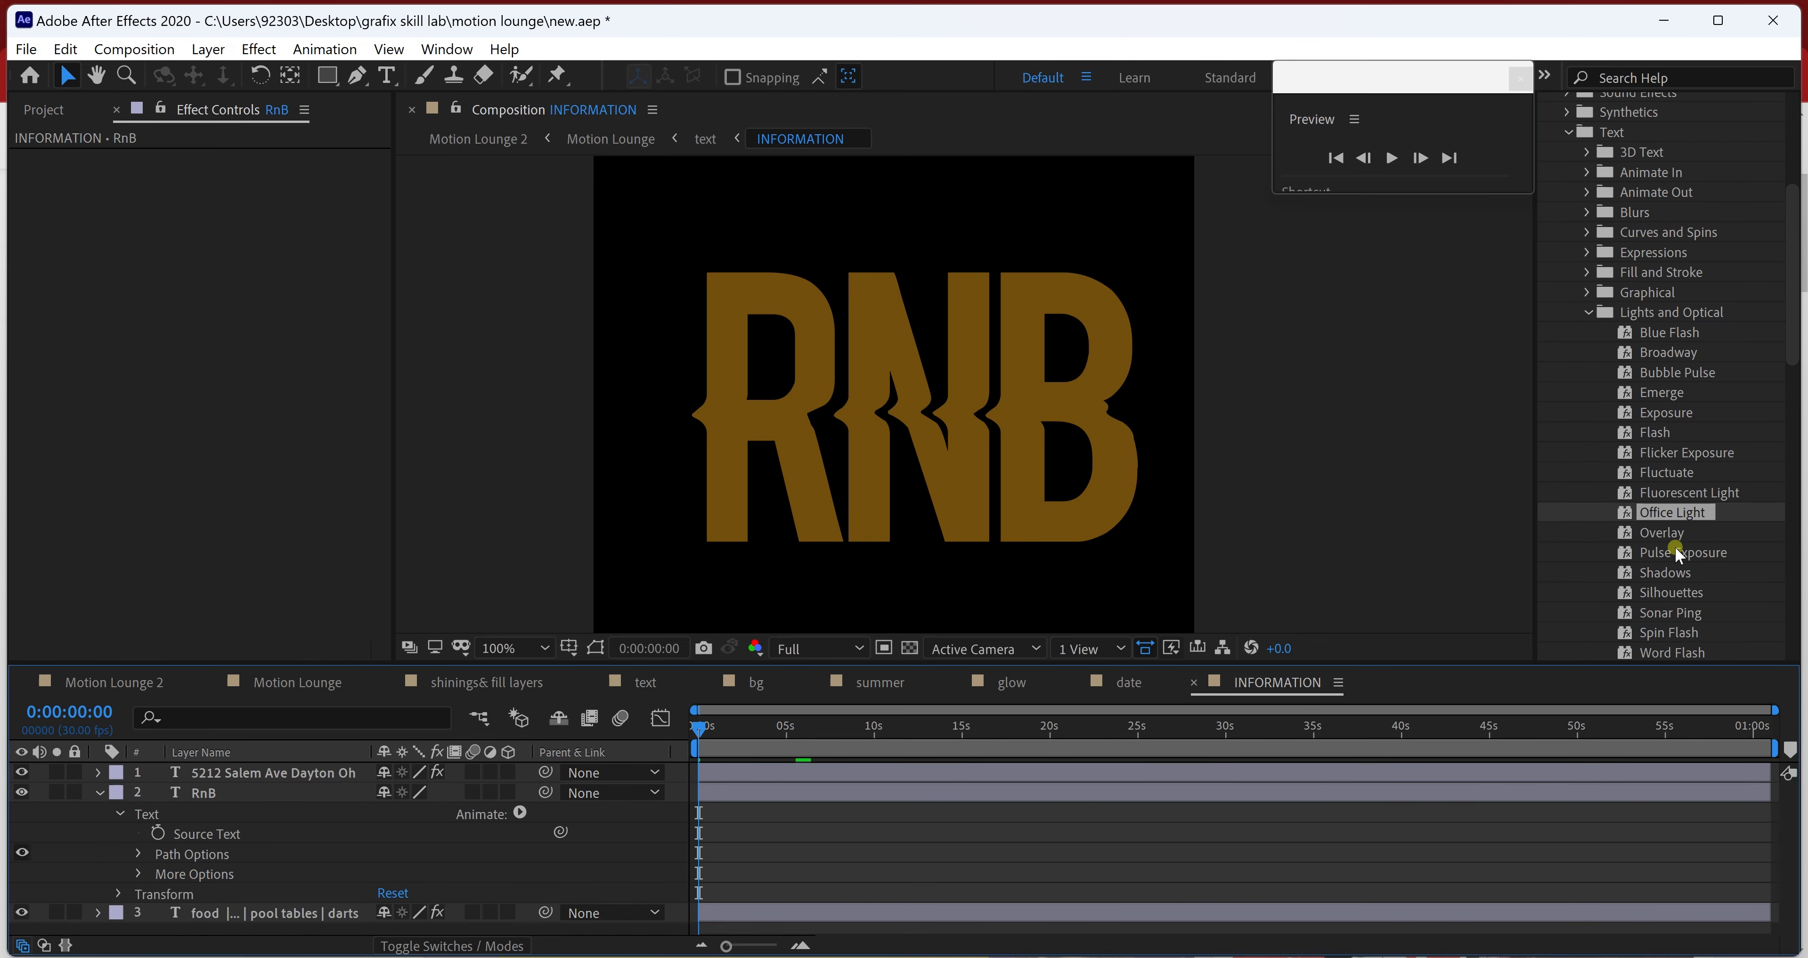
pyautogui.moveTo(1675, 548)
pyautogui.mouseDown()
pyautogui.moveTo(274, 741)
pyautogui.moveTo(253, 793)
pyautogui.mouseUp()
pyautogui.press('space')
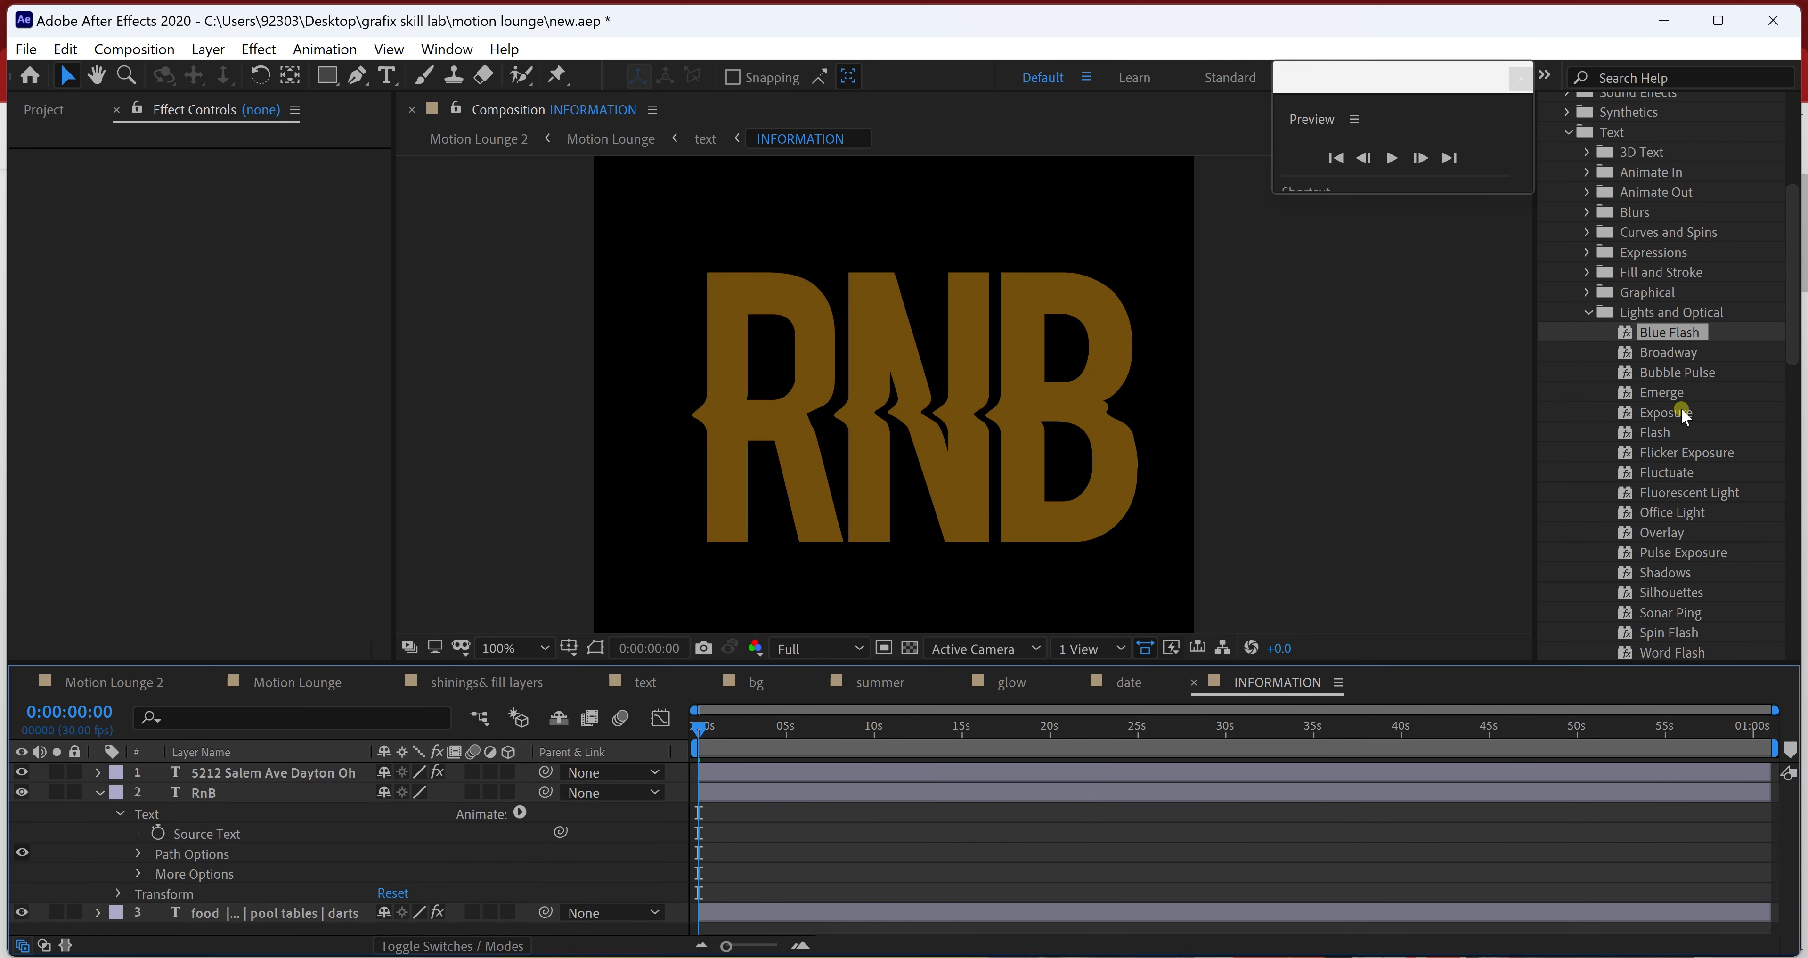
# - Apply the Exposure preset to the RnB text layer at 0:00:00:00 and preview the animation
pyautogui.moveTo(1683, 414); pyautogui.dragTo(223, 791)
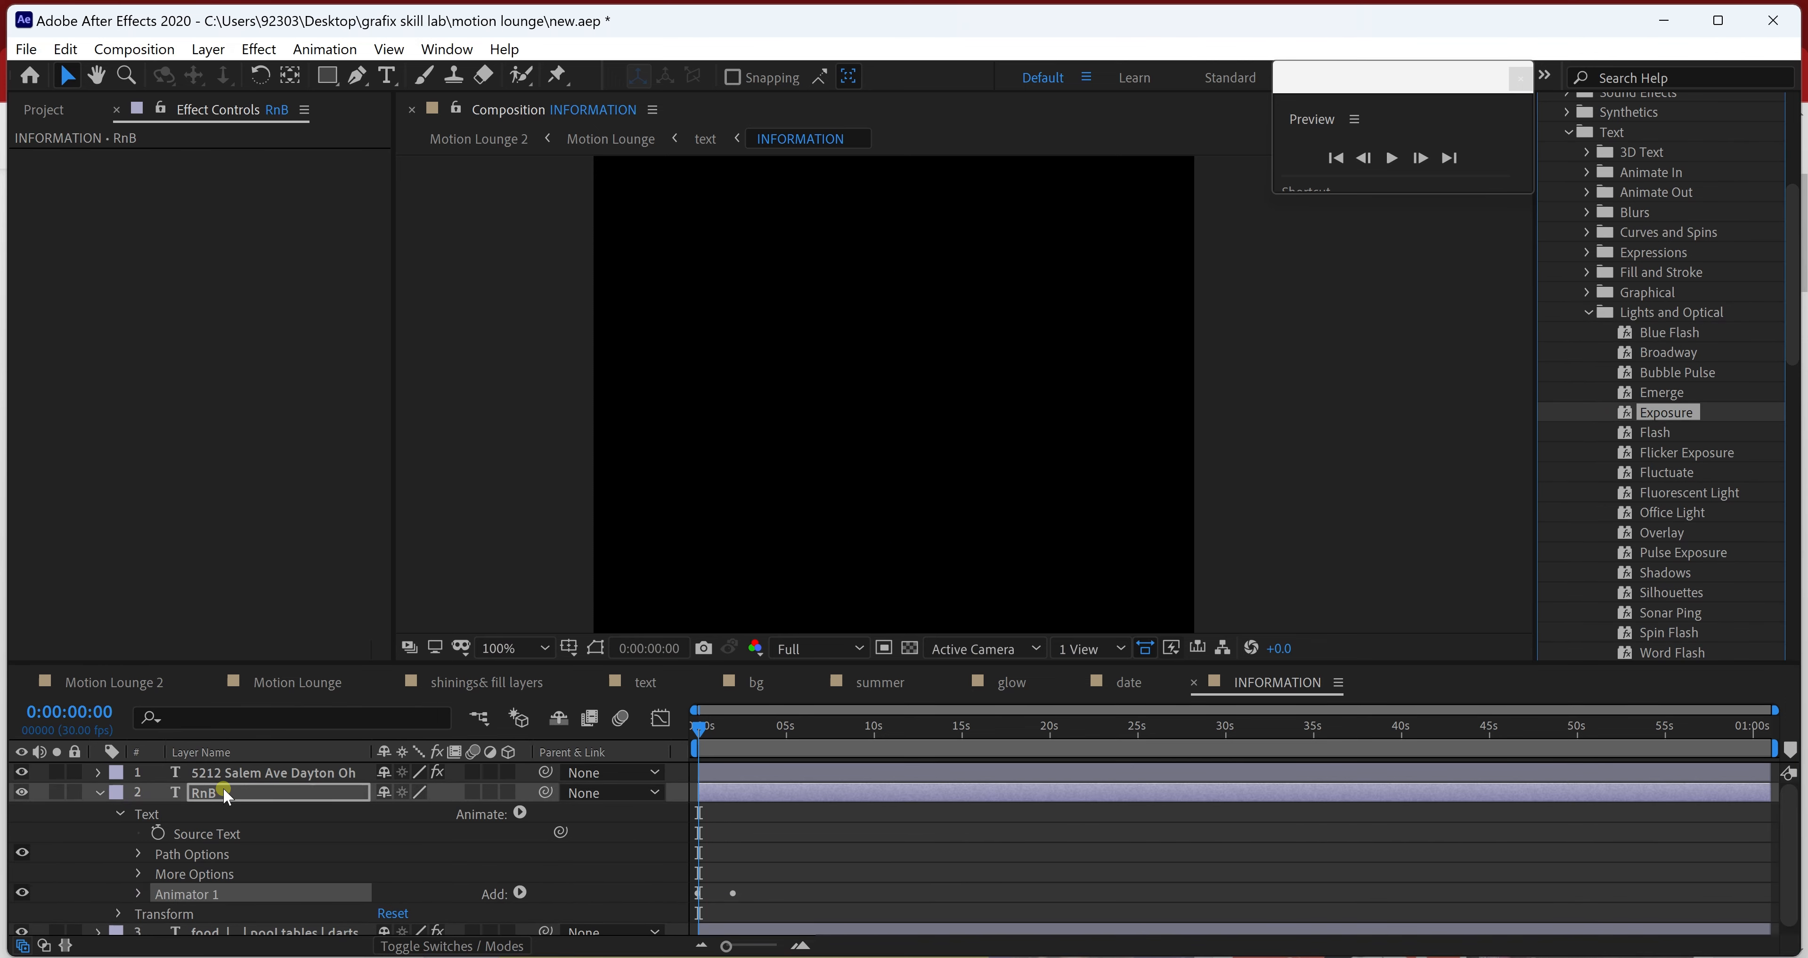
pyautogui.press('space')
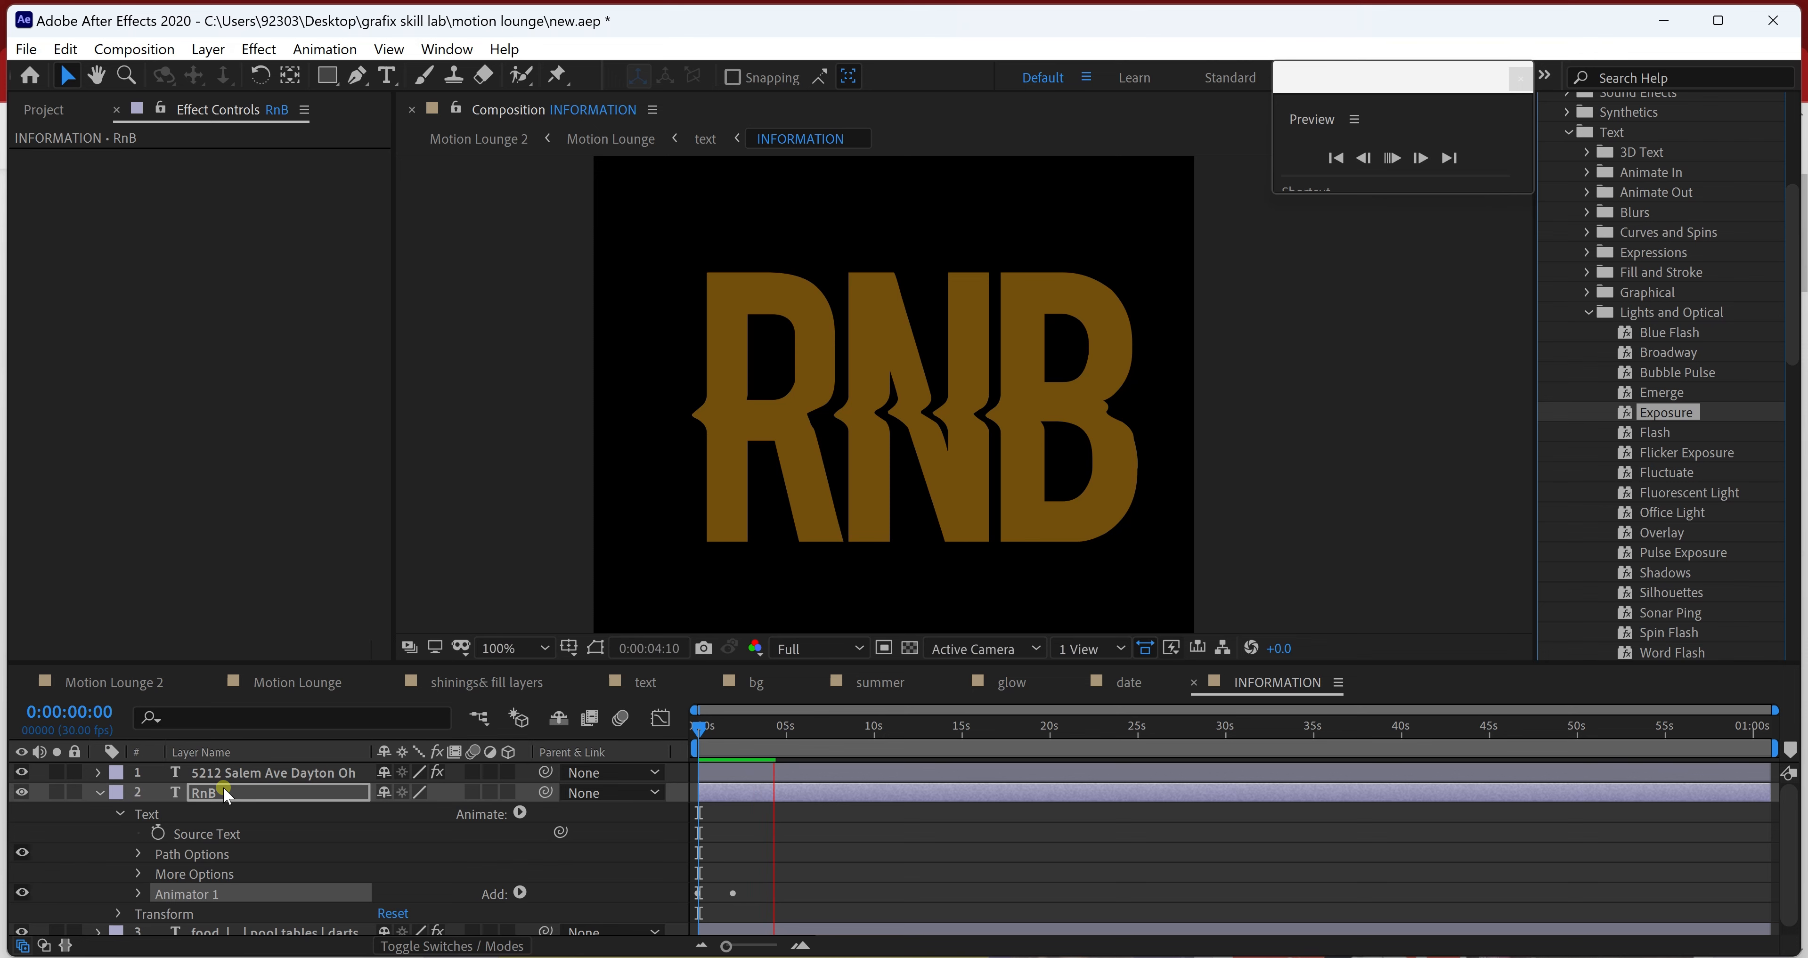
pyautogui.press('space')
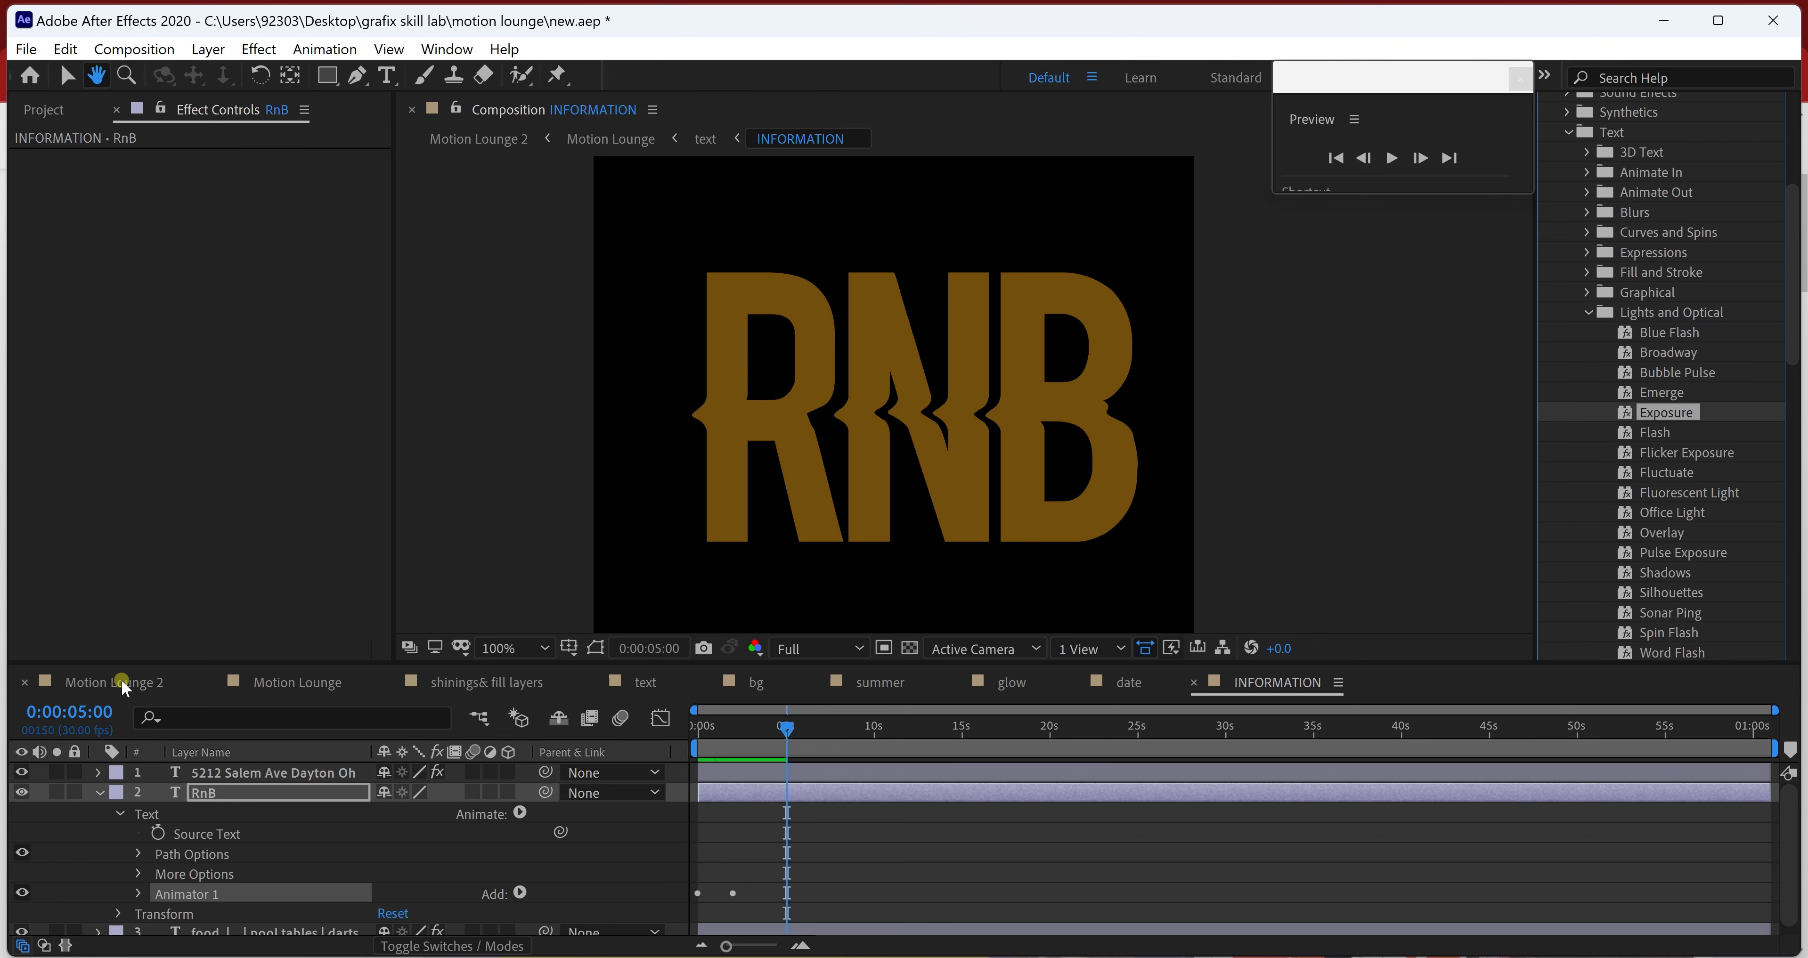
# - Preview the whole flyer animation in the Motion Lounge 2 composition from 0:00:00:01
pyautogui.click(122, 679)
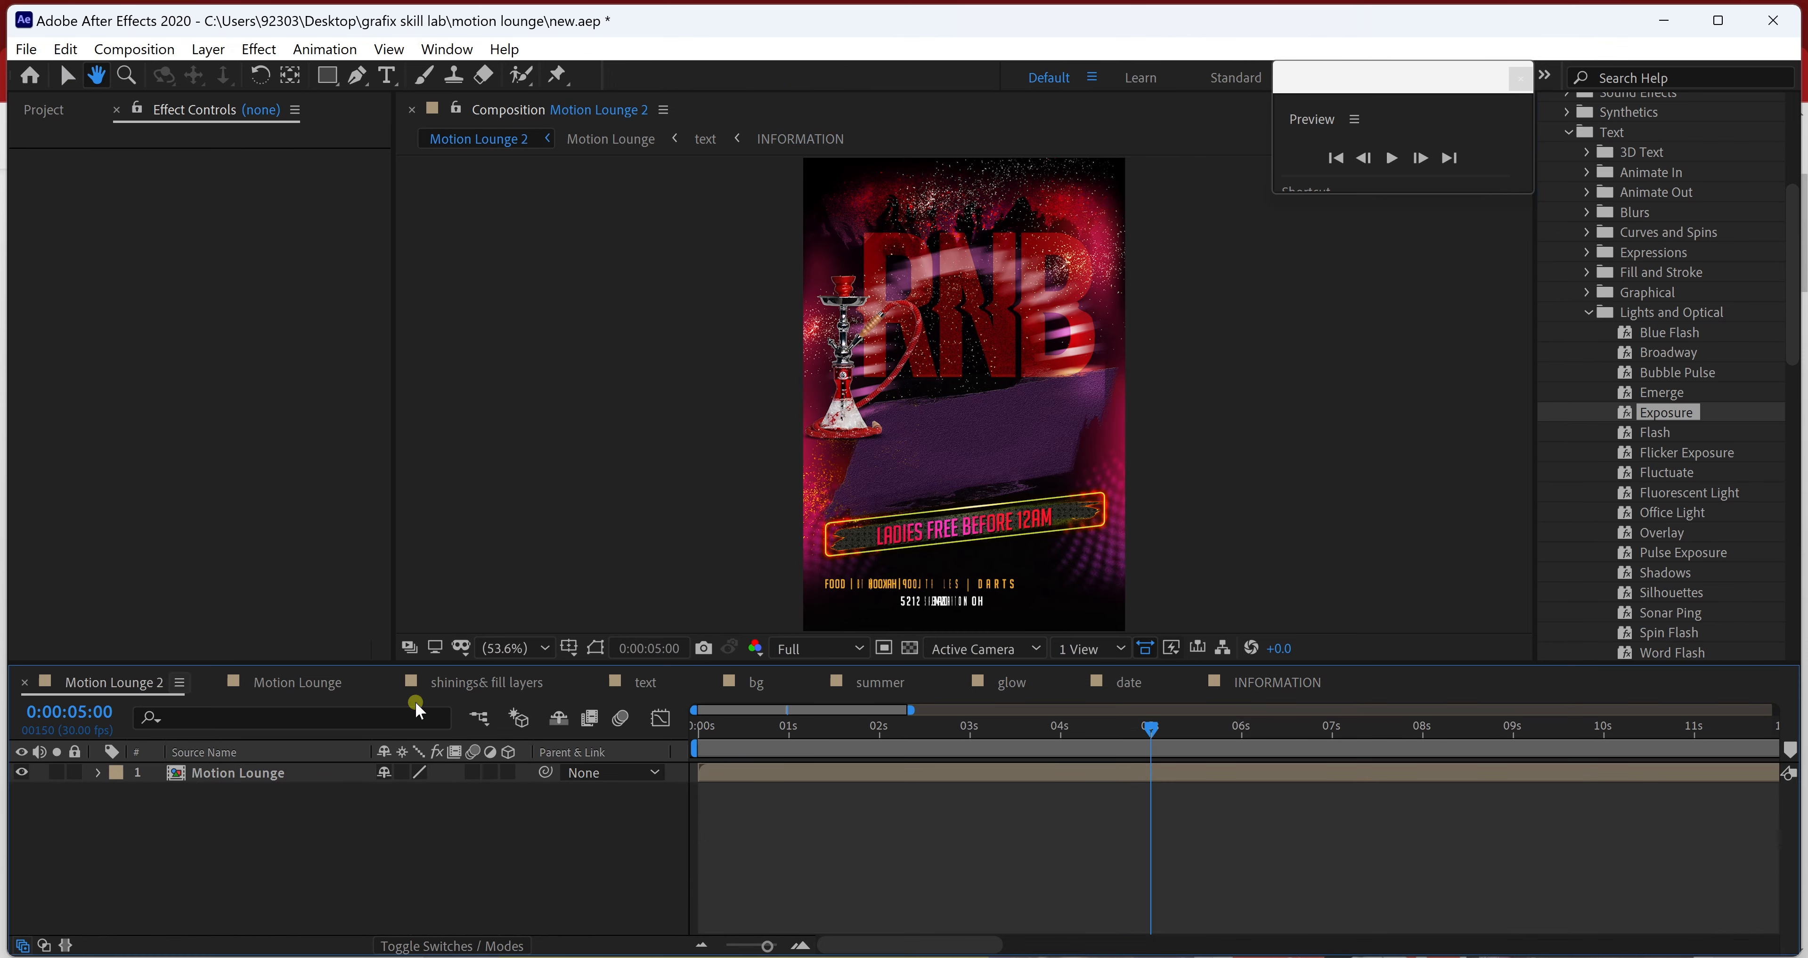
pyautogui.click(704, 732)
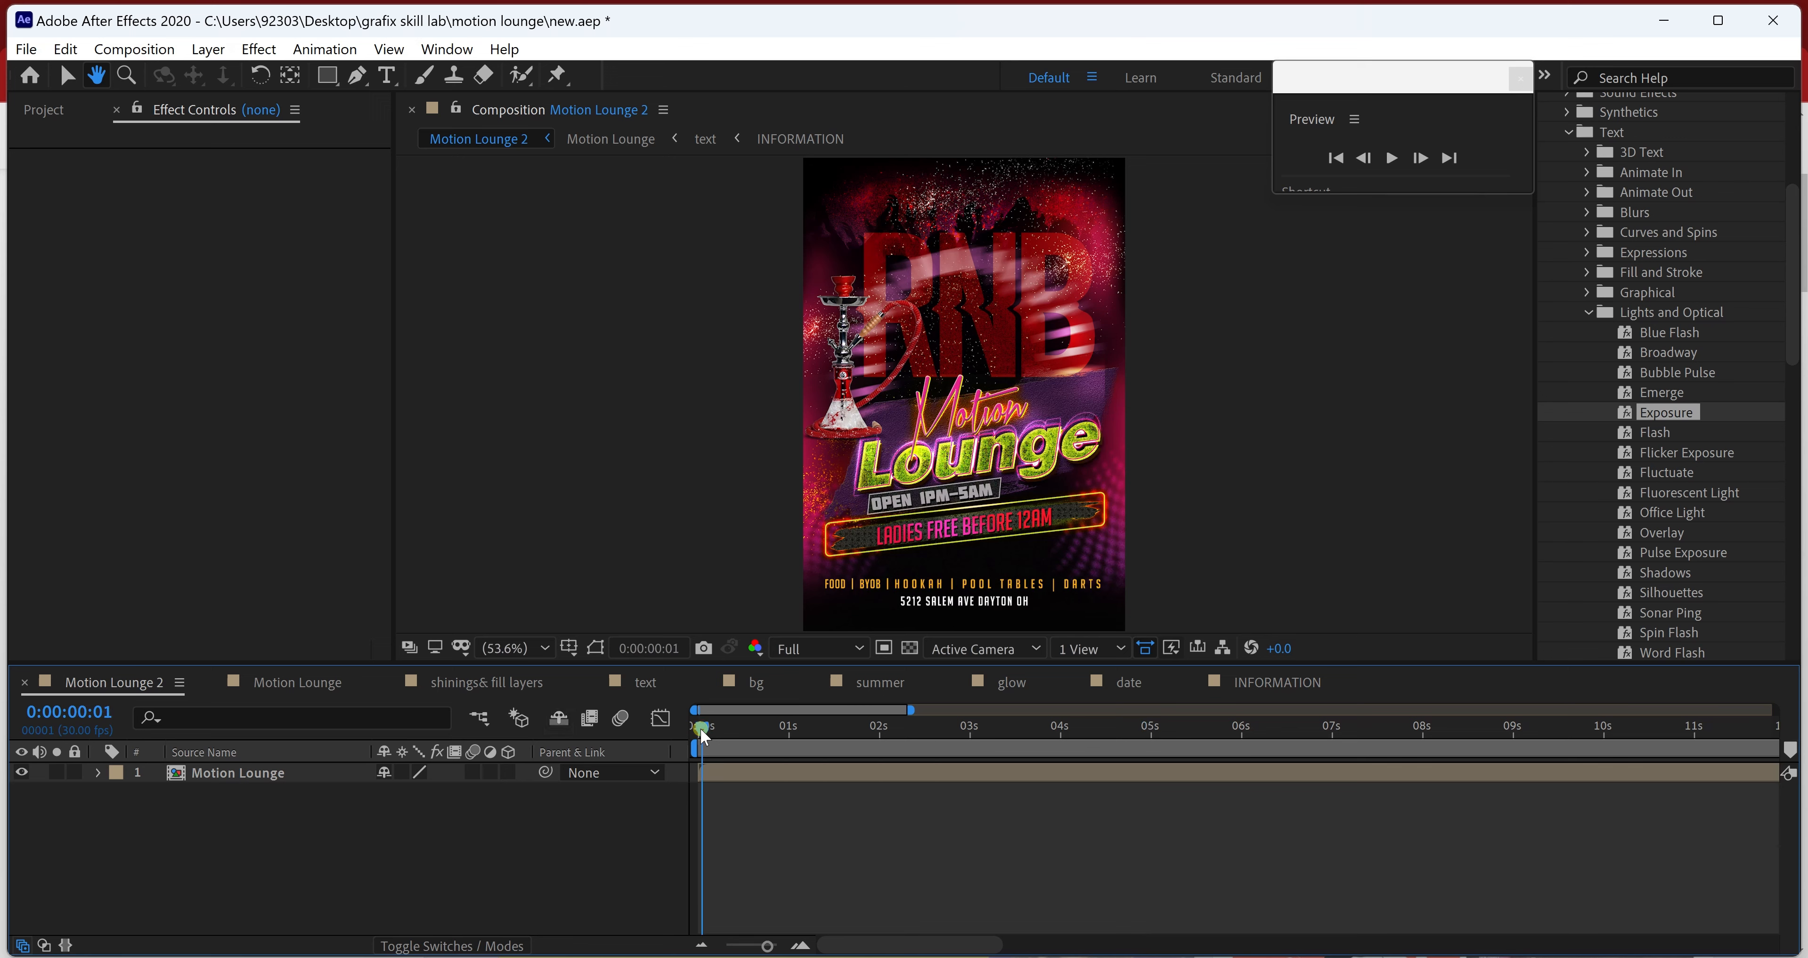
pyautogui.press('space')
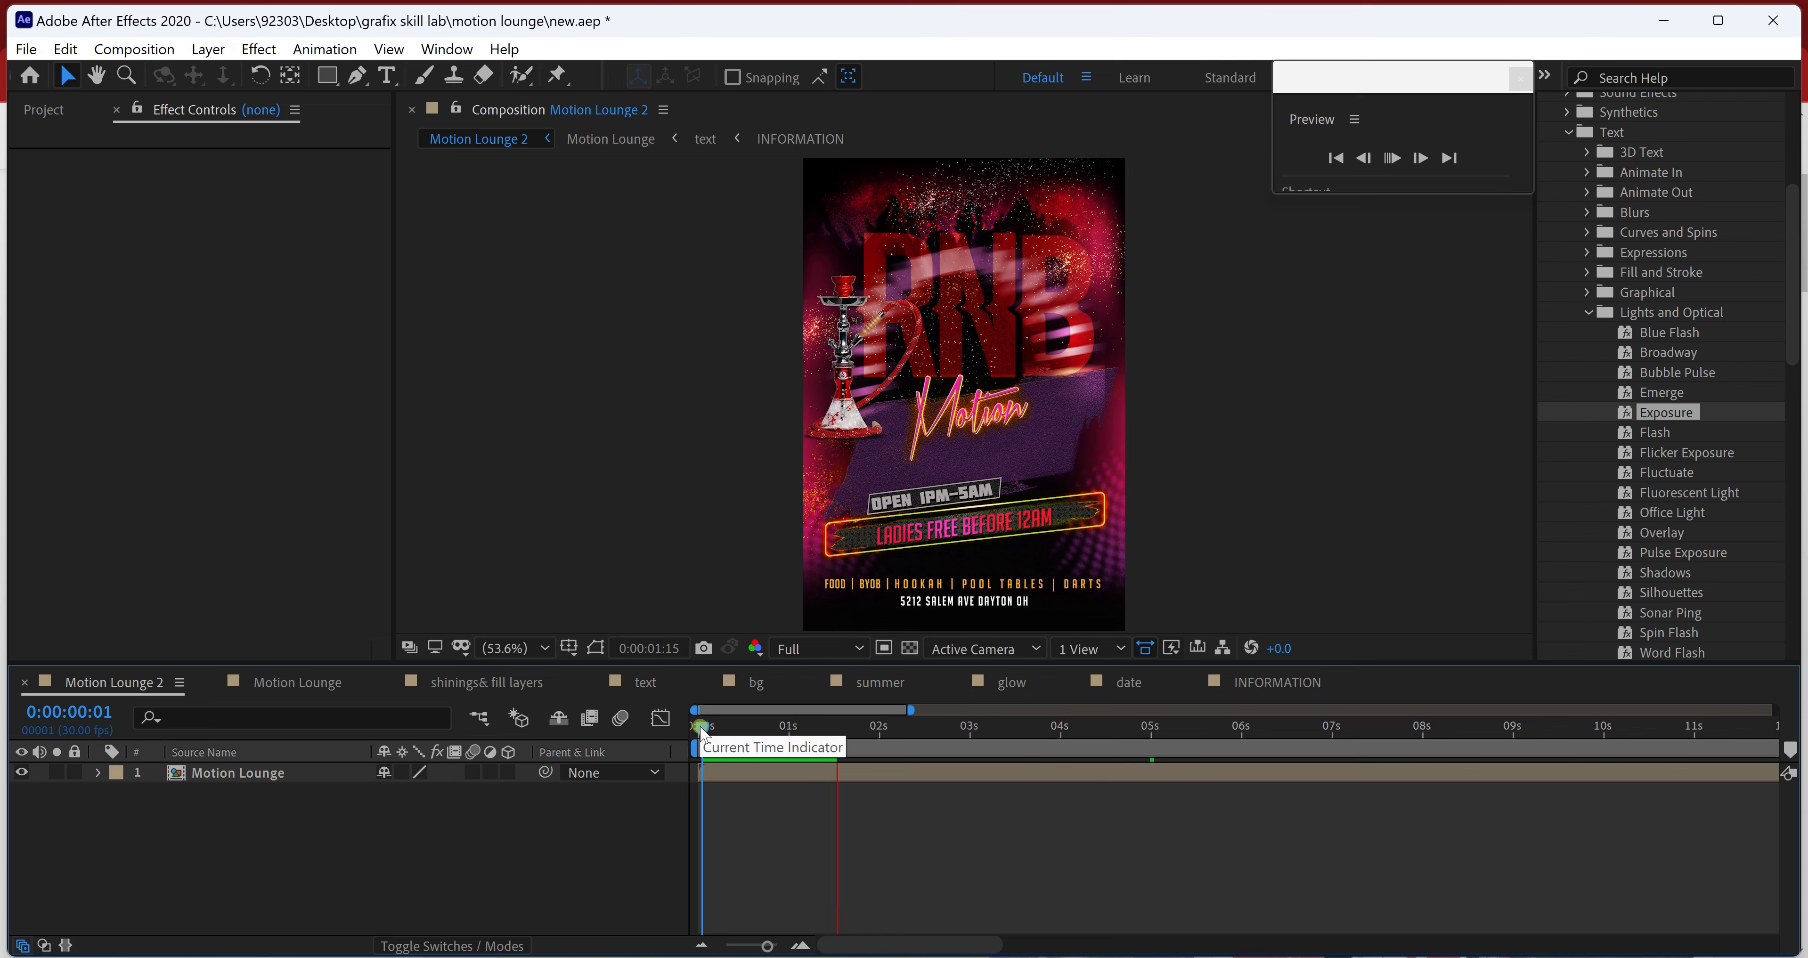
pyautogui.press('space')
pyautogui.press('space')
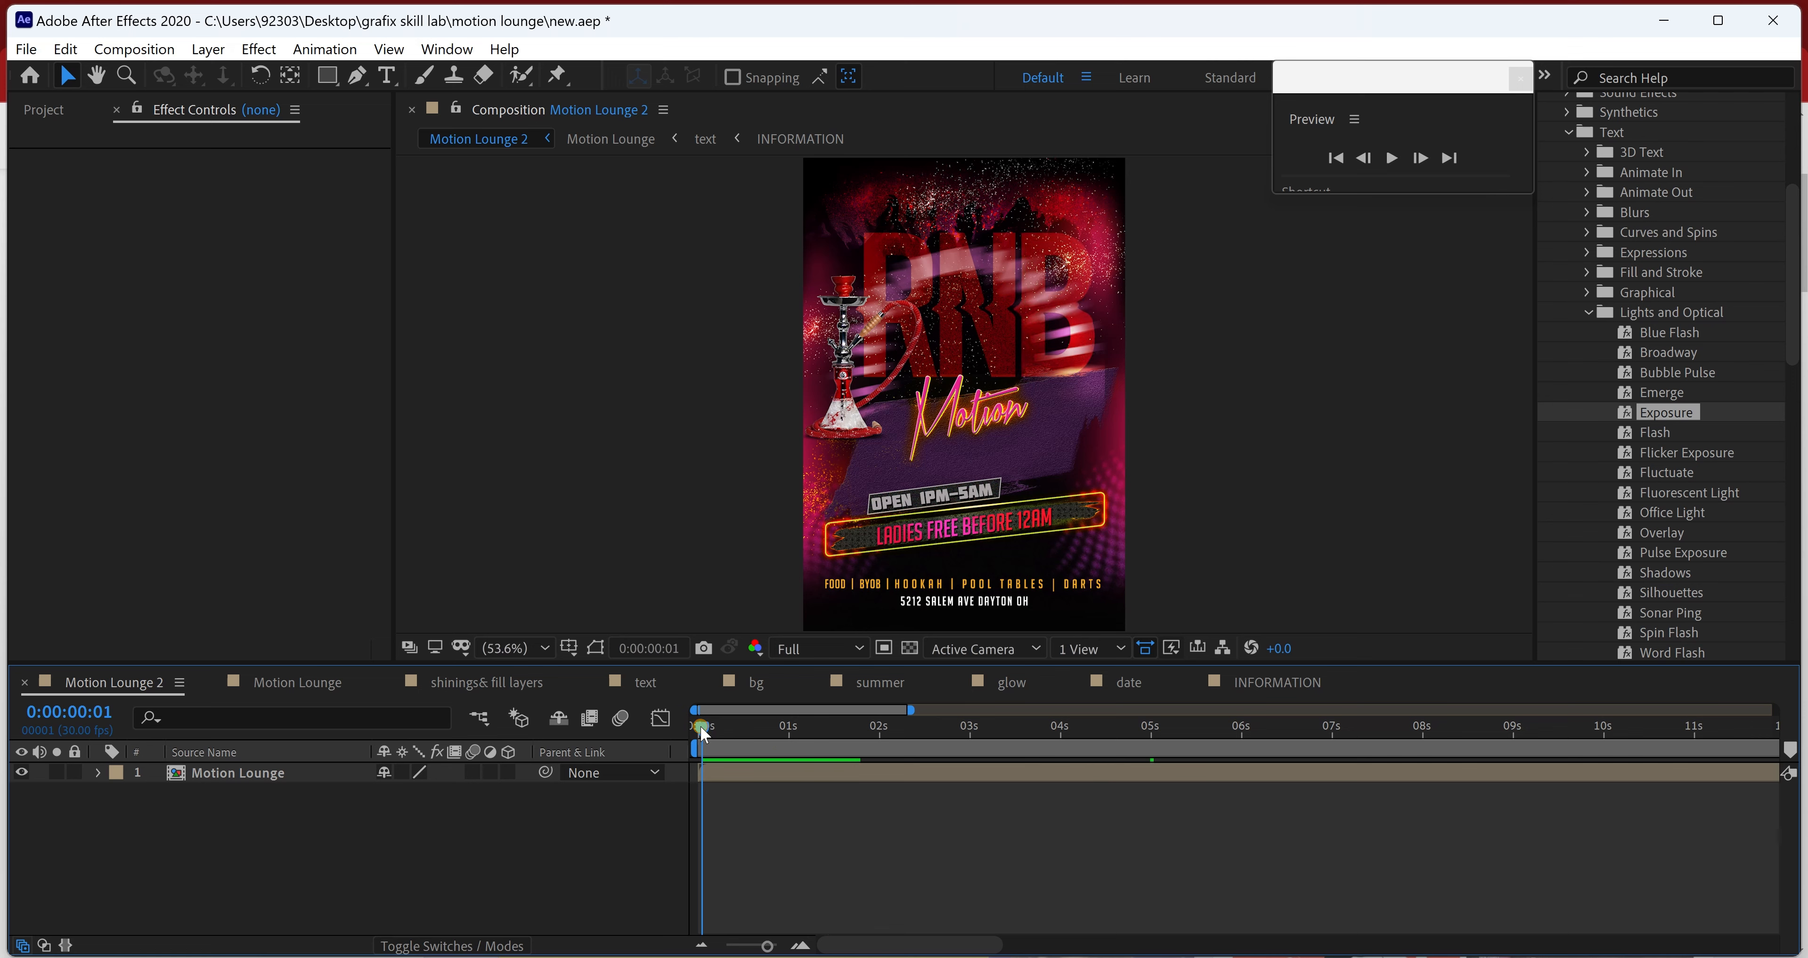
# - Apply the Flicker Exposure preset to the RnB text layer in INFORMATION and preview the flyer in Motion Lounge 2
pyautogui.click(1239, 684)
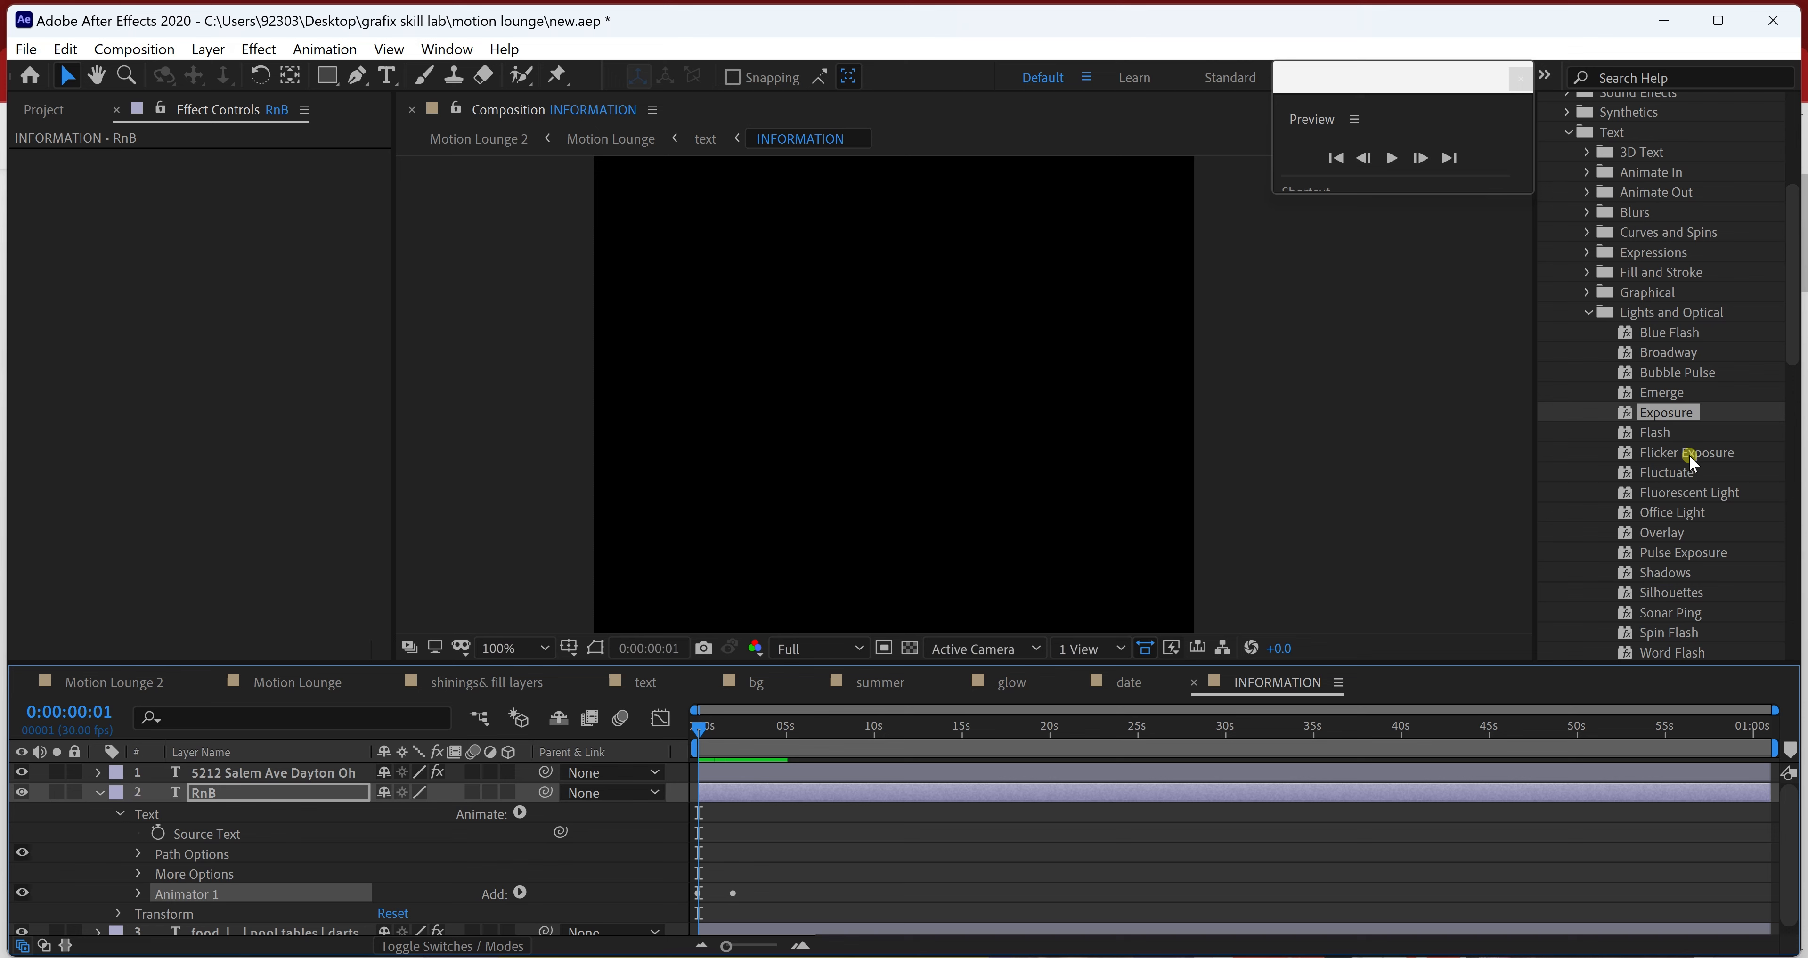
pyautogui.moveTo(1690, 459)
pyautogui.mouseDown()
pyautogui.moveTo(475, 821)
pyautogui.moveTo(323, 801)
pyautogui.moveTo(339, 796)
pyautogui.mouseUp()
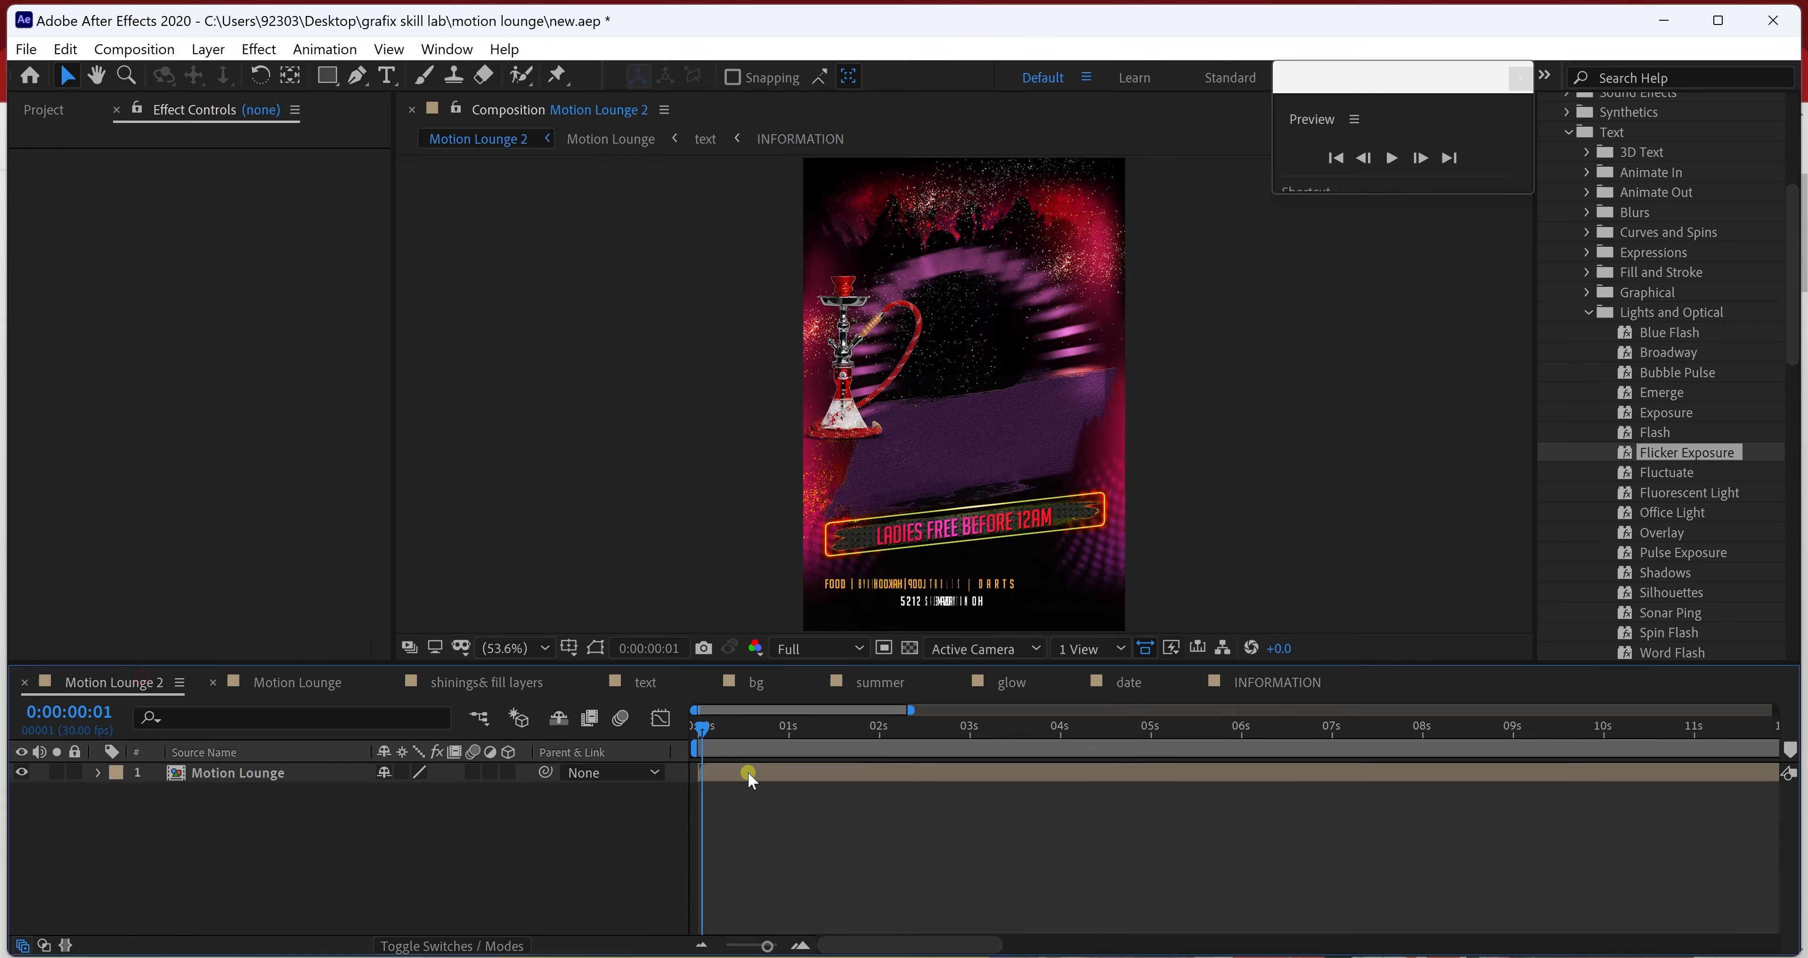
pyautogui.press('space')
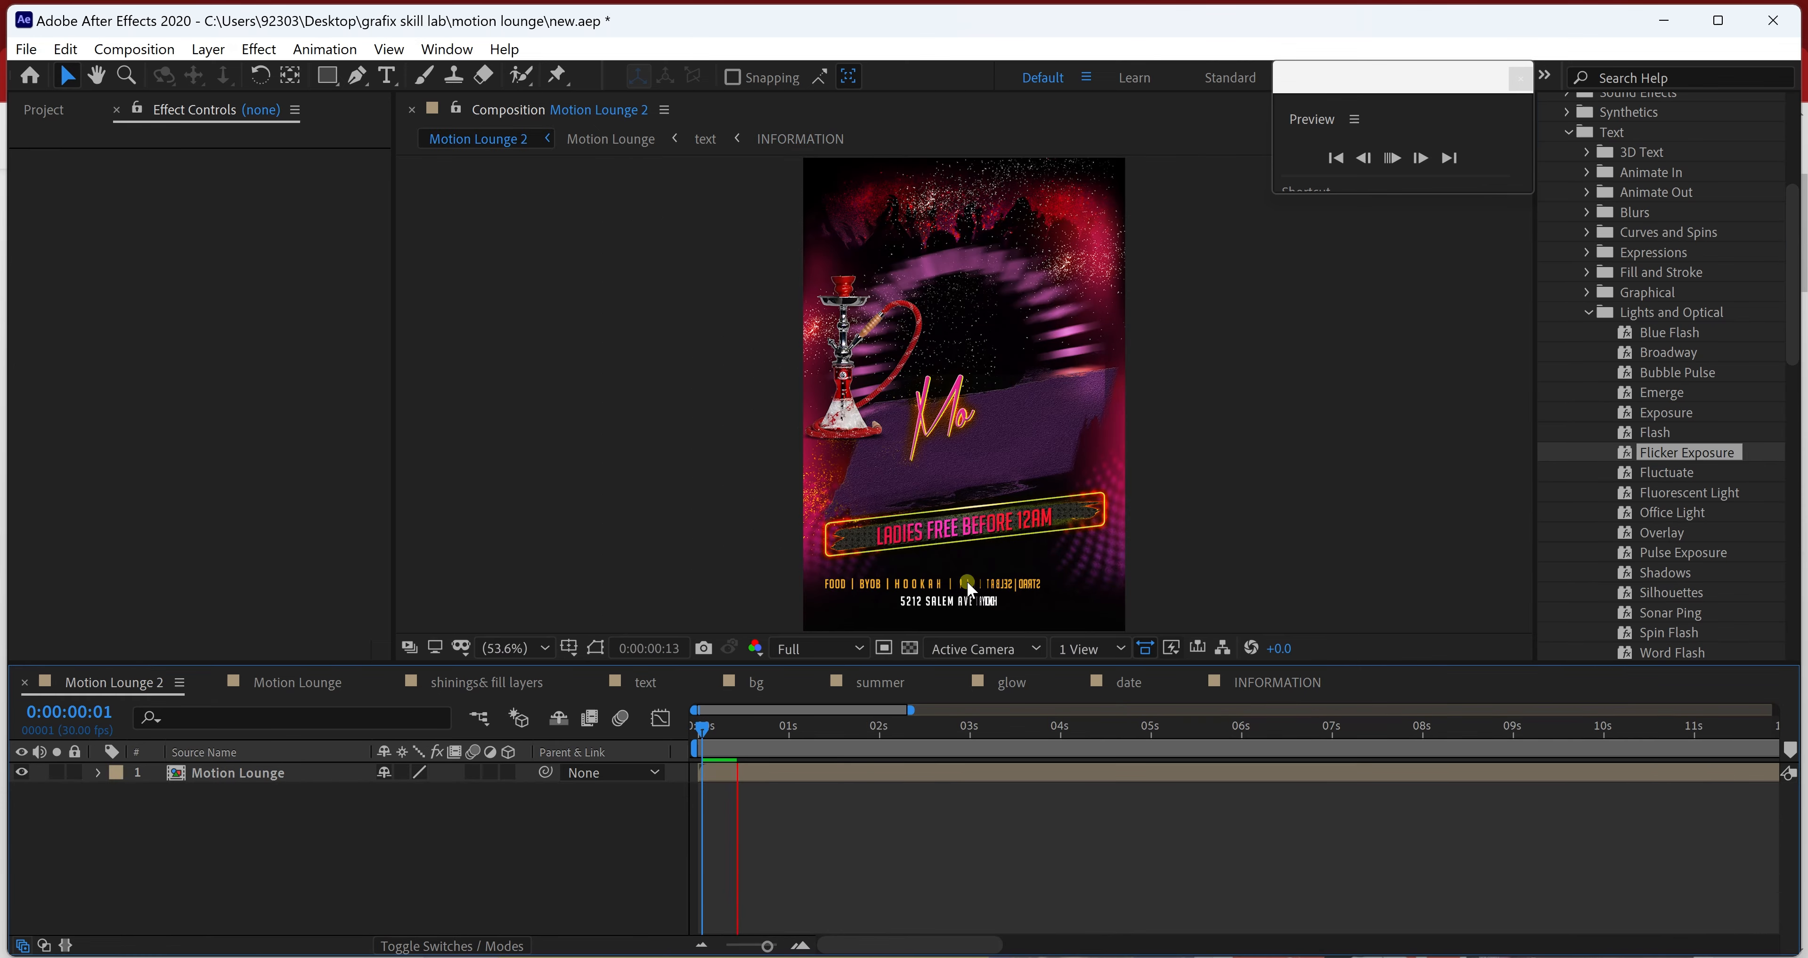
# - Preview the flyer animation in the Motion Lounge 2 composition from 0:00:00:24
pyautogui.moveTo(702, 731); pyautogui.dragTo(768, 741)
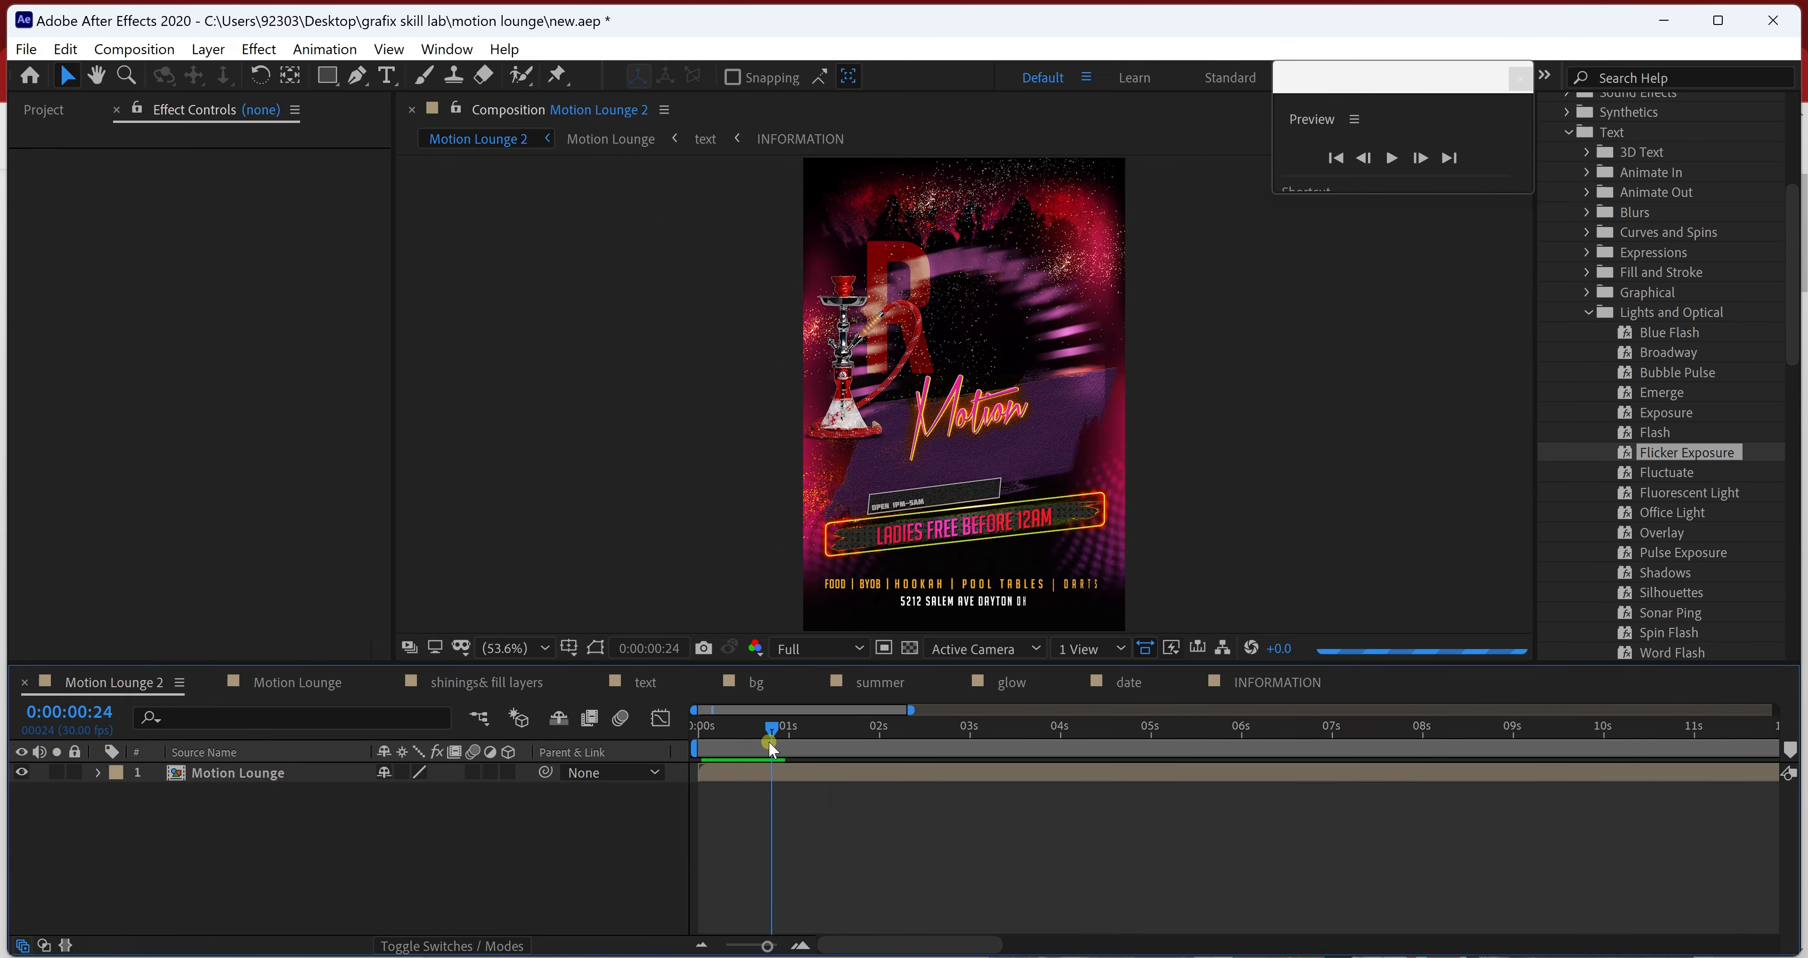
pyautogui.press('space')
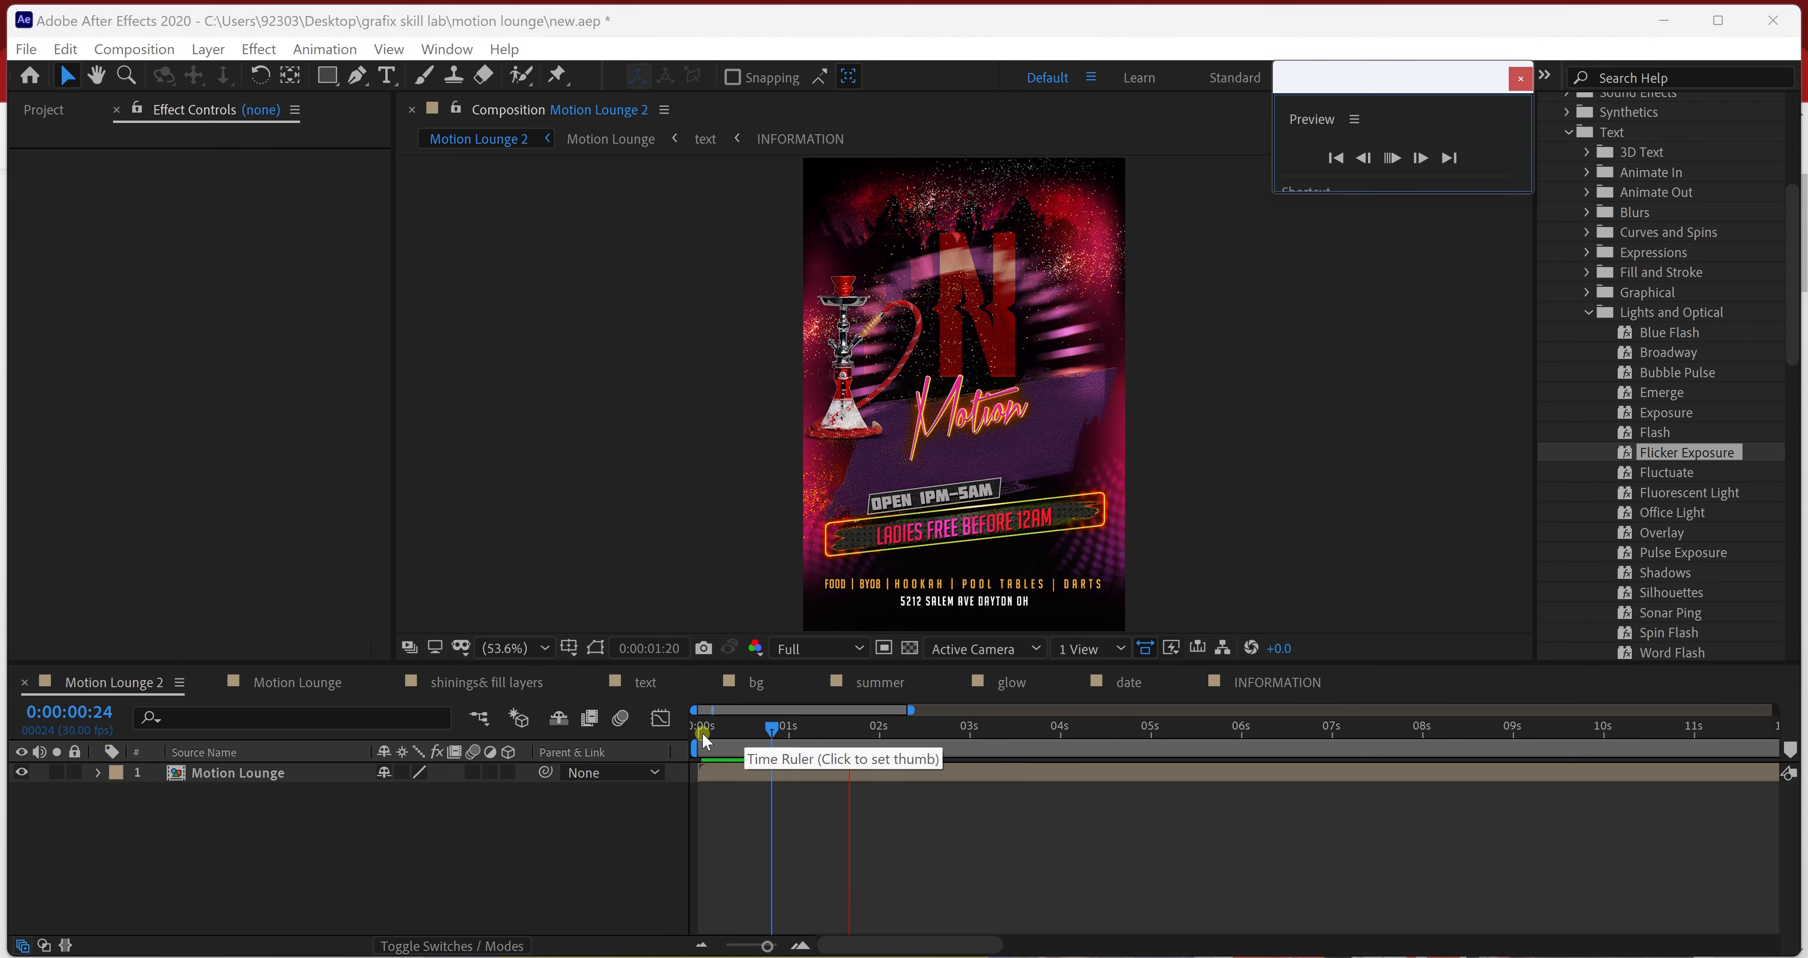
pyautogui.click(702, 732)
# - In the bg composition, set a Position keyframe for the center shape layer at 0:00:01:01 and move the time to 0:00:00:07
pyautogui.click(228, 816)
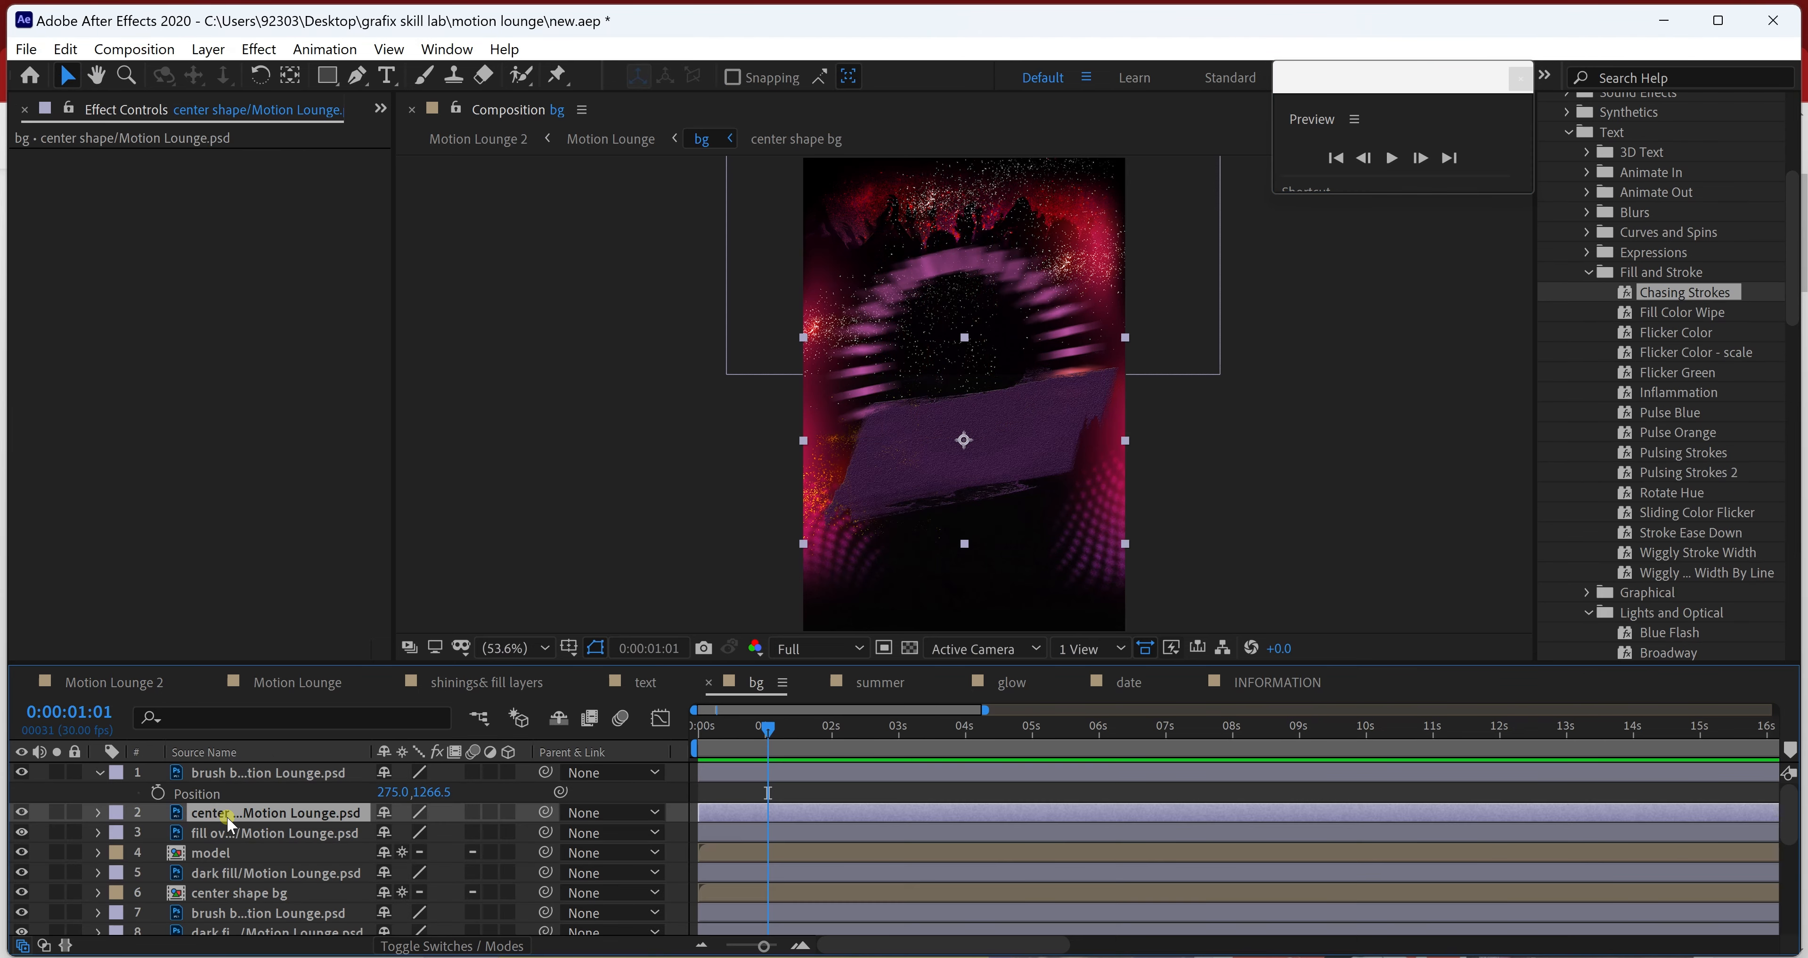
pyautogui.press('p')
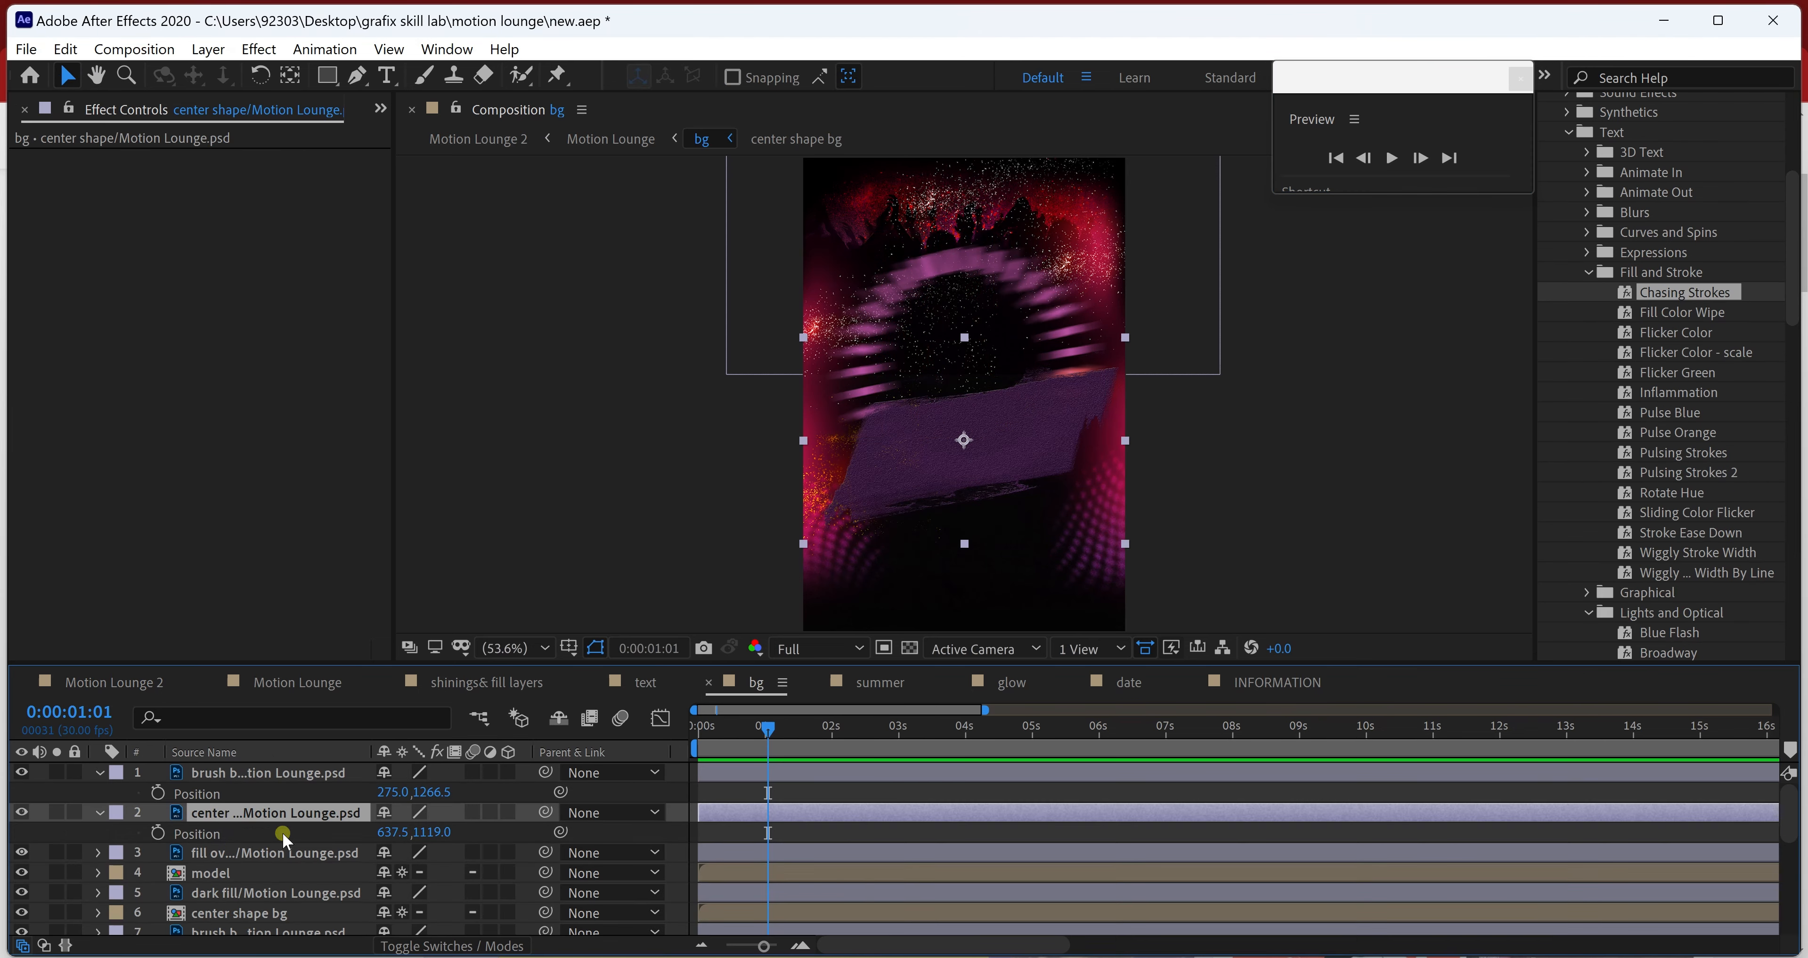
pyautogui.click(157, 832)
pyautogui.moveTo(502, 775); pyautogui.dragTo(714, 733)
# - Try sliding the center shape in from beyond the canvas's right edge, preview it, and undo the move
pyautogui.moveTo(1021, 456); pyautogui.dragTo(1363, 446)
pyautogui.press('space')
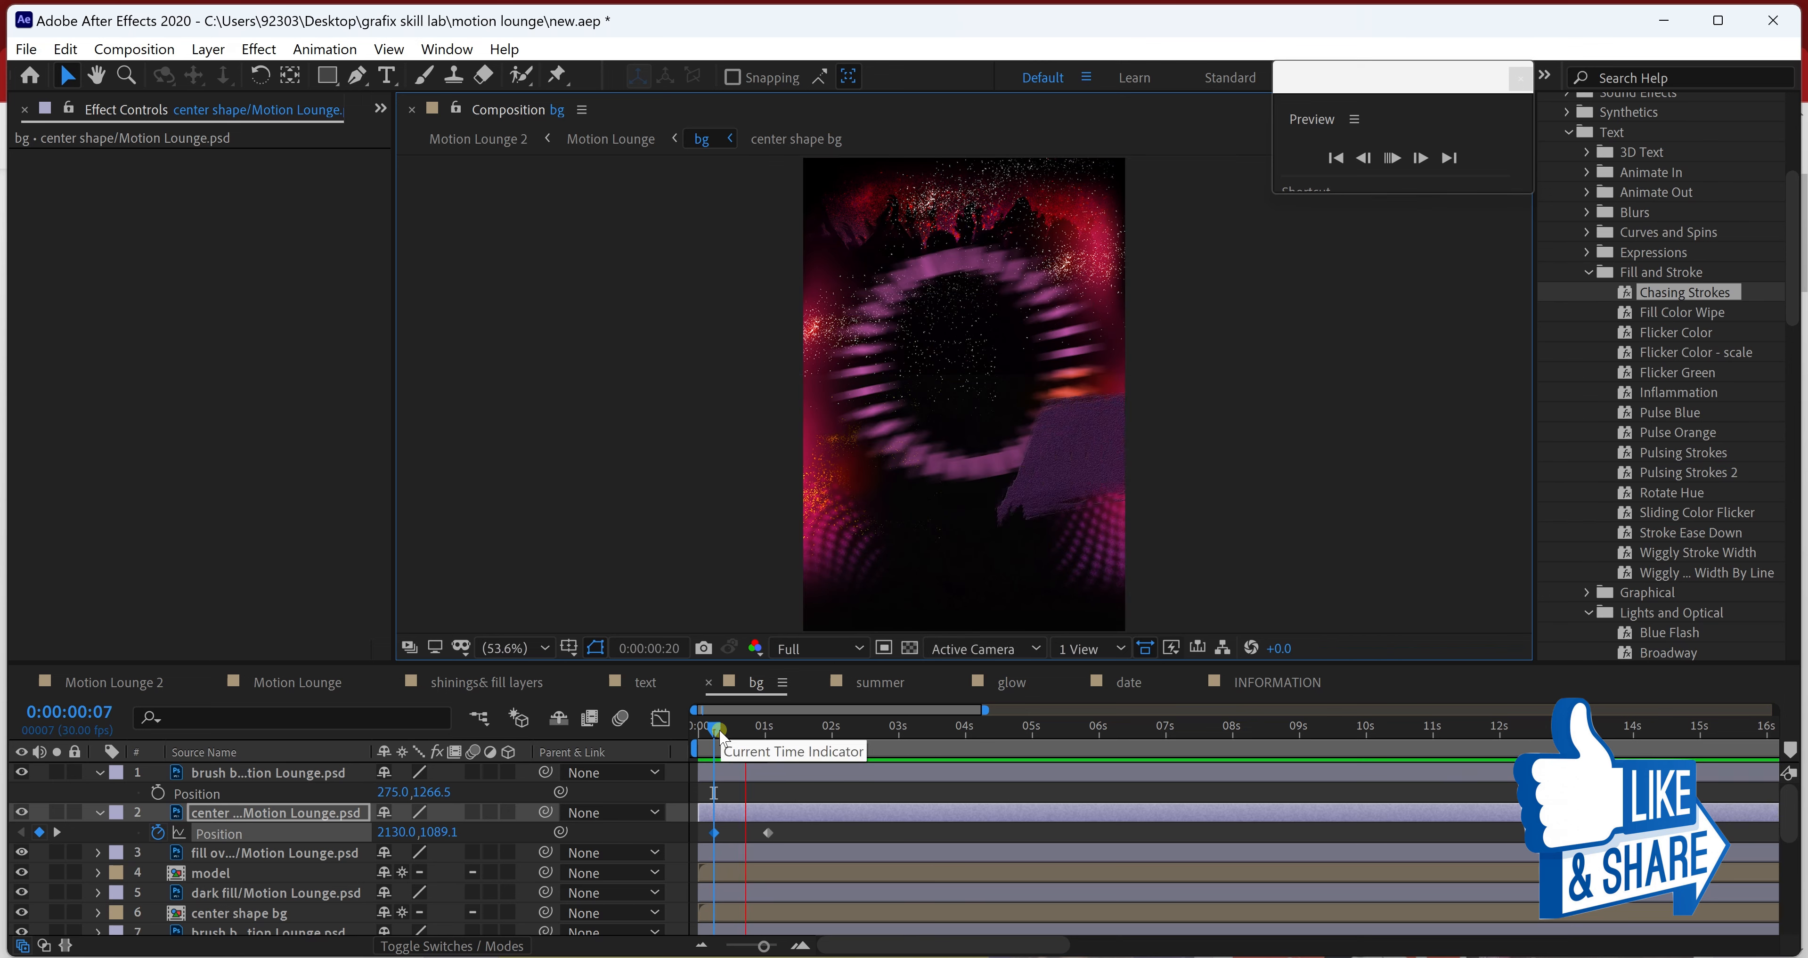
pyautogui.press('space')
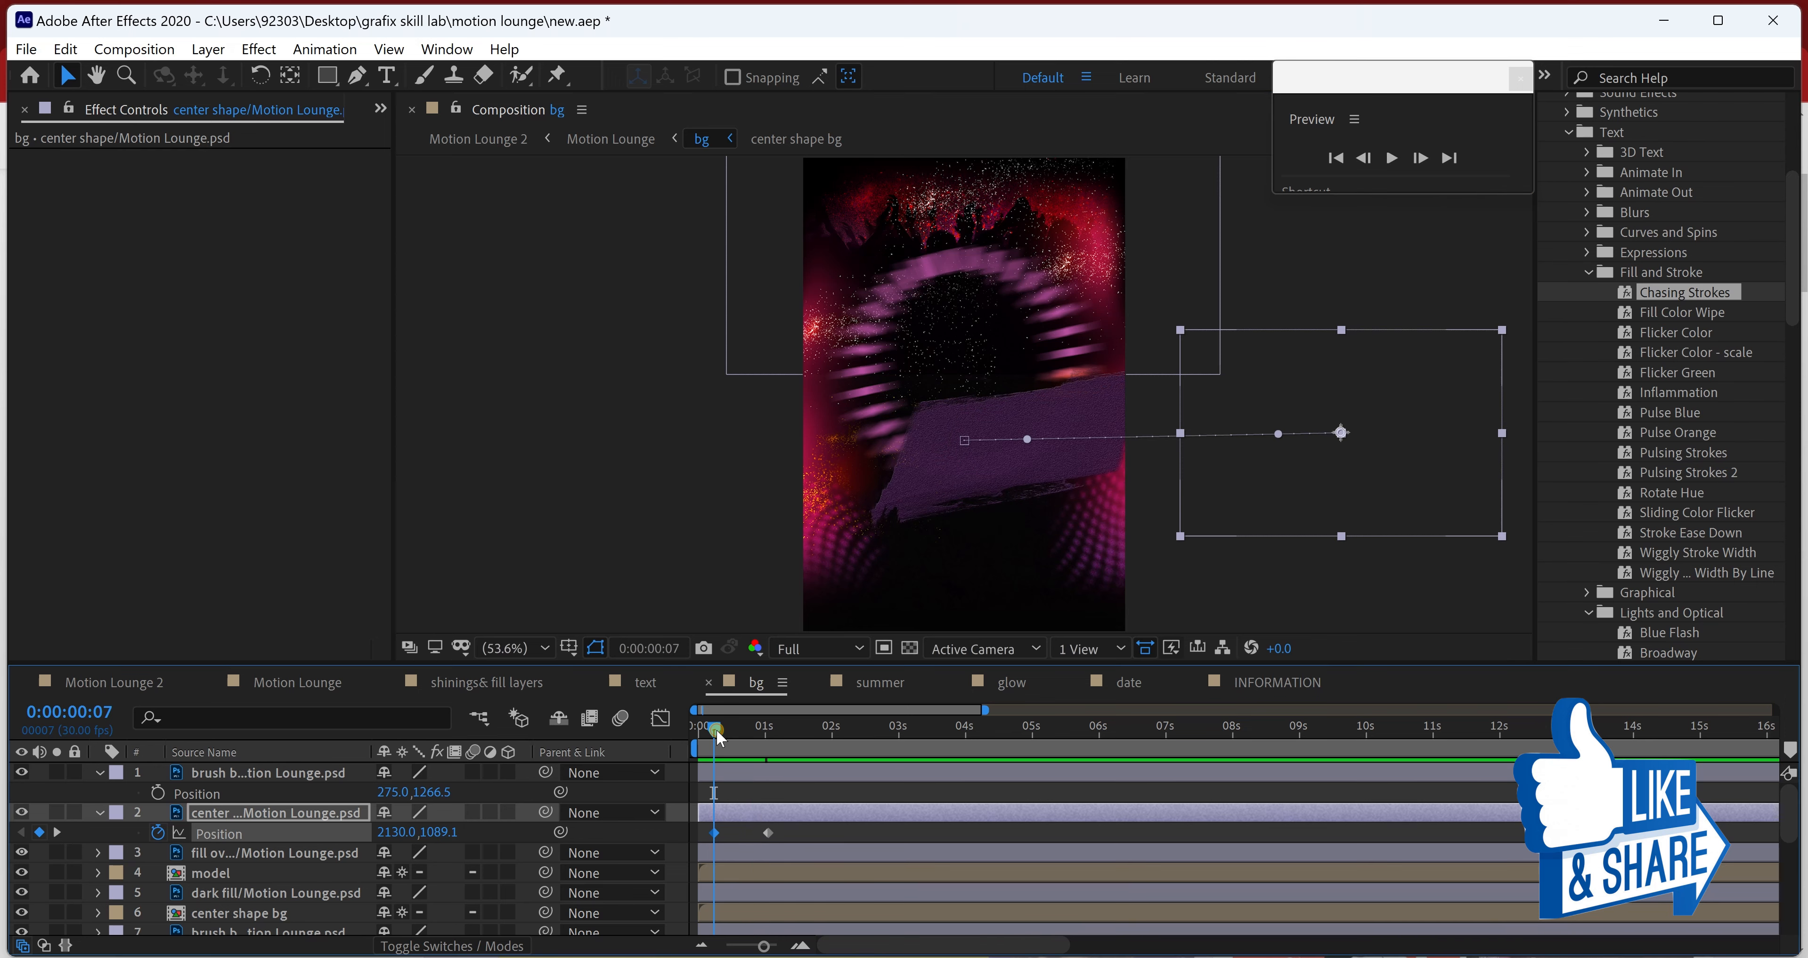
pyautogui.hotkey('ctrl', 'z')
# - Move the center shape beyond the canvas's left edge at 0:00:00:07 and enable motion blur for its layer
pyautogui.moveTo(930, 440); pyautogui.dragTo(617, 441)
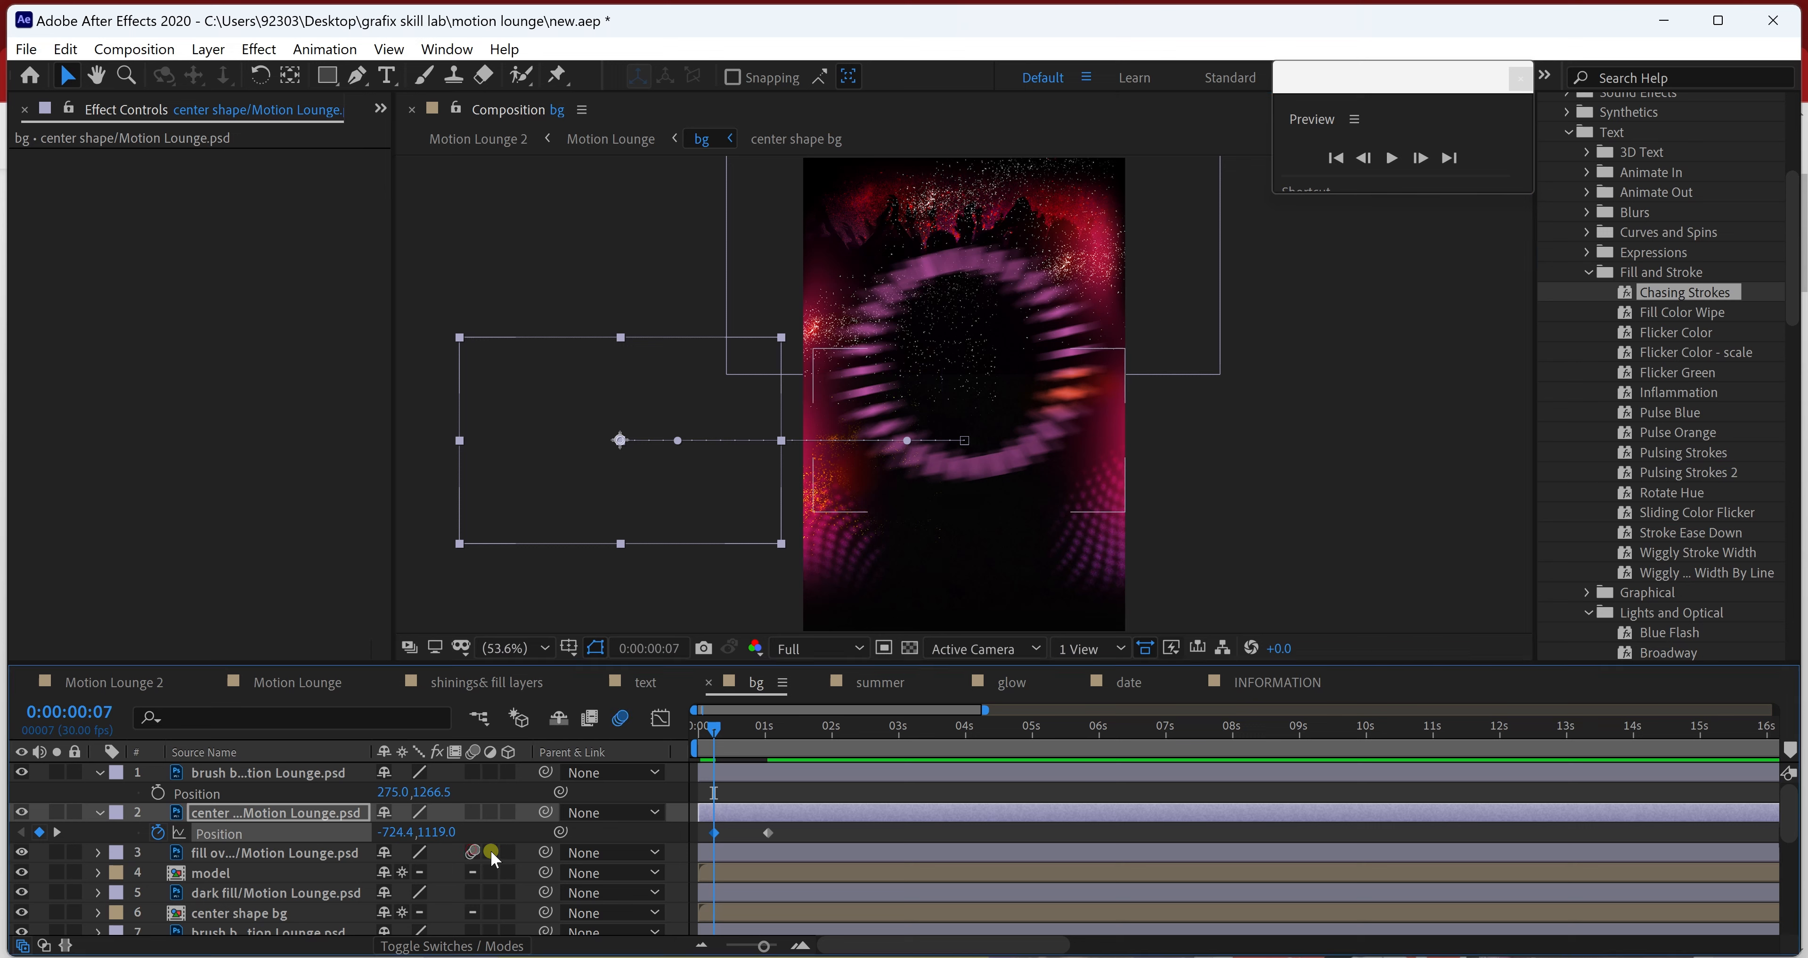
pyautogui.click(472, 812)
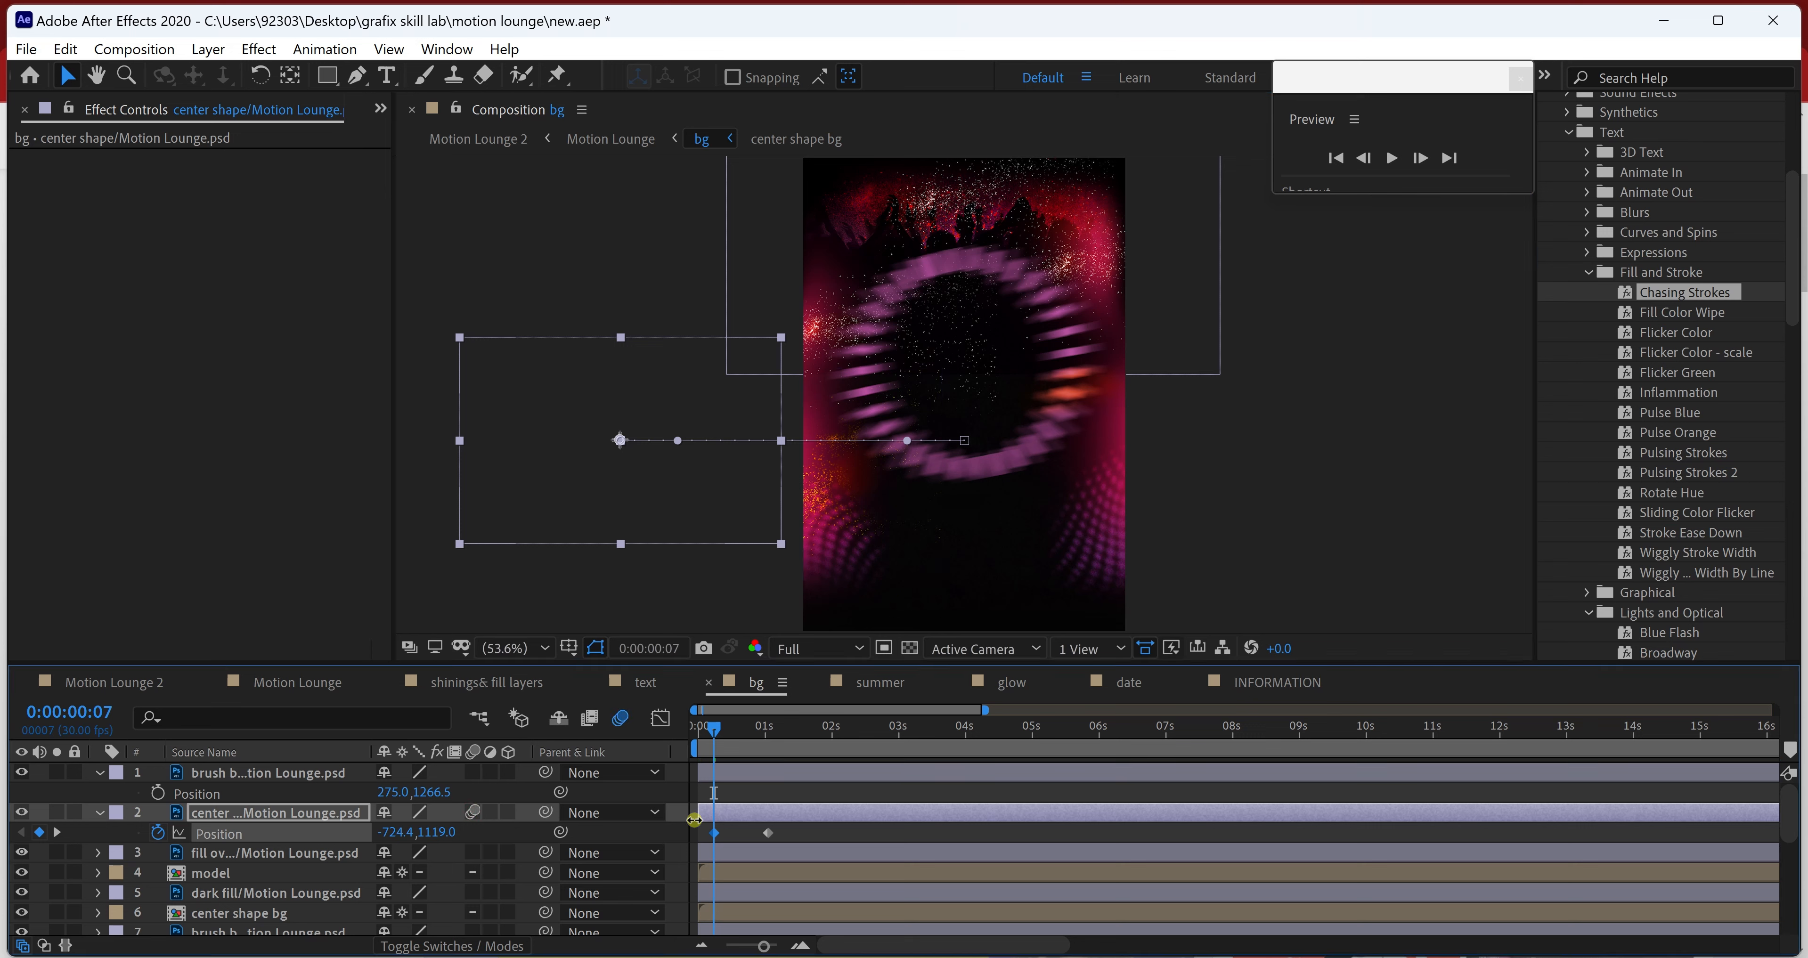
# - Apply Easy Ease to the center shape layer's Position keyframes
pyautogui.click(695, 838)
pyautogui.click(765, 838)
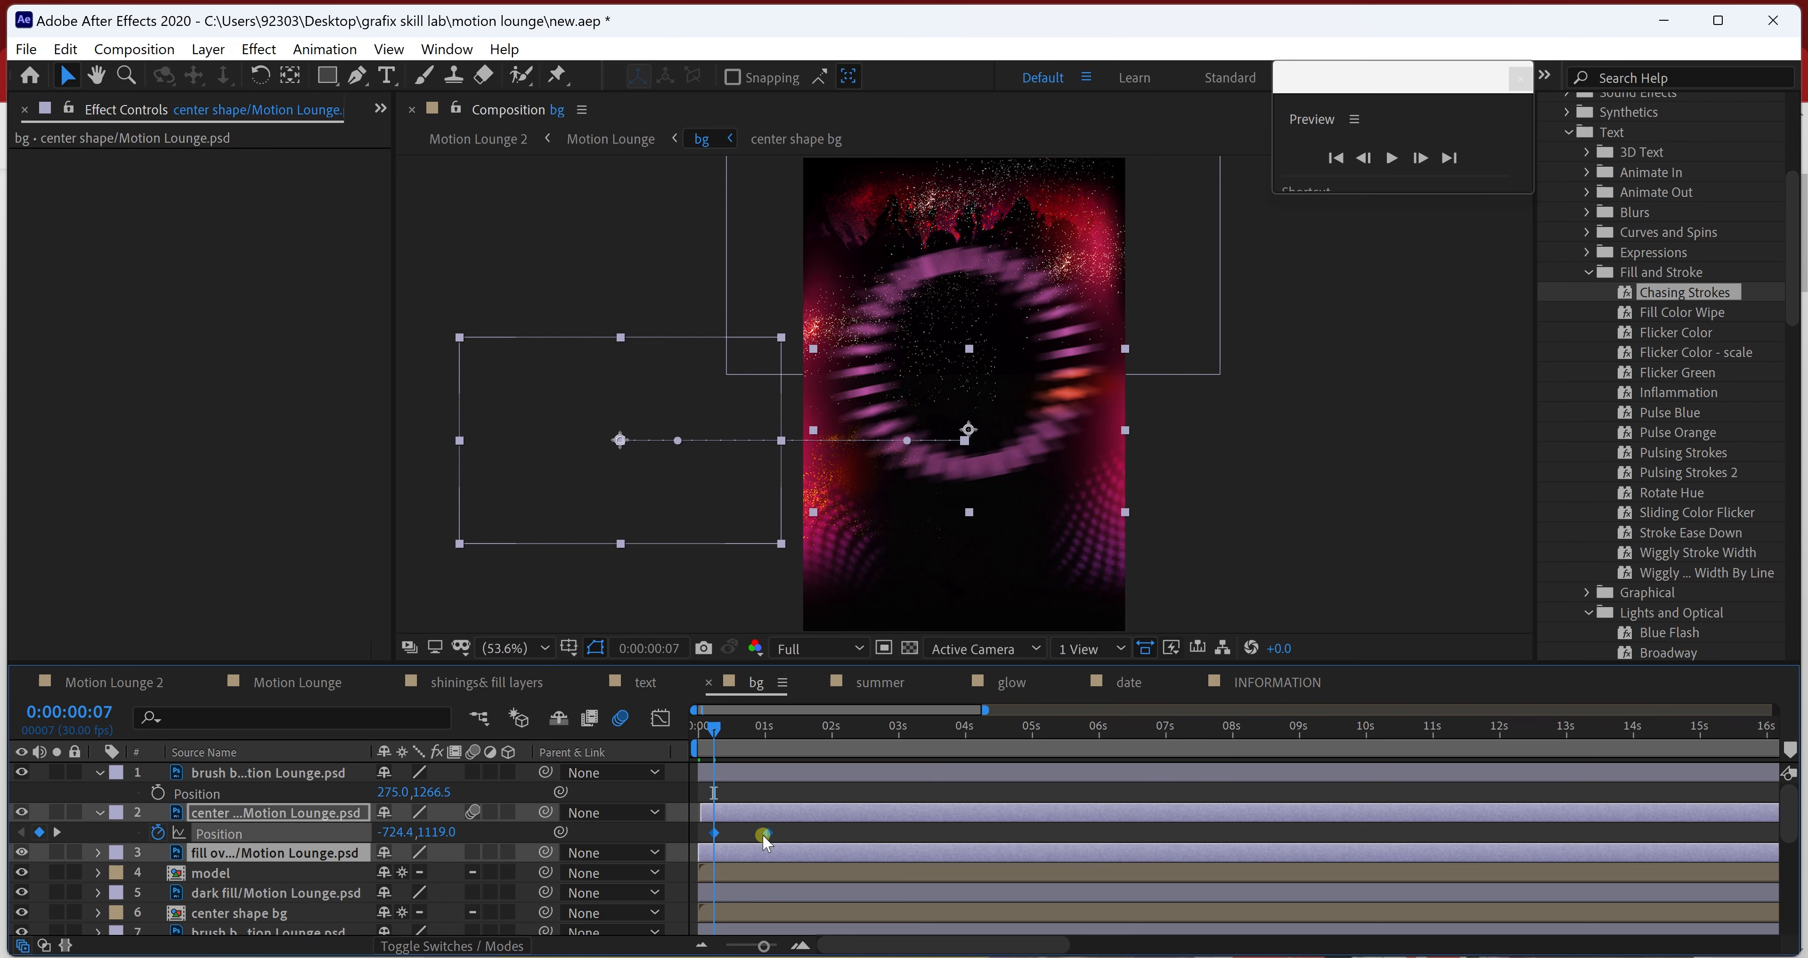
pyautogui.rightClick(773, 834)
pyautogui.moveTo(835, 831)
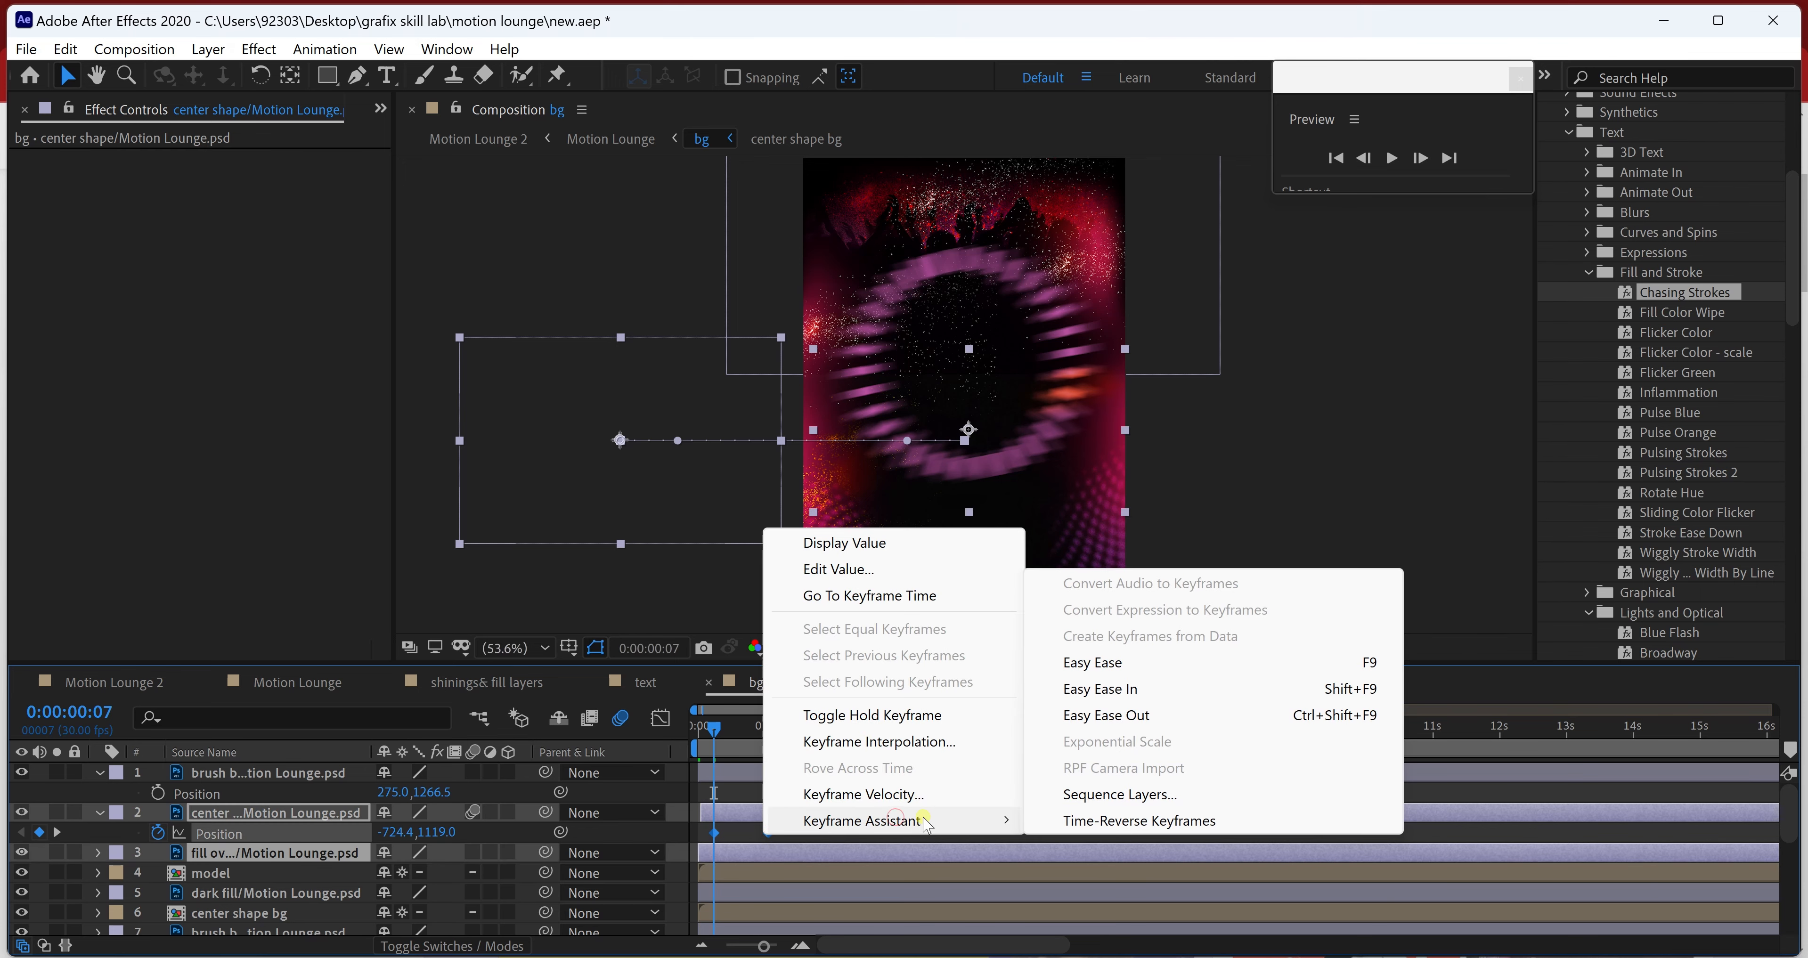
pyautogui.click(1092, 663)
pyautogui.hotkey('shift', ',')
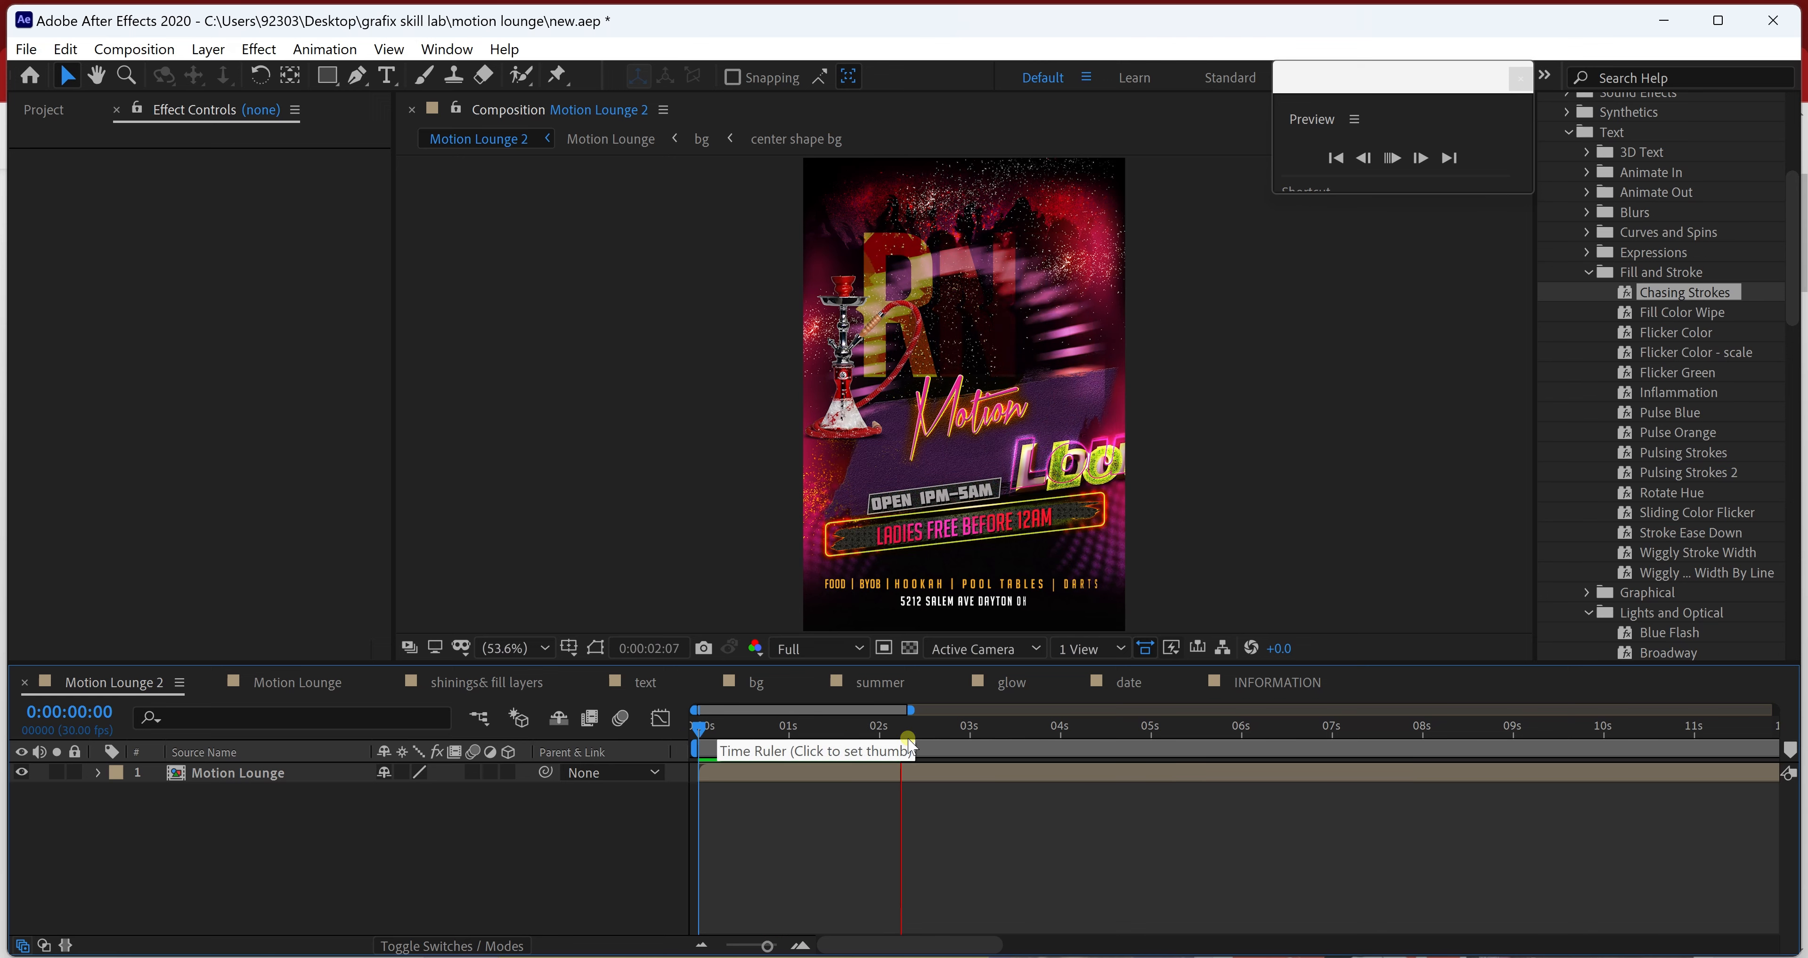
# - Preview the flyer animation in the Motion Lounge 2 composition from 0:00:00:00
pyautogui.press('space')
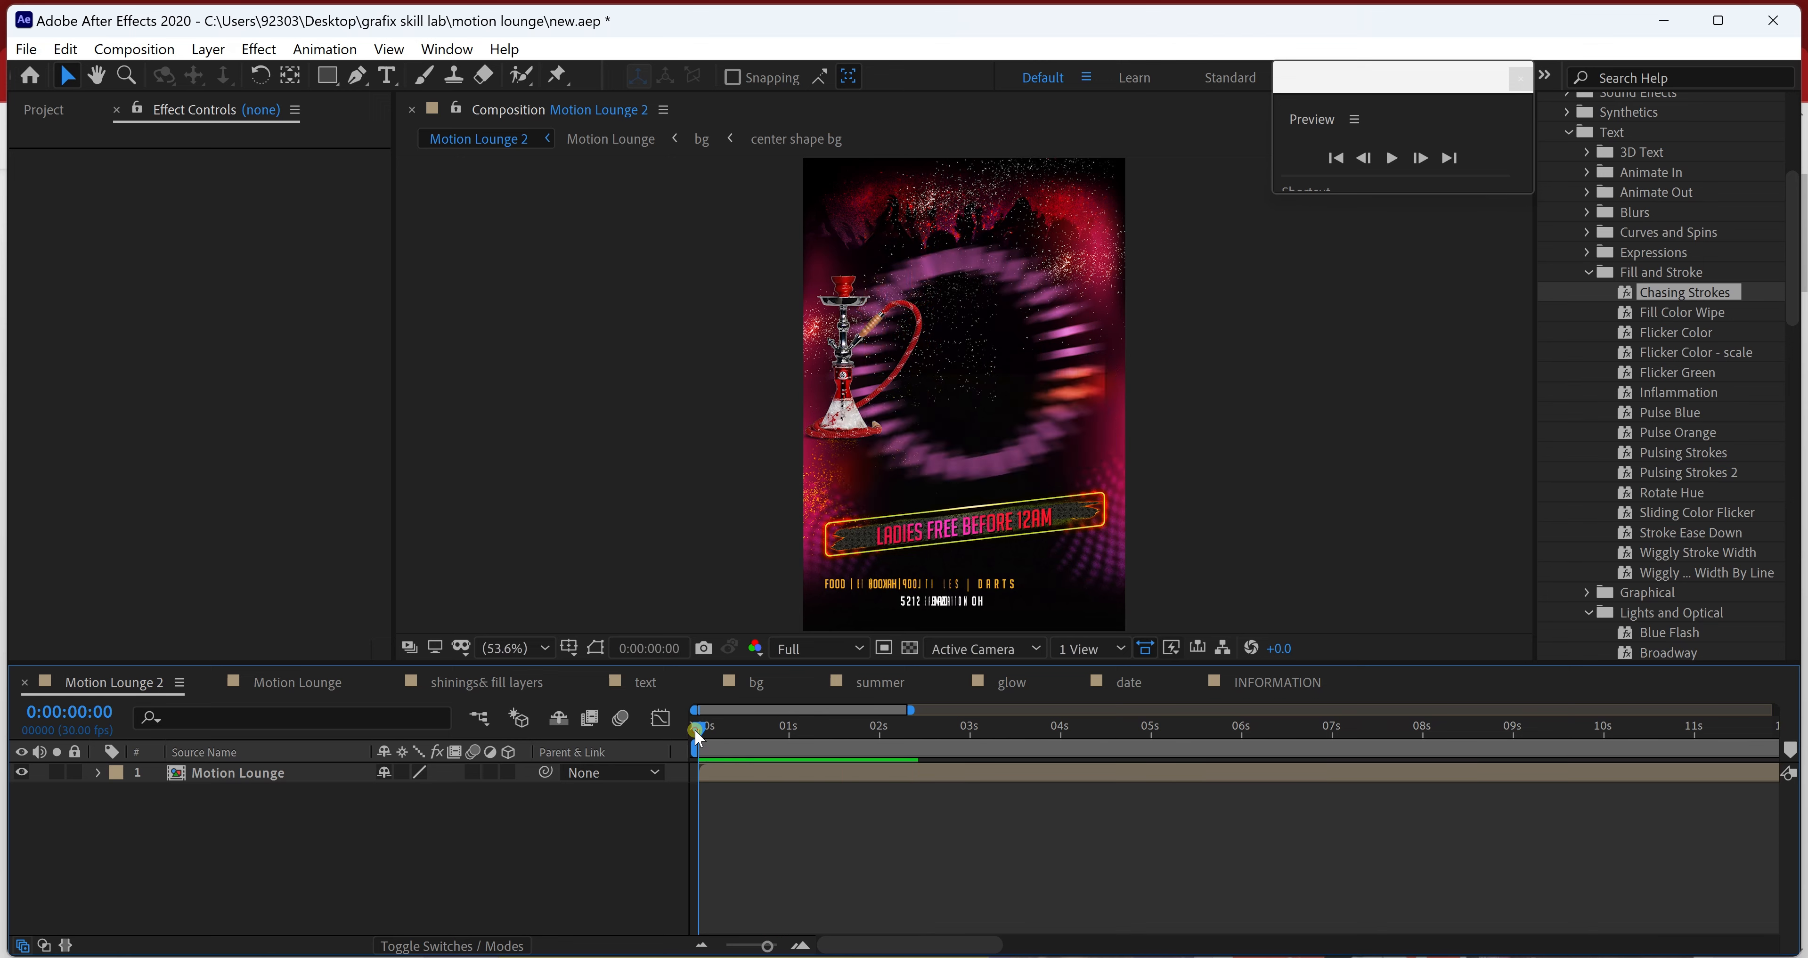
pyautogui.press('space')
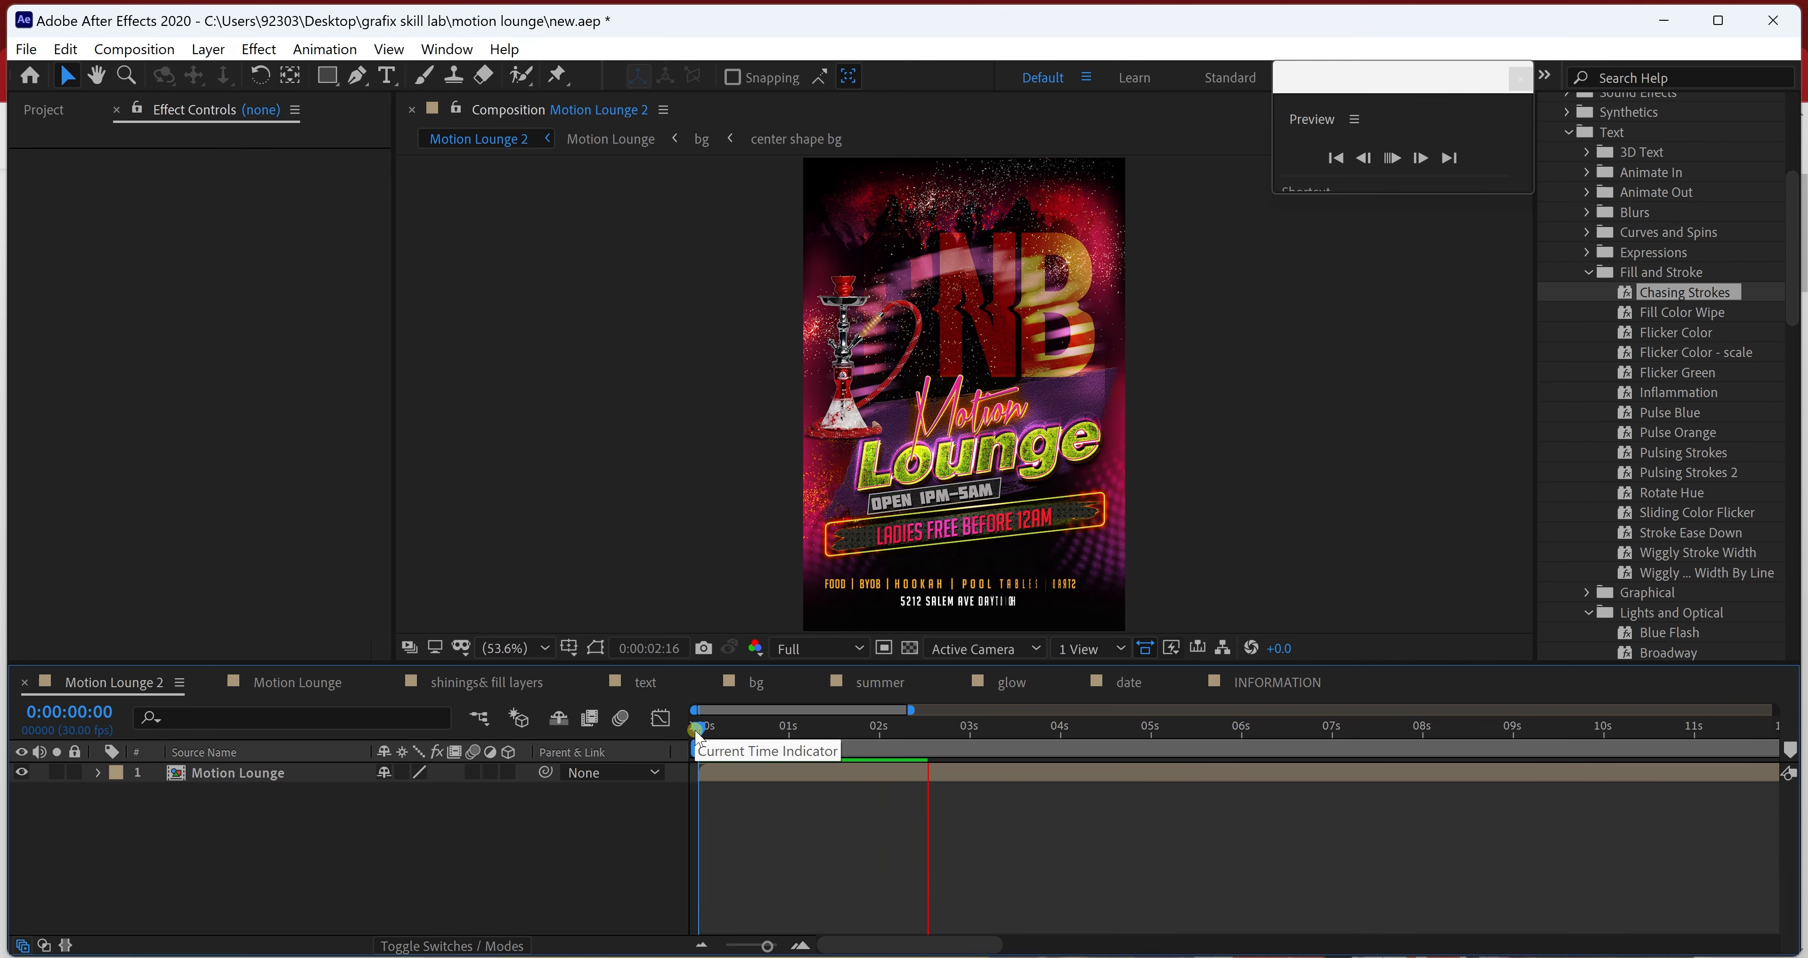
pyautogui.press('space')
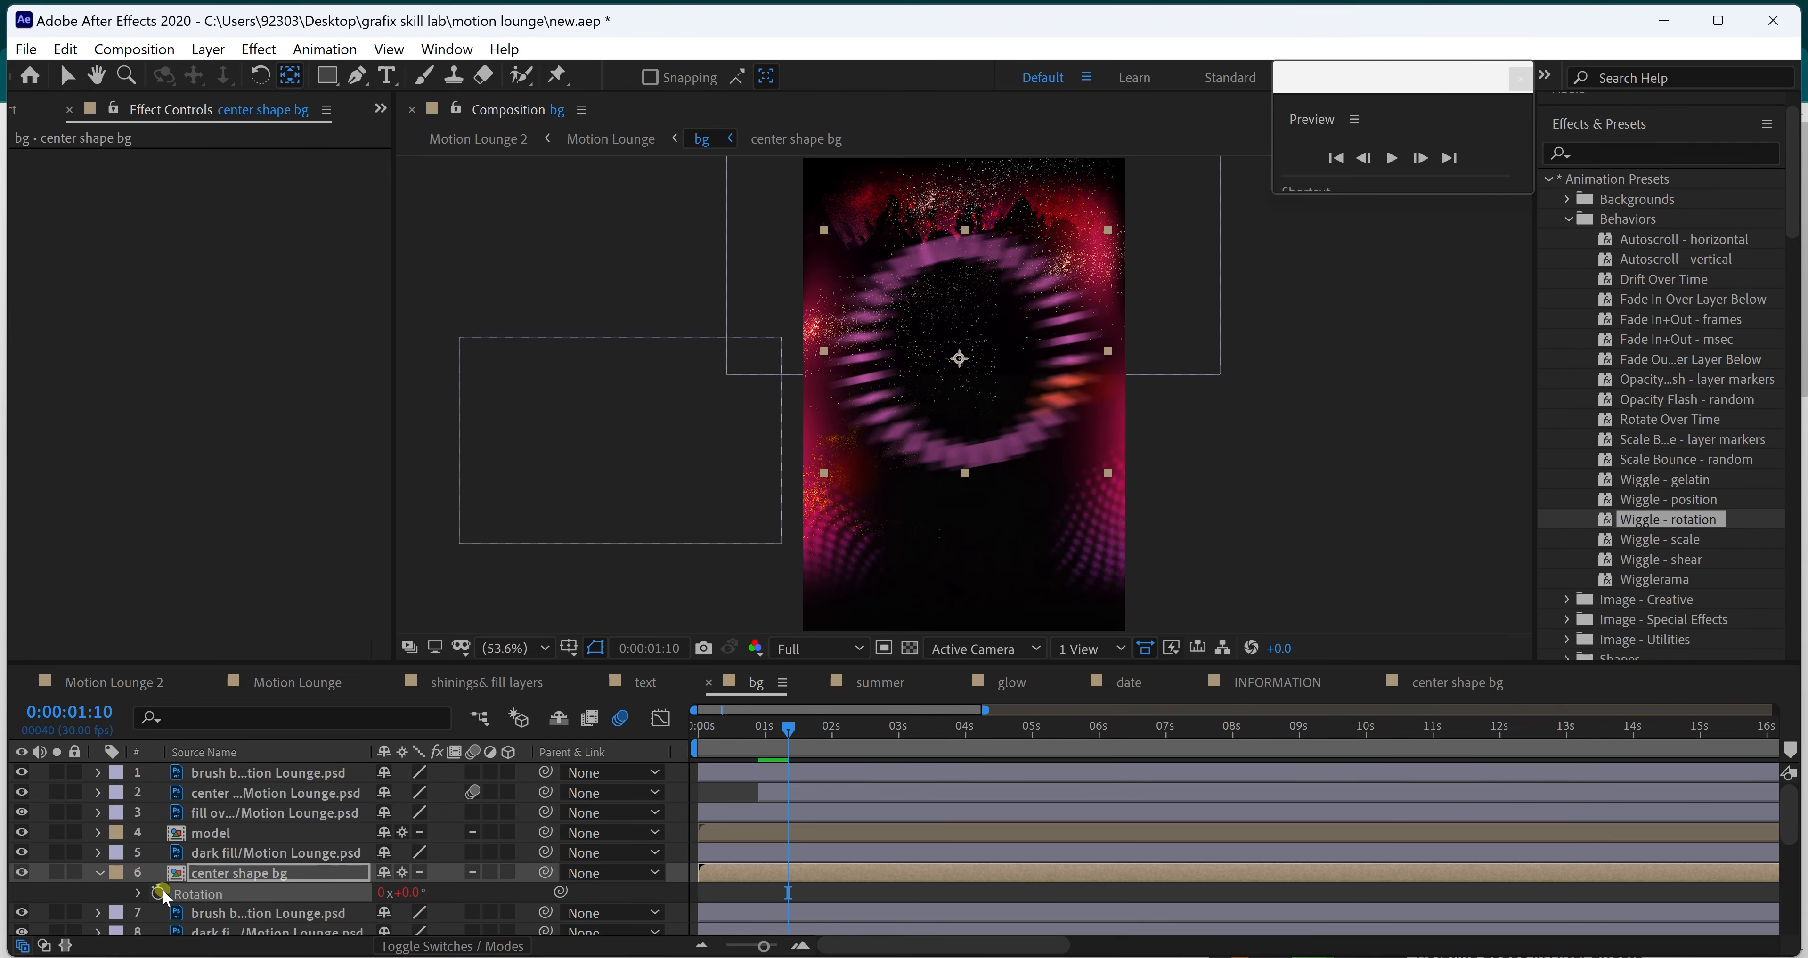
# - Add the expression time*100 to the Rotation of the center shape bg layer in the bg composition
pyautogui.keyDown('alt'); pyautogui.click(156, 892); pyautogui.keyUp('alt')
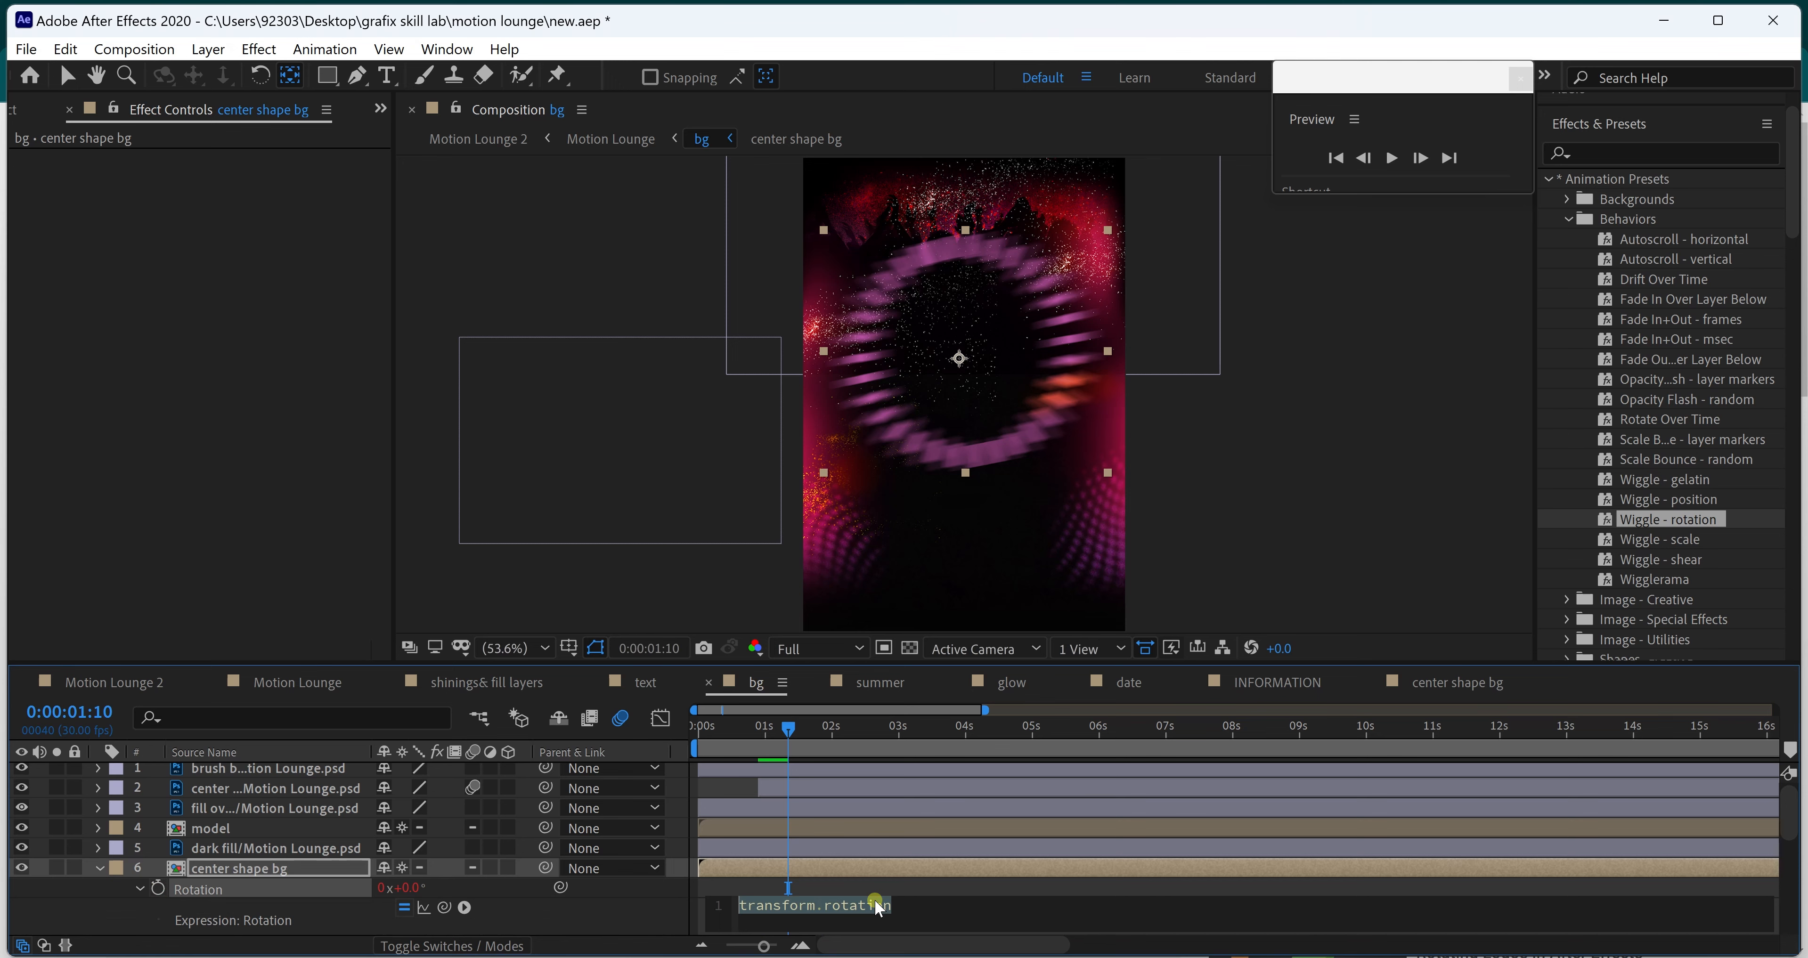
pyautogui.write('time')
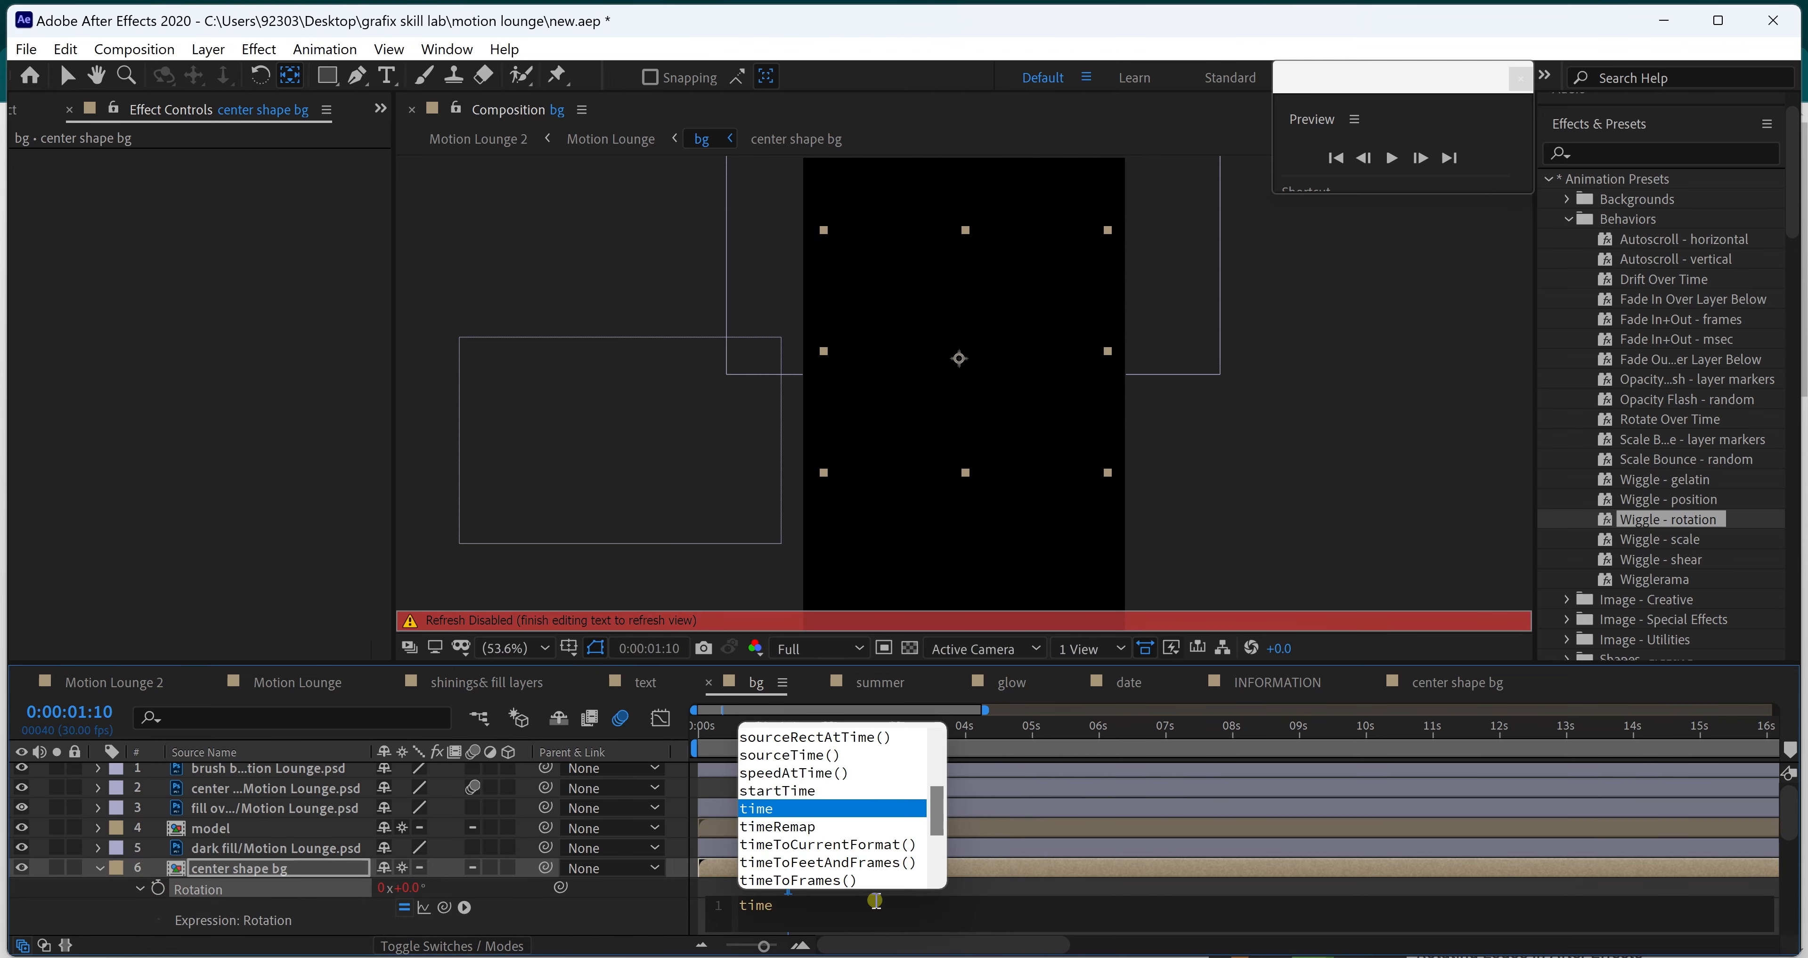
pyautogui.write('*')
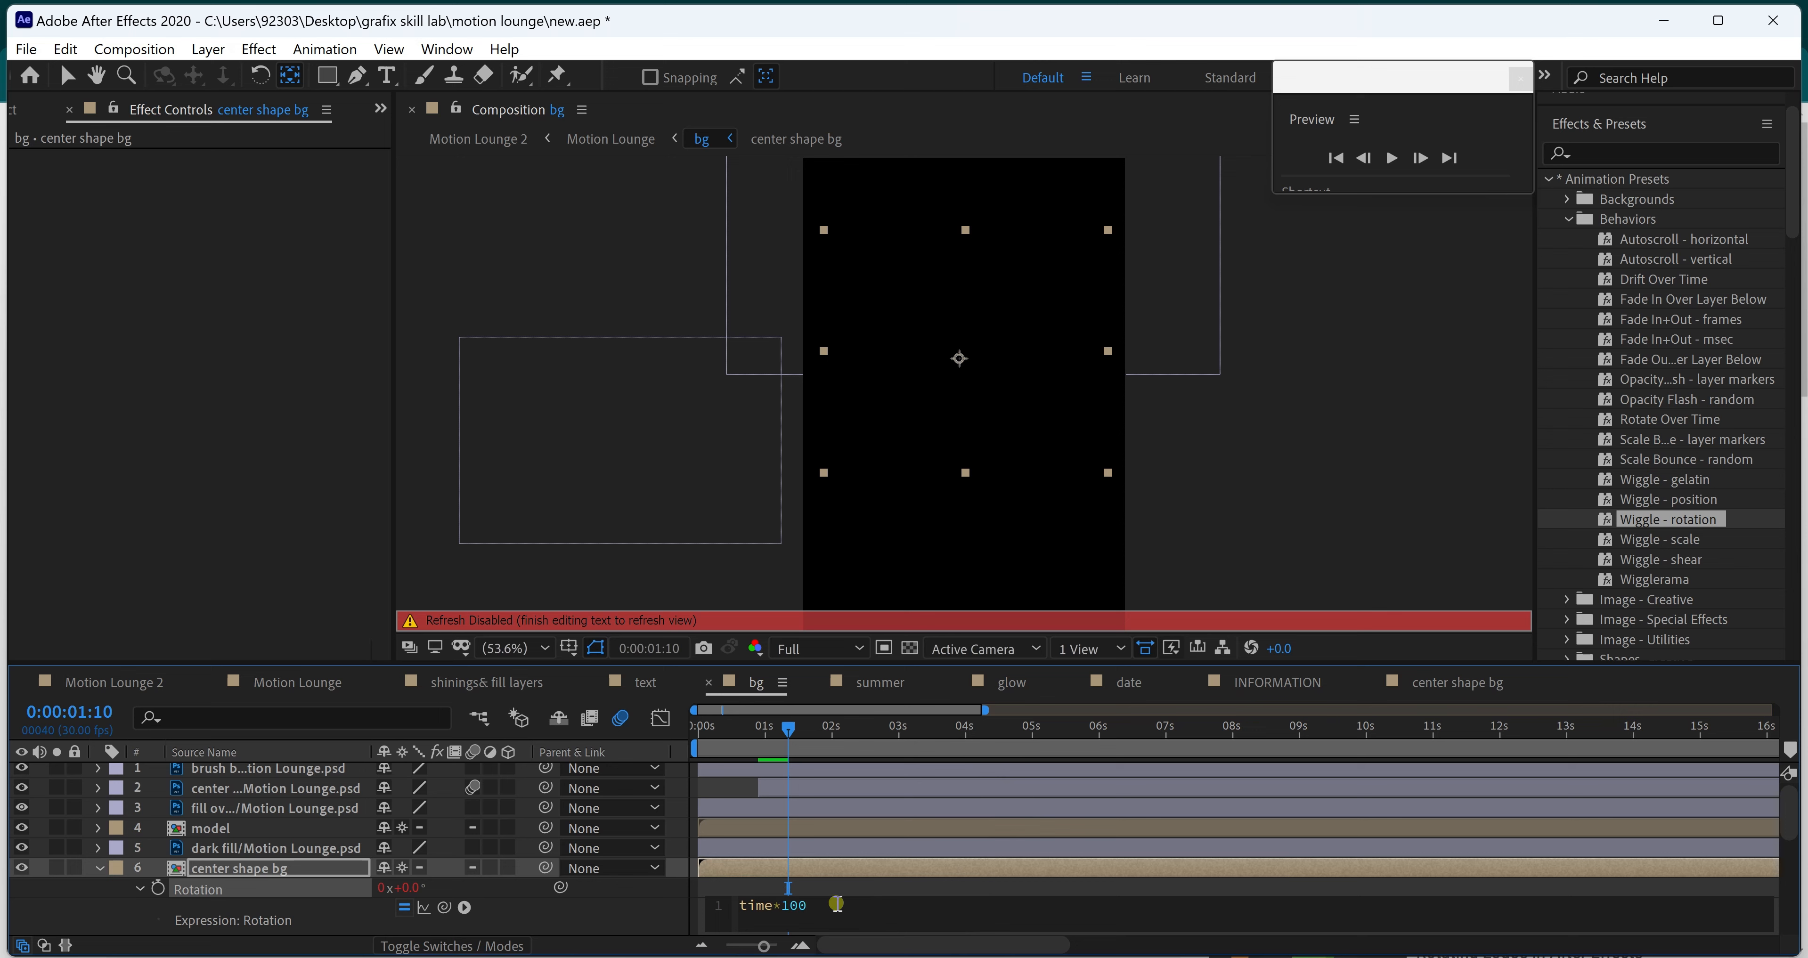
pyautogui.click(704, 731)
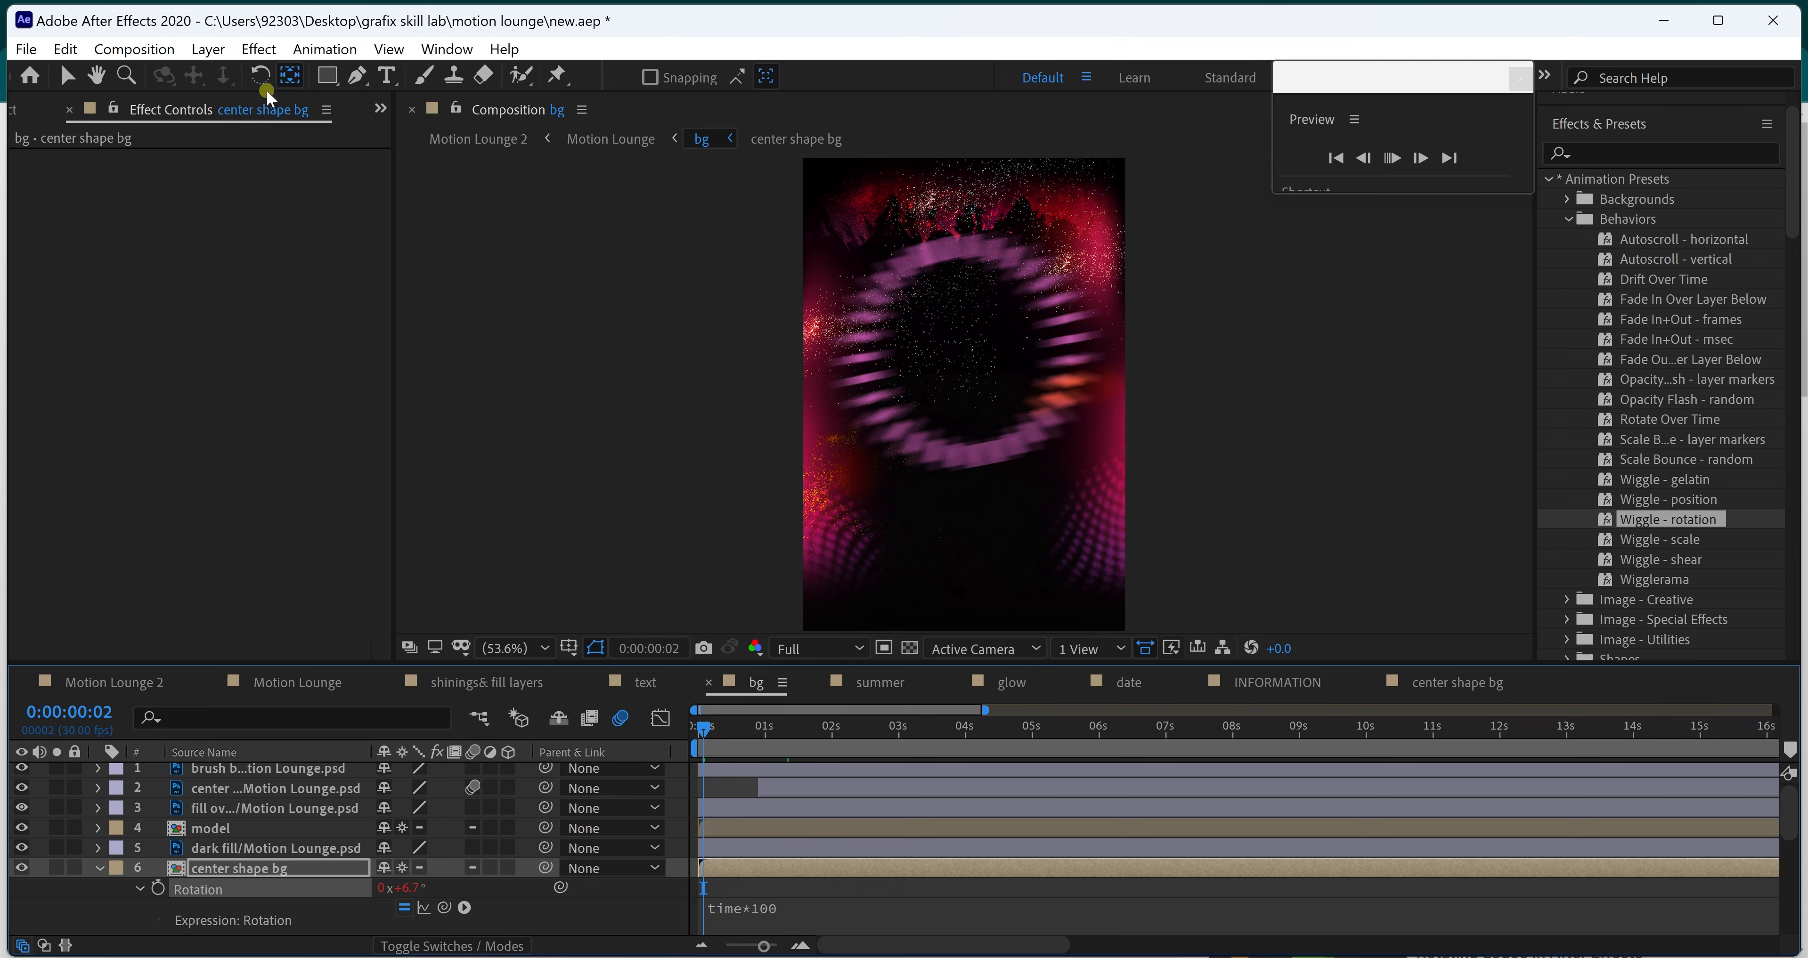
# - Shift the center shape bg layer's anchor point to the ring's centre and preview the spinning ring from 0:00:00:00
pyautogui.press('pageup')
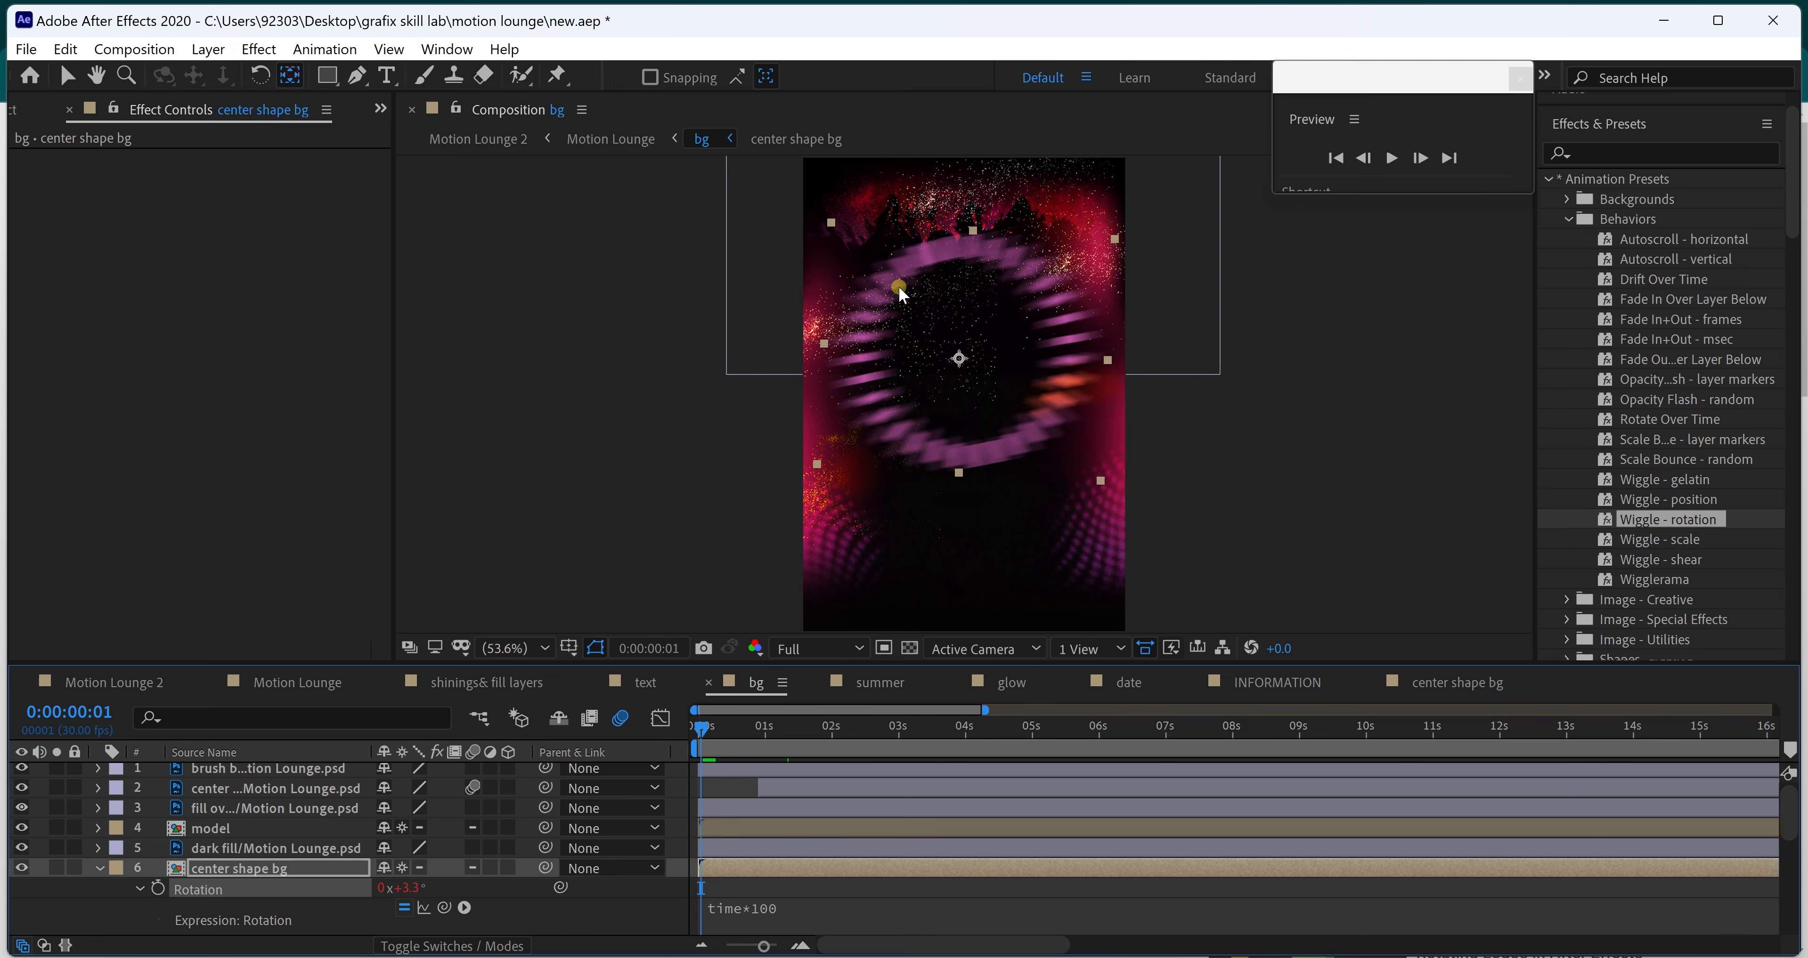
pyautogui.press('pageup')
pyautogui.press('space')
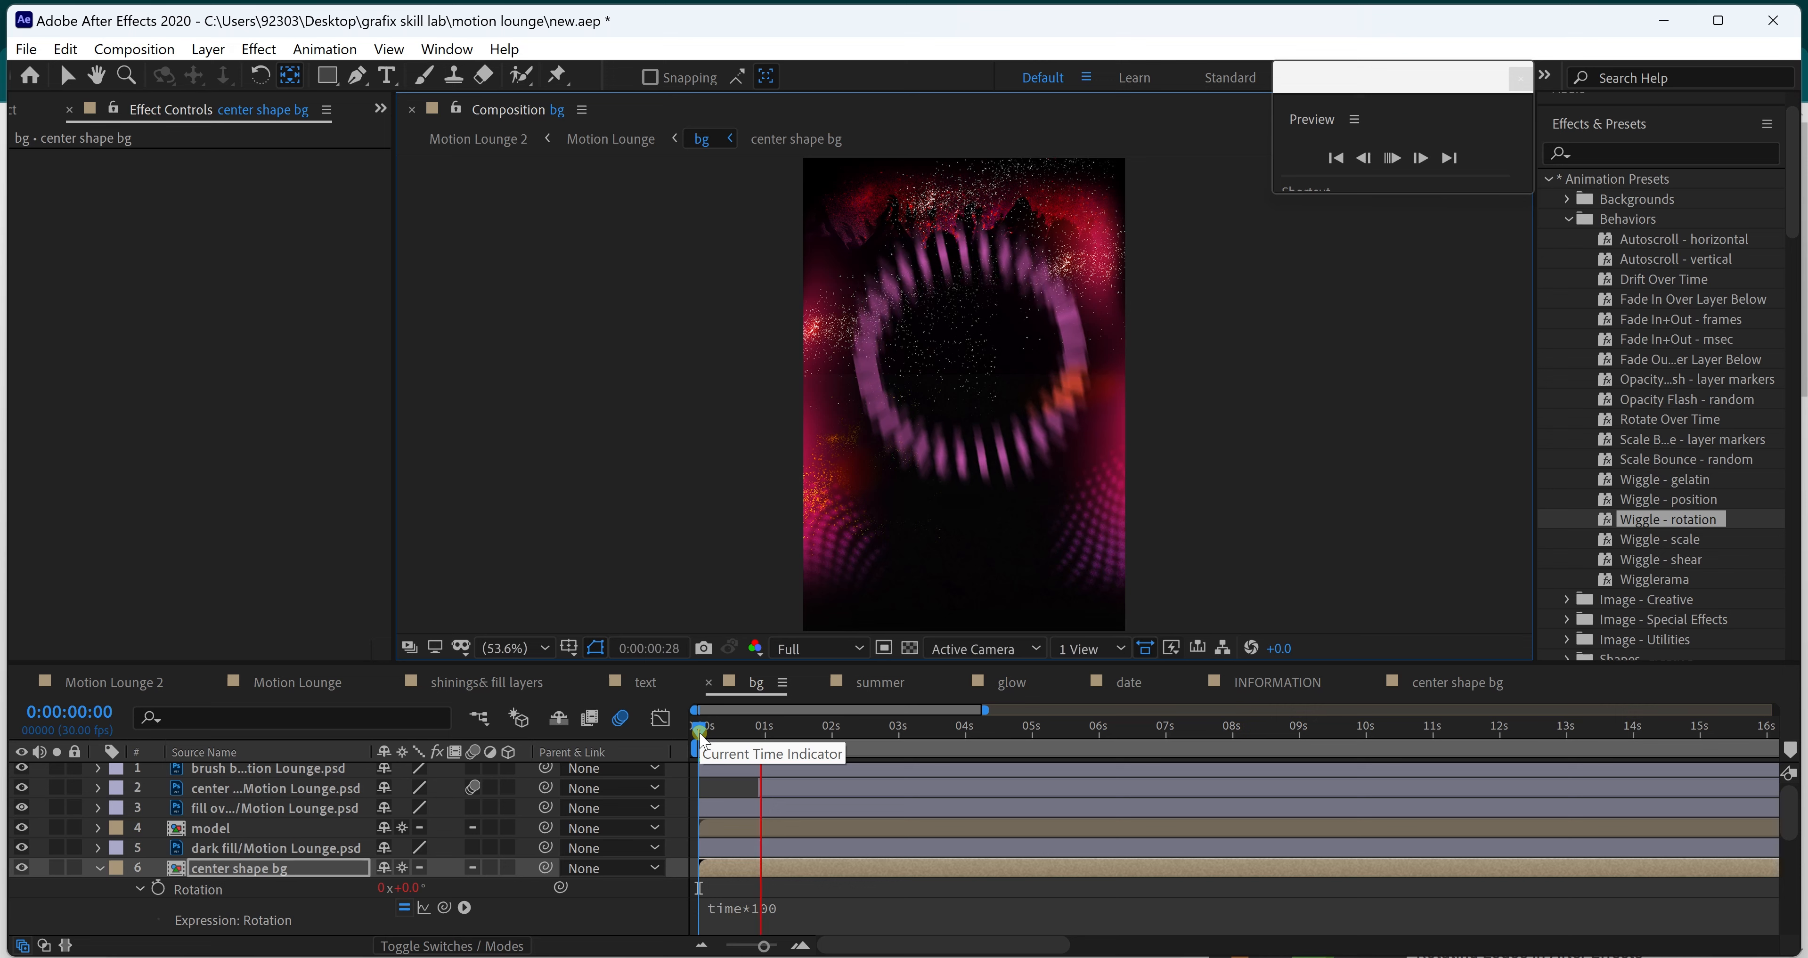
pyautogui.press('space')
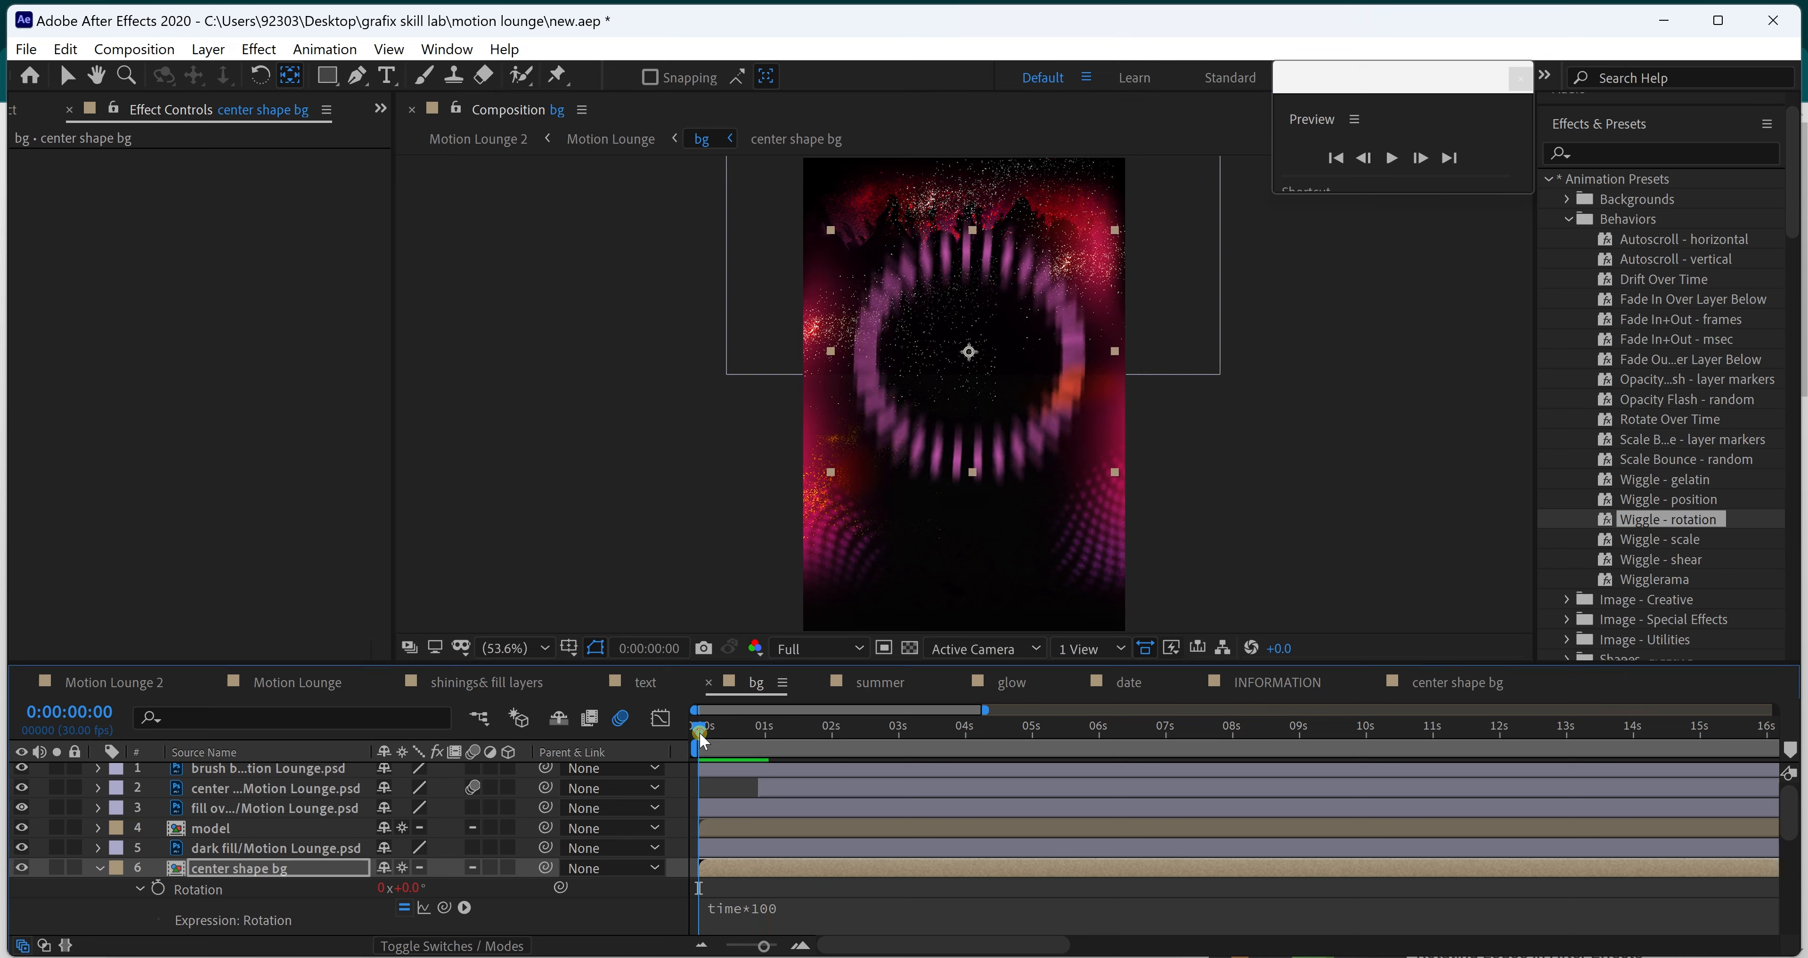
pyautogui.press('space')
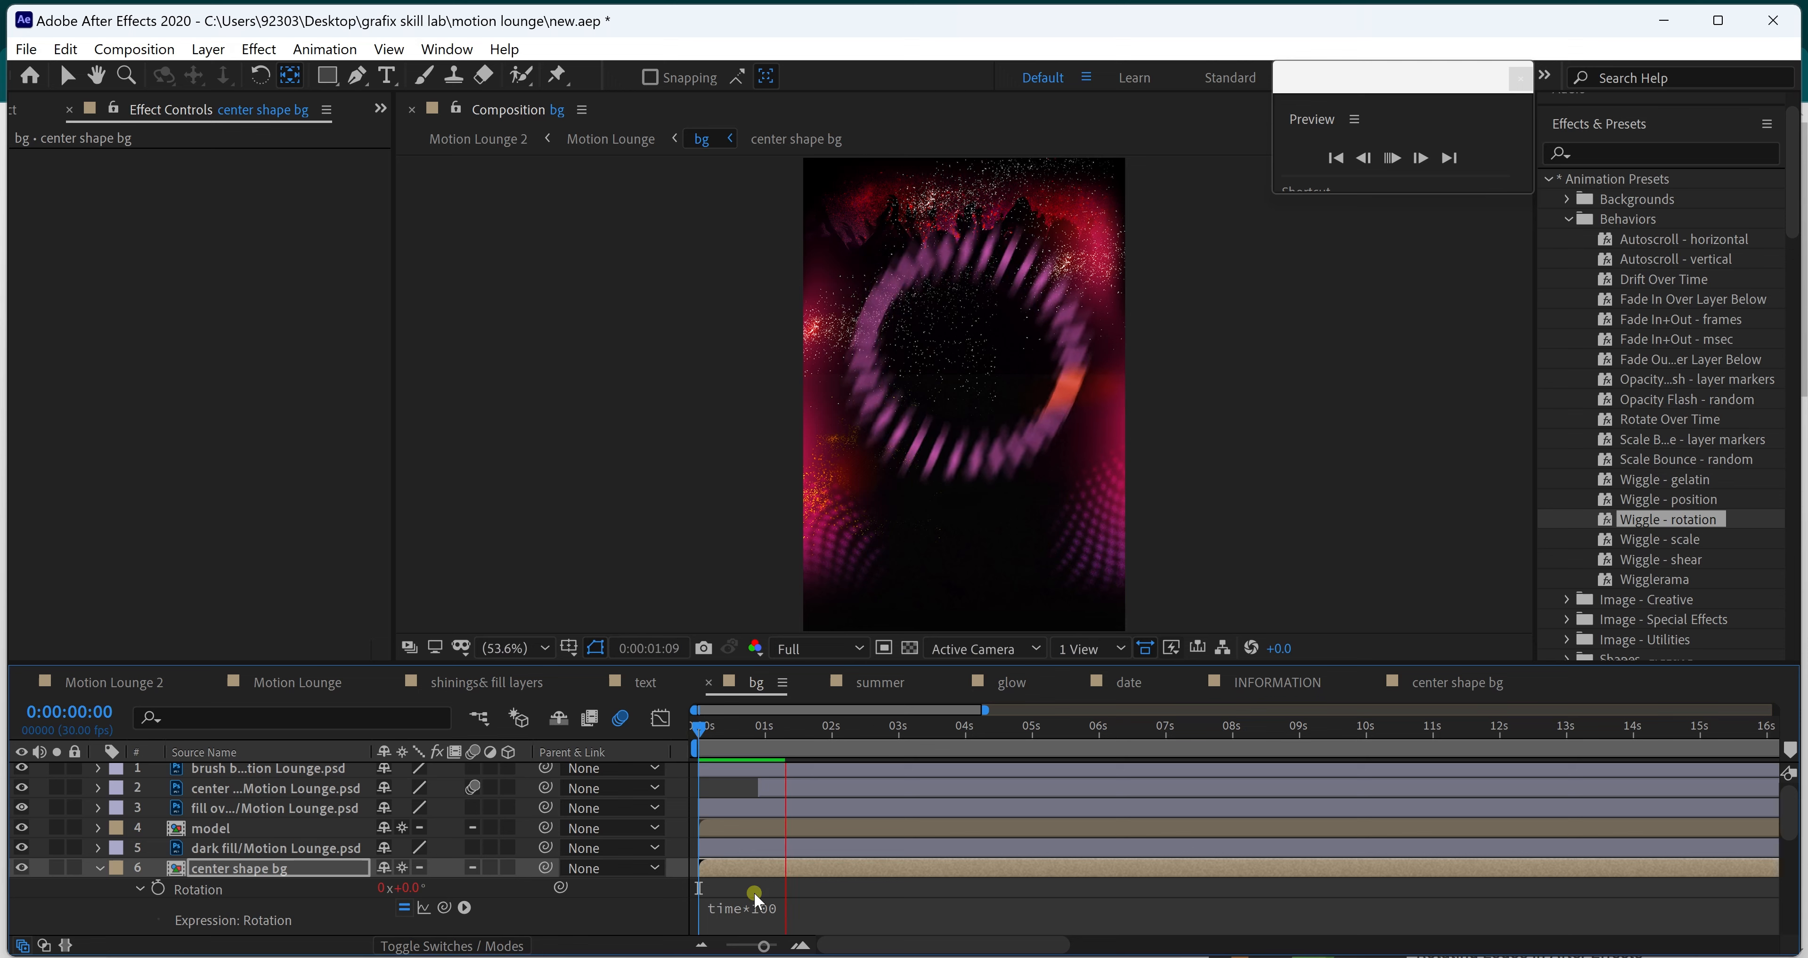
pyautogui.press('space')
# - Check the flyer in the Motion Lounge 2 composition with the time returned to 0:00:00:00
pyautogui.click(102, 690)
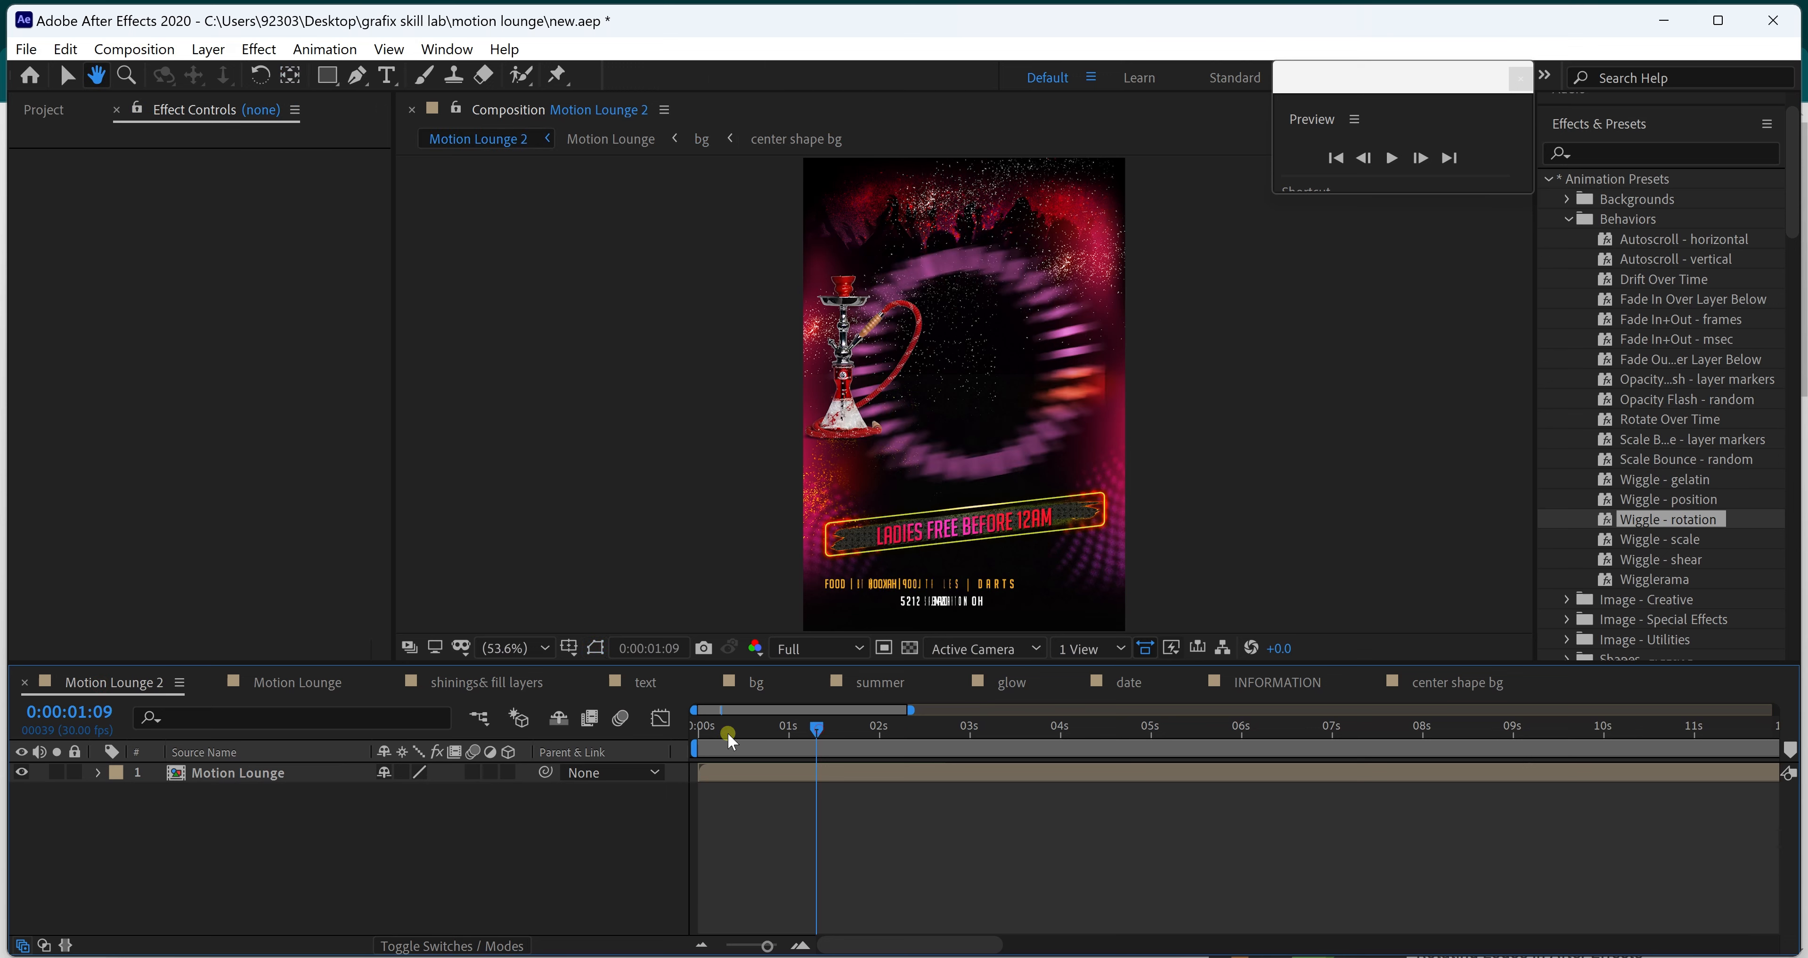
pyautogui.moveTo(727, 733); pyautogui.dragTo(696, 734)
pyautogui.press('y')
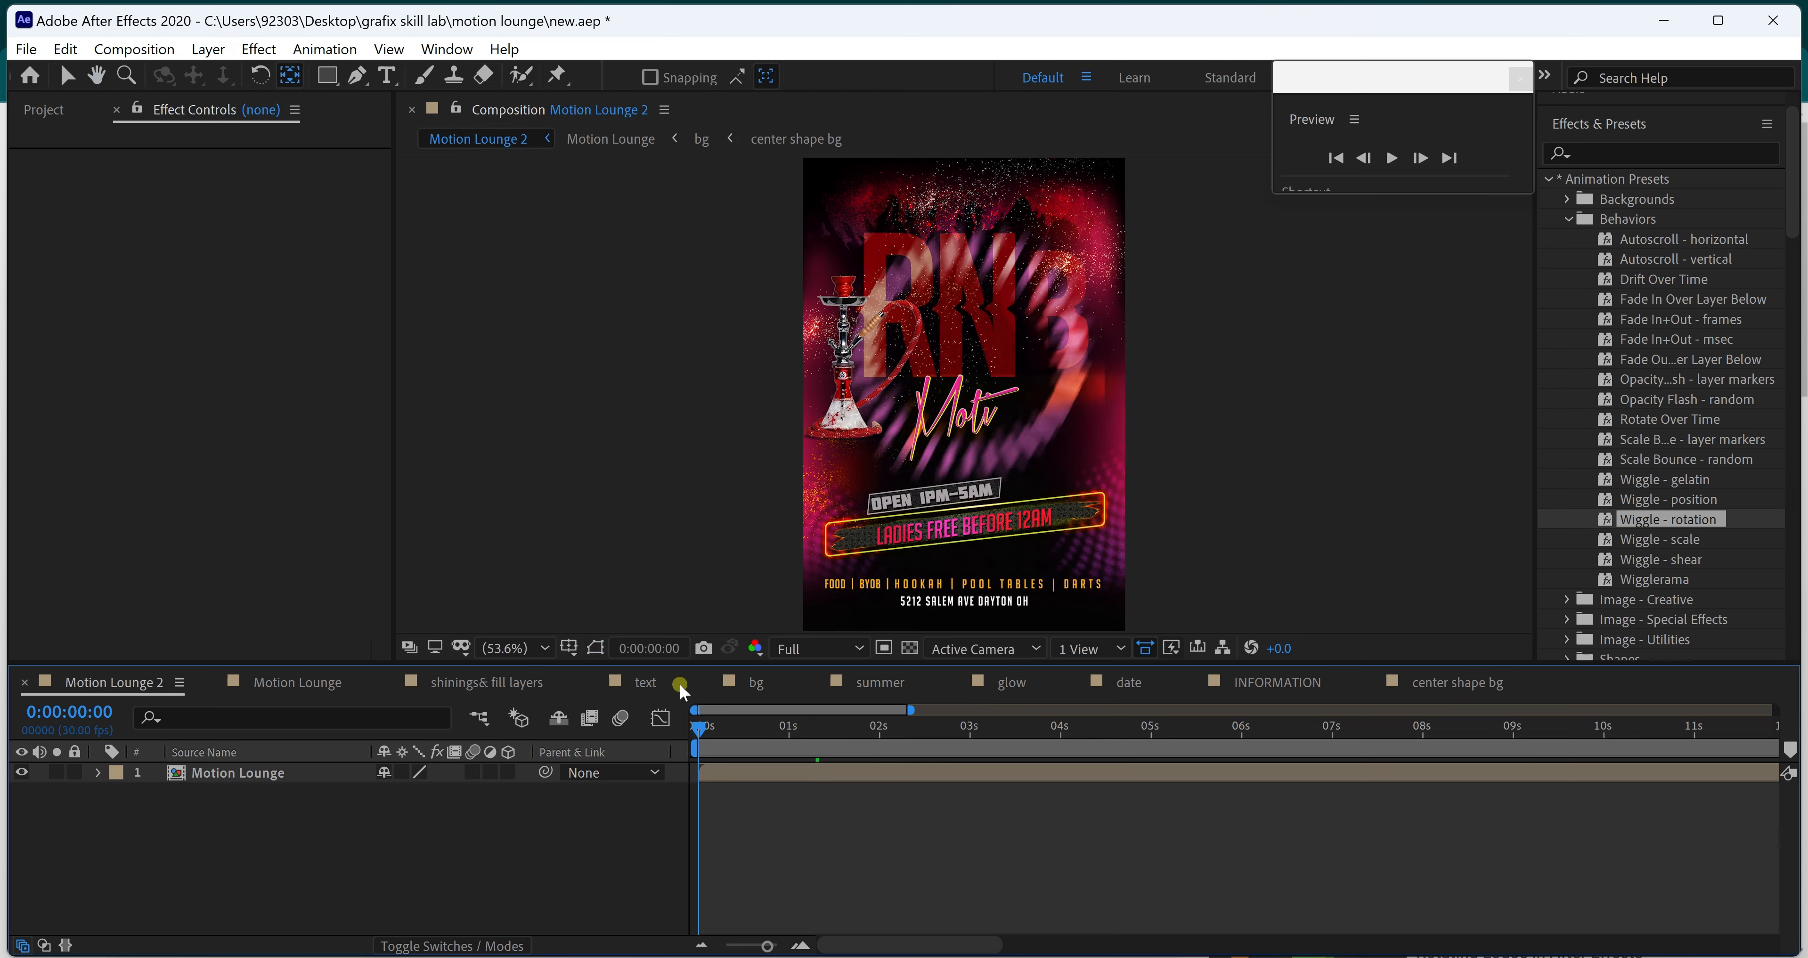
# - Inspect the summer, date and dj's layers in the text composition, toggling the dj's layer's visibility
pyautogui.click(681, 681)
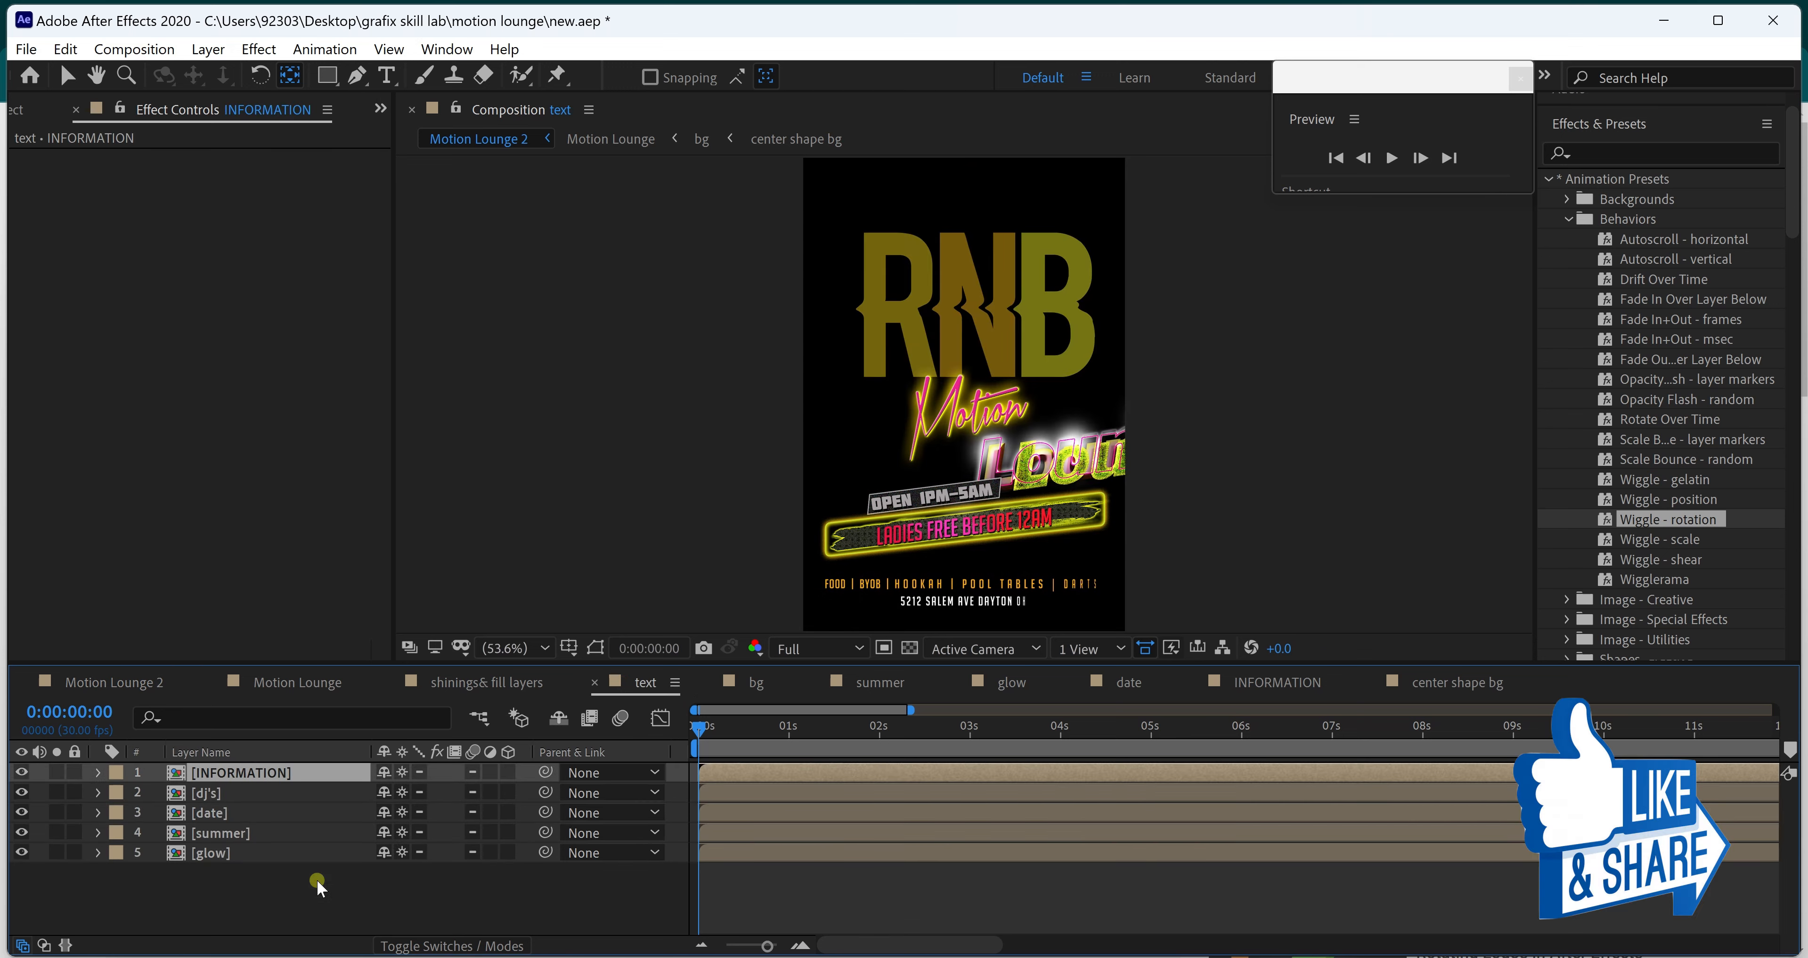
pyautogui.click(273, 836)
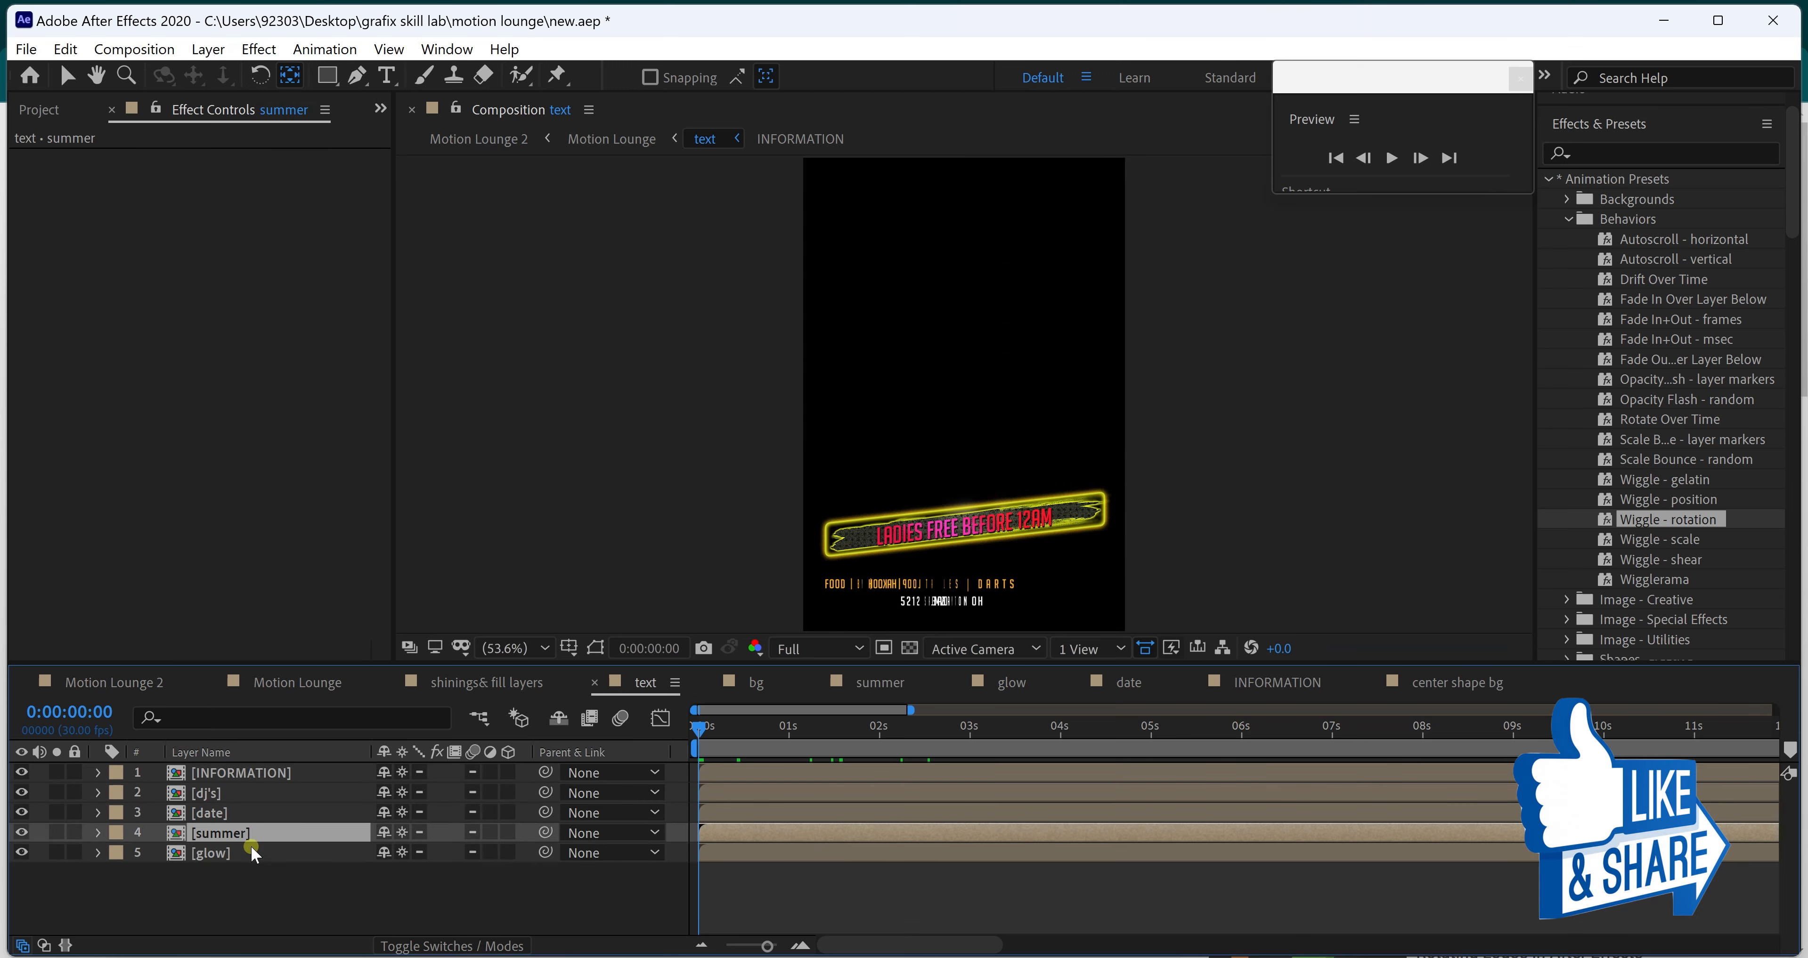
pyautogui.click(239, 812)
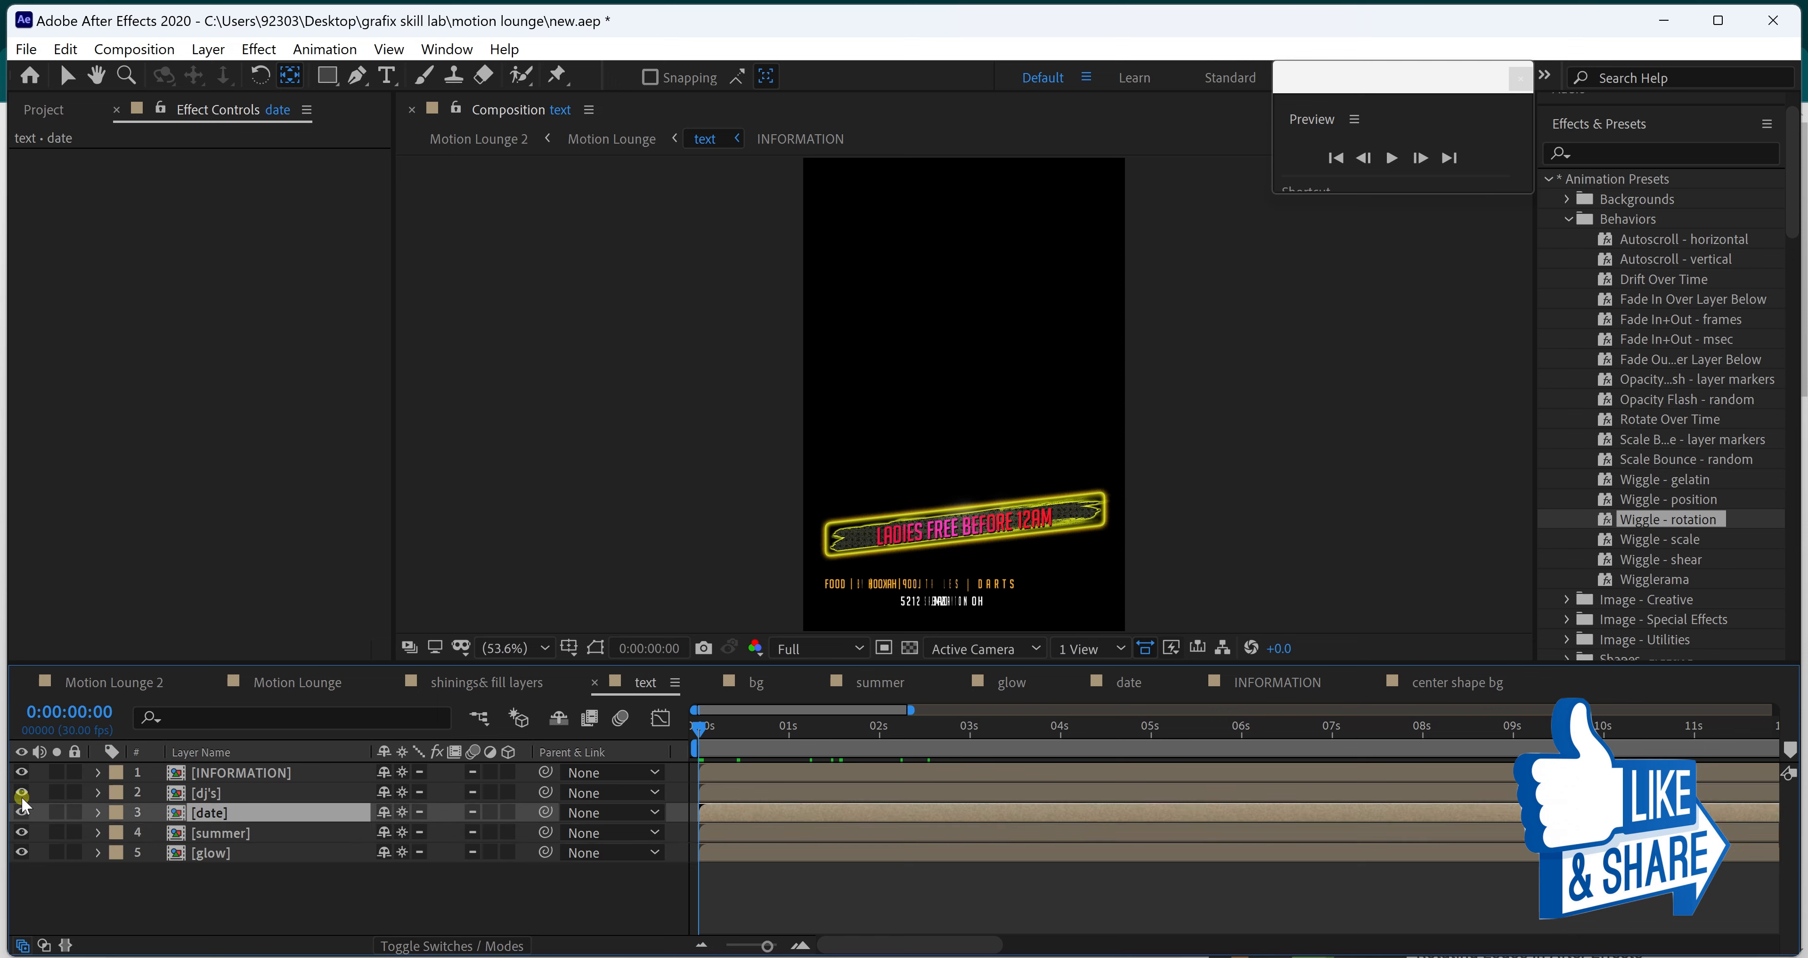
pyautogui.click(22, 793)
pyautogui.click(22, 793)
# - Open the dj's composition and delete the hidden layer holding the DJ's name
pyautogui.click(249, 800)
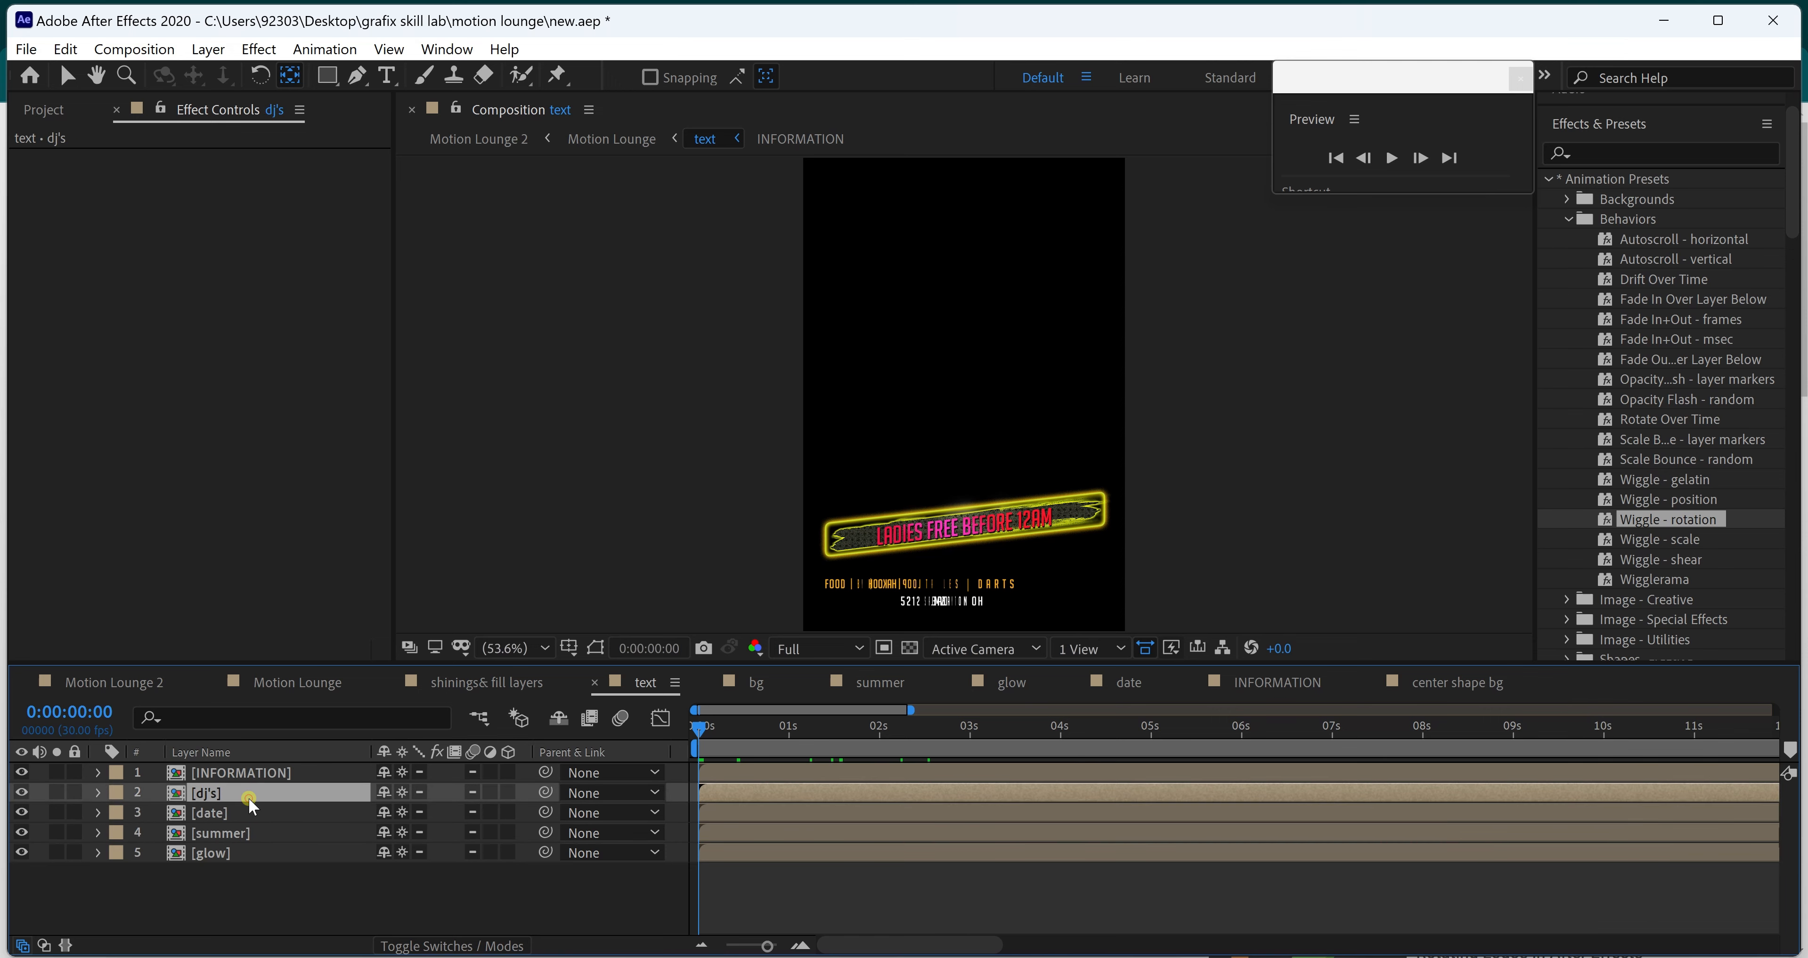
pyautogui.doubleClick(250, 800)
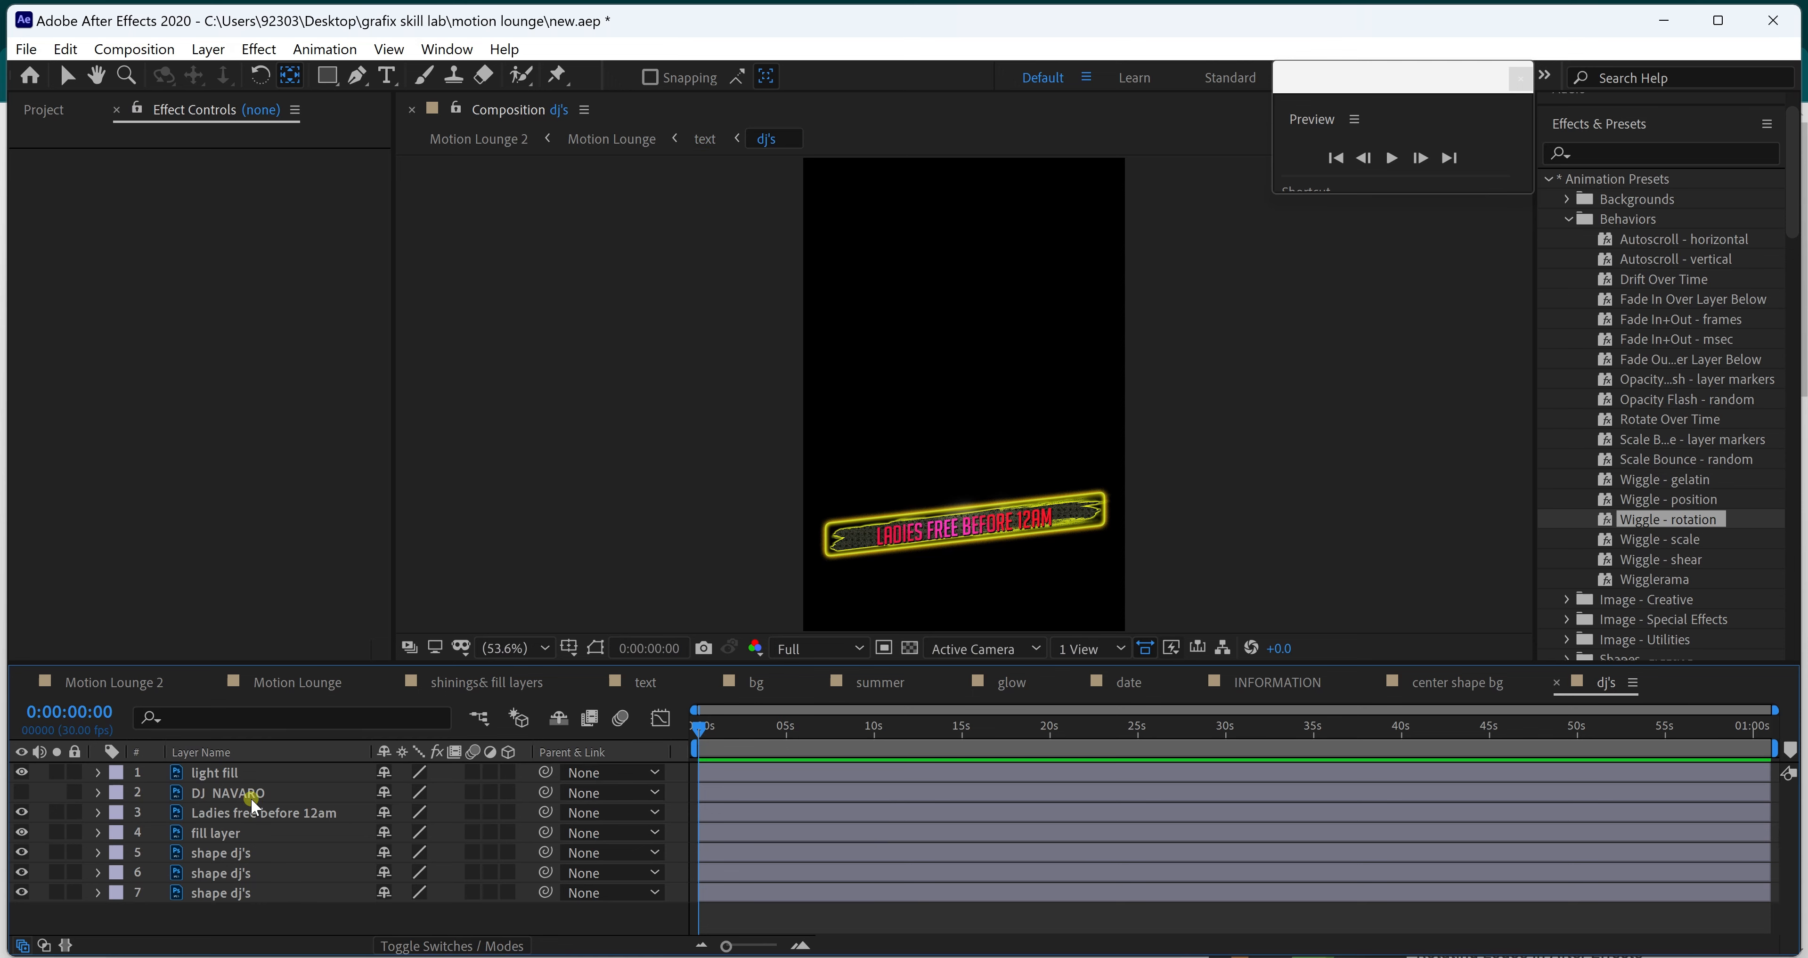
pyautogui.click(250, 798)
pyautogui.press('Delete')
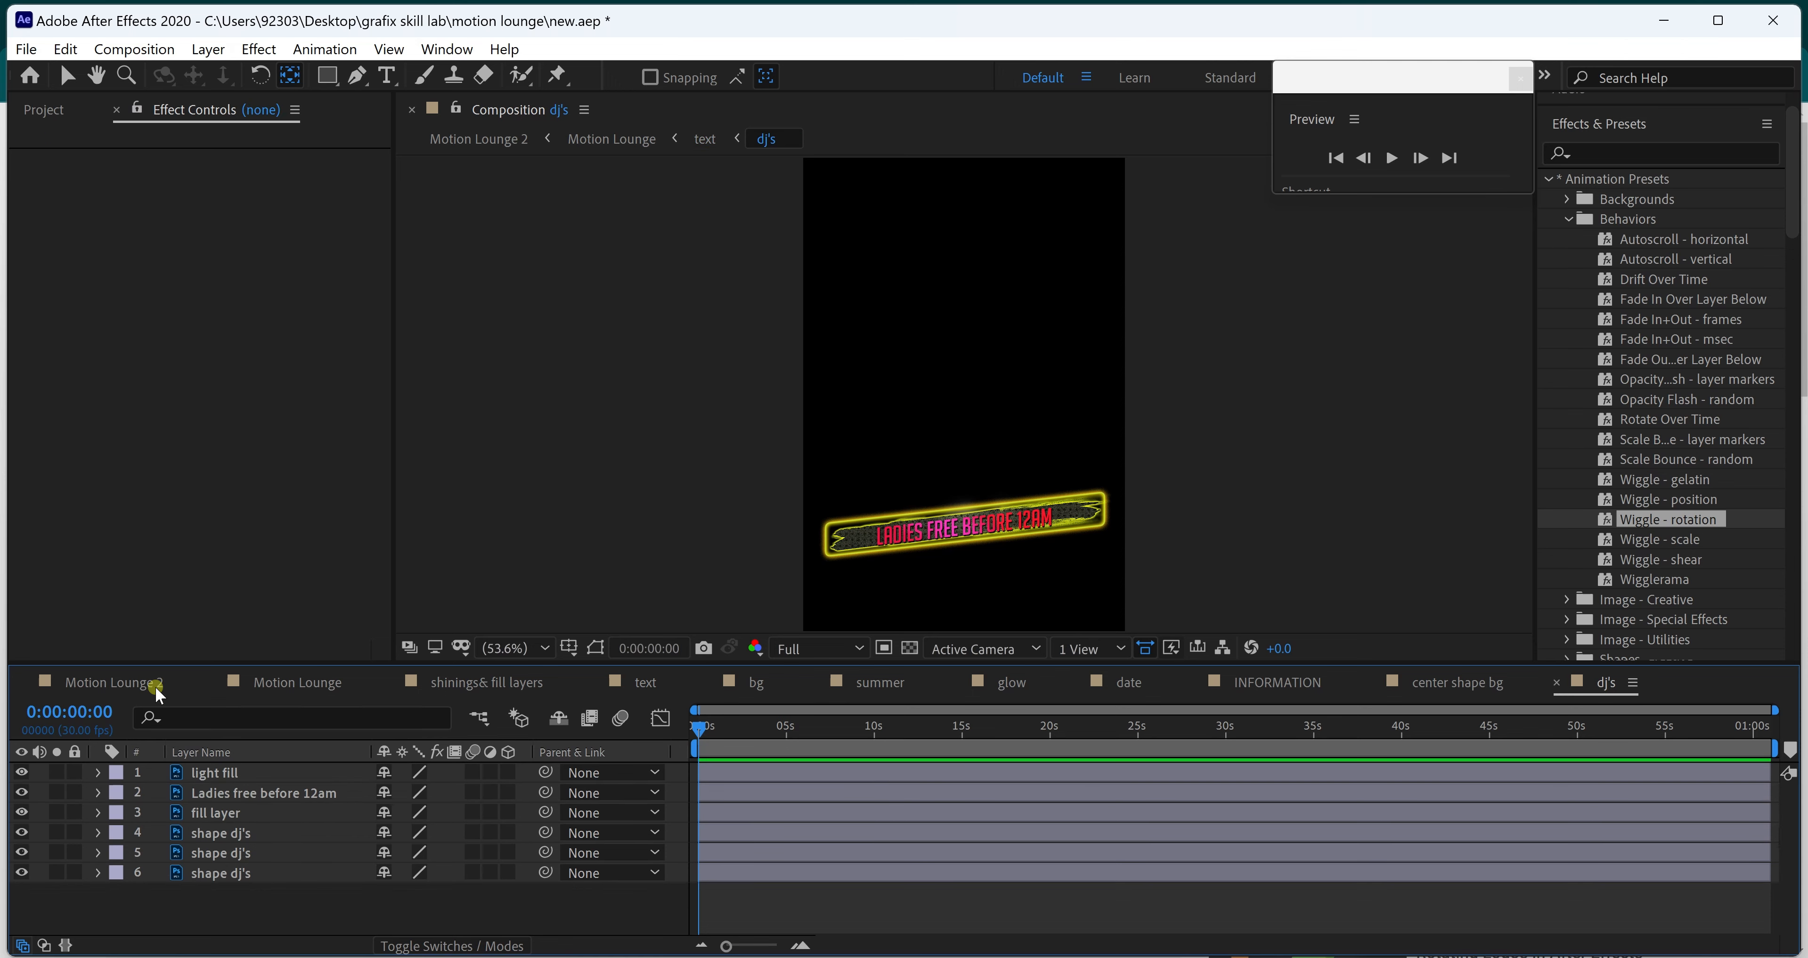
# - Toggle the visibility of the light fill, Ladies free before 12am and fill layer layers to identify their artwork
pyautogui.click(239, 775)
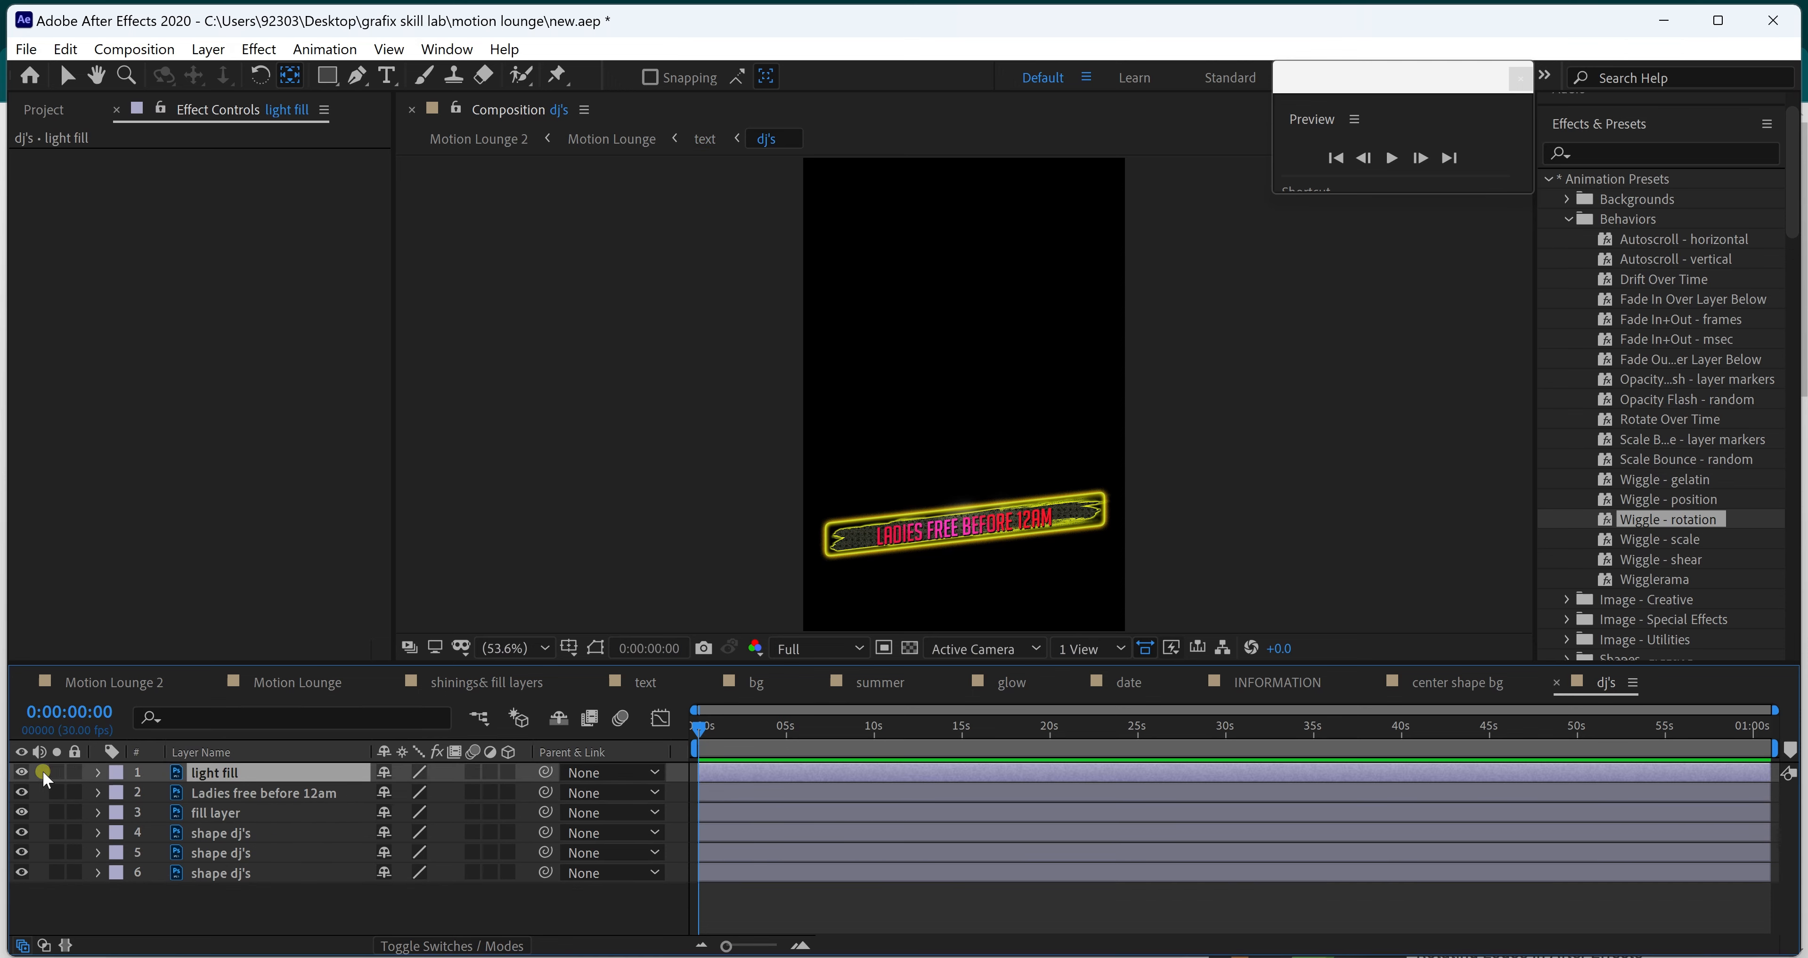
pyautogui.click(26, 773)
pyautogui.click(26, 773)
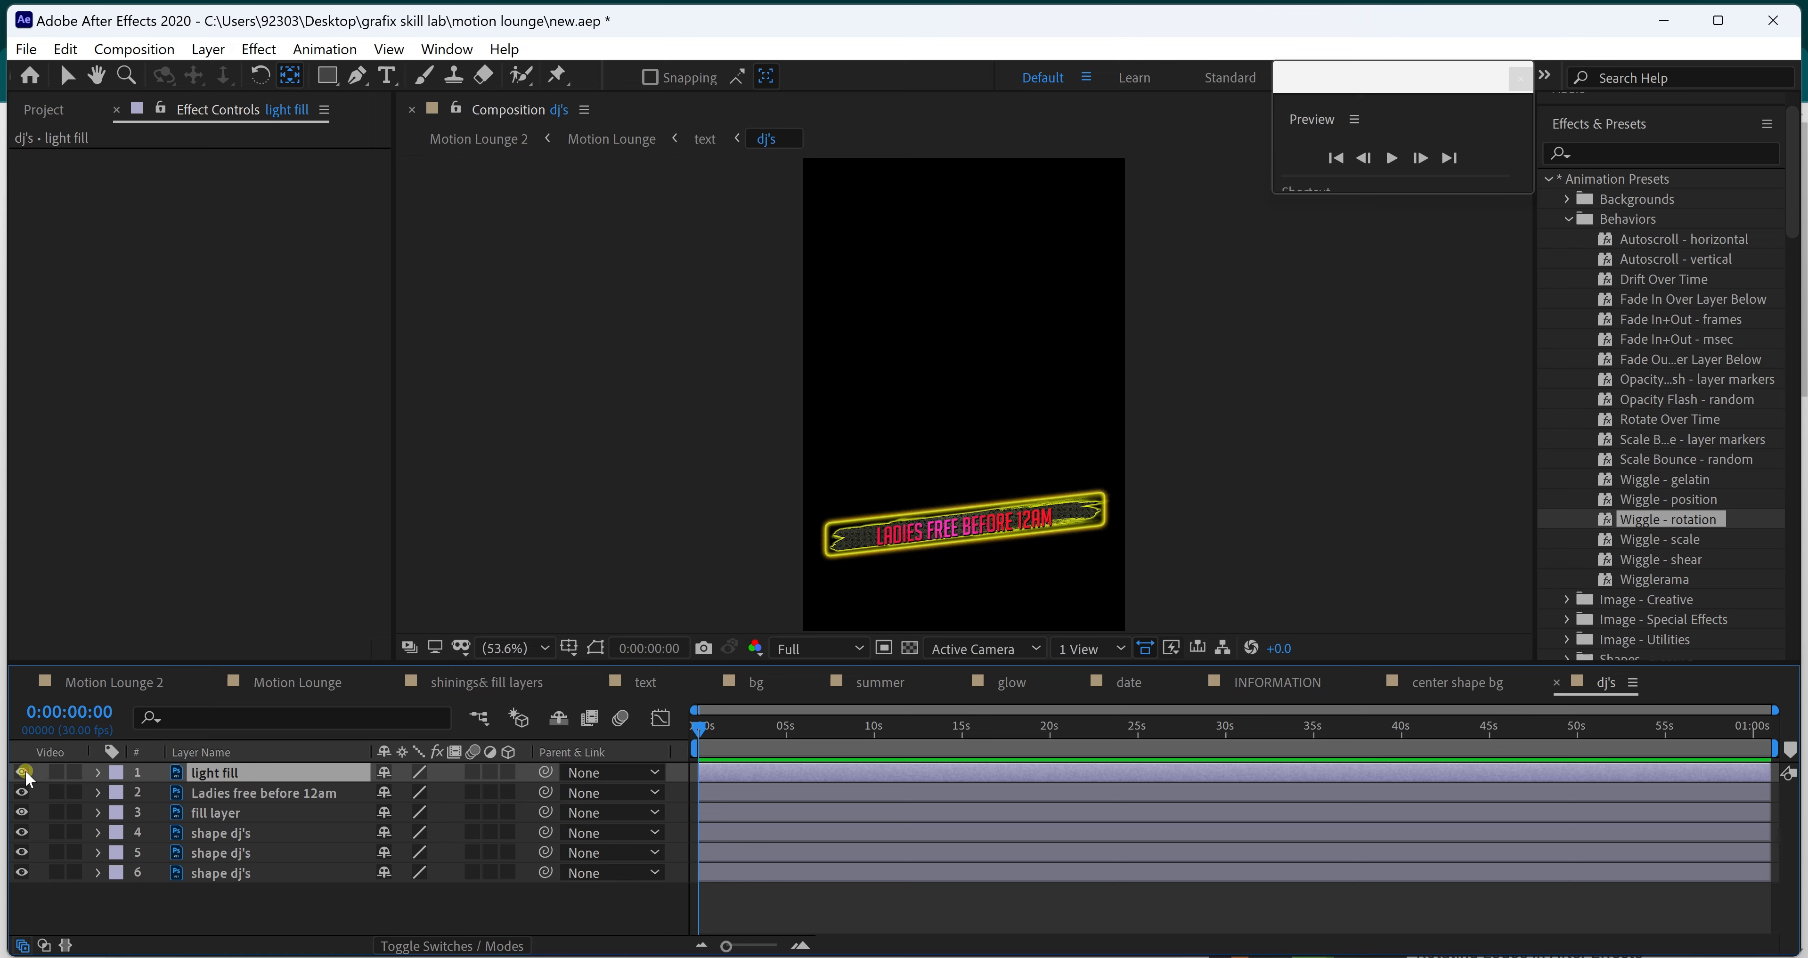
pyautogui.click(23, 792)
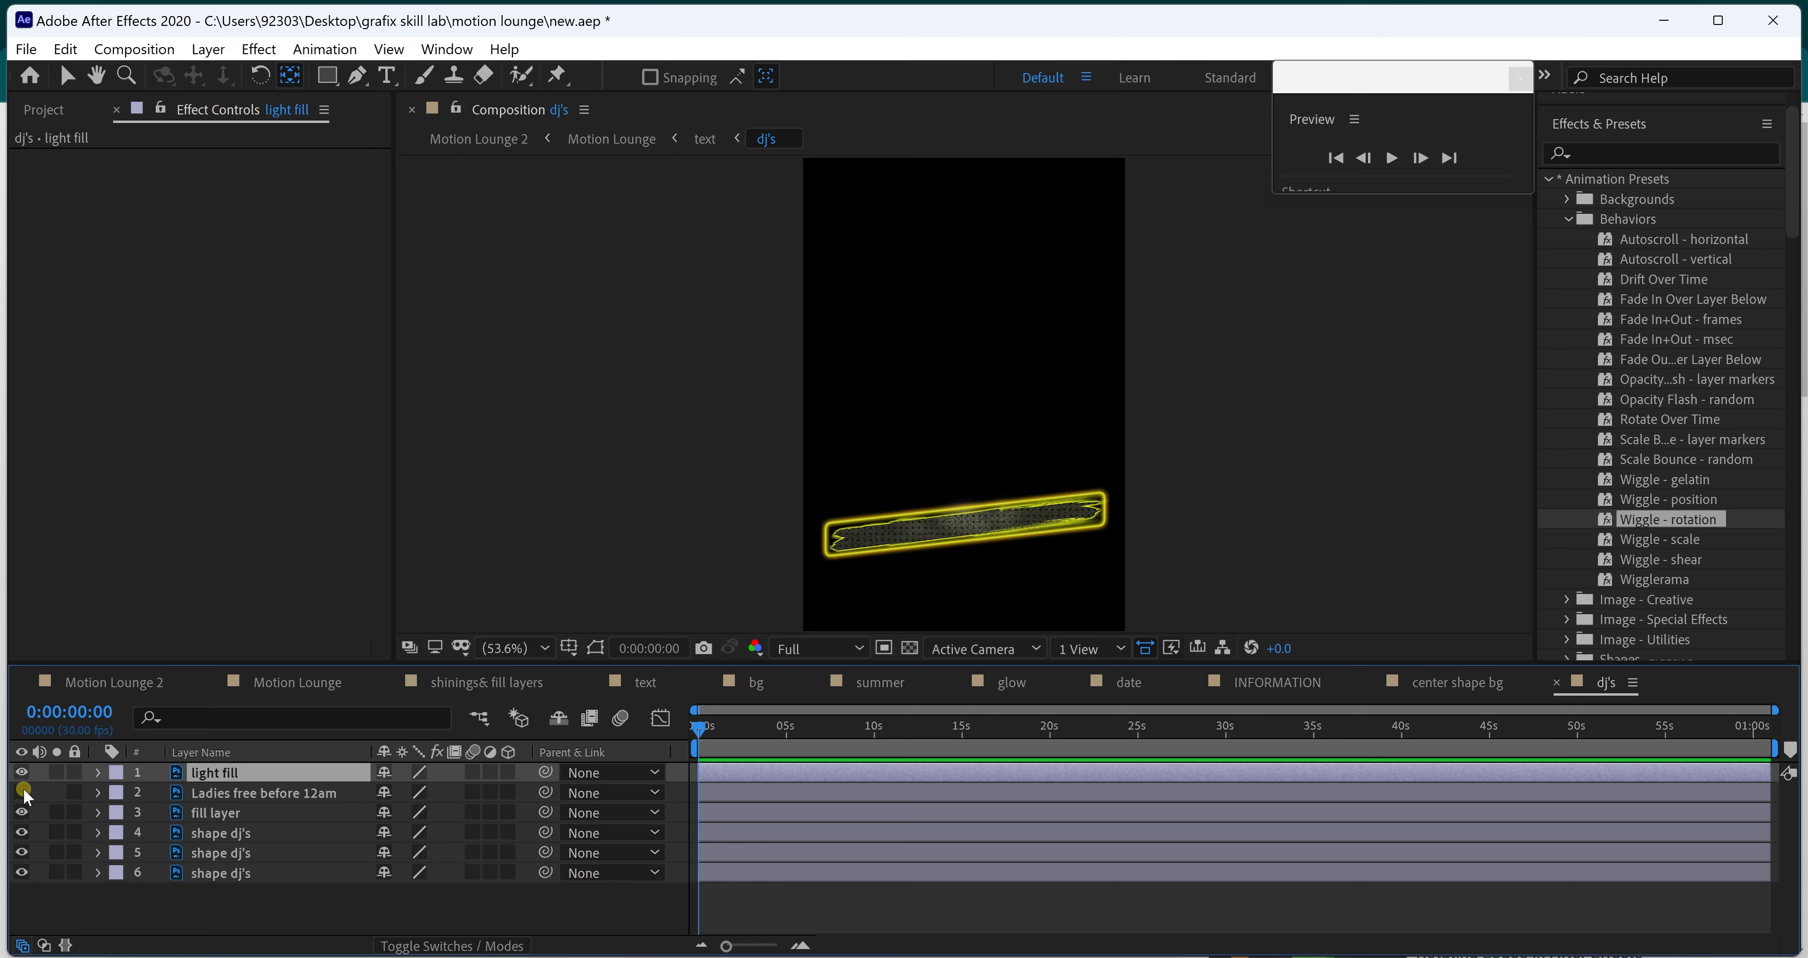
pyautogui.click(23, 792)
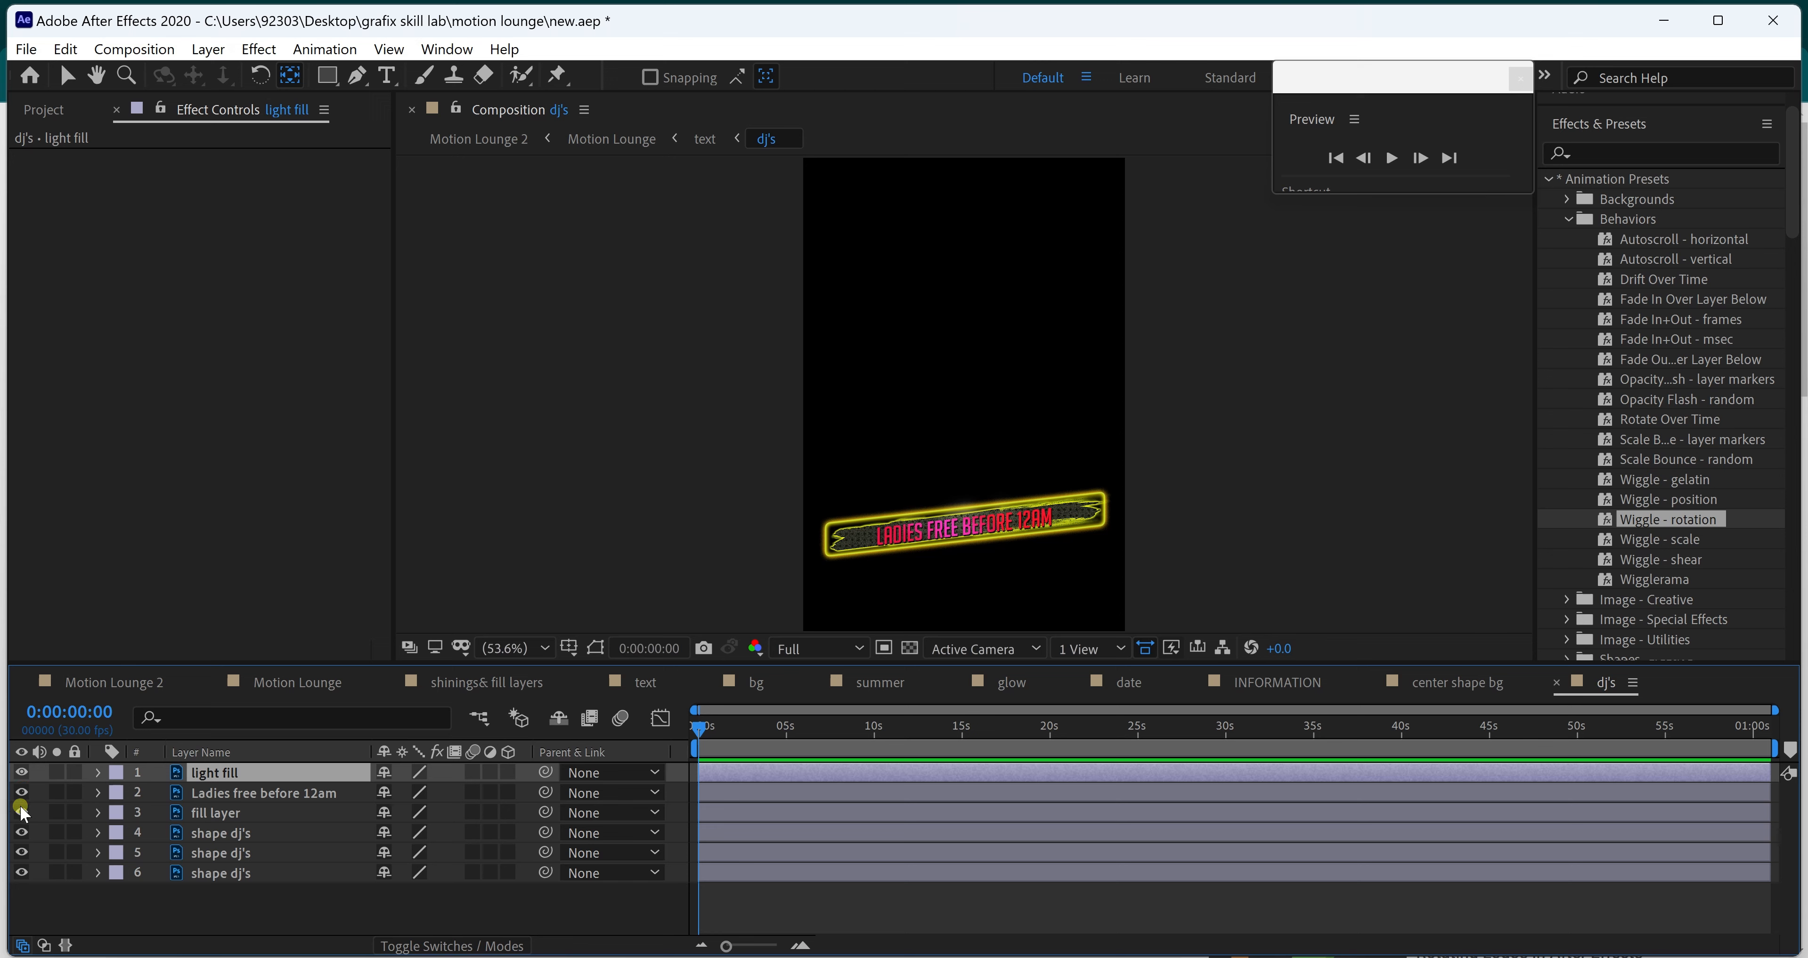
pyautogui.click(22, 812)
# - Keyframe the Scale of all six dj's layers with 100% at 0:00:00:29 and 0% at 0:00:00:10
pyautogui.moveTo(306, 926); pyautogui.dragTo(193, 753)
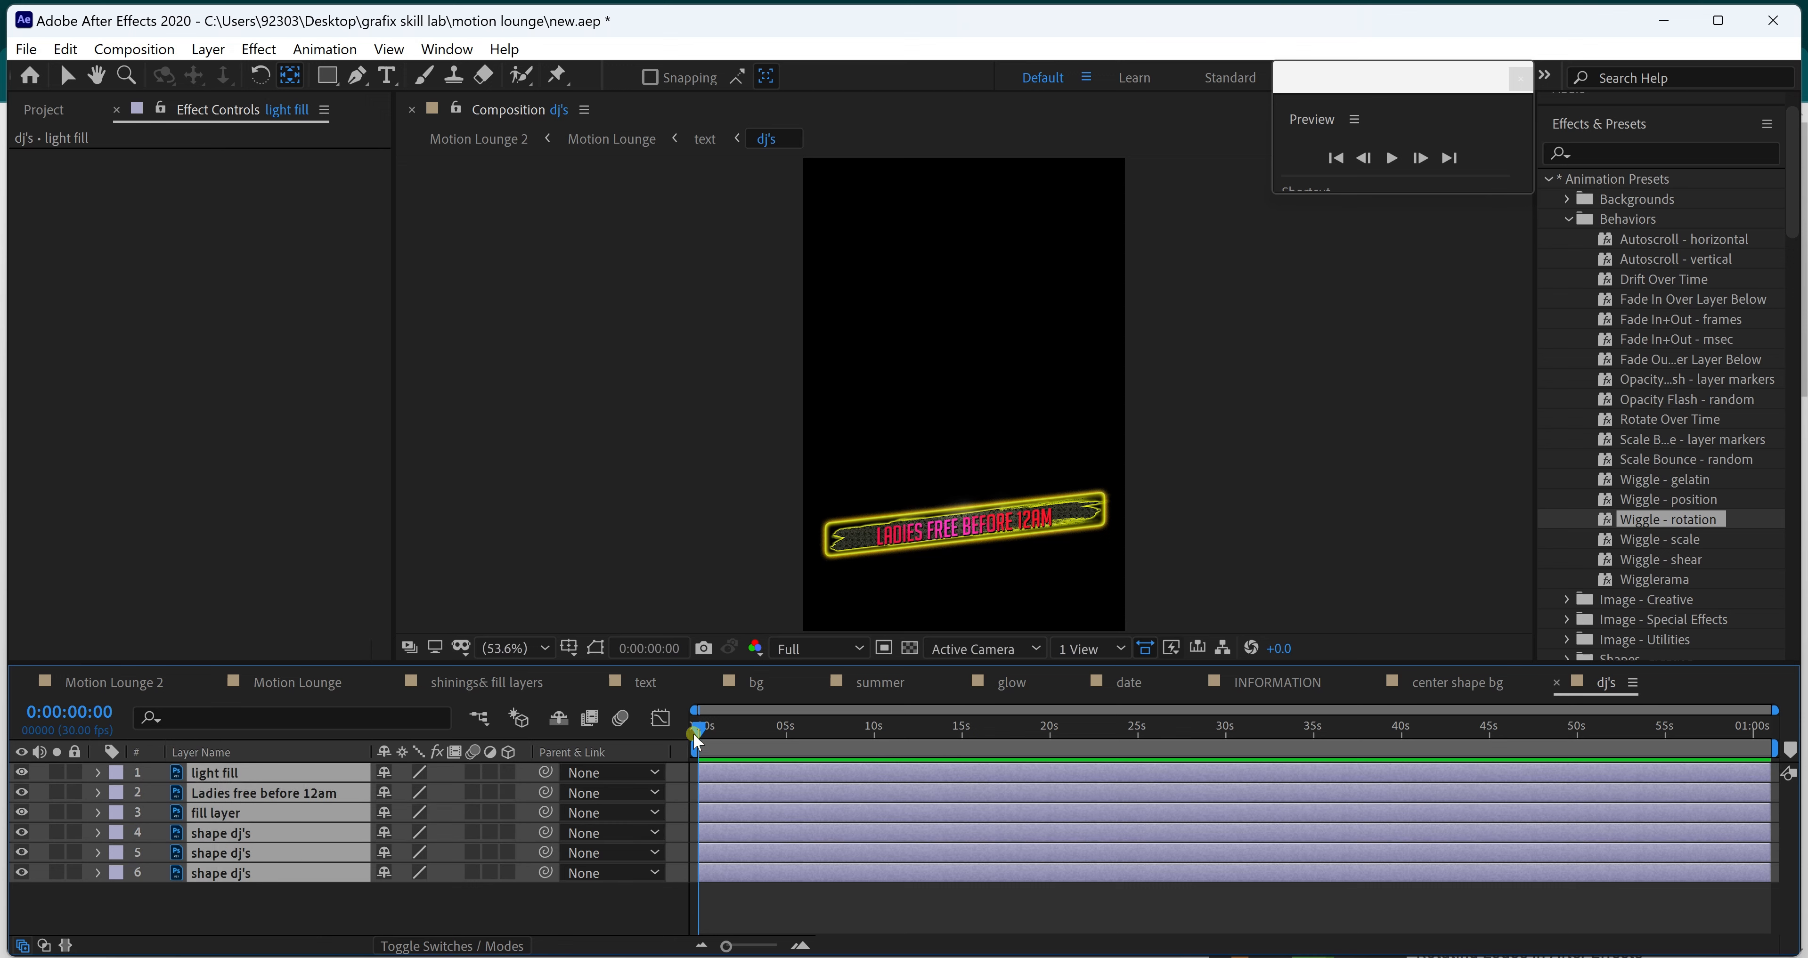
pyautogui.click(715, 731)
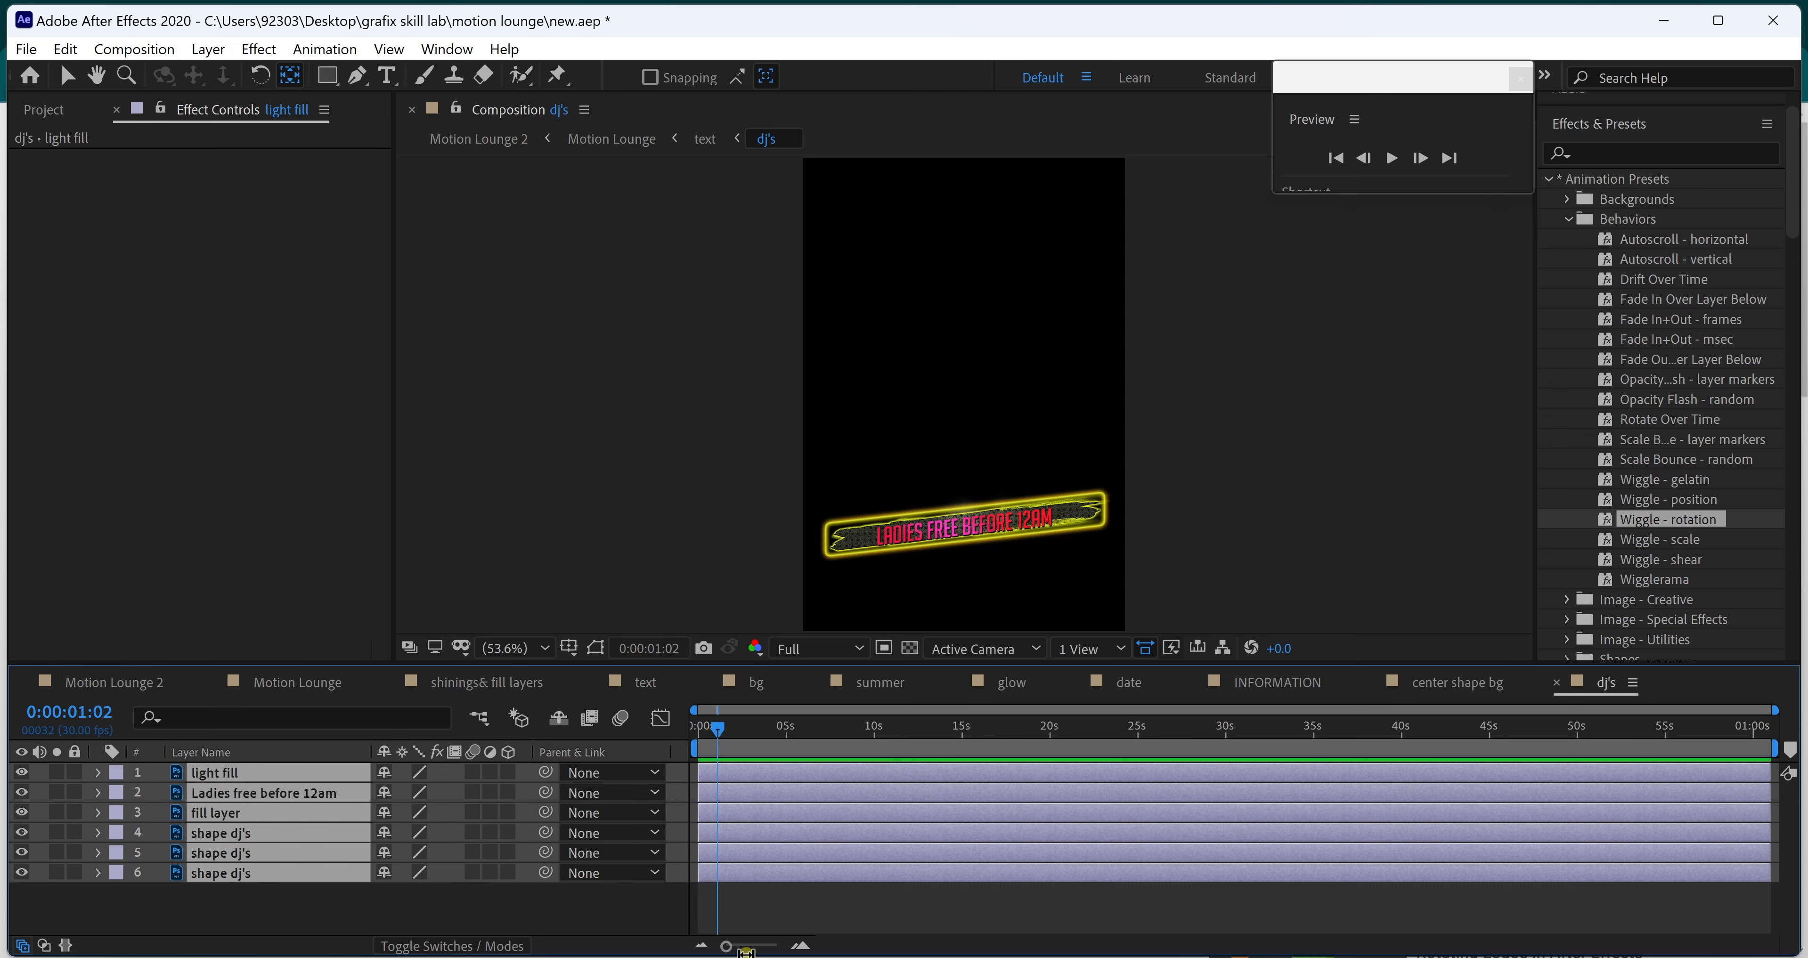
pyautogui.moveTo(745, 951); pyautogui.dragTo(752, 946)
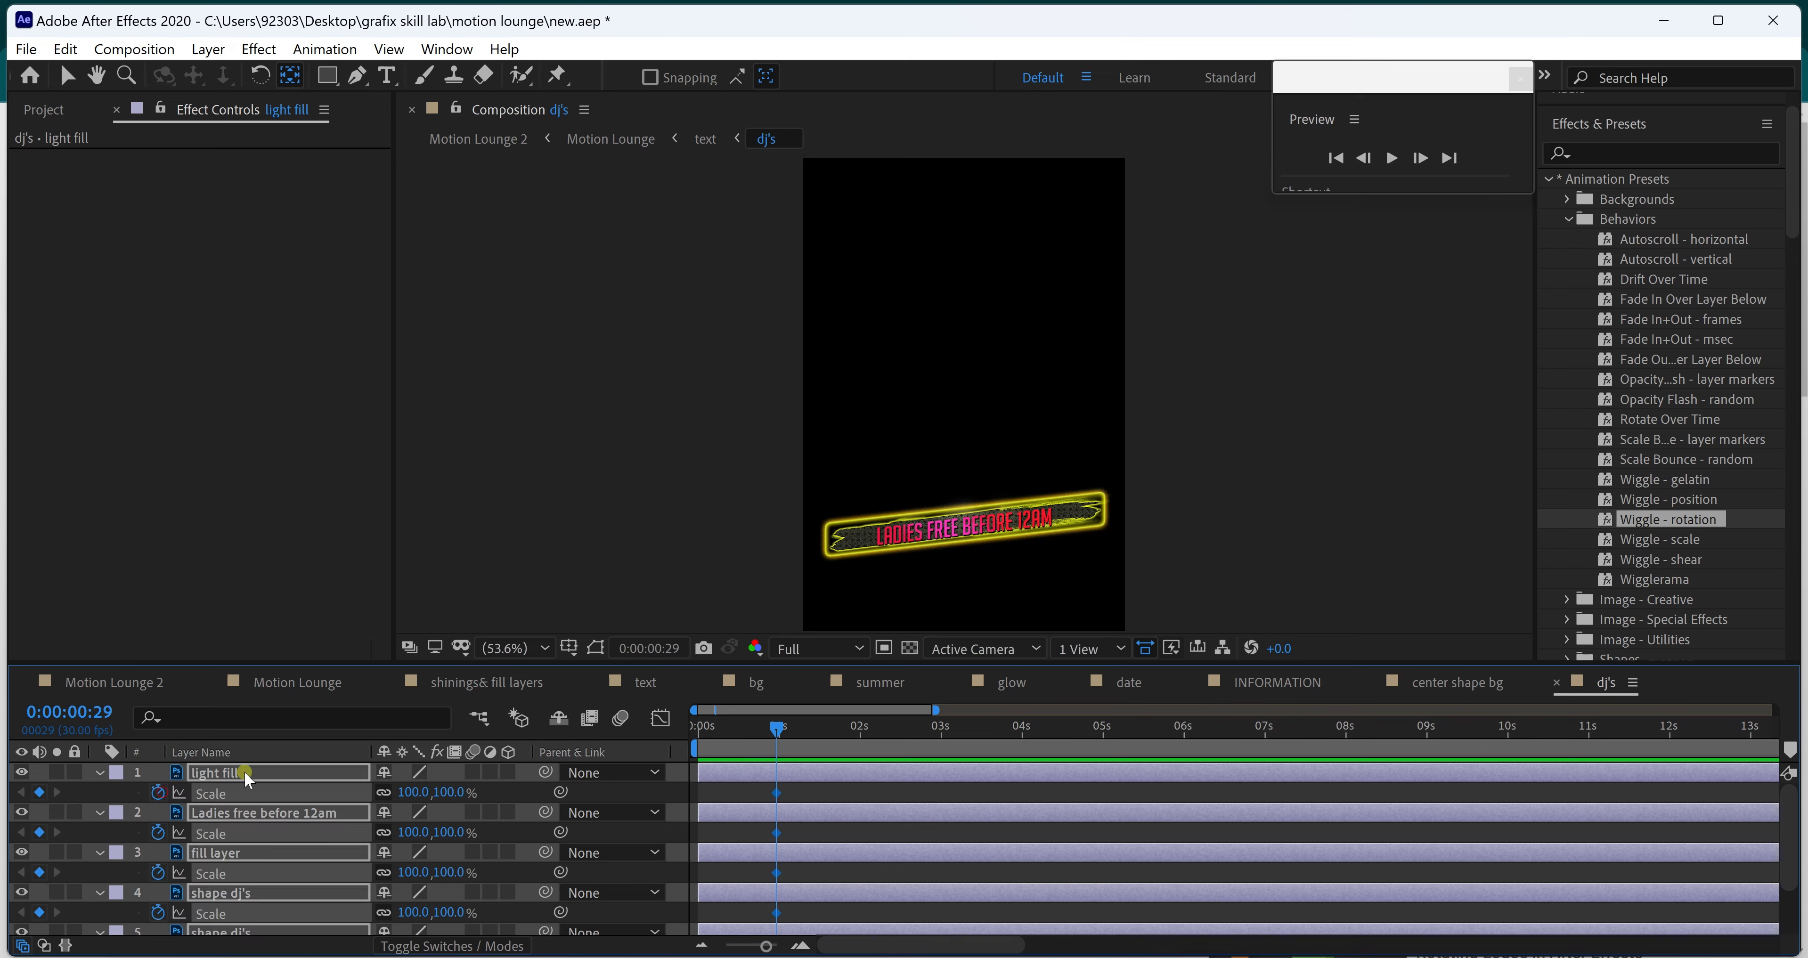
pyautogui.click(727, 733)
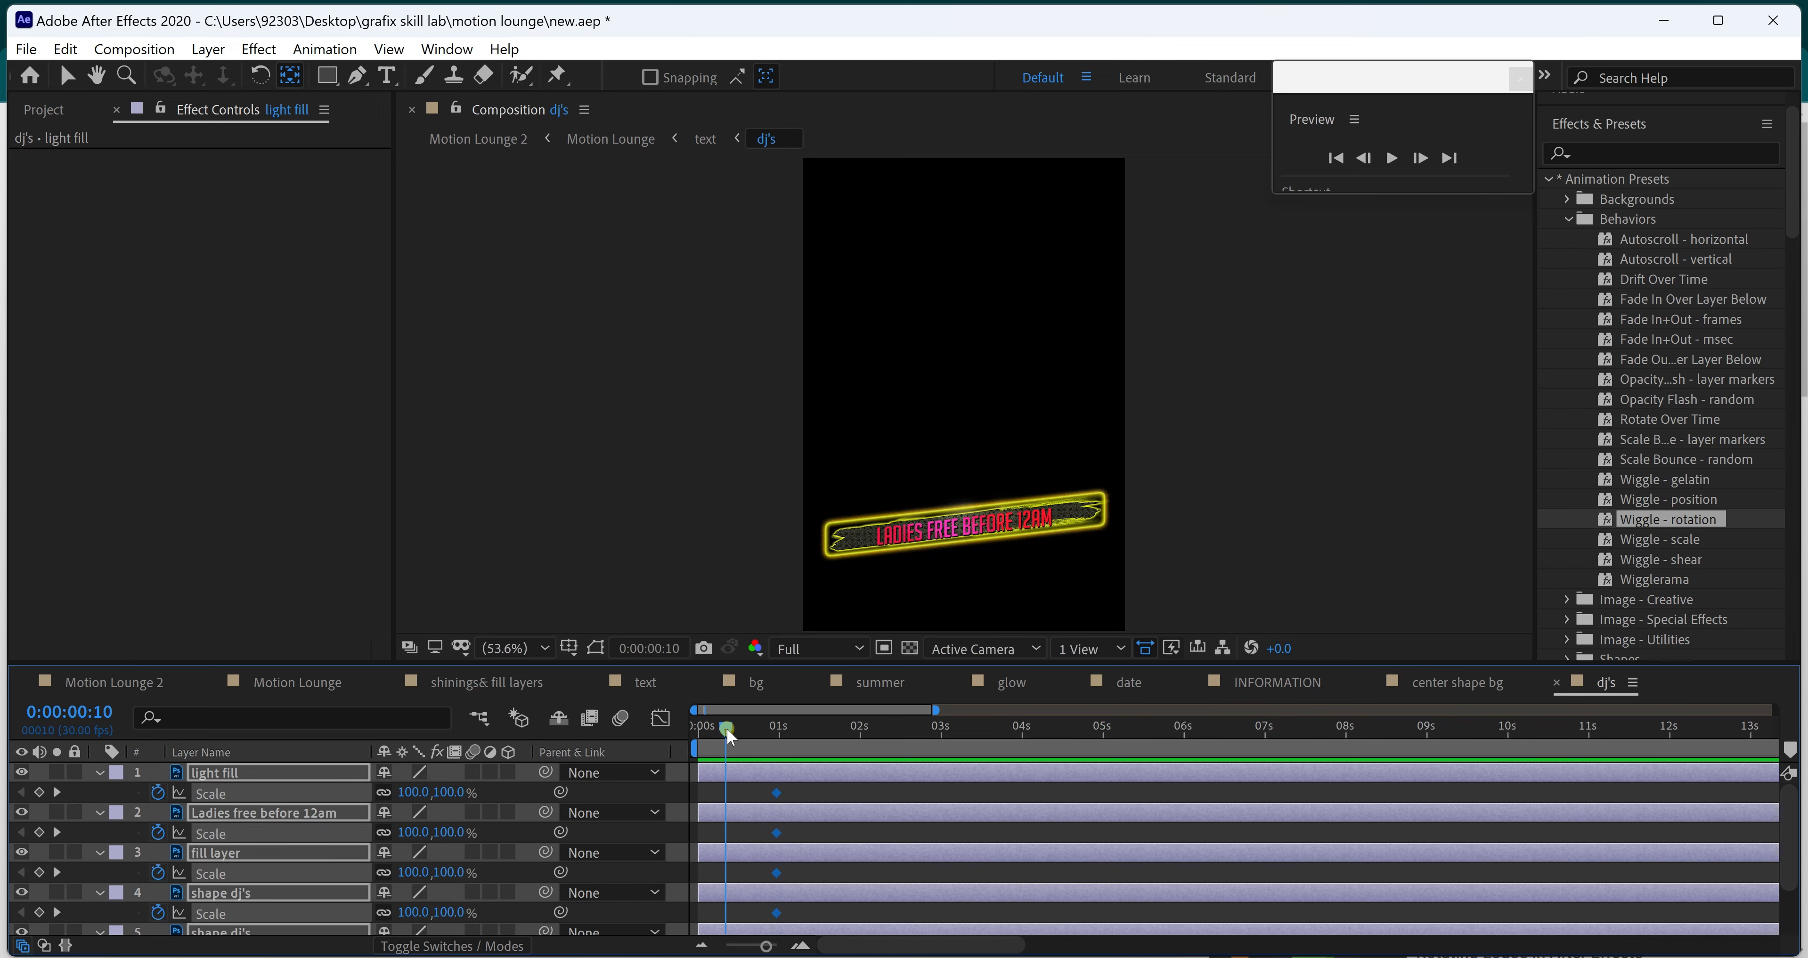
pyautogui.click(424, 791)
pyautogui.write('0')
pyautogui.press('Return')
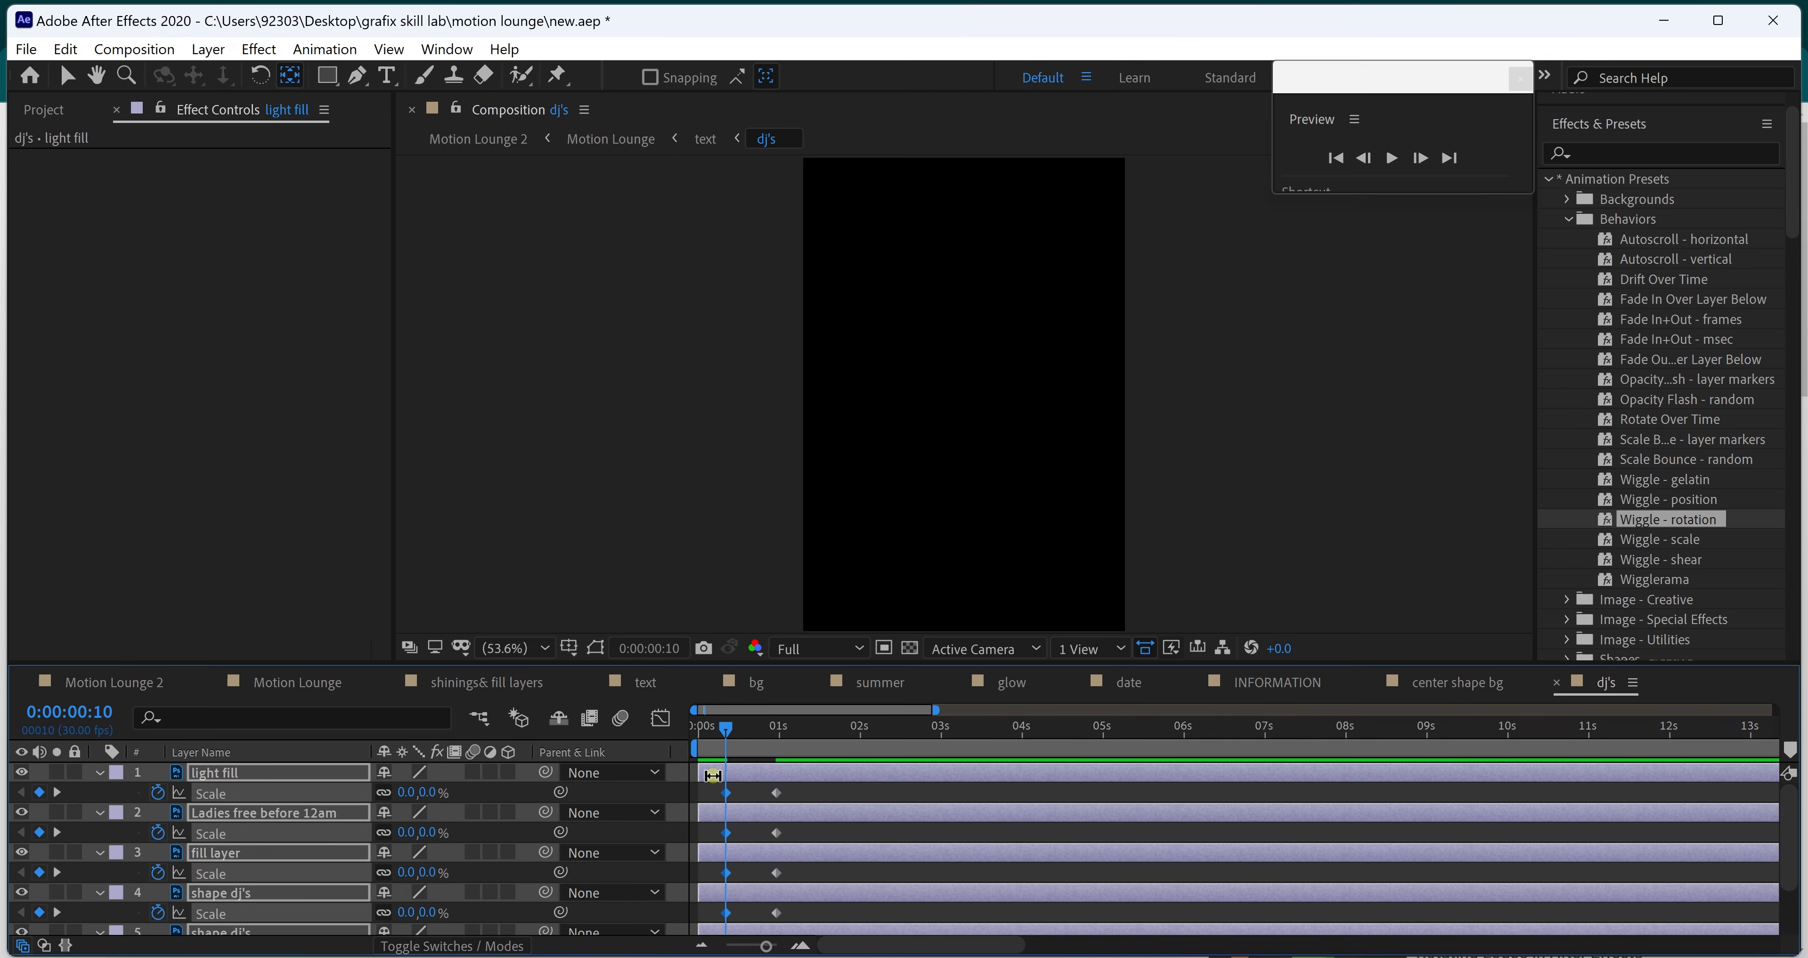
# - Apply Easy Ease to the dj's layers' Scale keyframes and enable motion blur for the layers and composition
pyautogui.scroll(-2, 790, 912)
pyautogui.rightClick(776, 925)
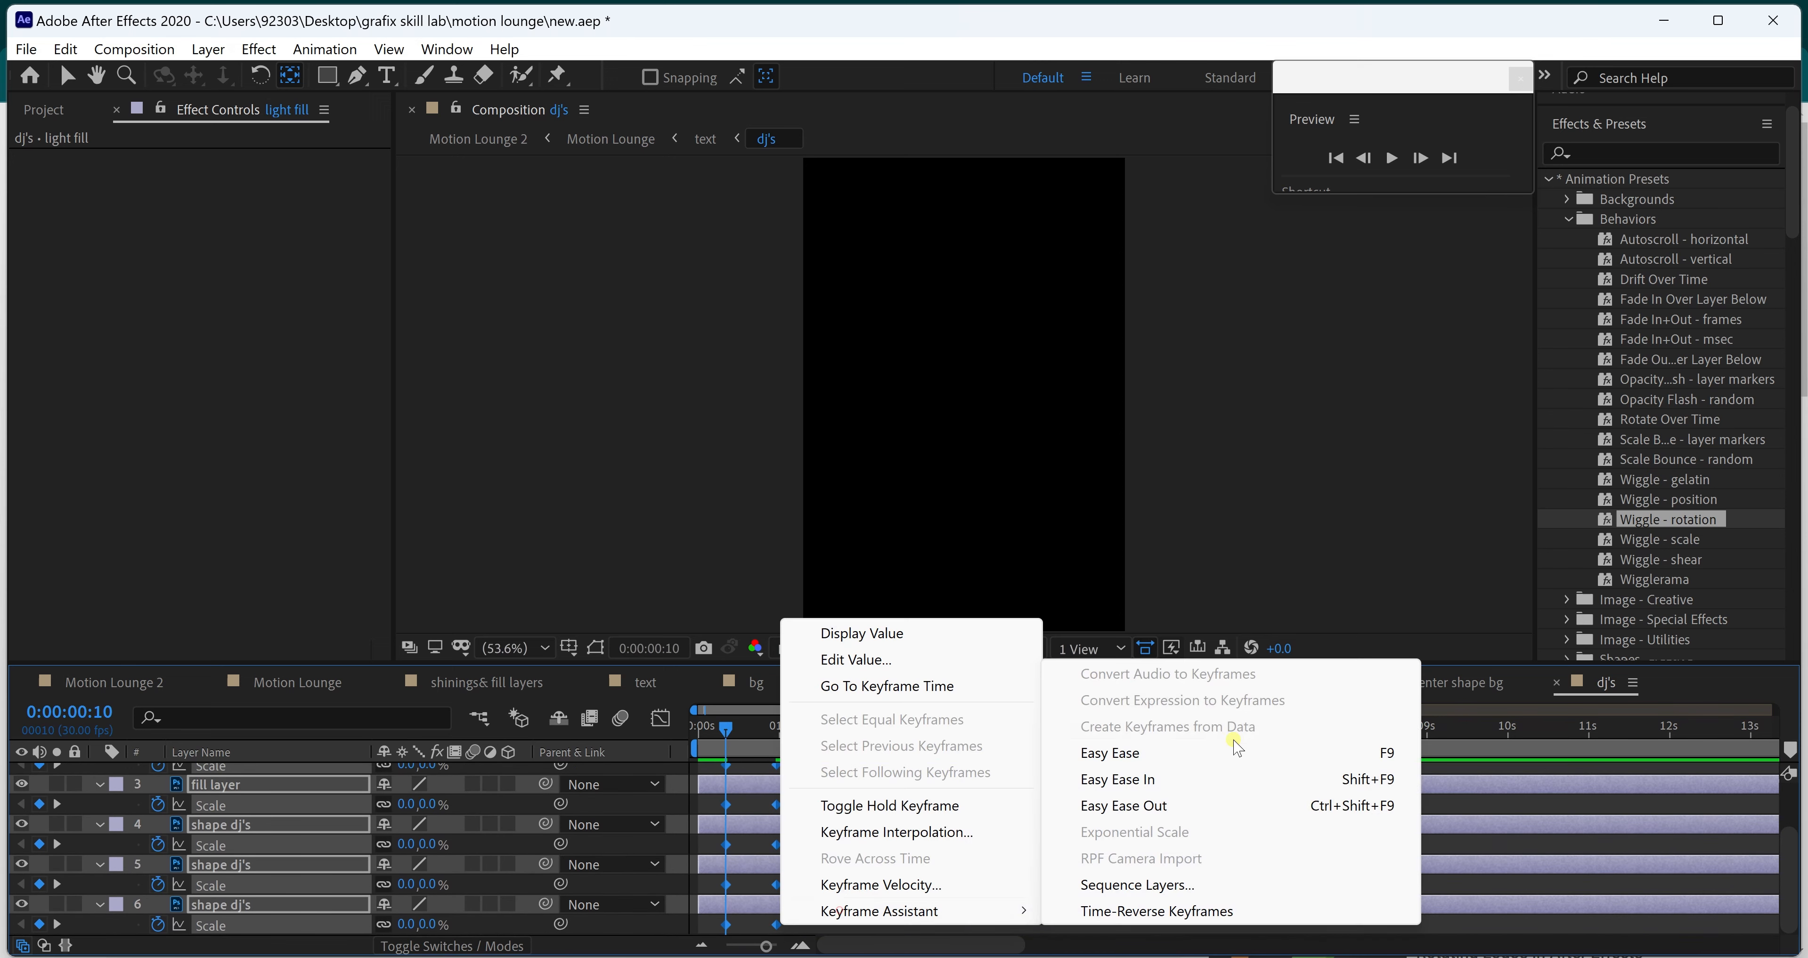
pyautogui.click(1113, 637)
pyautogui.click(467, 783)
pyautogui.click(620, 718)
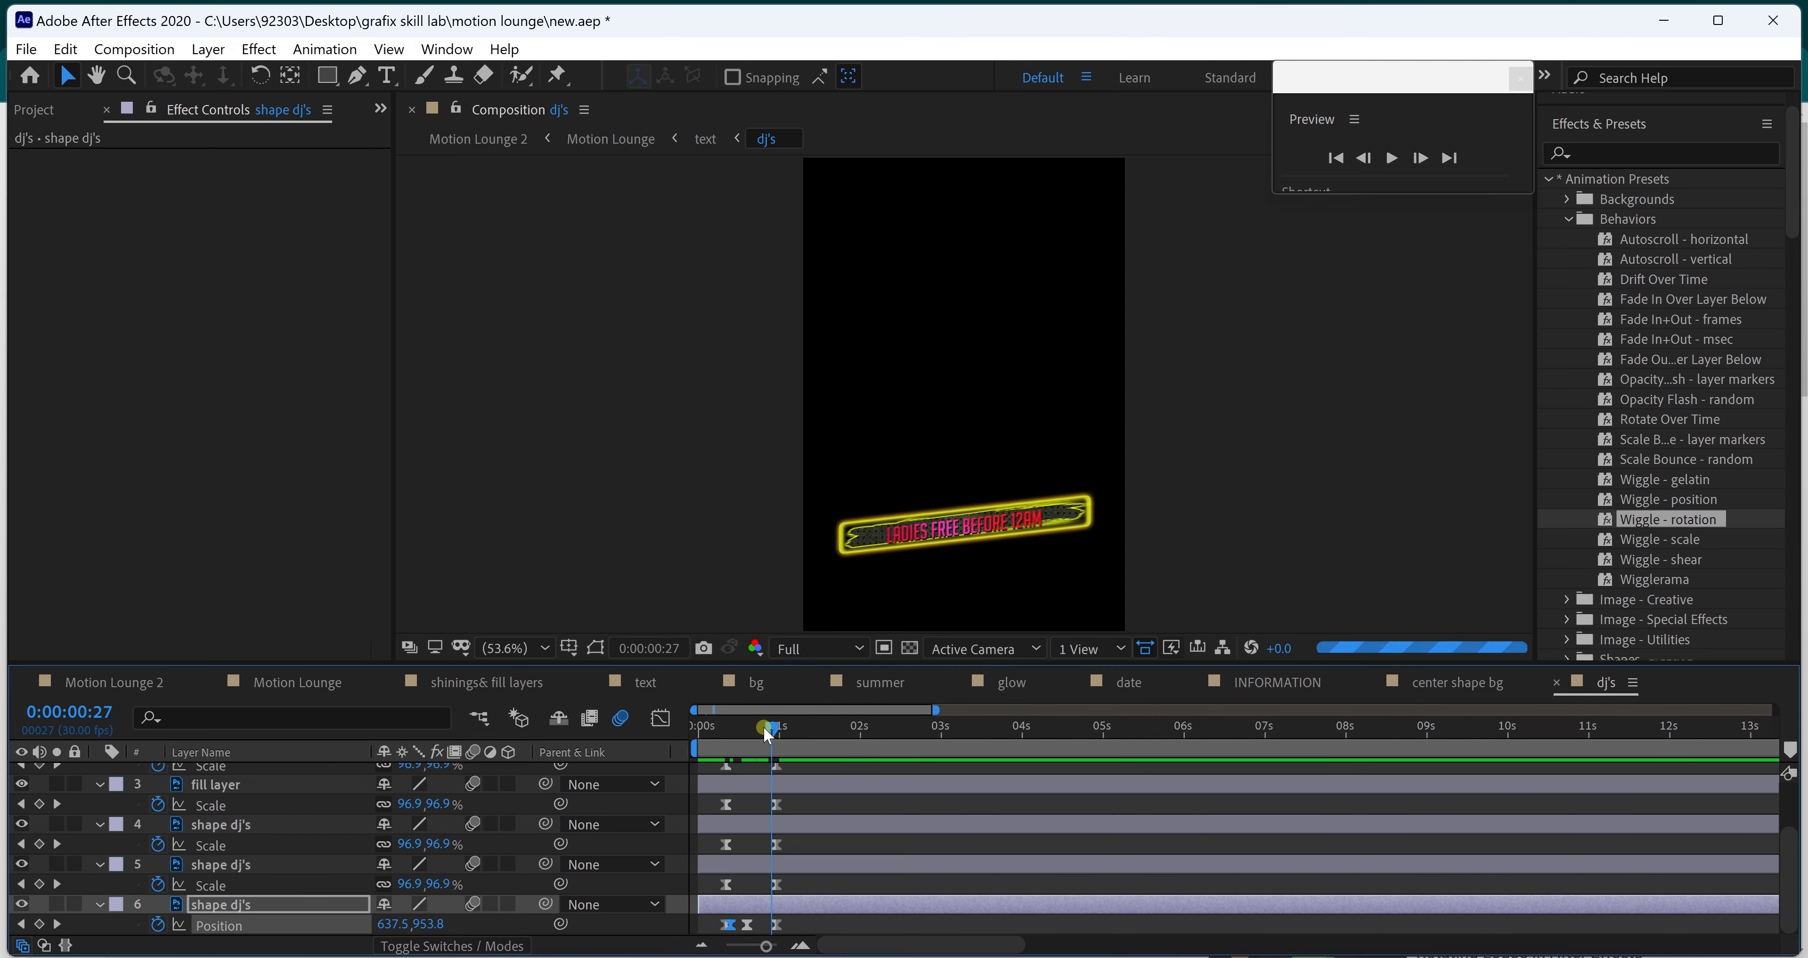
# - Scrub the dj's animation back to 0:00:00:00 and preview the flyer in the Motion Lounge 2 composition
pyautogui.moveTo(769, 734); pyautogui.dragTo(693, 740)
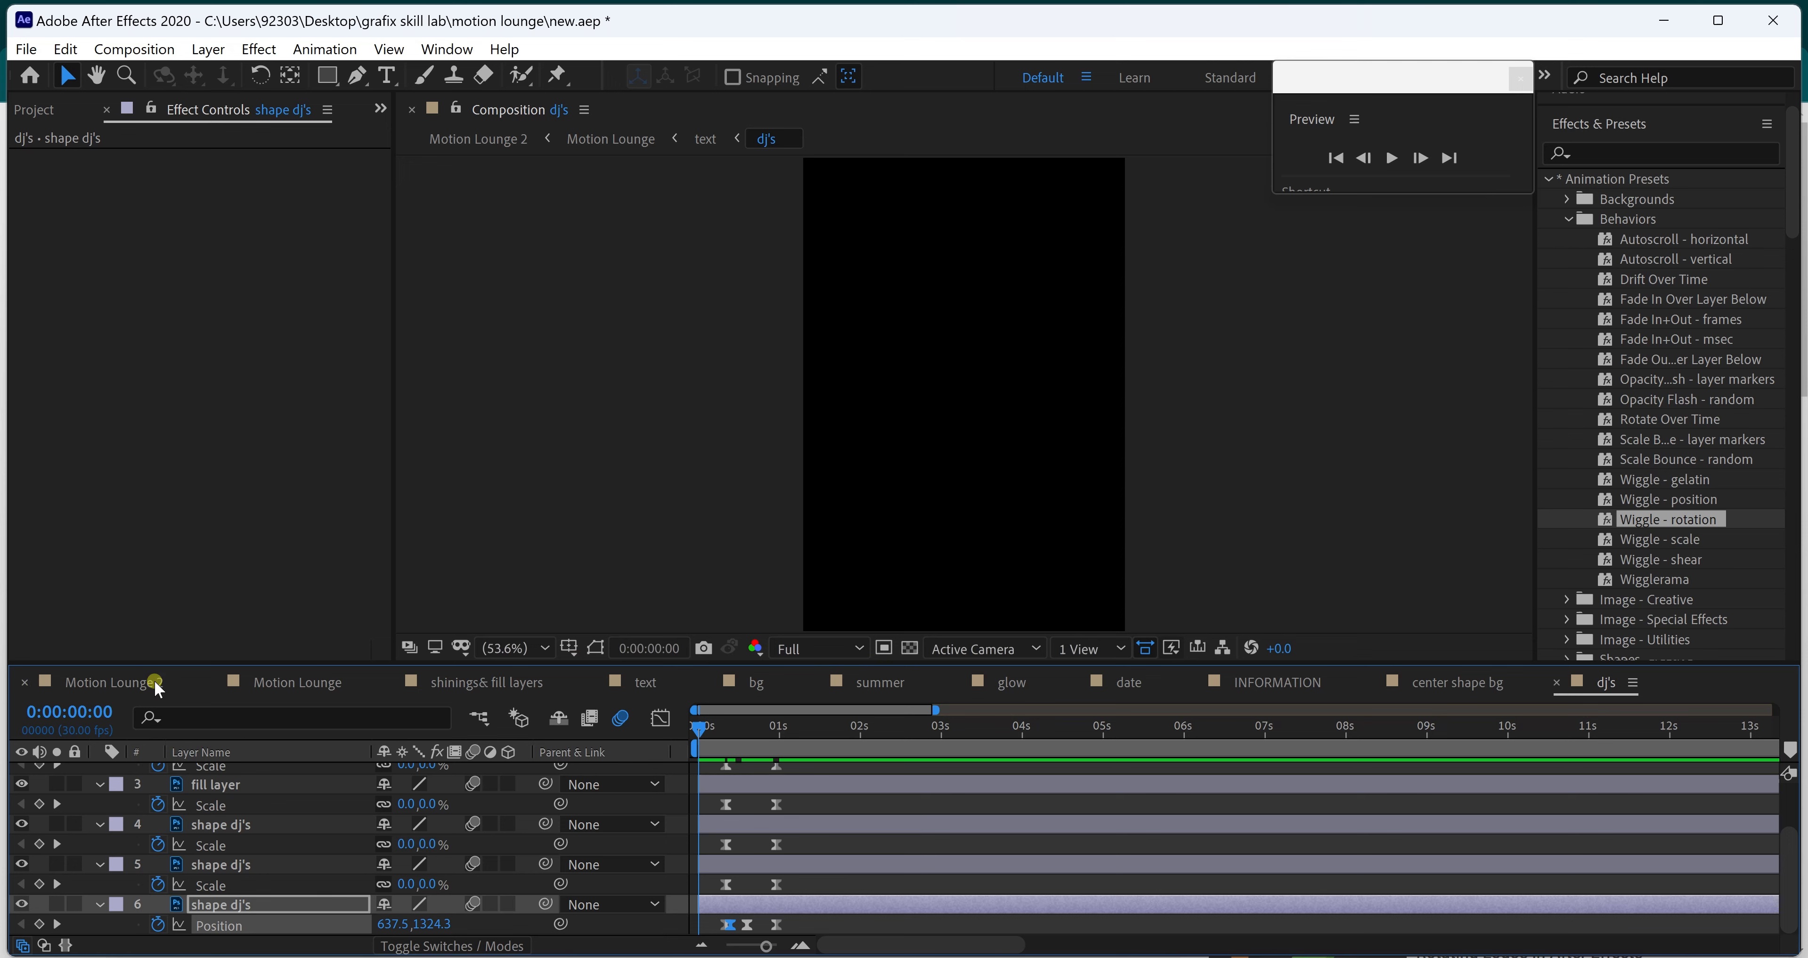
pyautogui.click(112, 682)
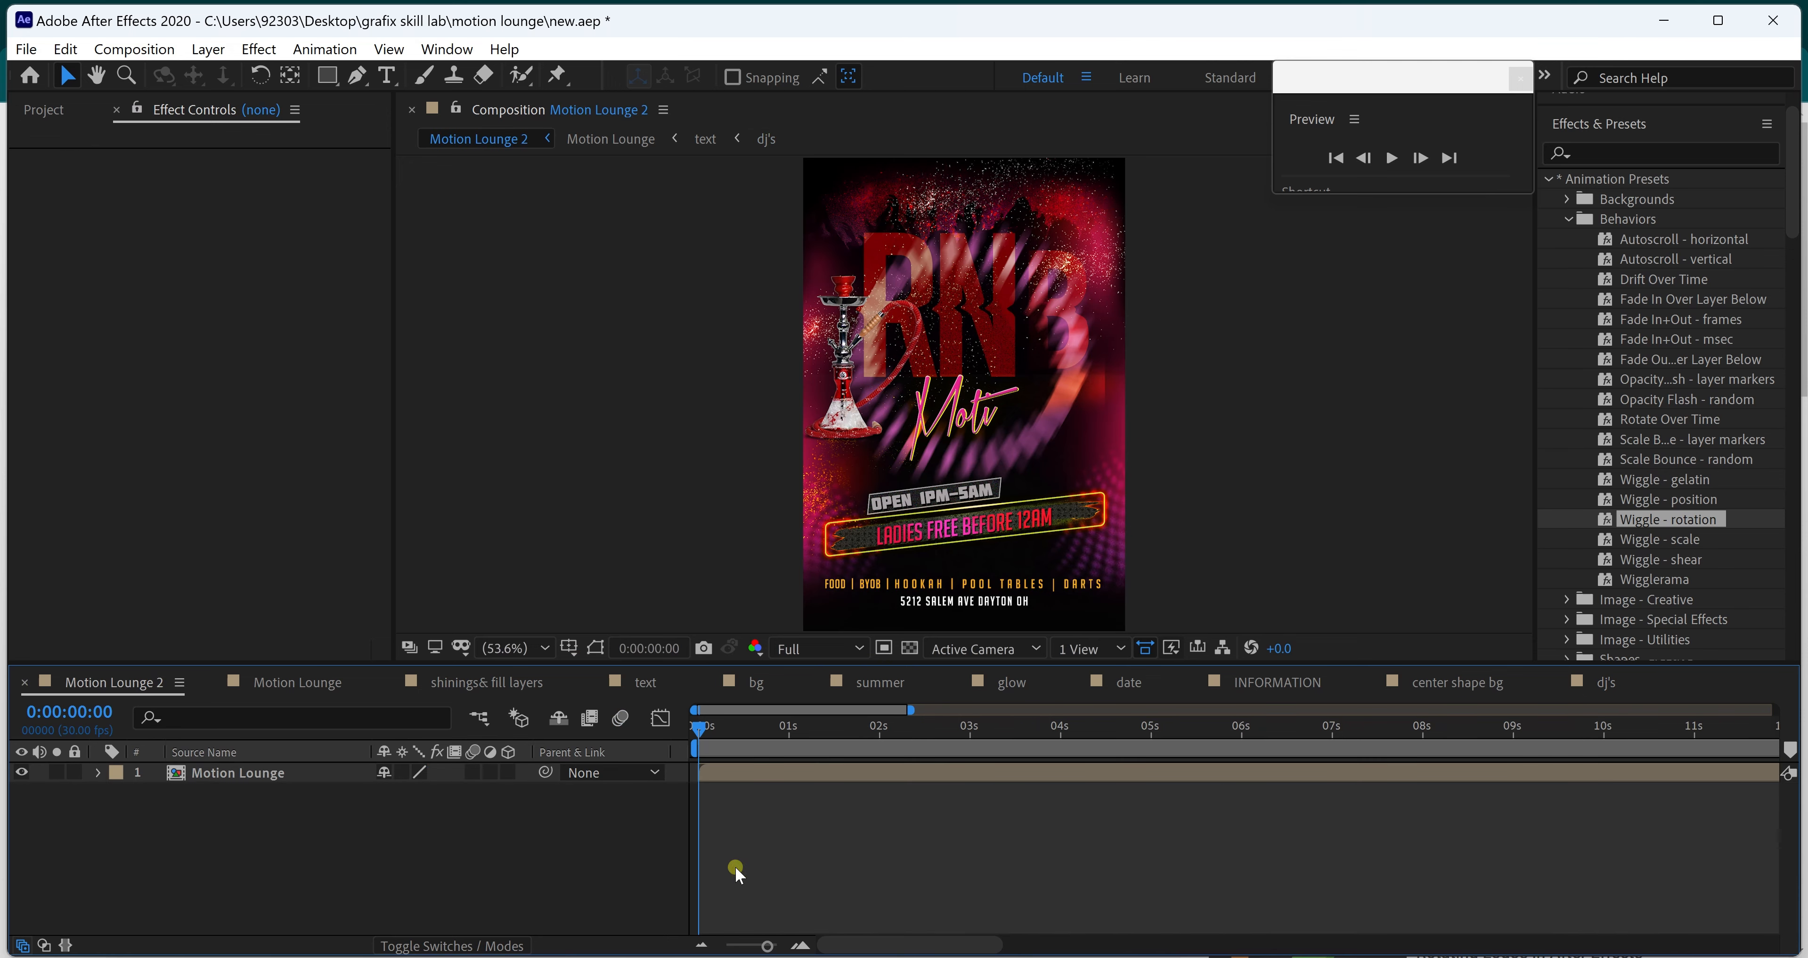
pyautogui.press('space')
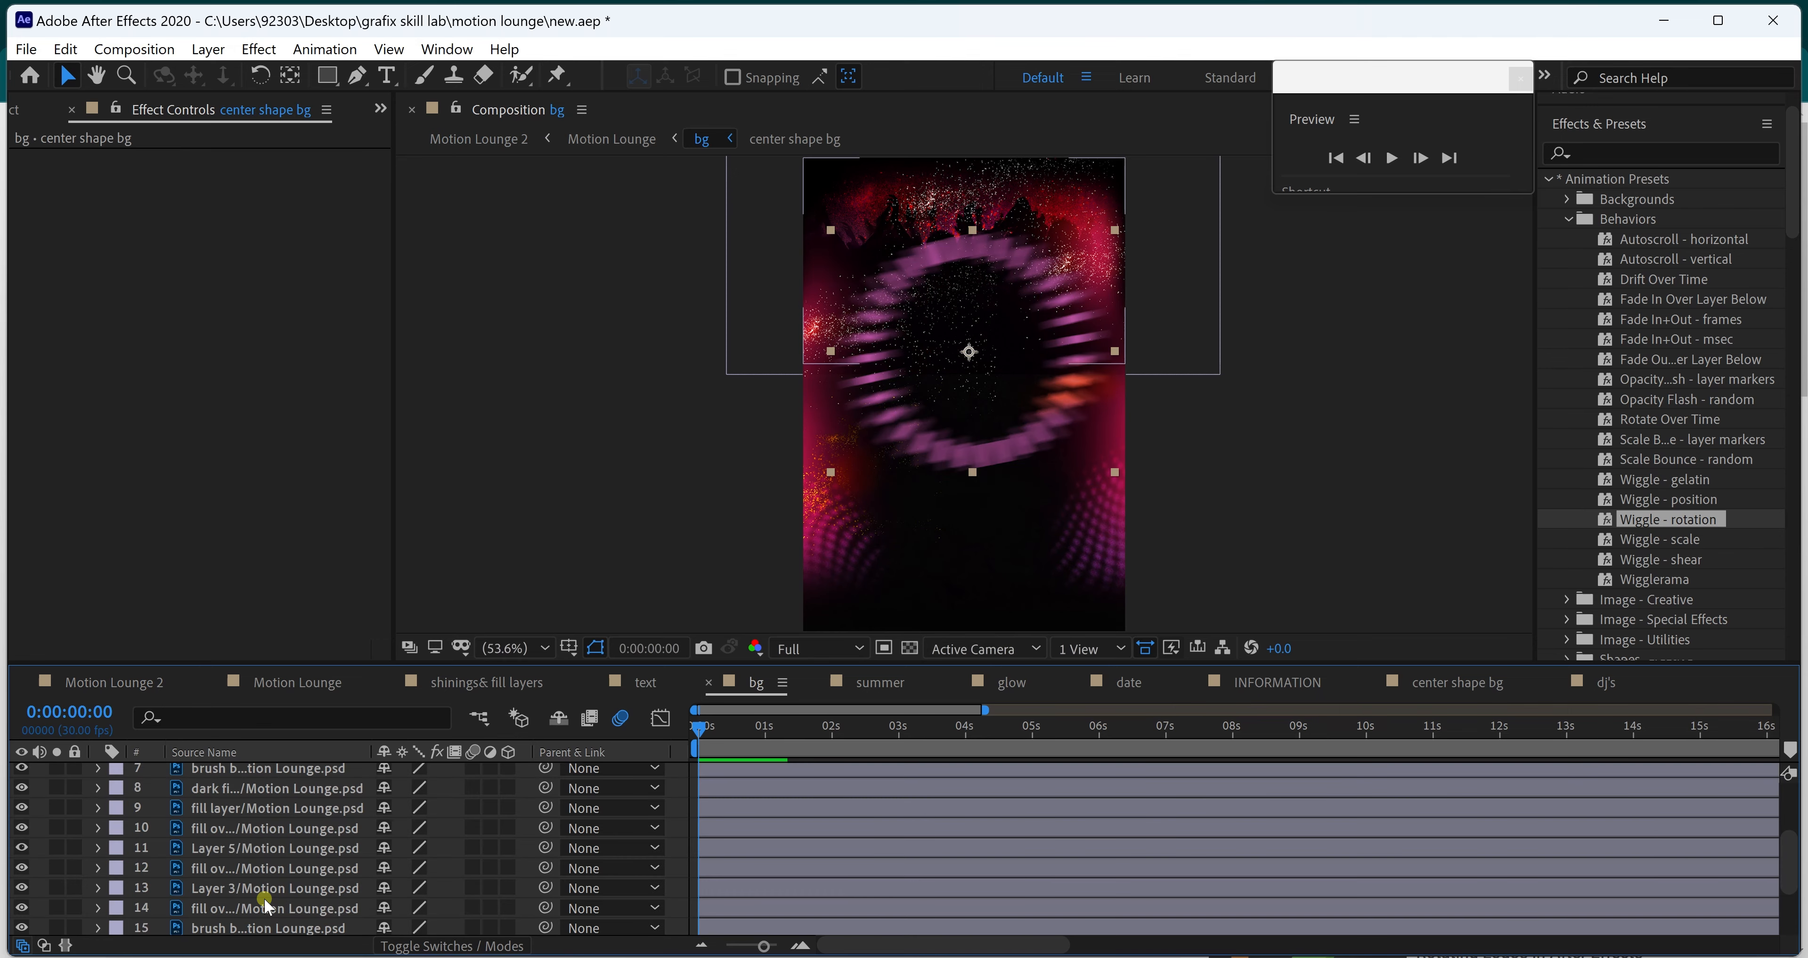
# - Look through the bg composition's layers and toggle the shining layer's visibility in the shinings& fill layers composition
pyautogui.scroll(-3, 266, 904)
pyautogui.scroll(3, 270, 902)
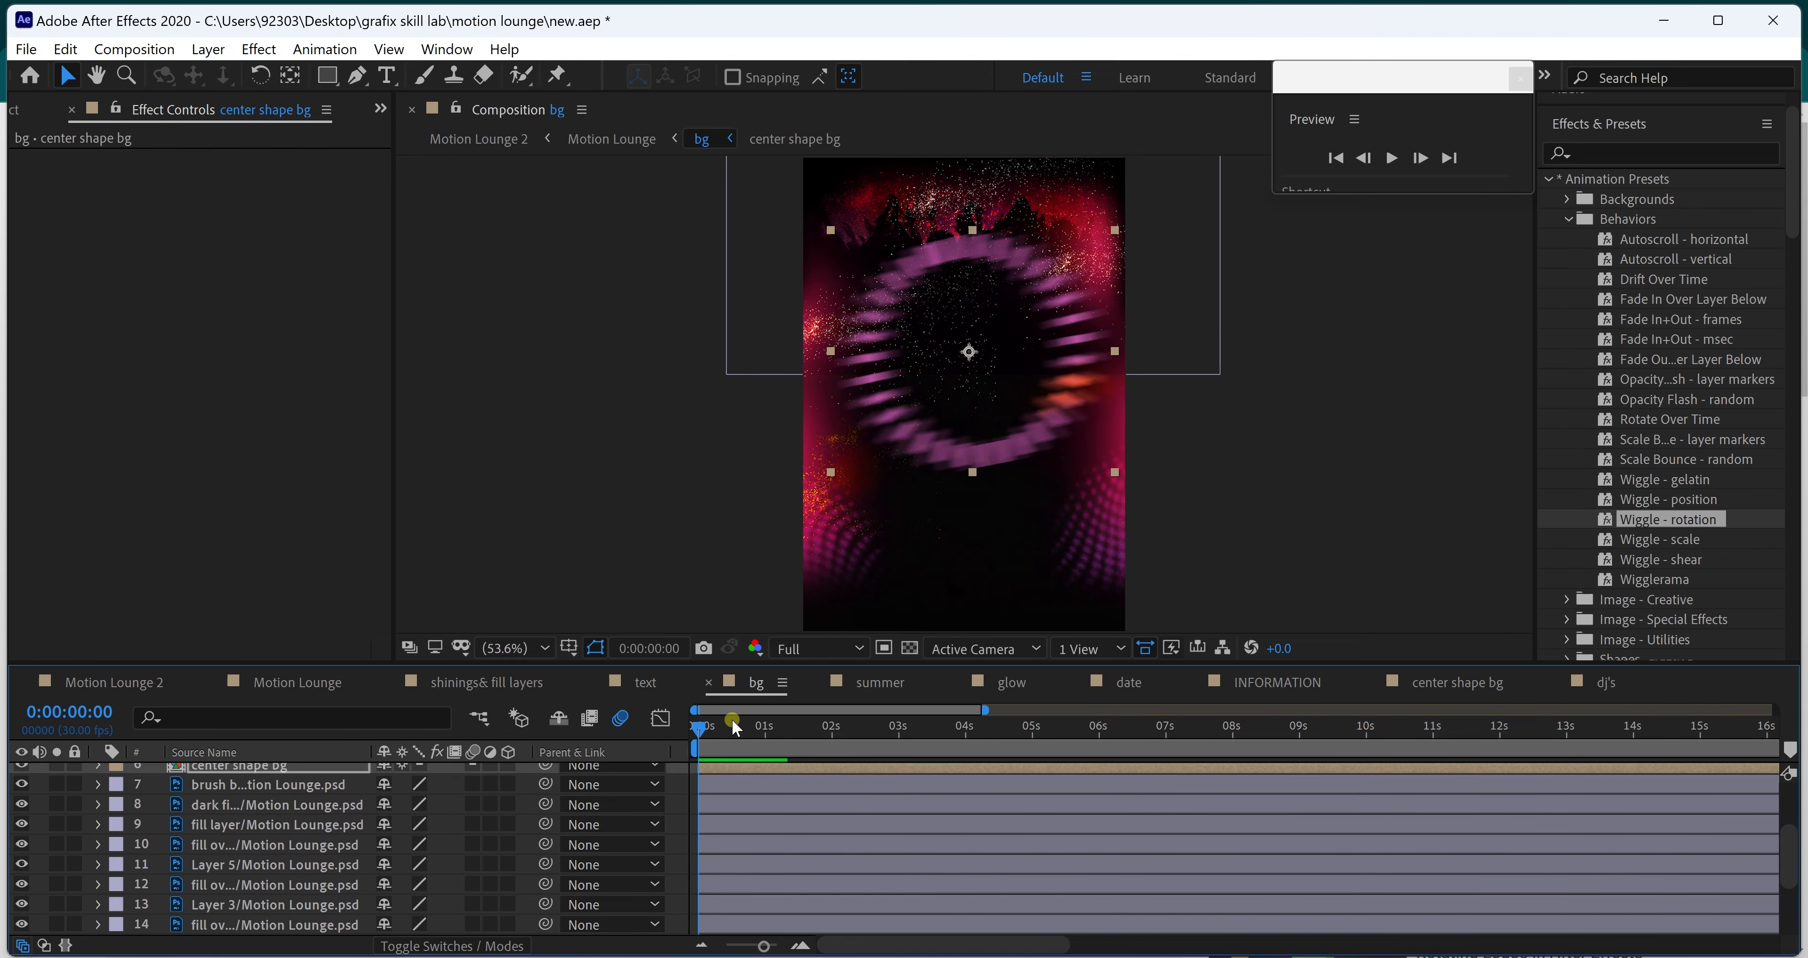
pyautogui.click(433, 688)
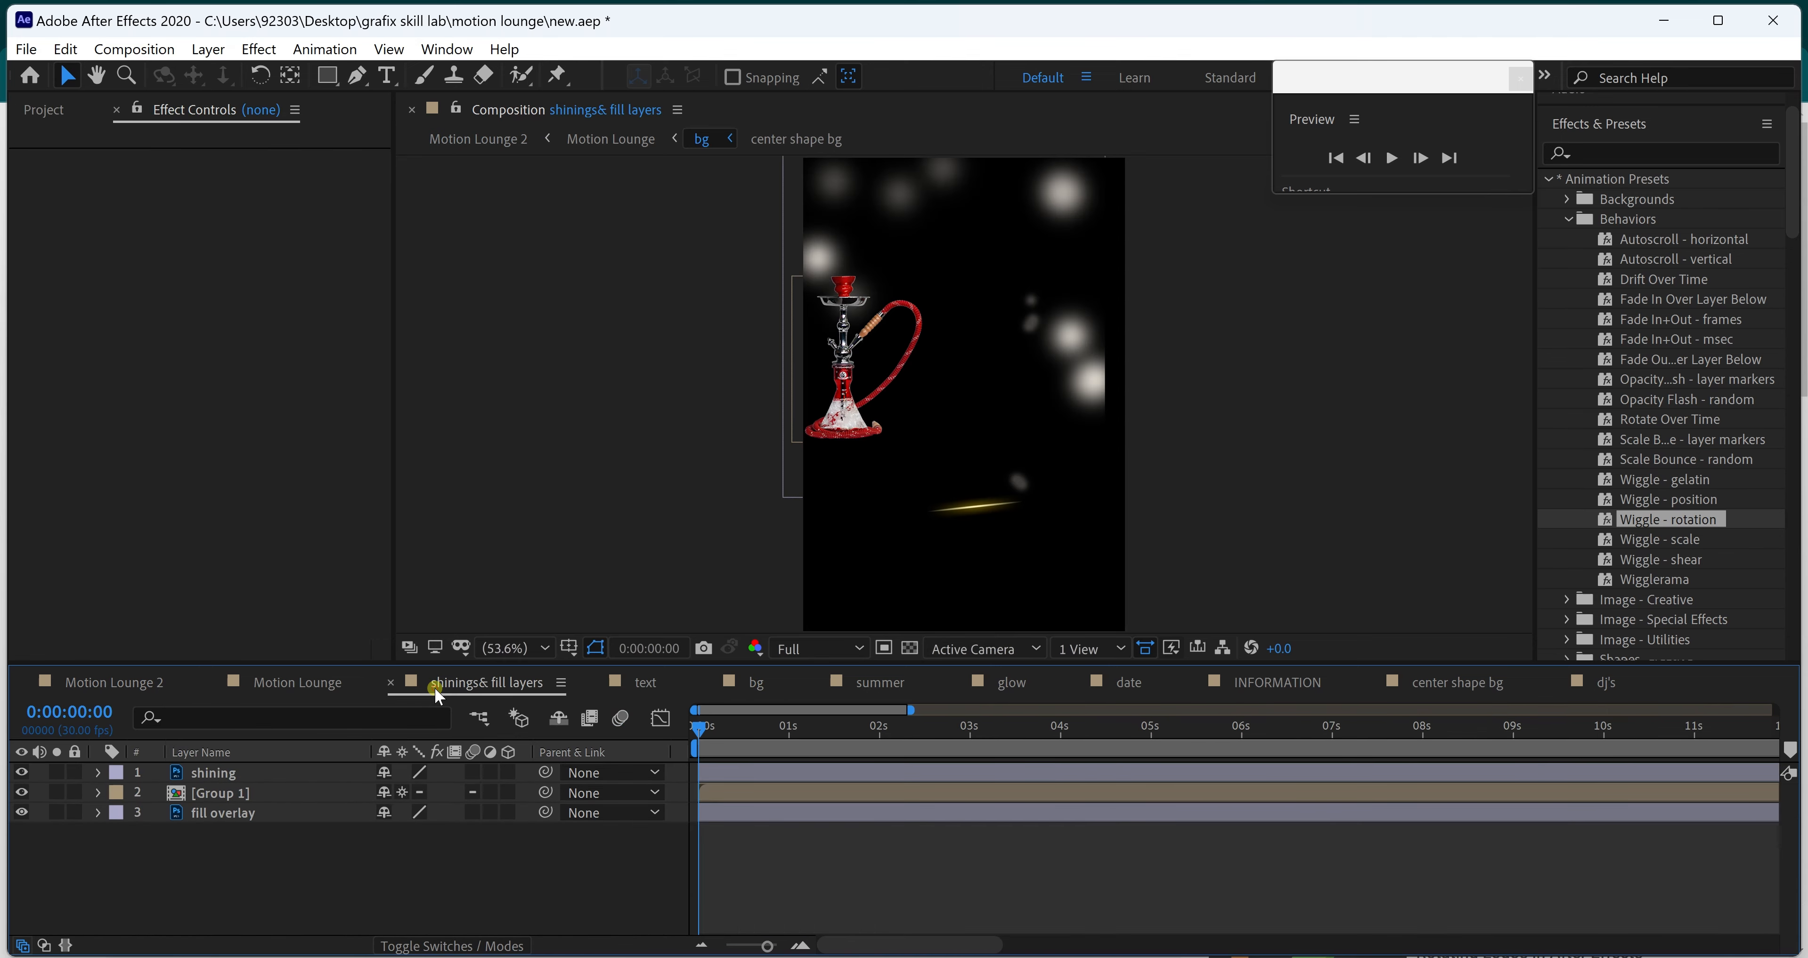
pyautogui.click(23, 773)
pyautogui.click(23, 773)
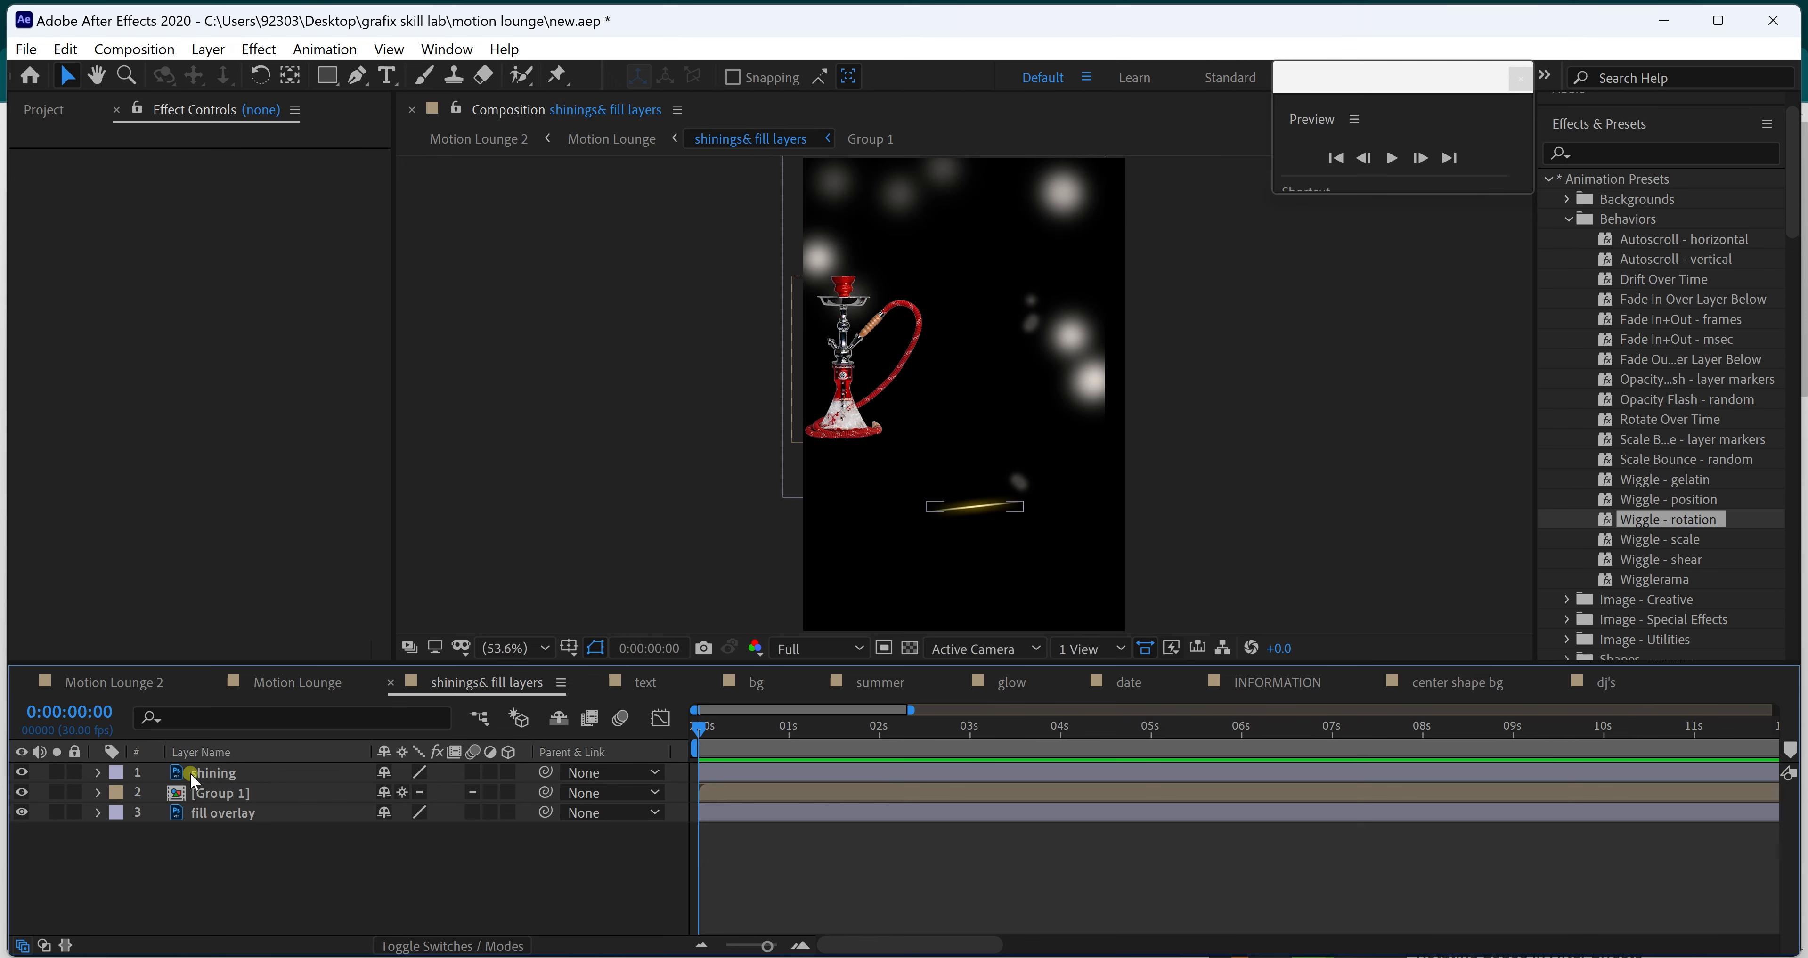
# - Add two Scale keyframes to the shining layer between one and two seconds, entering 100%
pyautogui.press('s')
pyautogui.click(246, 774)
pyautogui.moveTo(709, 729); pyautogui.dragTo(854, 733)
pyautogui.click(847, 746)
pyautogui.click(158, 793)
pyautogui.click(414, 791)
pyautogui.write('100')
pyautogui.press('Return')
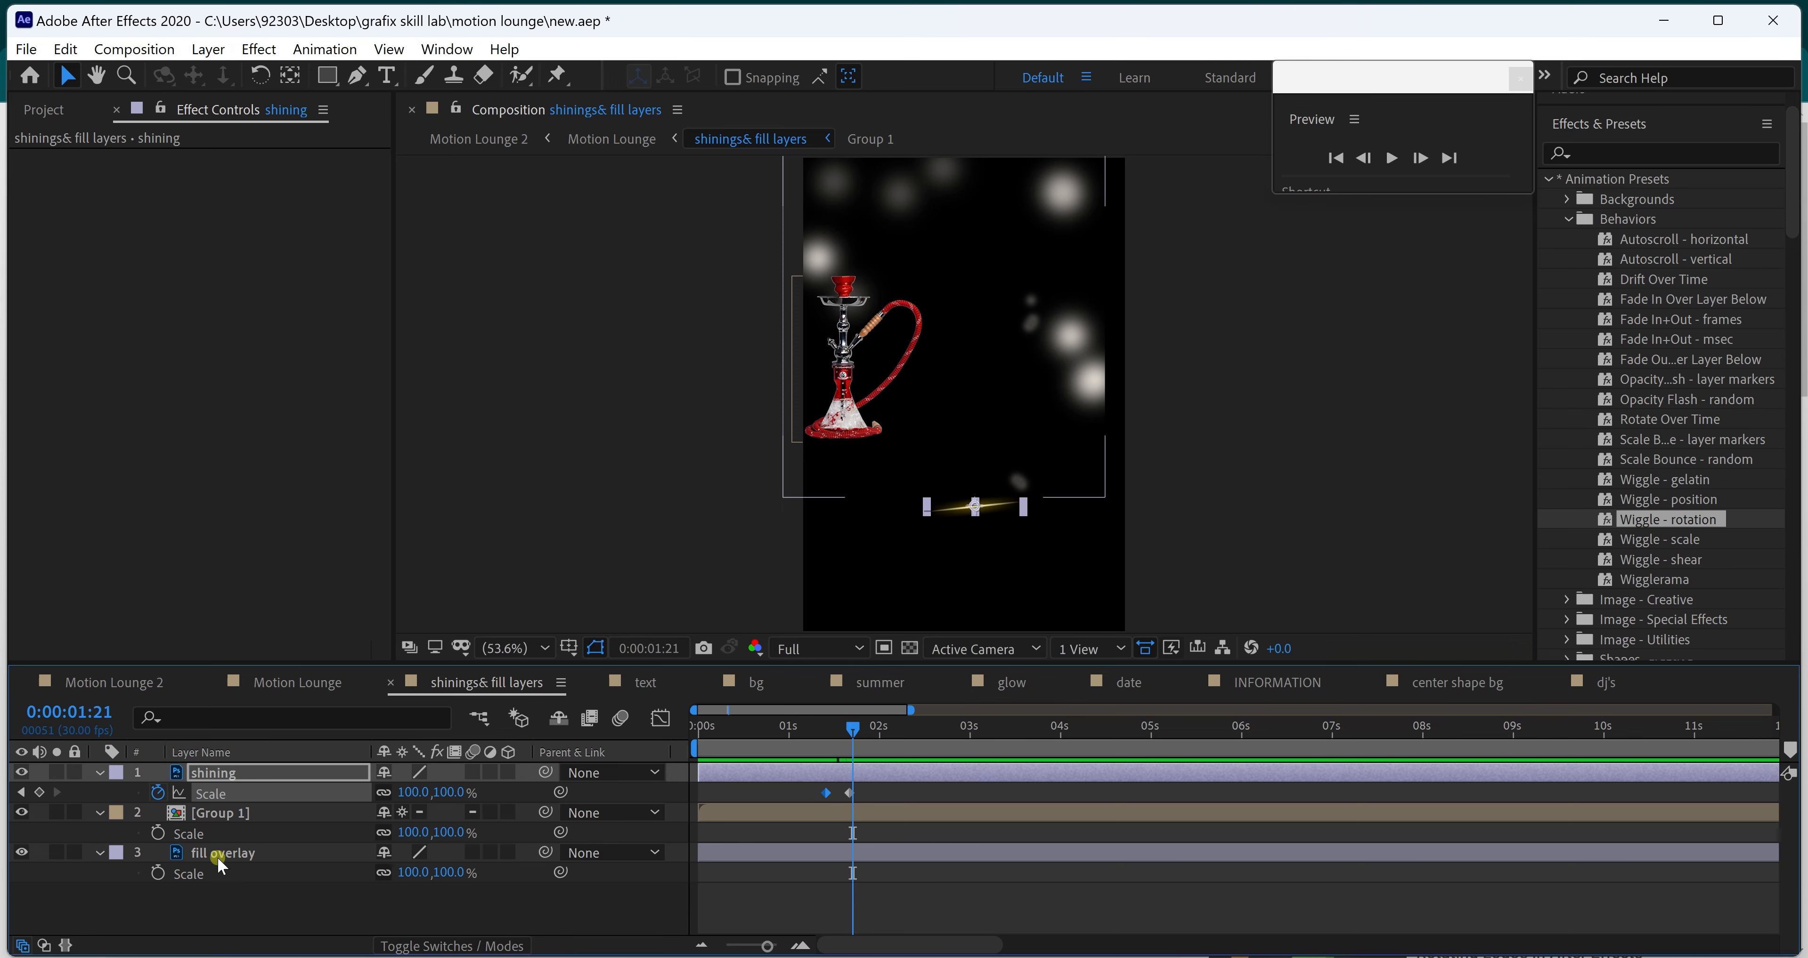
# - Preview the Motion Lounge composition from 0:00:00:00
pyautogui.click(296, 684)
pyautogui.click(699, 732)
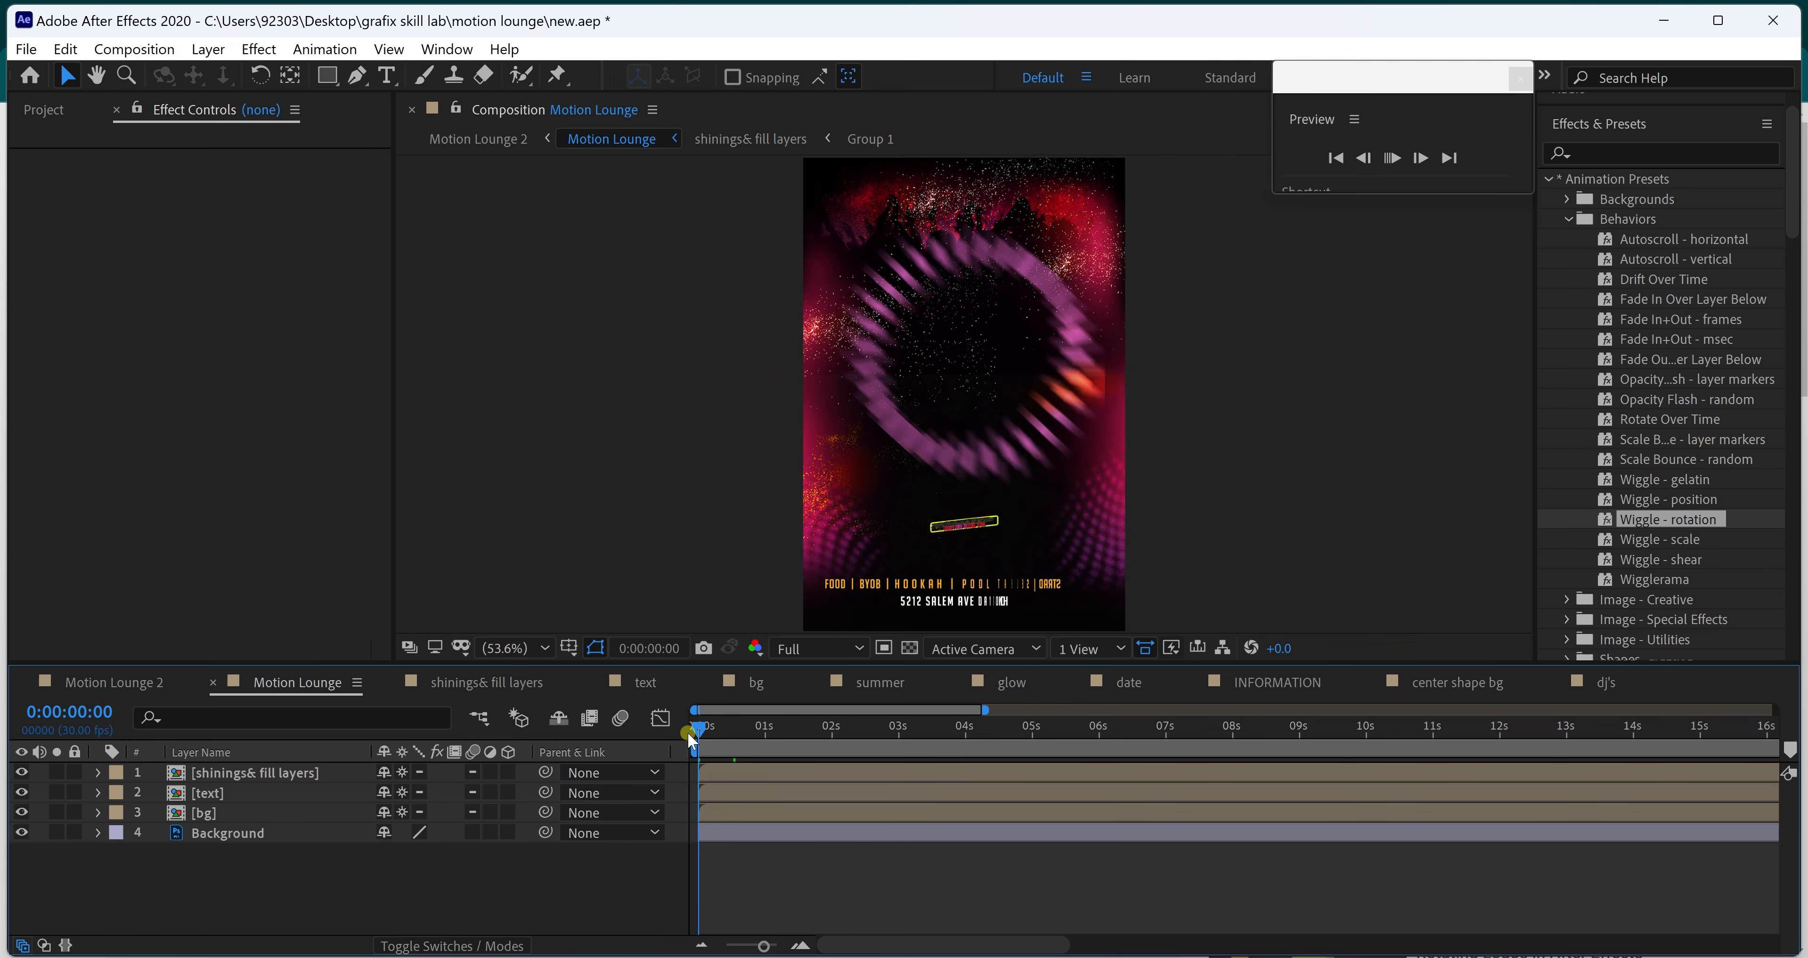
pyautogui.press('space')
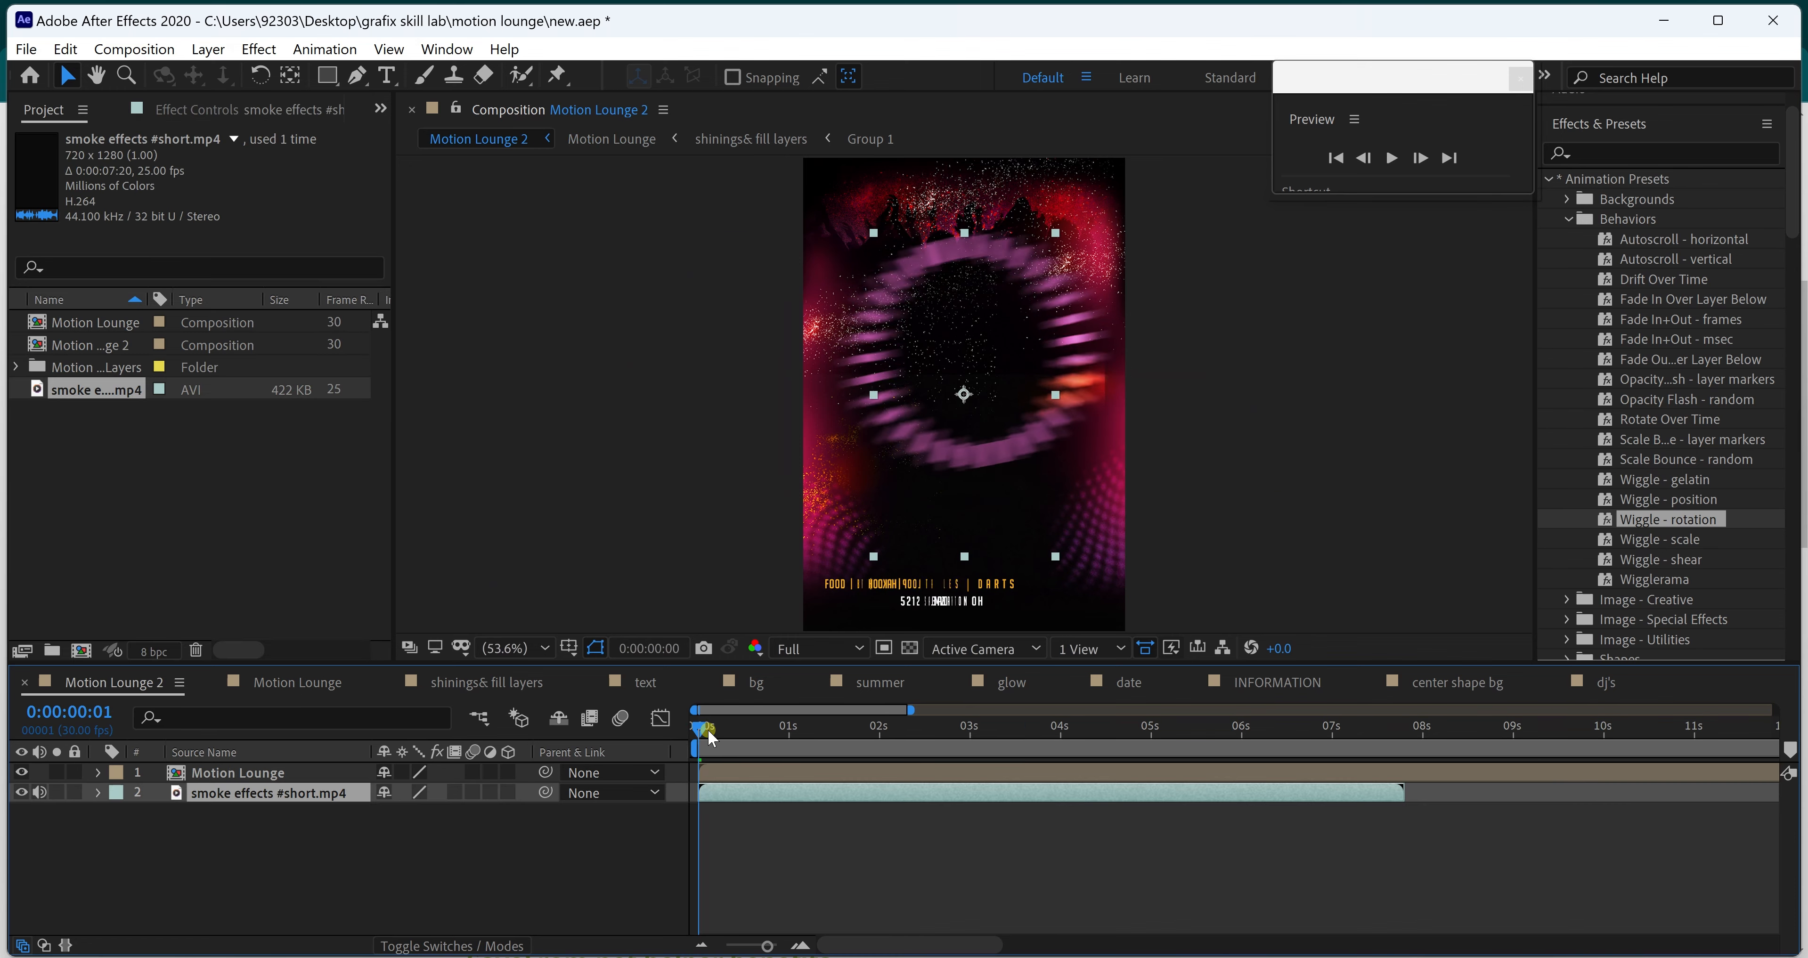
# - Move the Motion Lounge layer below smoke effects #short.mp4 in Motion Lounge 2, with the time at 0:00:00:06
pyautogui.click(713, 733)
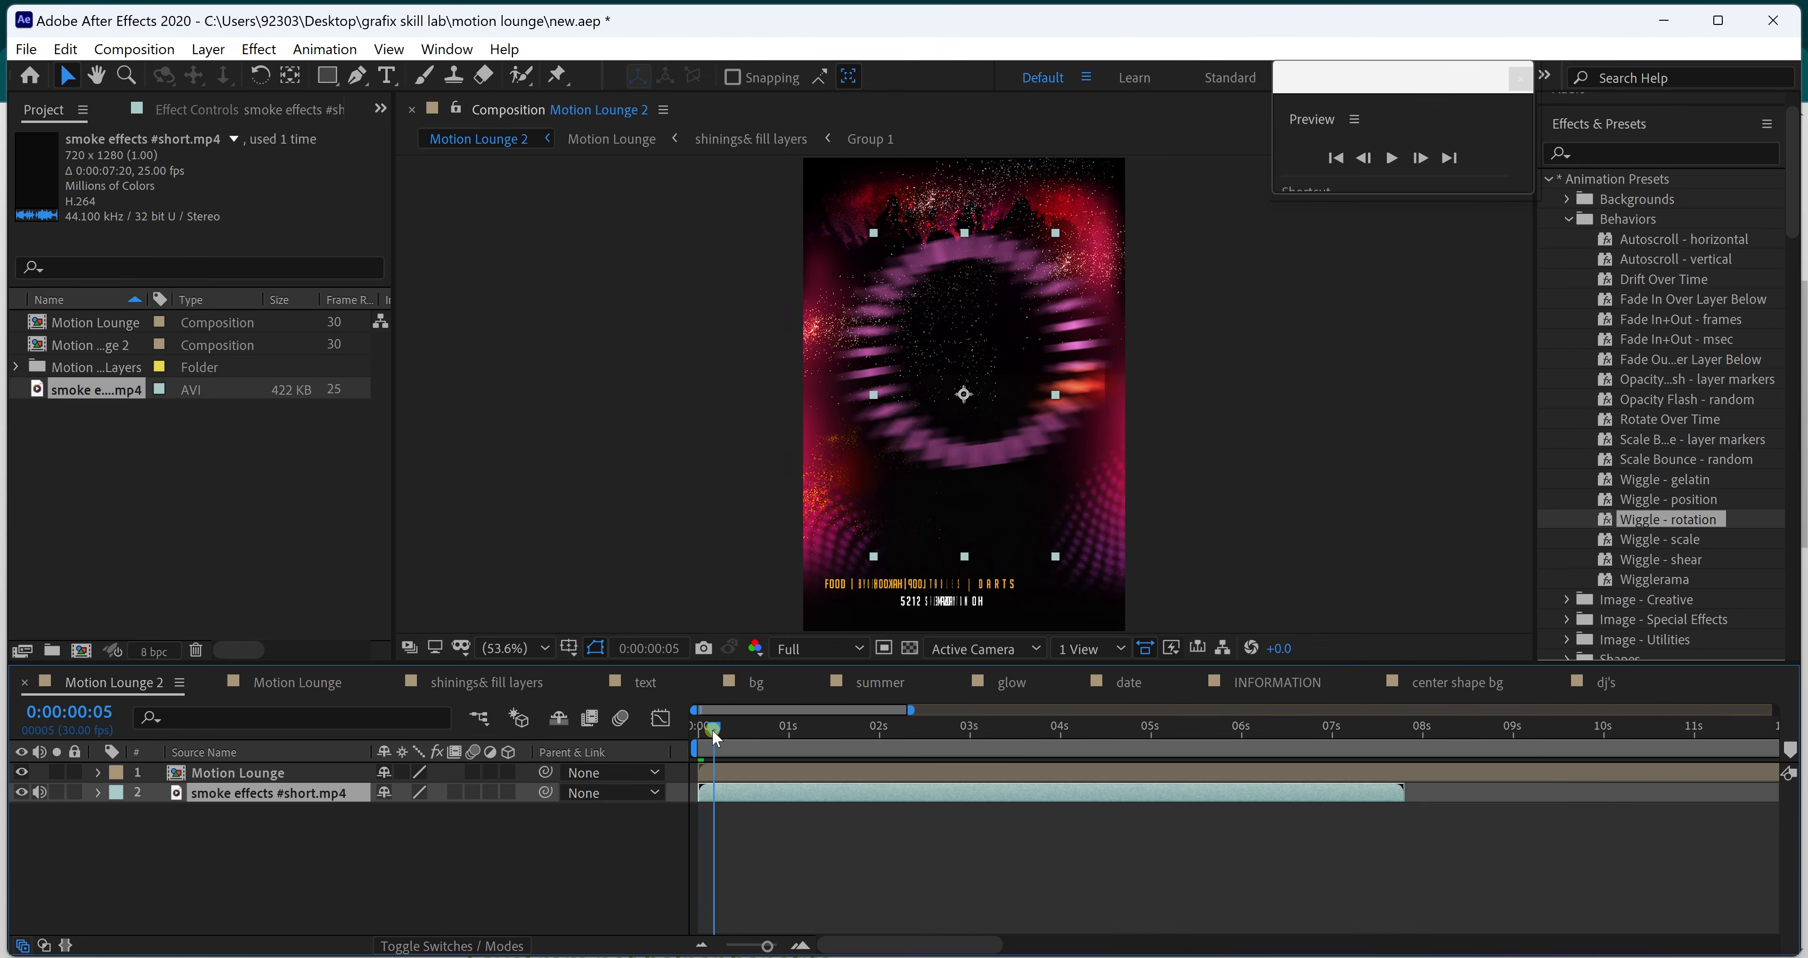
pyautogui.moveTo(713, 731); pyautogui.dragTo(717, 733)
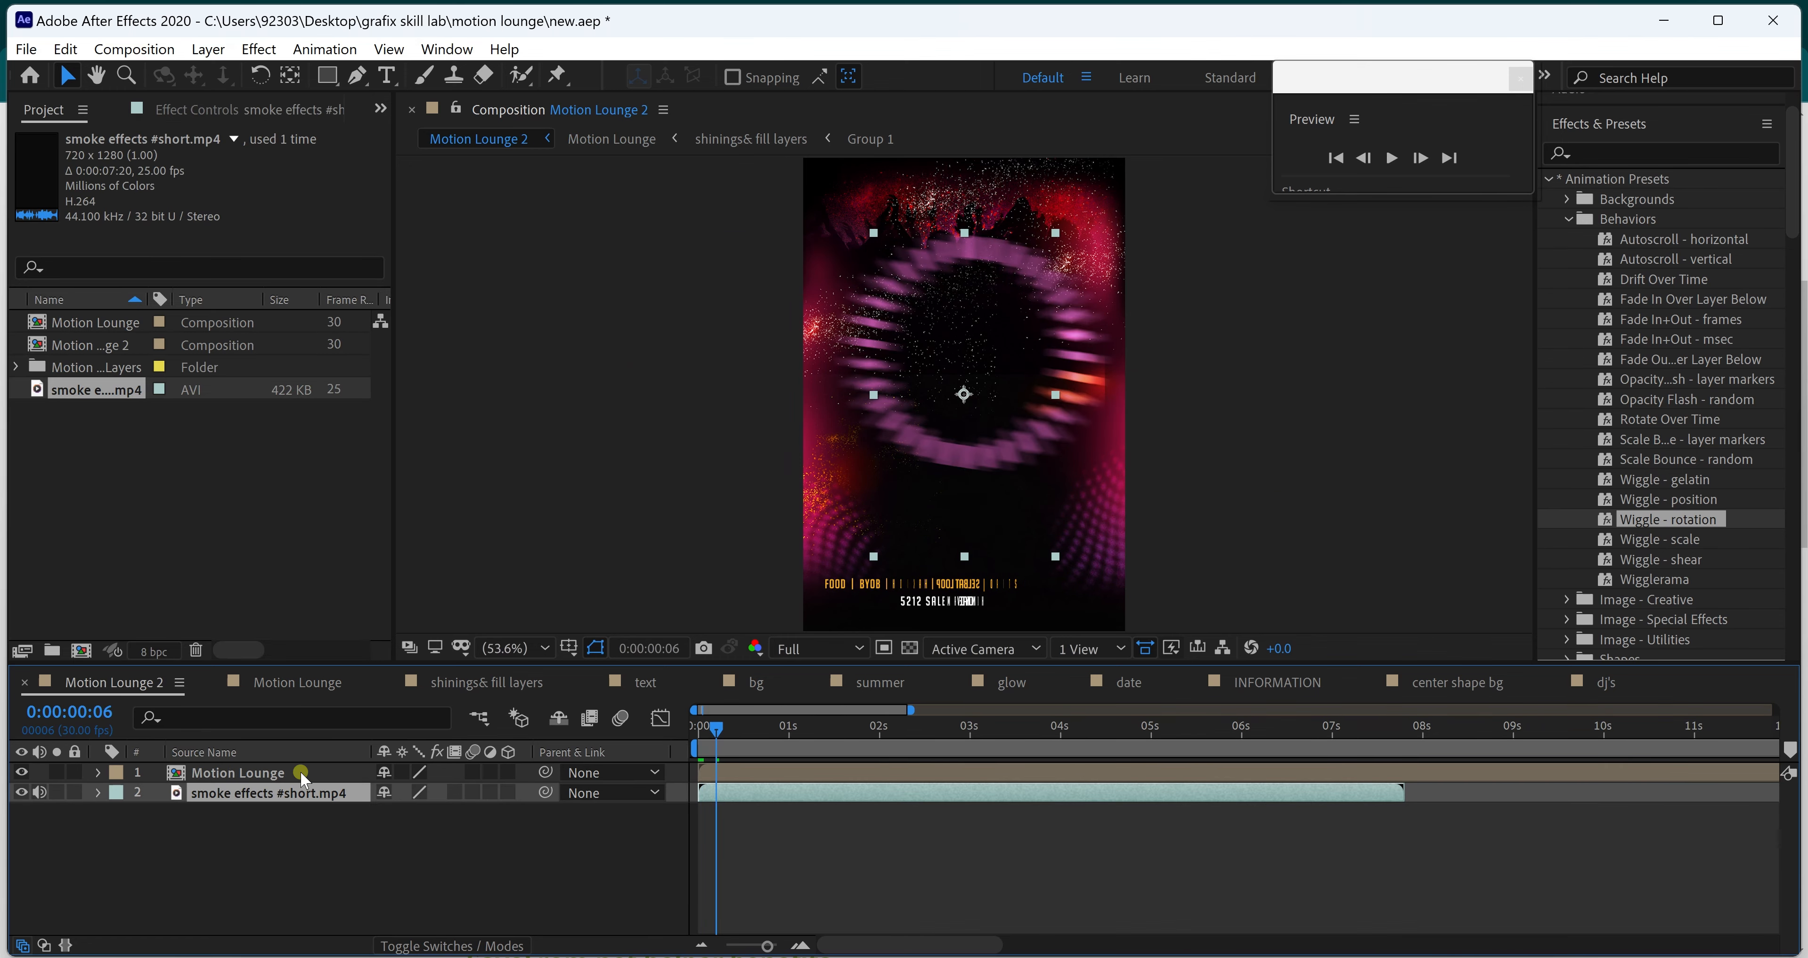
pyautogui.hotkey('ctrl', 'Up')
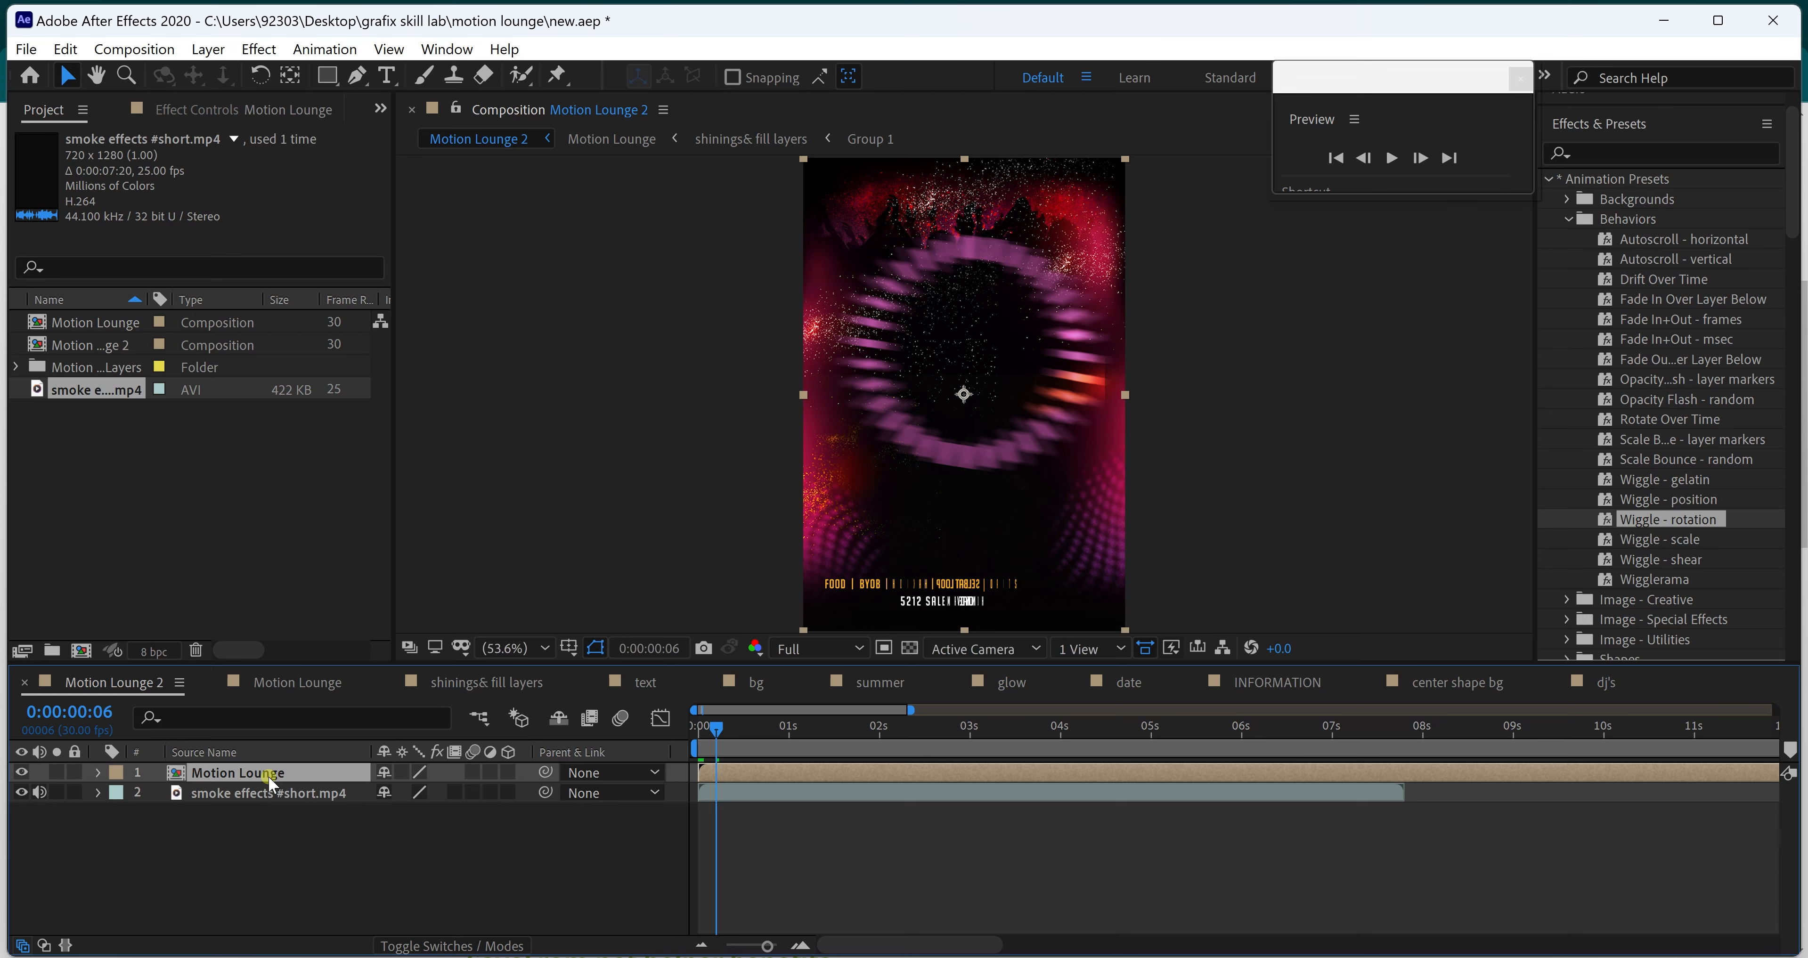
pyautogui.moveTo(270, 782); pyautogui.dragTo(266, 823)
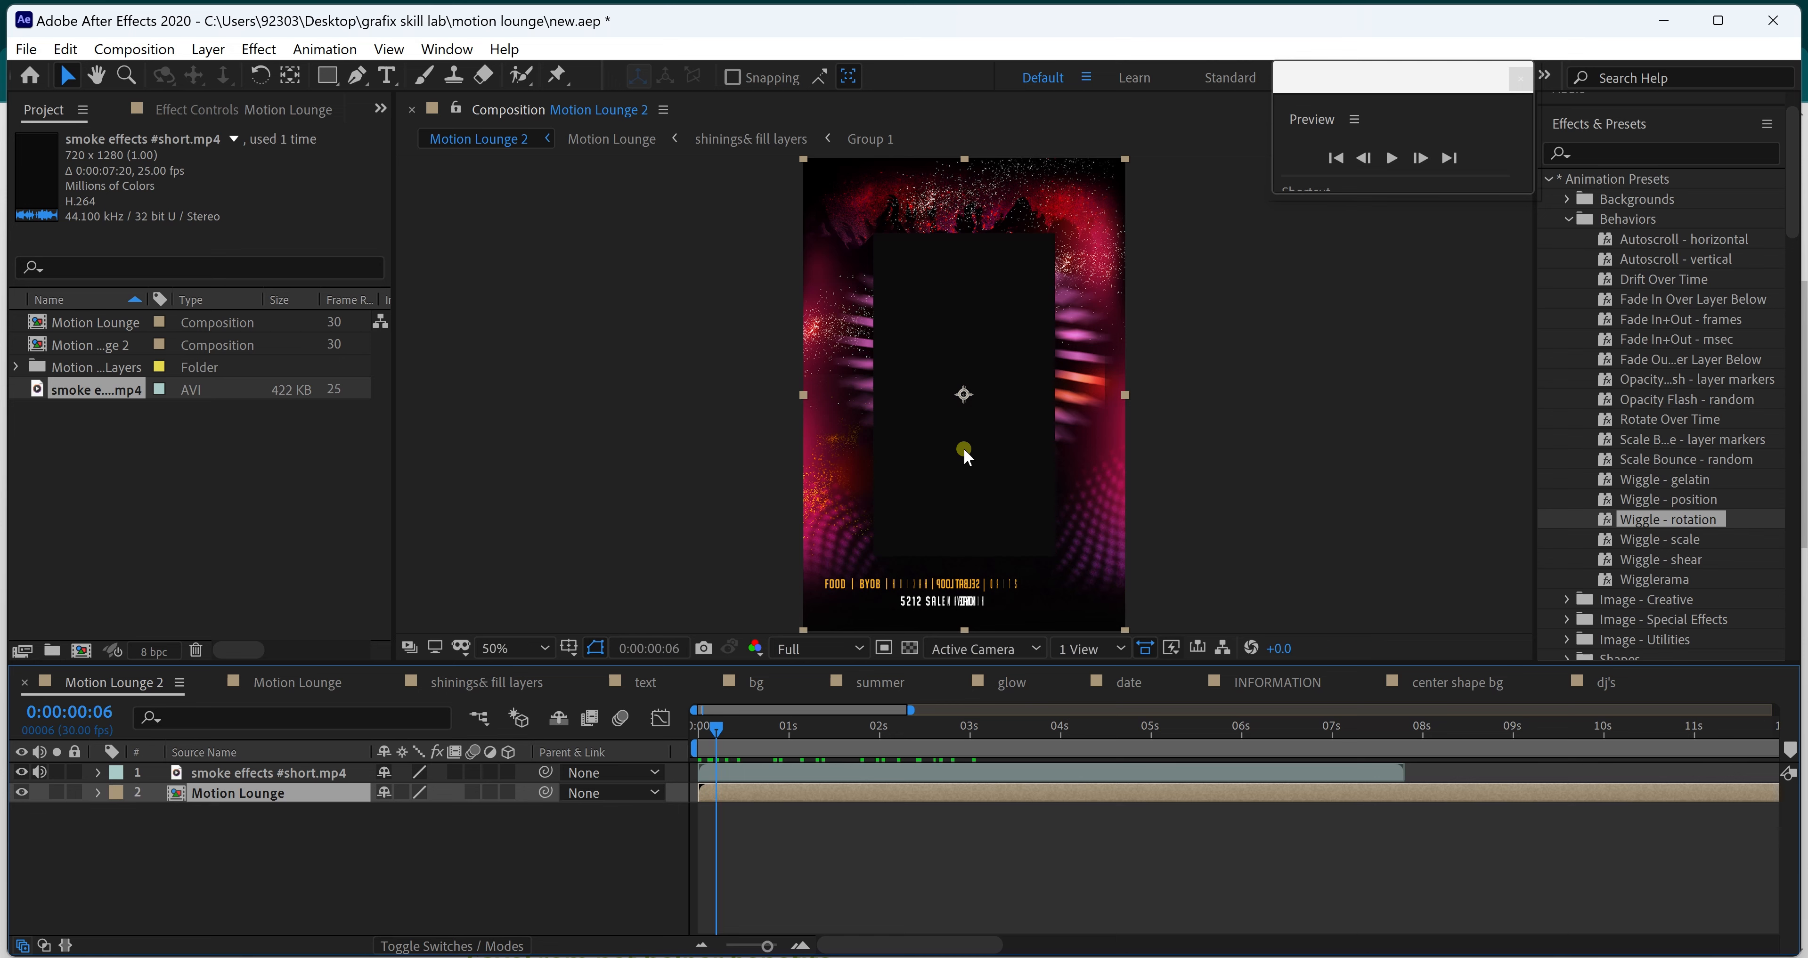
# - Enlarge the smoke effects #short.mp4 layer to 180% so it covers the whole flyer
pyautogui.press(',')
pyautogui.press(',')
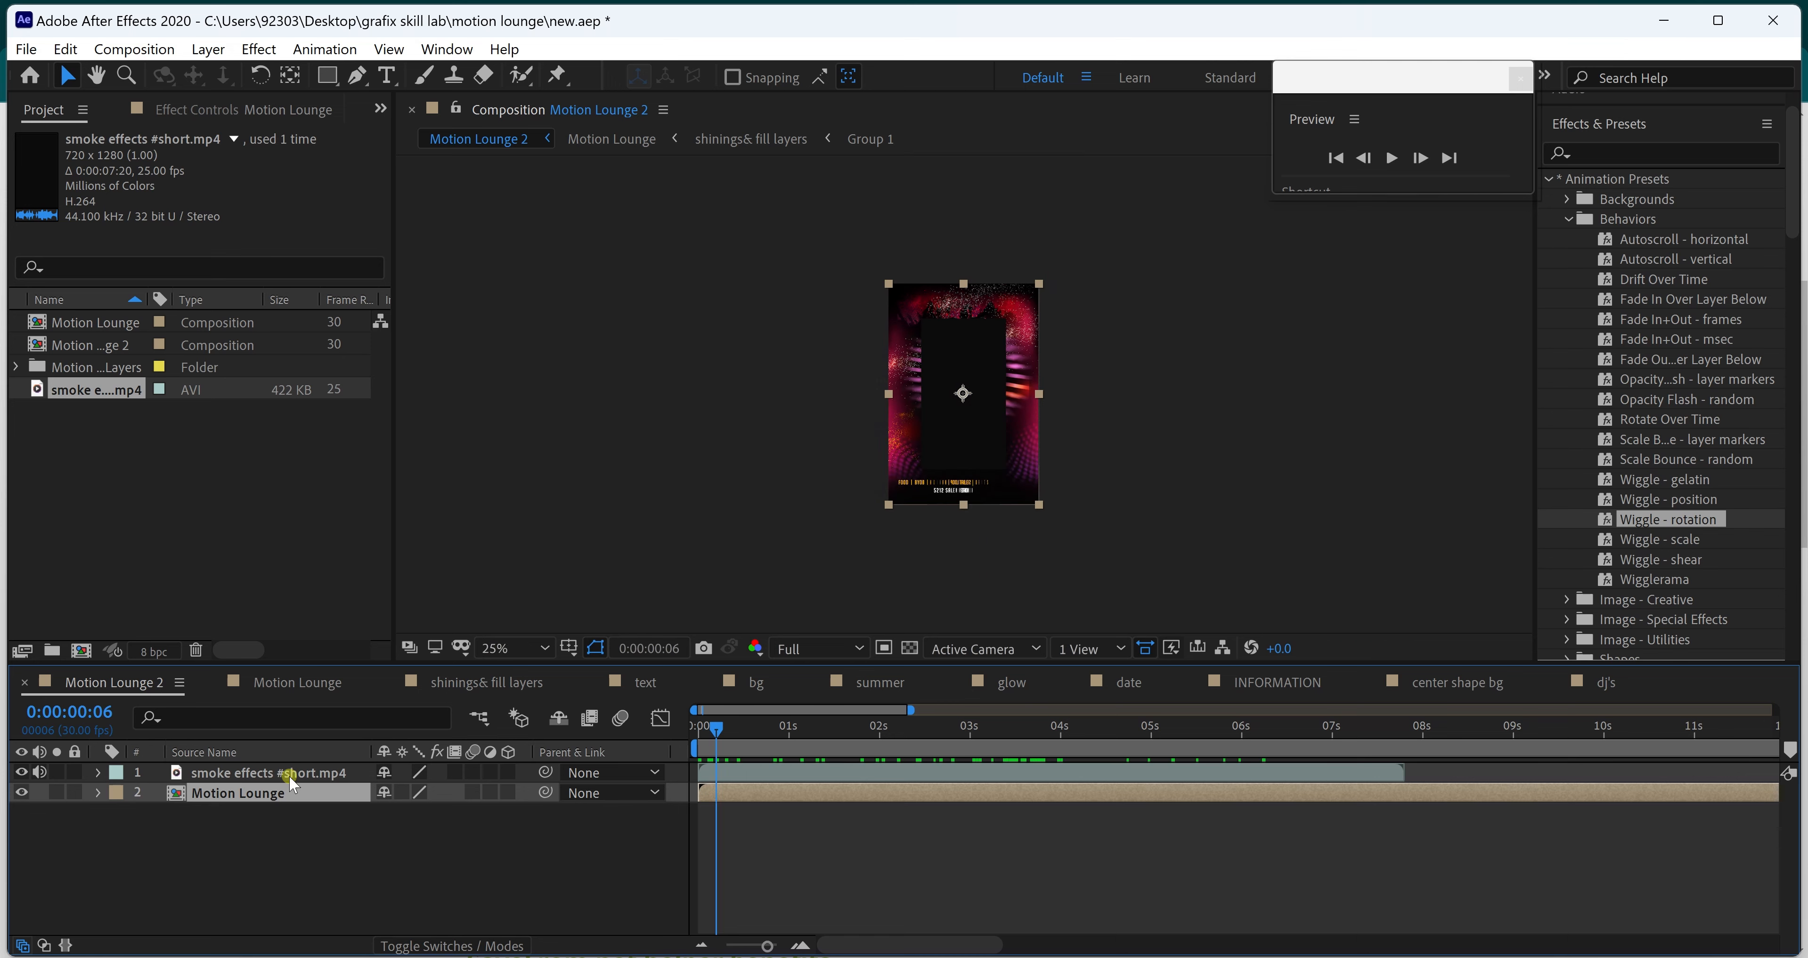
pyautogui.click(294, 776)
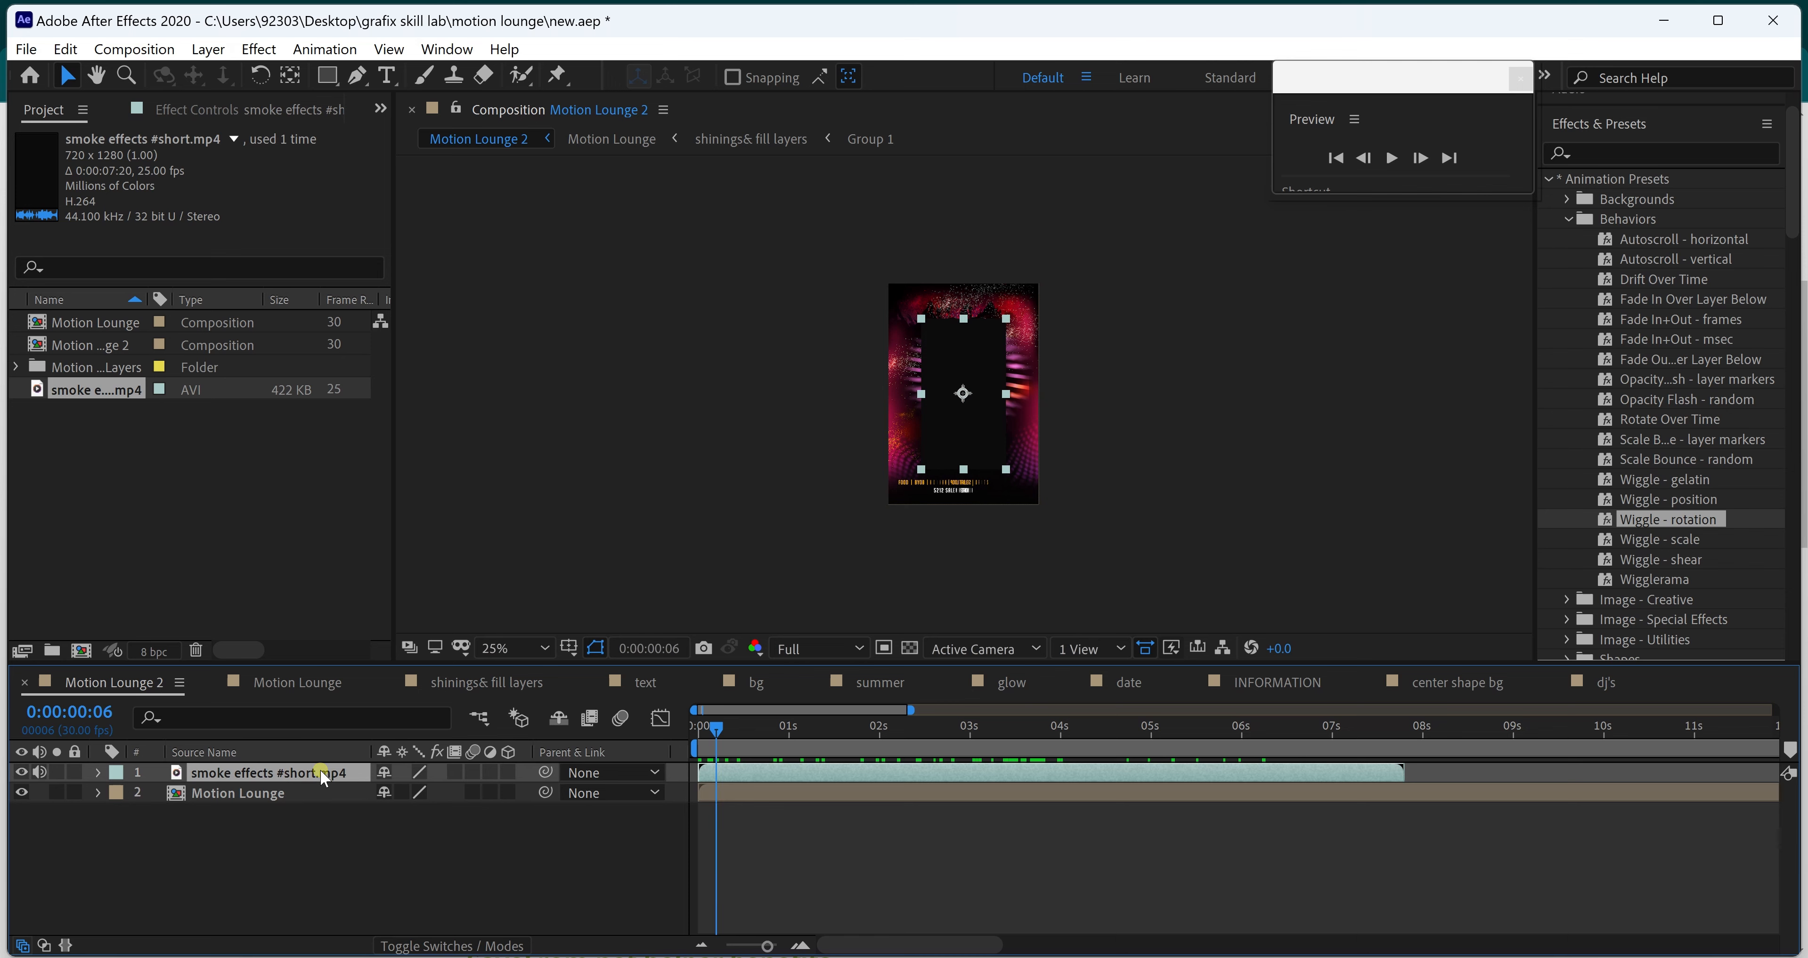
pyautogui.press('s')
pyautogui.moveTo(414, 793); pyautogui.dragTo(501, 793)
pyautogui.click(721, 736)
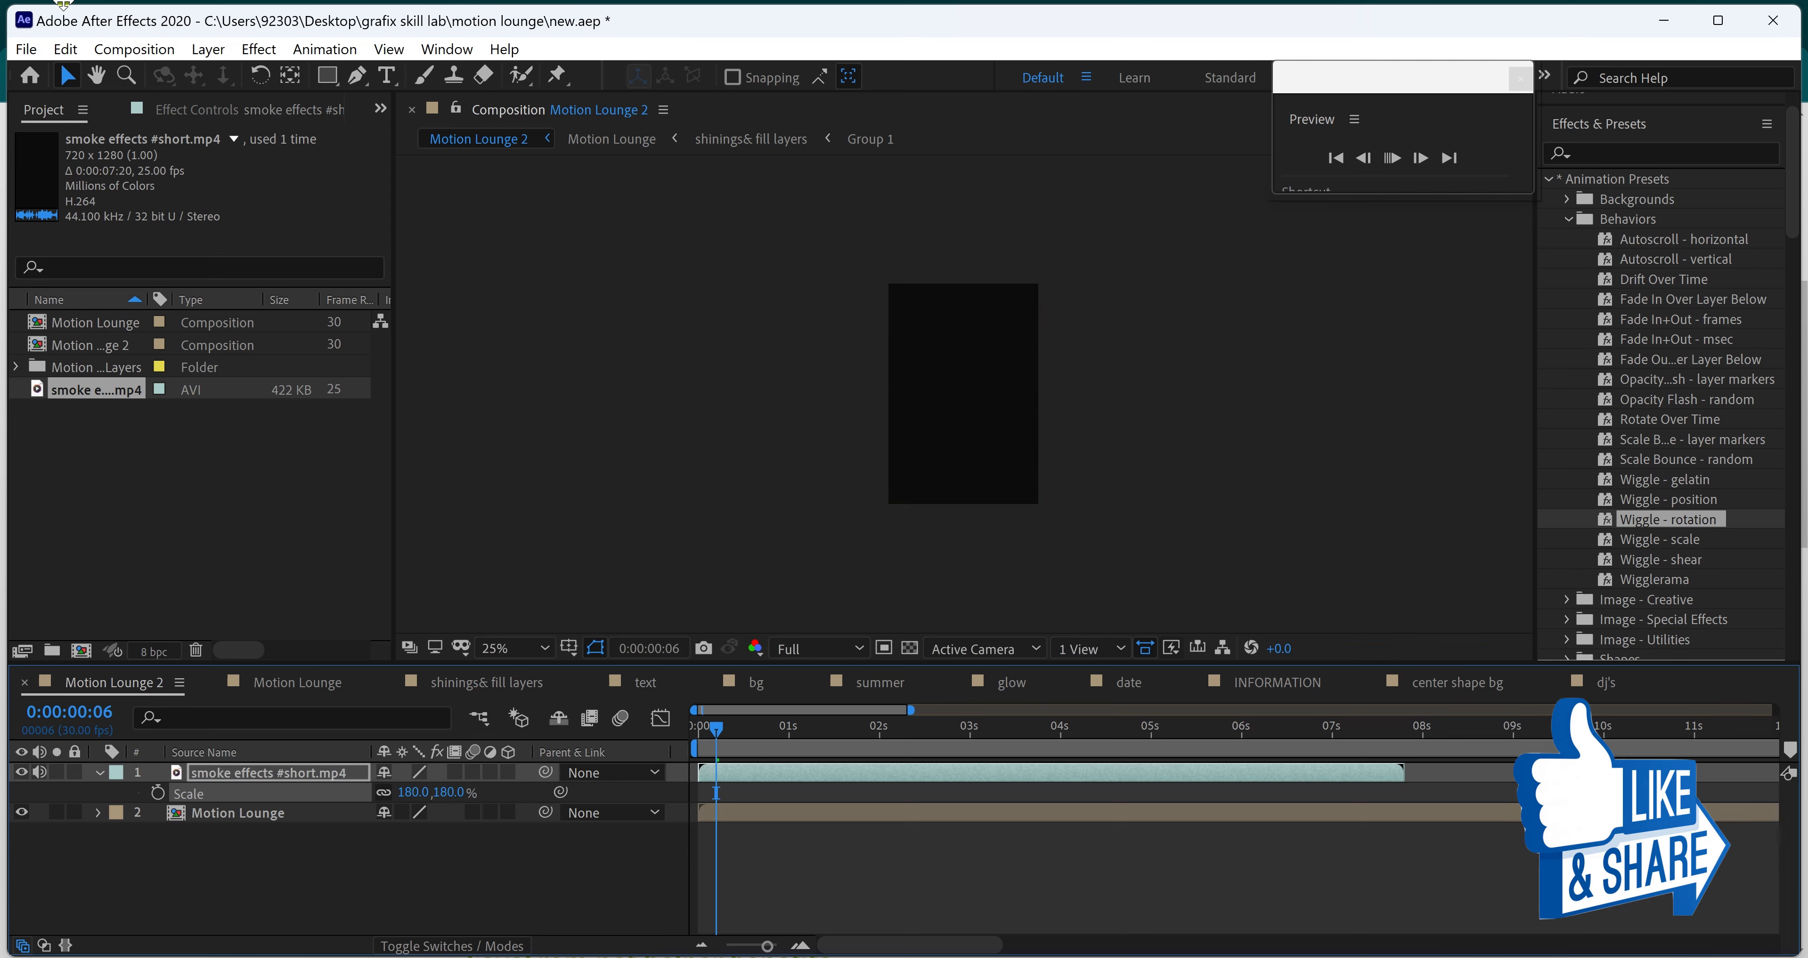
# - Set the smoke effects #short.mp4 layer's blending mode to Screen and shift the smoke slightly left at 0:00:00:00
pyautogui.rightClick(323, 768)
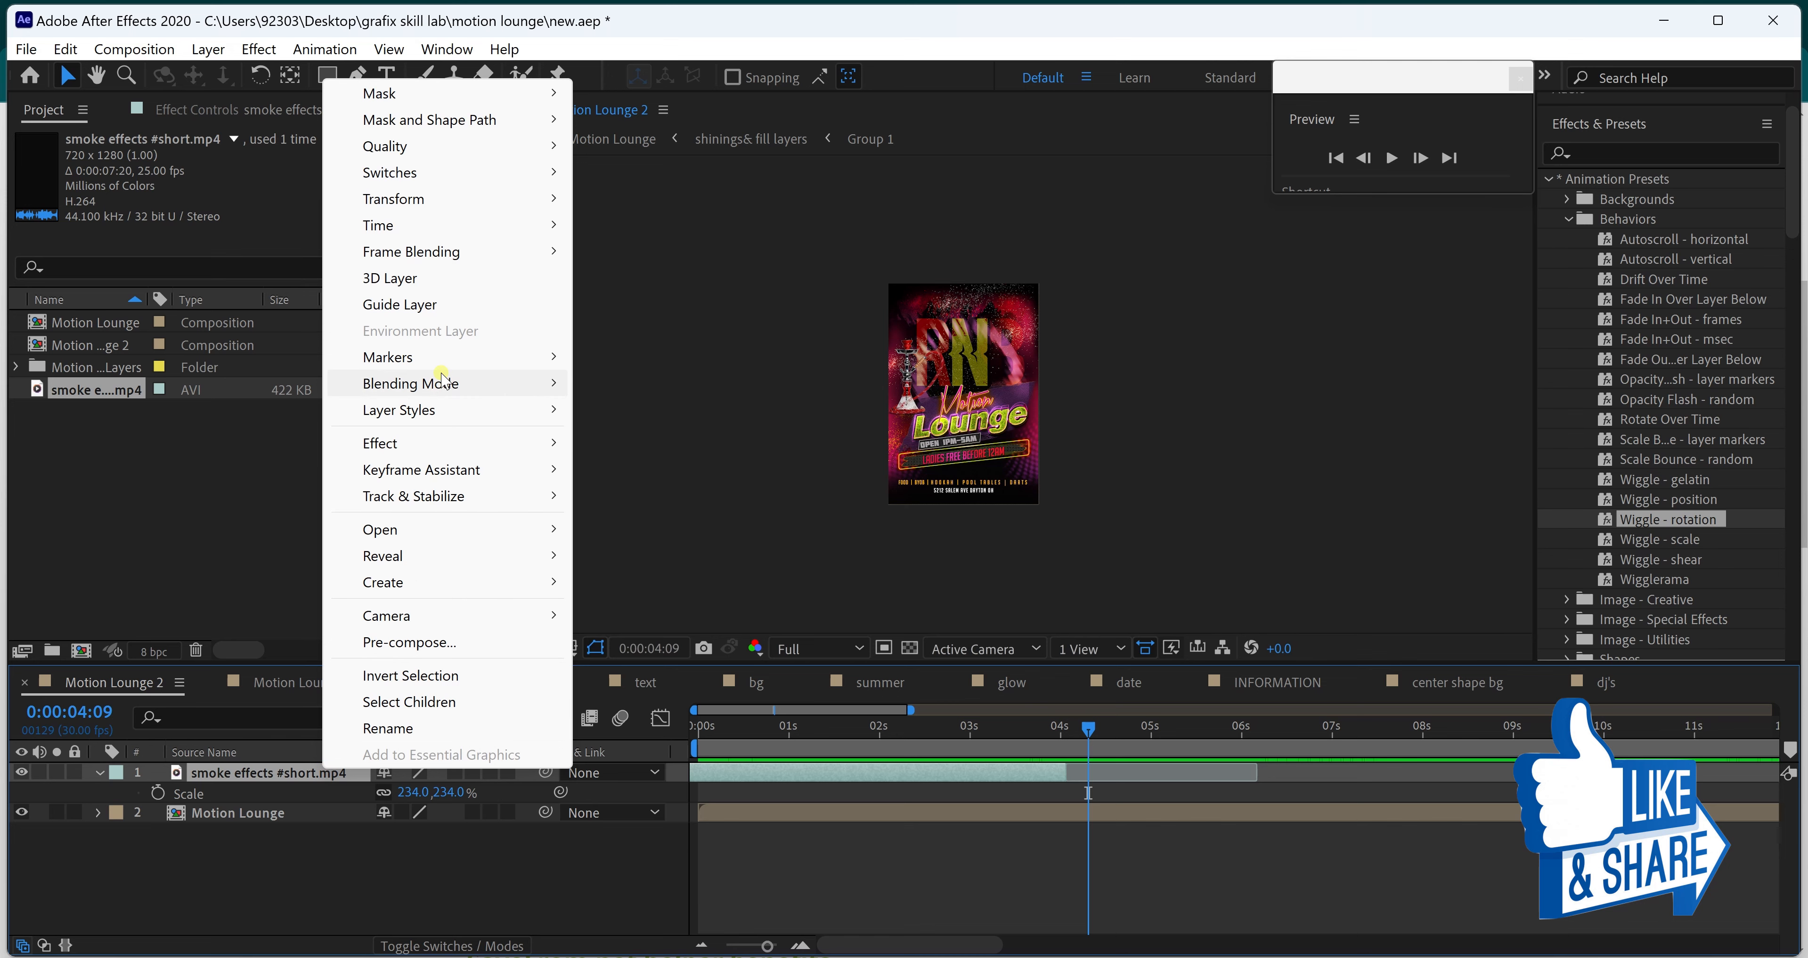
pyautogui.moveTo(444, 383)
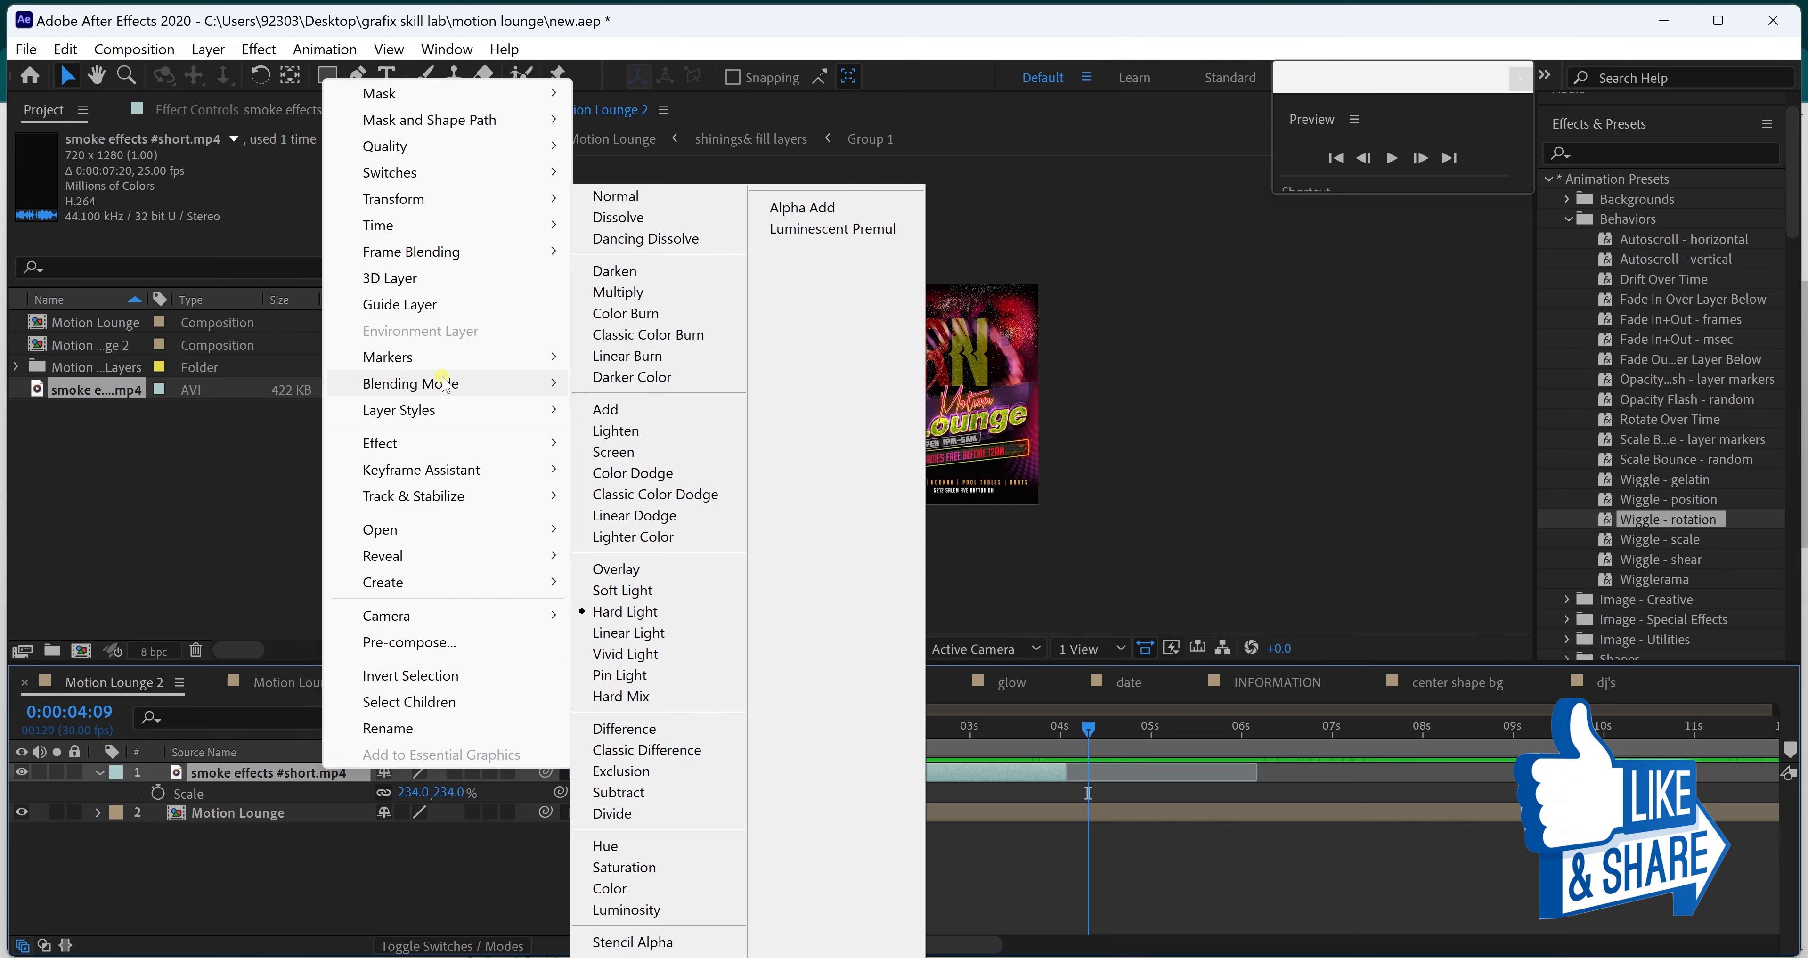
pyautogui.click(627, 452)
pyautogui.press('v')
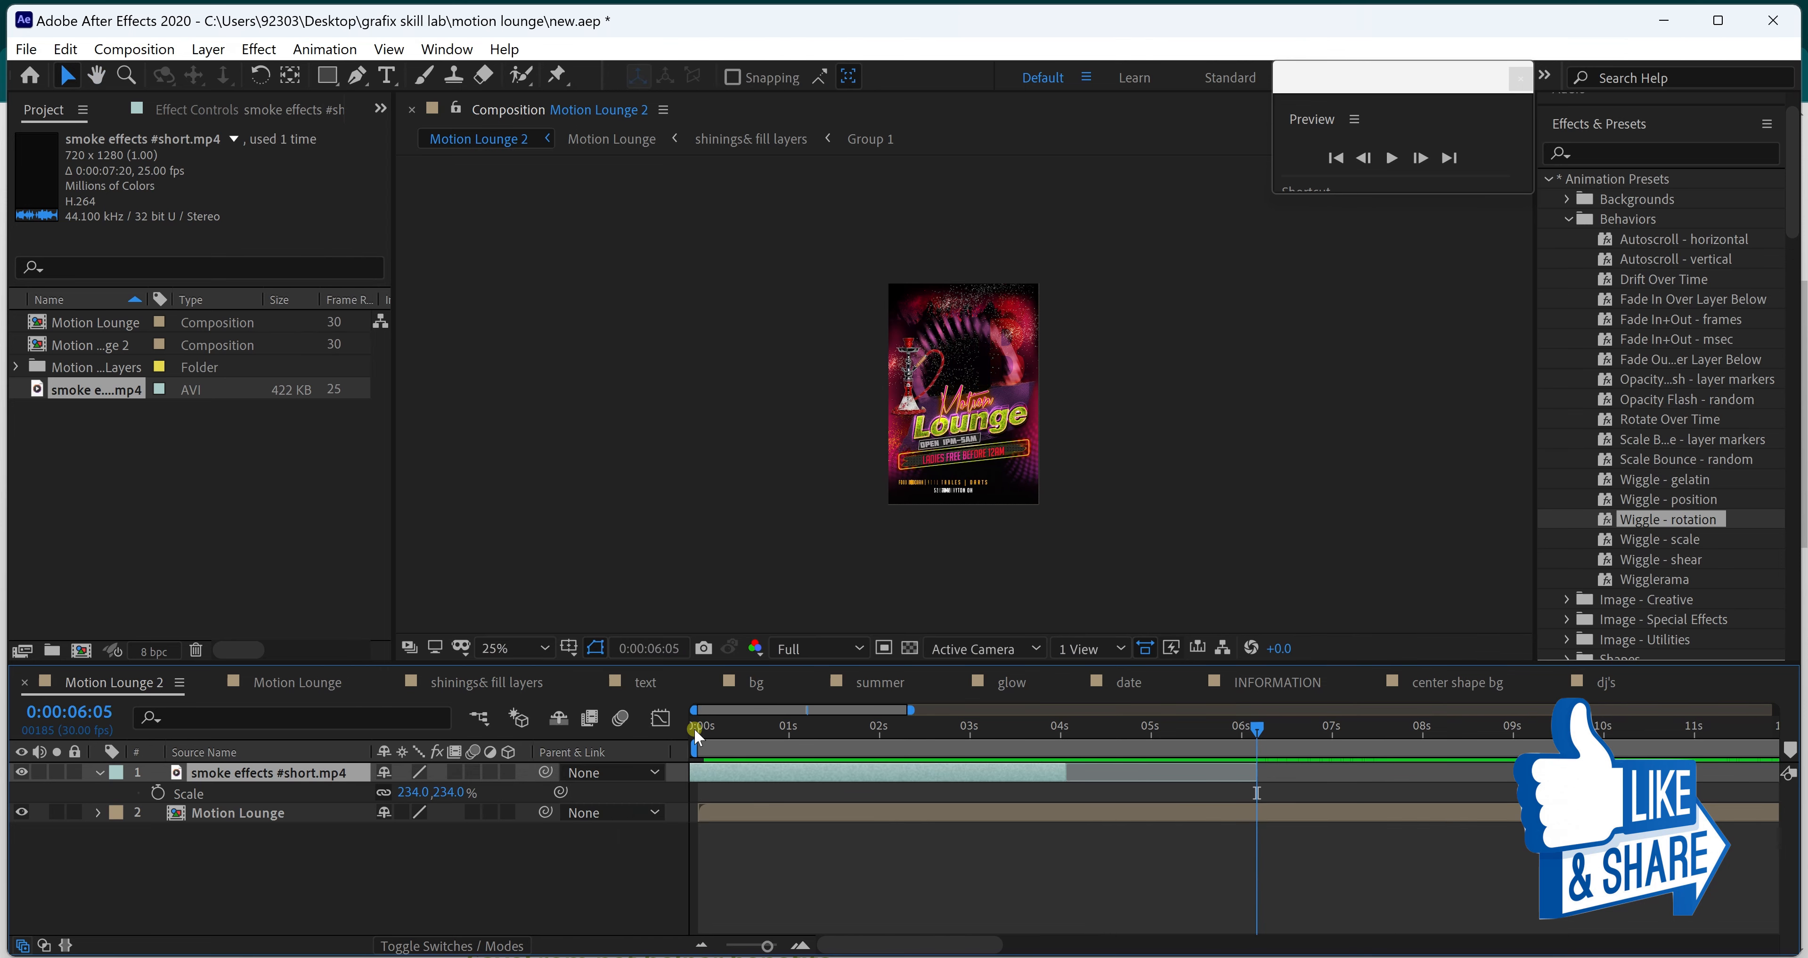
pyautogui.click(700, 730)
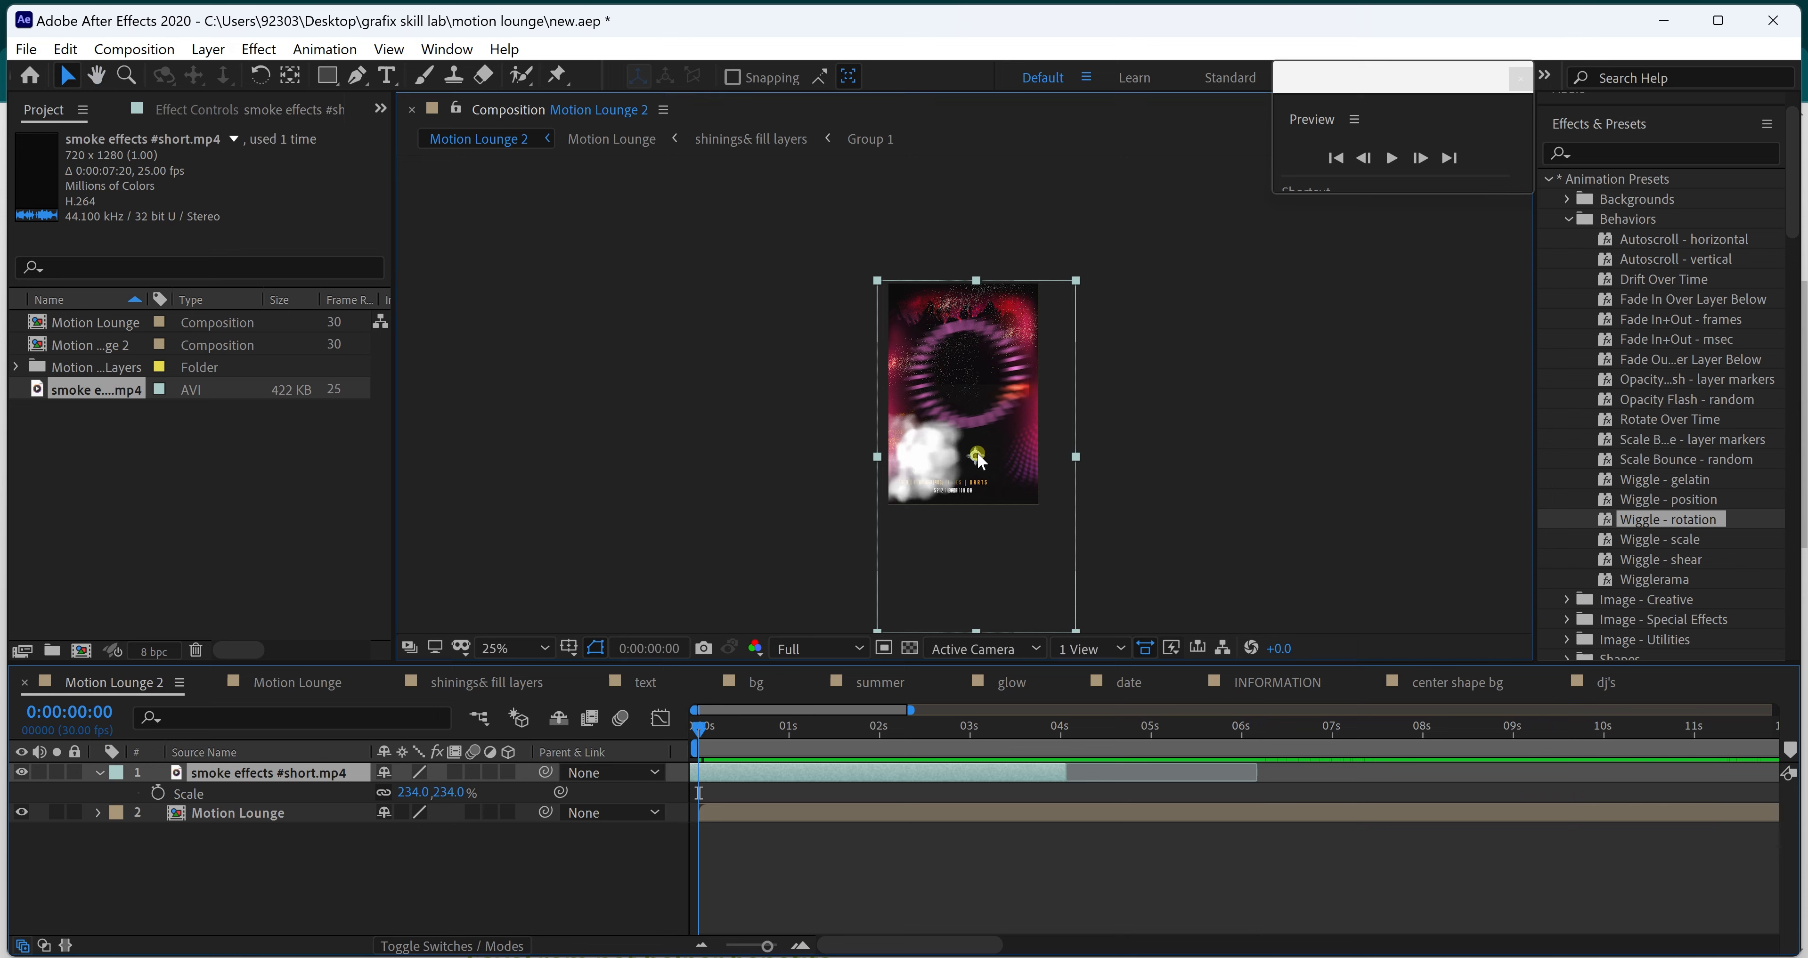
pyautogui.moveTo(984, 459)
pyautogui.mouseDown()
pyautogui.moveTo(977, 479)
pyautogui.moveTo(961, 459)
pyautogui.mouseUp()
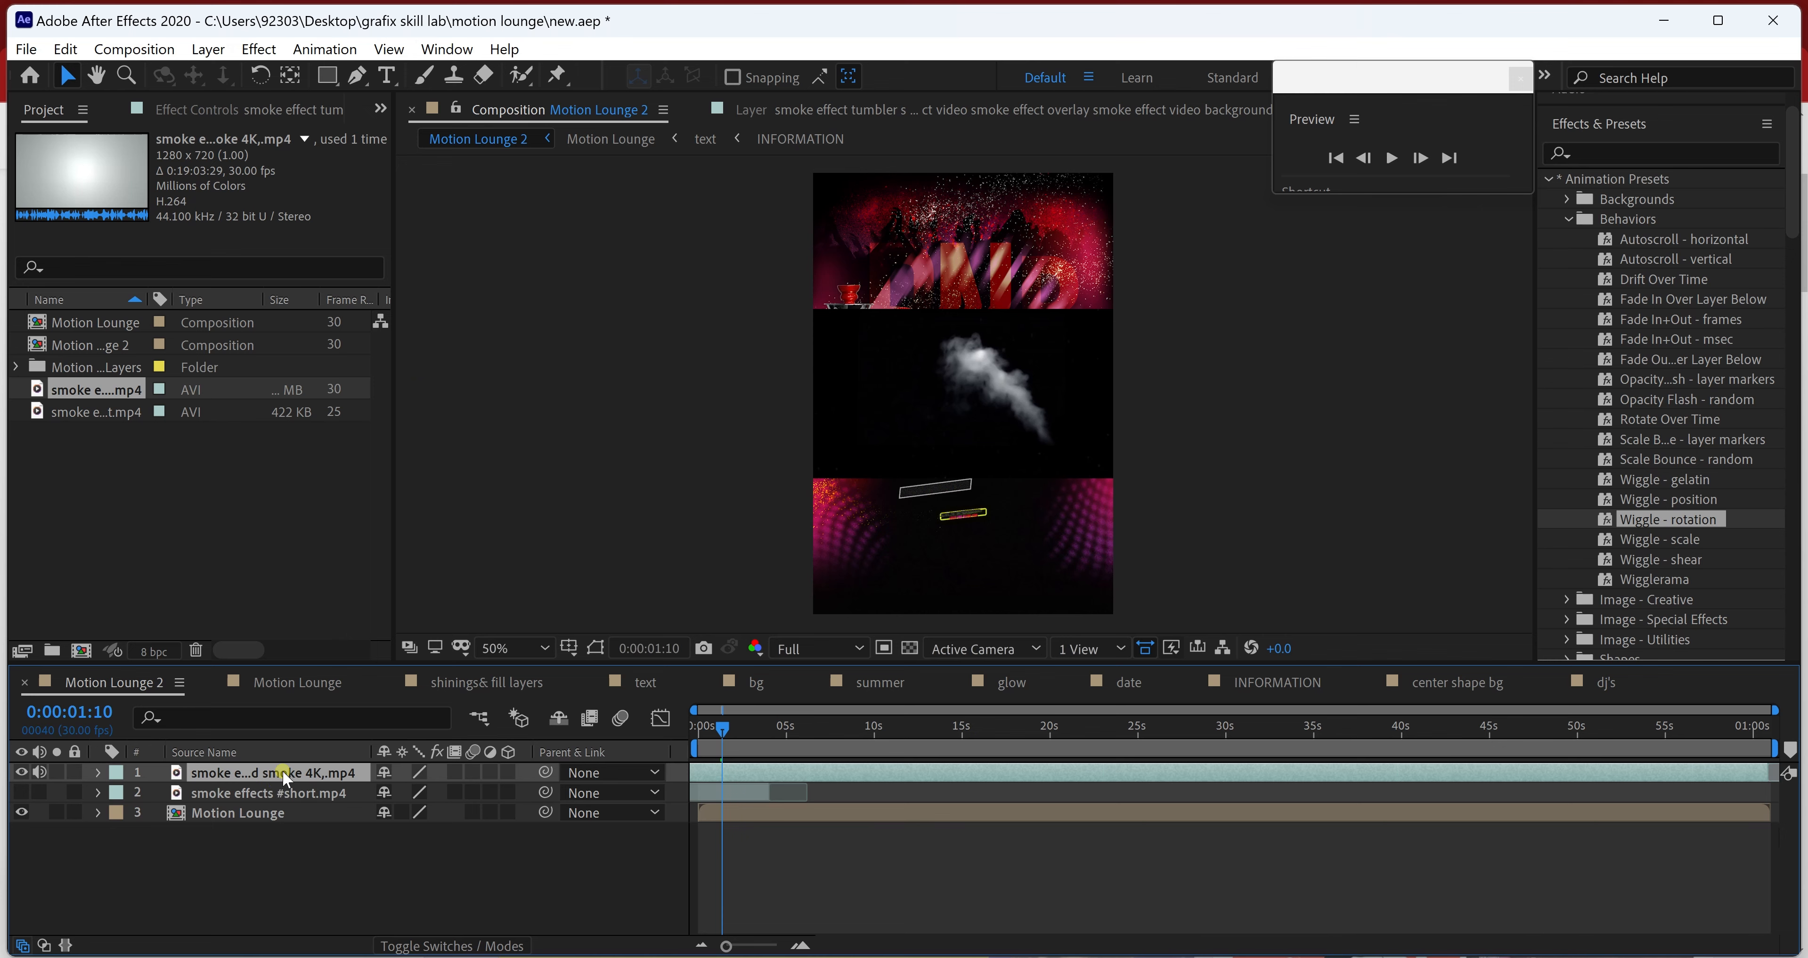
# - Change the smoke 4K clip's blending mode so its black background drops out over the flyer
pyautogui.rightClick(285, 776)
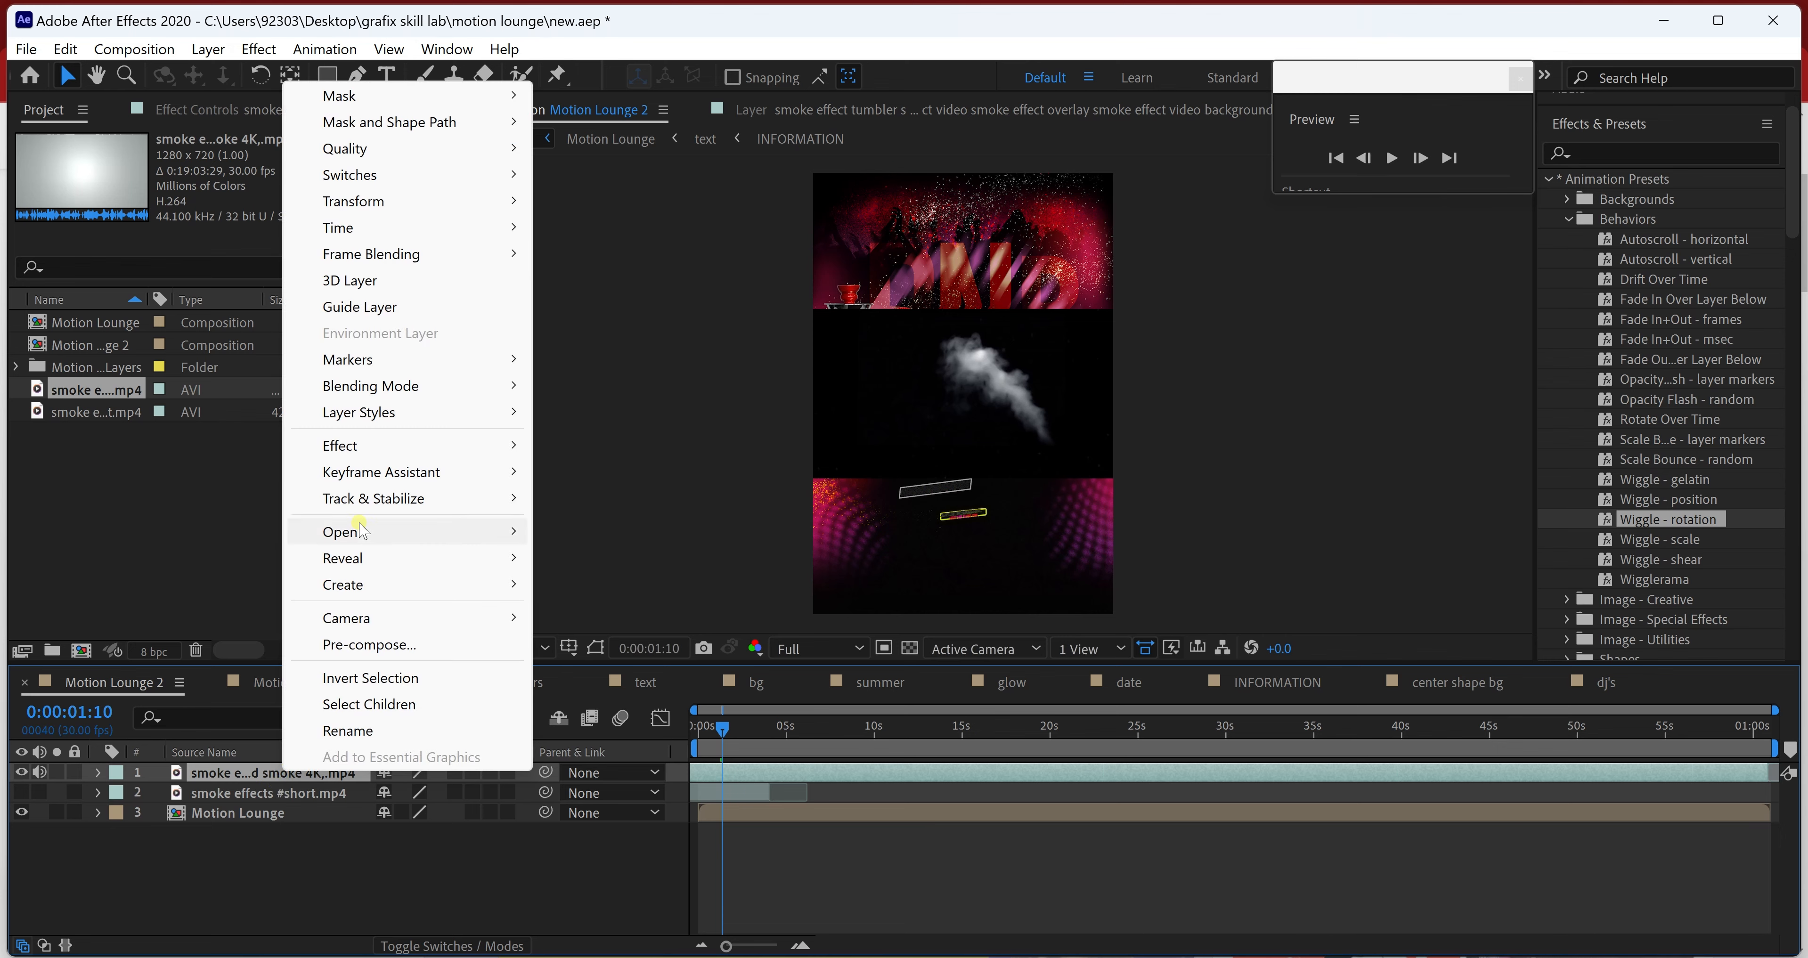
pyautogui.moveTo(366, 466)
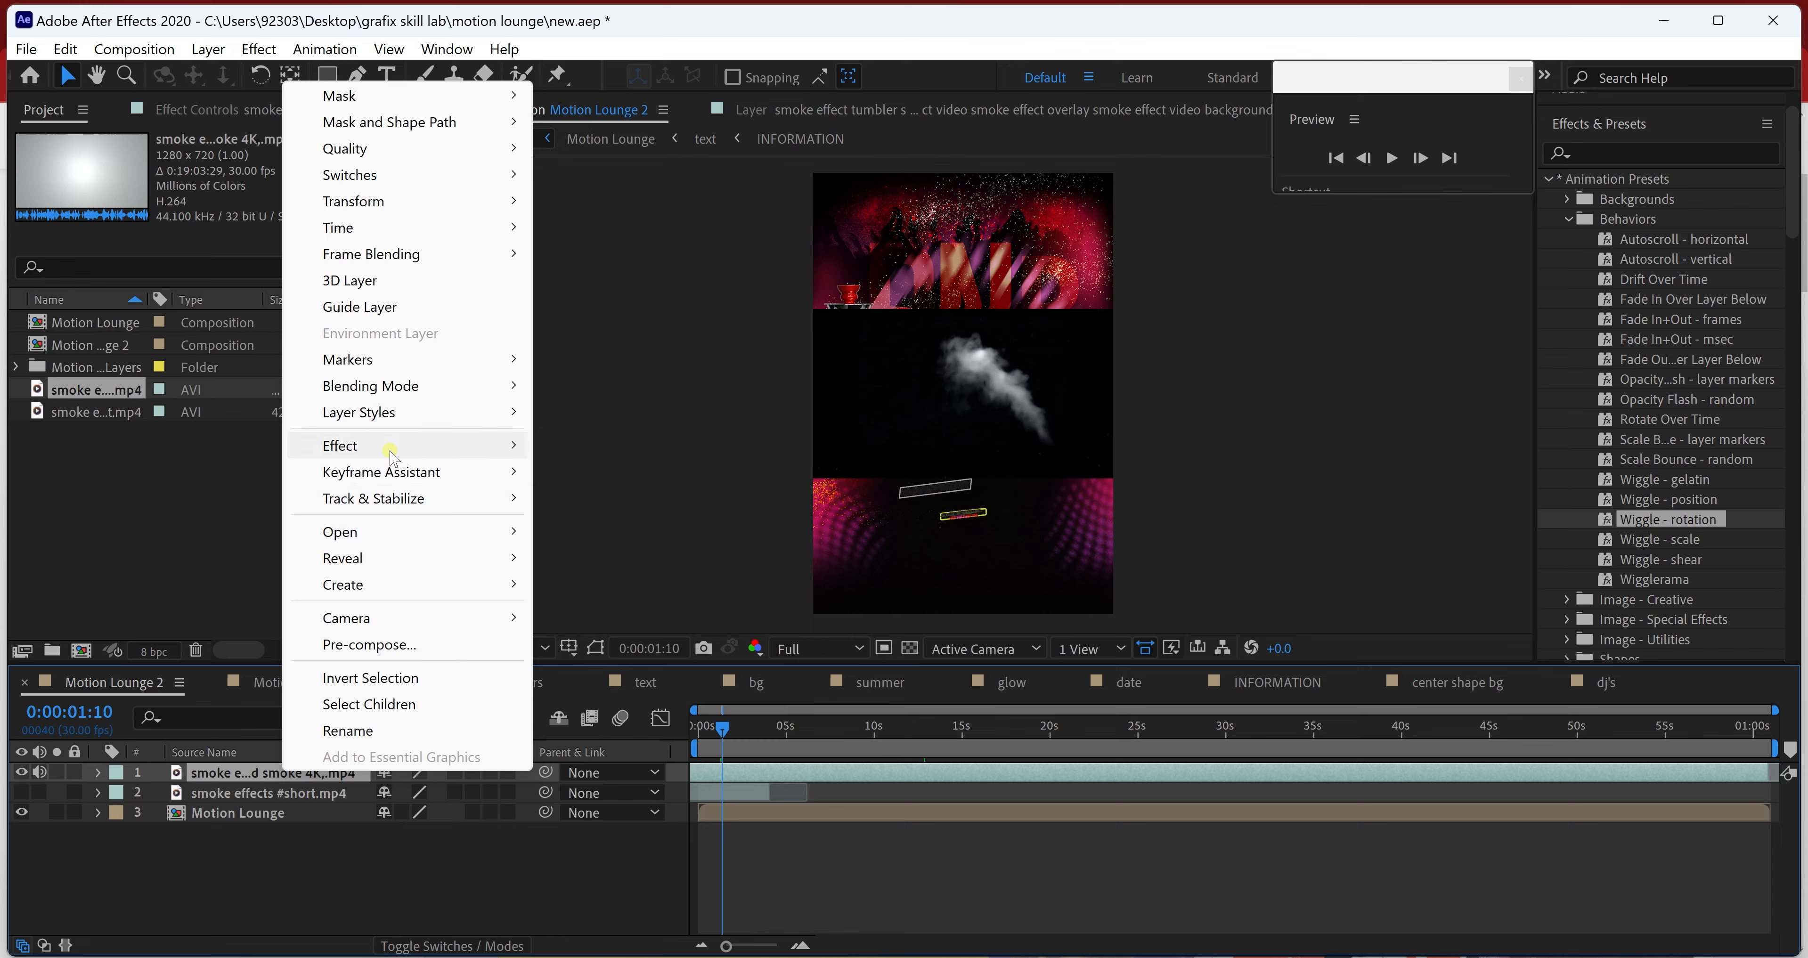
pyautogui.moveTo(404, 386)
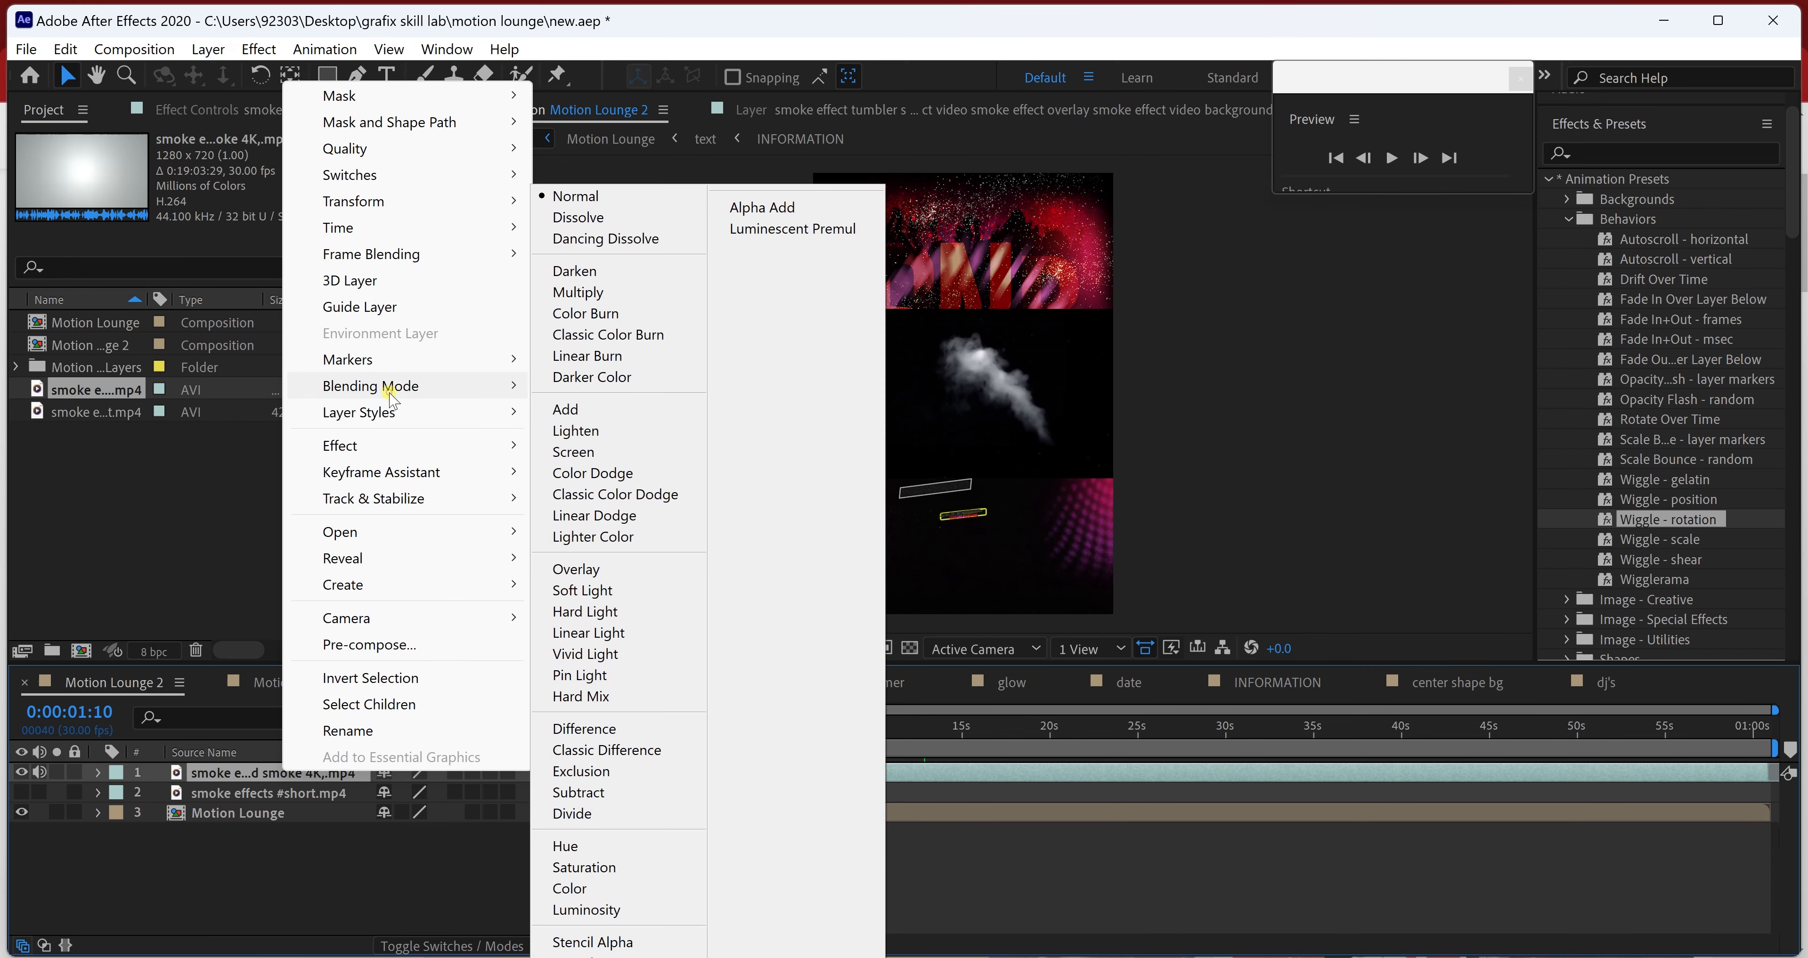
pyautogui.click(629, 439)
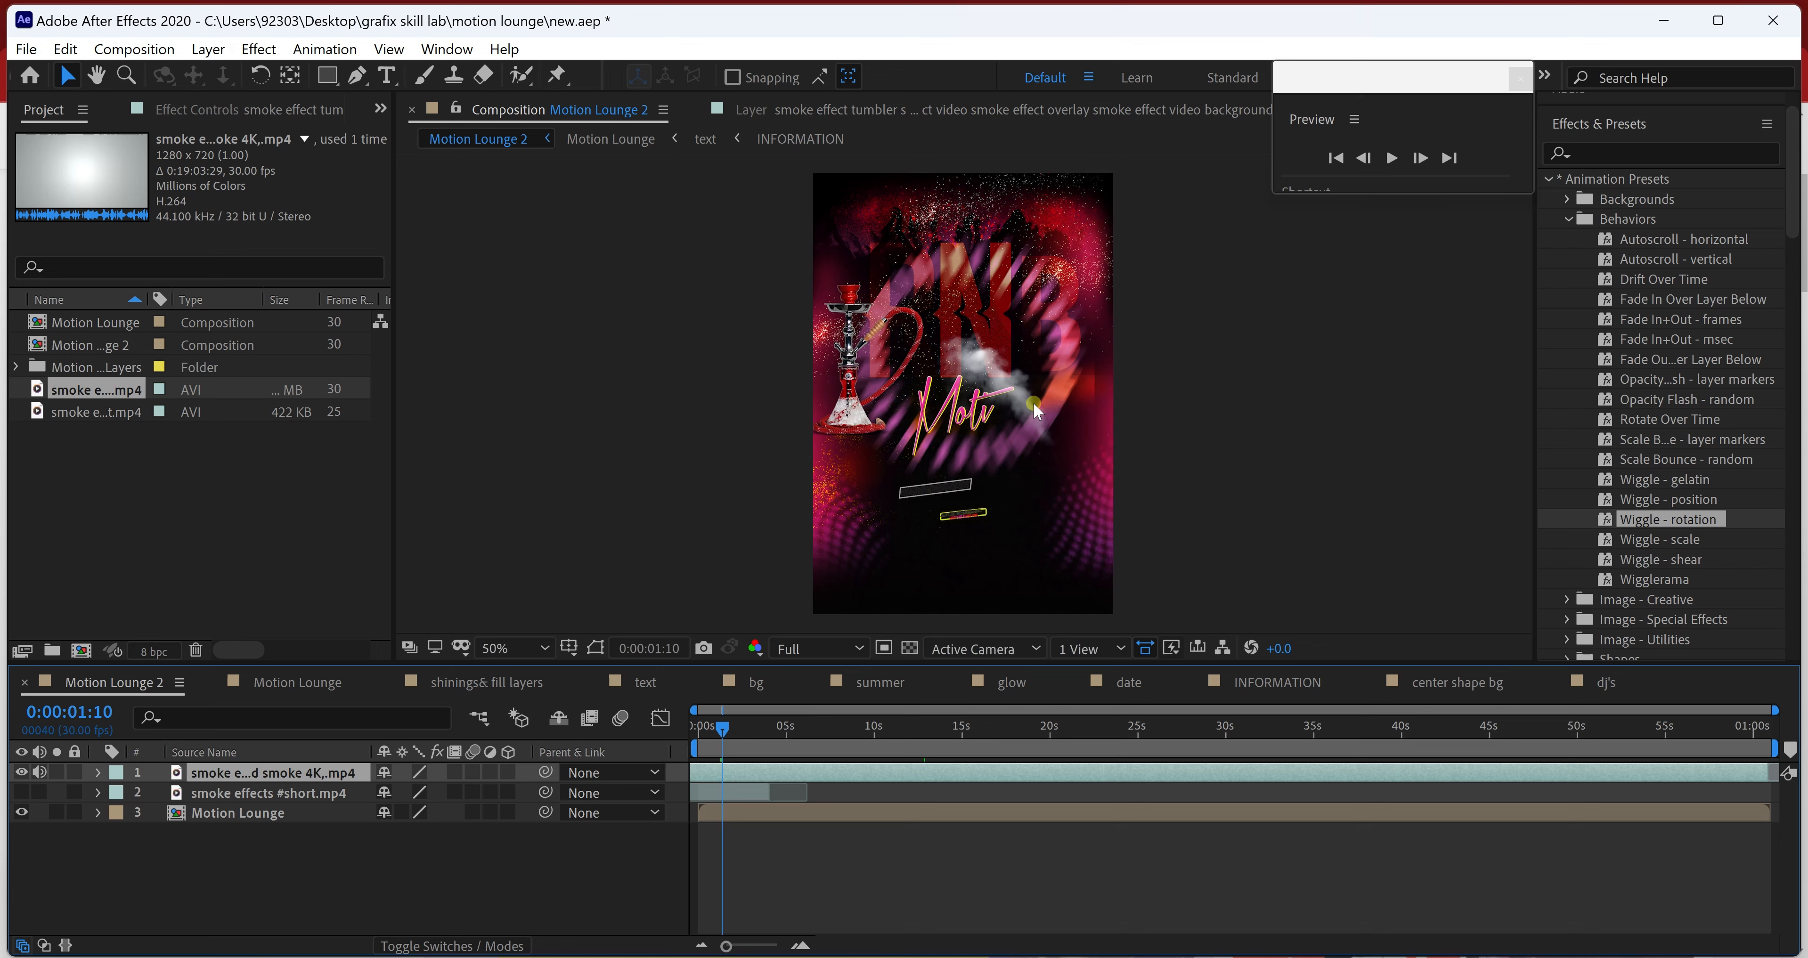
# - Move the smoke 4K clip up to the top of the hookah and flip it vertically
pyautogui.moveTo(1019, 403); pyautogui.dragTo(920, 288)
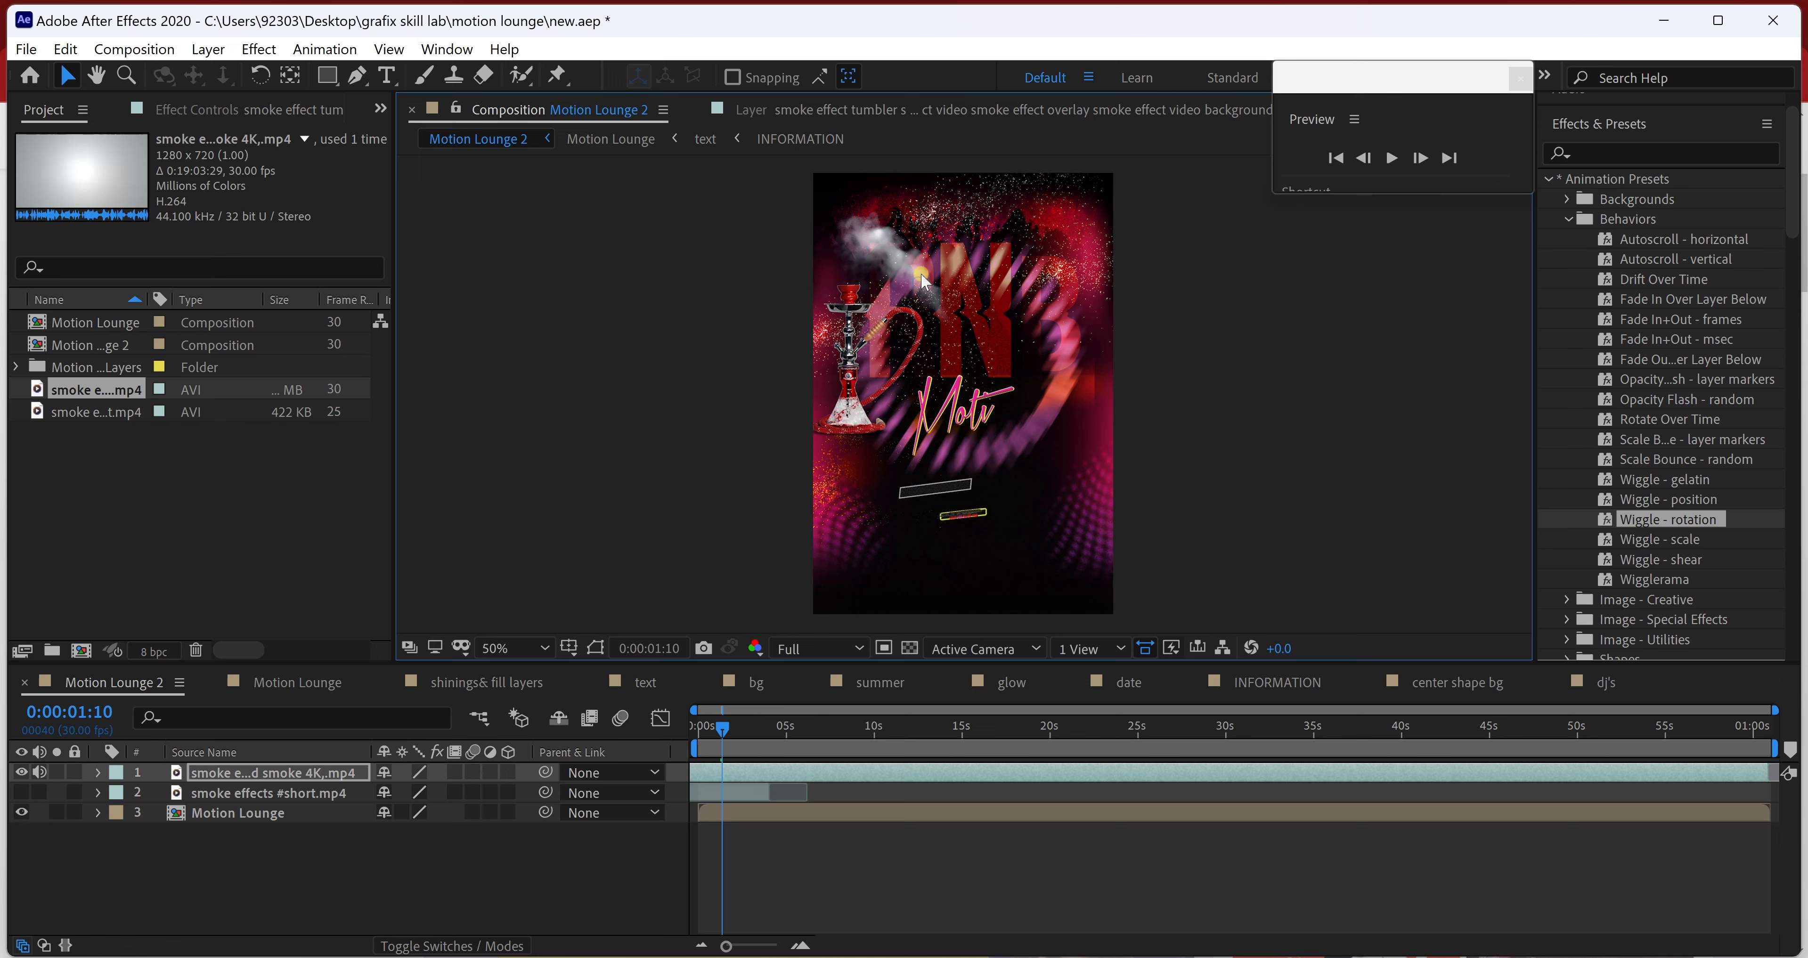
pyautogui.rightClick(922, 281)
pyautogui.moveTo(990, 364)
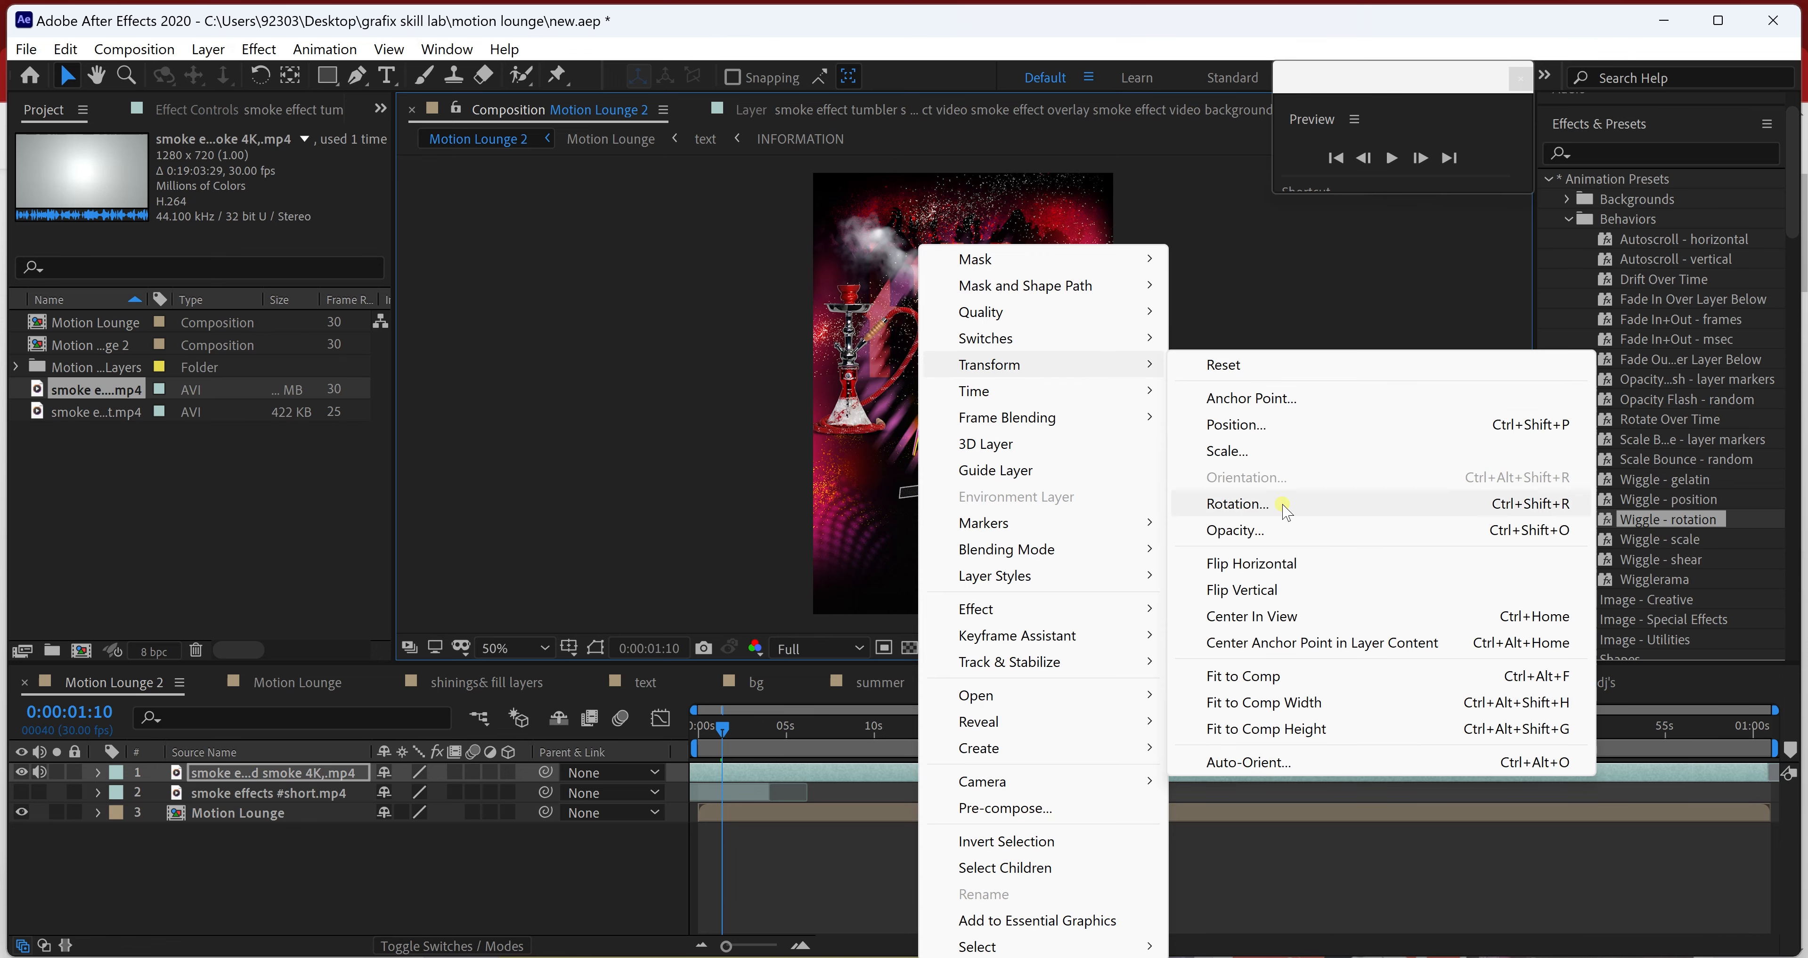
pyautogui.click(1281, 589)
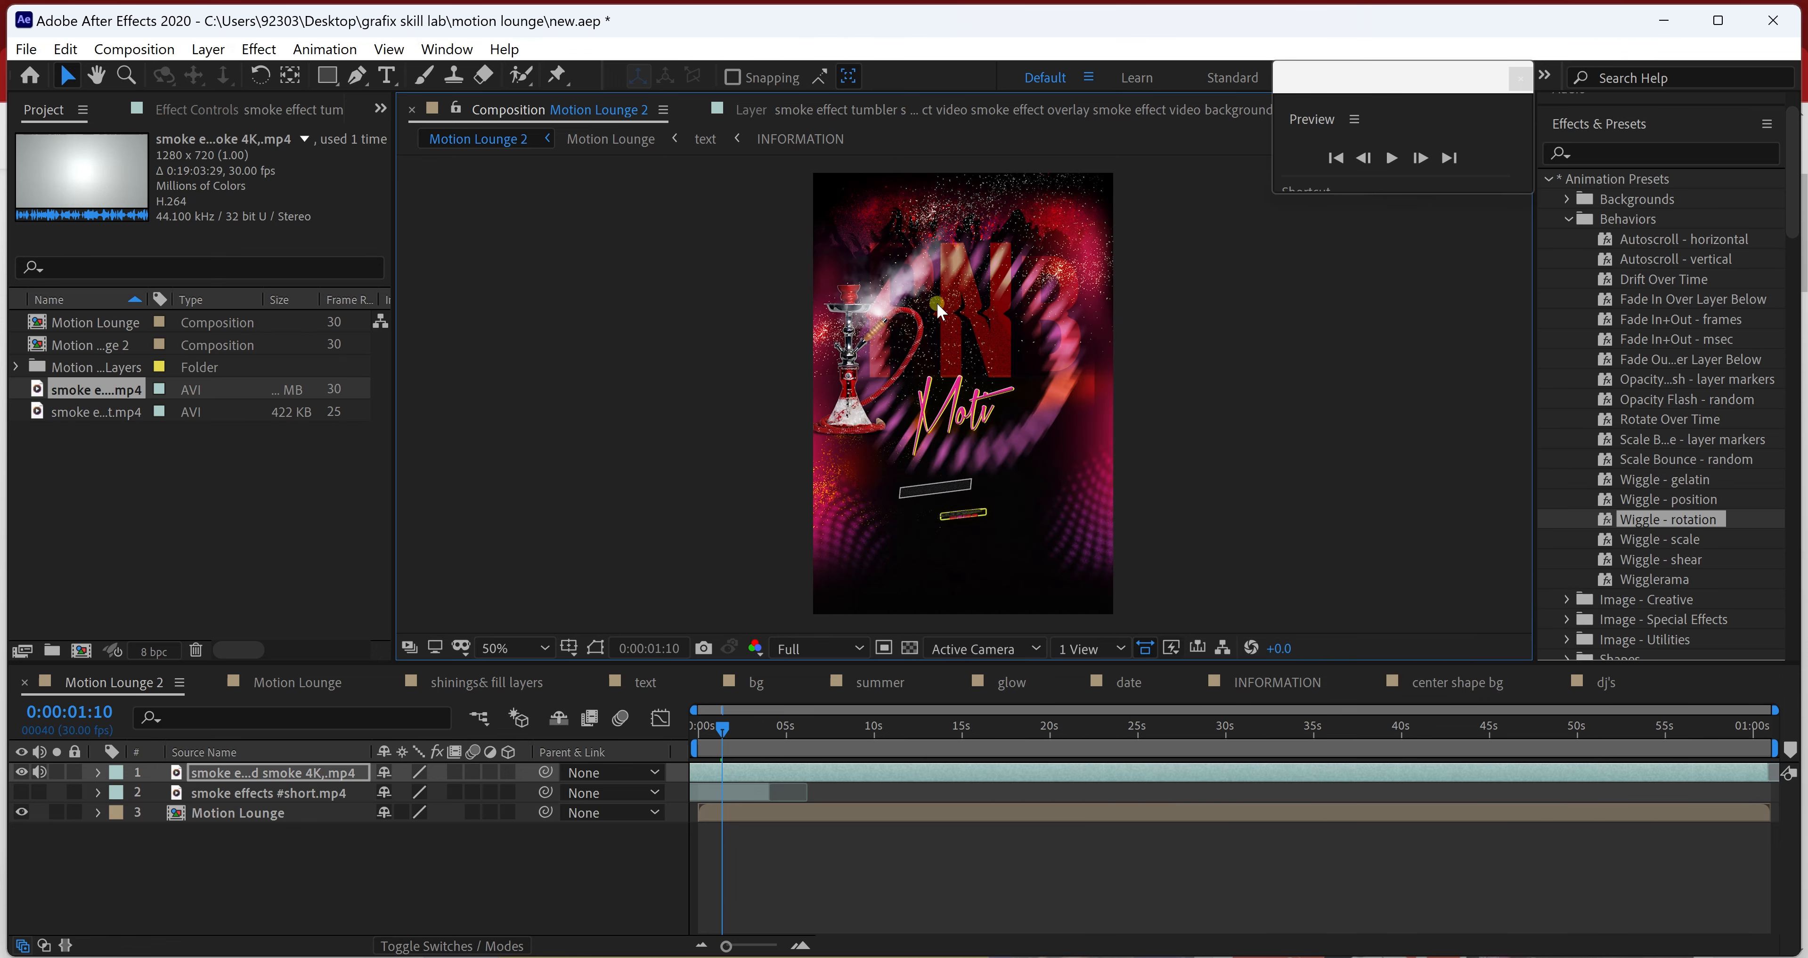
# - Shift the smoke 4K clip up and to the right over the flyer
pyautogui.moveTo(913, 285); pyautogui.dragTo(1000, 264)
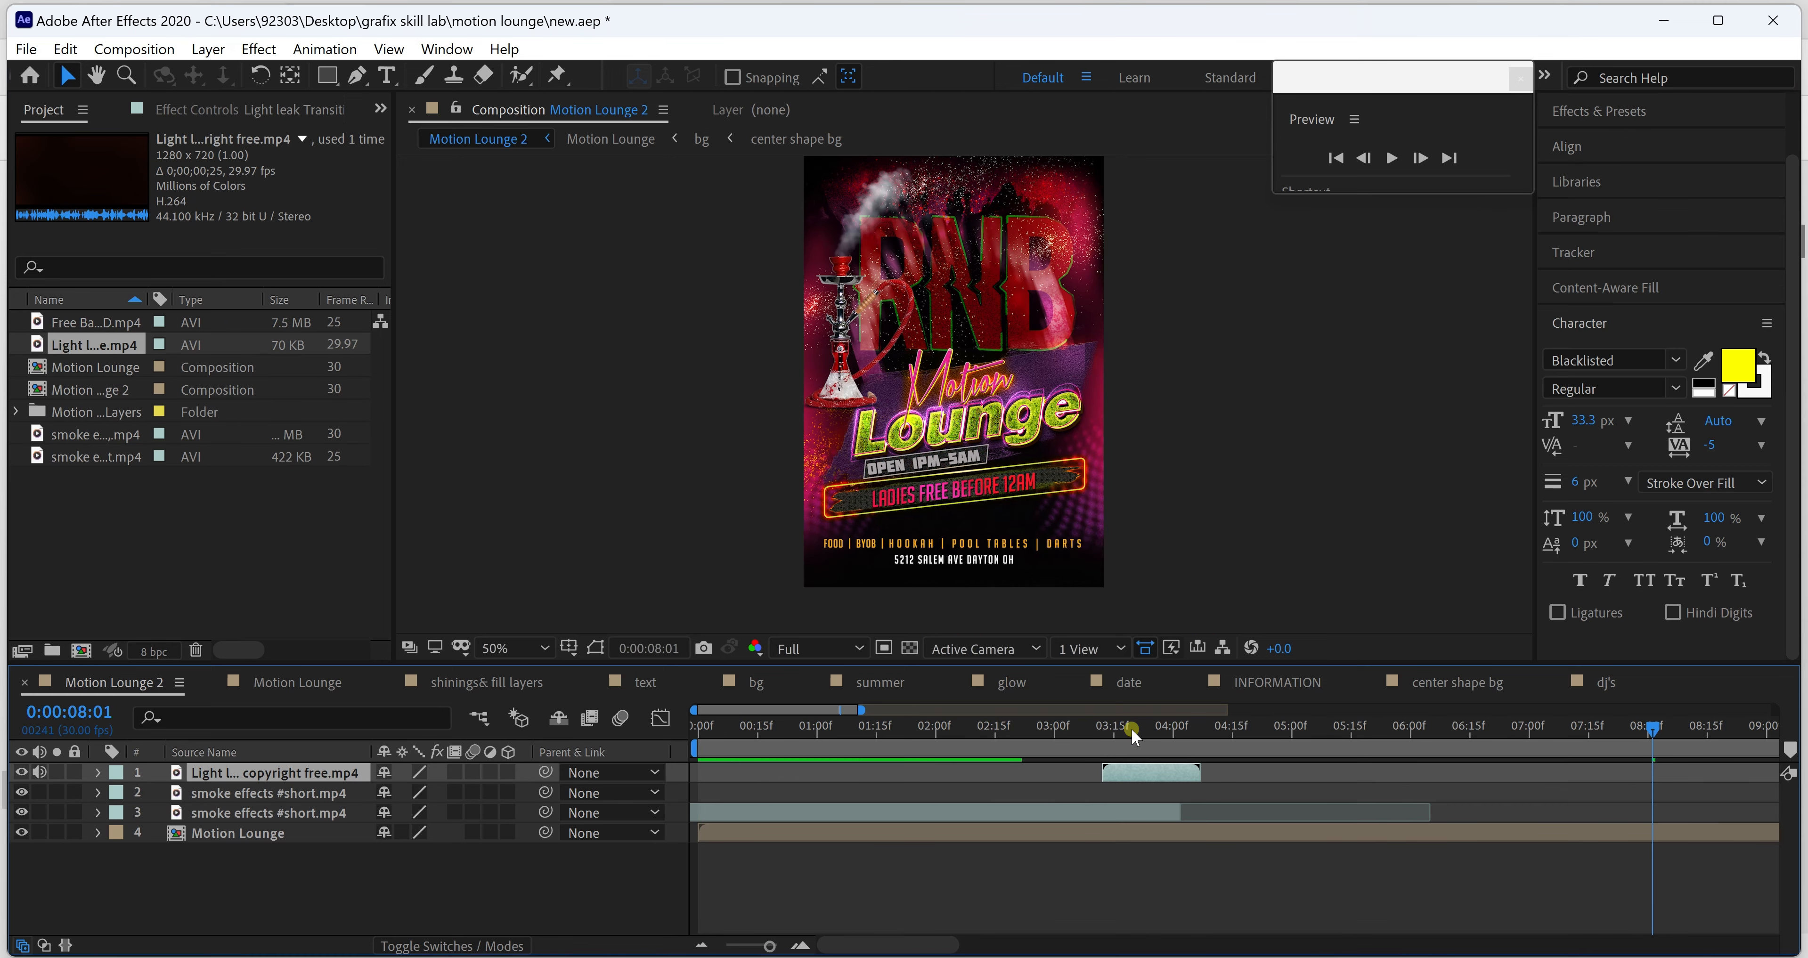
# - Rotate the light leak clip to 90° and scale it to 195% so it covers the whole flyer
pyautogui.click(1133, 730)
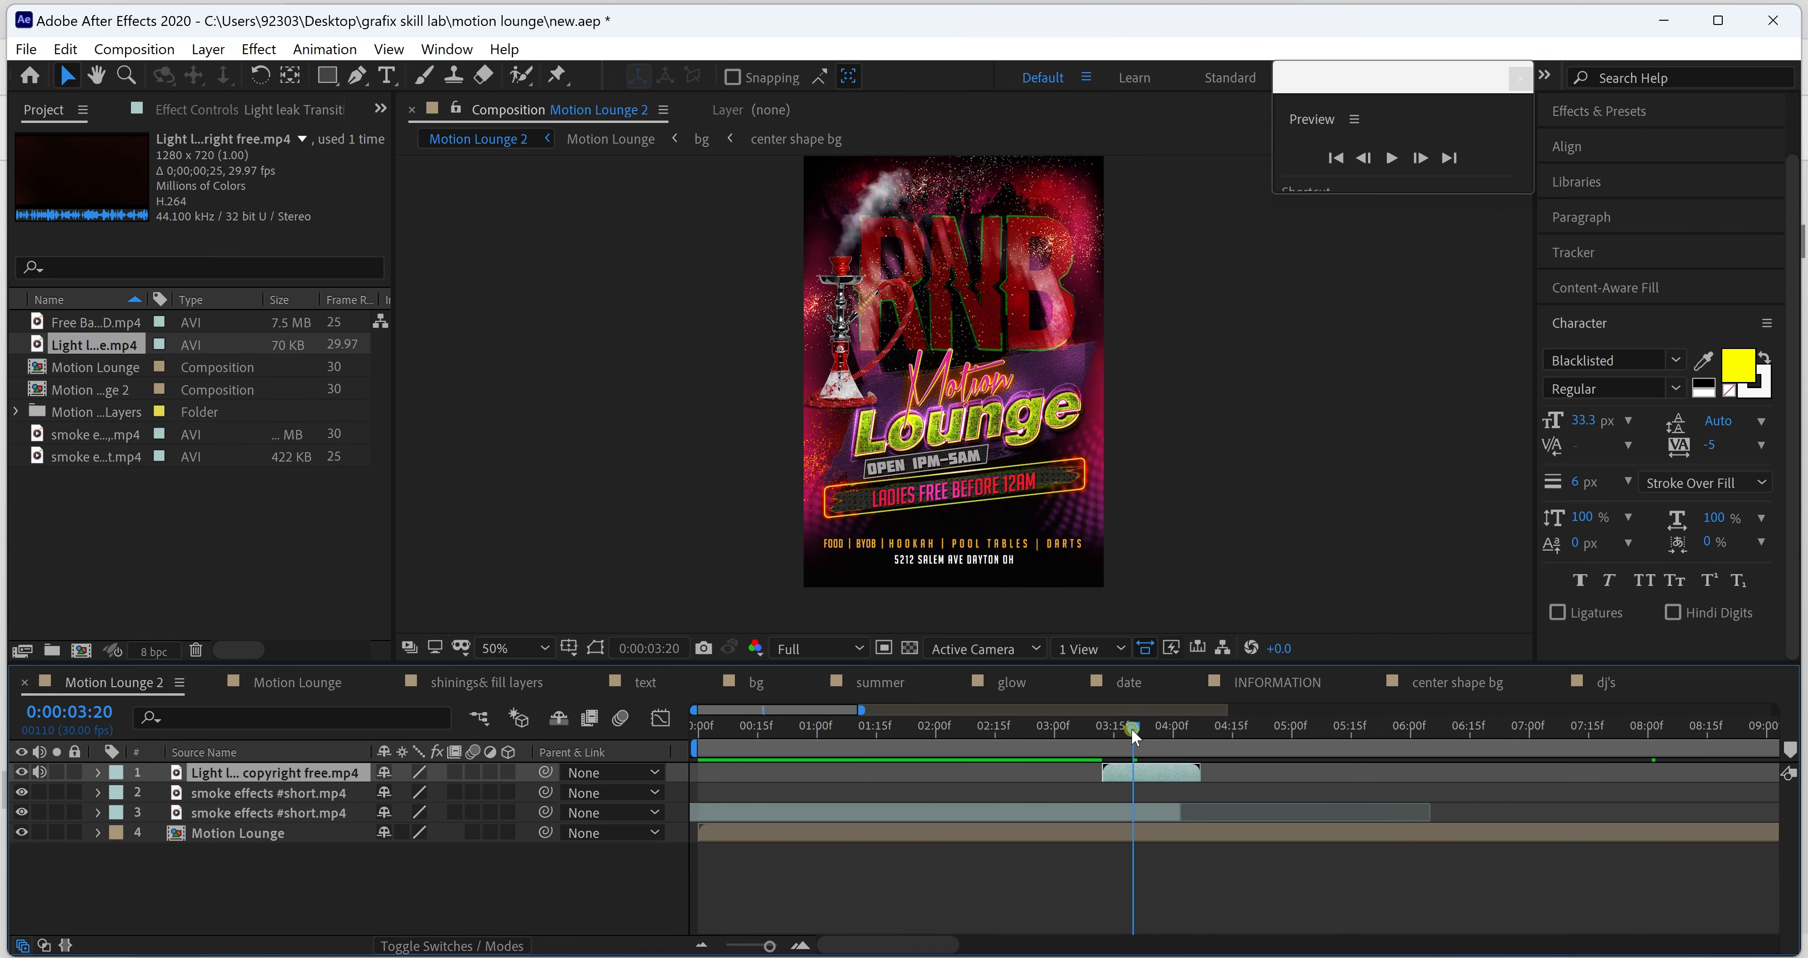
pyautogui.moveTo(1132, 730)
pyautogui.mouseDown()
pyautogui.moveTo(1113, 730)
pyautogui.moveTo(1150, 730)
pyautogui.mouseUp()
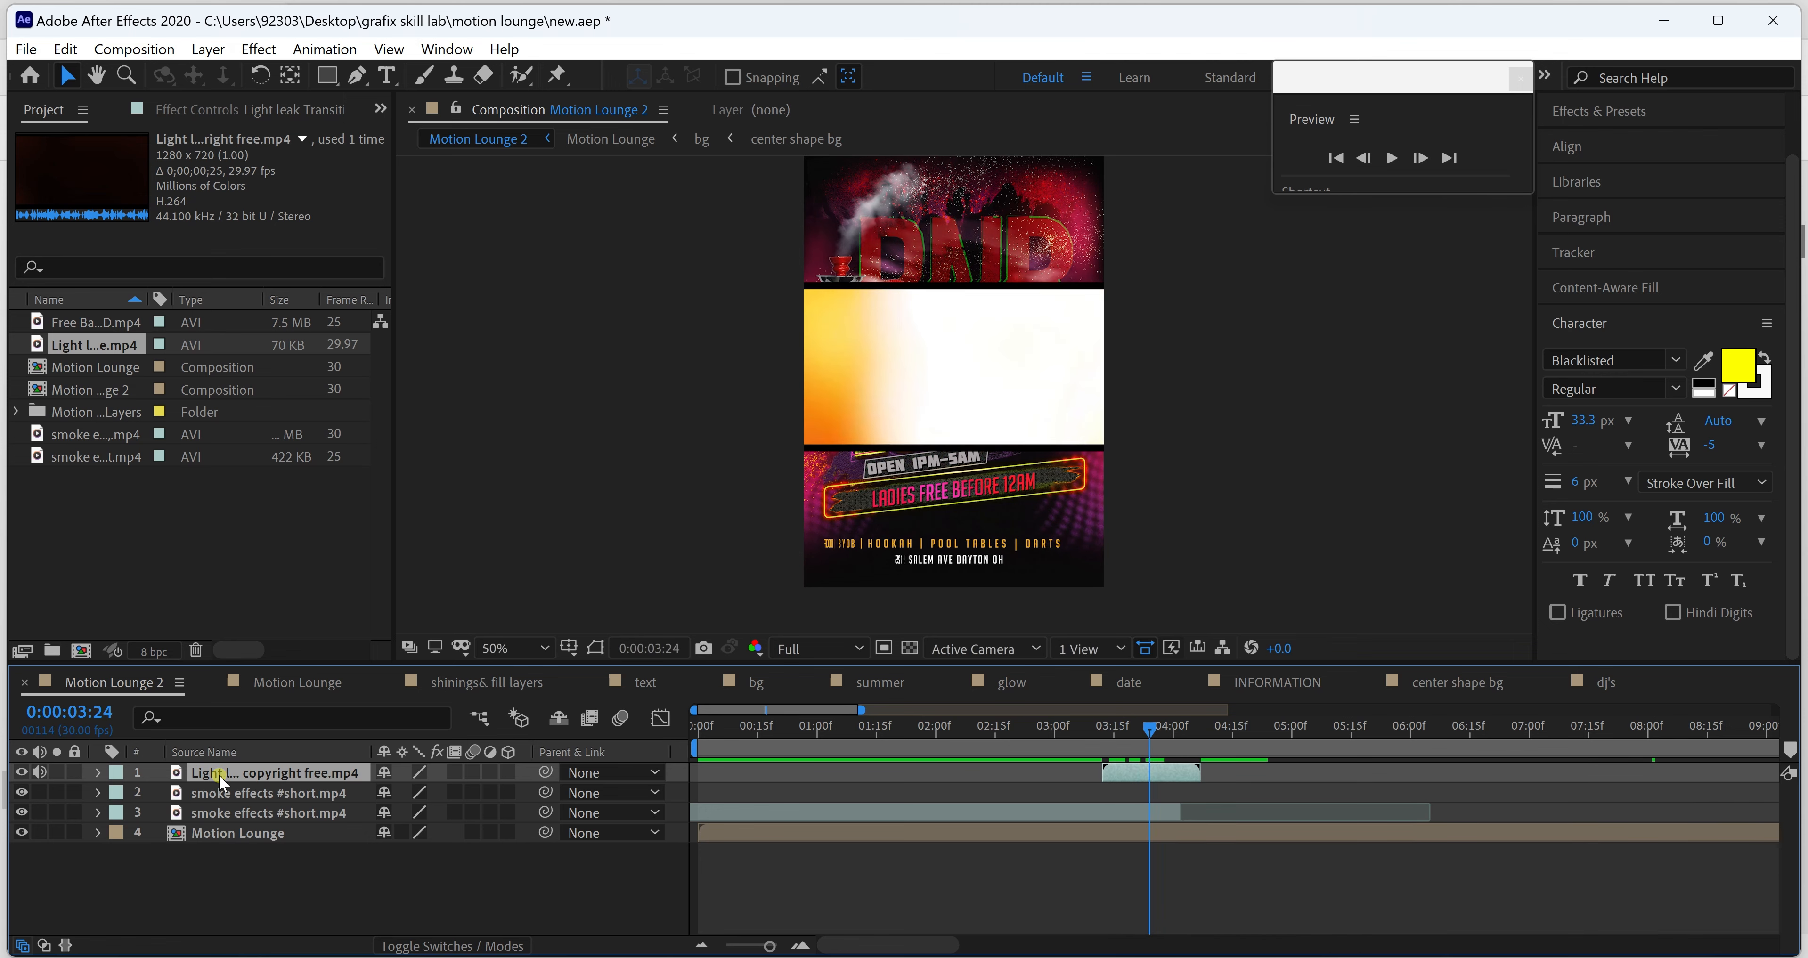
pyautogui.press('r')
pyautogui.click(414, 794)
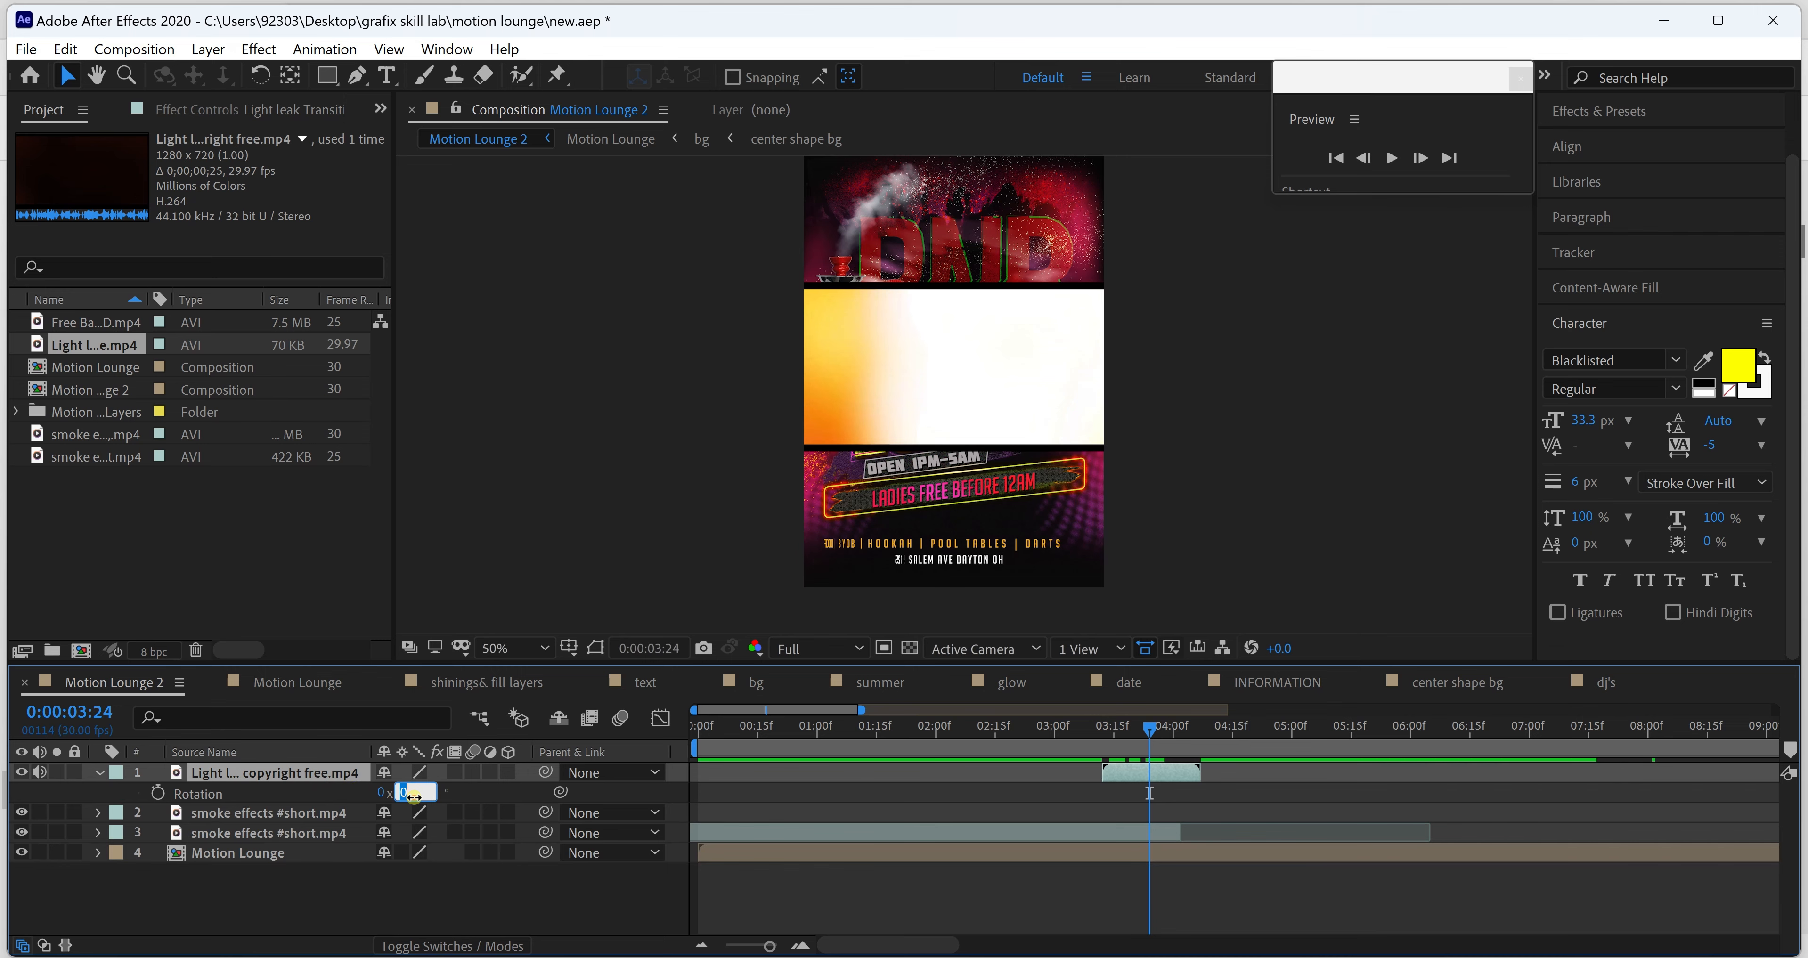
pyautogui.write('90')
pyautogui.press('Return')
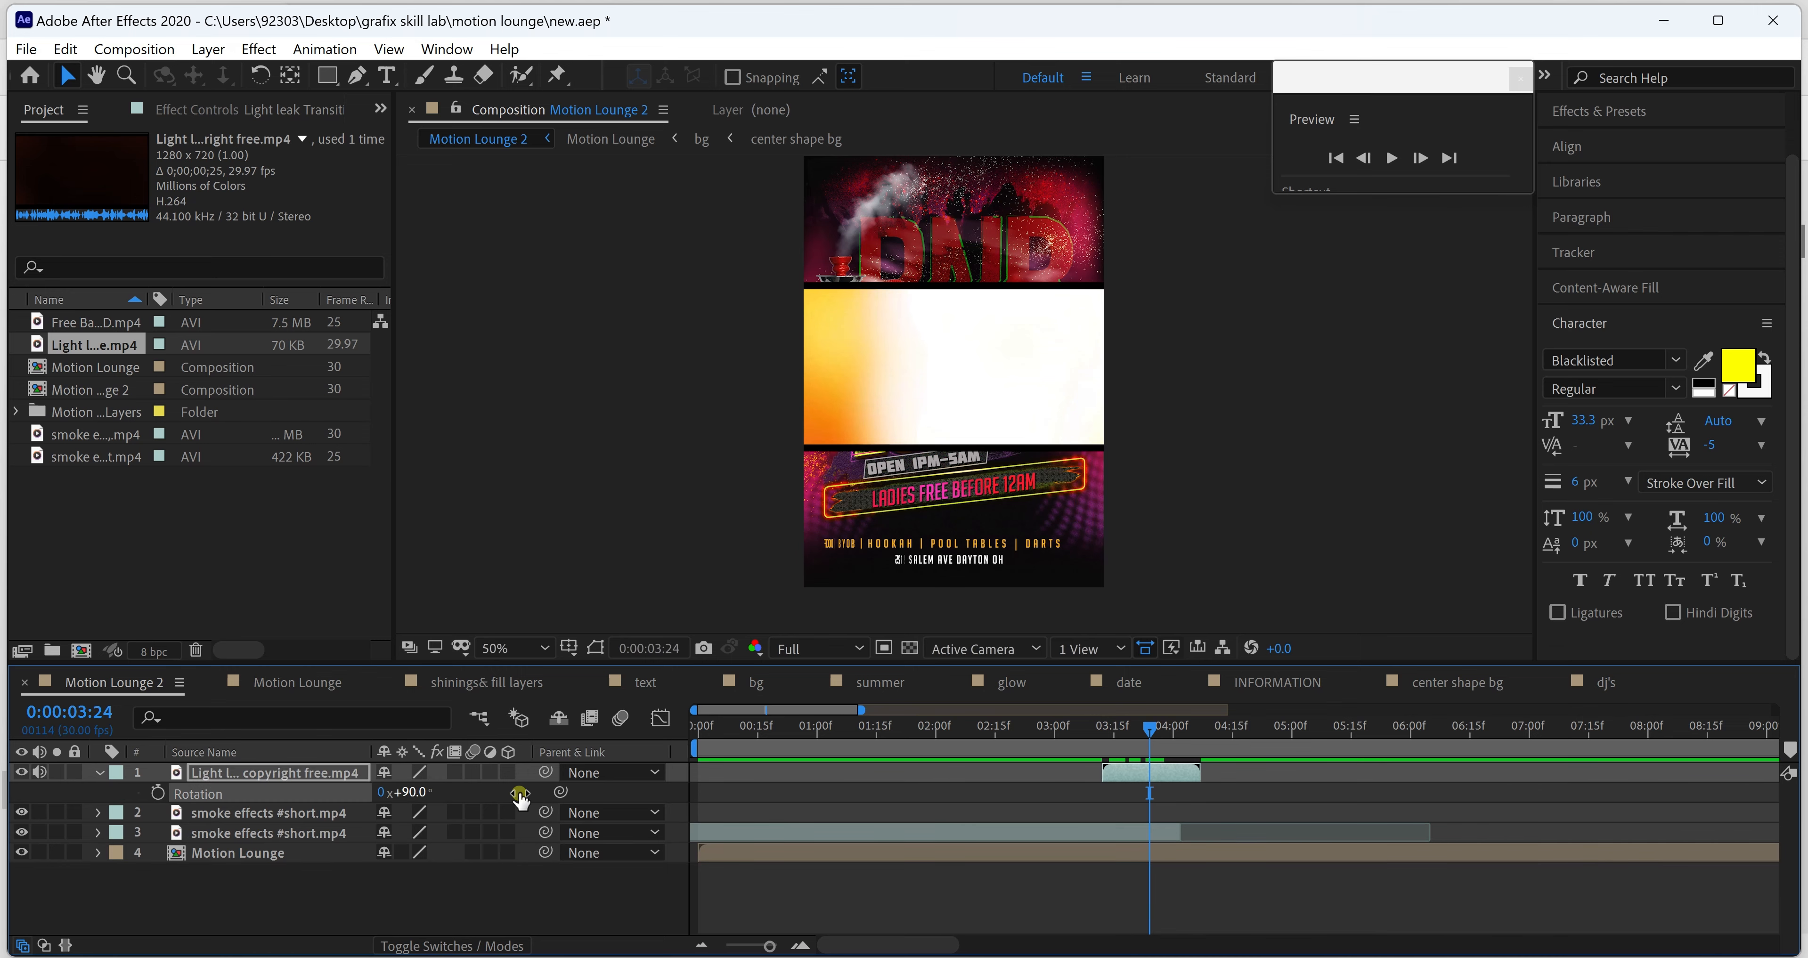
pyautogui.press('s')
pyautogui.moveTo(412, 792); pyautogui.dragTo(480, 792)
pyautogui.press(',')
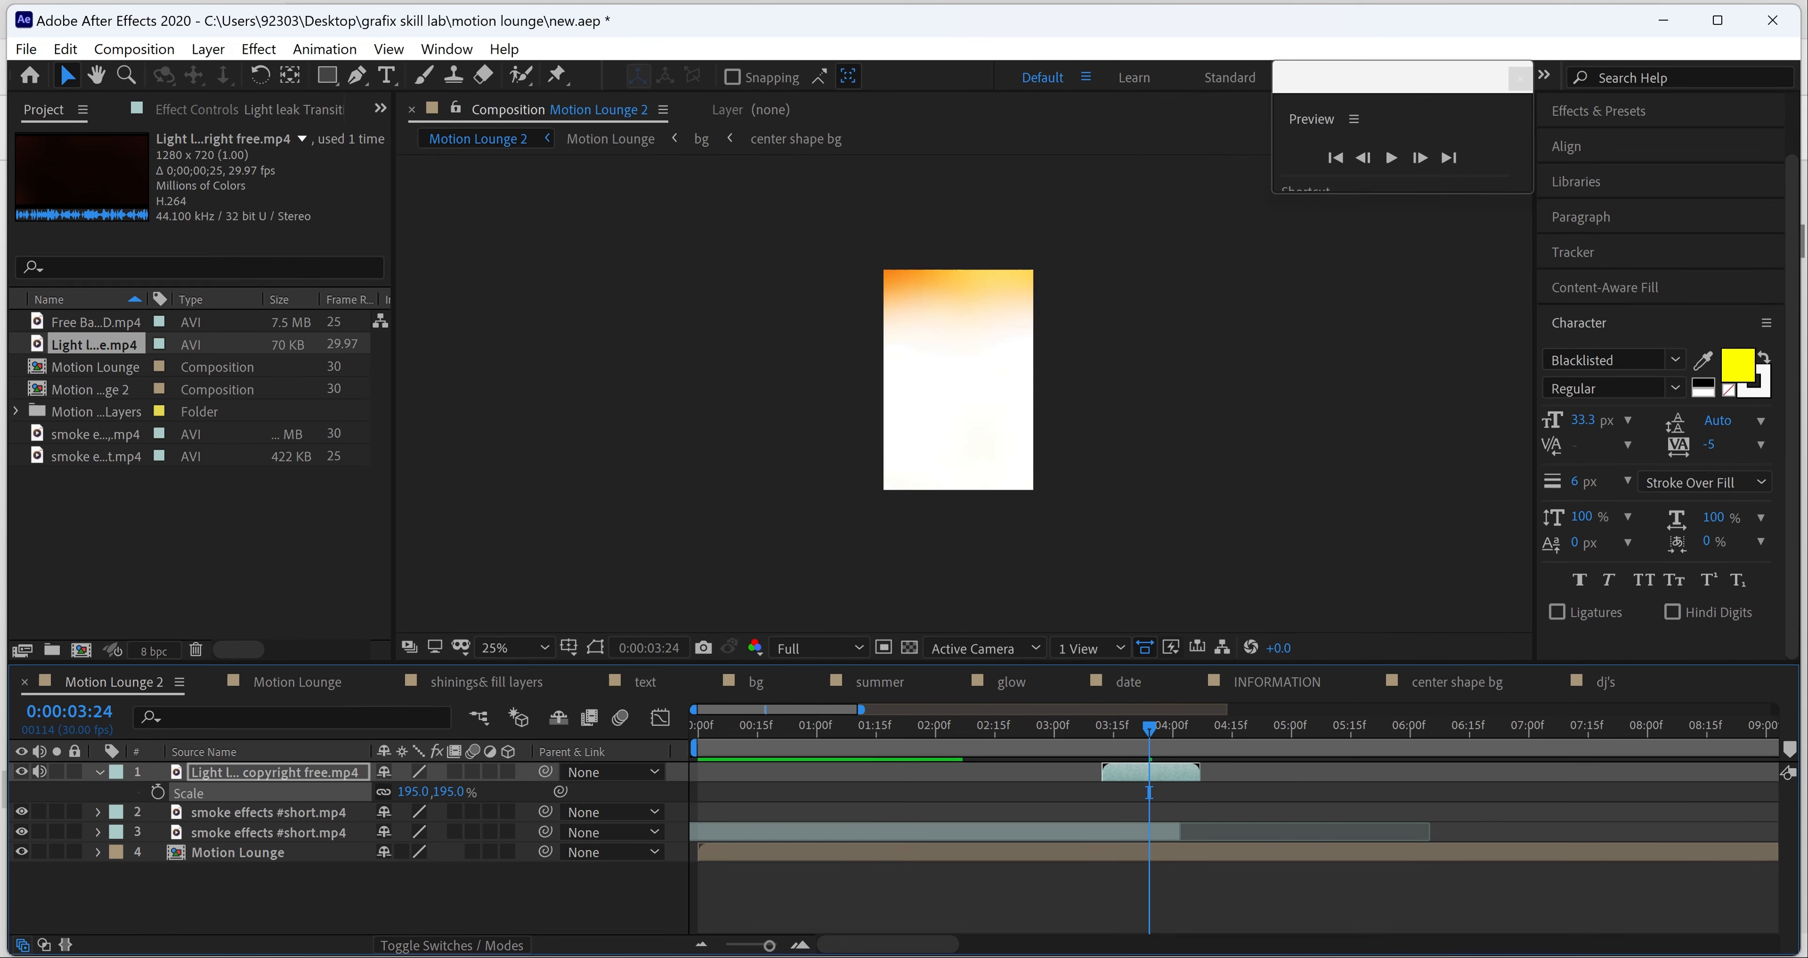
# - Set the light leak layer's blending mode to Overlay, with the current time at 0:00:03:13
pyautogui.moveTo(1149, 793); pyautogui.dragTo(1106, 793)
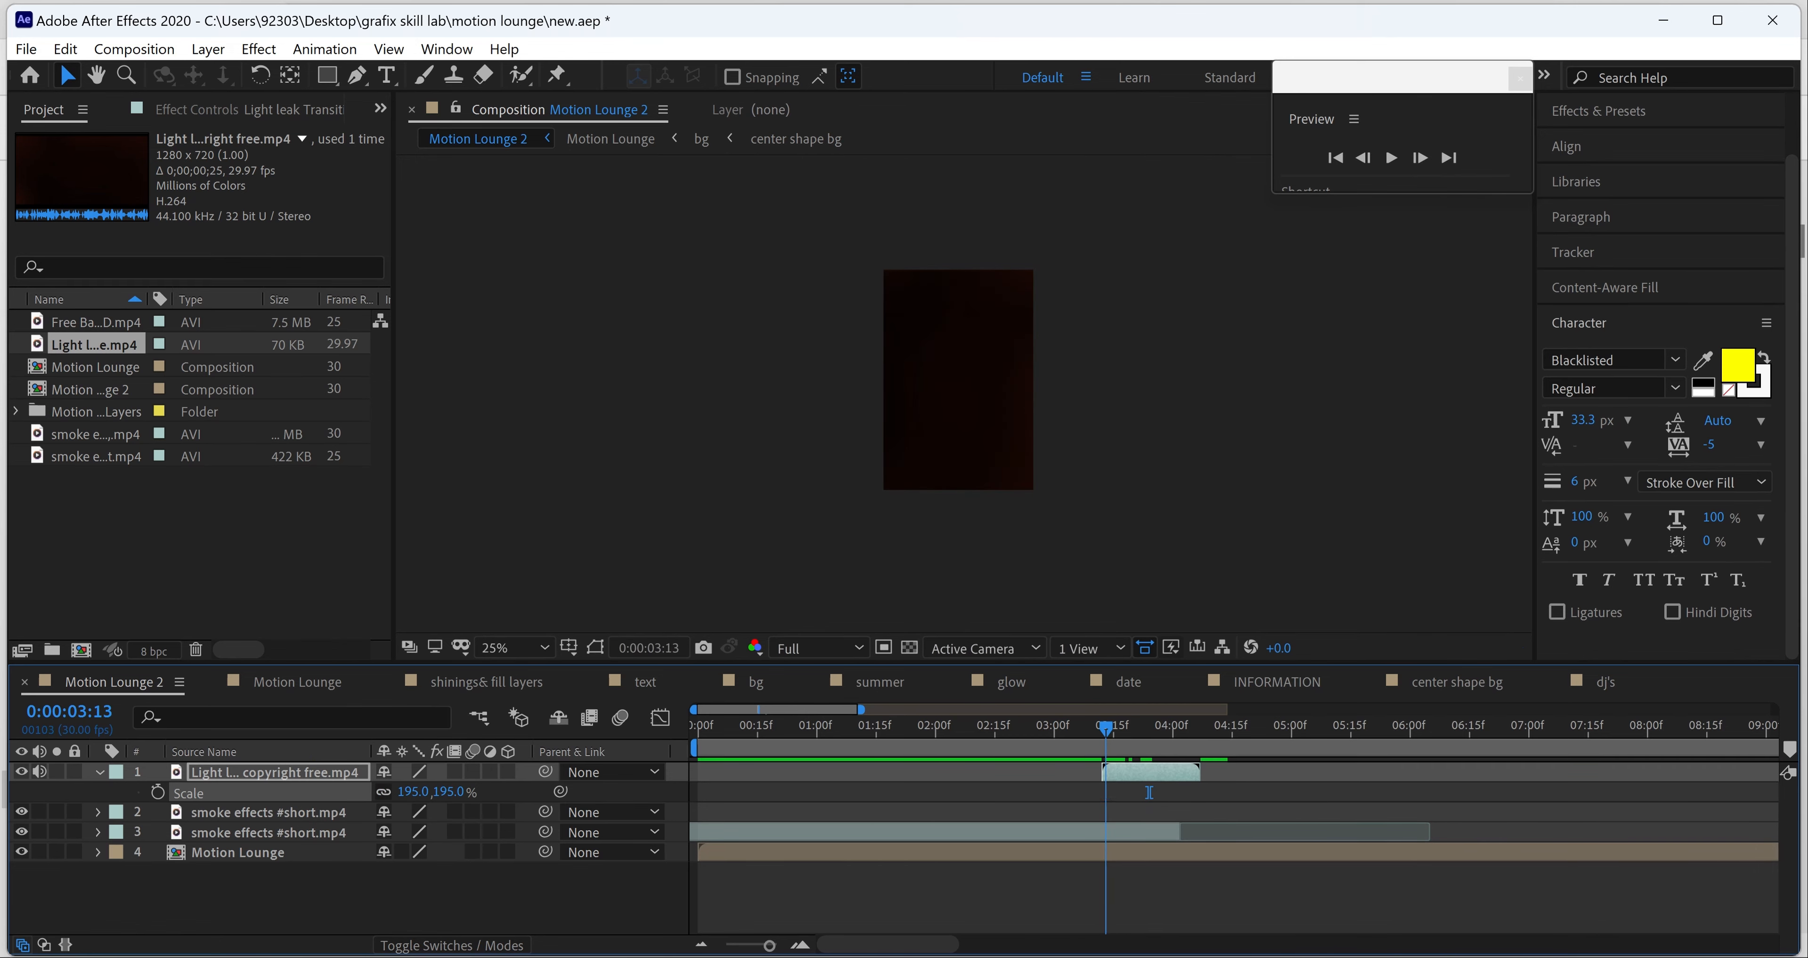
pyautogui.rightClick(1105, 793)
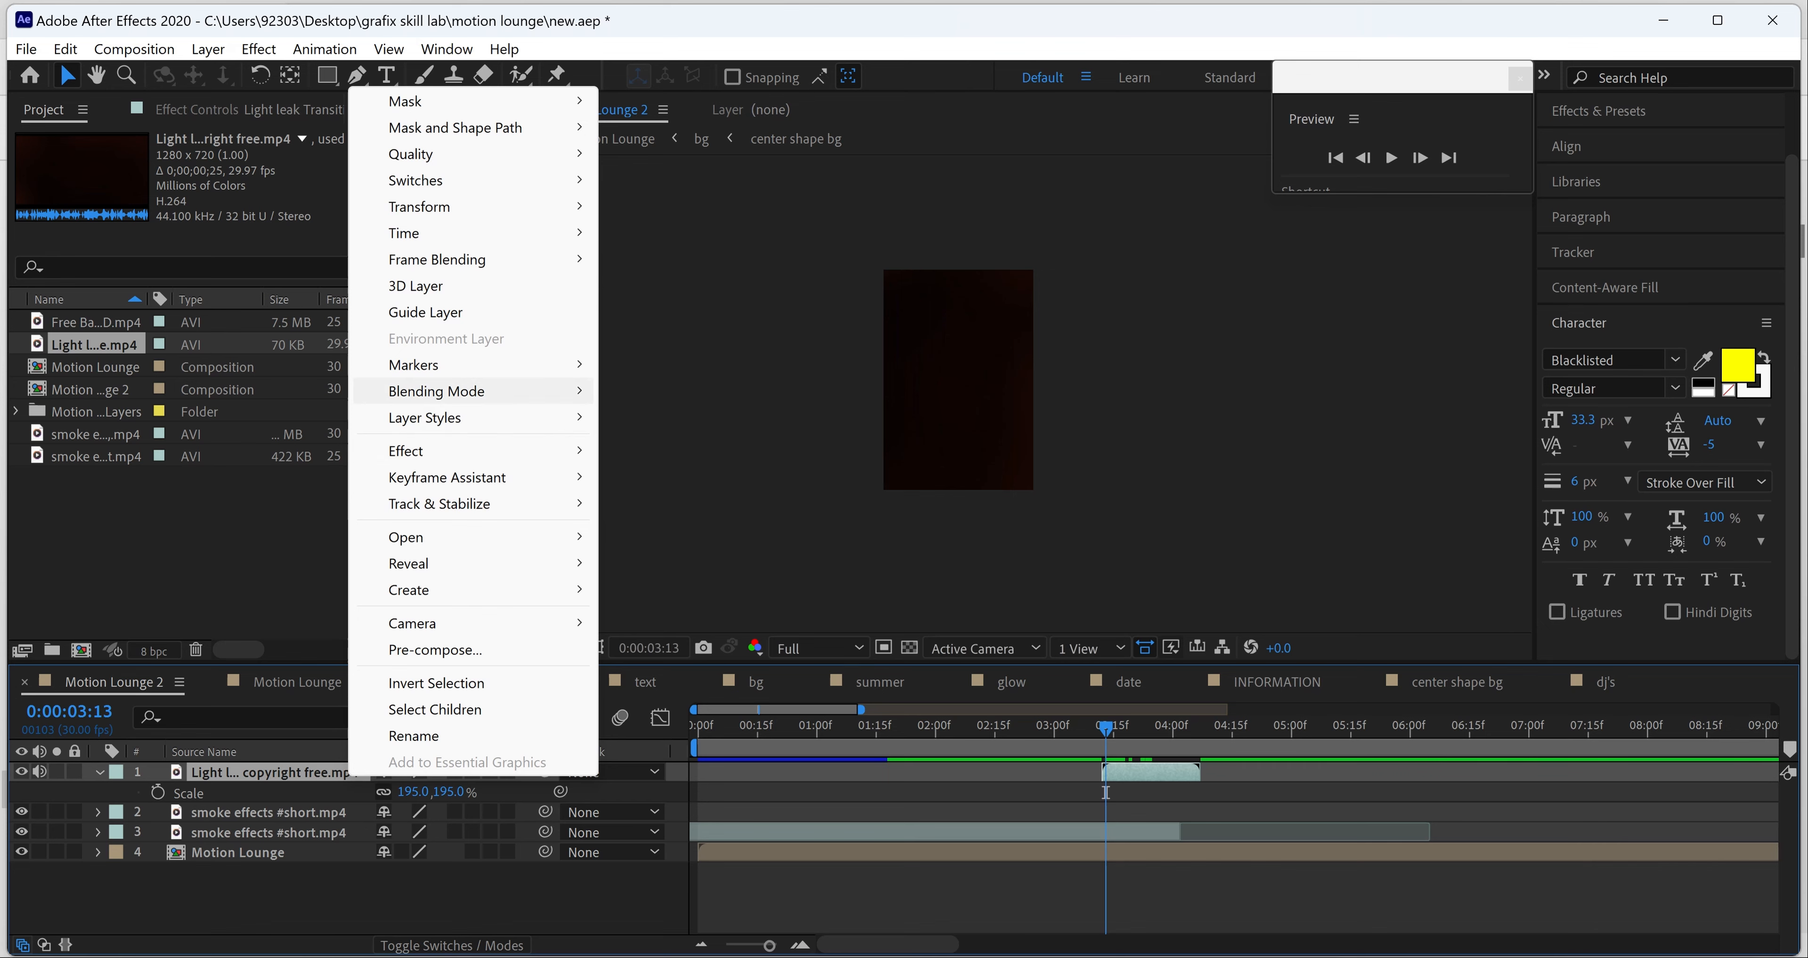
pyautogui.moveTo(438, 392)
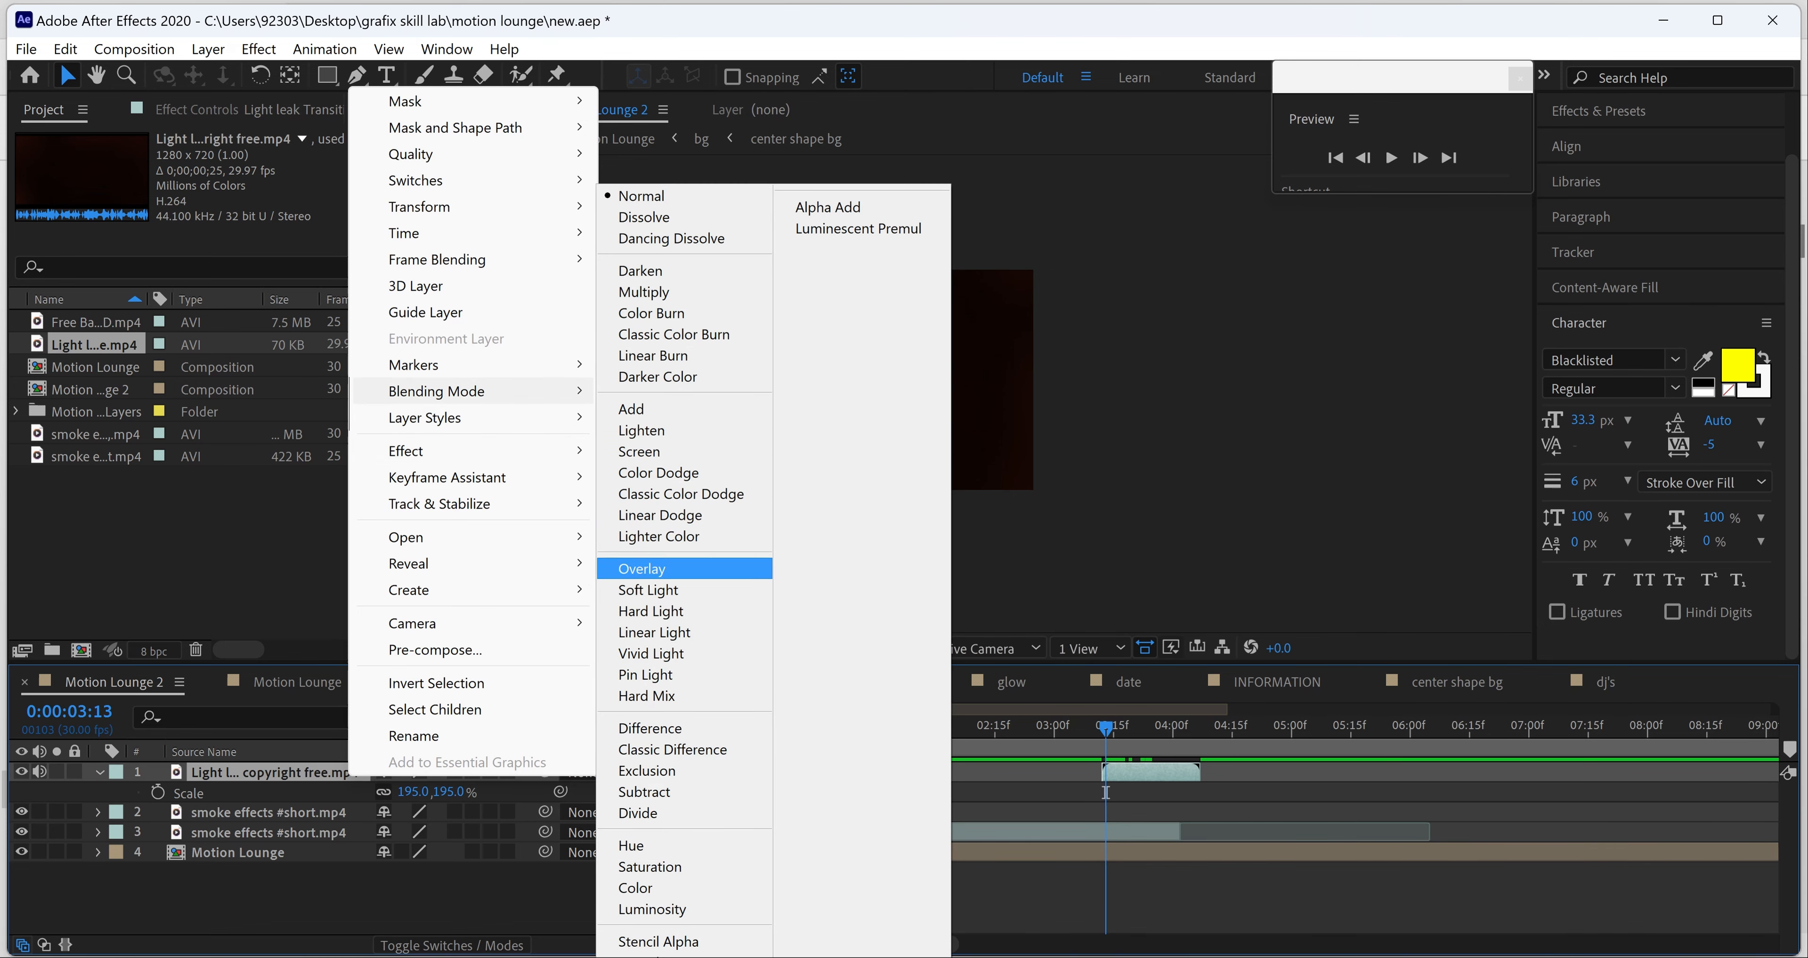
pyautogui.press('Return')
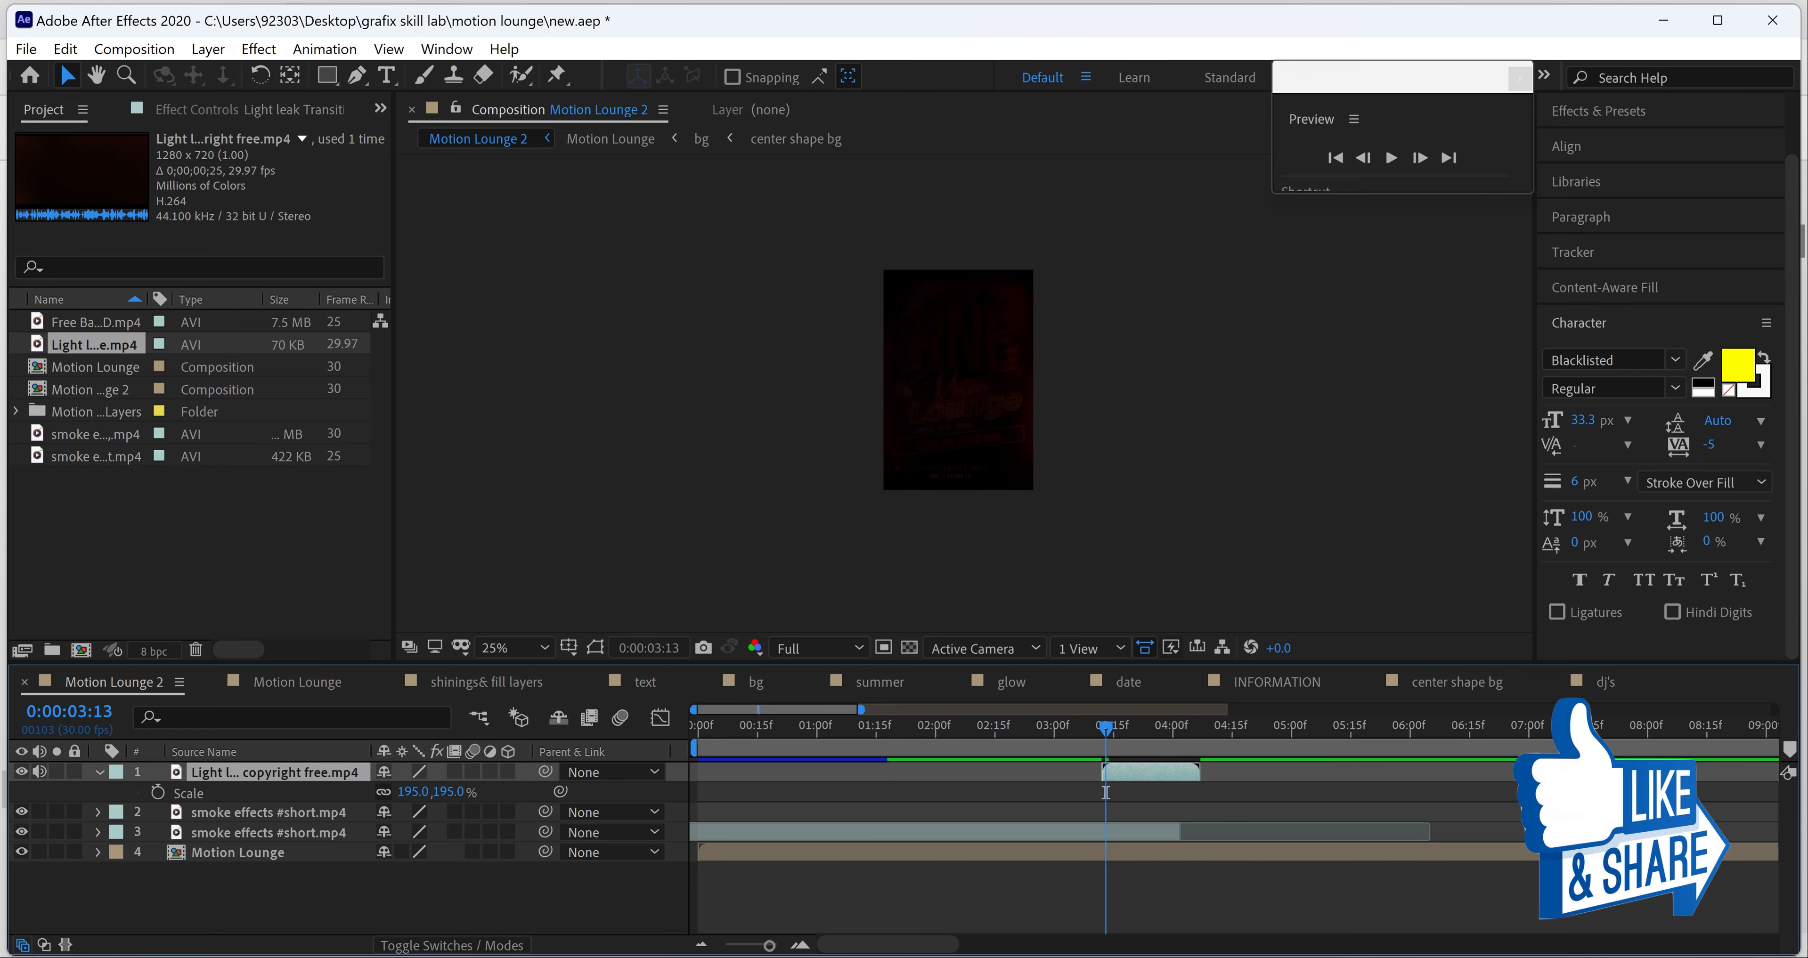
# - Step back to 0:00:03:07, just before the light leak clip, and preview the flyer animation
pyautogui.press('pageup')
pyautogui.press('pageup')
pyautogui.press('pageup')
pyautogui.press('pageup')
pyautogui.press('pageup')
pyautogui.press('pageup')
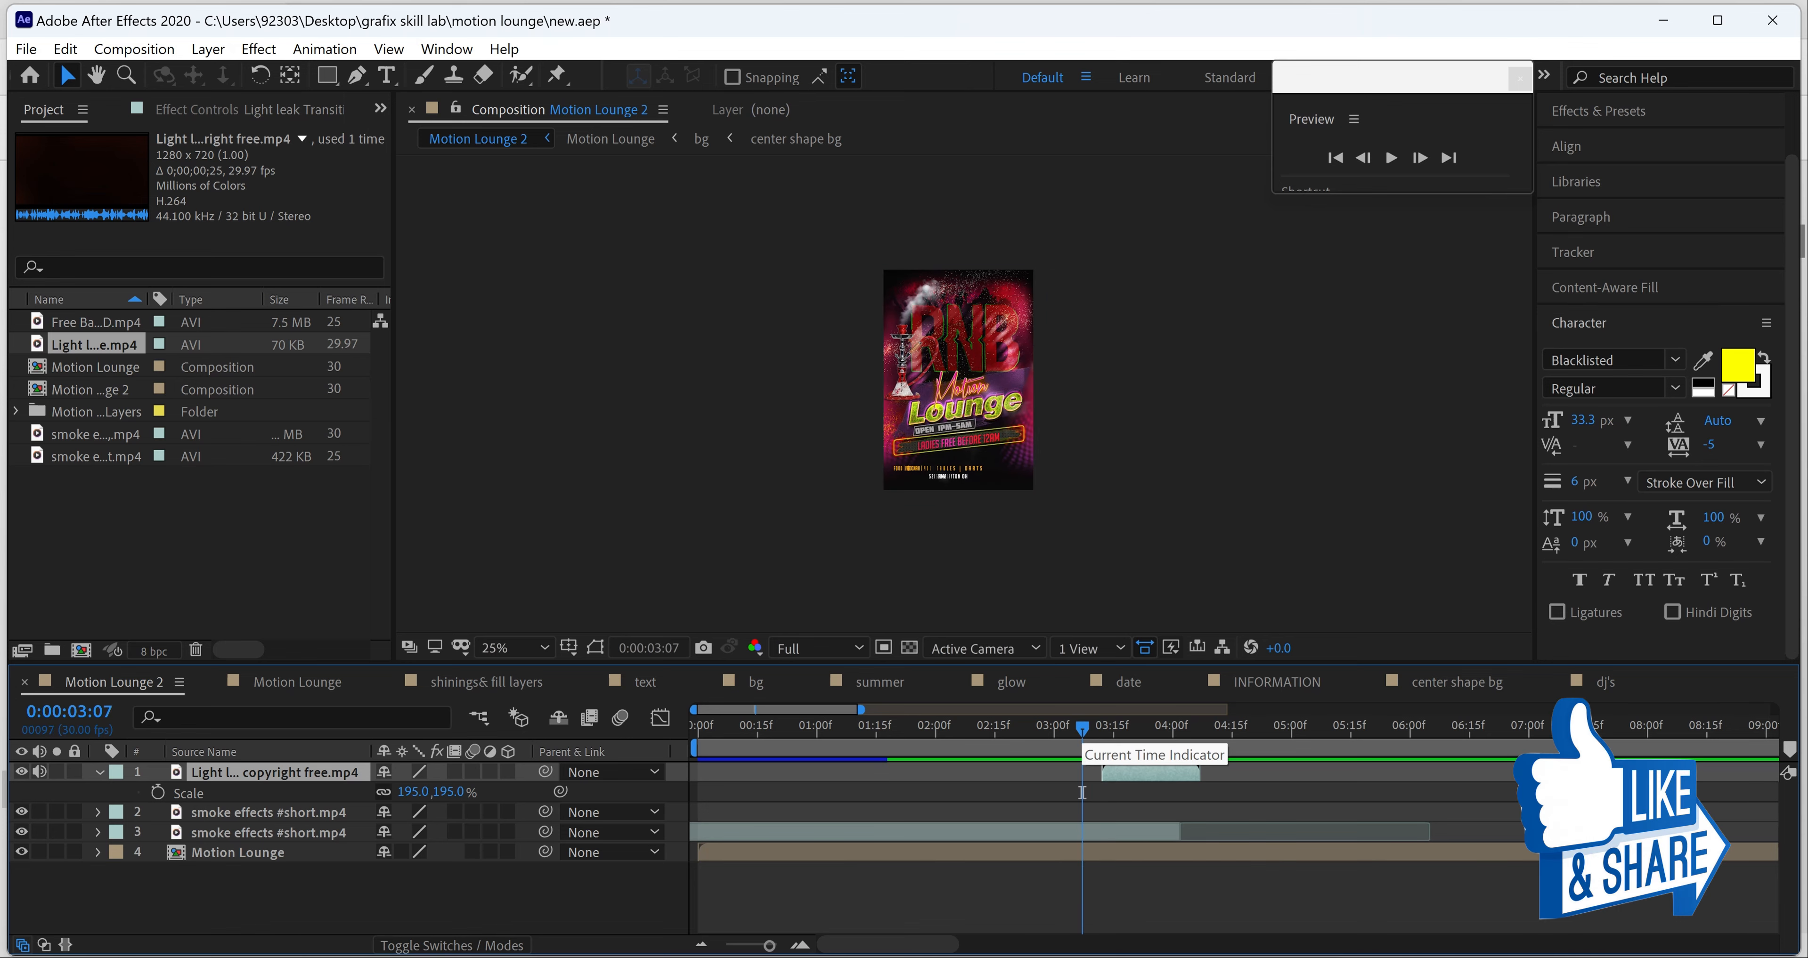
pyautogui.press('space')
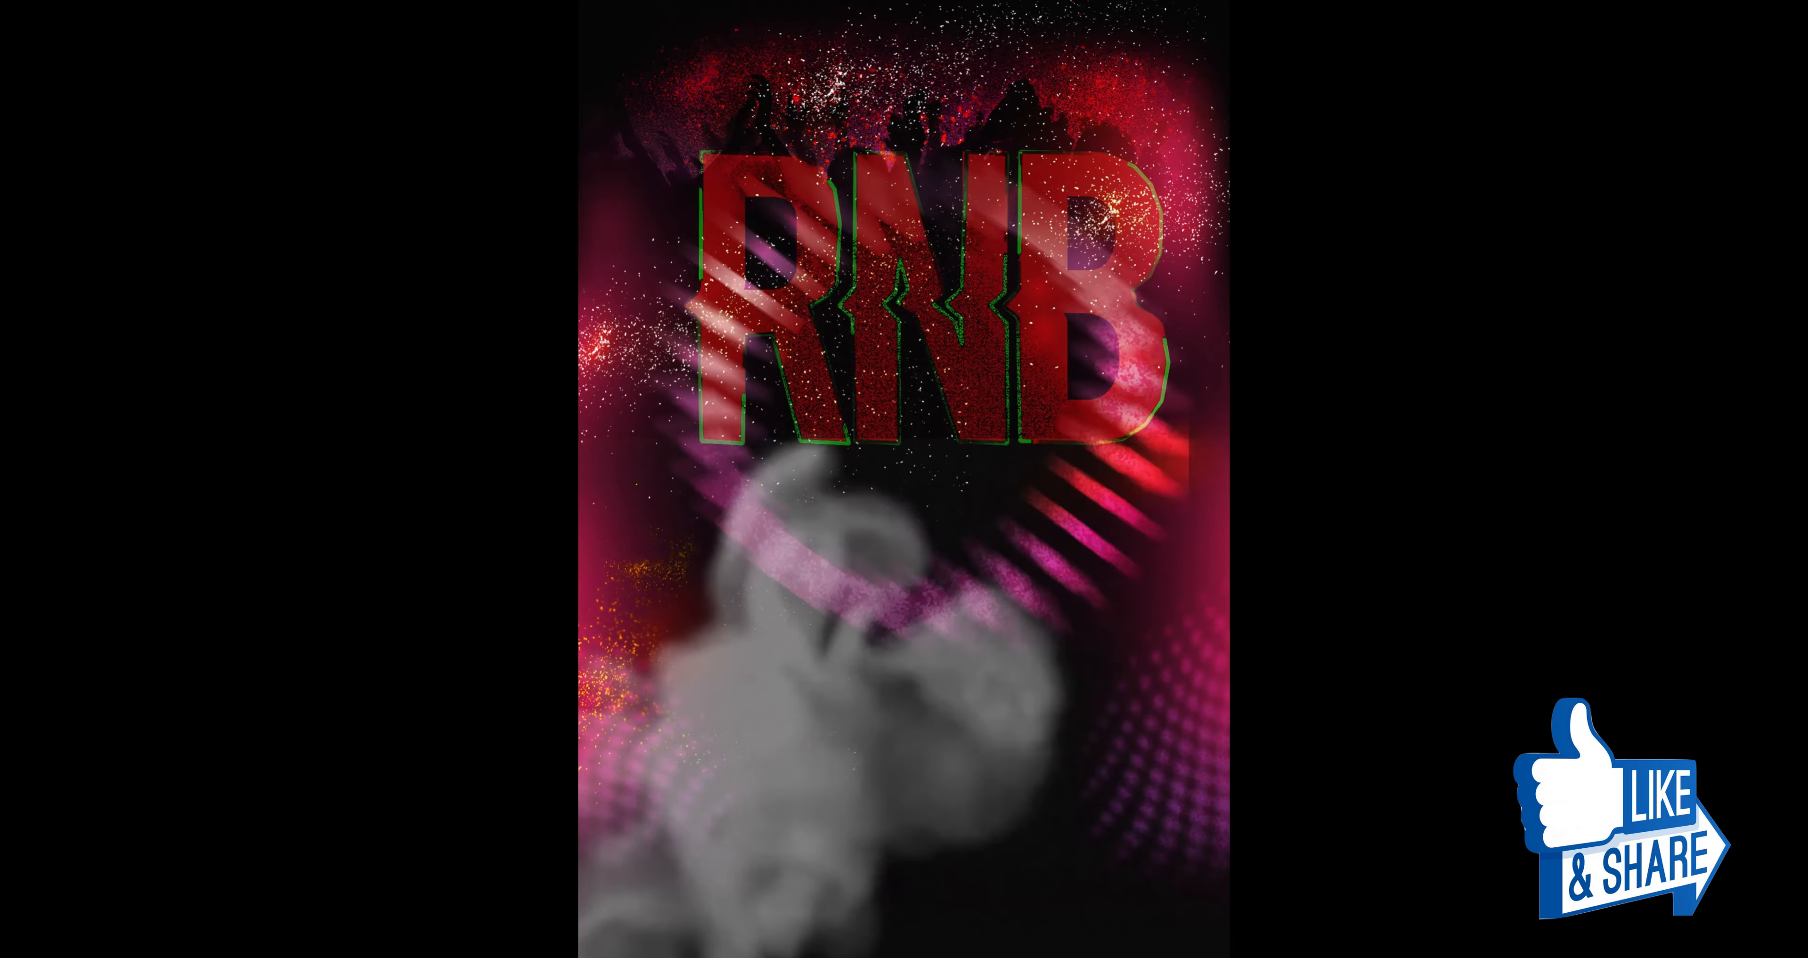